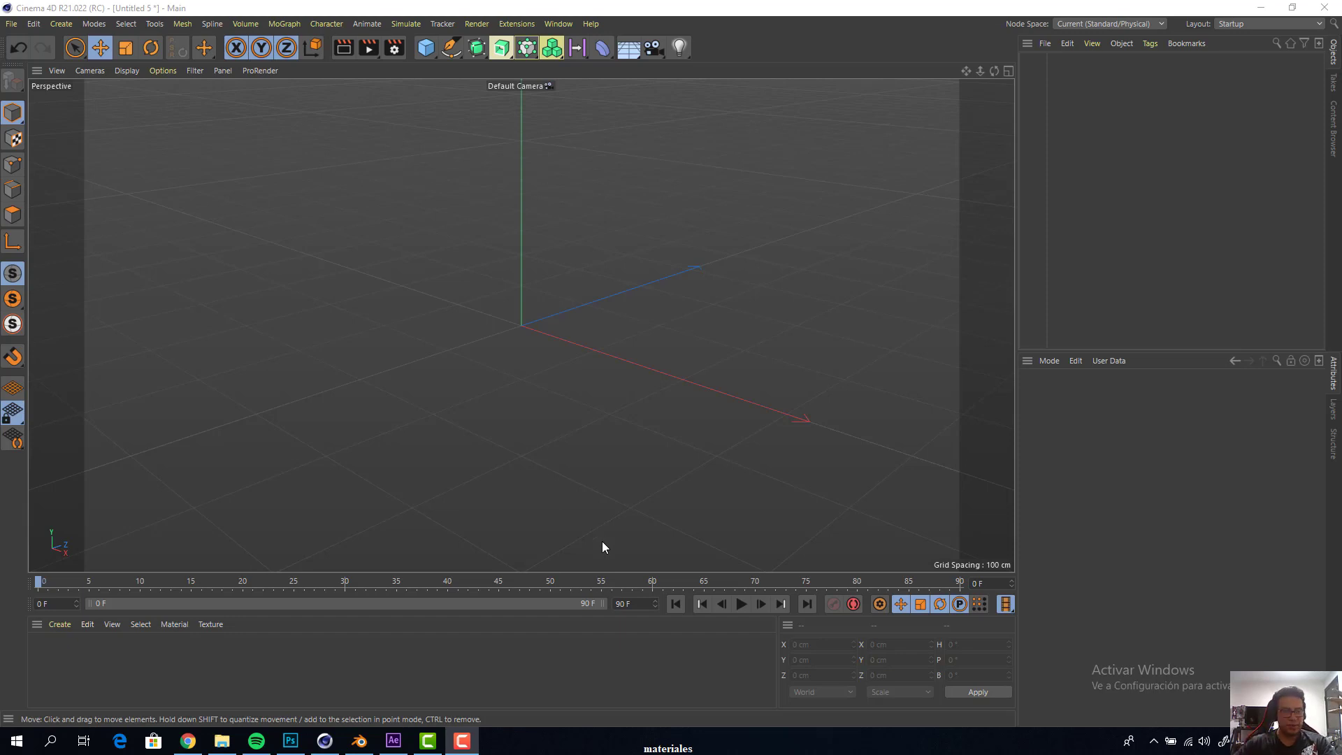
pyautogui.click(465, 745)
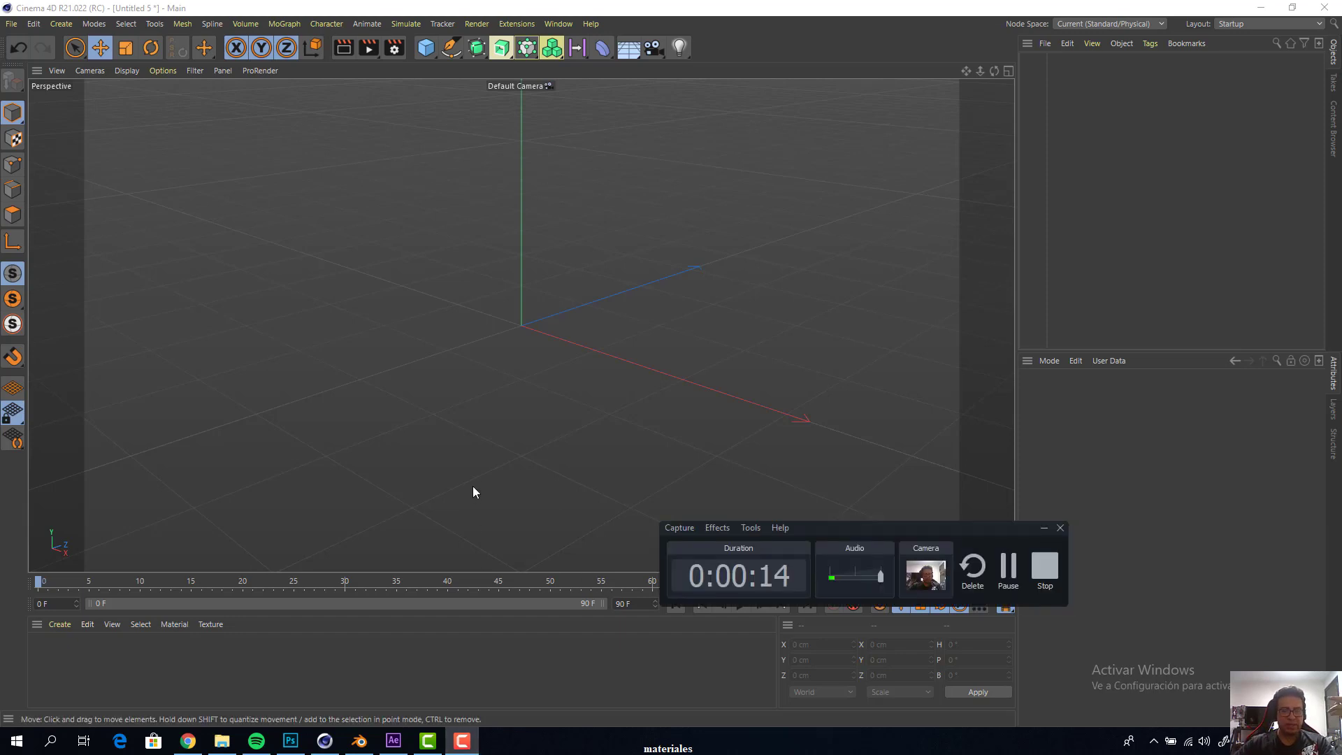
pyautogui.click(12, 24)
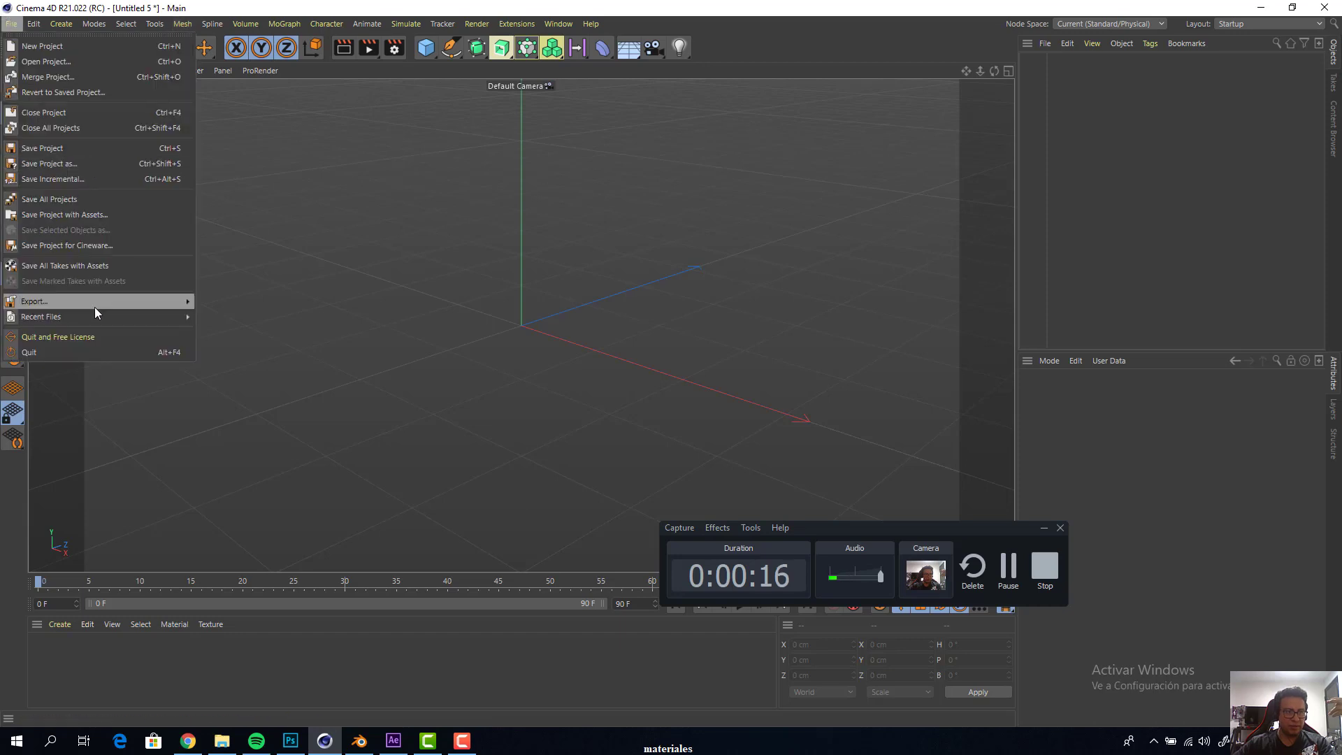
pyautogui.moveTo(95, 316)
pyautogui.click(248, 317)
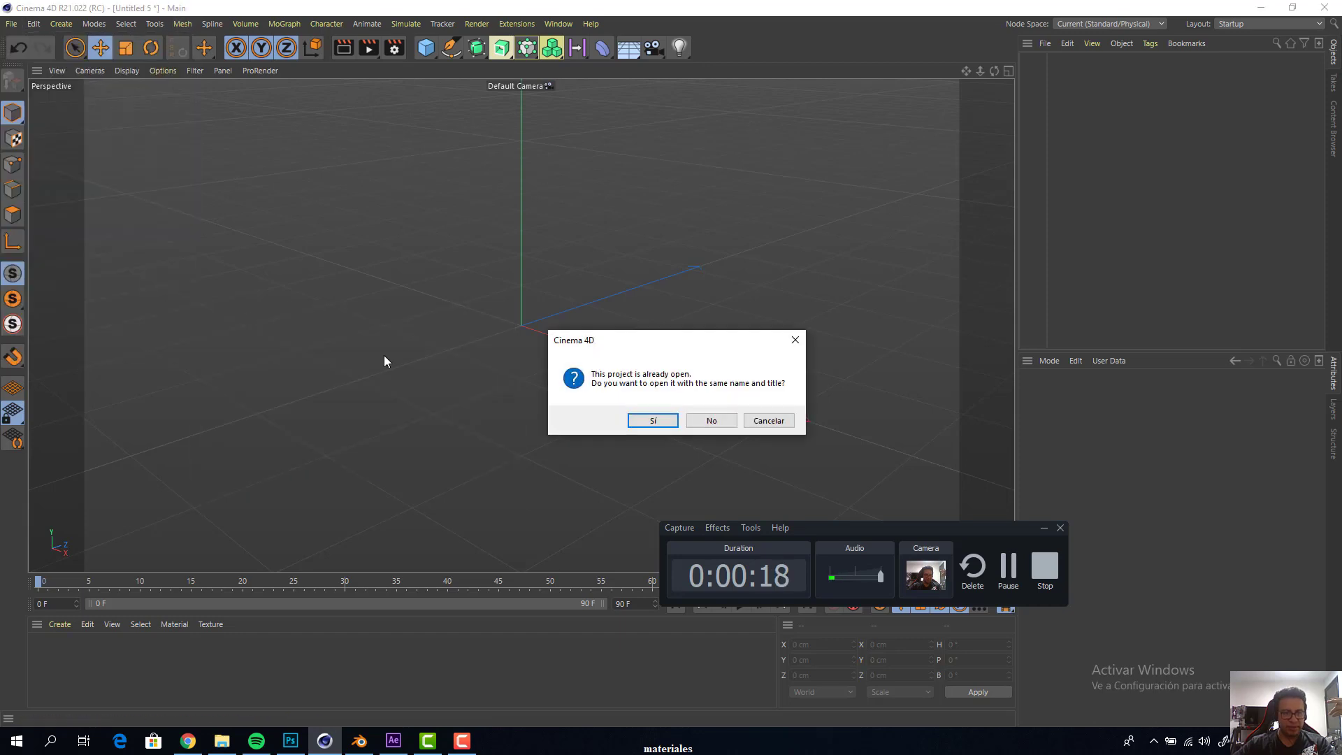
pyautogui.click(769, 420)
# Switch to the already open carrito.c4d project to view the car model
pyautogui.click(559, 24)
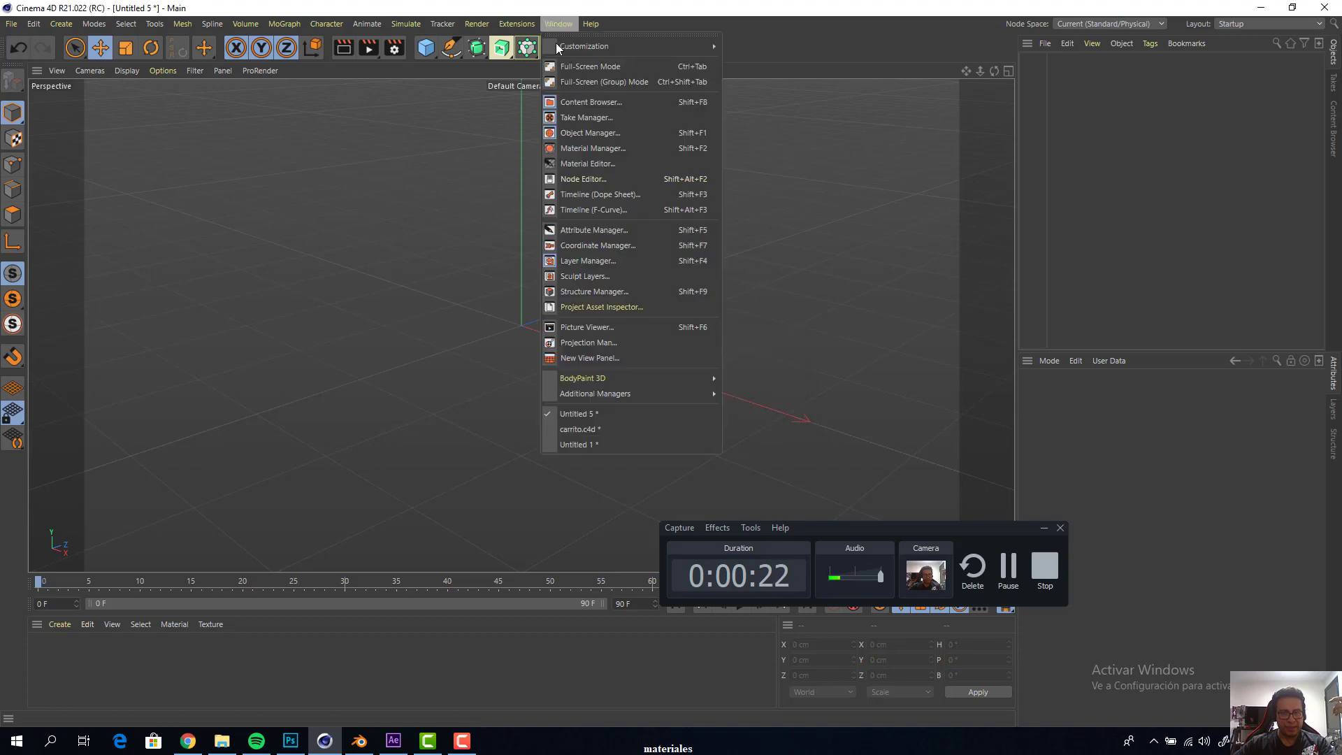
pyautogui.click(581, 426)
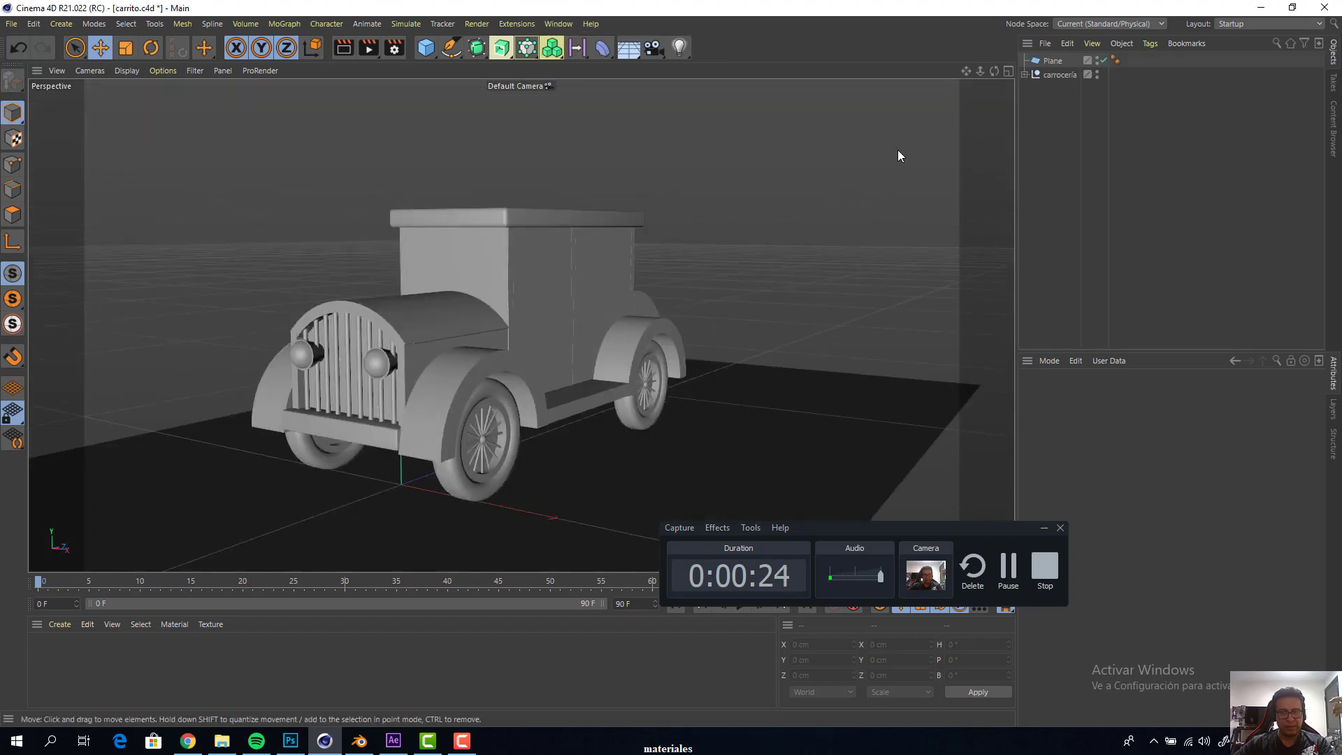
pyautogui.moveTo(994, 71)
pyautogui.mouseDown()
pyautogui.moveTo(1098, 120)
pyautogui.moveTo(955, 87)
pyautogui.moveTo(1011, 75)
pyautogui.mouseUp()
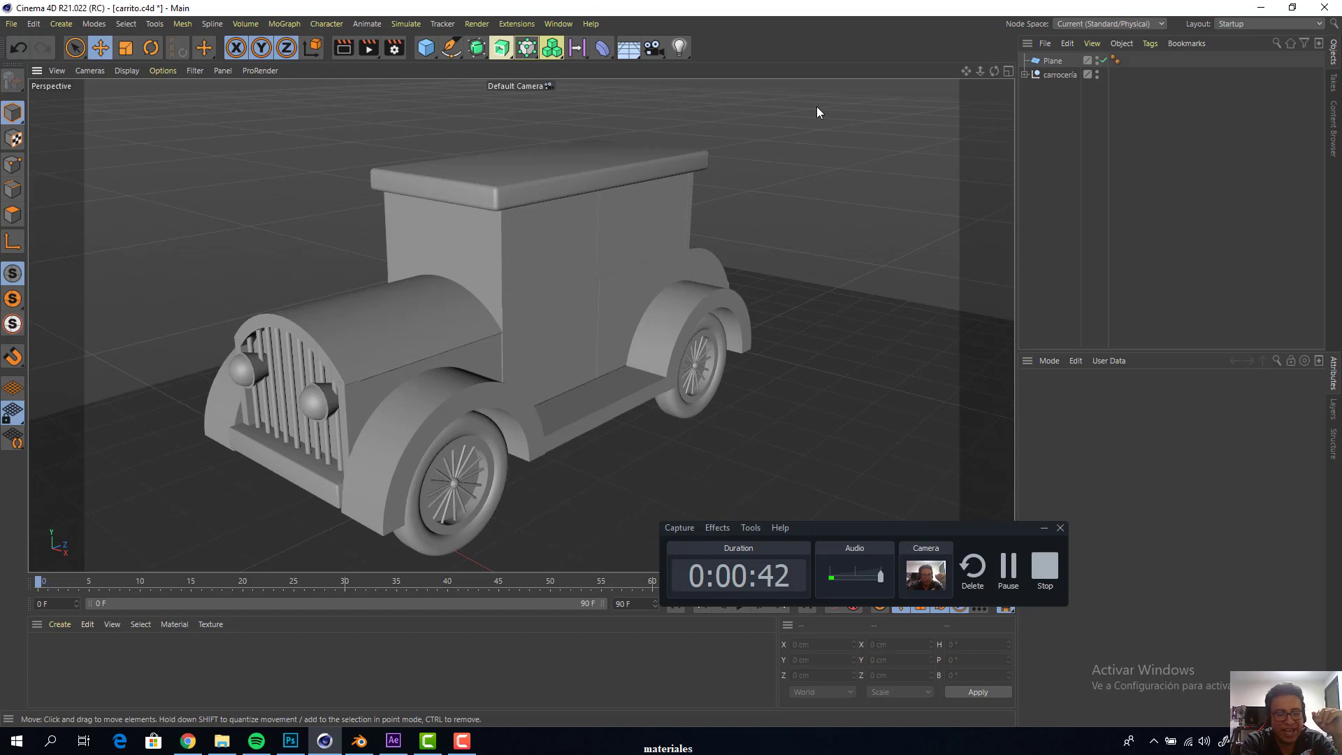
# Render the active view to preview the car model without any materials
pyautogui.hotkey('ctrl', 'r')
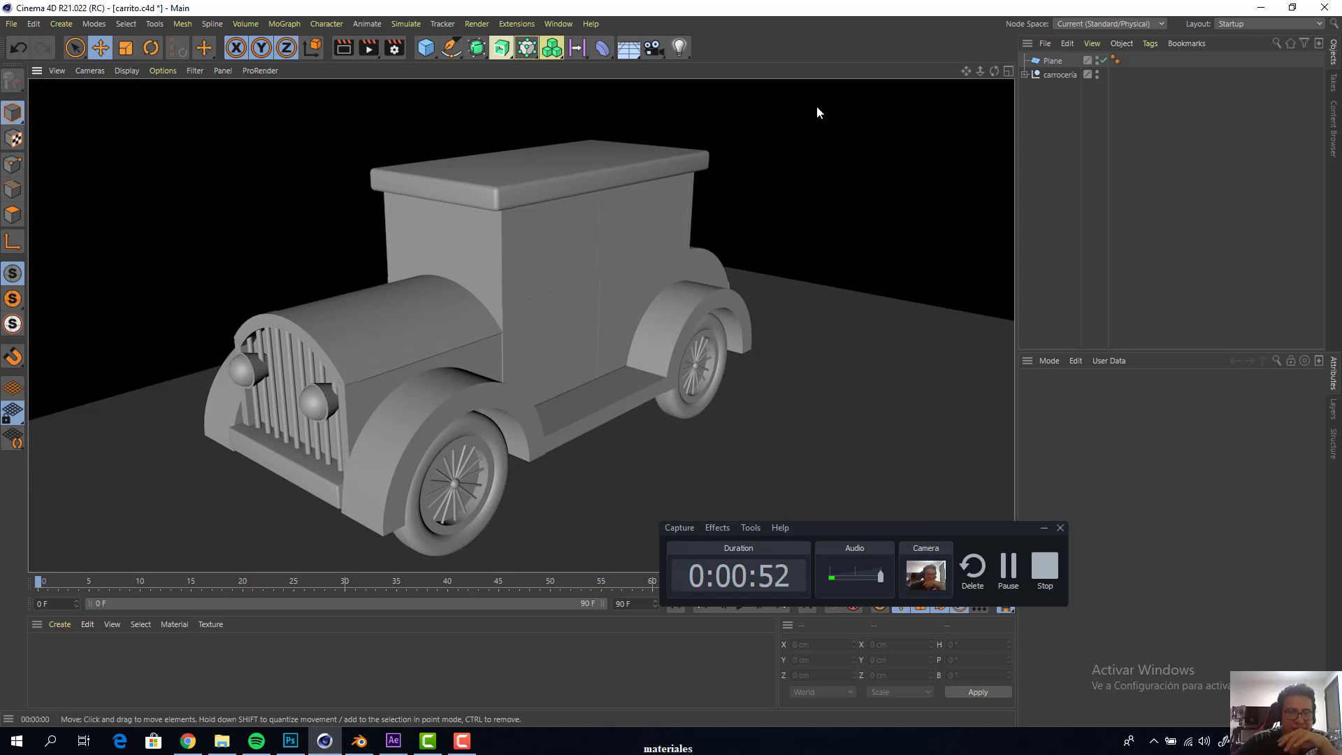
pyautogui.click(816, 107)
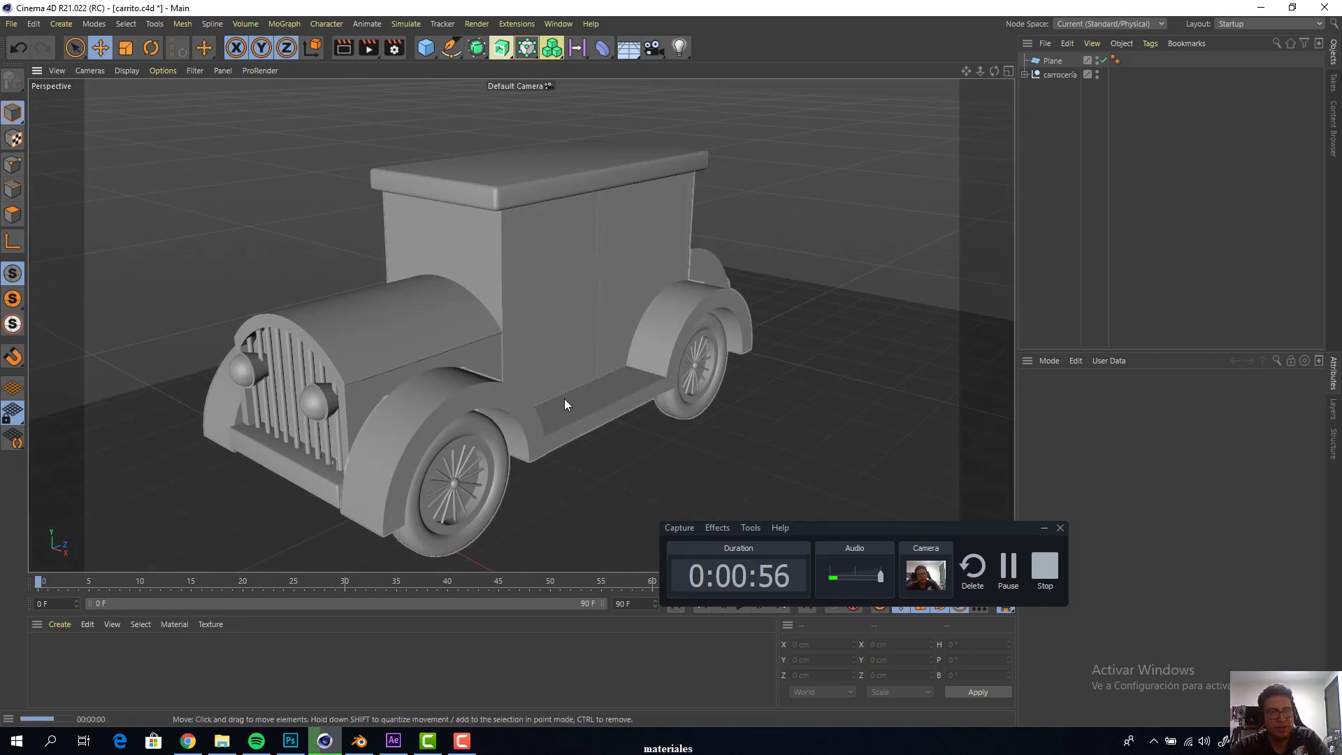
pyautogui.hotkey('ctrl', 'r')
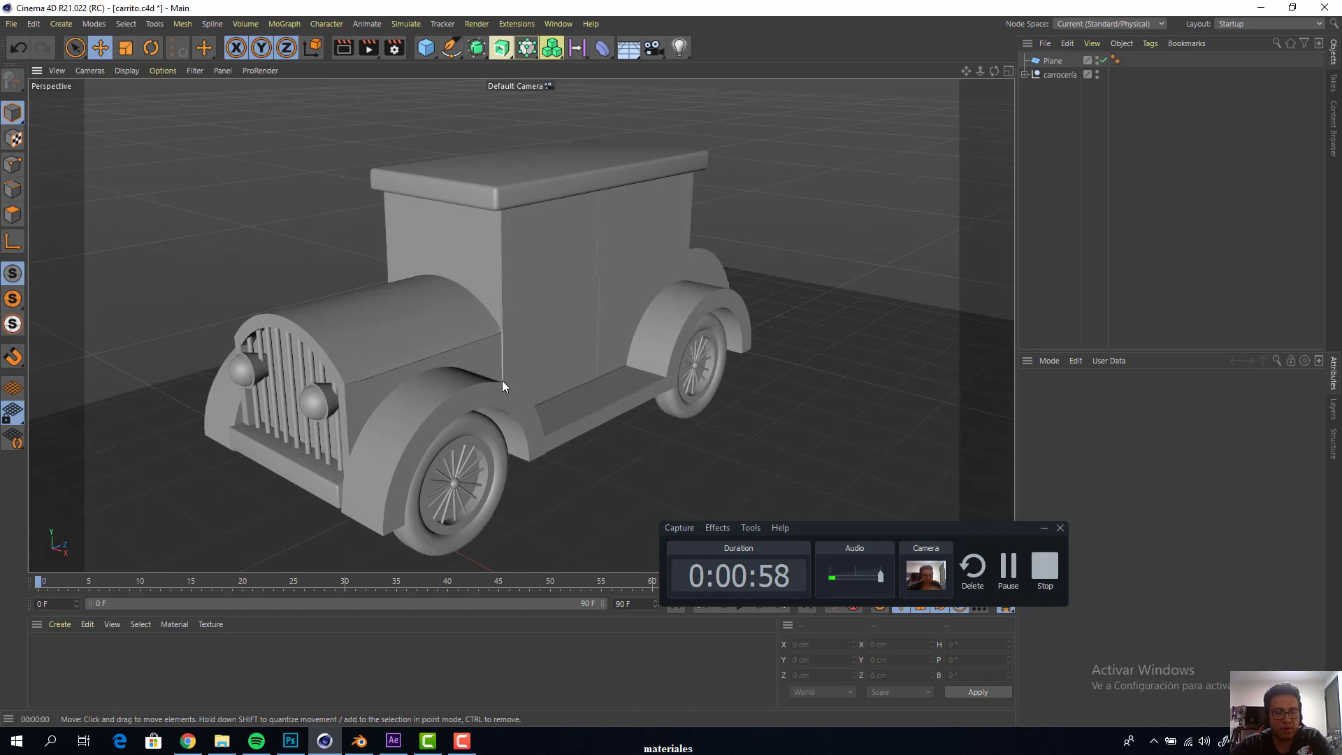
pyautogui.hotkey('ctrl', 'r')
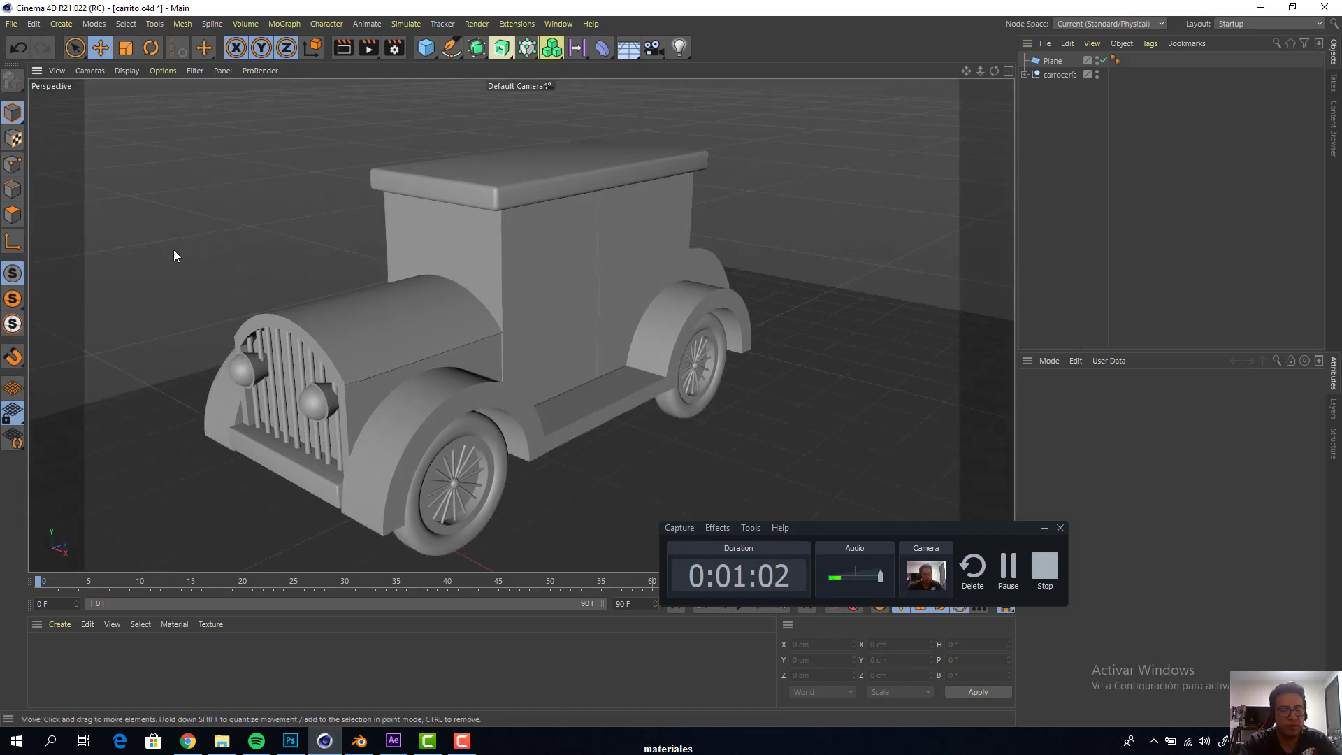
pyautogui.hotkey('ctrl', 'r')
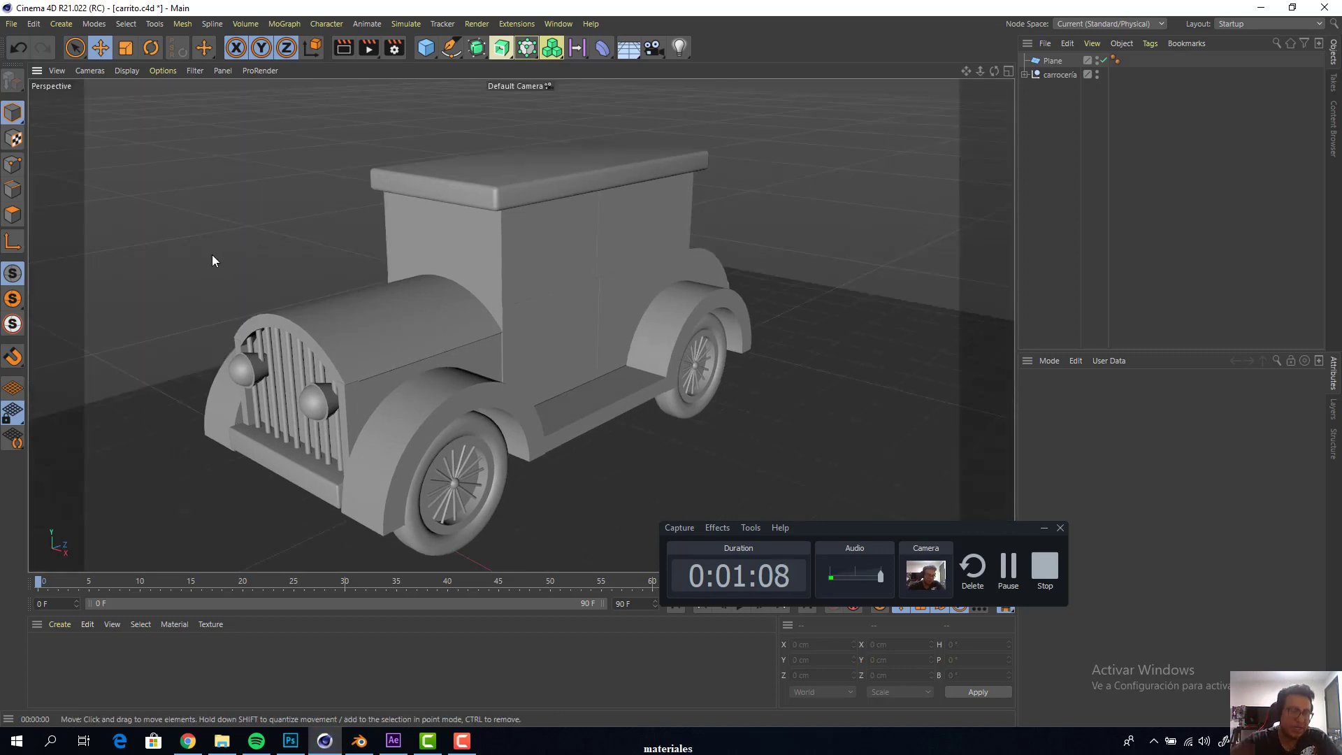
# Switch back to the empty Untitled 5 project
pyautogui.click(560, 24)
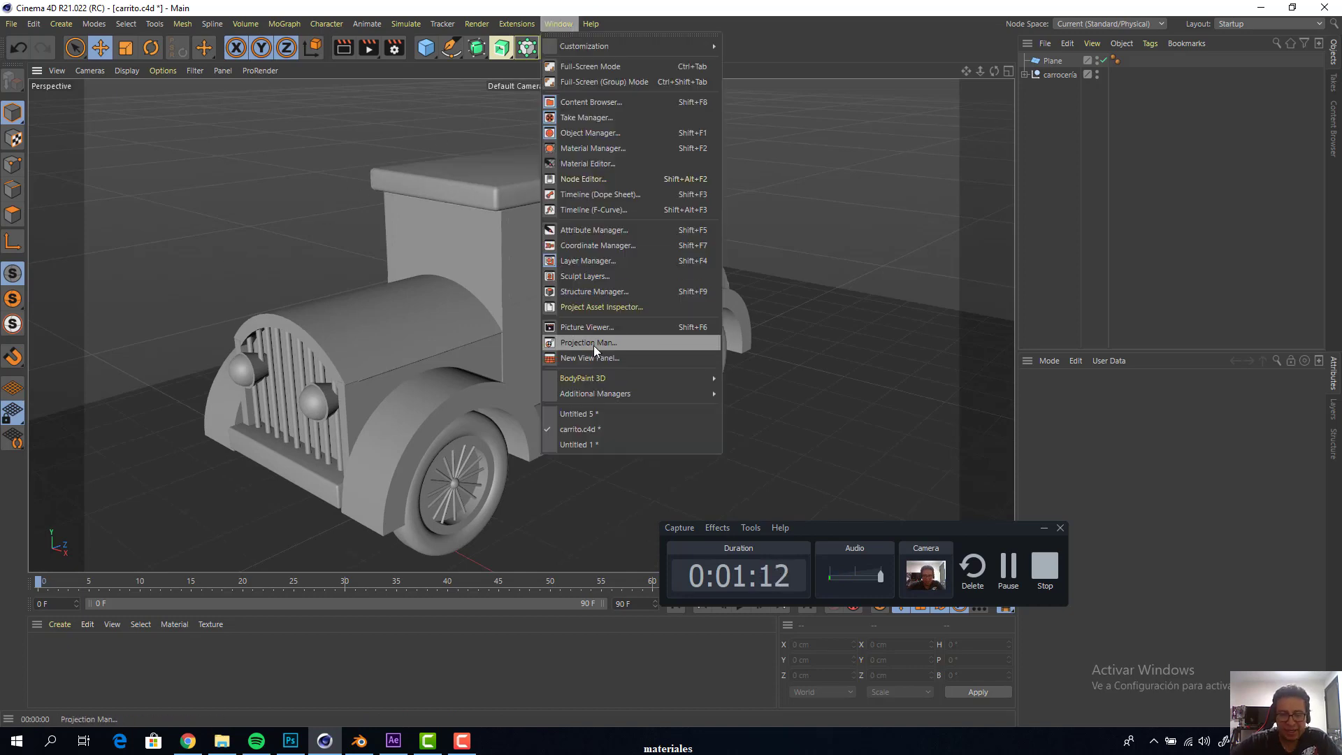
pyautogui.click(603, 413)
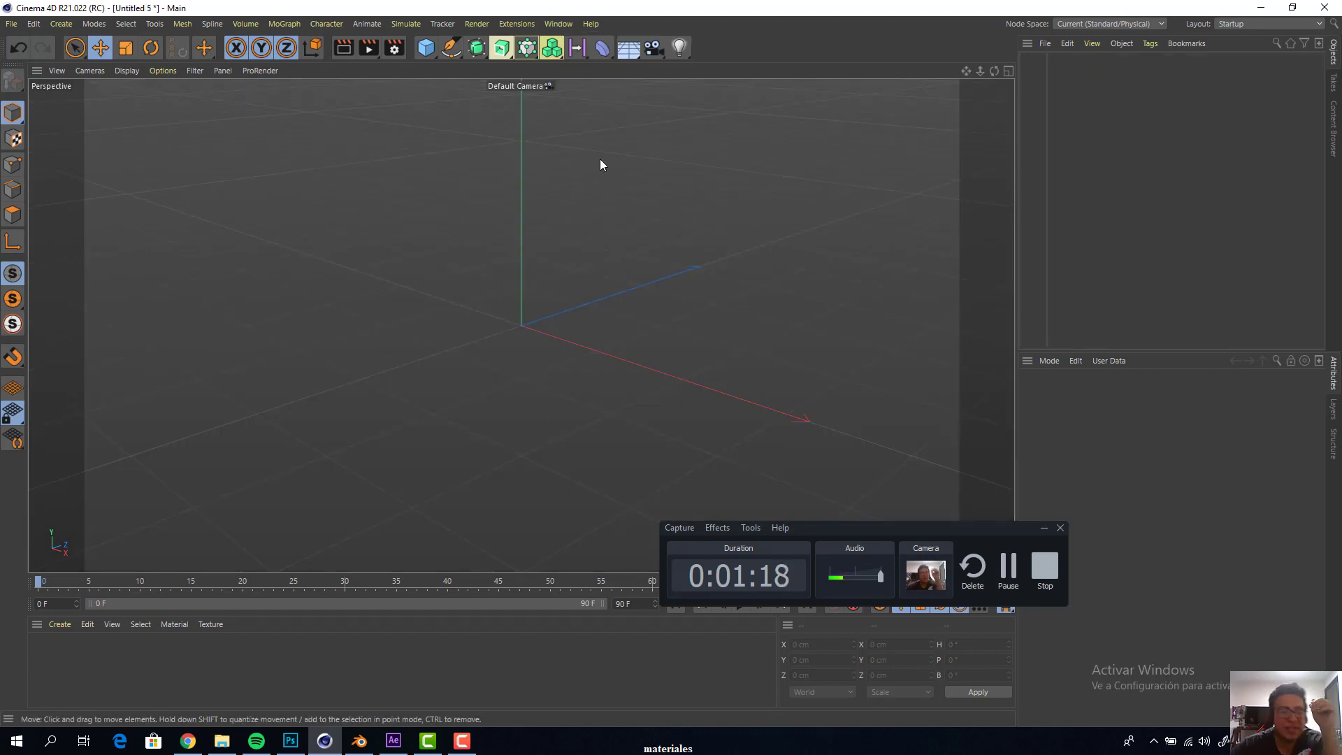
pyautogui.click(554, 23)
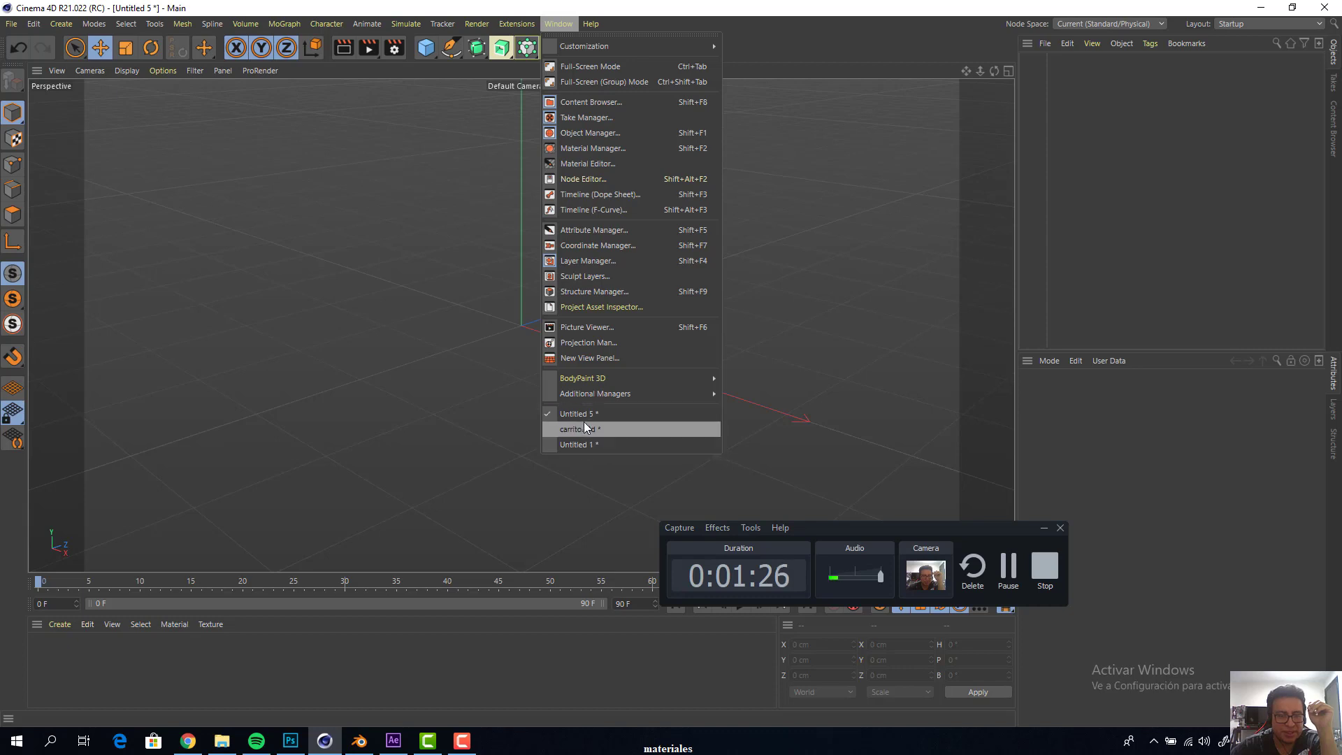
pyautogui.click(425, 299)
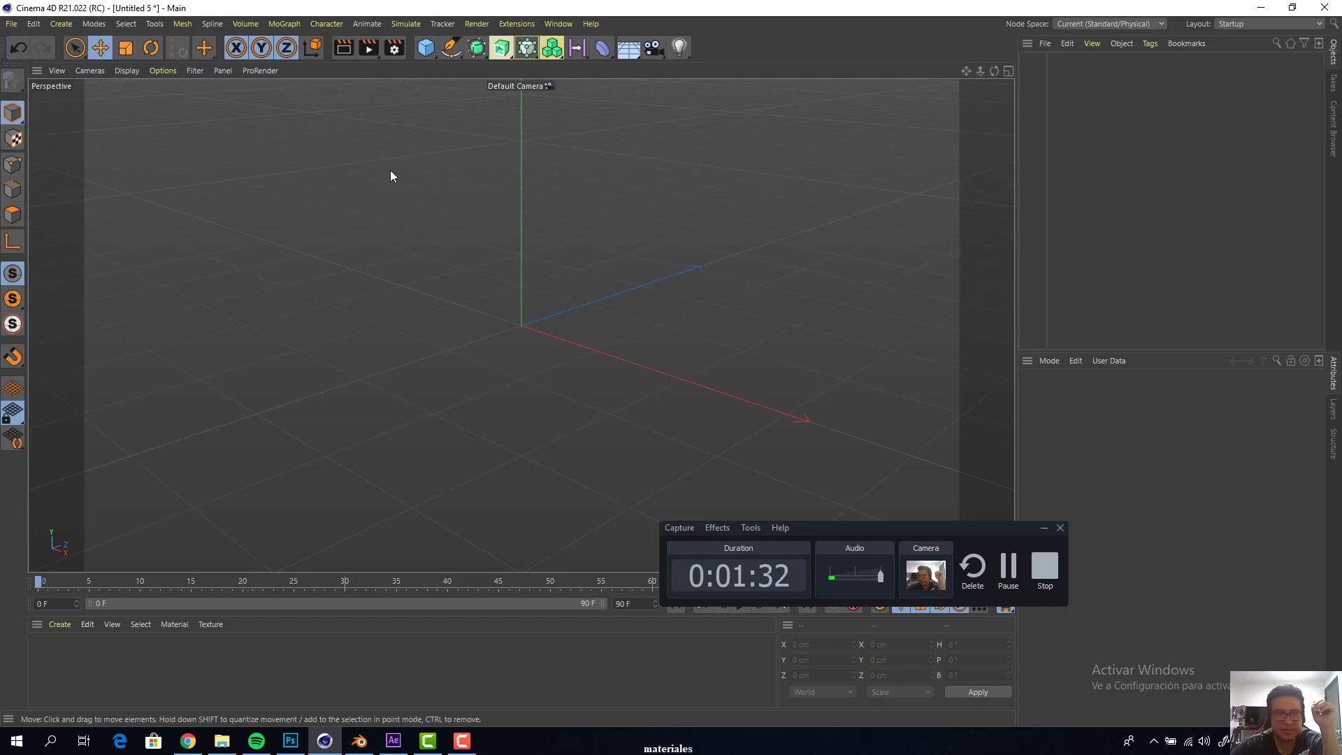
# Add a cube, a sphere and a capsule primitive to the empty scene
pyautogui.click(422, 52)
pyautogui.click(557, 77)
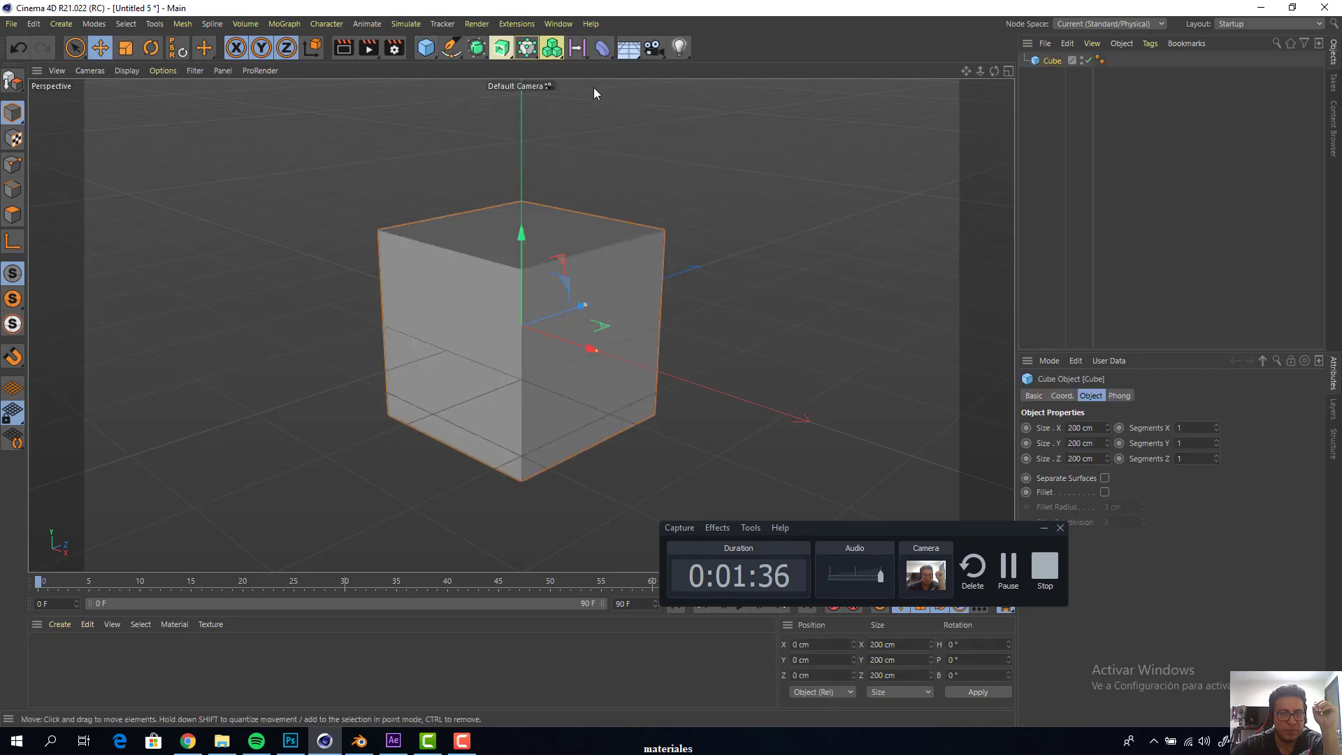
pyautogui.click(422, 51)
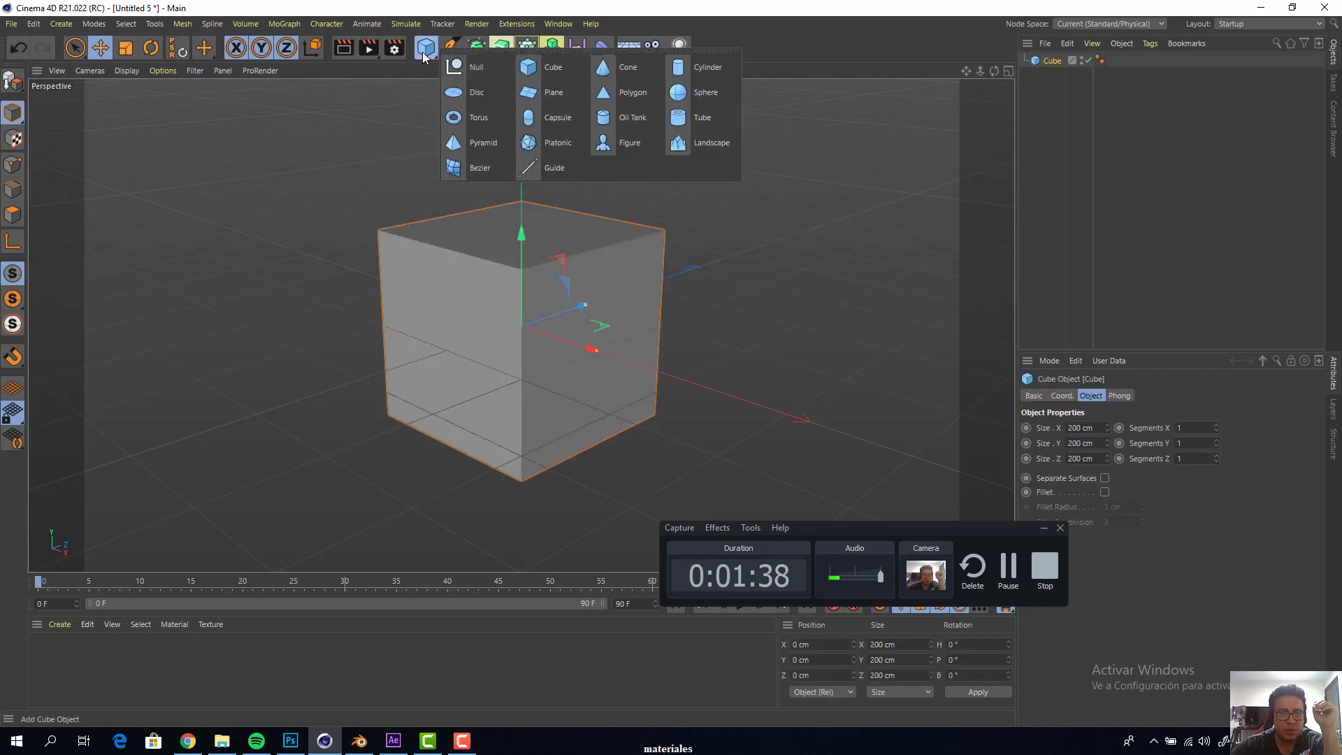
pyautogui.click(710, 102)
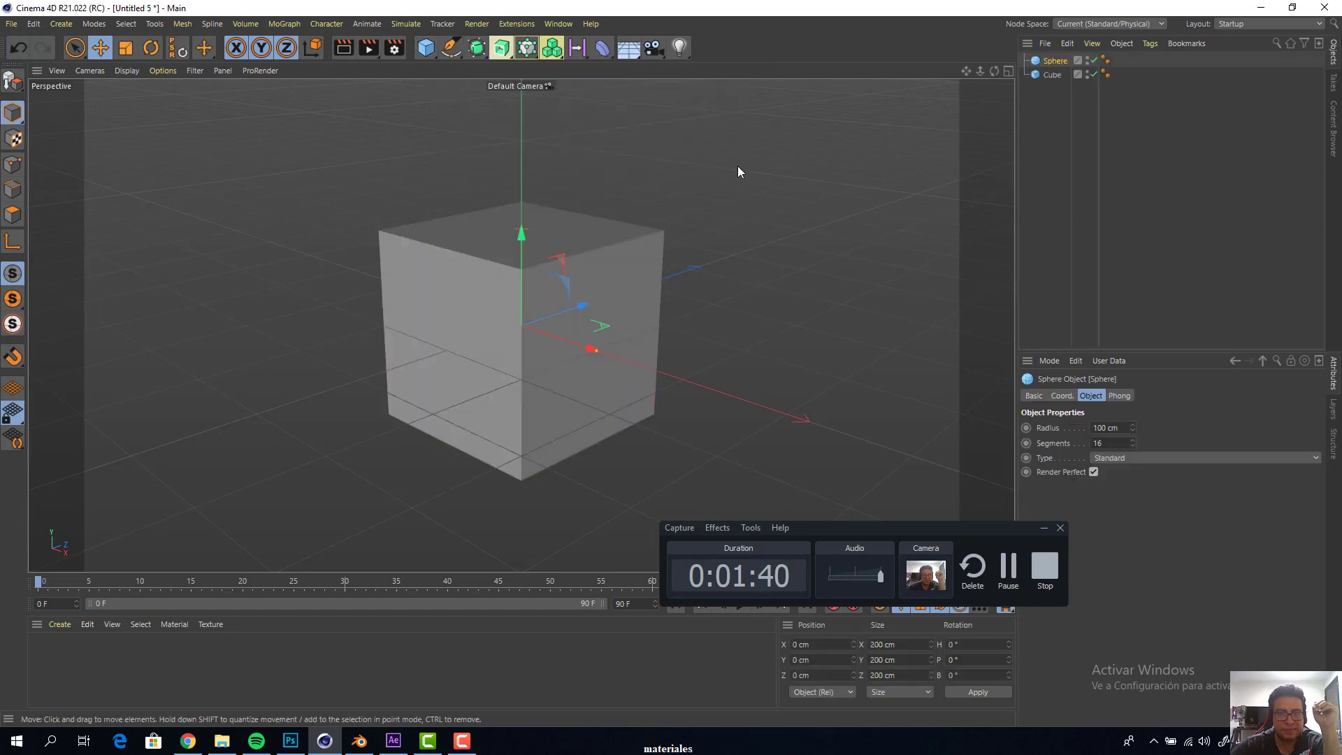
pyautogui.click(426, 53)
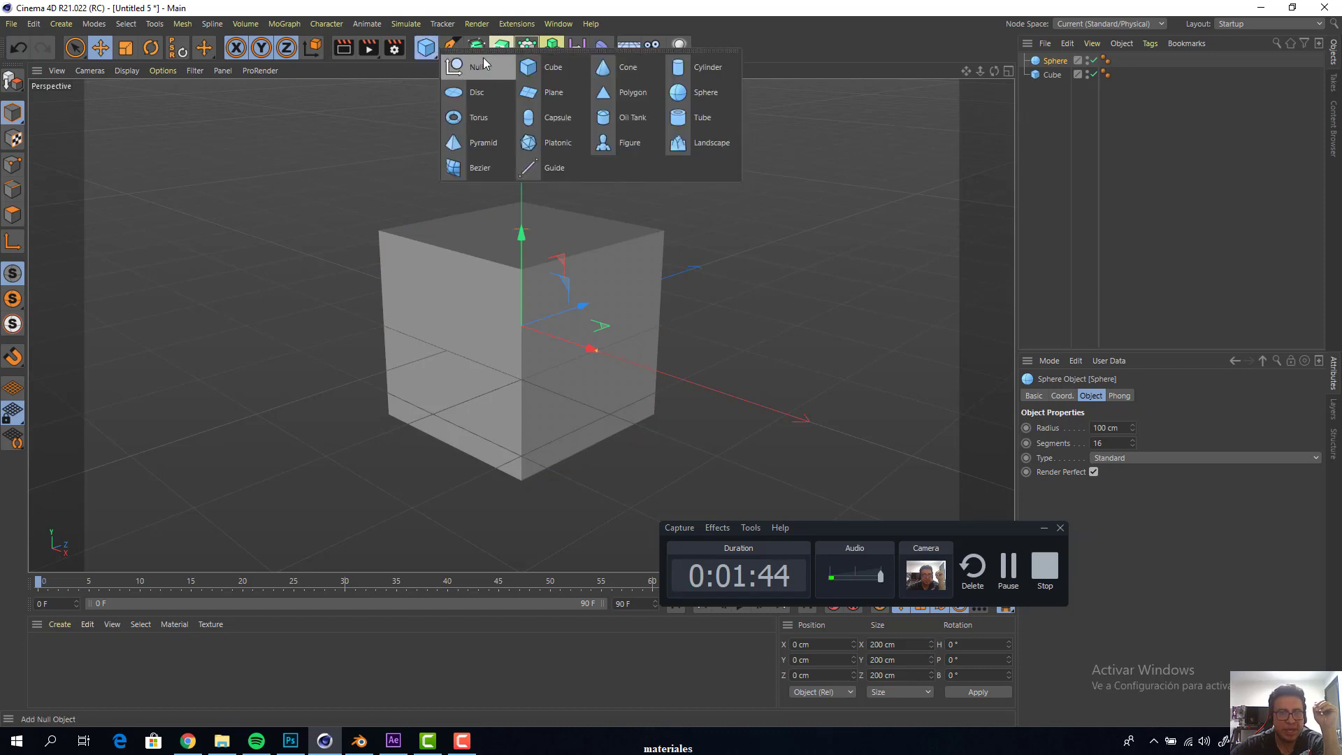
pyautogui.click(557, 117)
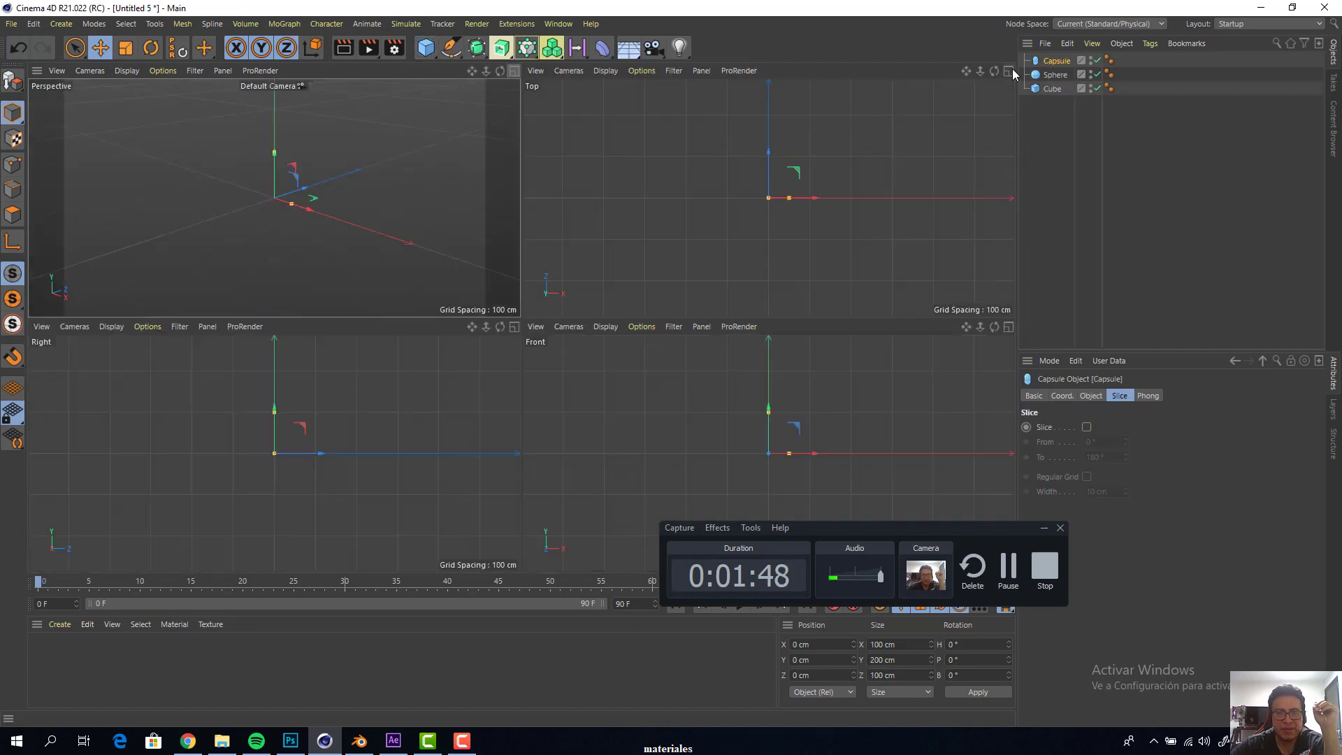
# In the Top view, move the capsule about 265 cm along negative X and the cube about 305 cm along positive X
pyautogui.click(1009, 71)
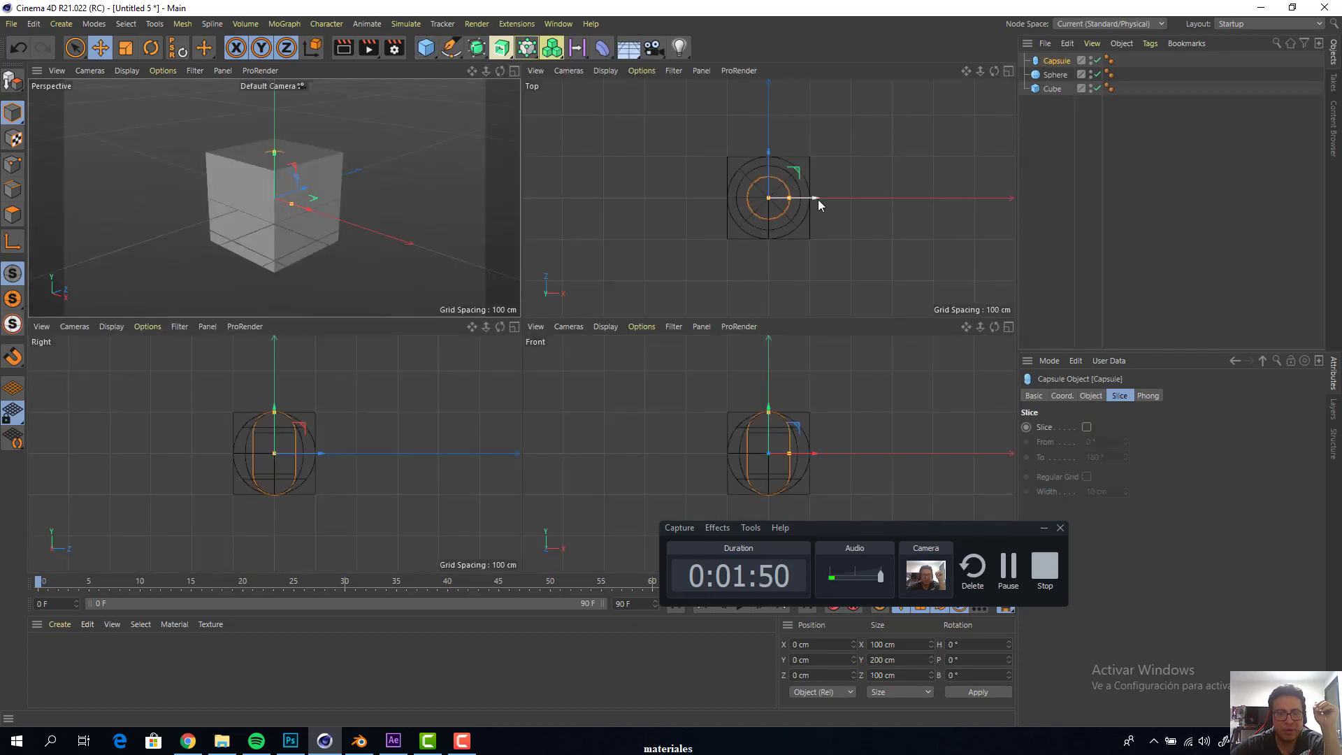
pyautogui.moveTo(818, 199); pyautogui.dragTo(706, 200)
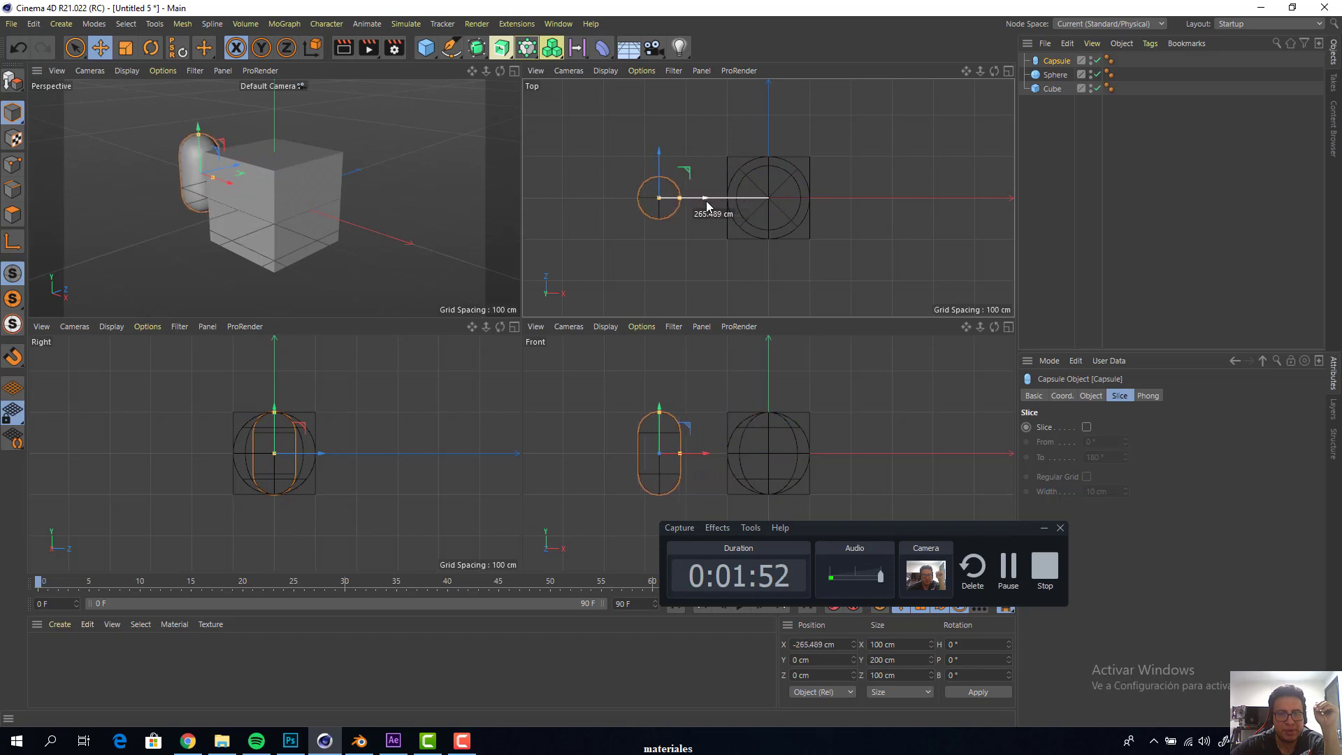
pyautogui.click(737, 236)
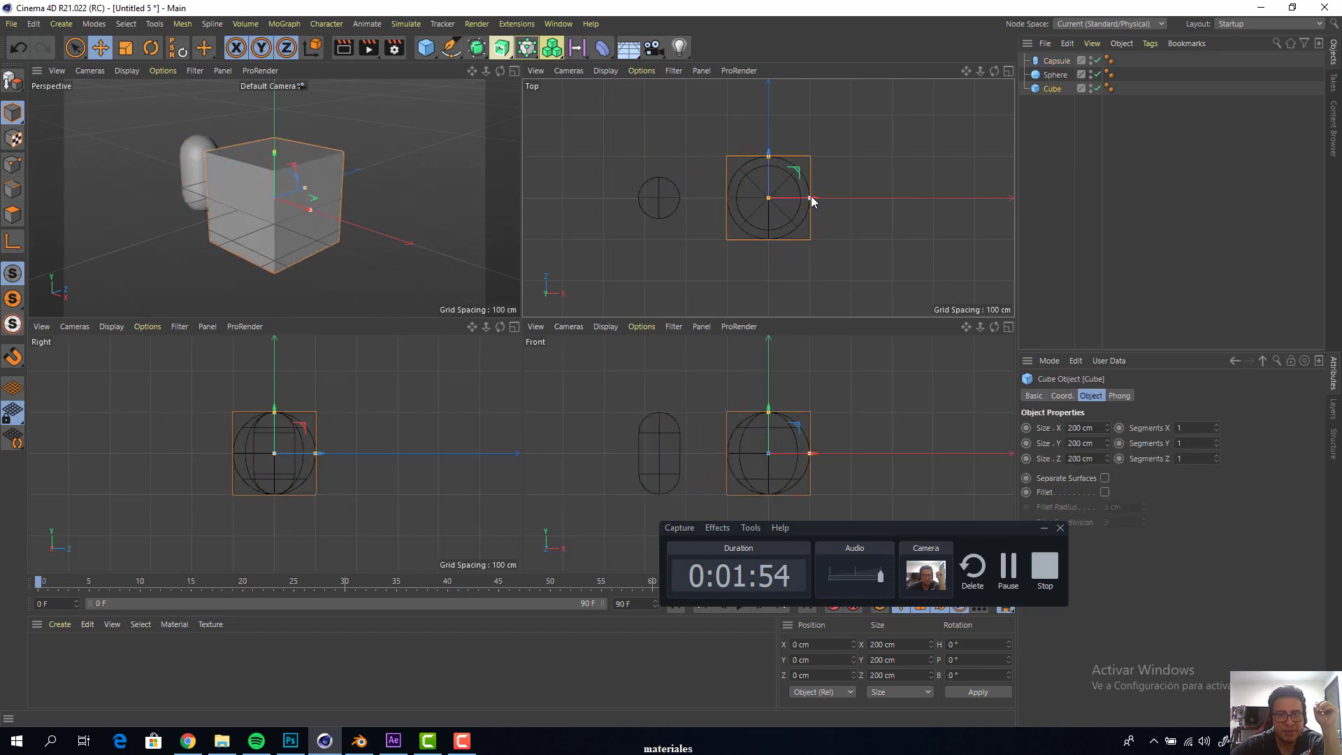
pyautogui.moveTo(799, 197); pyautogui.dragTo(924, 200)
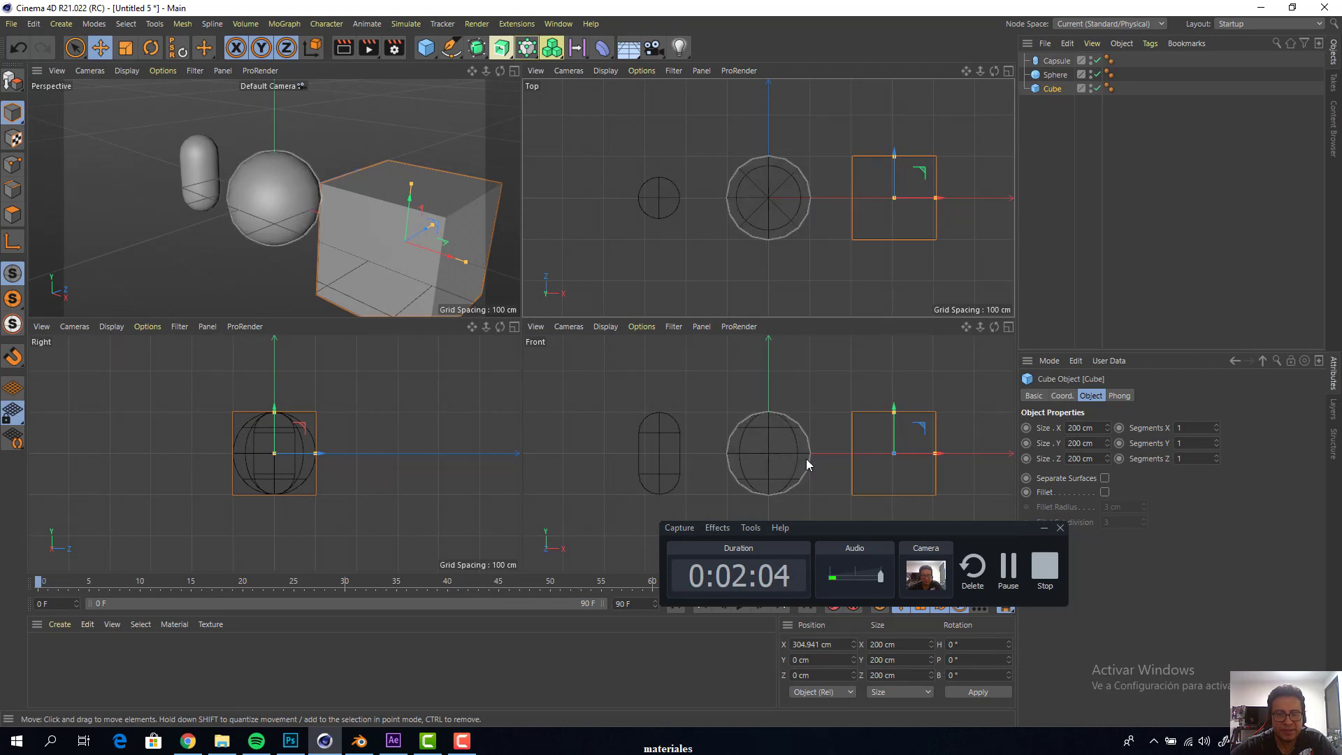
# Select the cube, sphere and capsule together and raise them about 102 cm along Y
pyautogui.keyDown('shift'); pyautogui.click(791, 447); pyautogui.keyUp('shift')
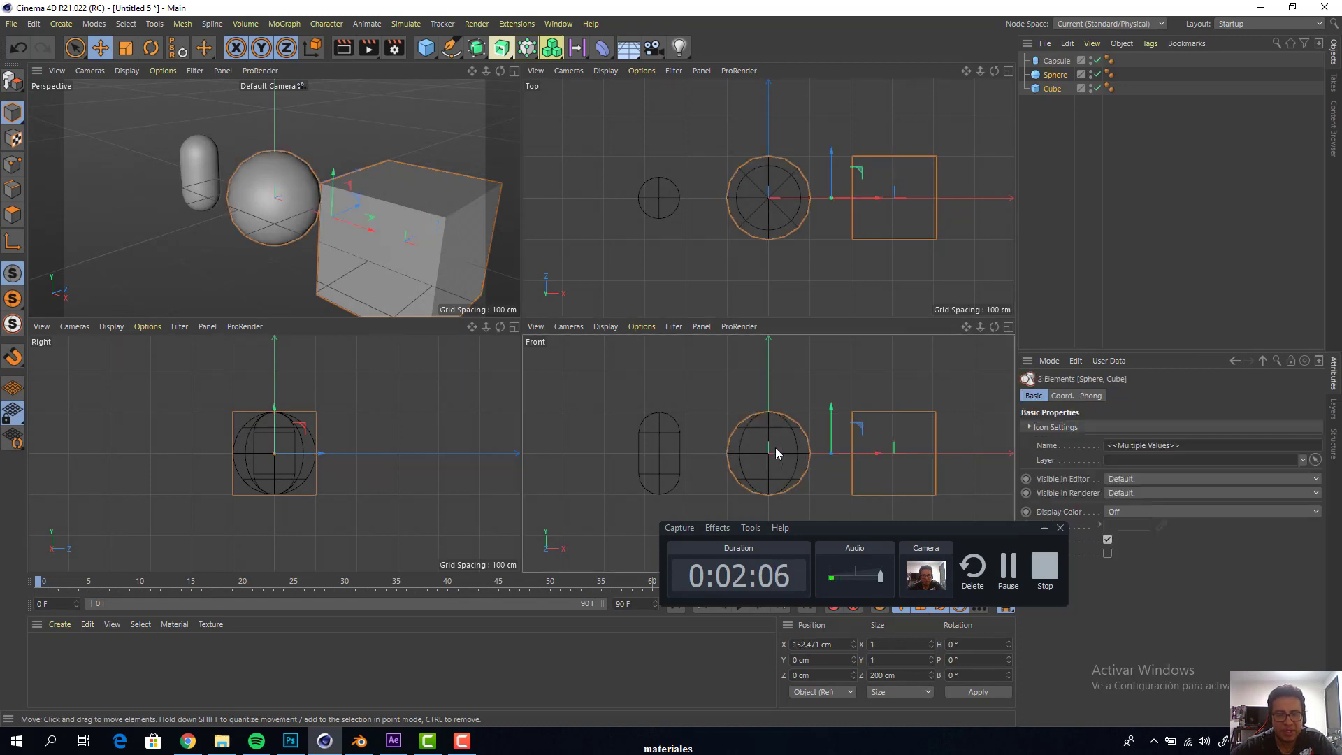
pyautogui.keyDown('shift'); pyautogui.click(676, 445); pyautogui.keyUp('shift')
pyautogui.moveTo(781, 433); pyautogui.dragTo(781, 389)
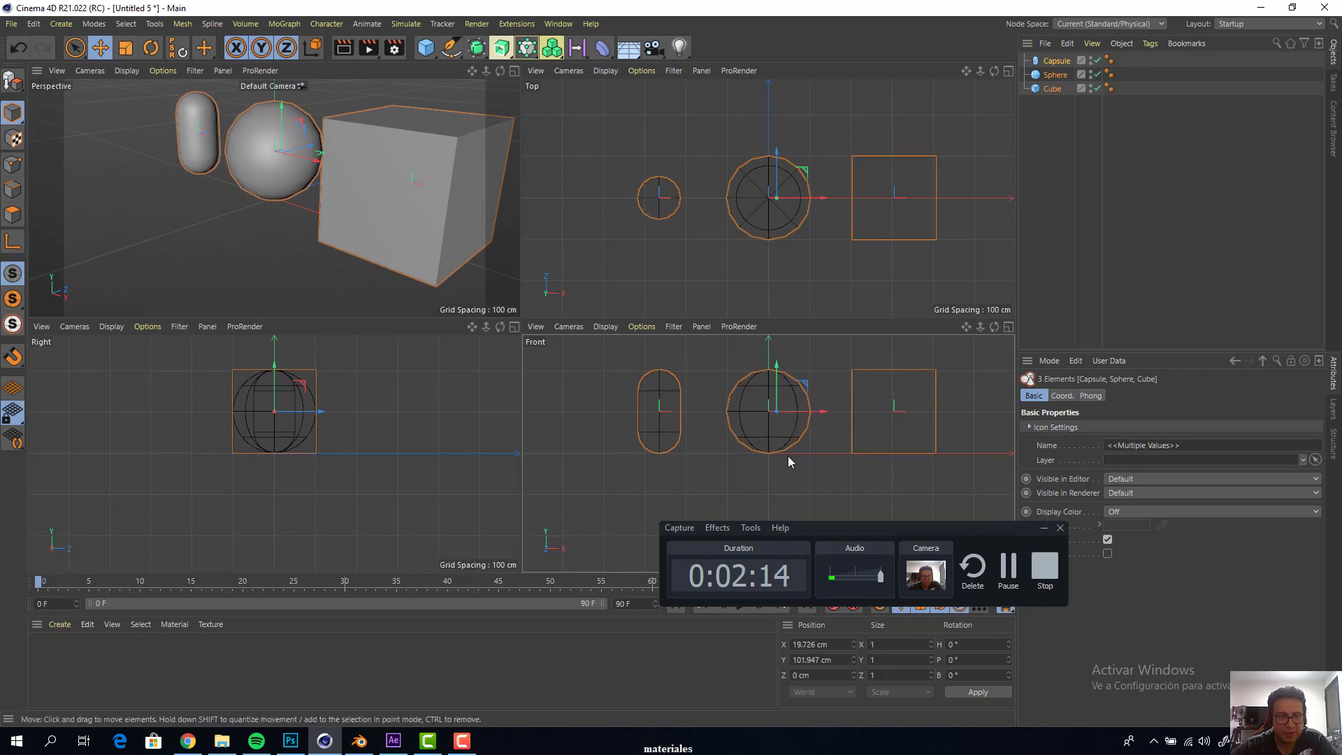
# Maximize the perspective view with all three primitives in frame and deselect them
pyautogui.click(517, 74)
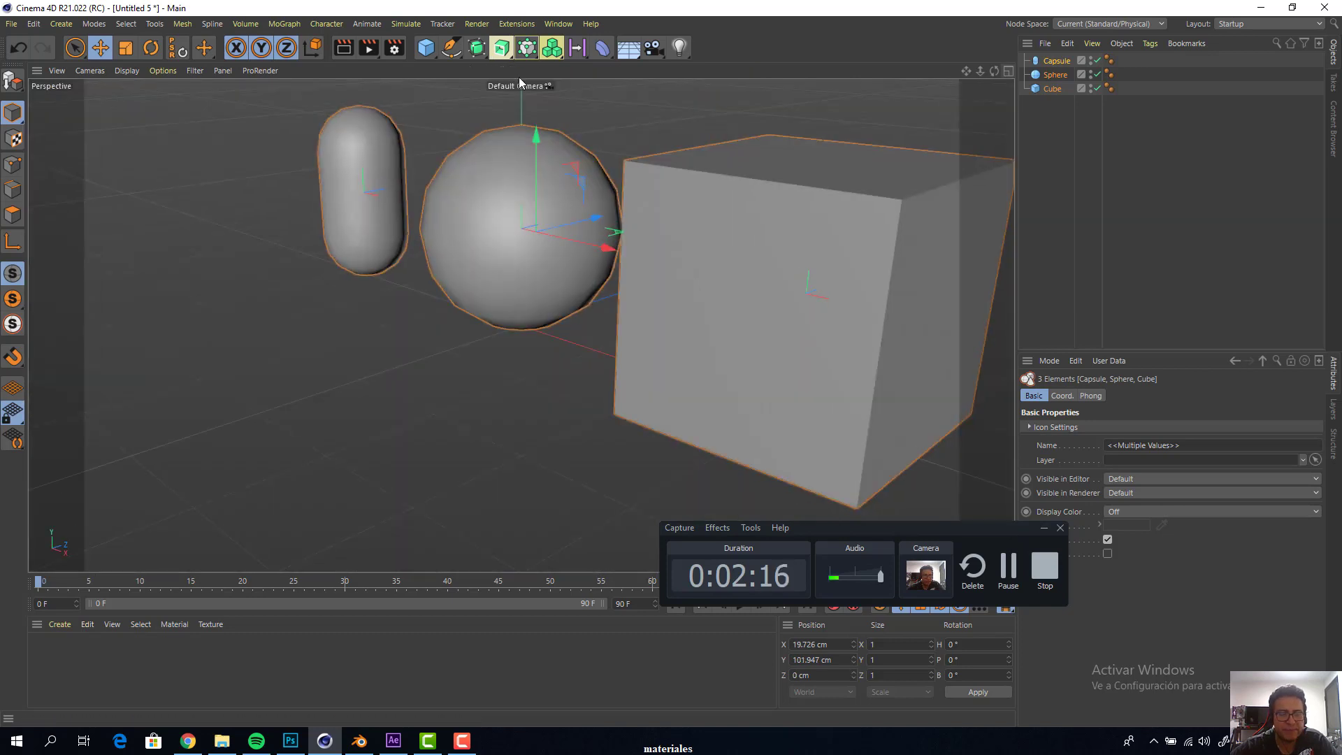
pyautogui.moveTo(969, 69); pyautogui.dragTo(825, 89)
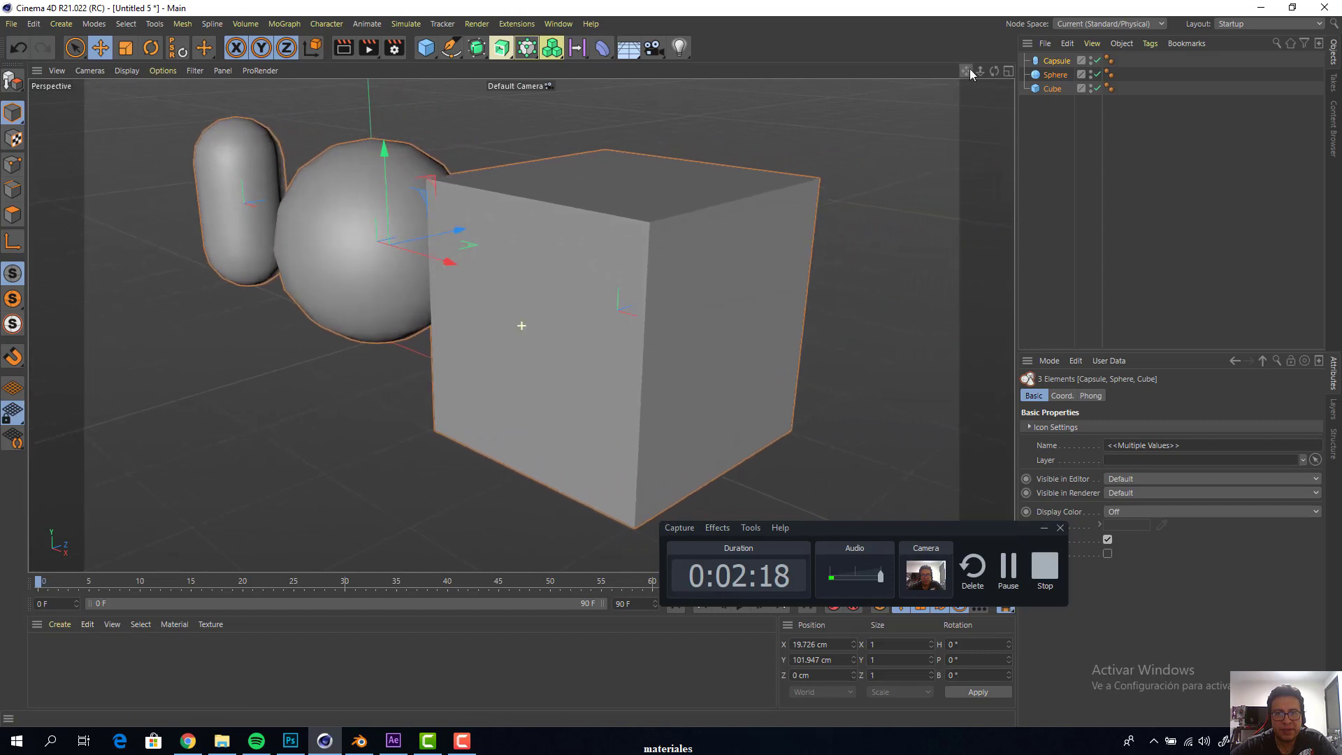
pyautogui.moveTo(994, 70); pyautogui.dragTo(845, 123)
pyautogui.click(828, 123)
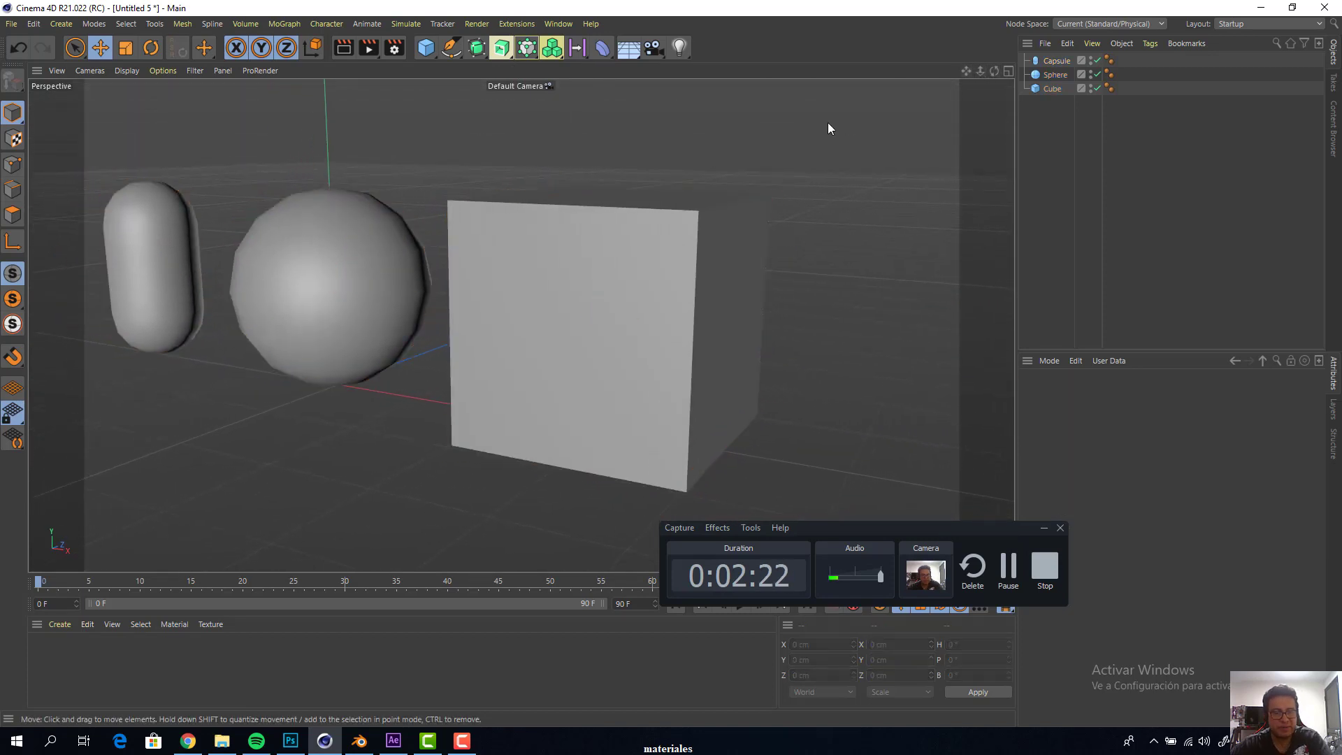
# Render the active perspective view to preview the capsule, sphere and cube
pyautogui.hotkey('ctrl', 'r')
pyautogui.press('F2')
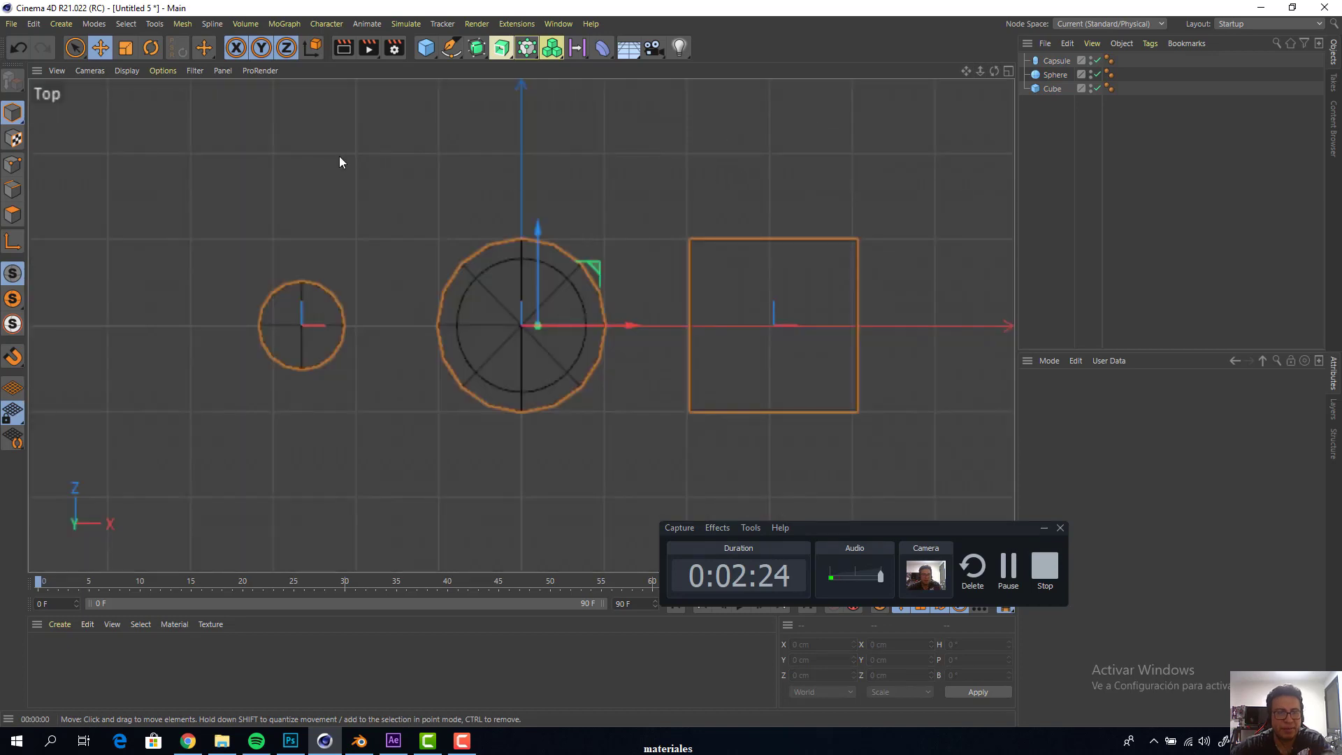
pyautogui.press('F1')
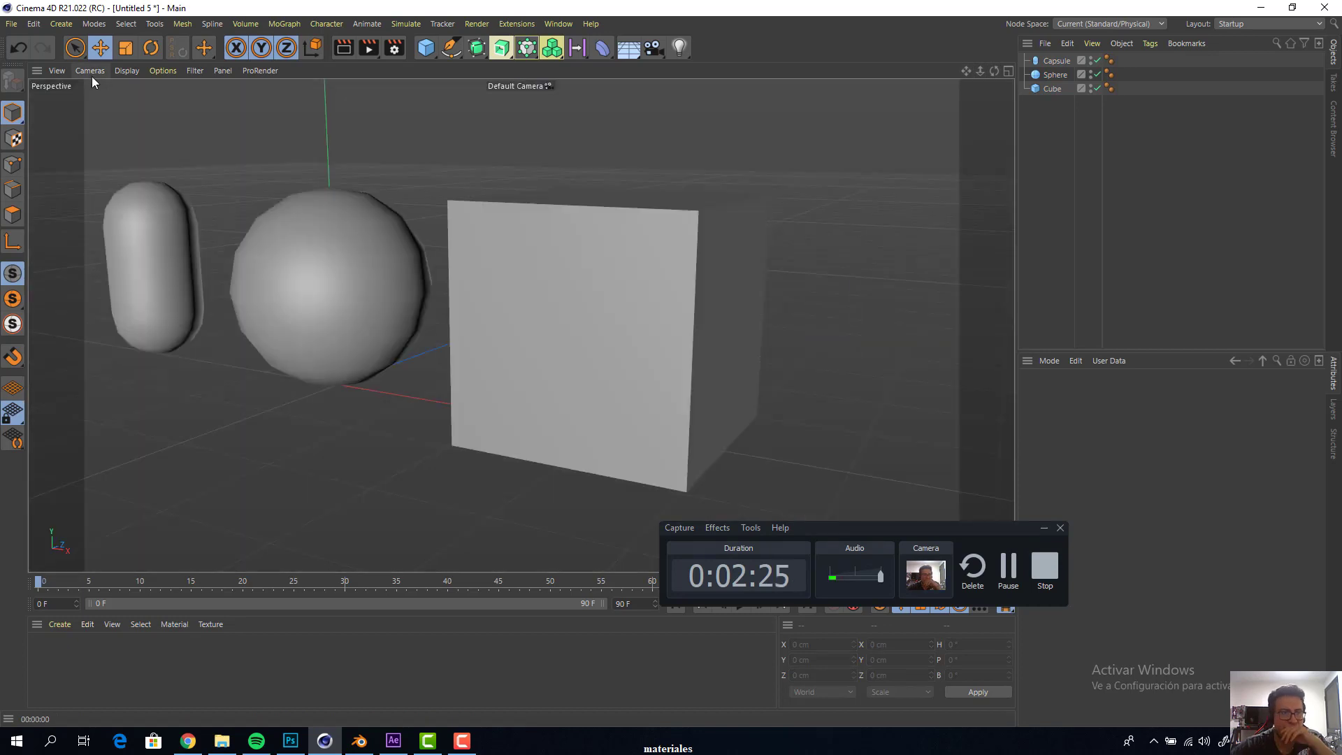
pyautogui.click(344, 49)
pyautogui.press('F3')
pyautogui.press('F1')
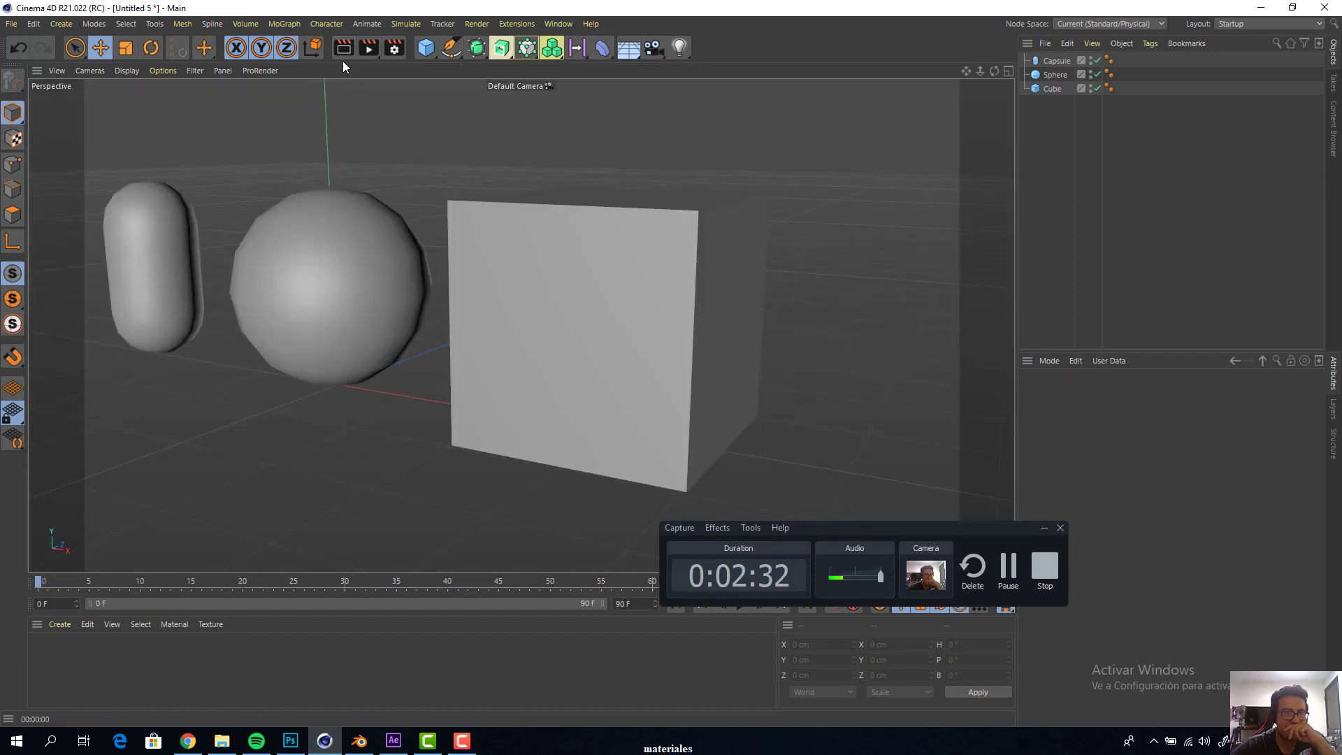
pyautogui.click(347, 51)
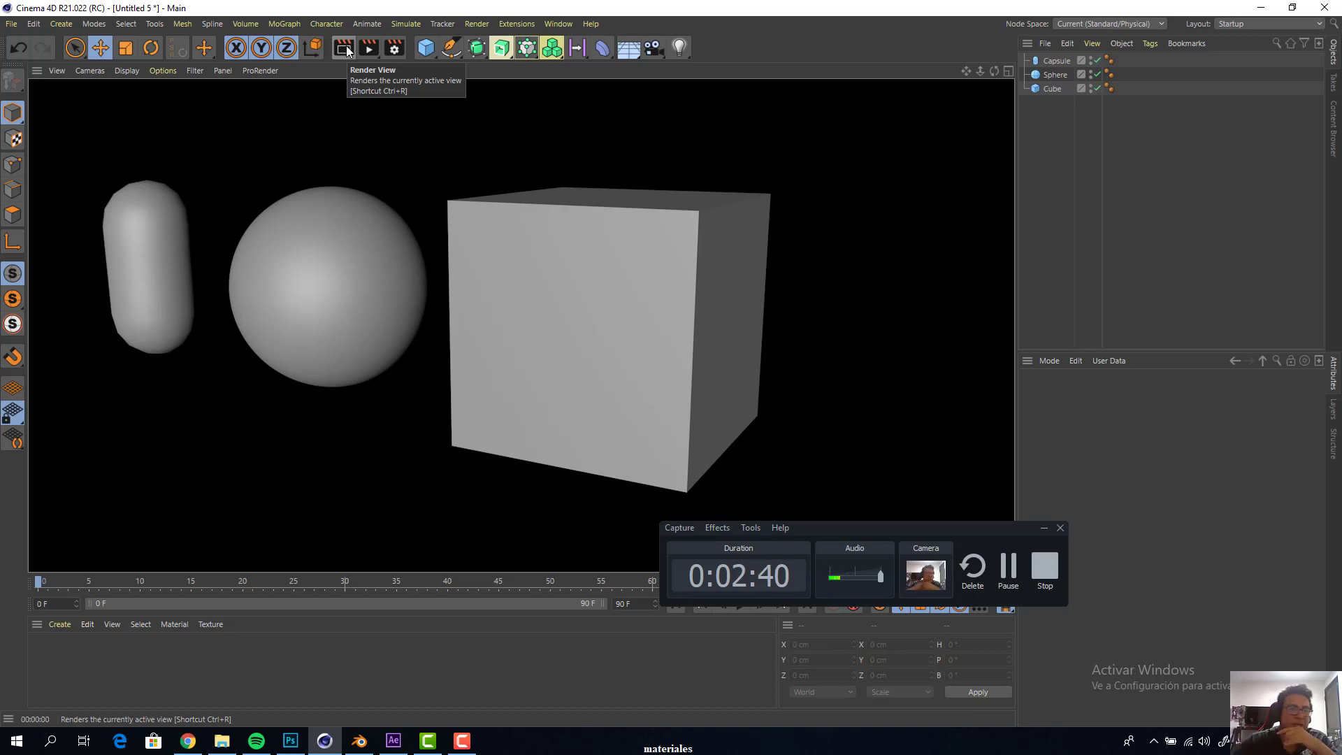
pyautogui.click(366, 135)
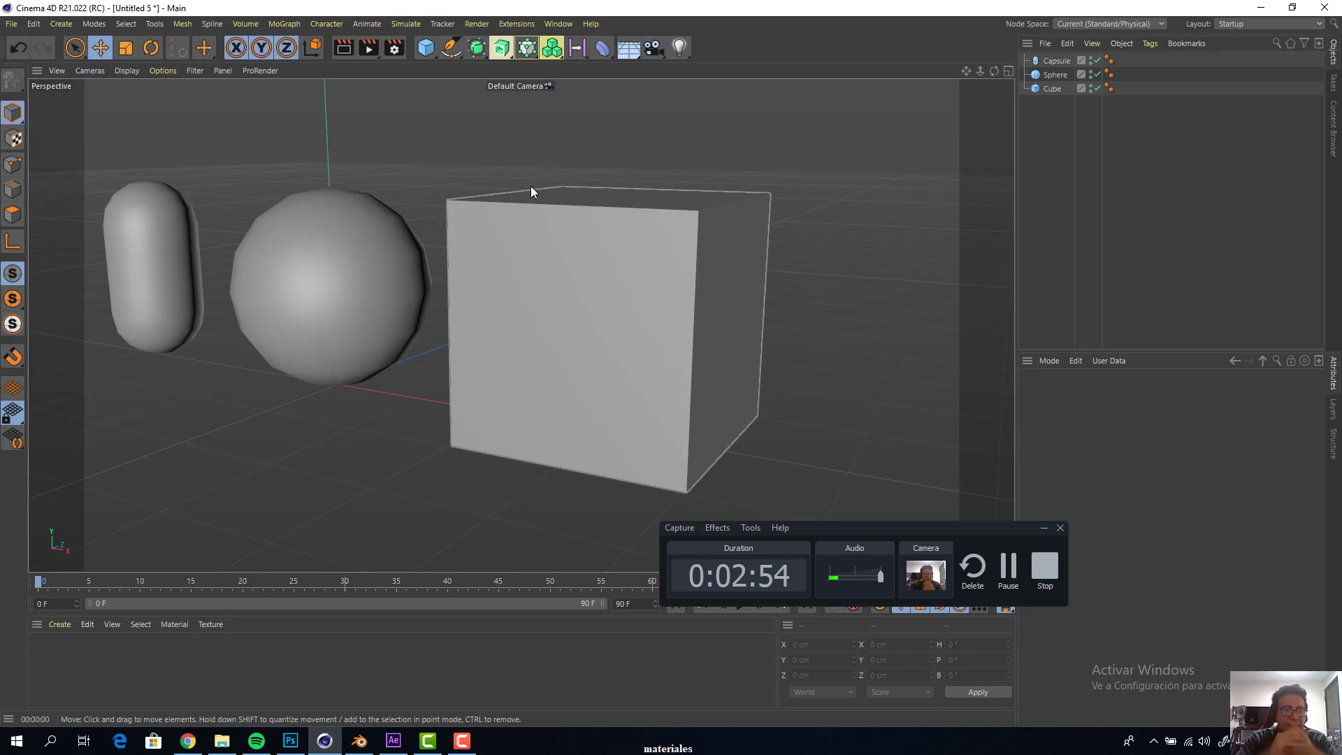
pyautogui.click(346, 47)
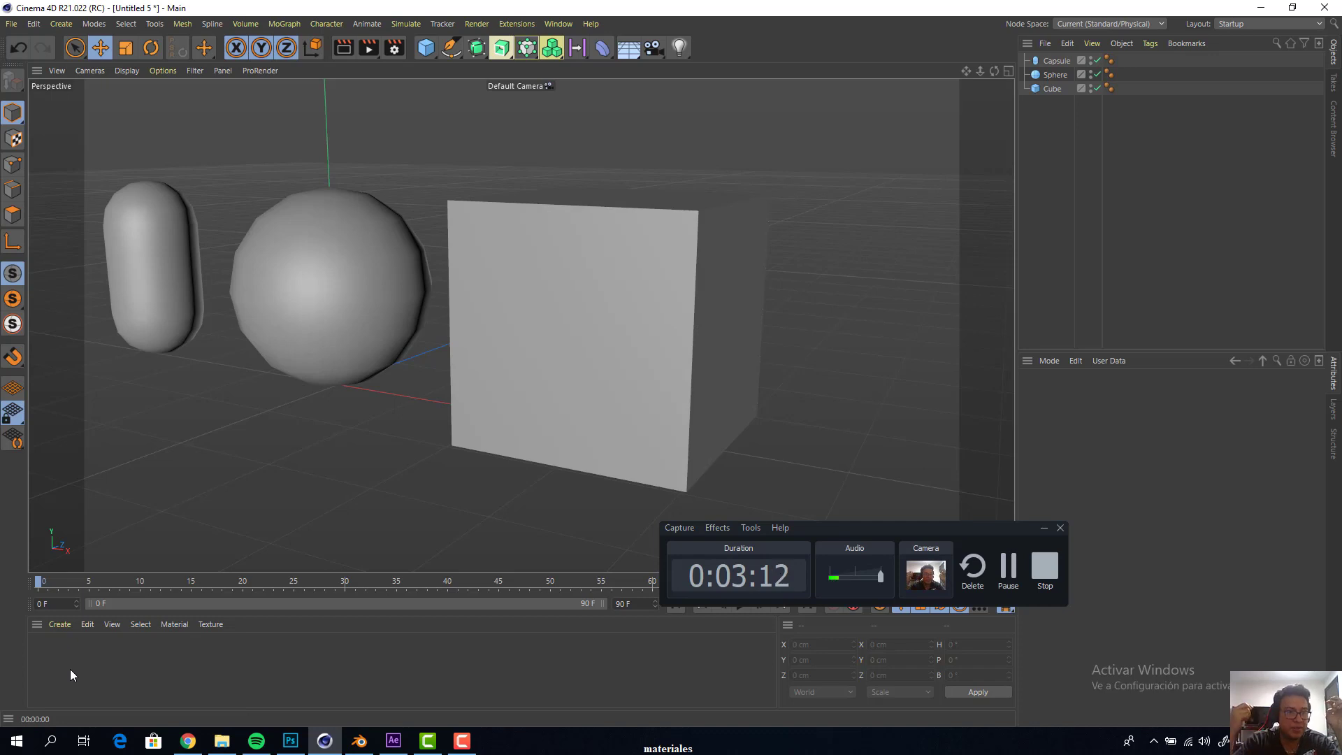
# Create a new default material and delete it again
pyautogui.click(60, 625)
pyautogui.moveTo(128, 485)
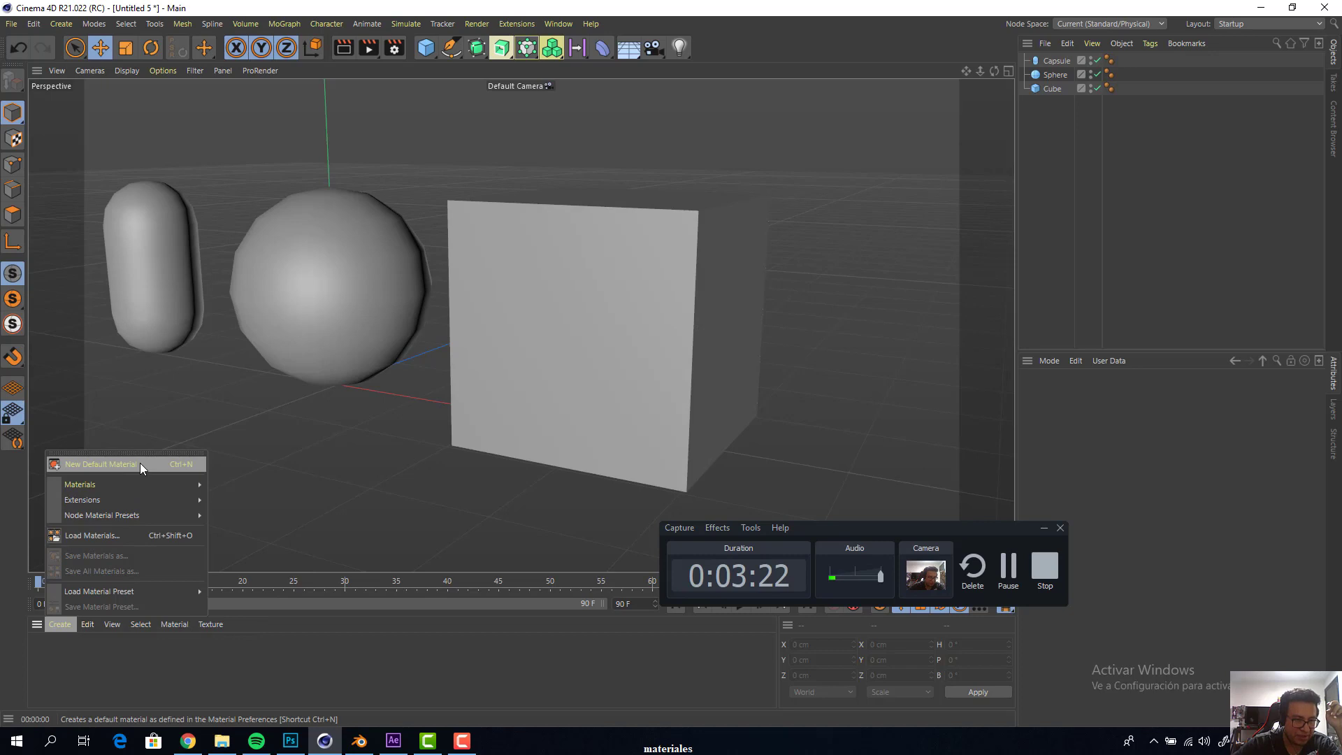
pyautogui.click(139, 463)
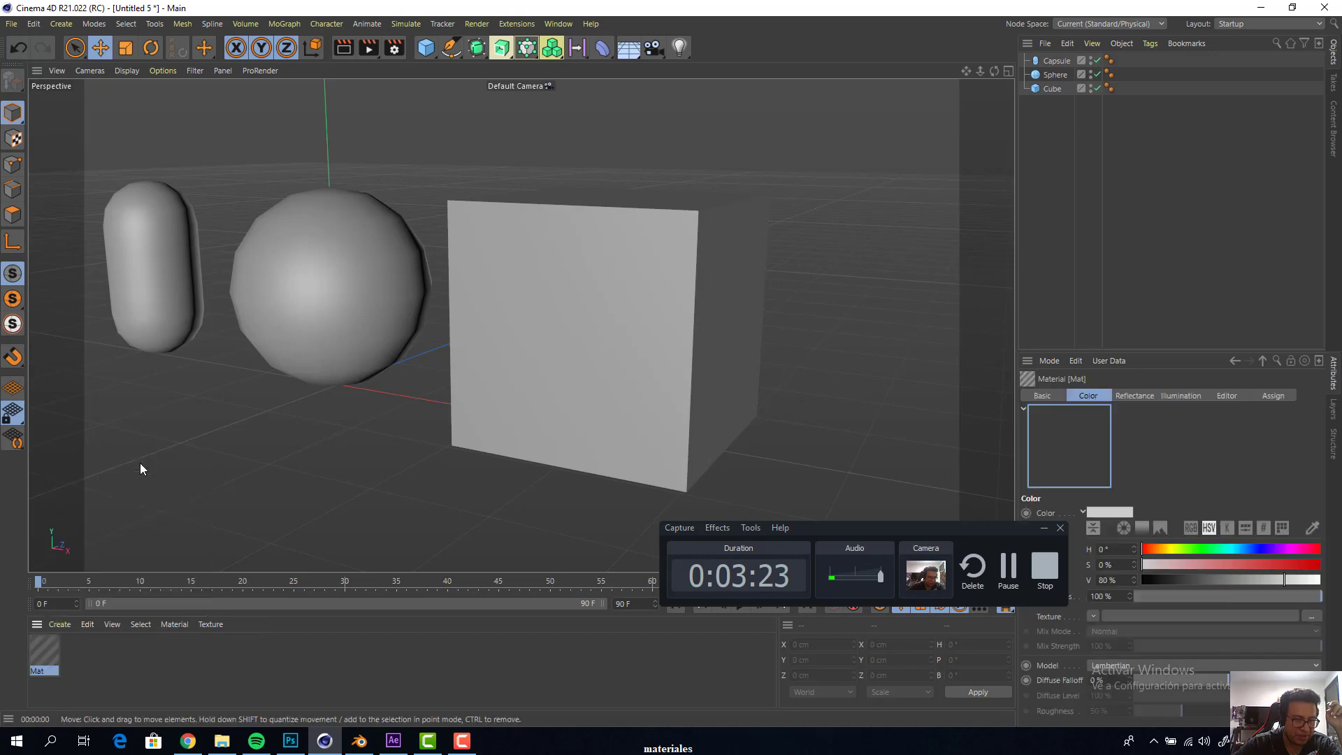
pyautogui.click(67, 656)
pyautogui.click(43, 653)
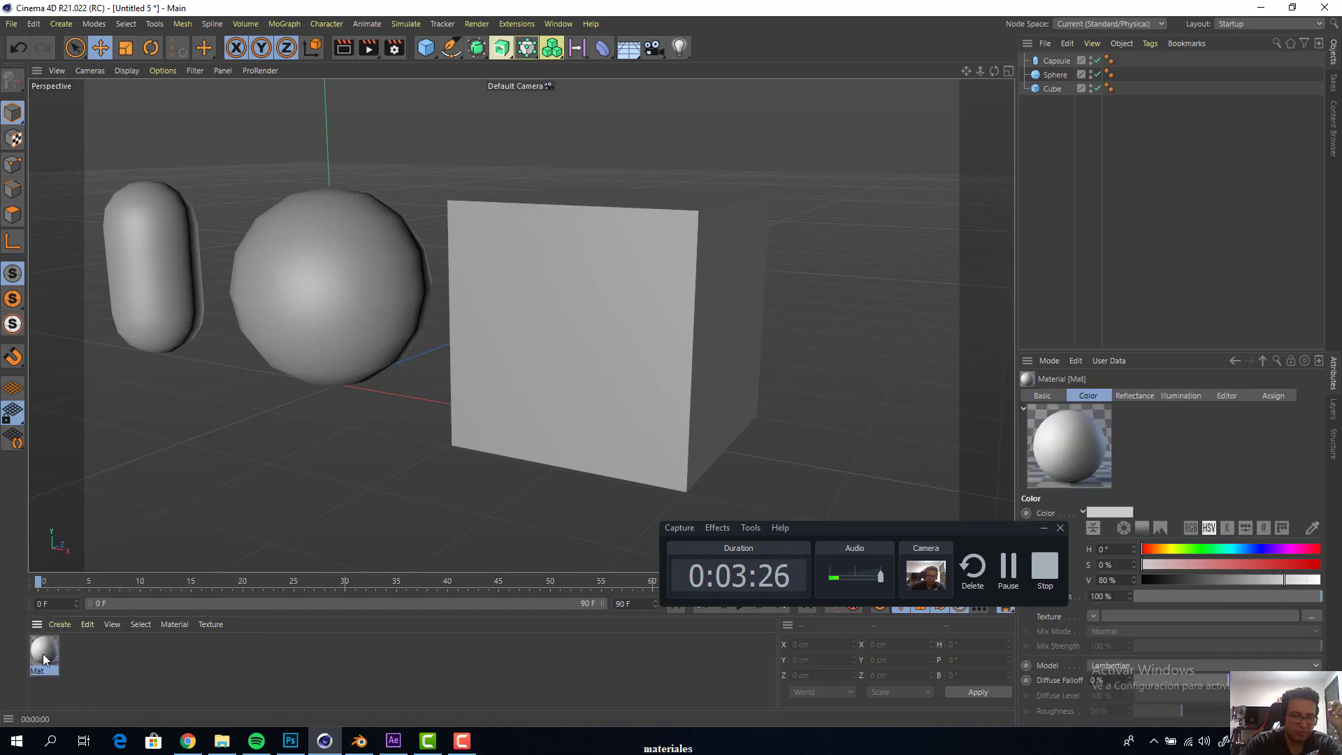
pyautogui.press('Delete')
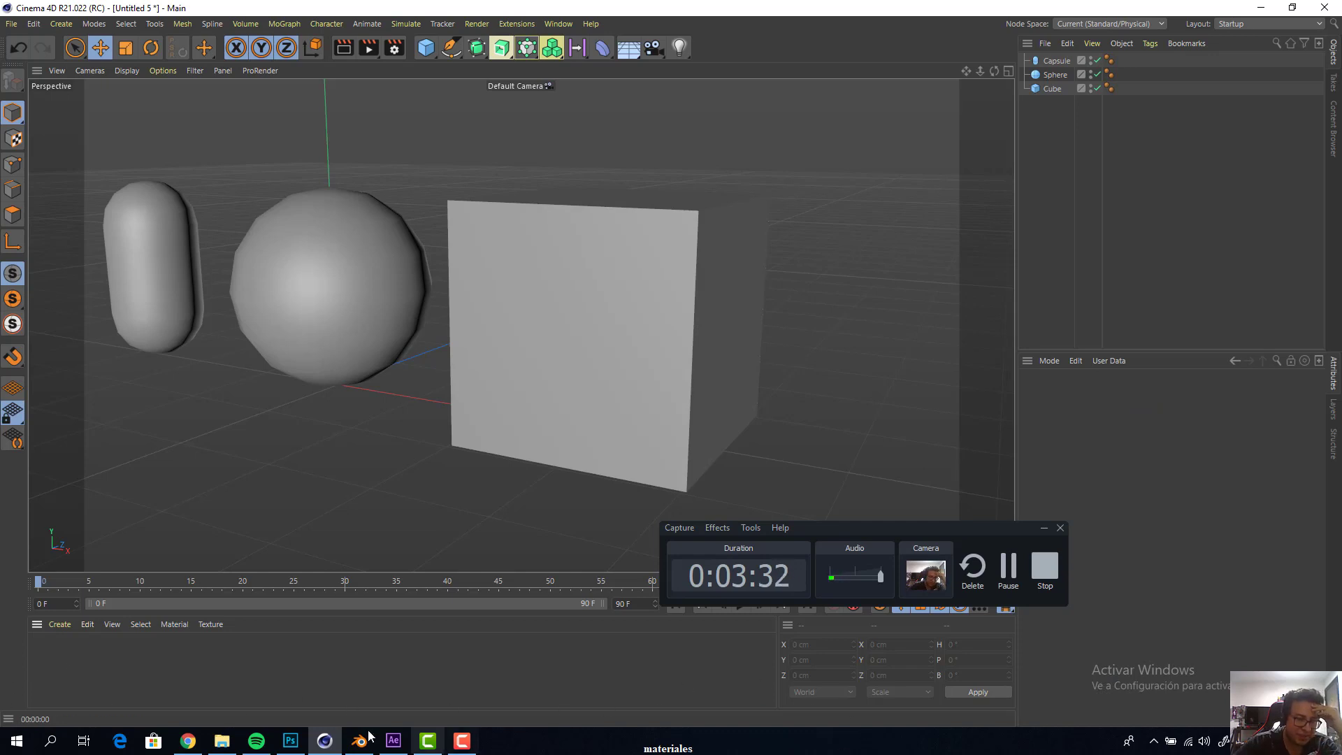
# Create a new material and open it in the Material Editor, placing the editor window clear of the capsule and sphere
pyautogui.doubleClick(56, 663)
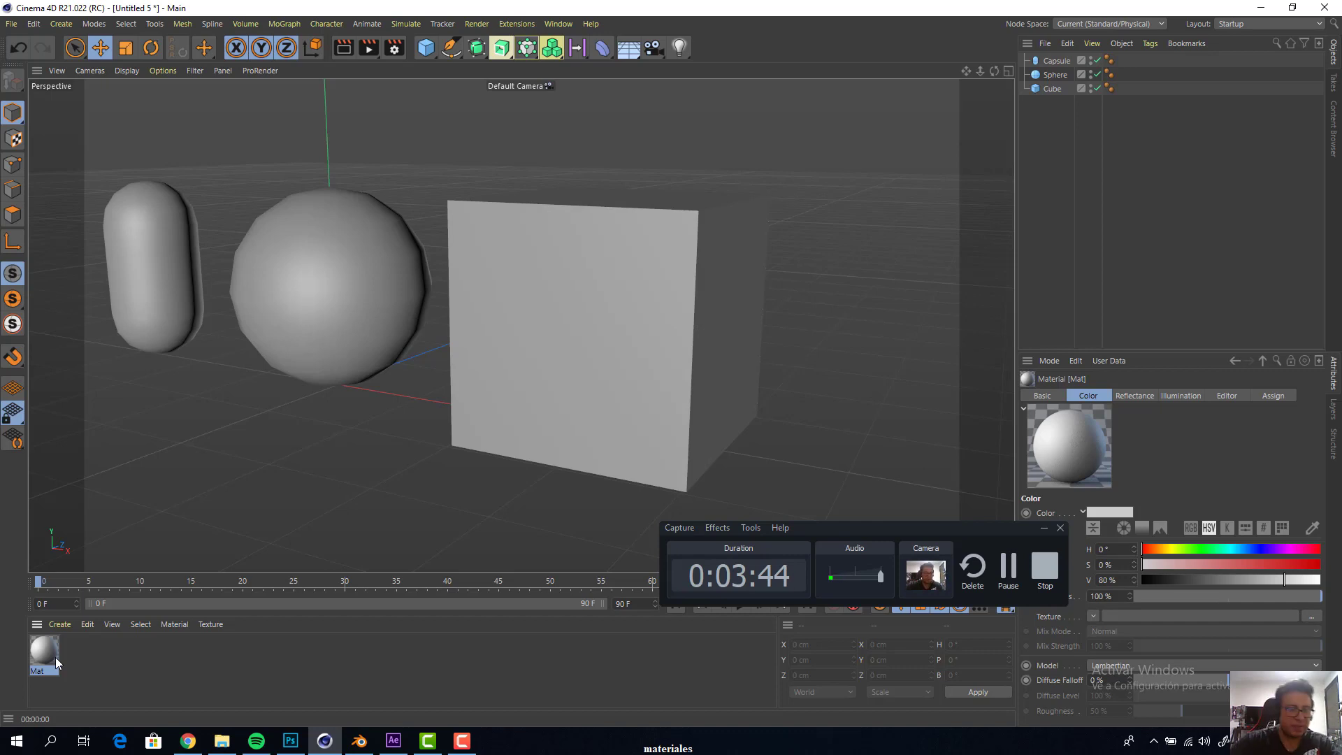
pyautogui.doubleClick(56, 657)
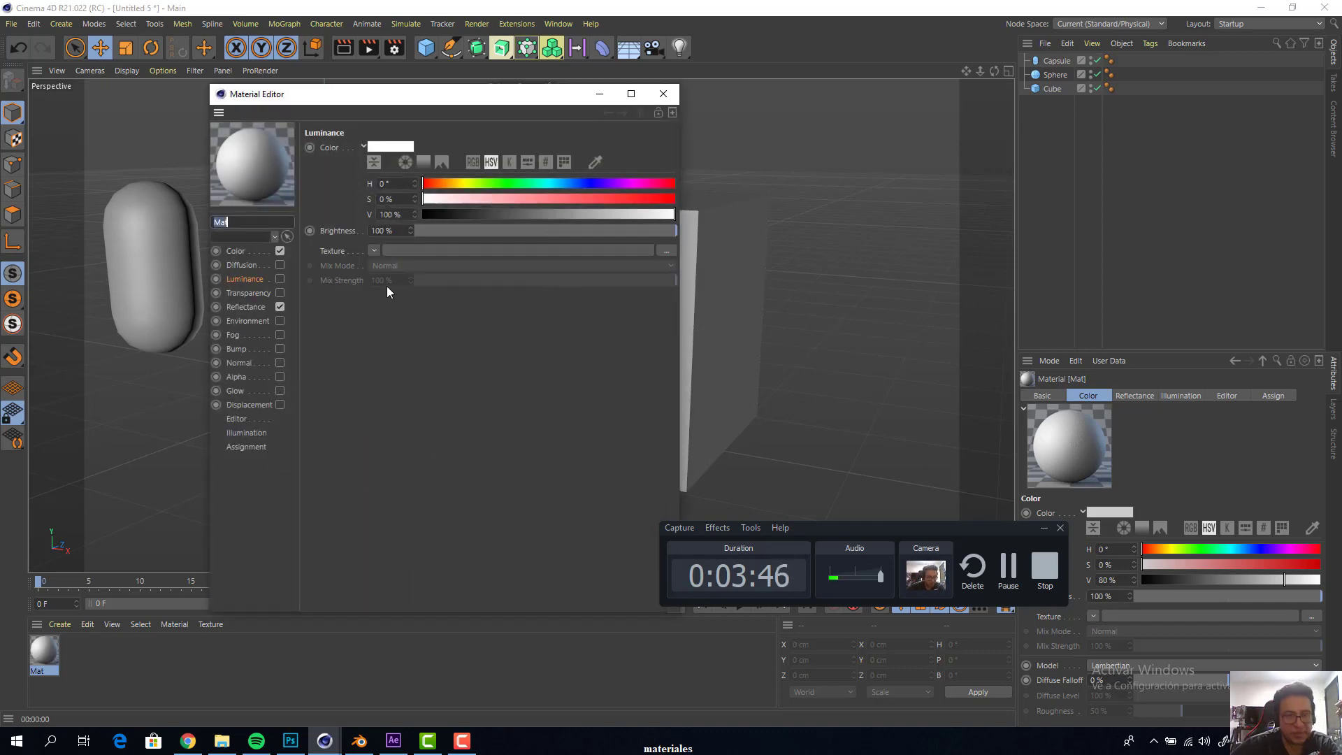
pyautogui.moveTo(365, 96); pyautogui.dragTo(725, 99)
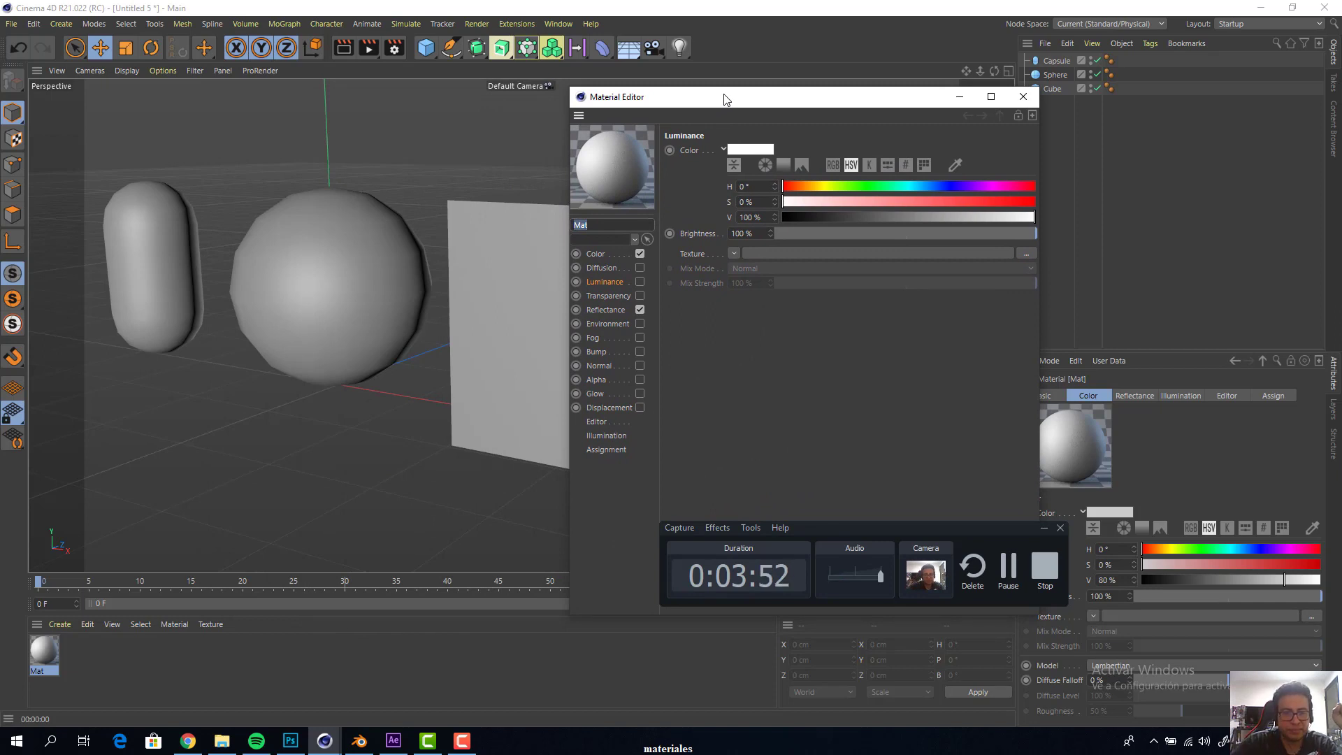
pyautogui.moveTo(725, 99); pyautogui.dragTo(807, 26)
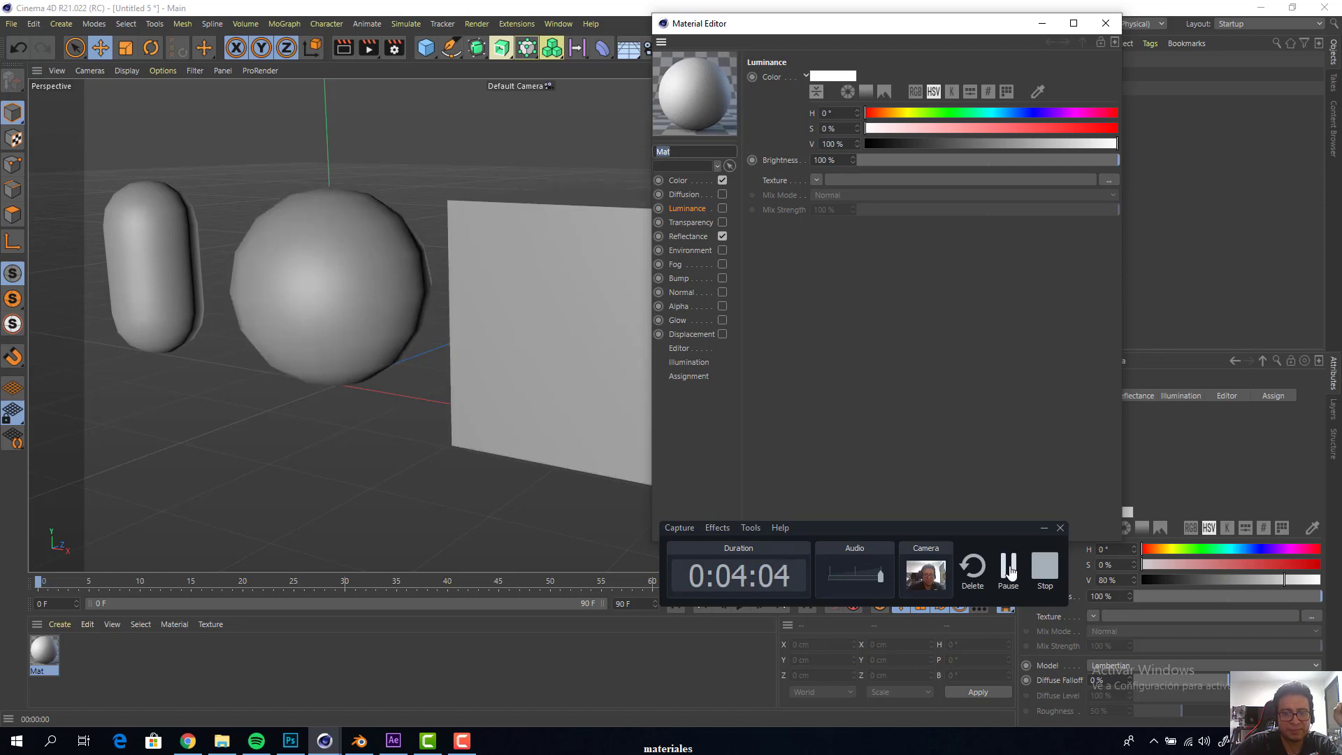
pyautogui.click(1010, 570)
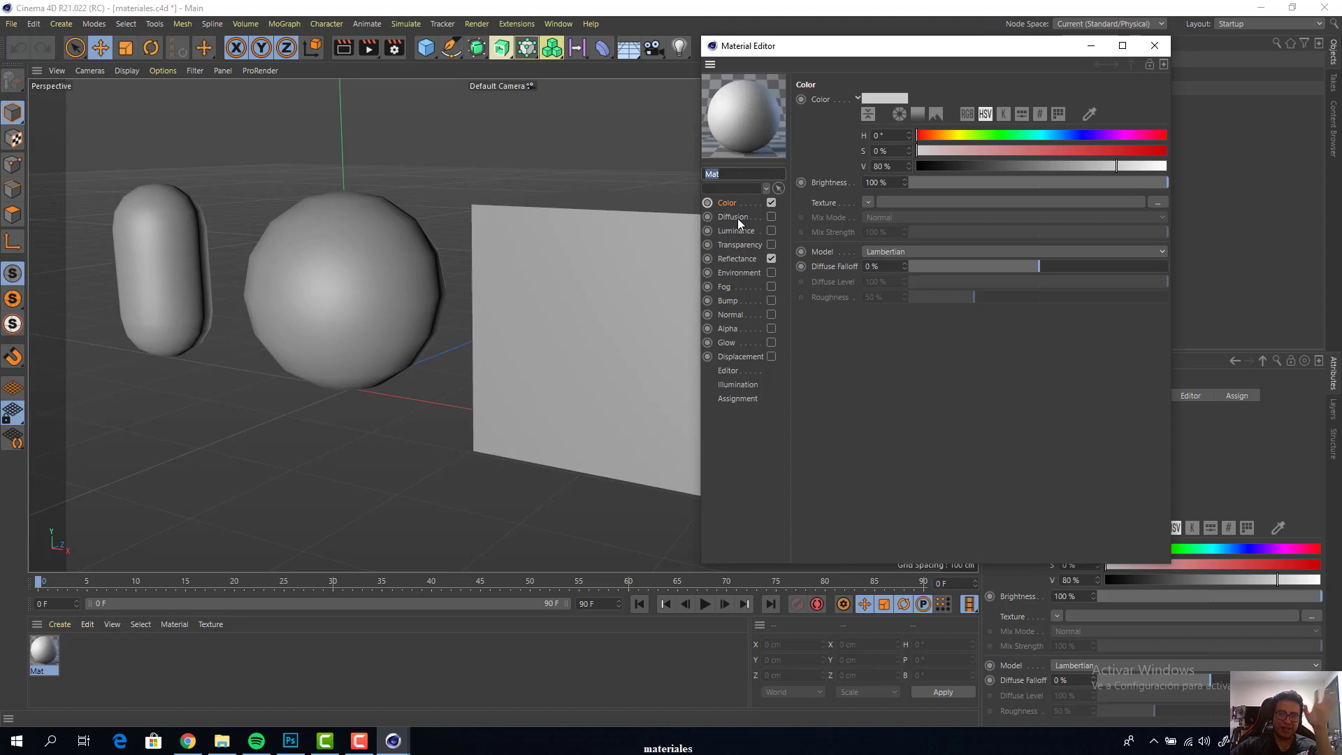
pyautogui.moveTo(800, 61); pyautogui.dragTo(942, 141)
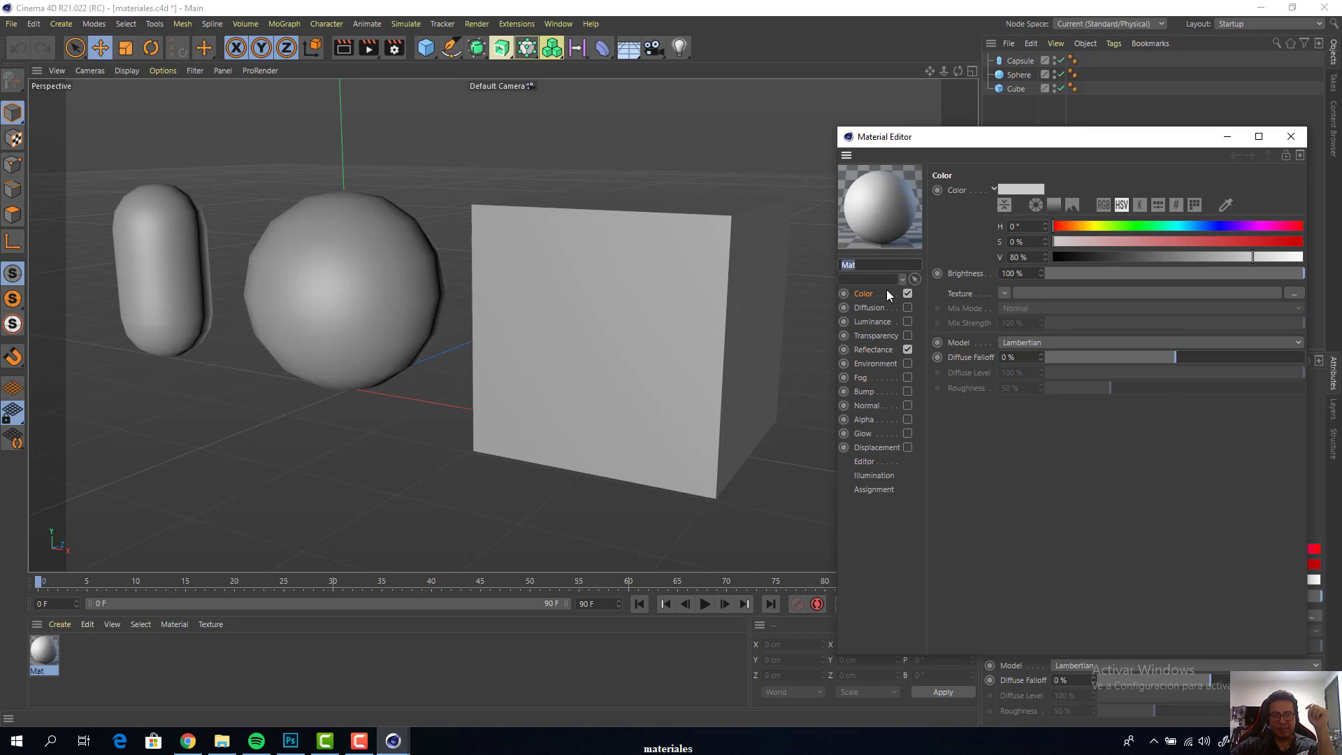
pyautogui.moveTo(1039, 145); pyautogui.dragTo(878, 151)
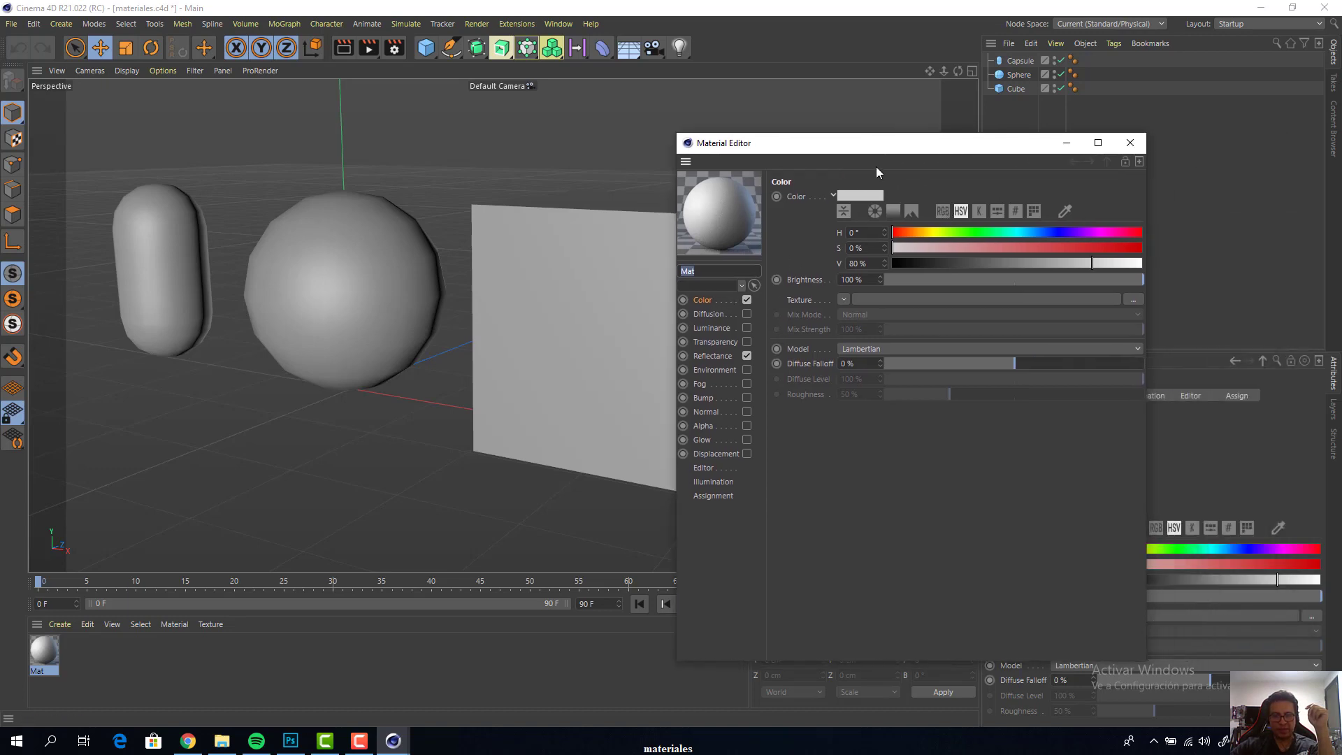
# In the material's Color channel, show the spectrum picker, pick pure red and switch the colour values to RGB
pyautogui.click(708, 302)
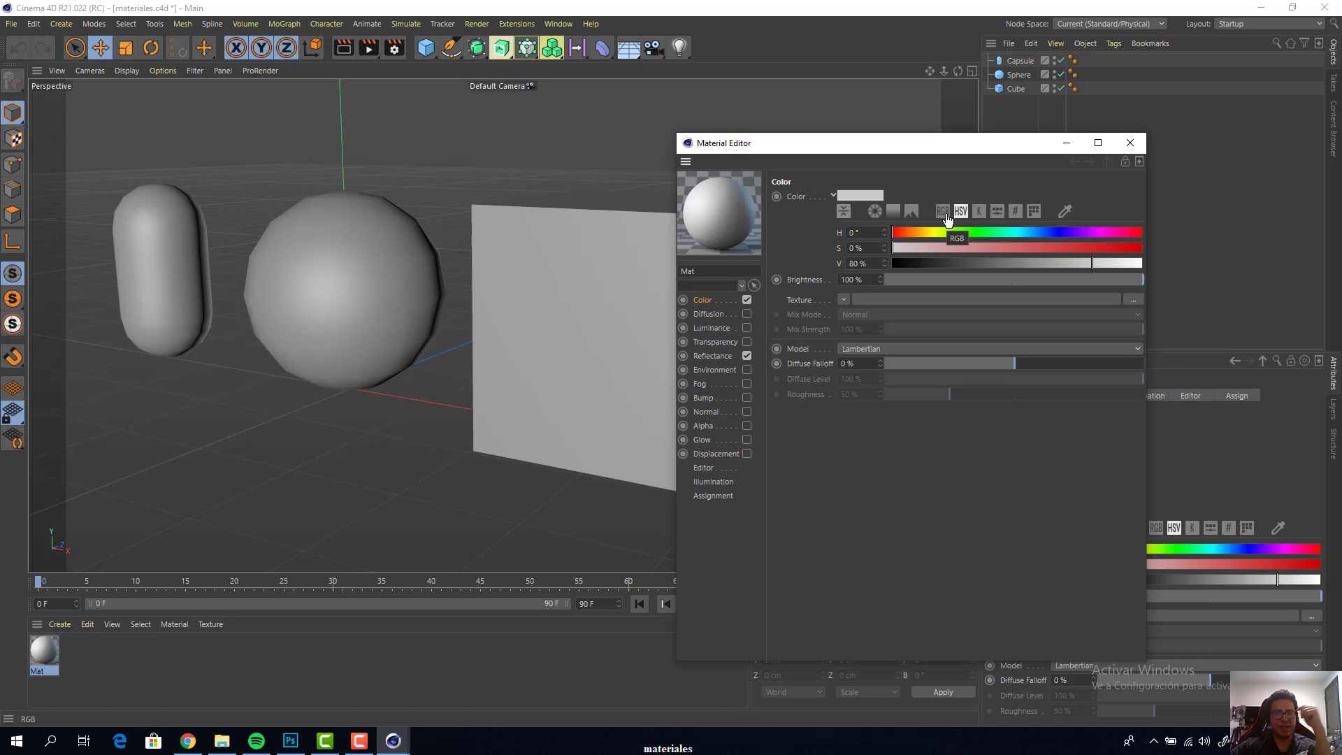
pyautogui.click(893, 216)
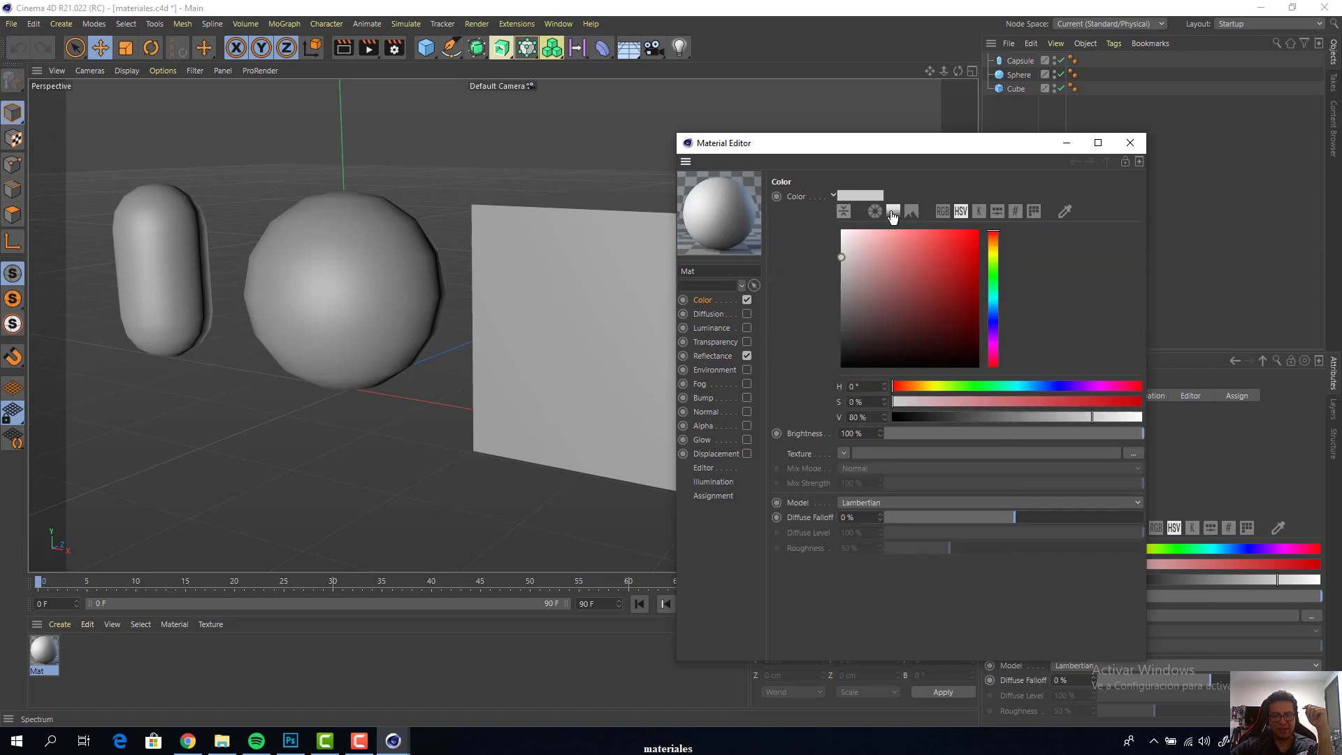
pyautogui.moveTo(892, 237); pyautogui.dragTo(979, 230)
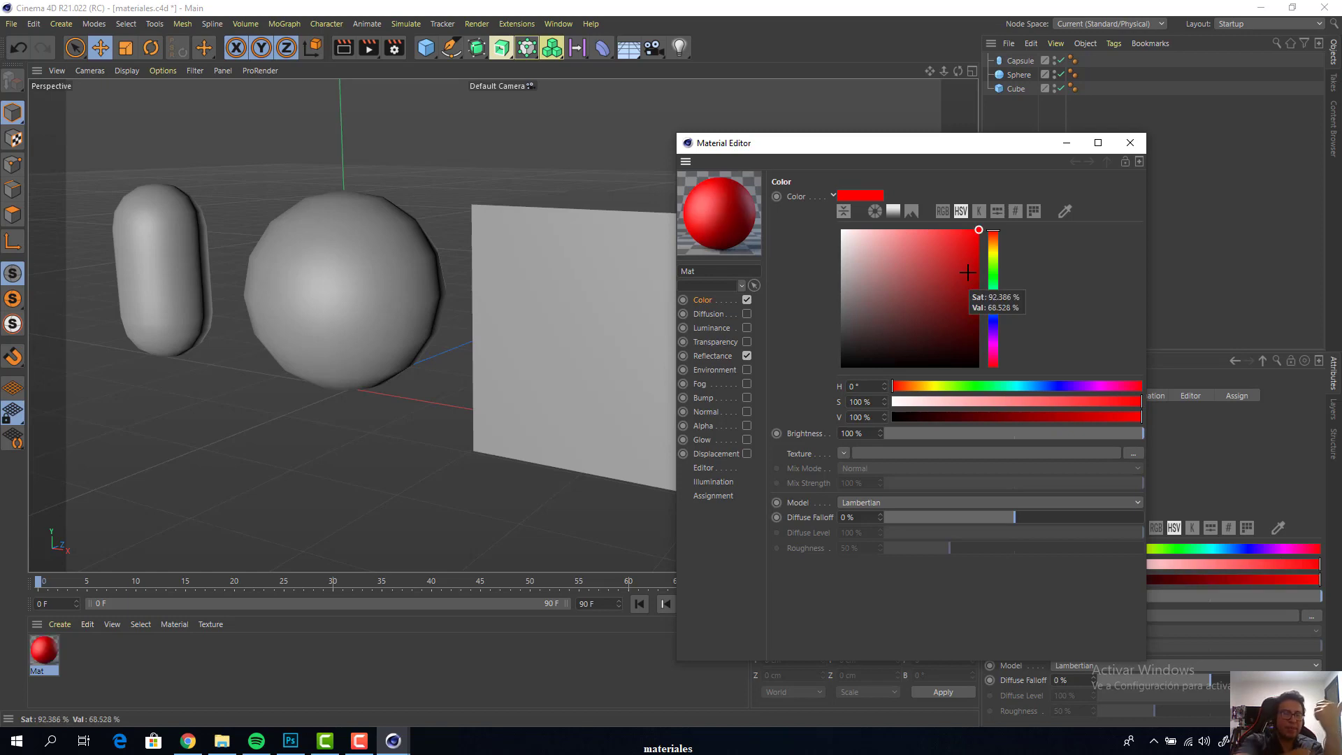
pyautogui.click(942, 211)
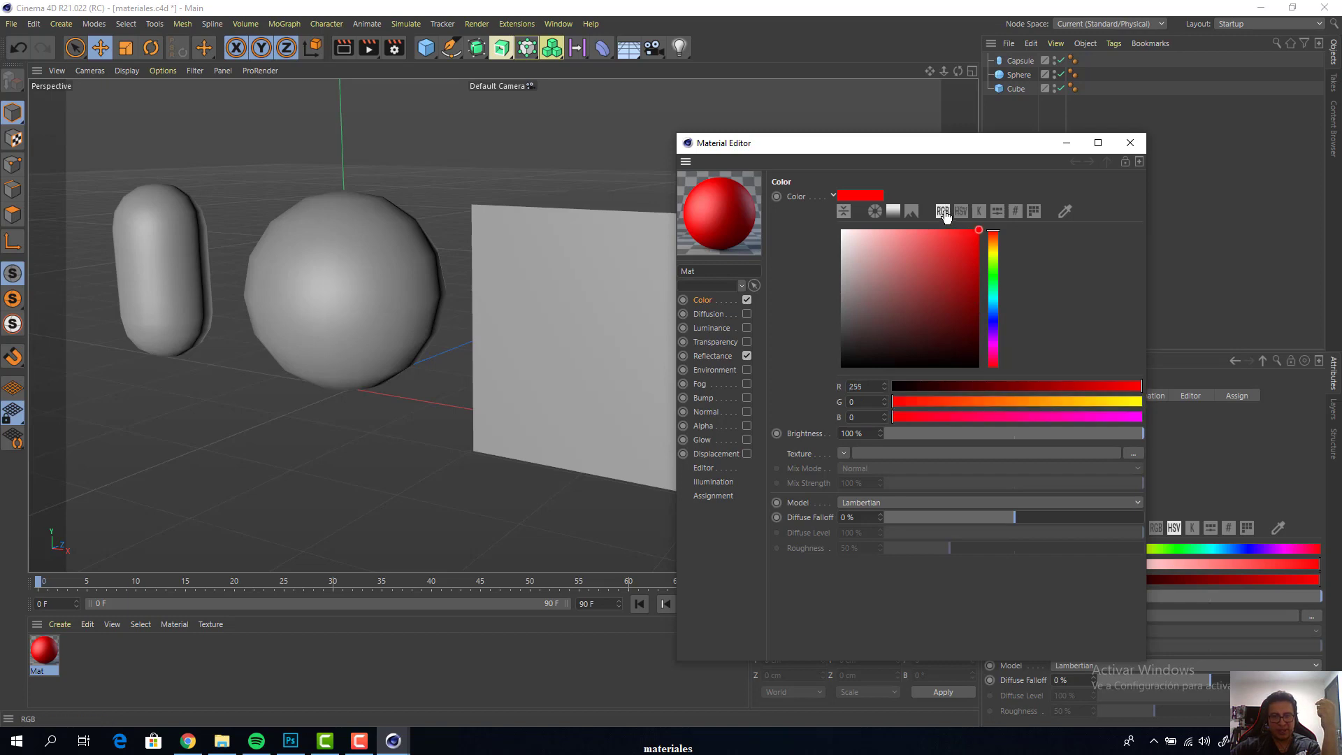
# Change the material's colour to bright green with R 116, G 245 and B 36
pyautogui.click(968, 268)
pyautogui.click(993, 269)
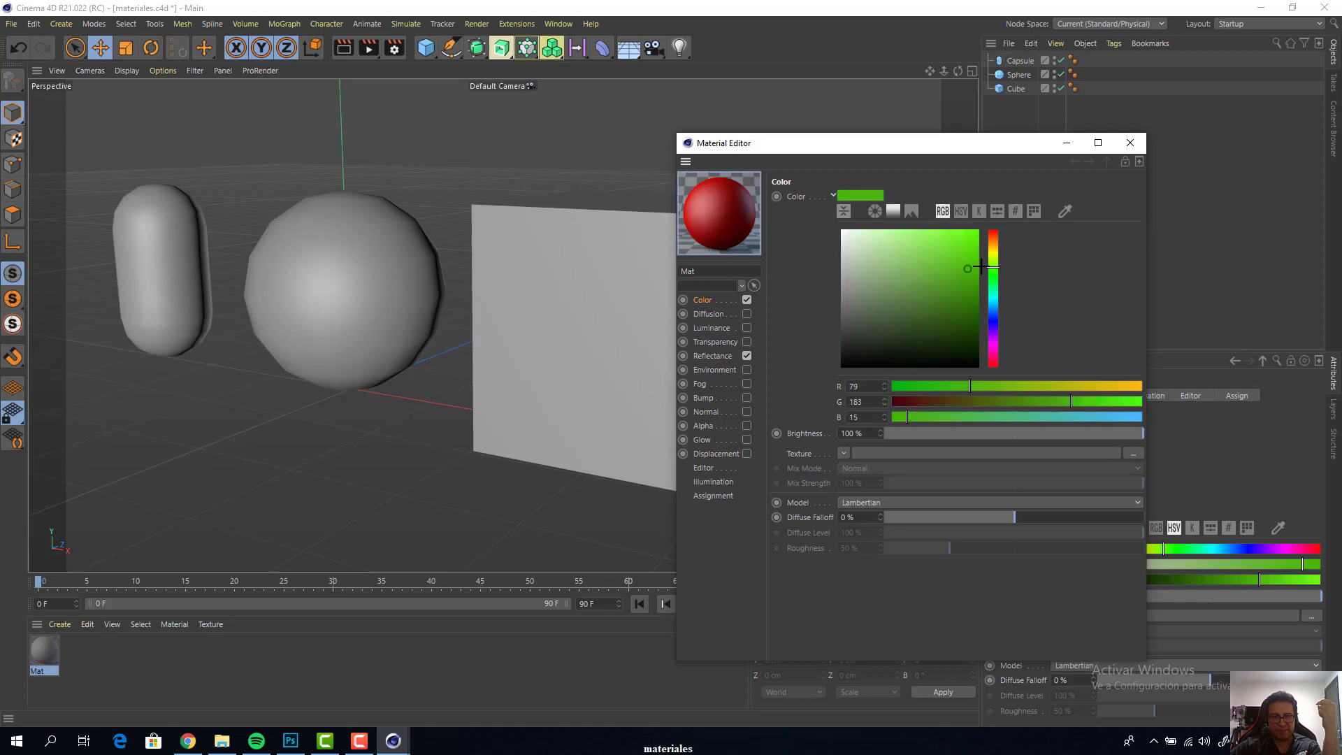
pyautogui.click(971, 247)
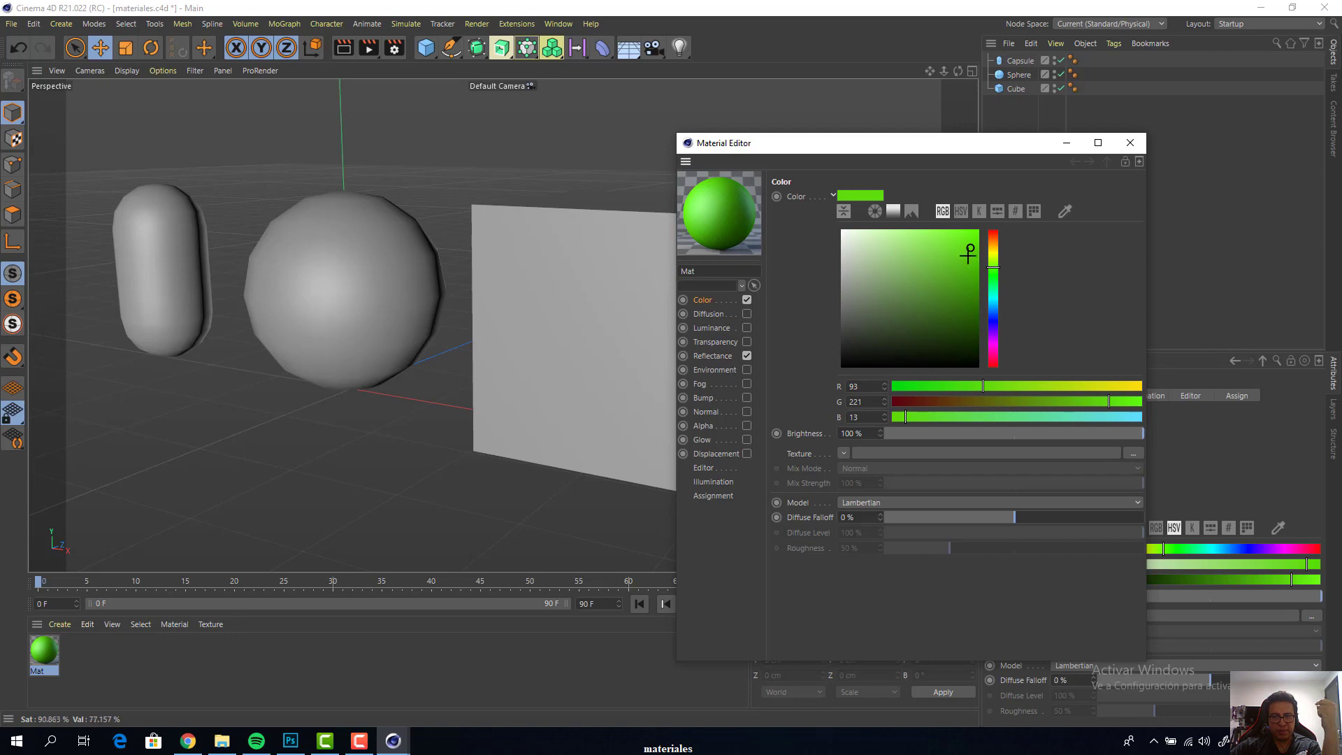
pyautogui.click(959, 235)
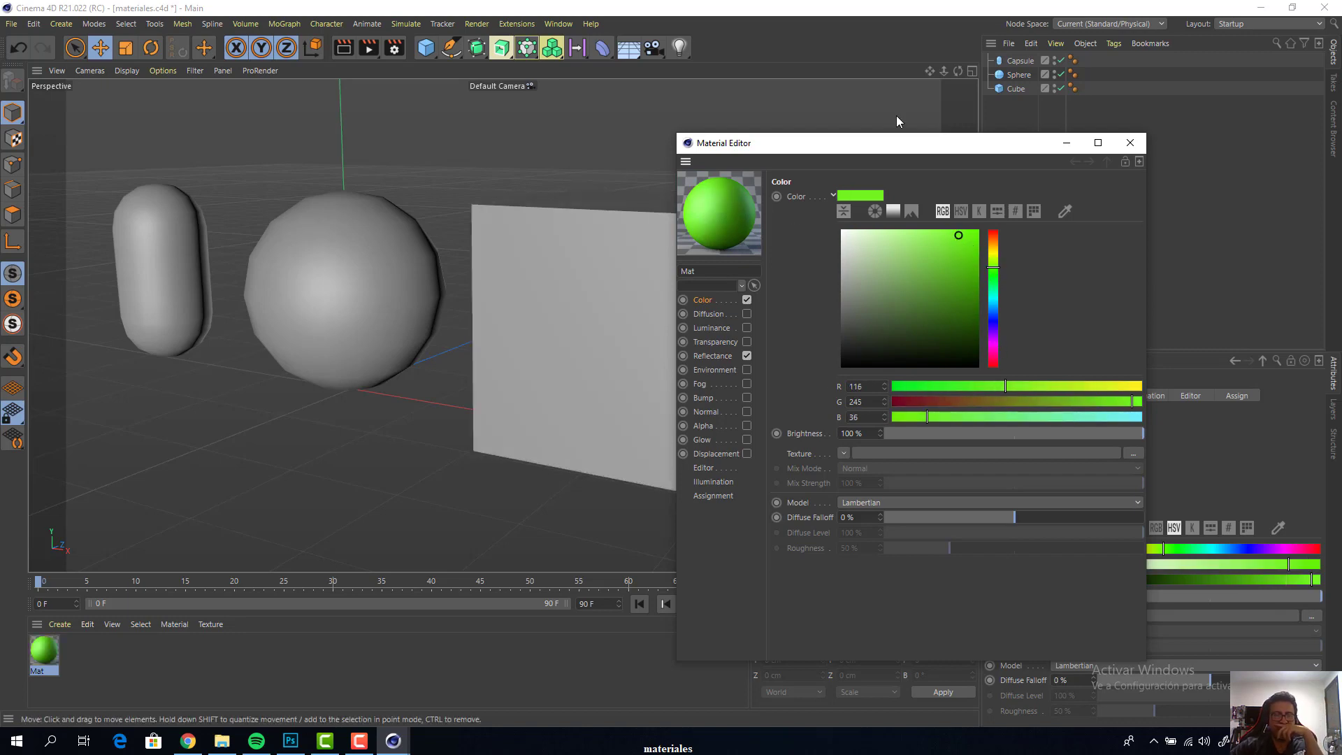
# Move the Material Editor off the cube and apply the green material to the cube, sphere and capsule individually
pyautogui.moveTo(959, 153); pyautogui.dragTo(1106, 285)
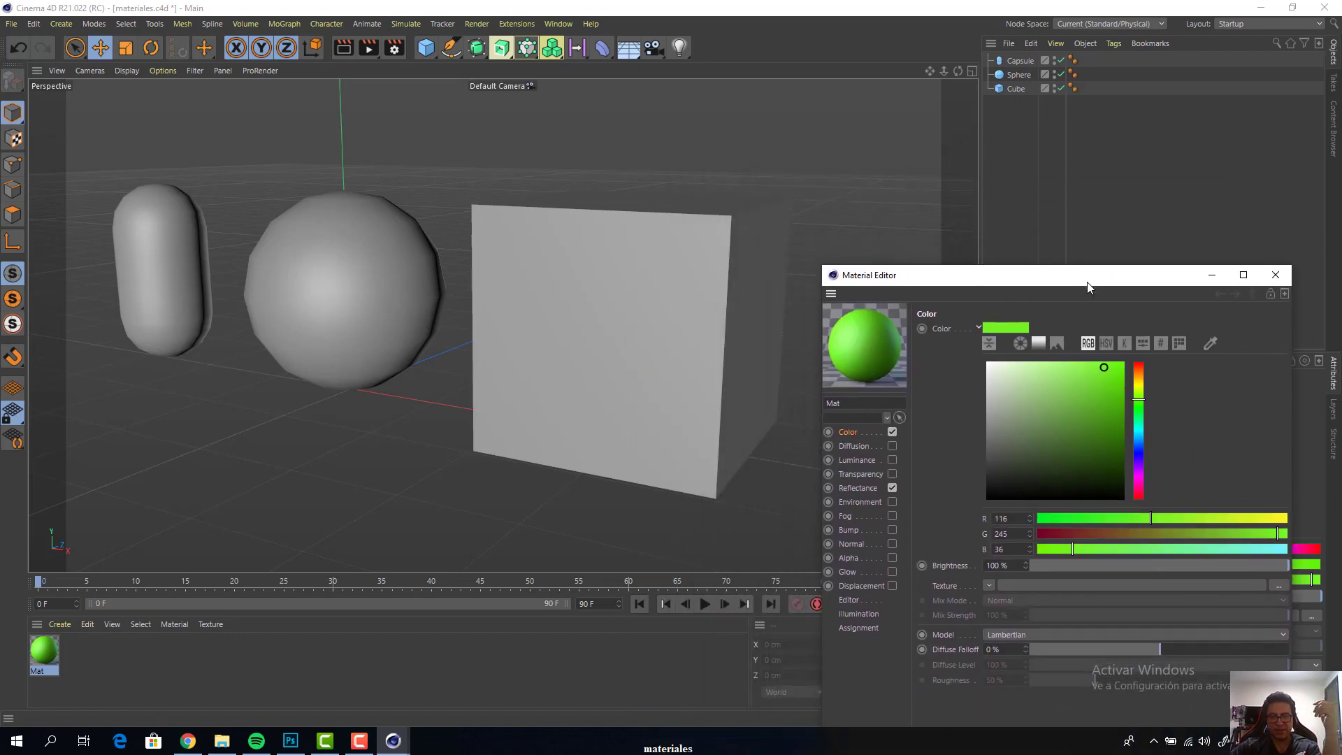
pyautogui.moveTo(1088, 283)
pyautogui.mouseDown()
pyautogui.moveTo(1070, 320)
pyautogui.moveTo(1077, 305)
pyautogui.mouseUp()
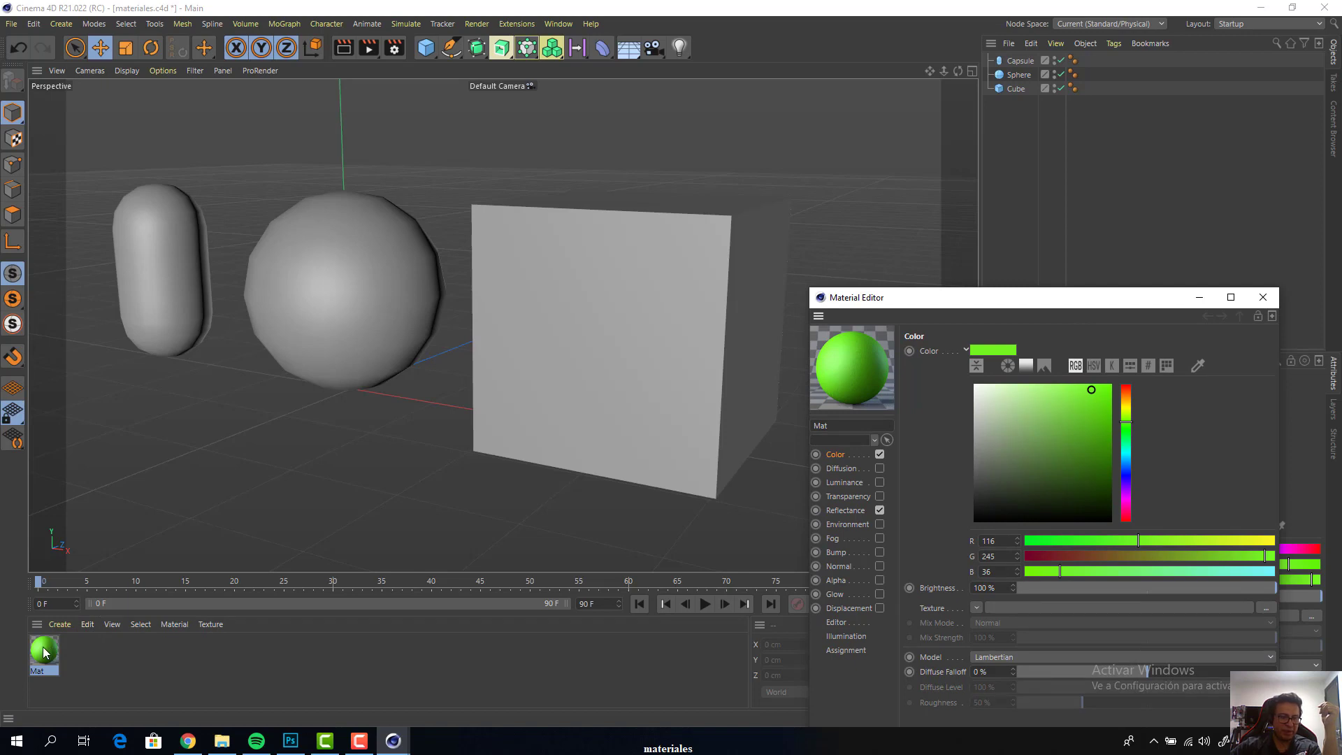
pyautogui.moveTo(43, 653); pyautogui.dragTo(563, 294)
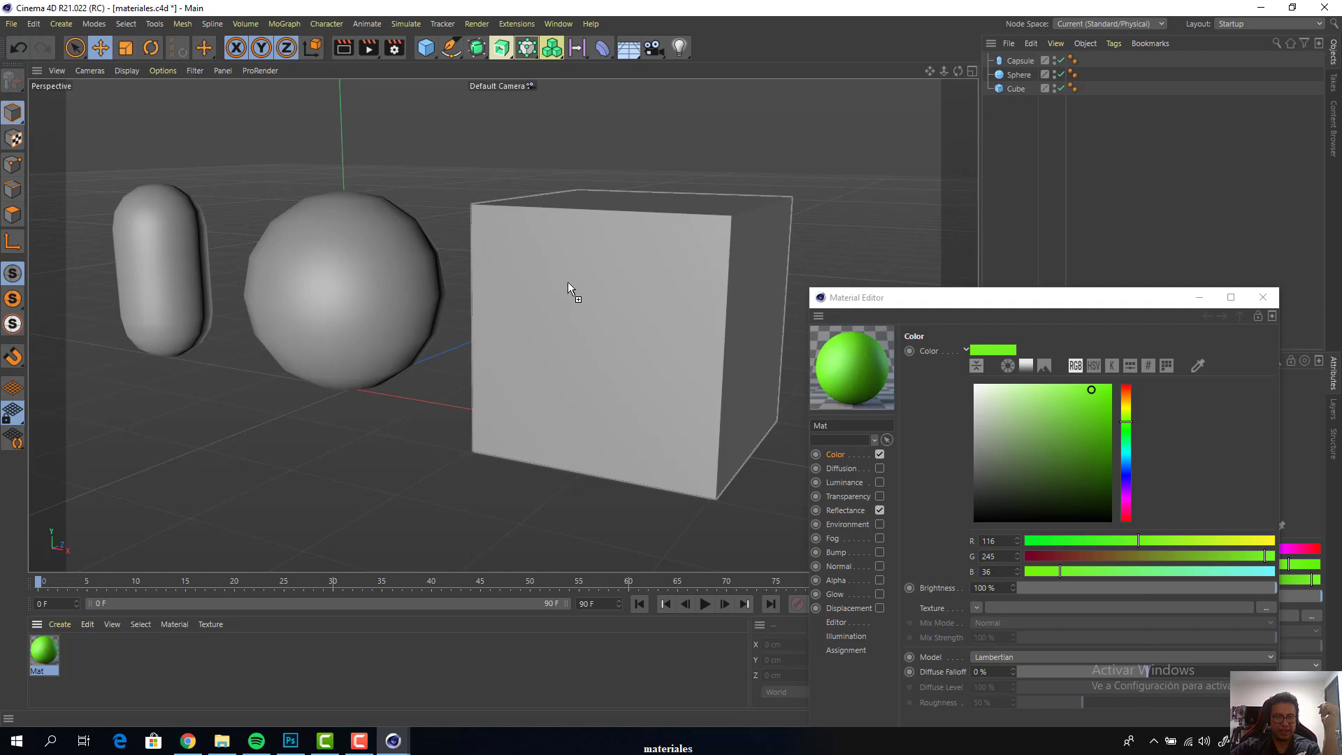
pyautogui.moveTo(568, 292); pyautogui.dragTo(580, 293)
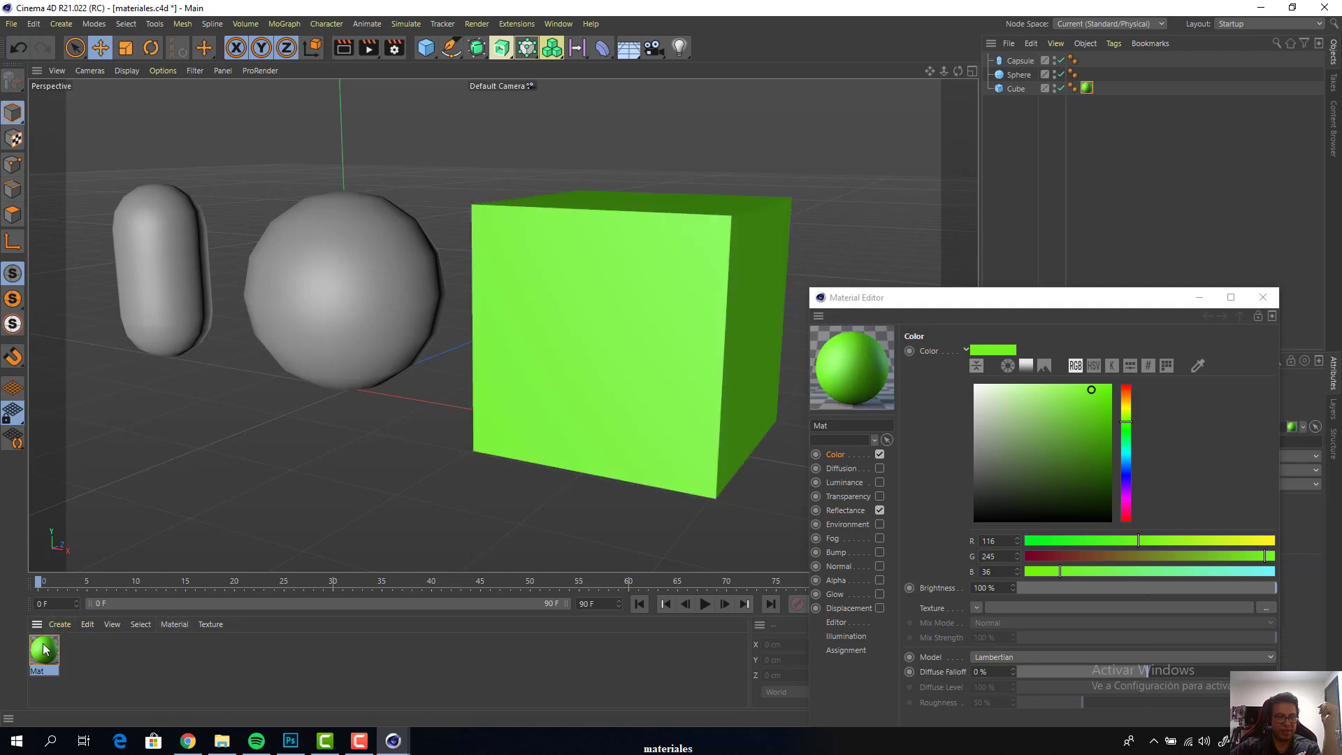
pyautogui.moveTo(258, 404); pyautogui.dragTo(333, 309)
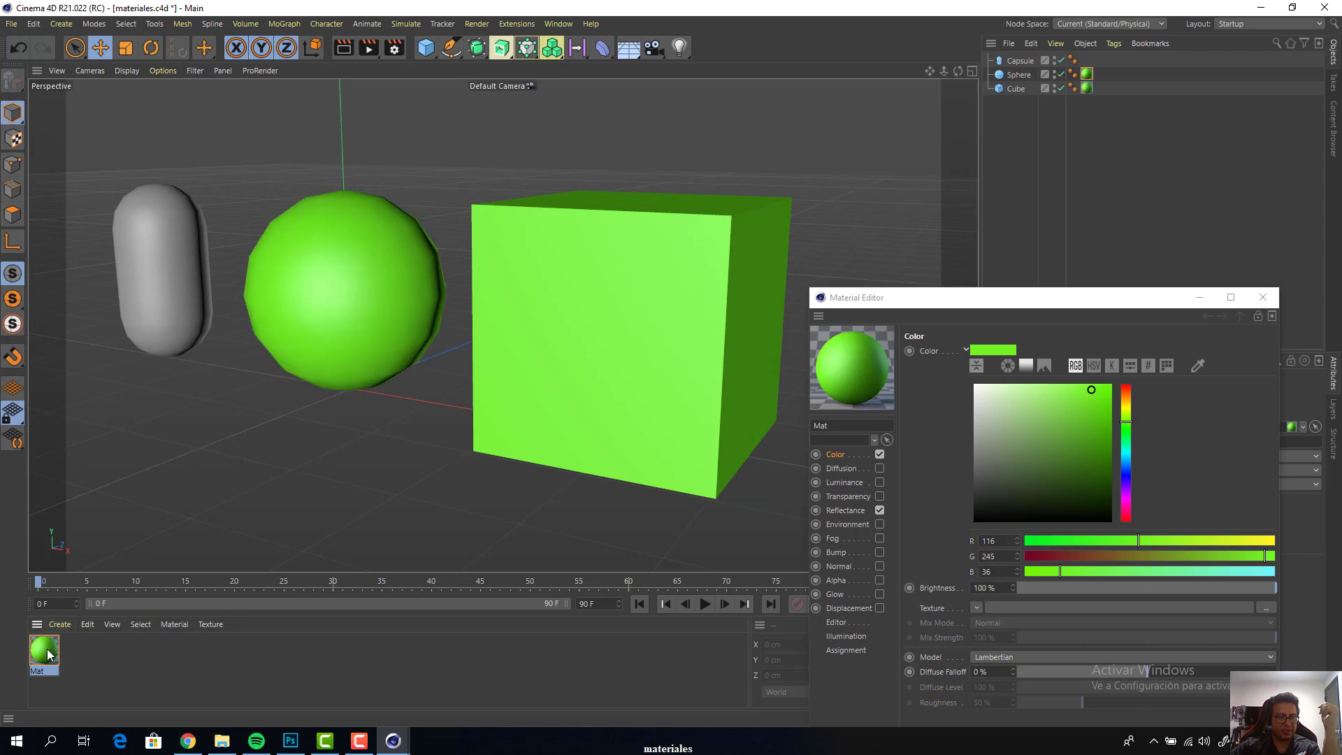
pyautogui.moveTo(45, 652); pyautogui.dragTo(160, 300)
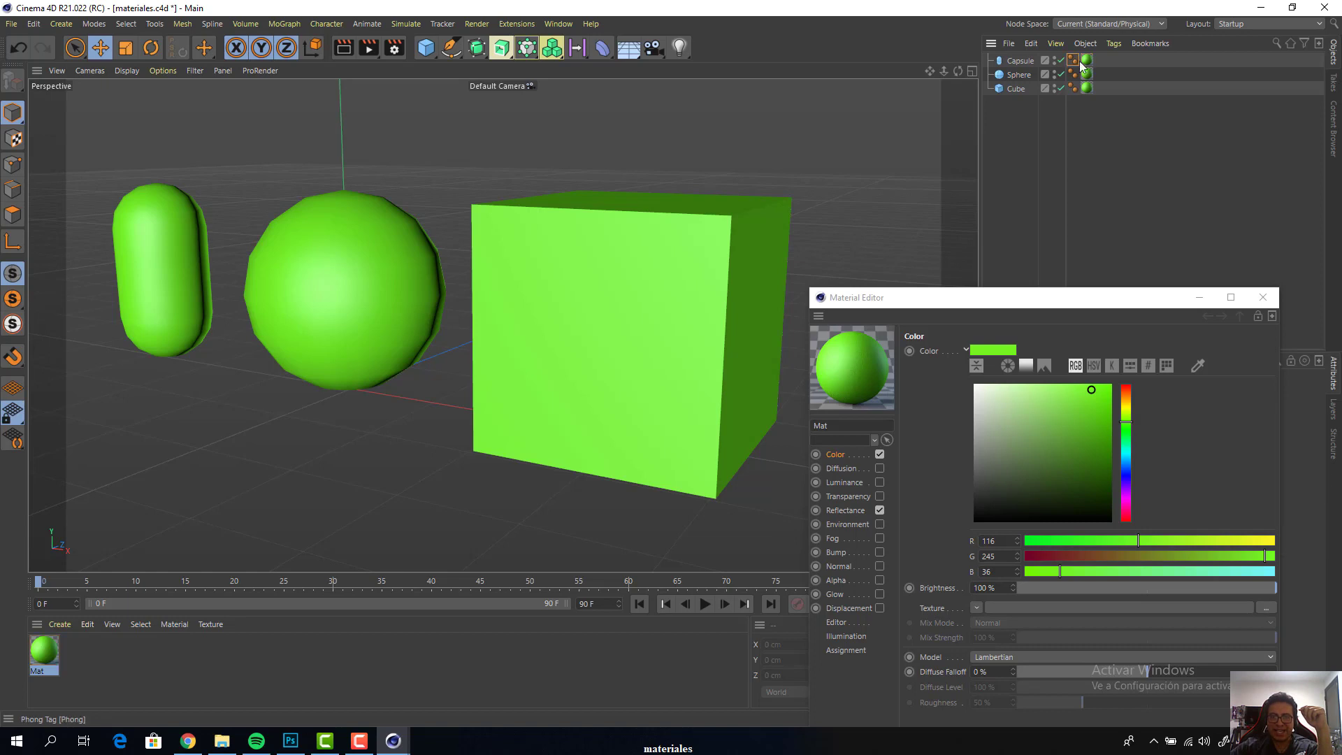
# Examine the sphere's Phong tag and the material tags assigned to the objects, moving the Material Editor out of the way
pyautogui.click(1073, 73)
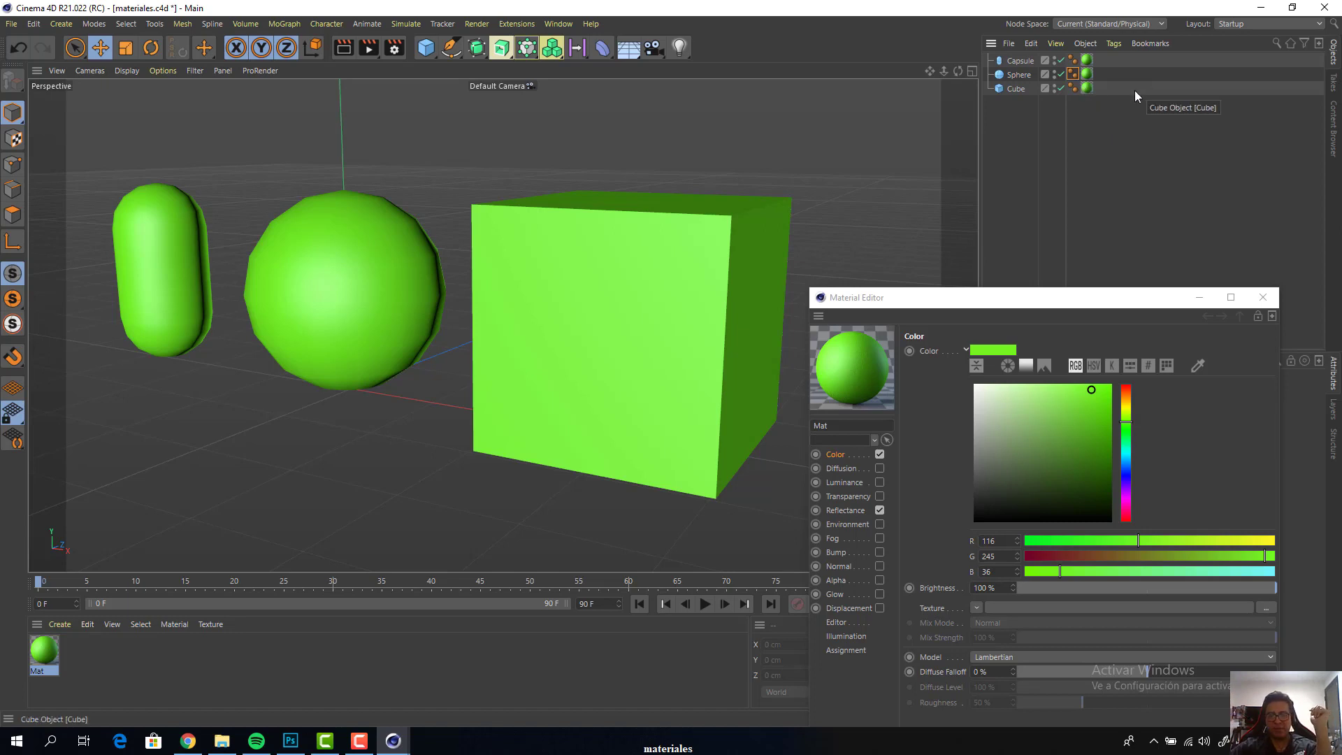
pyautogui.moveTo(1130, 308); pyautogui.dragTo(870, 300)
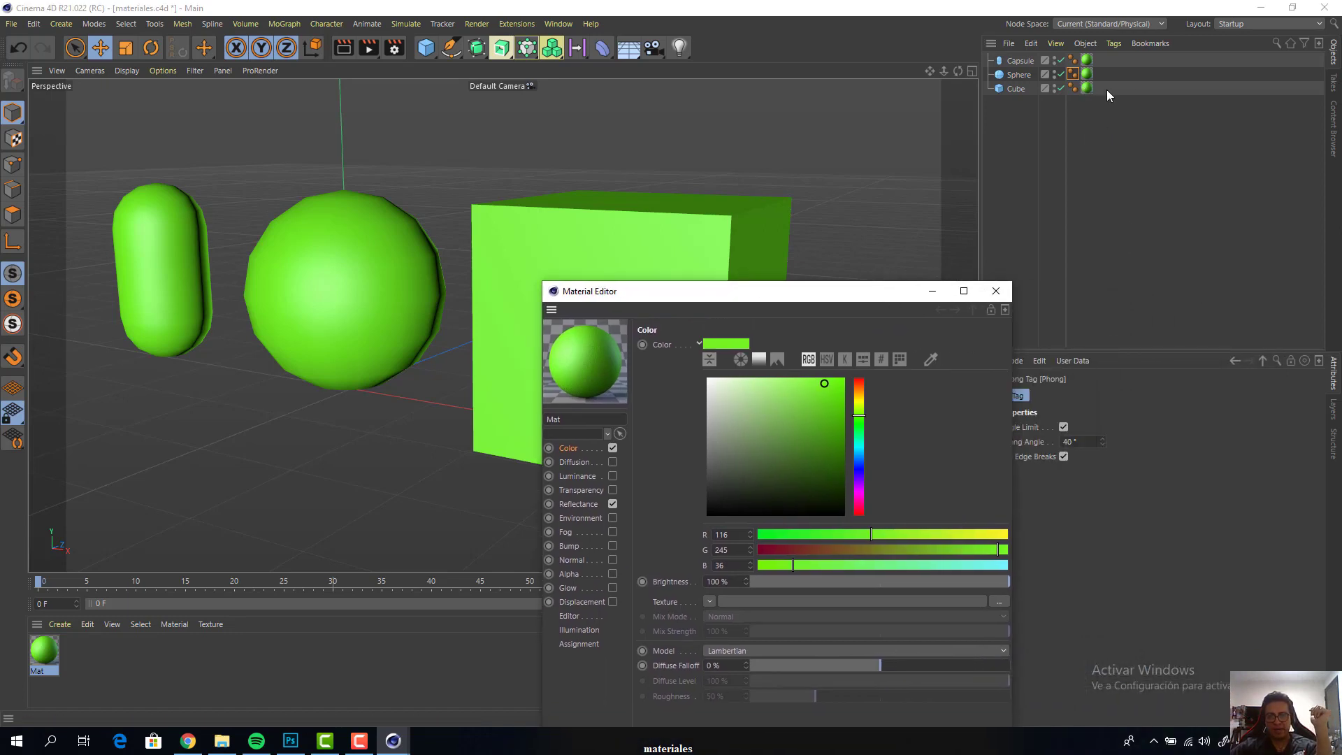
pyautogui.click(1089, 88)
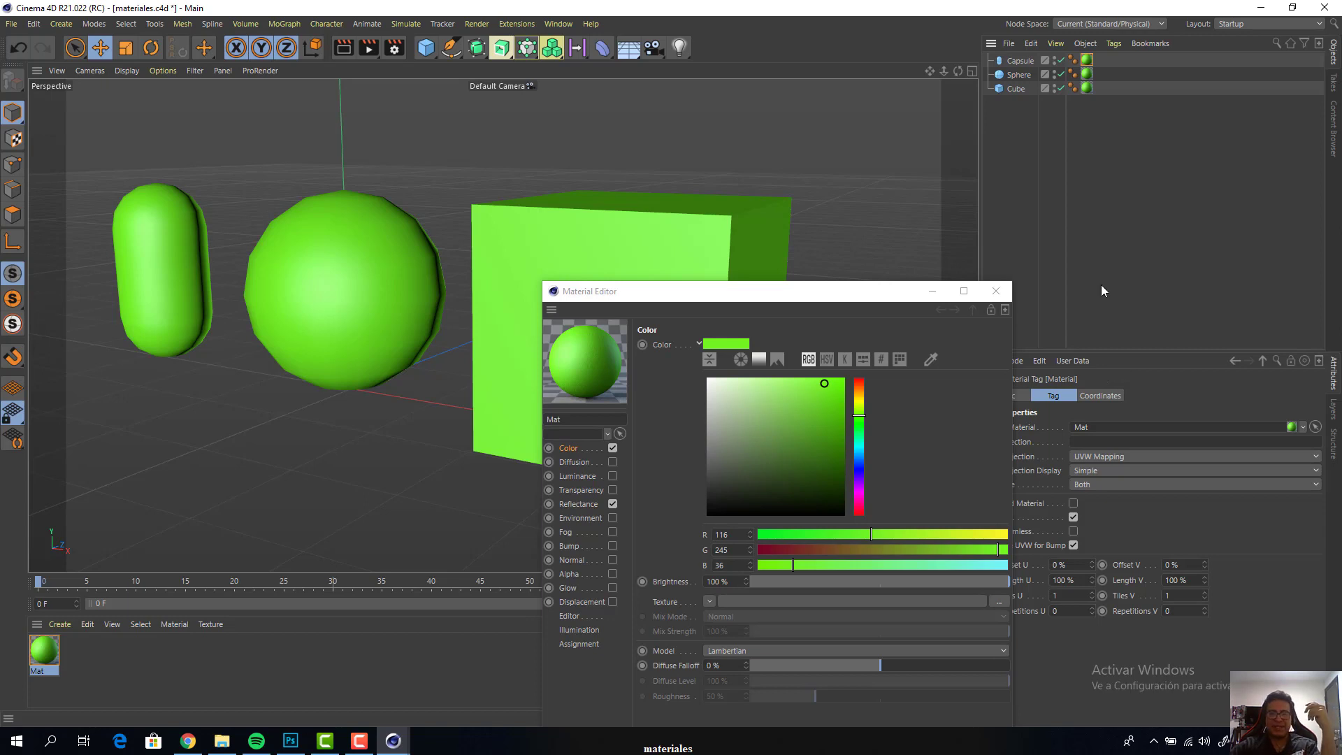
pyautogui.moveTo(764, 292); pyautogui.dragTo(954, 435)
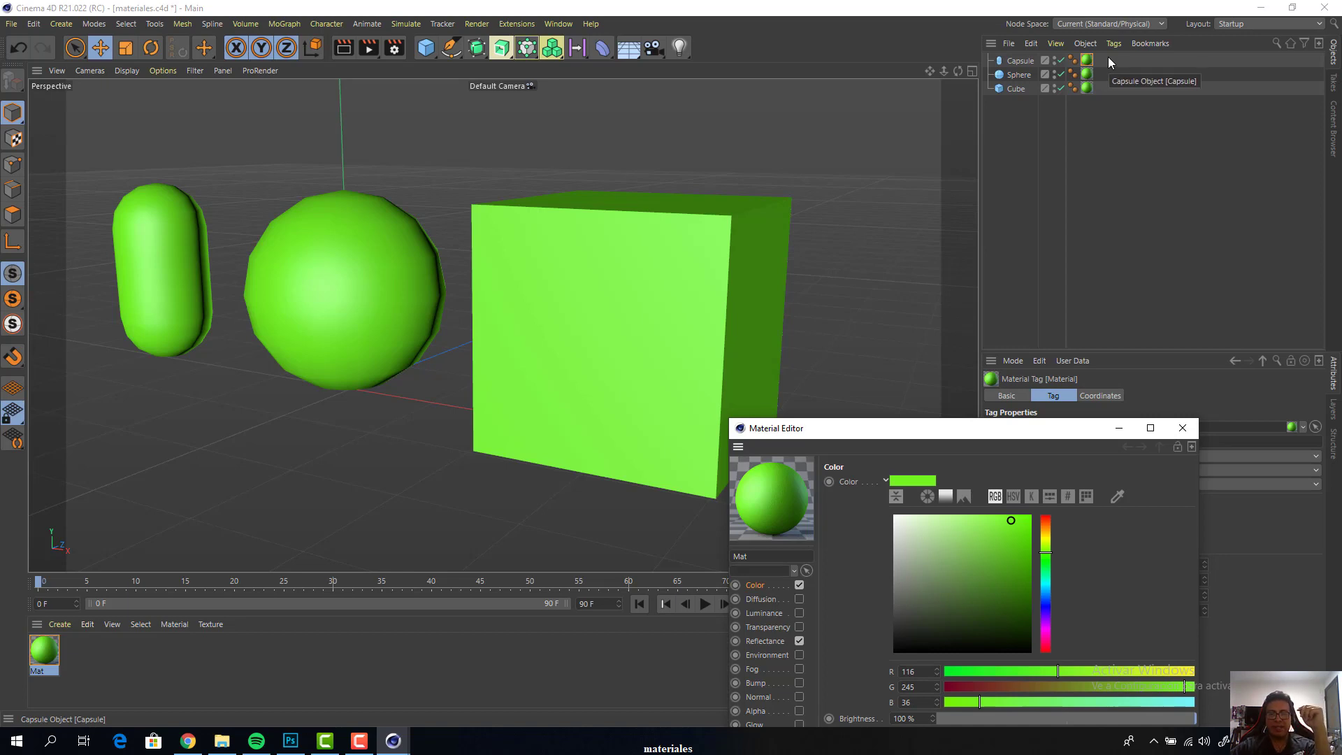
pyautogui.moveTo(1106, 57)
pyautogui.mouseDown()
pyautogui.moveTo(1089, 98)
pyautogui.moveTo(1109, 75)
pyautogui.moveTo(1092, 56)
pyautogui.mouseUp()
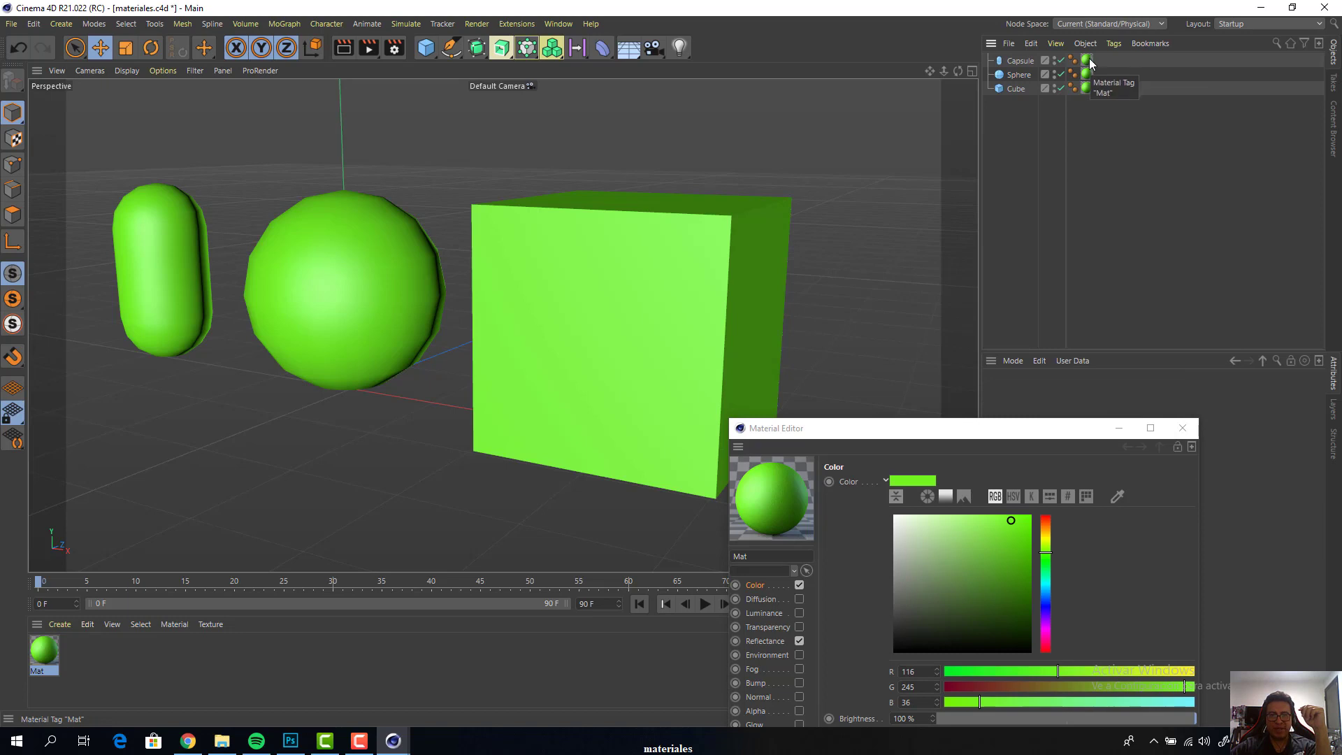
# Delete the material tags from the capsule, sphere and cube
pyautogui.click(1087, 60)
pyautogui.press('Delete')
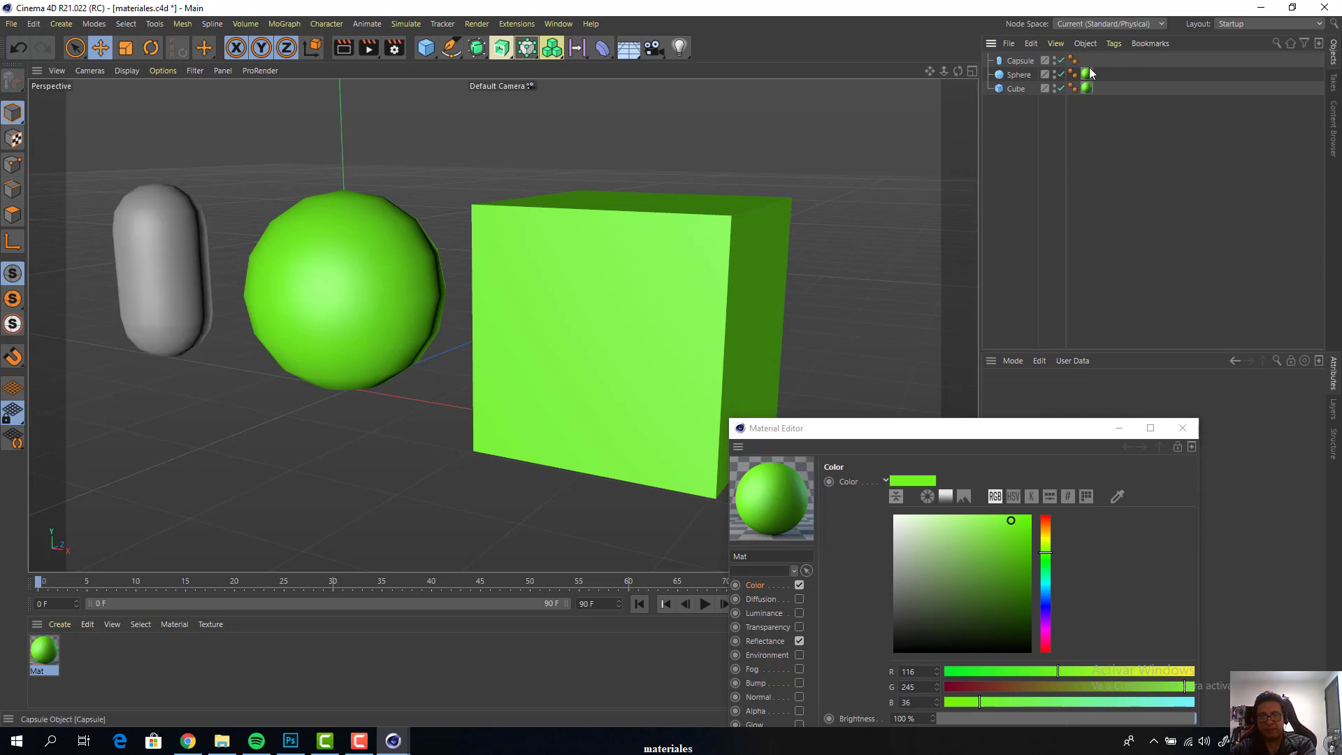
pyautogui.click(1086, 74)
pyautogui.press('Delete')
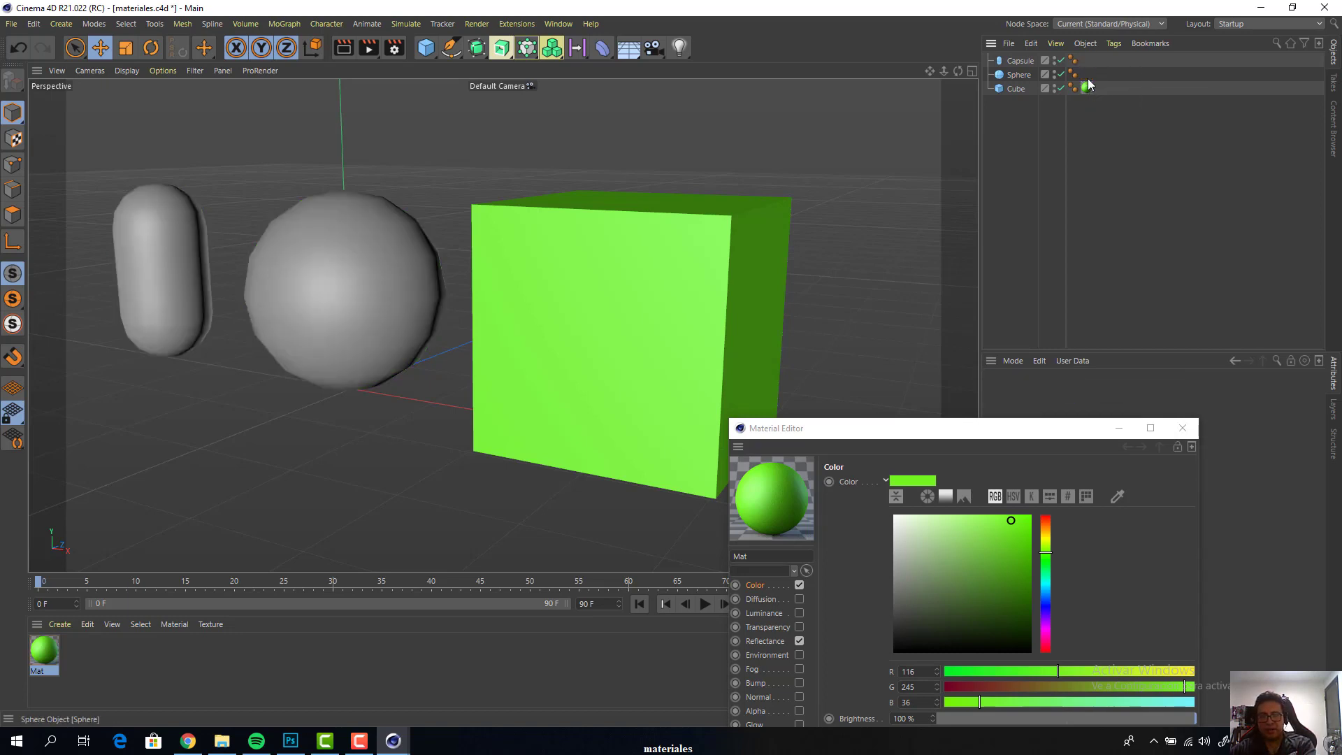
pyautogui.click(1087, 88)
pyautogui.press('Delete')
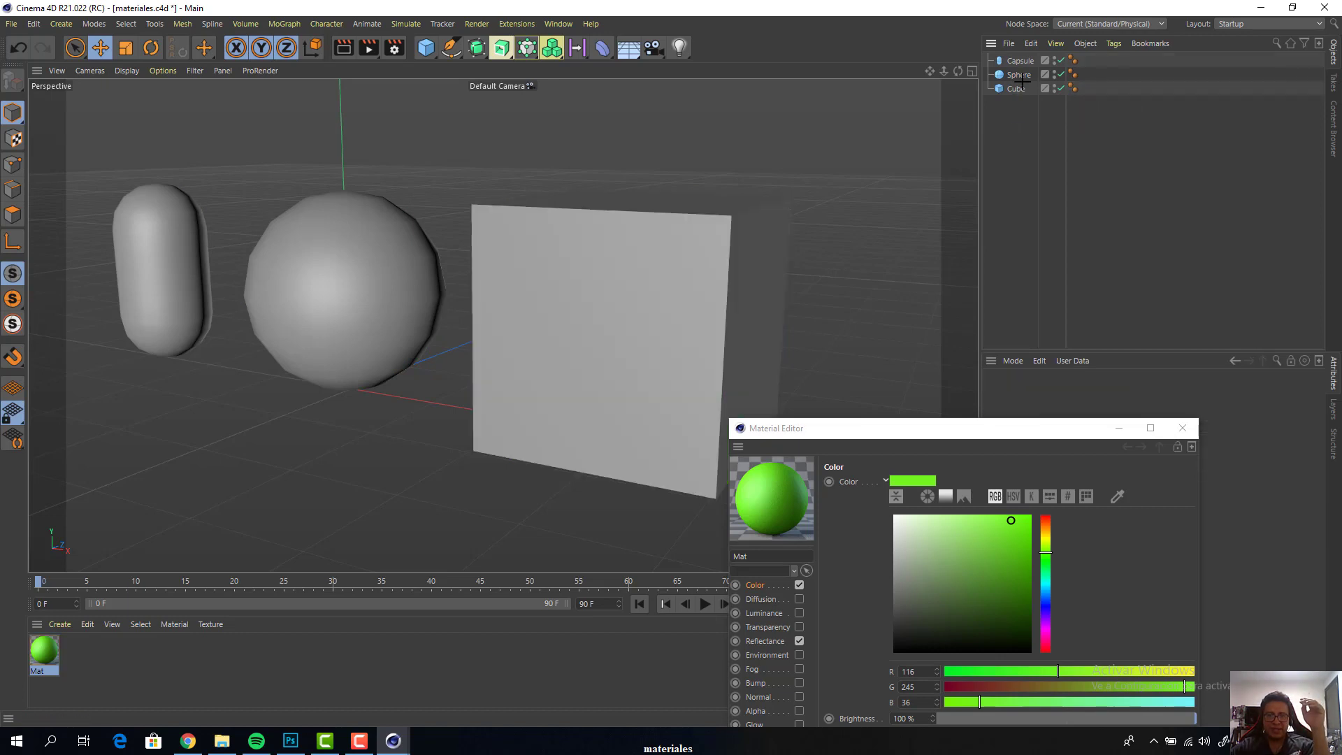
# Group the capsule, sphere and cube under a null and apply the green material to that null
pyautogui.moveTo(1013, 122); pyautogui.dragTo(1022, 47)
pyautogui.moveTo(1010, 114); pyautogui.dragTo(1025, 45)
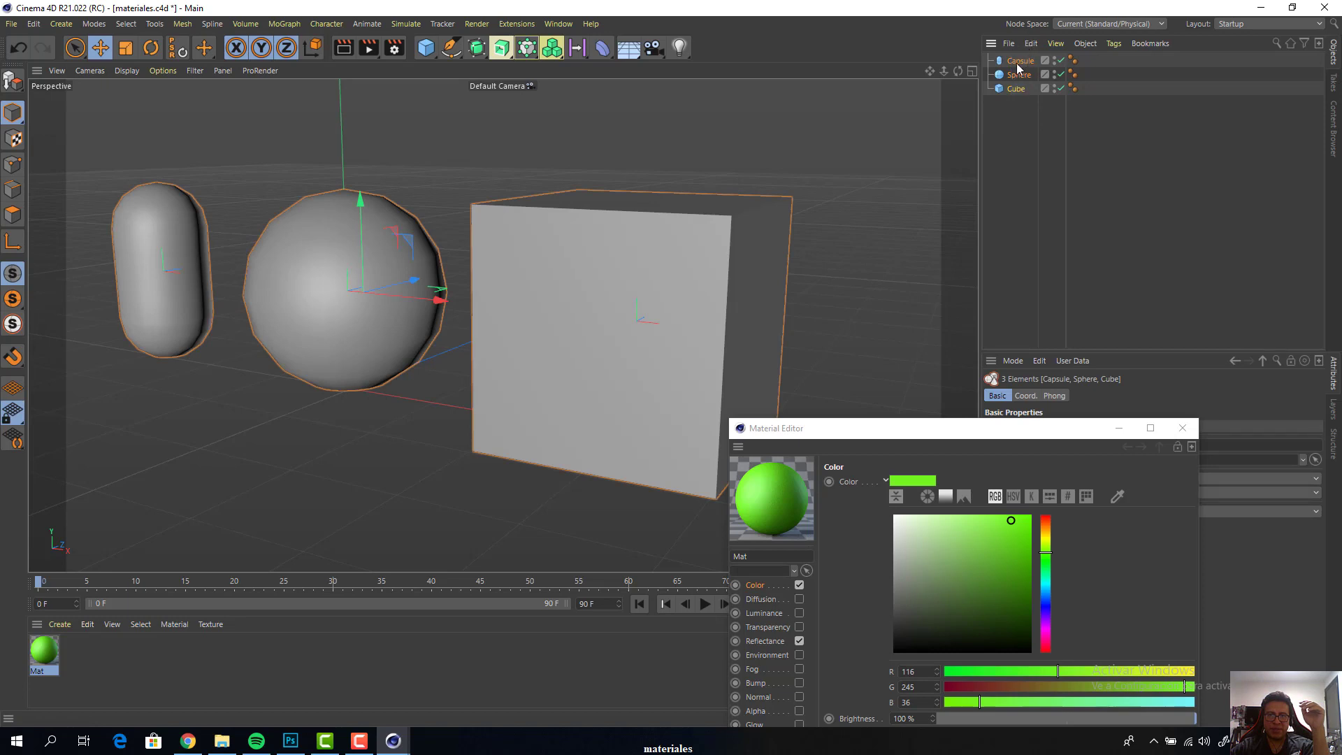
pyautogui.hotkey('alt', 'g')
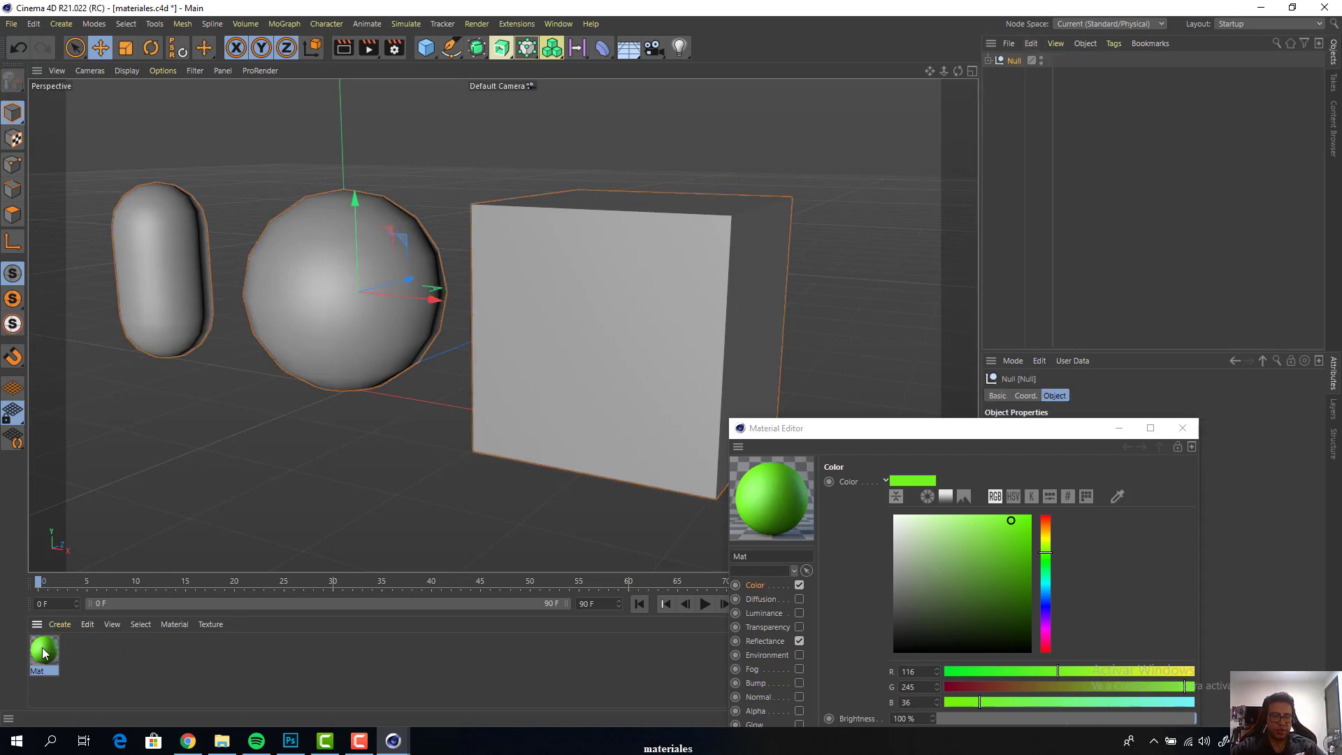
pyautogui.moveTo(47, 651); pyautogui.dragTo(1019, 187)
pyautogui.moveTo(1008, 70); pyautogui.dragTo(1017, 61)
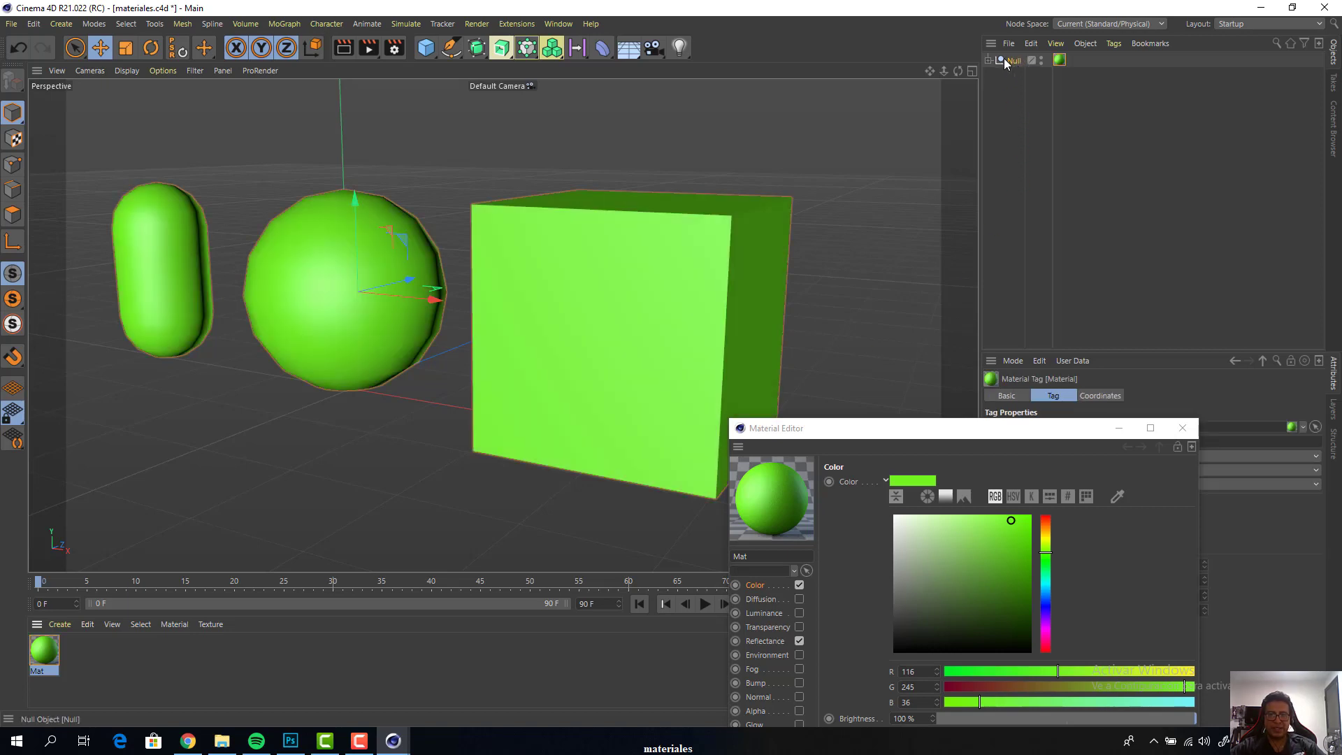
# Expand the null to list the capsule, sphere and cube inside it
pyautogui.click(990, 60)
pyautogui.click(991, 60)
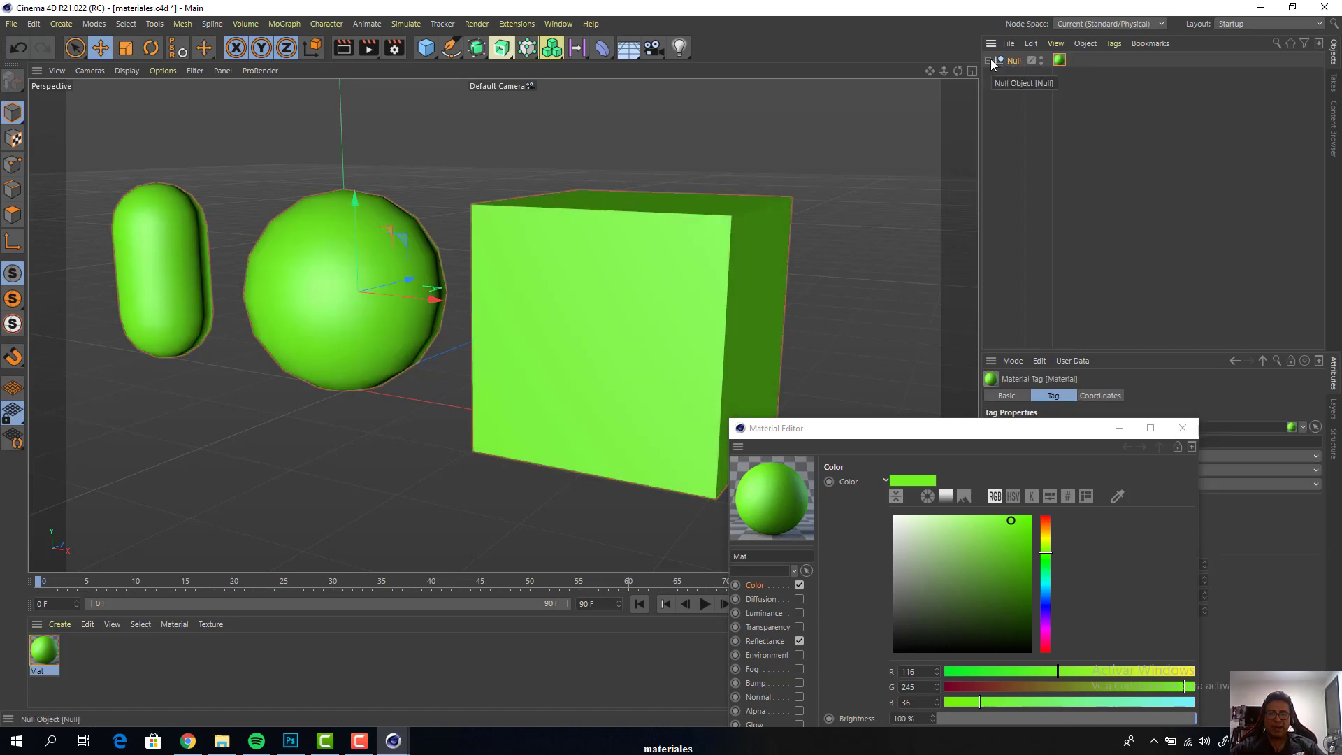
pyautogui.click(990, 60)
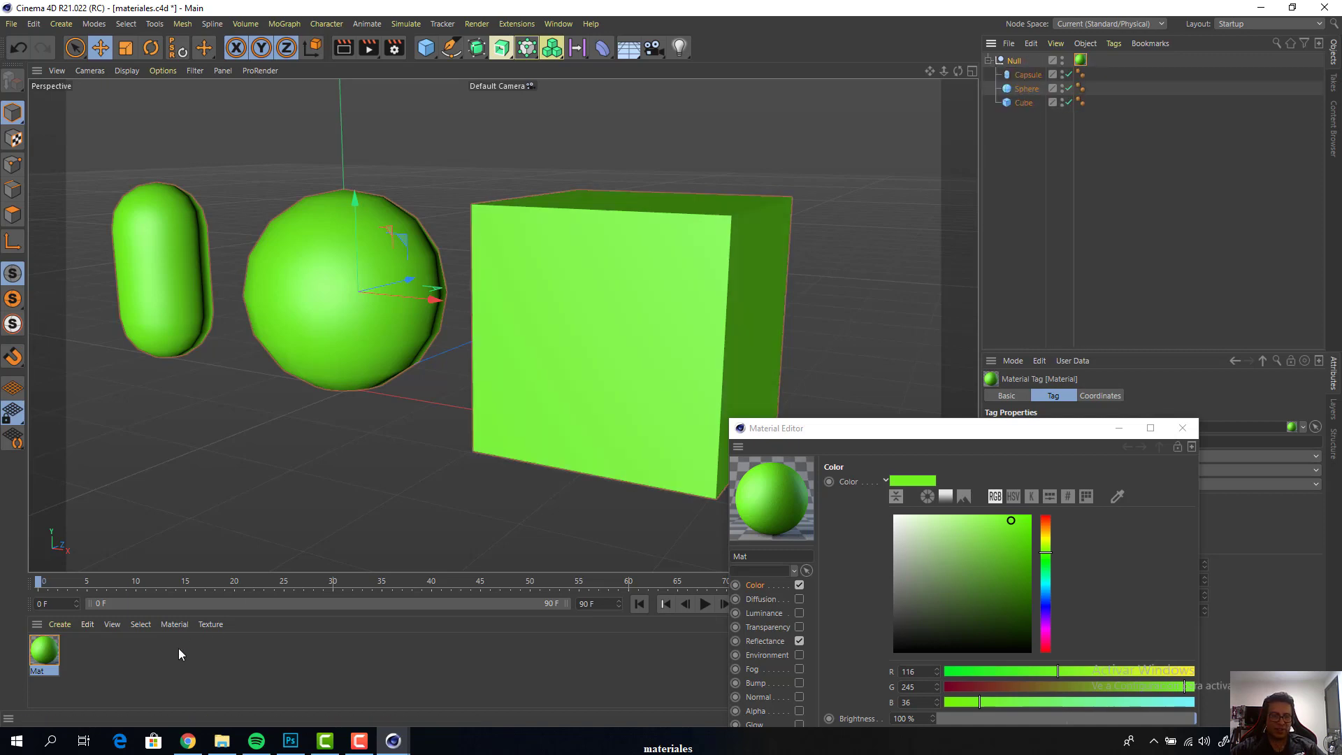
# Create a second material coloured orange-red (R 247, G 79, B 23) and apply it to the sphere alone
pyautogui.doubleClick(93, 652)
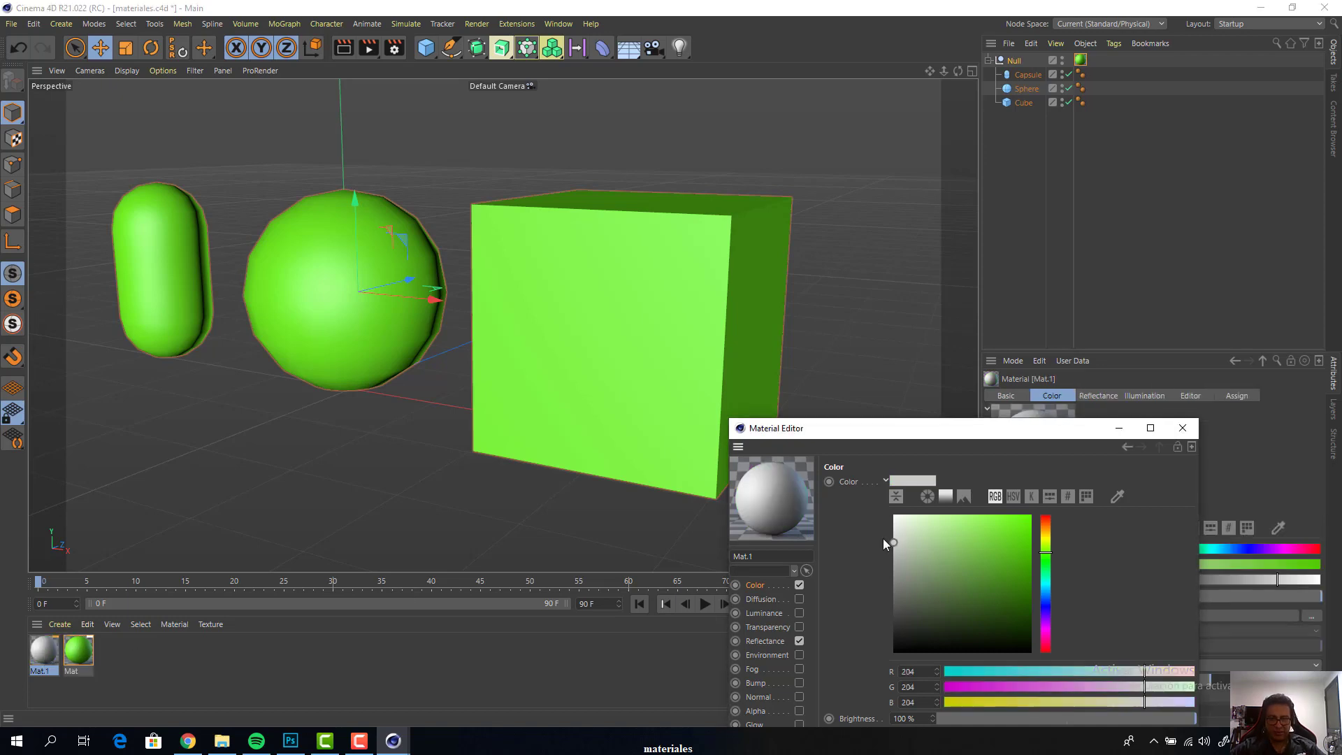
pyautogui.moveTo(914, 429); pyautogui.dragTo(535, 320)
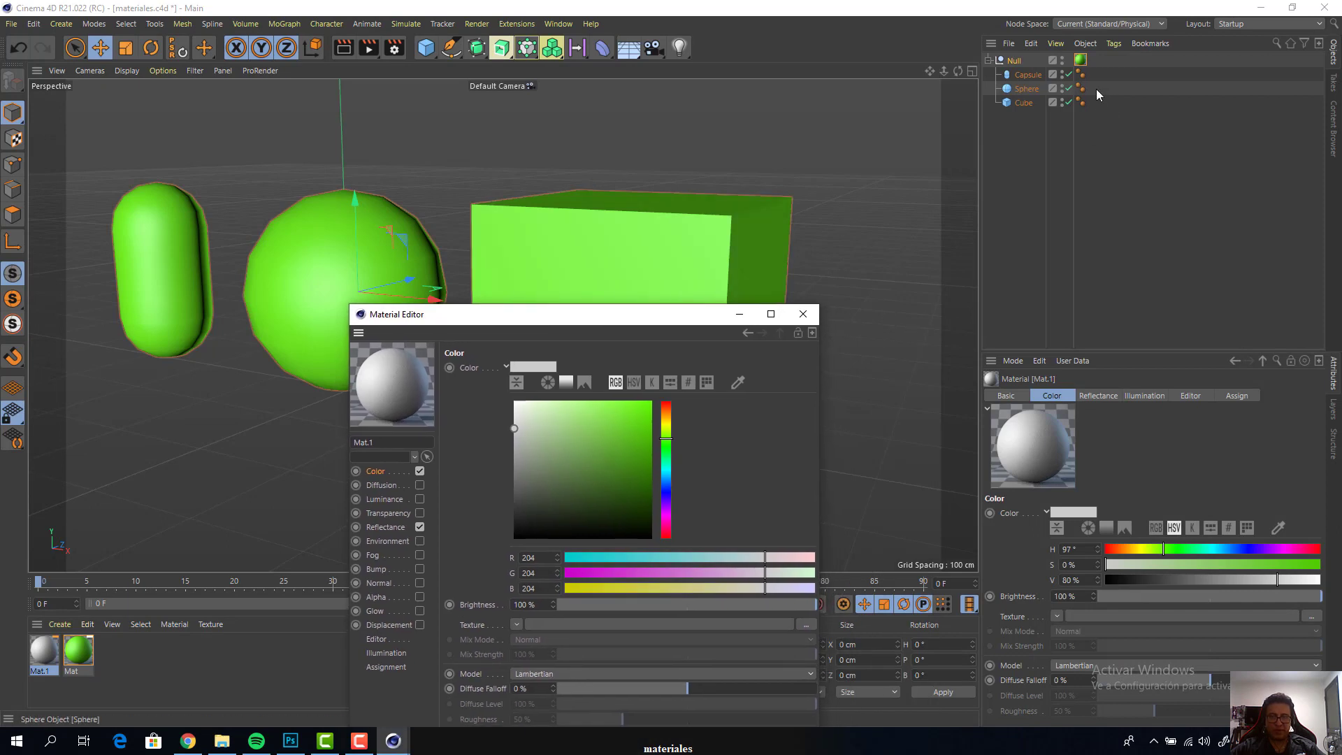
pyautogui.click(618, 417)
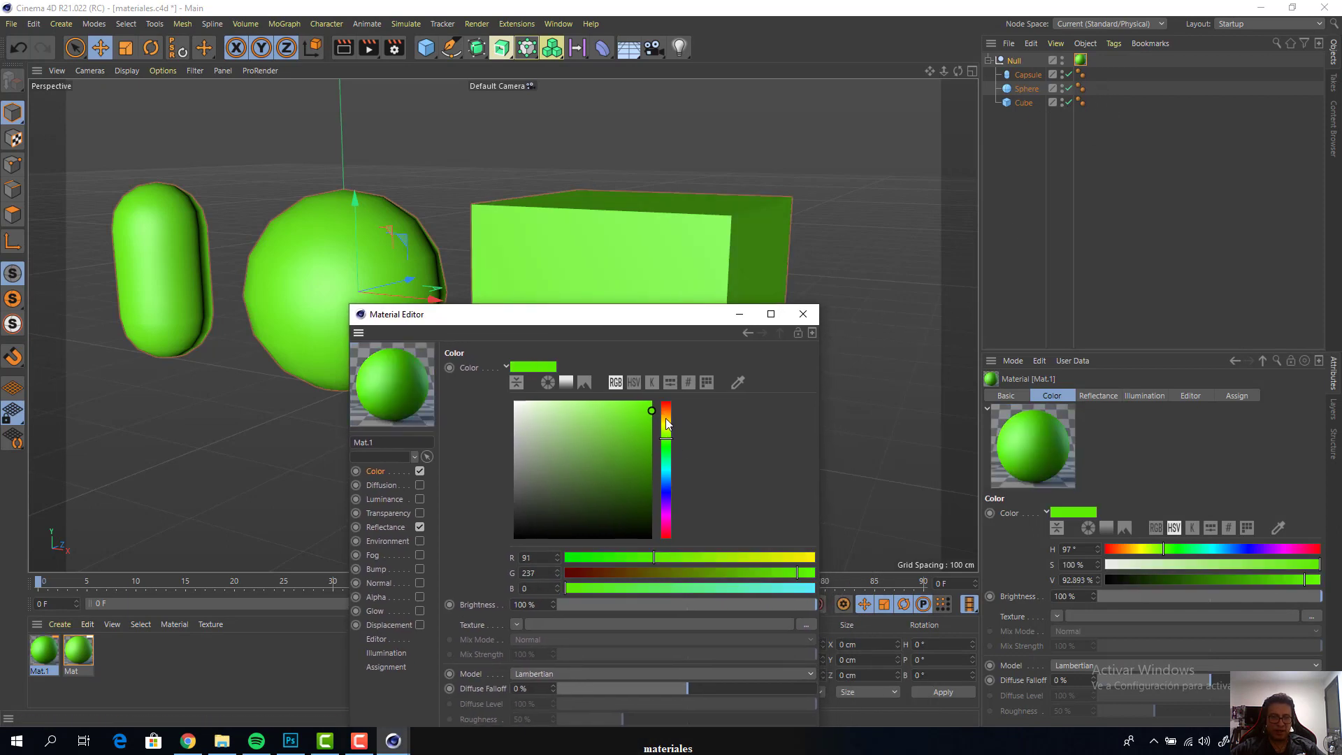
pyautogui.click(666, 406)
pyautogui.click(639, 406)
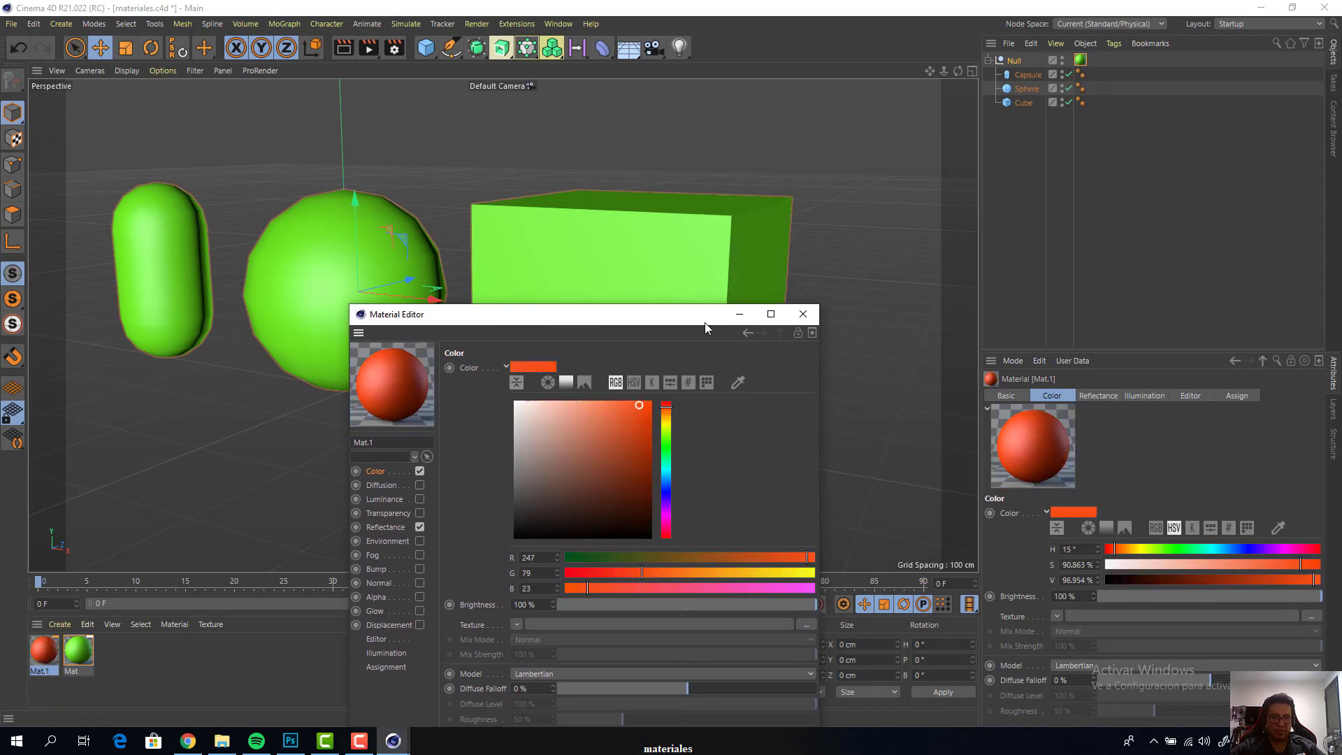
pyautogui.click(804, 316)
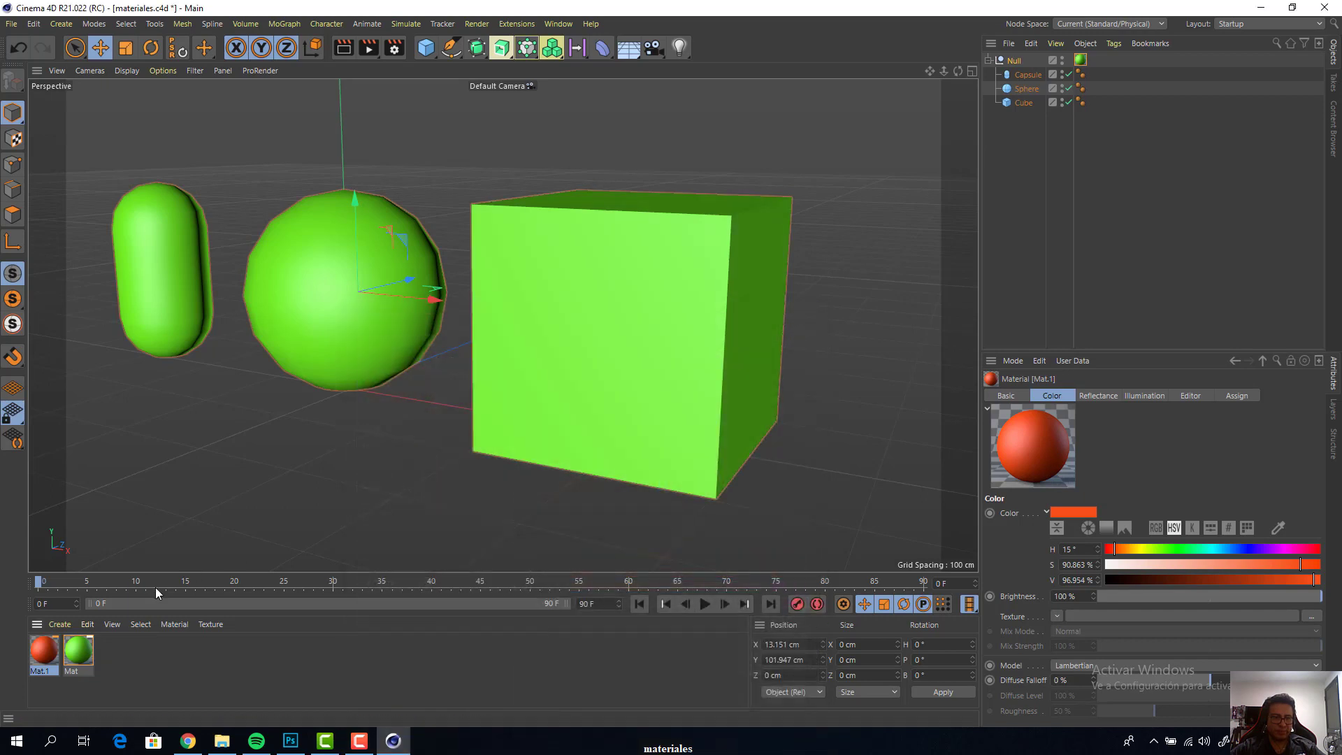
pyautogui.moveTo(1018, 96); pyautogui.dragTo(1028, 89)
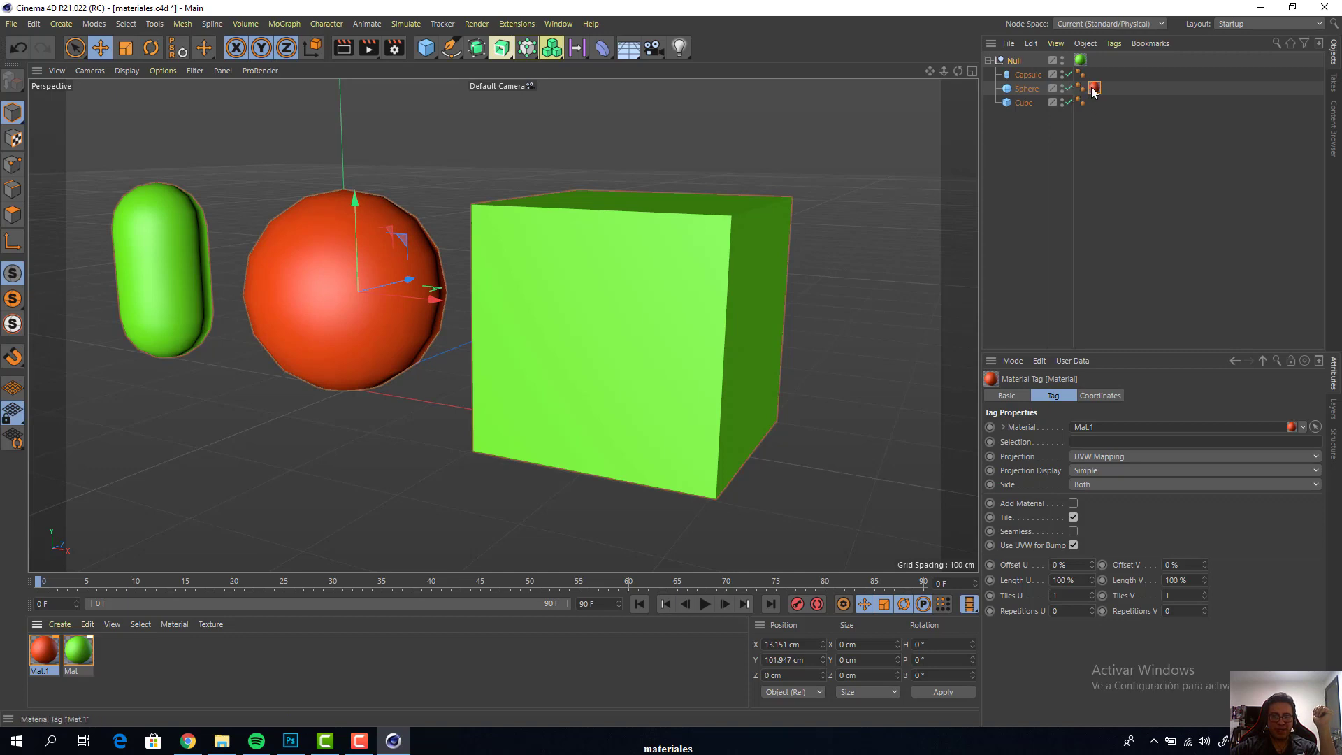
# Remove the red material tag from the sphere and delete the red material
pyautogui.click(1108, 125)
pyautogui.click(1095, 89)
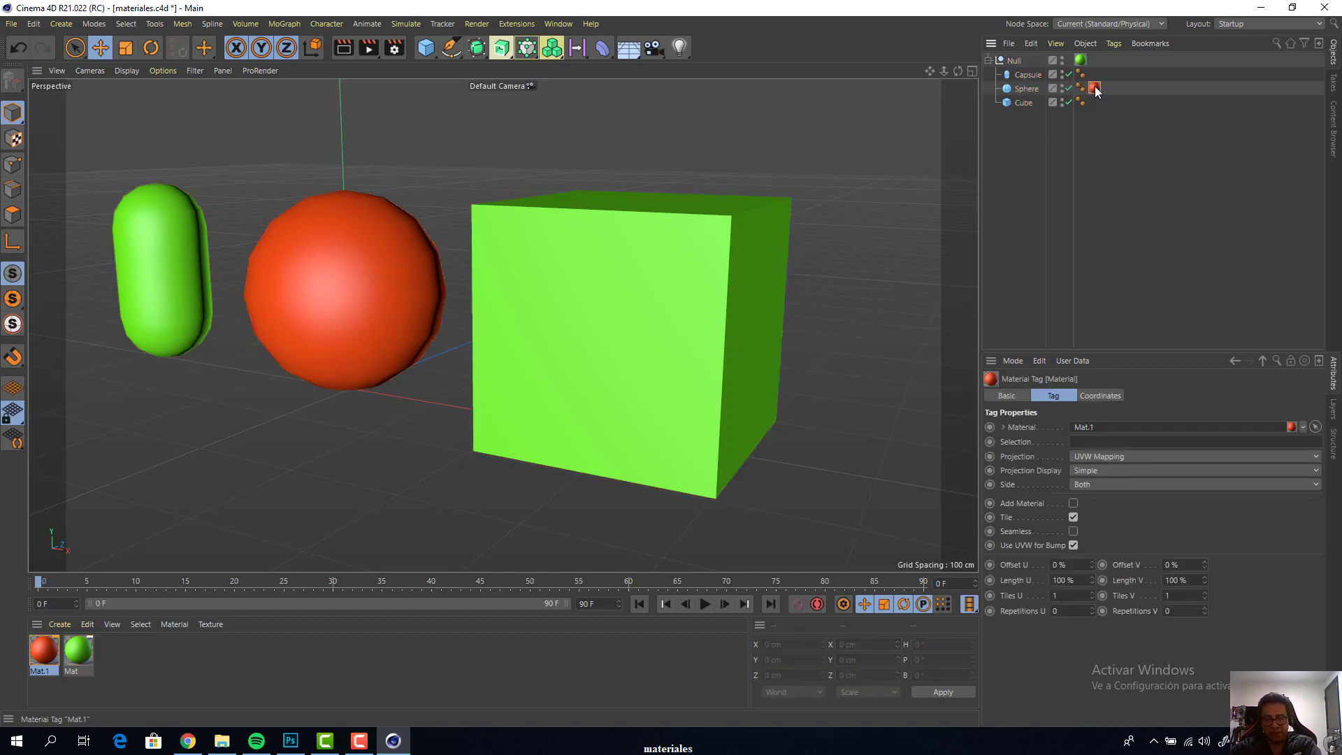
pyautogui.press('Delete')
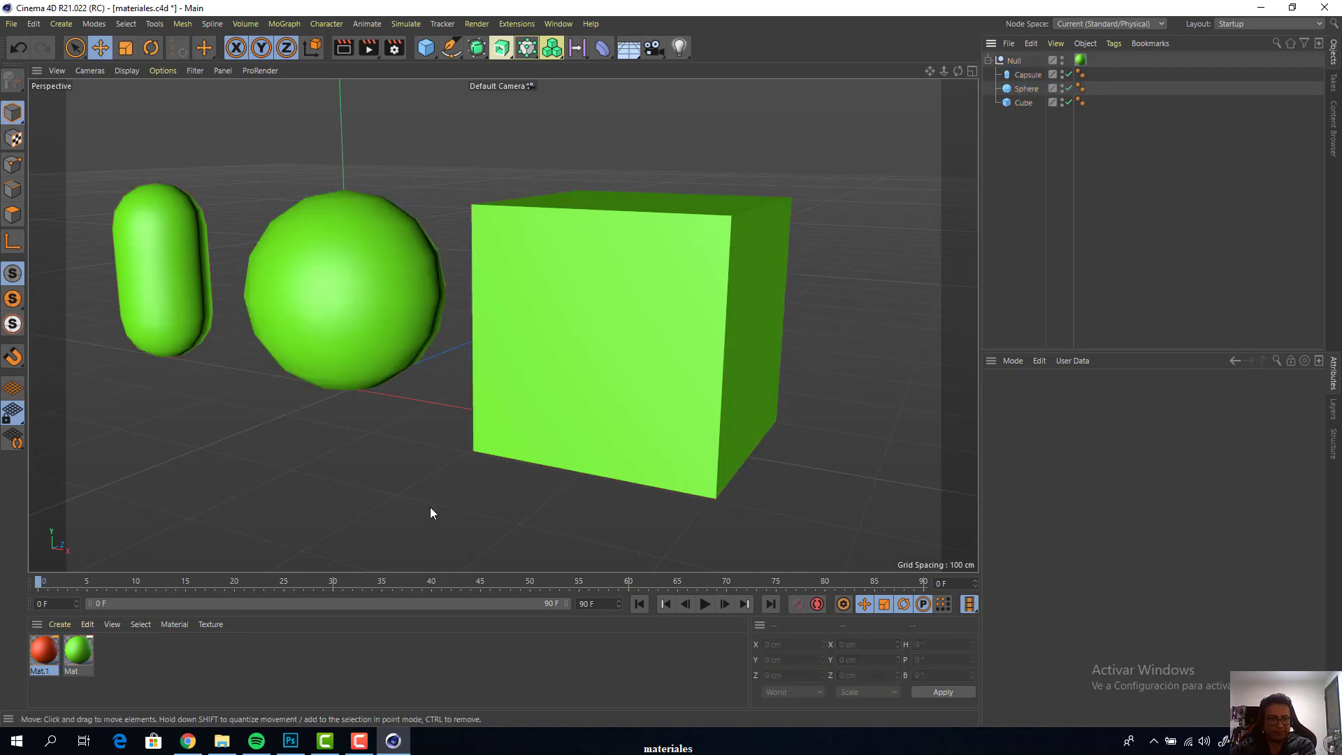
pyautogui.click(46, 650)
pyautogui.press('Delete')
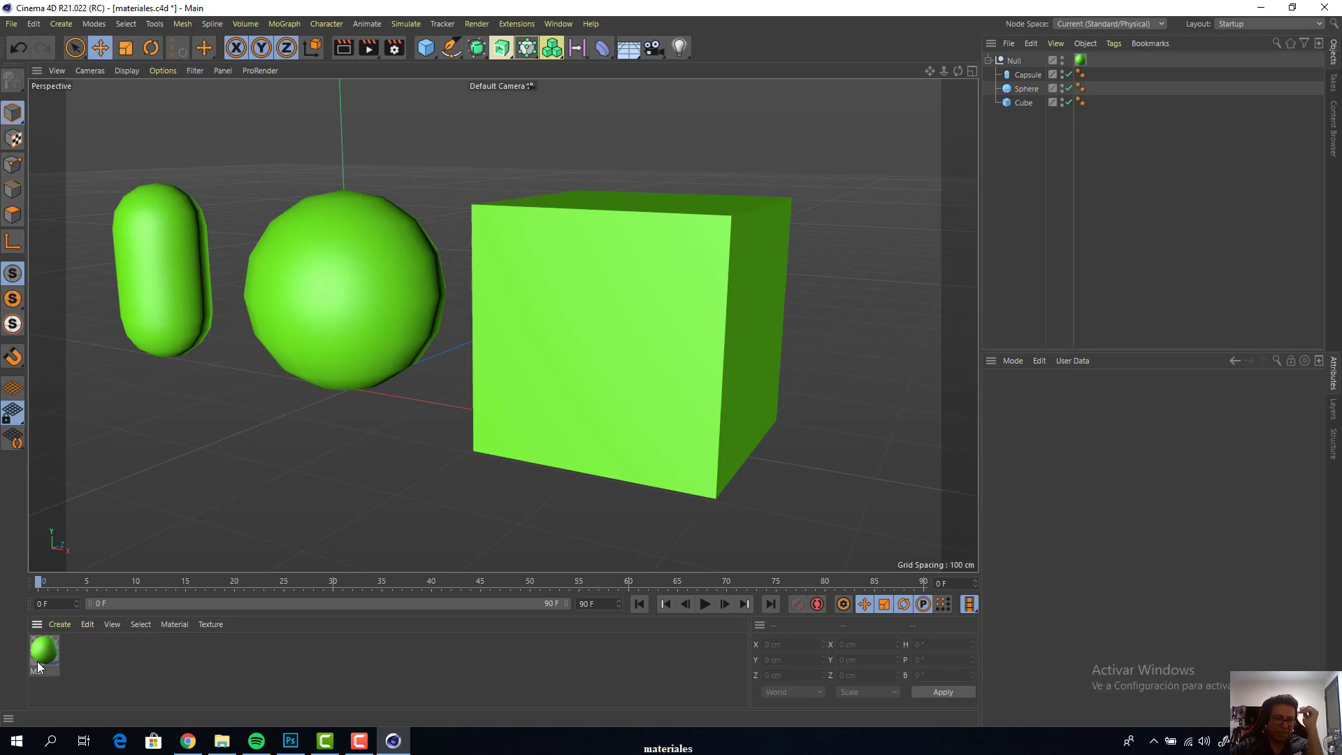
# Open the green material in the Material Editor and move the editor window clear of the three objects
pyautogui.click(40, 653)
pyautogui.doubleClick(40, 653)
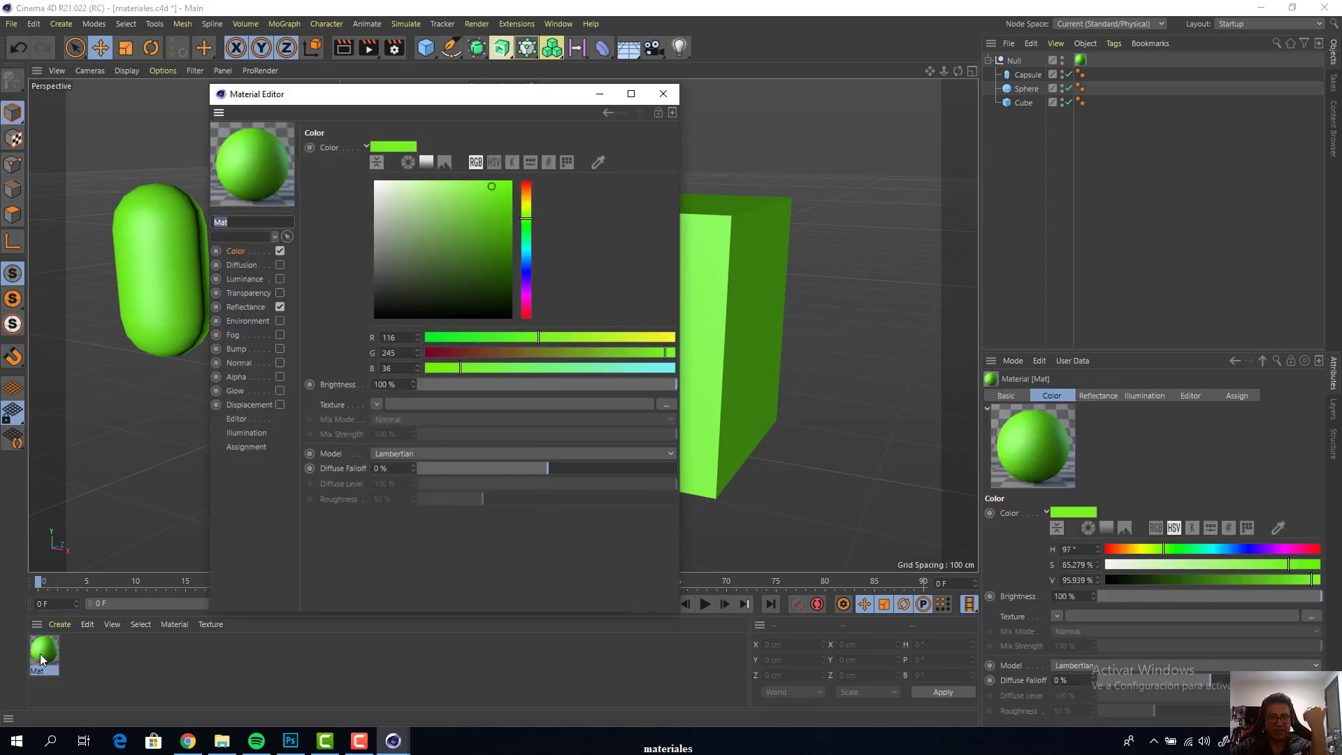
pyautogui.moveTo(450, 100); pyautogui.dragTo(1040, 155)
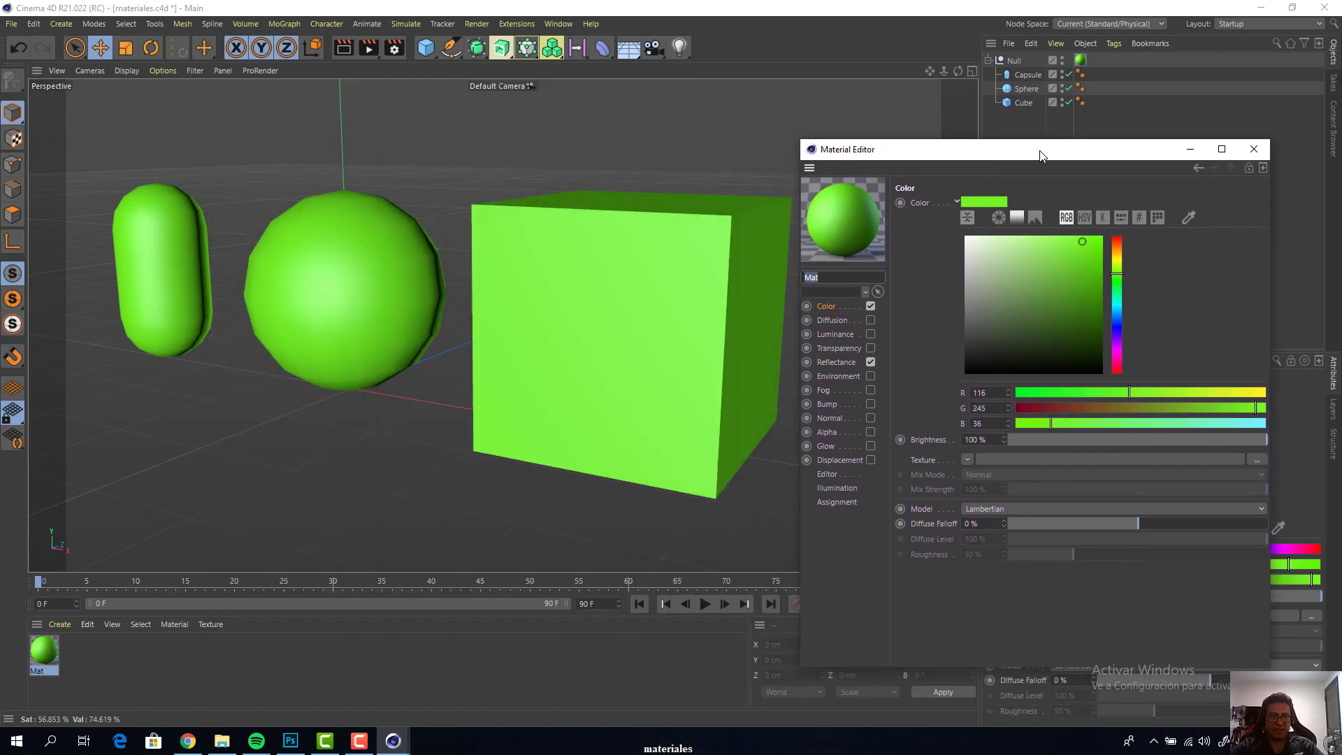
pyautogui.moveTo(1041, 155); pyautogui.dragTo(1148, 173)
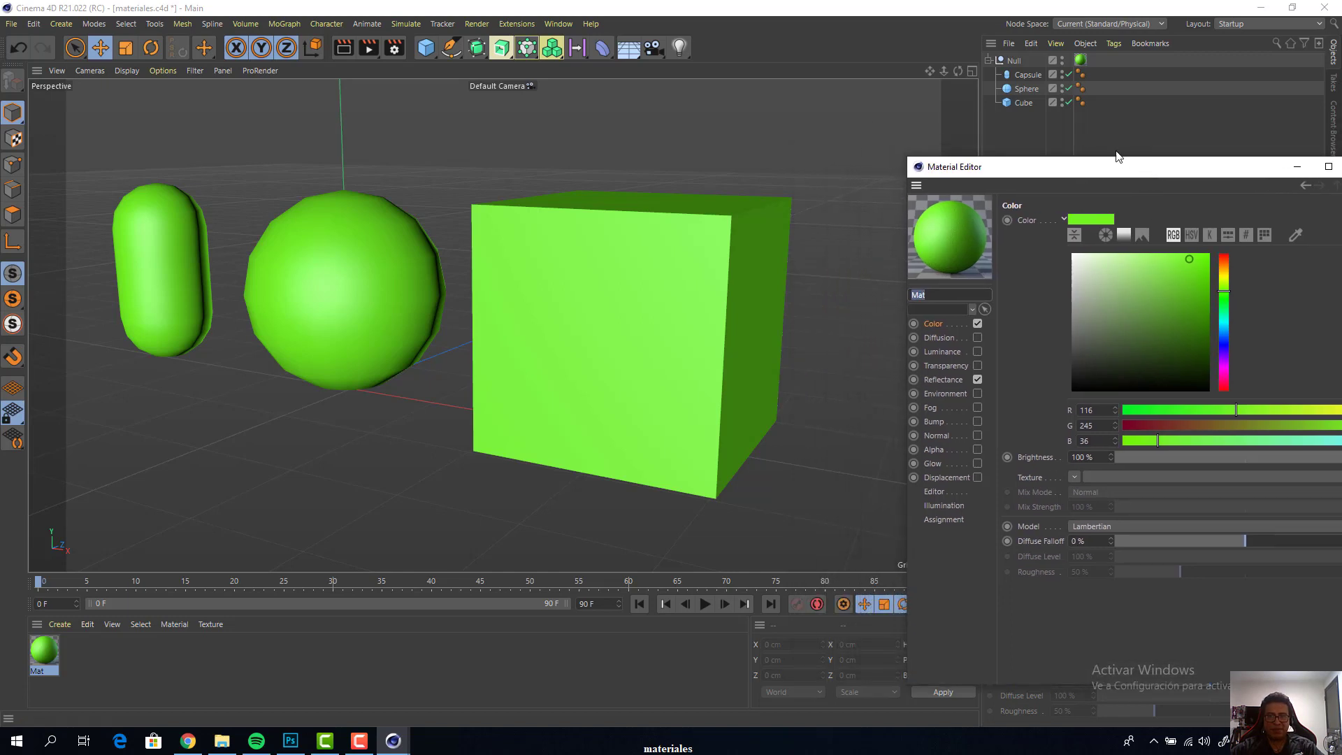
# Render the perspective view to preview the green objects, and return to the normal perspective display
pyautogui.click(1173, 156)
pyautogui.hotkey('ctrl', 'r')
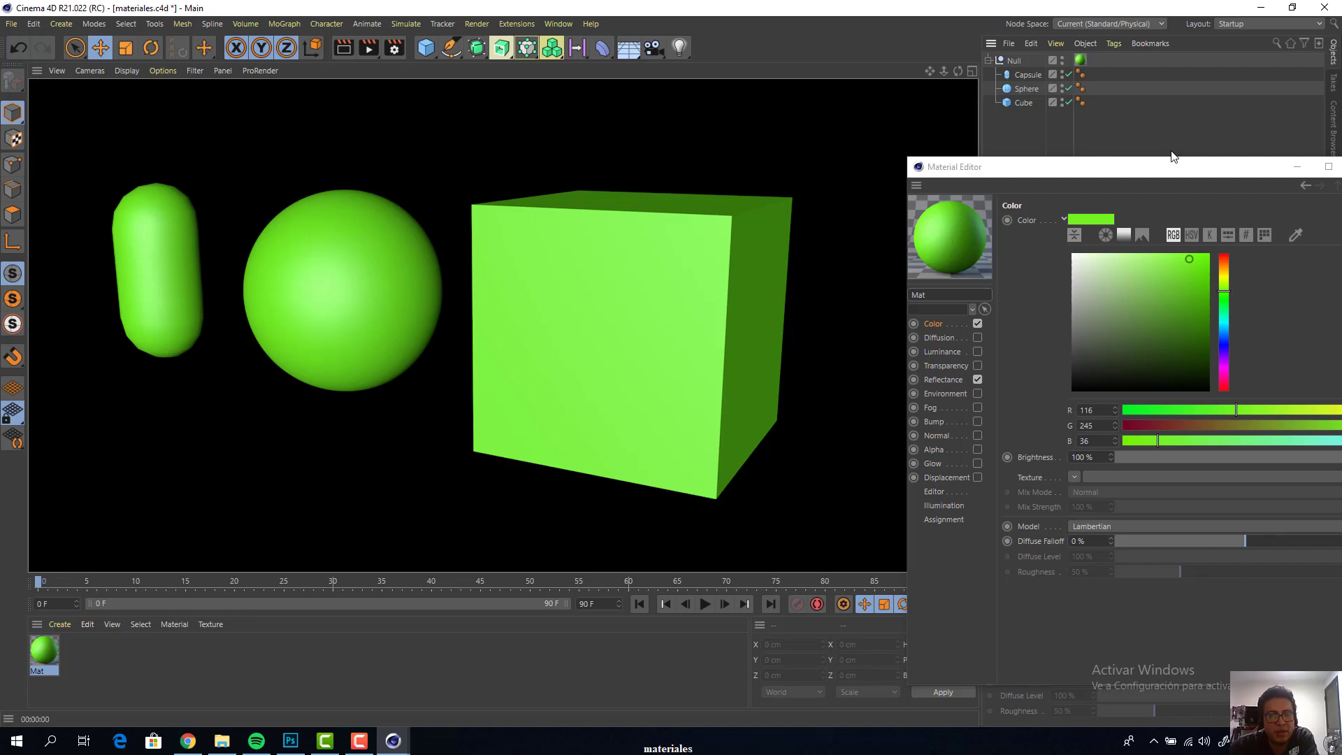
pyautogui.press('F4')
pyautogui.press('F1')
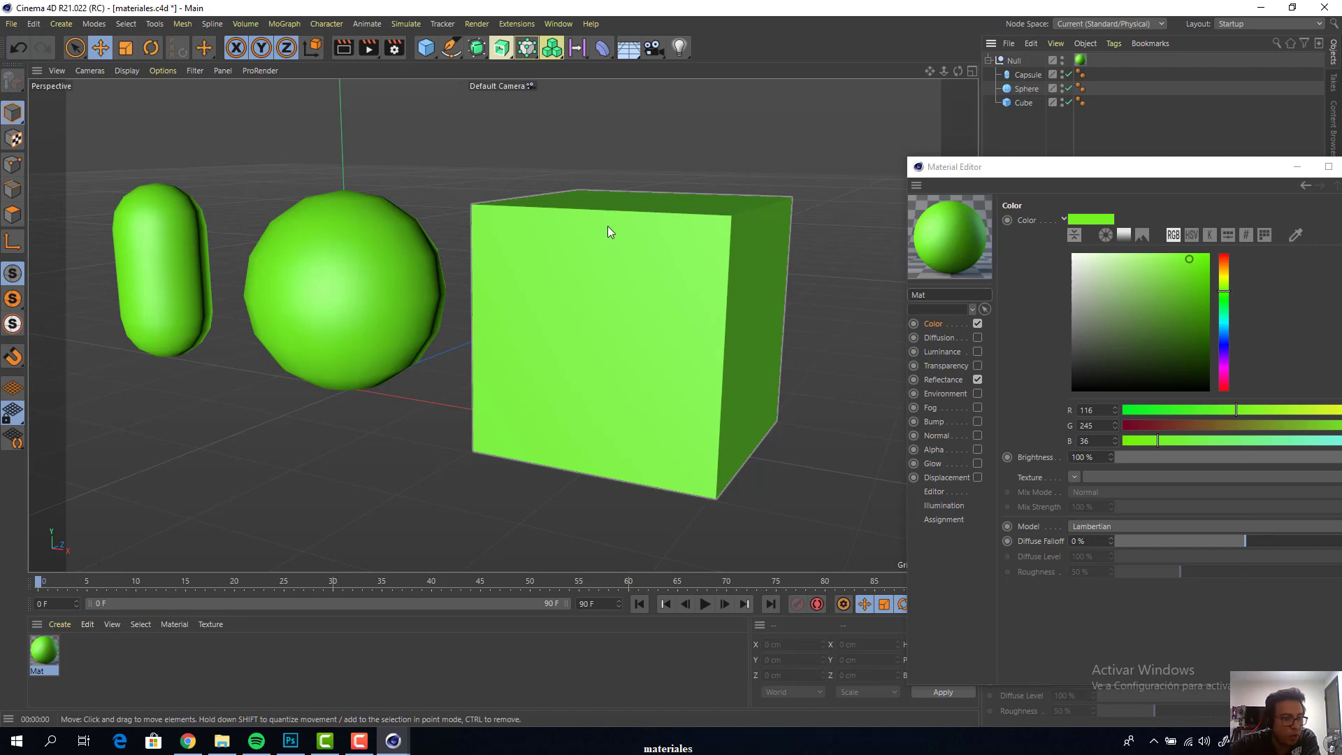
# Move the Material Editor below the objects and set the capsule's segments to 21 height, 14 cap and 35 rotation
pyautogui.moveTo(1191, 174); pyautogui.dragTo(655, 511)
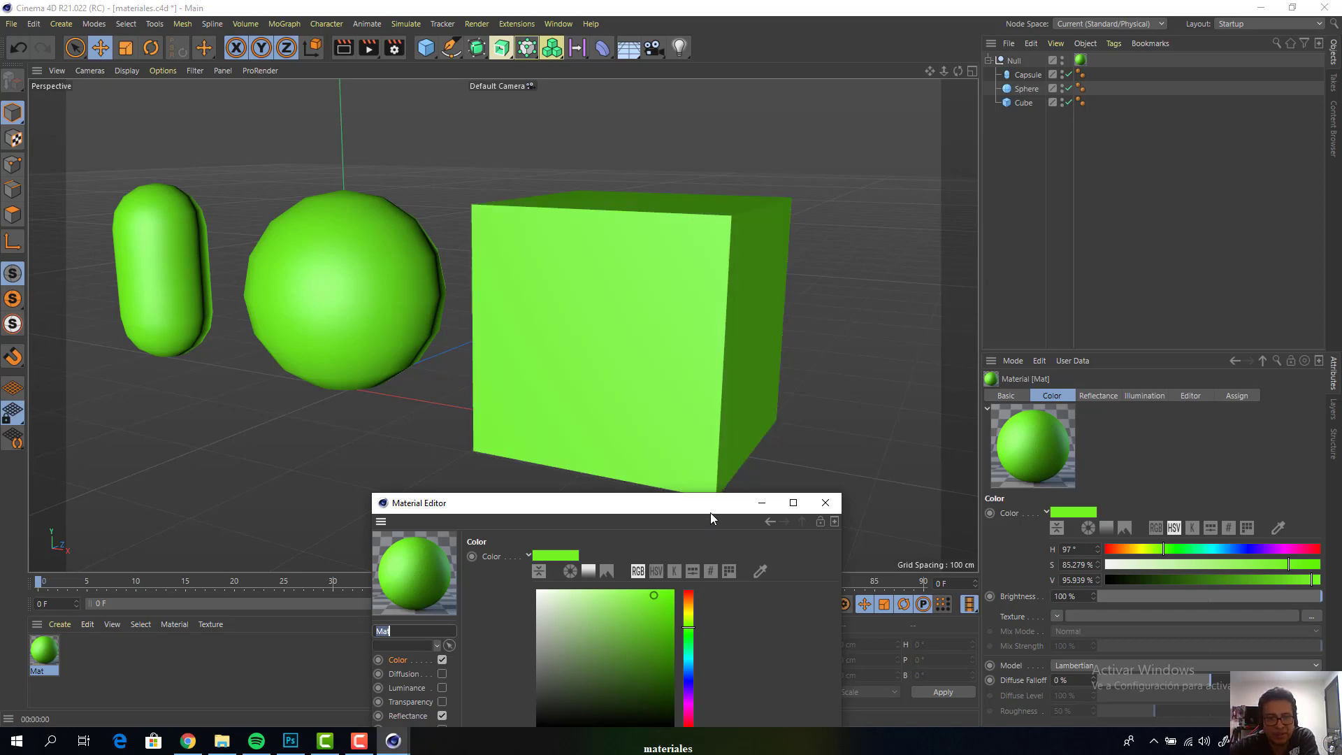
pyautogui.moveTo(710, 510); pyautogui.dragTo(439, 567)
pyautogui.click(349, 320)
pyautogui.click(145, 241)
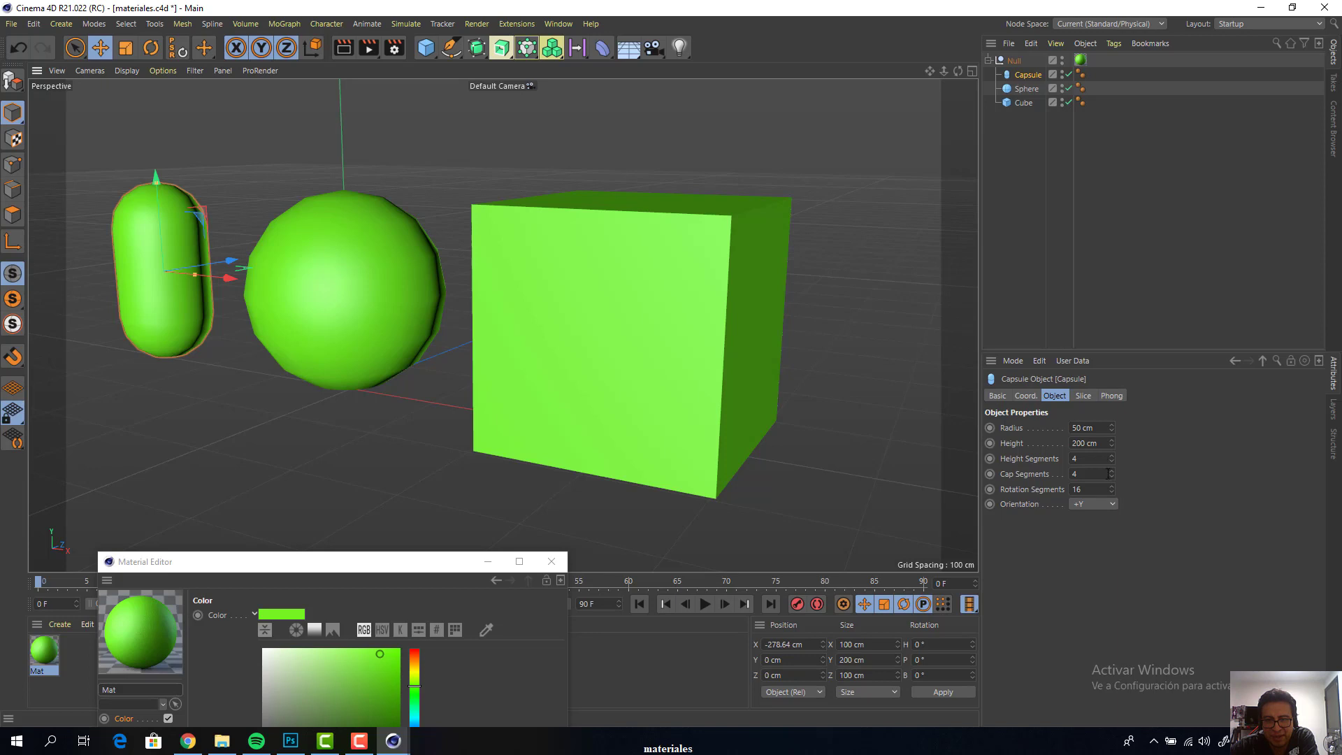
pyautogui.moveTo(1112, 488)
pyautogui.mouseDown()
pyautogui.moveTo(1112, 451)
pyautogui.moveTo(1112, 470)
pyautogui.mouseUp()
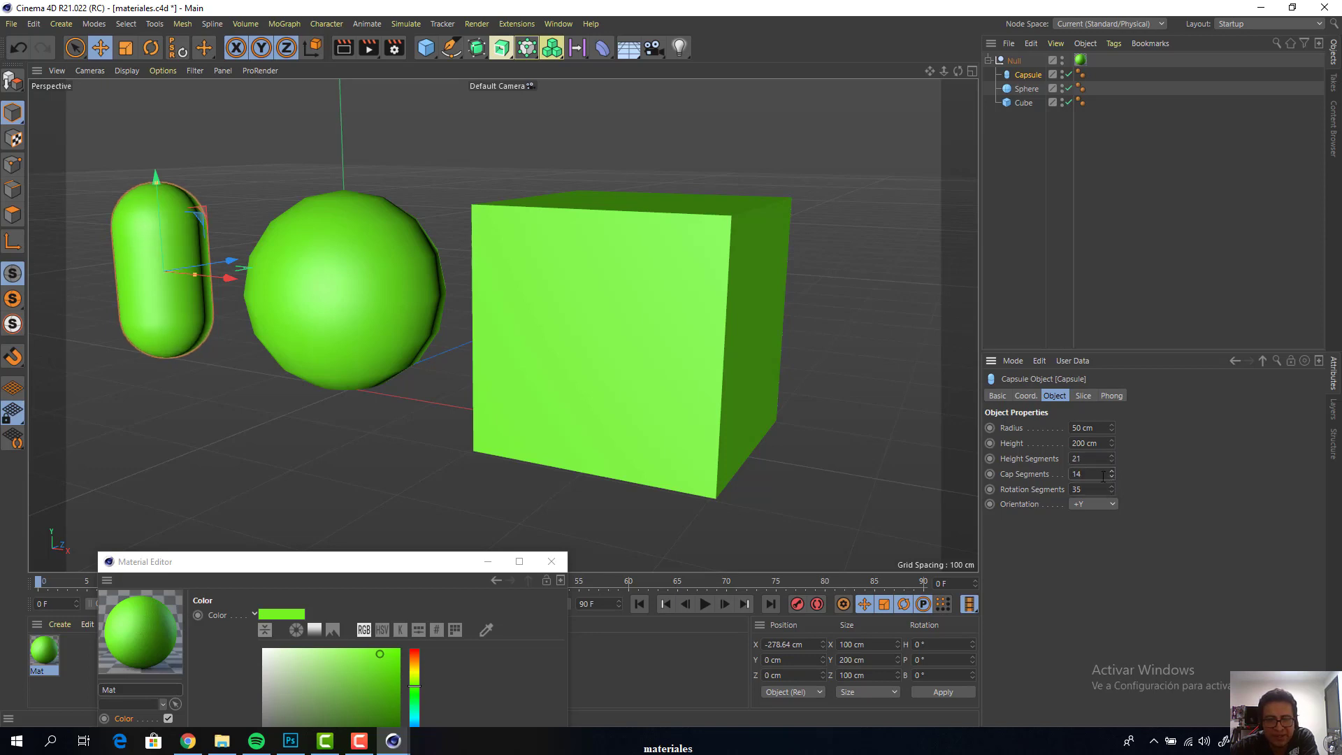
# Set the sphere's segments to 32
pyautogui.click(372, 238)
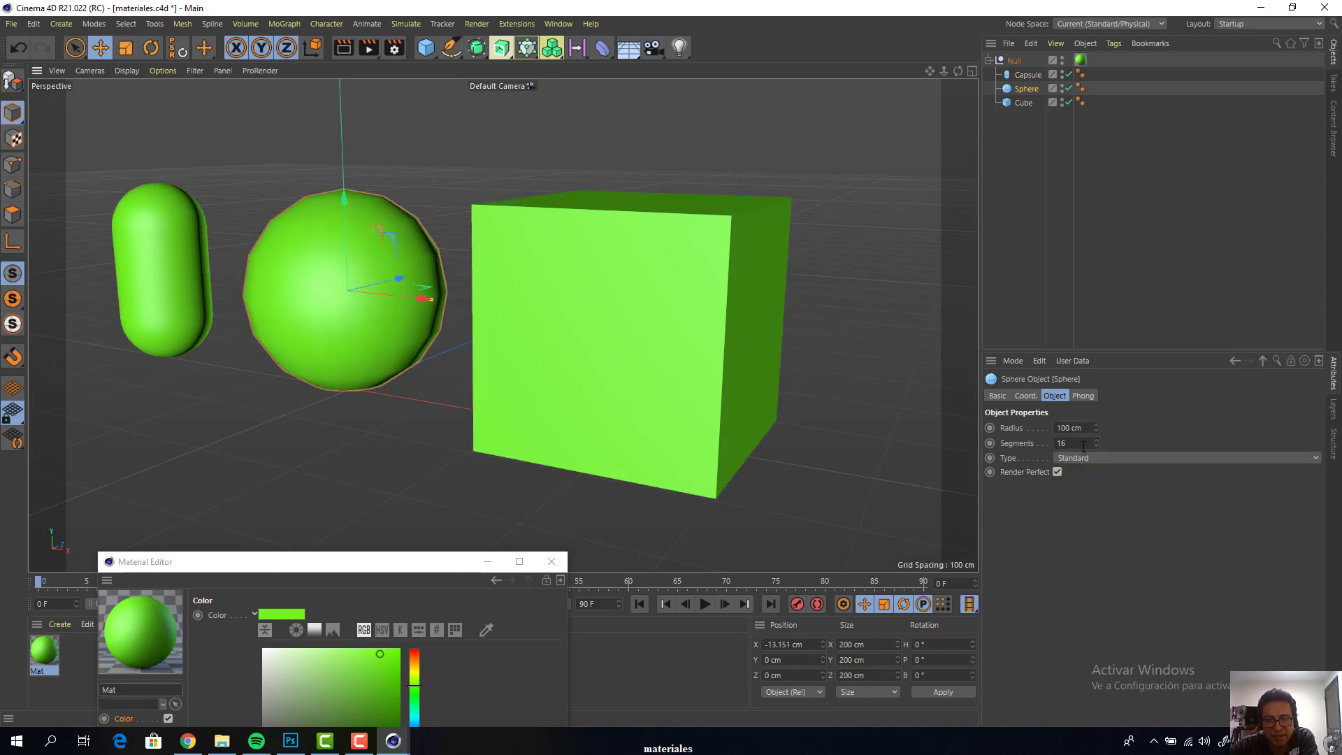
pyautogui.moveTo(1083, 446); pyautogui.dragTo(909, 426)
pyautogui.write('32')
pyautogui.press('Return')
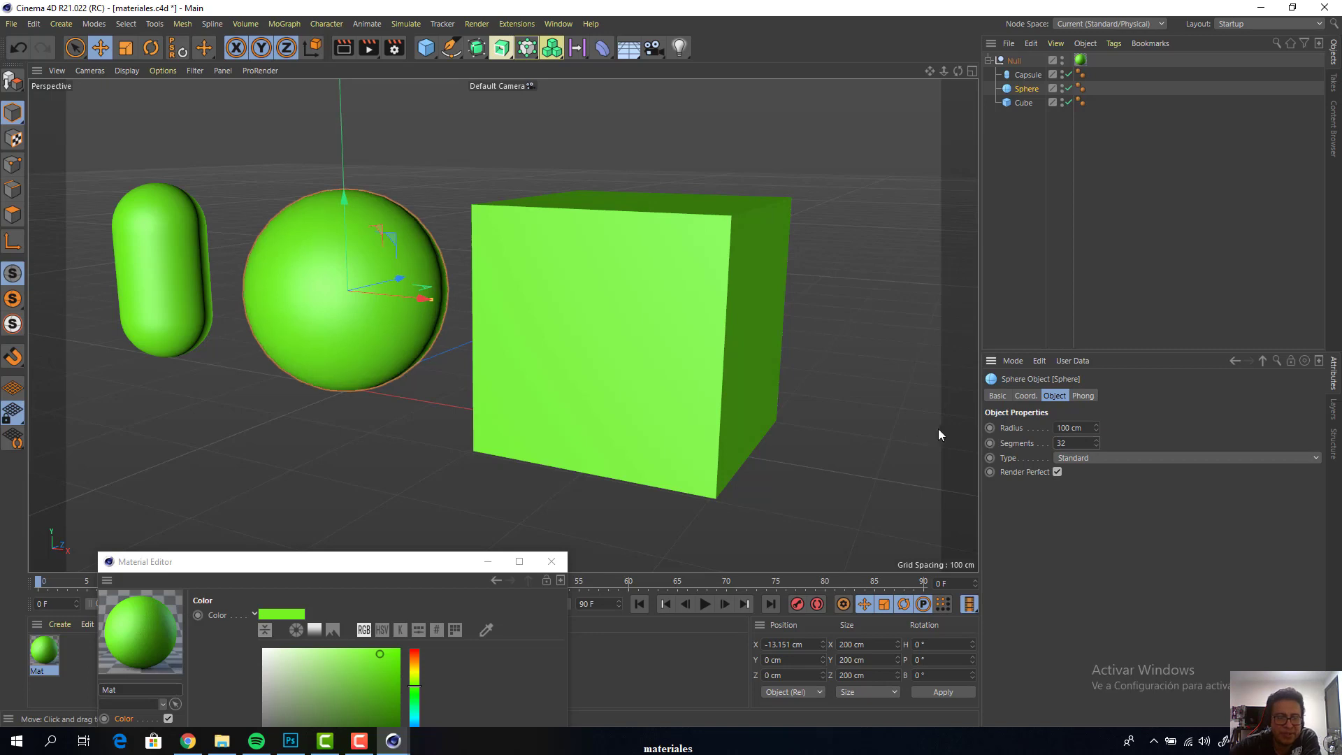
# Enable the cube's fillet with an 18 cm radius and a subdivision of 8
pyautogui.click(698, 358)
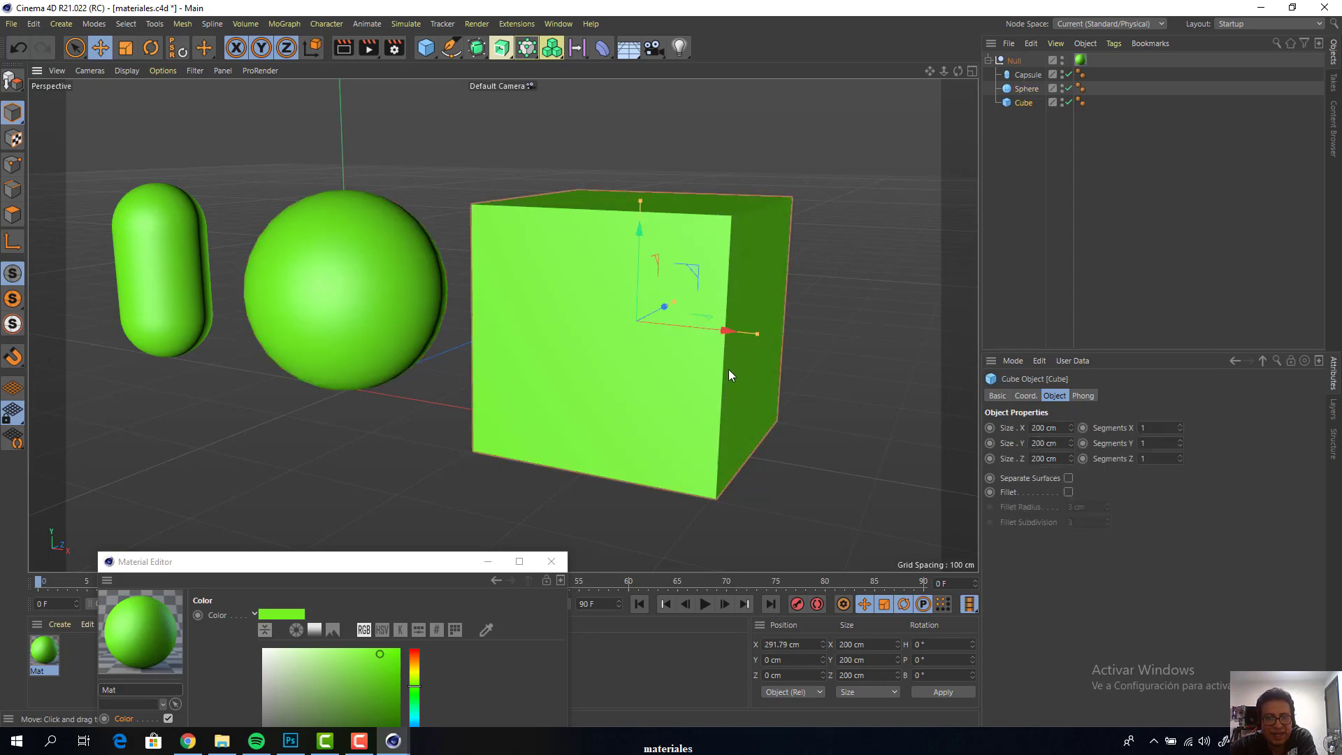
pyautogui.click(1068, 492)
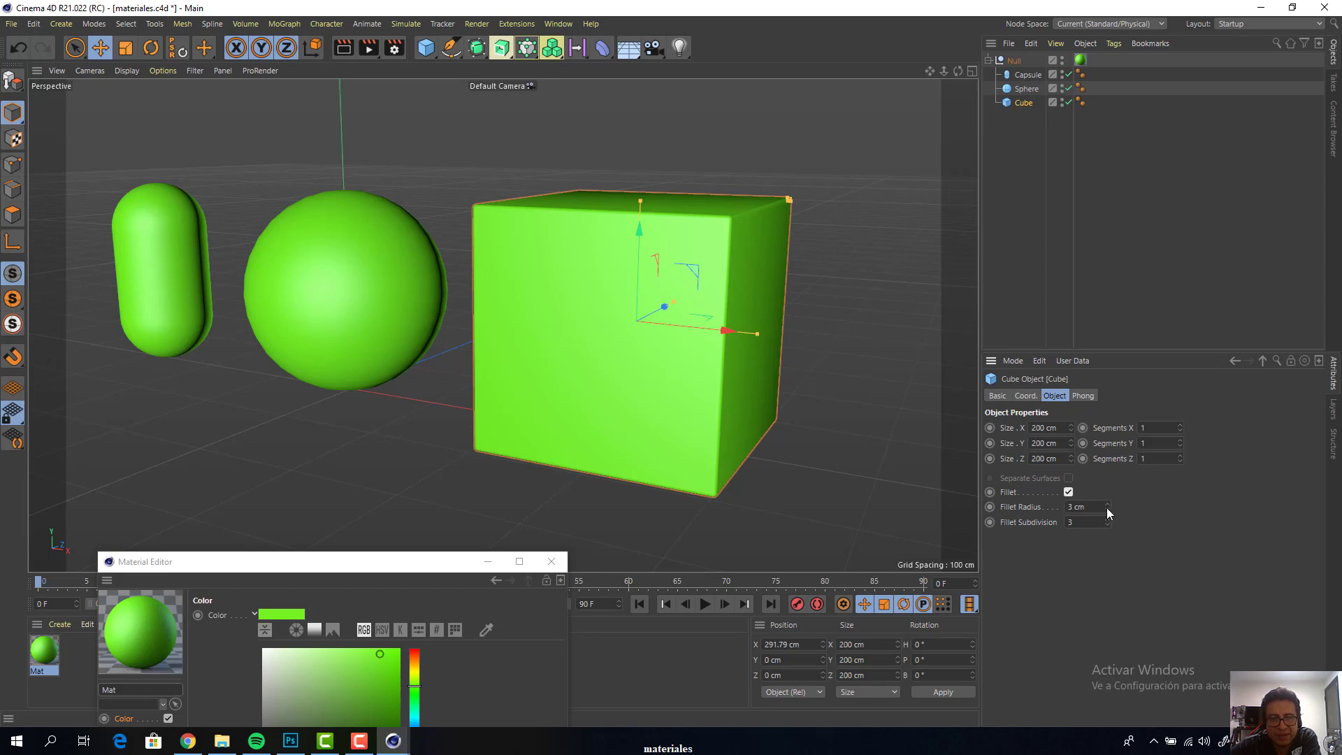
pyautogui.moveTo(1108, 511); pyautogui.dragTo(1019, 510)
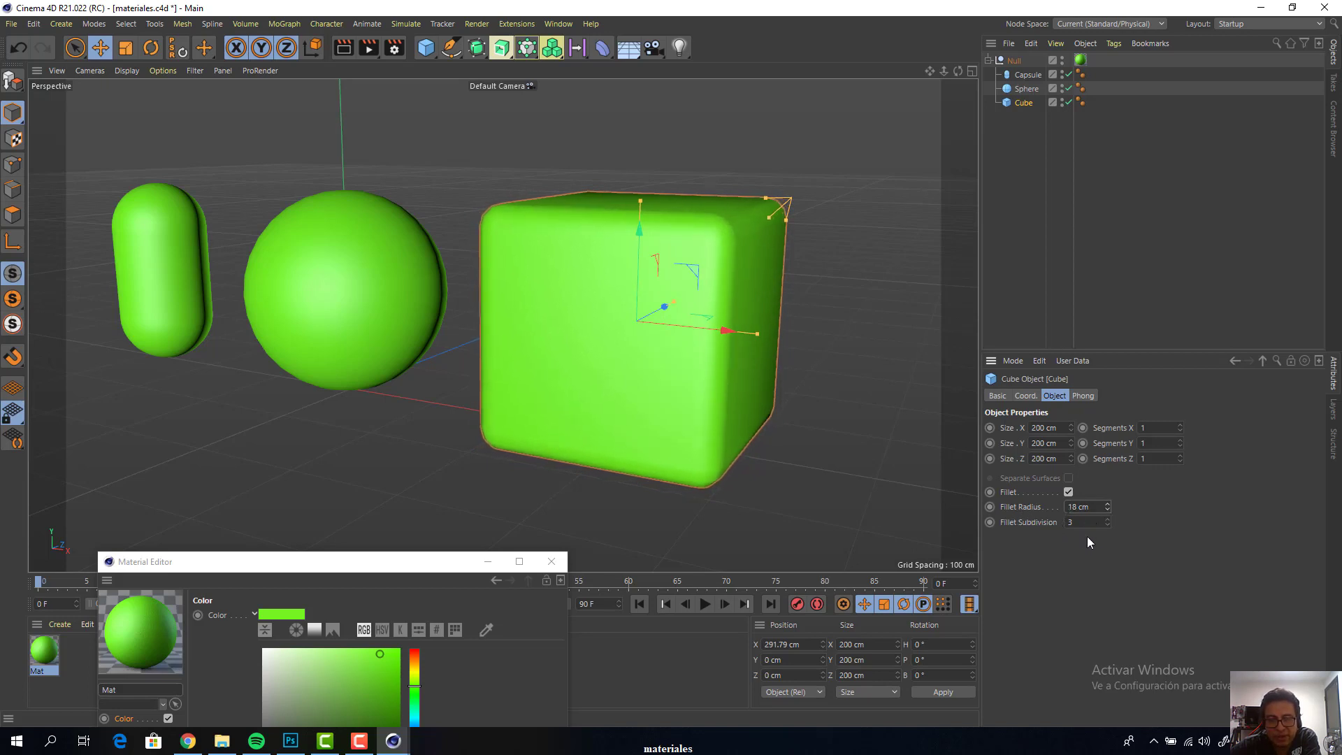
pyautogui.click(1107, 520)
pyautogui.click(1107, 521)
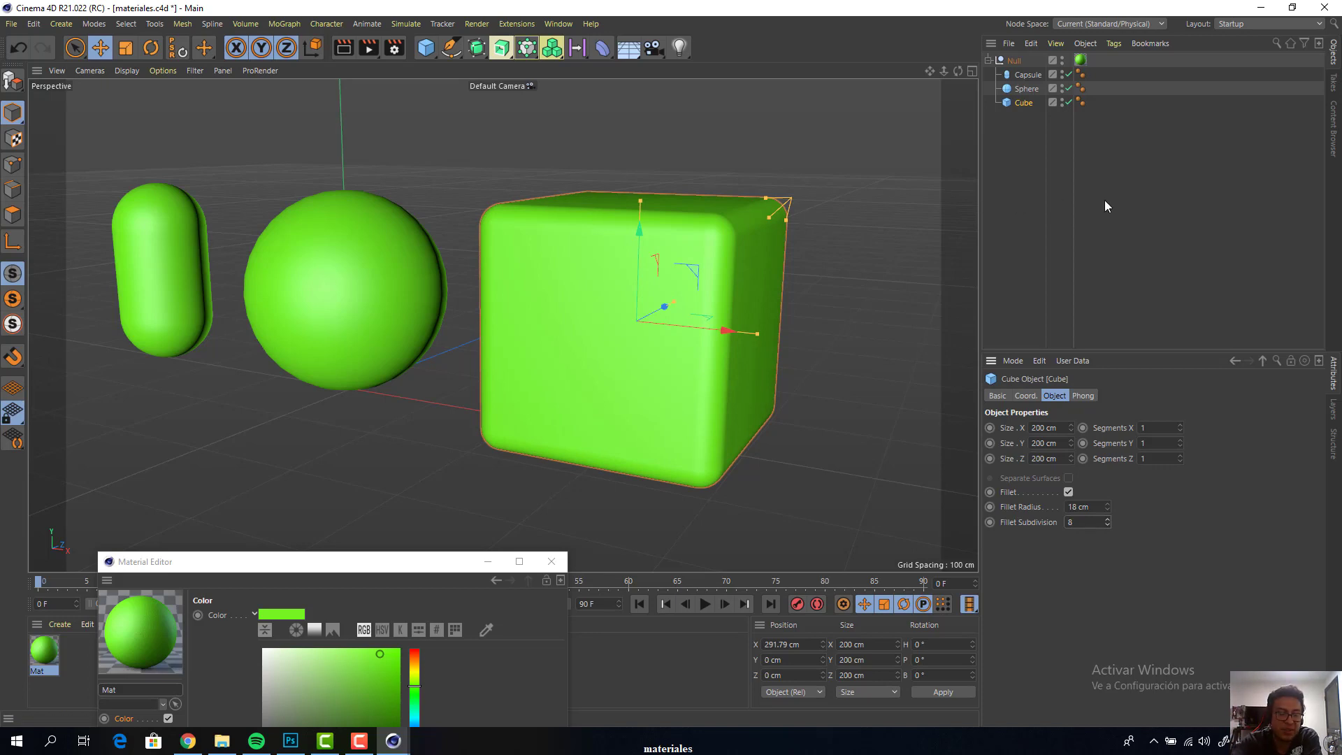
# Preview a render of the smoothed capsule, sphere and filleted cube in the perspective view, and clear the selection
pyautogui.hotkey('ctrl', 'r')
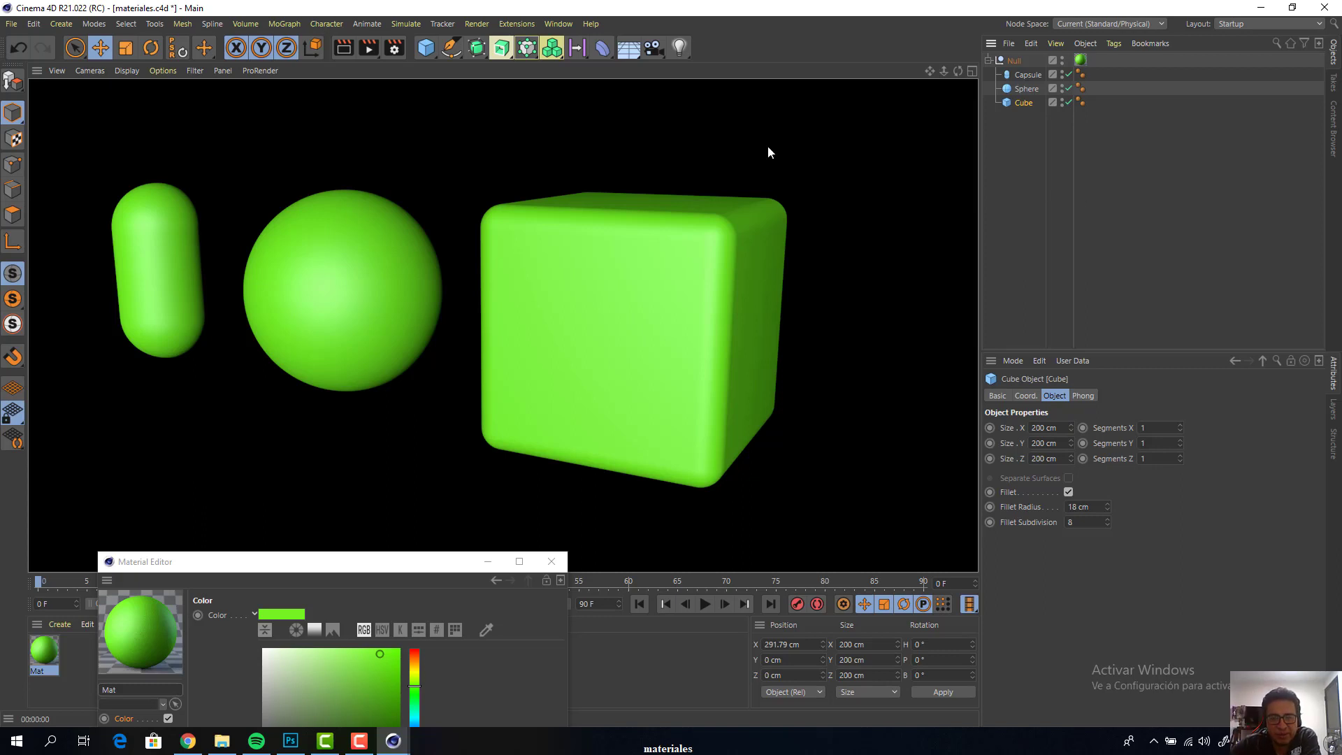
pyautogui.click(555, 201)
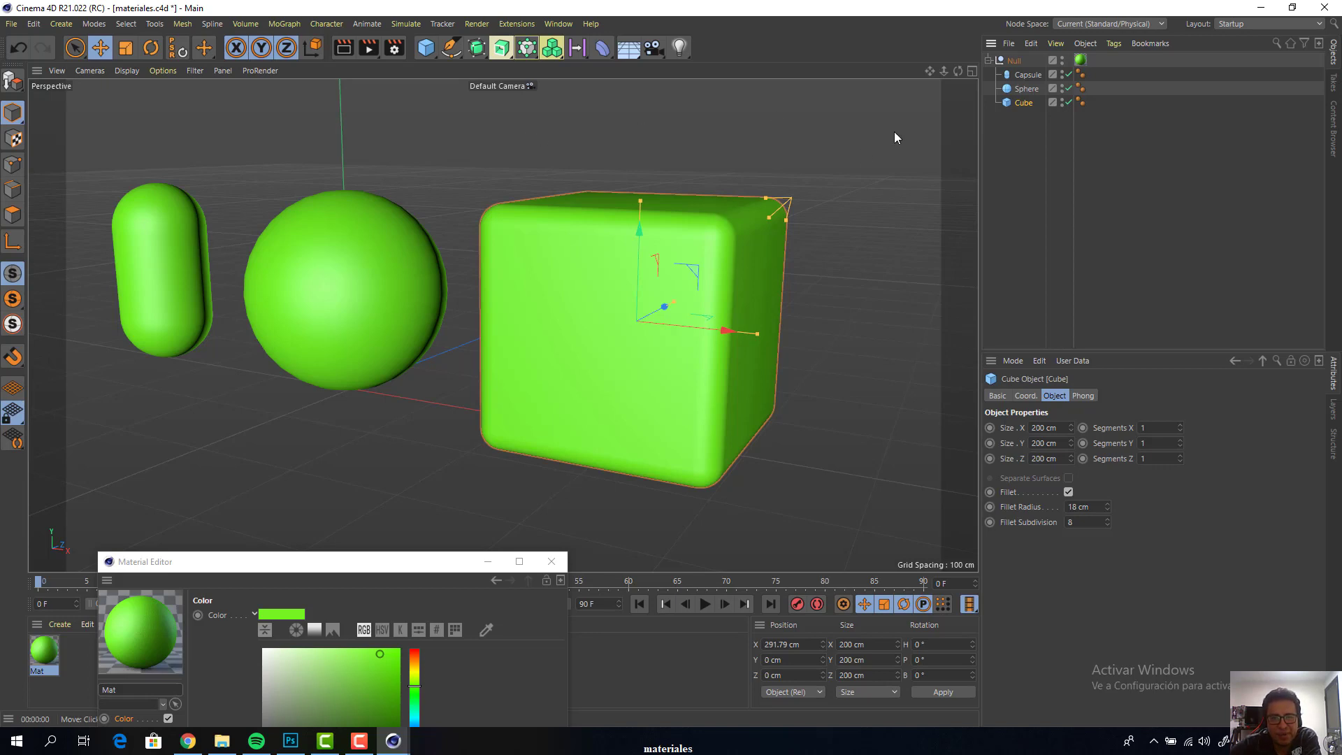
pyautogui.moveTo(929, 70); pyautogui.dragTo(965, 70)
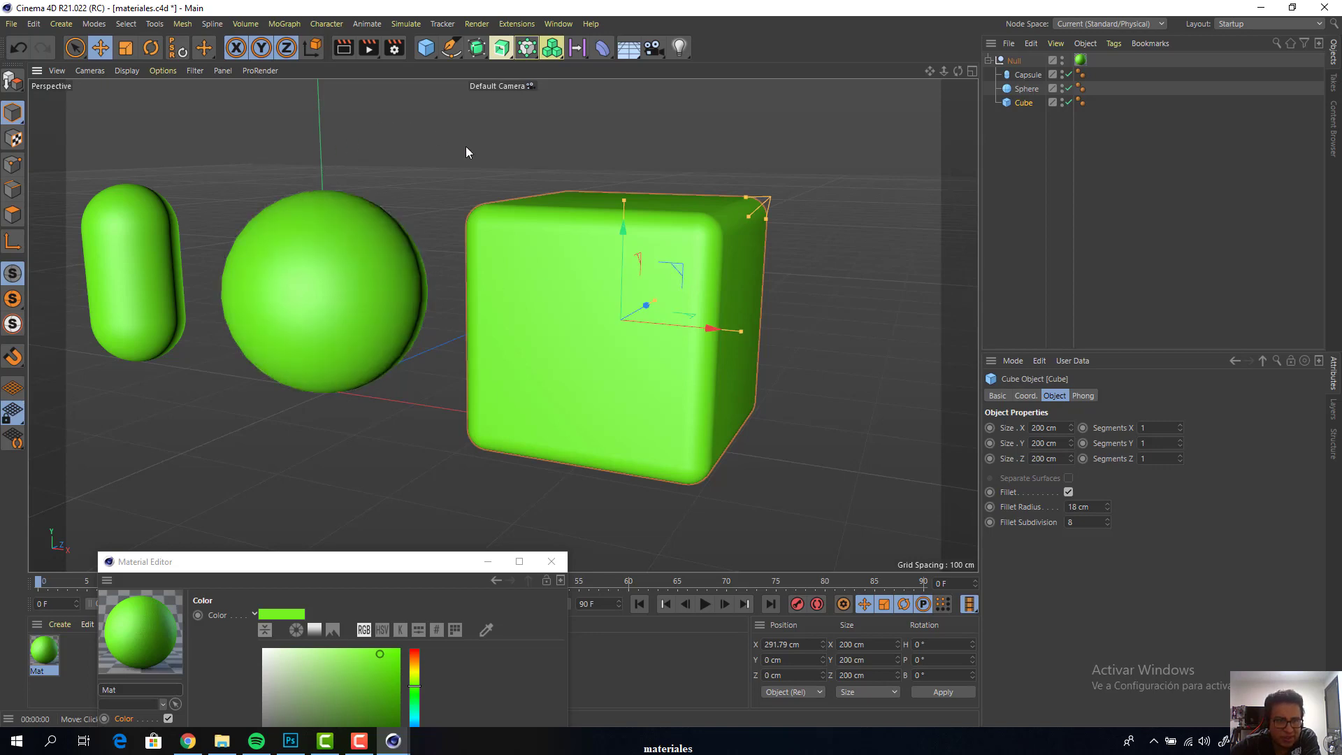
pyautogui.click(513, 153)
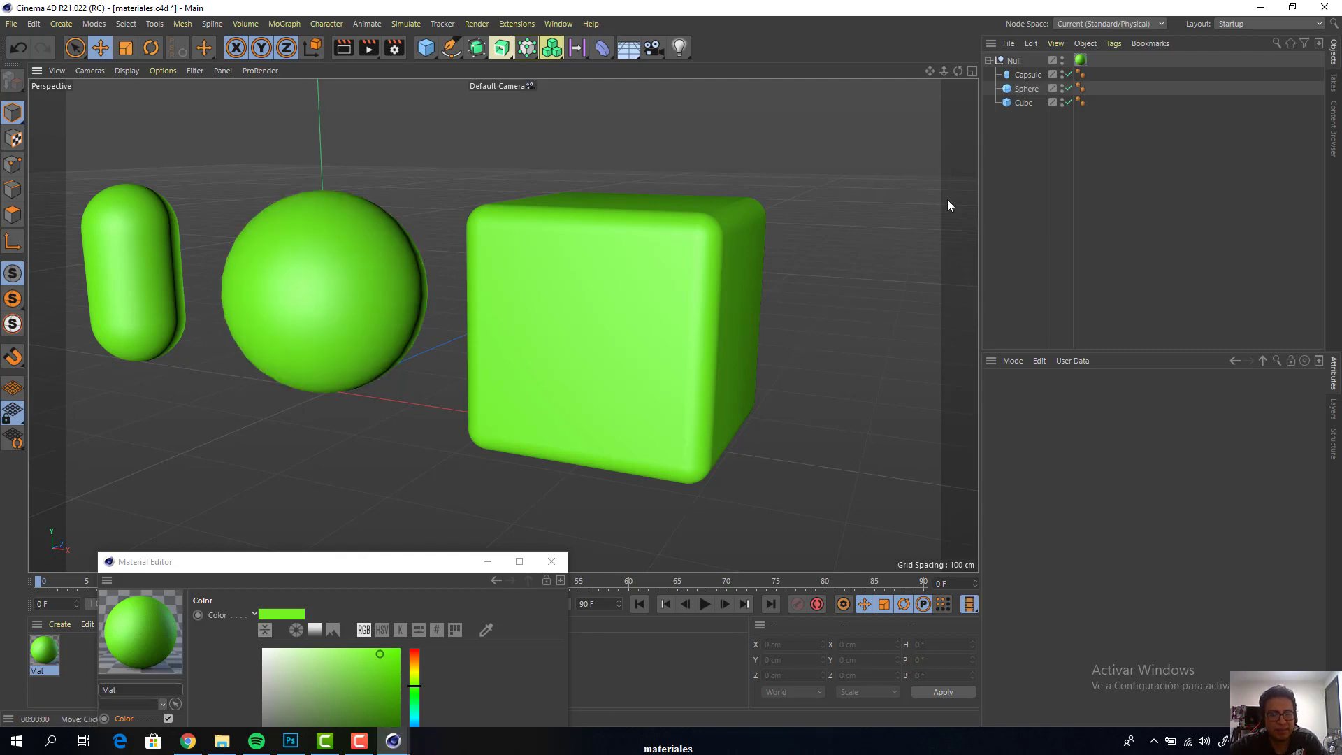
# Render the scene to the Picture Viewer and view the whole image at 80 %
pyautogui.hotkey('shift', 'r')
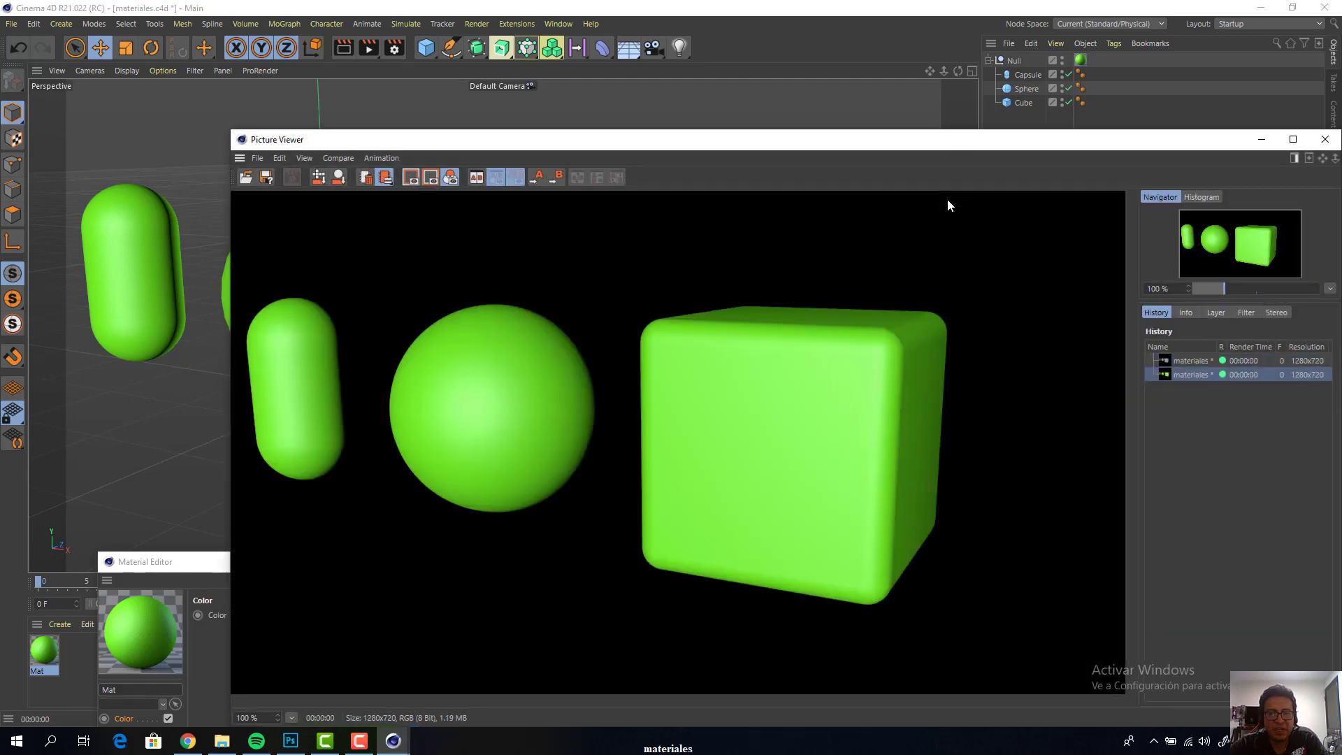
pyautogui.moveTo(867, 68); pyautogui.dragTo(886, 79)
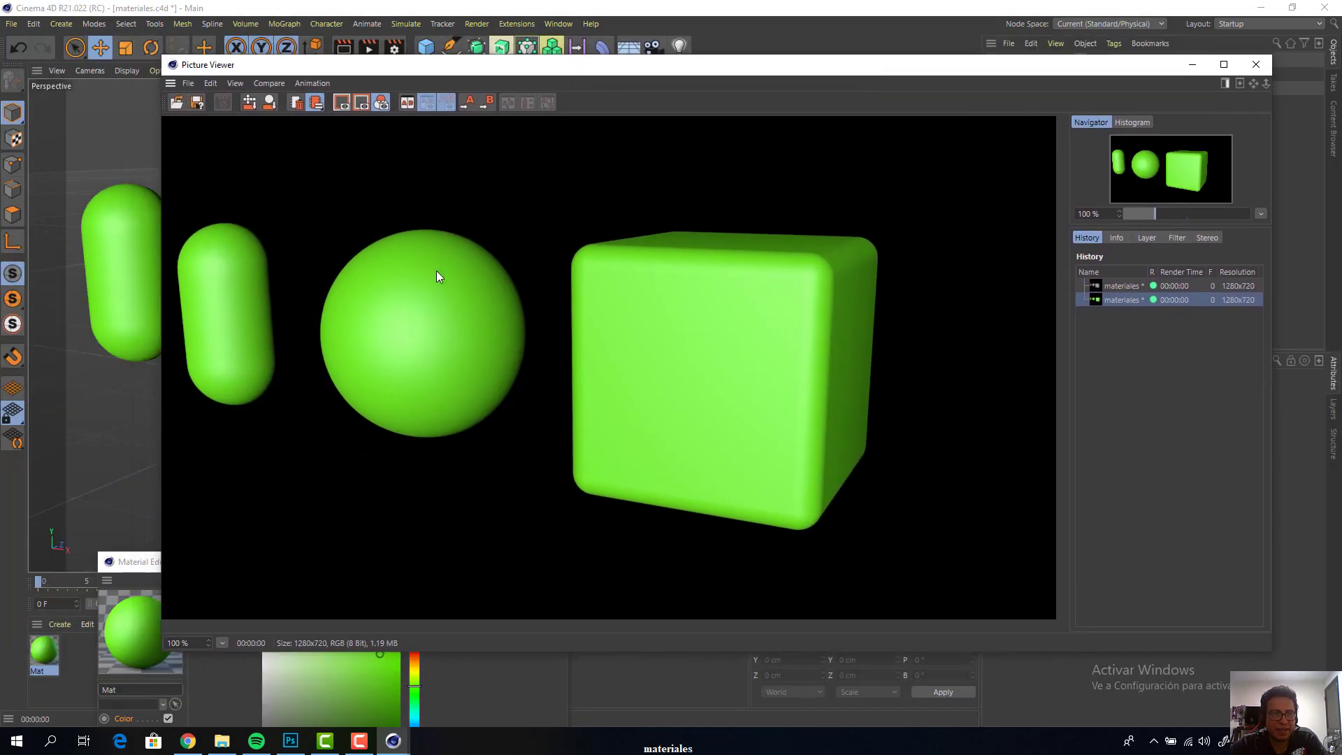
pyautogui.scroll(-3, 432, 272)
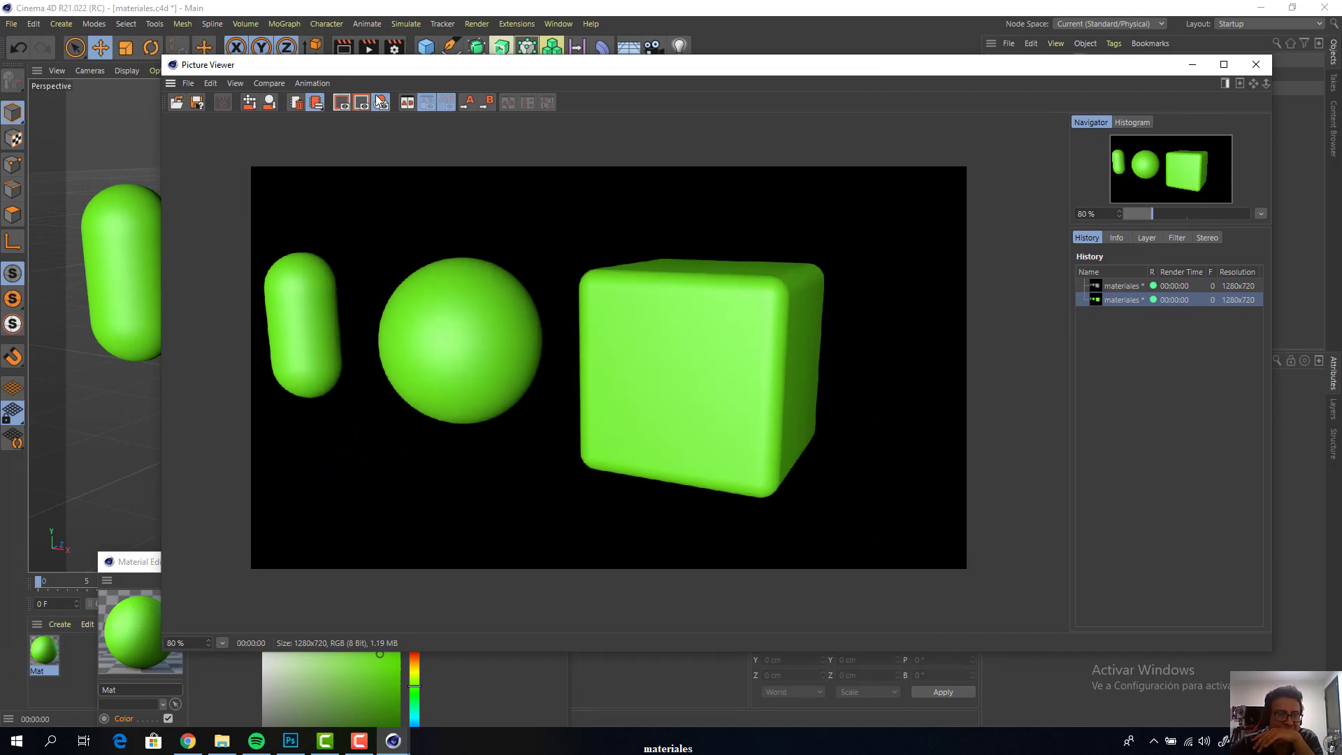
# Display all four viewports and move the Picture Viewer so the perspective view stays uncovered
pyautogui.moveTo(342, 66); pyautogui.dragTo(515, 258)
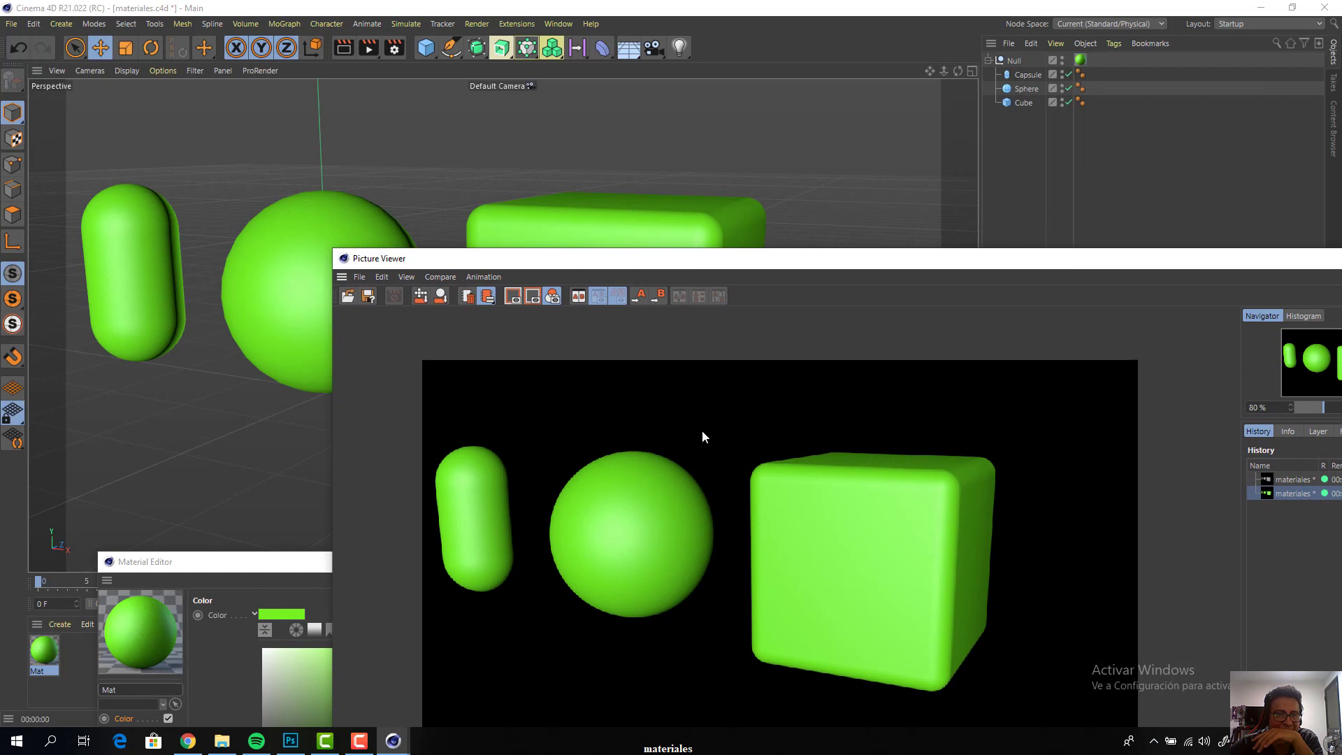
pyautogui.click(973, 73)
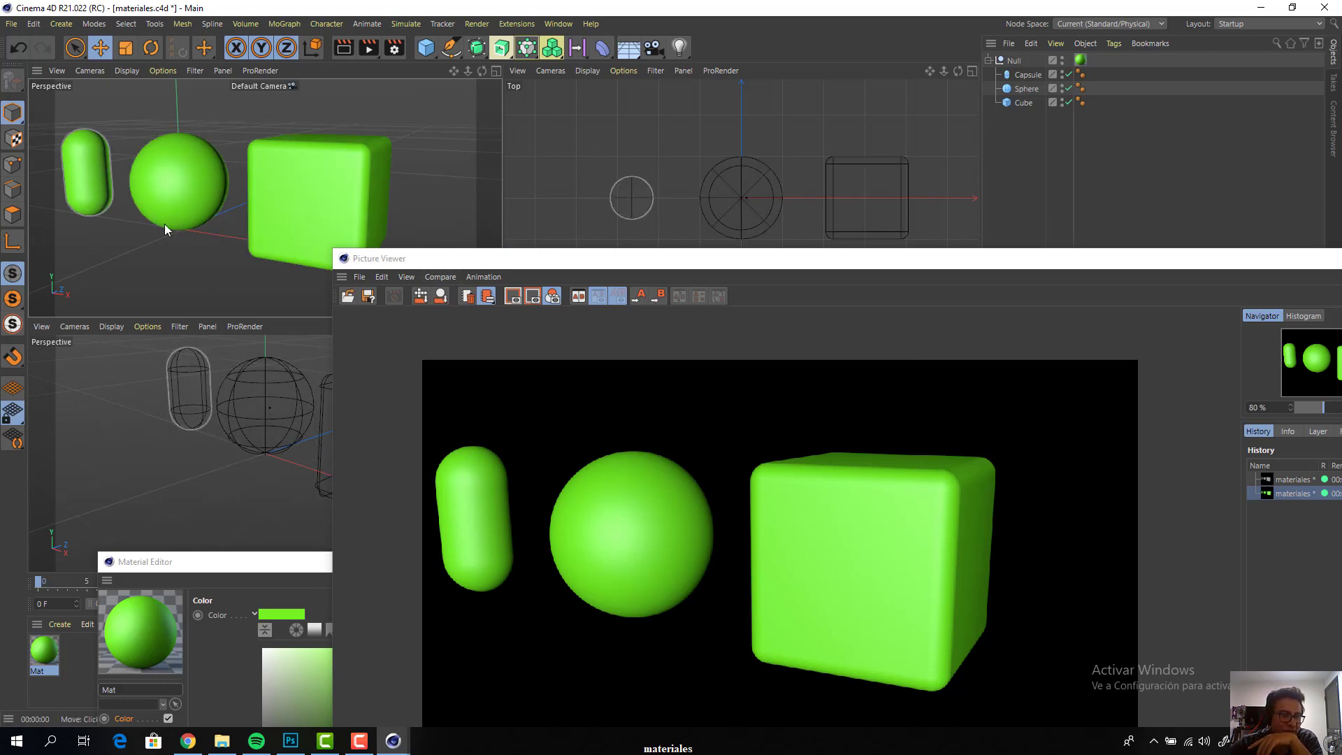
pyautogui.moveTo(509, 267); pyautogui.dragTo(595, 169)
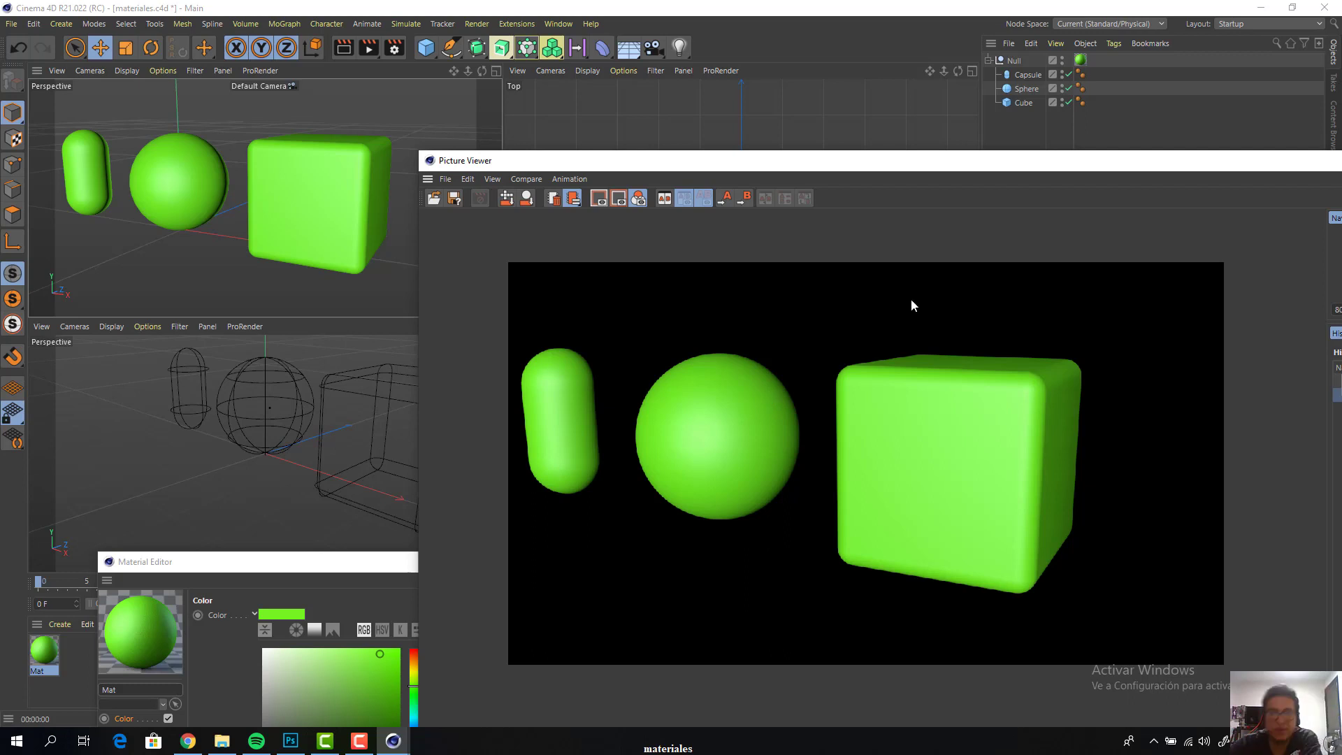
# Close the Picture Viewer, maximise the shaded perspective view and move the Material Editor so all its settings are visible
pyautogui.moveTo(977, 168); pyautogui.dragTo(798, 241)
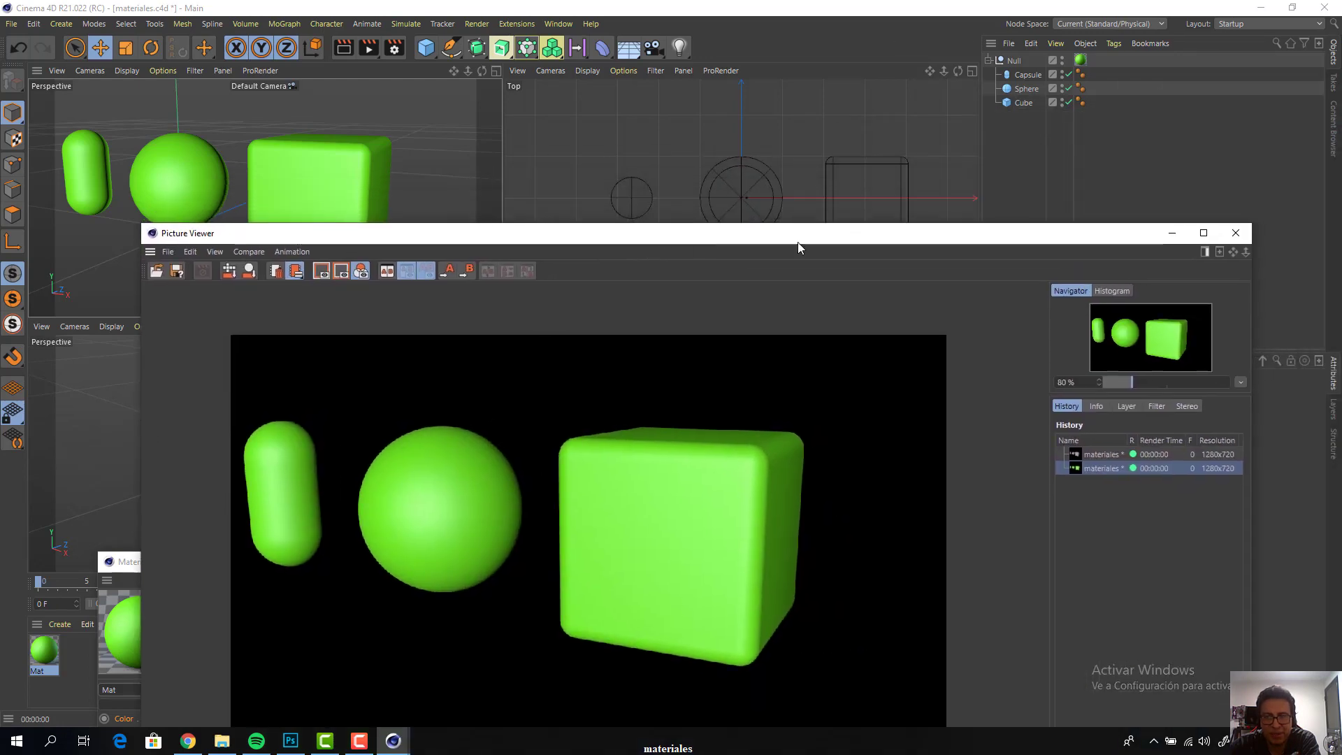
pyautogui.click(1244, 233)
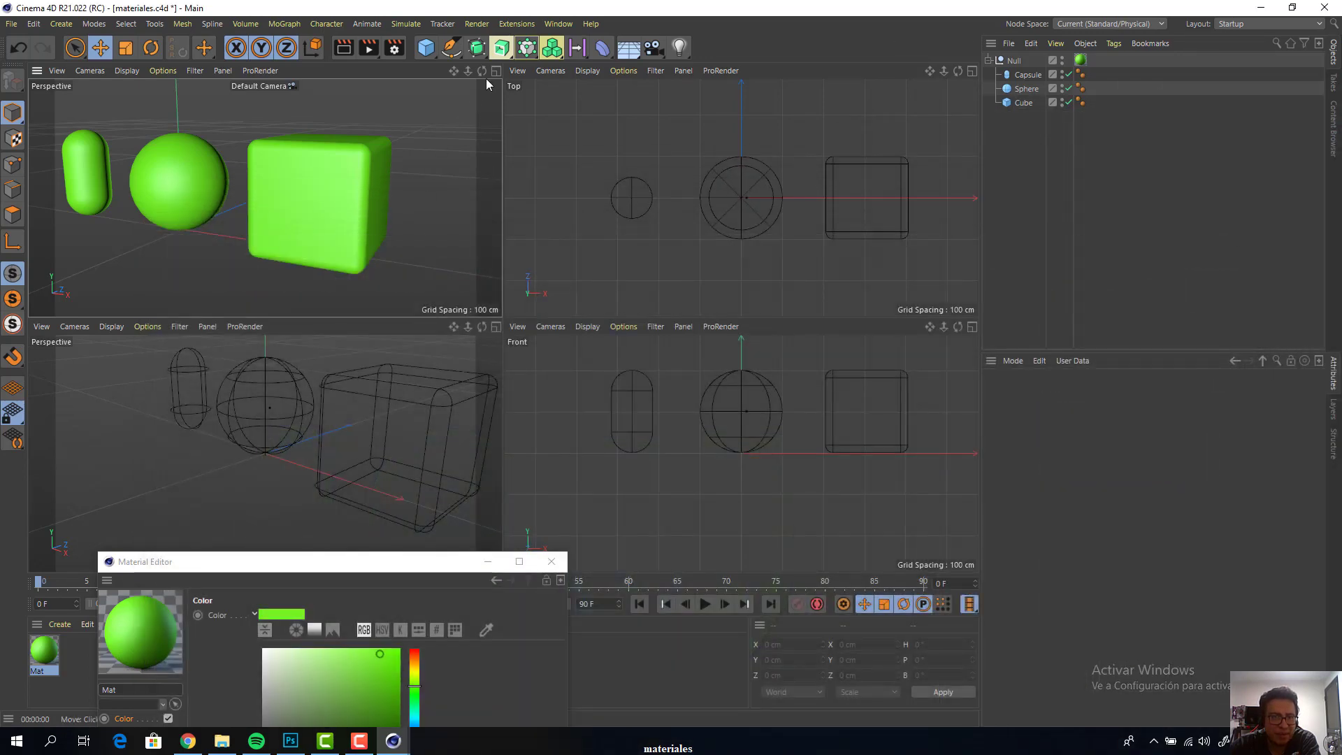
pyautogui.click(495, 71)
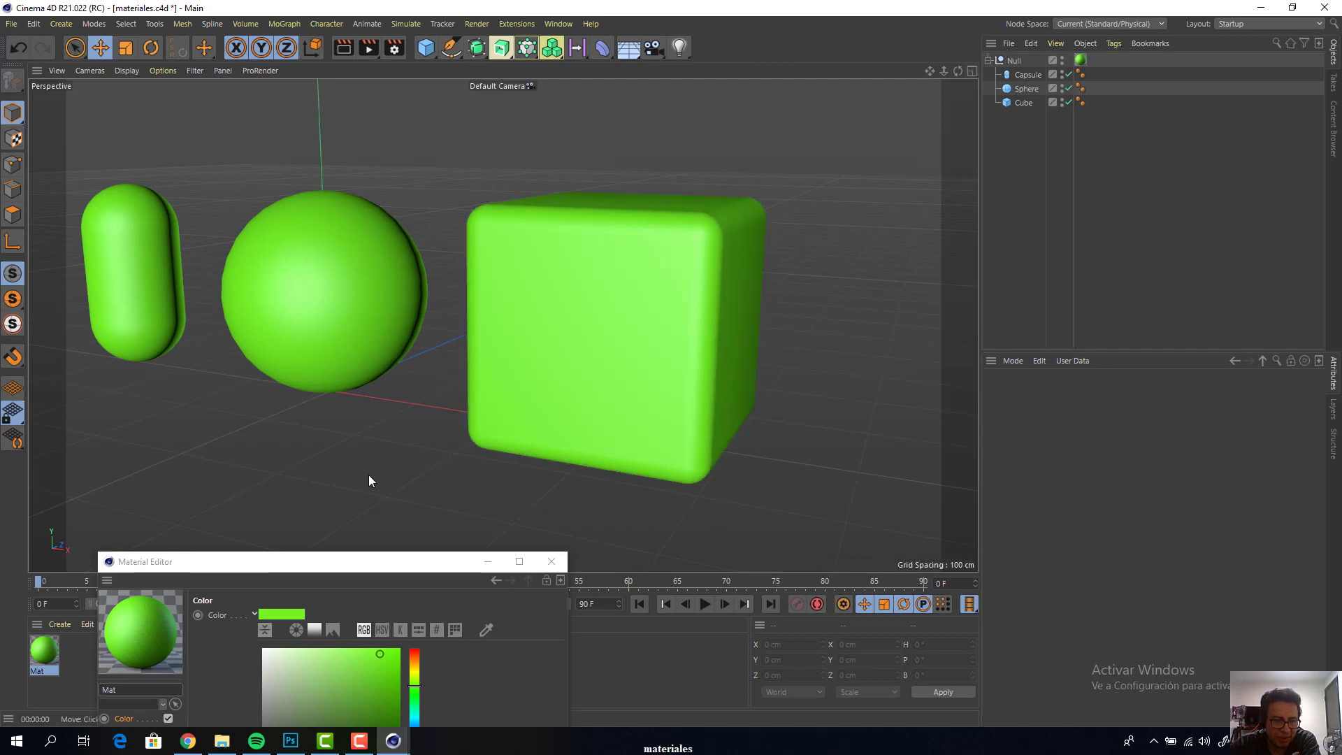
pyautogui.moveTo(329, 562); pyautogui.dragTo(954, 213)
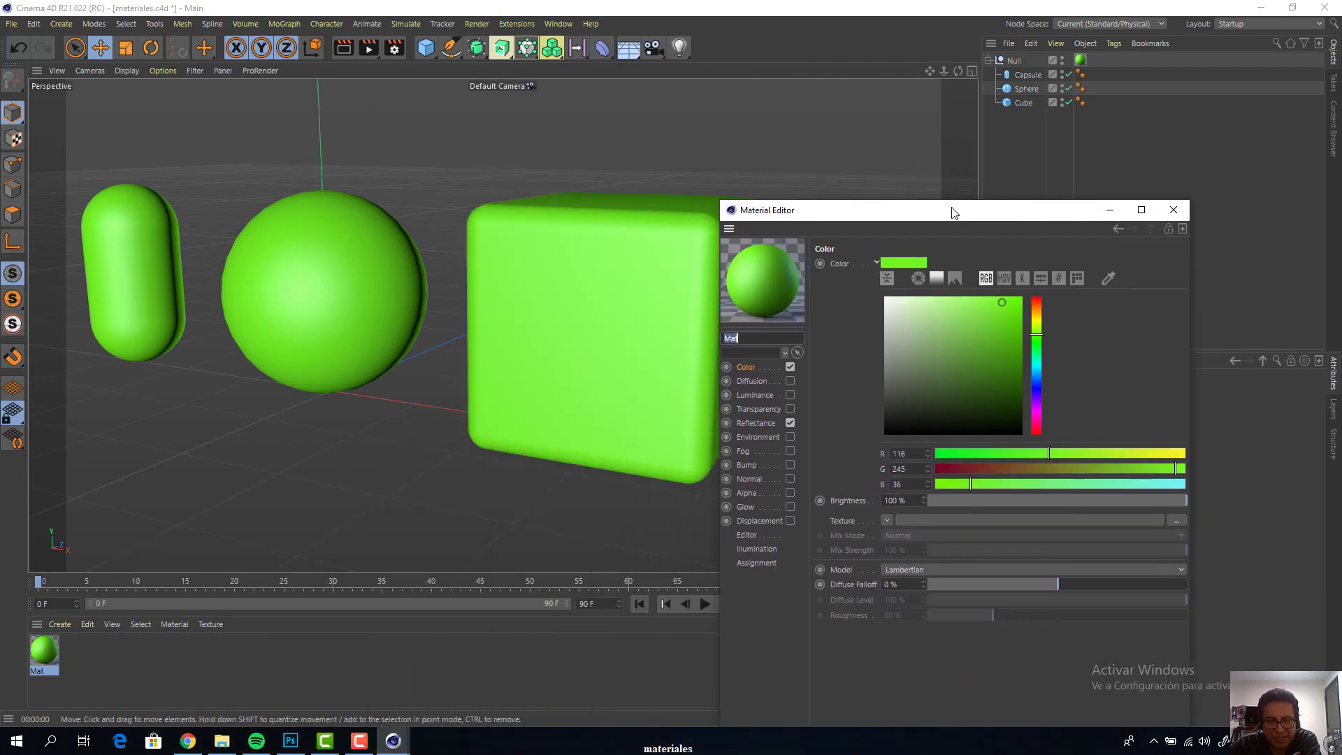
# Preview a render with the material's Reflectance channel disabled, and enable the channel again
pyautogui.click(758, 423)
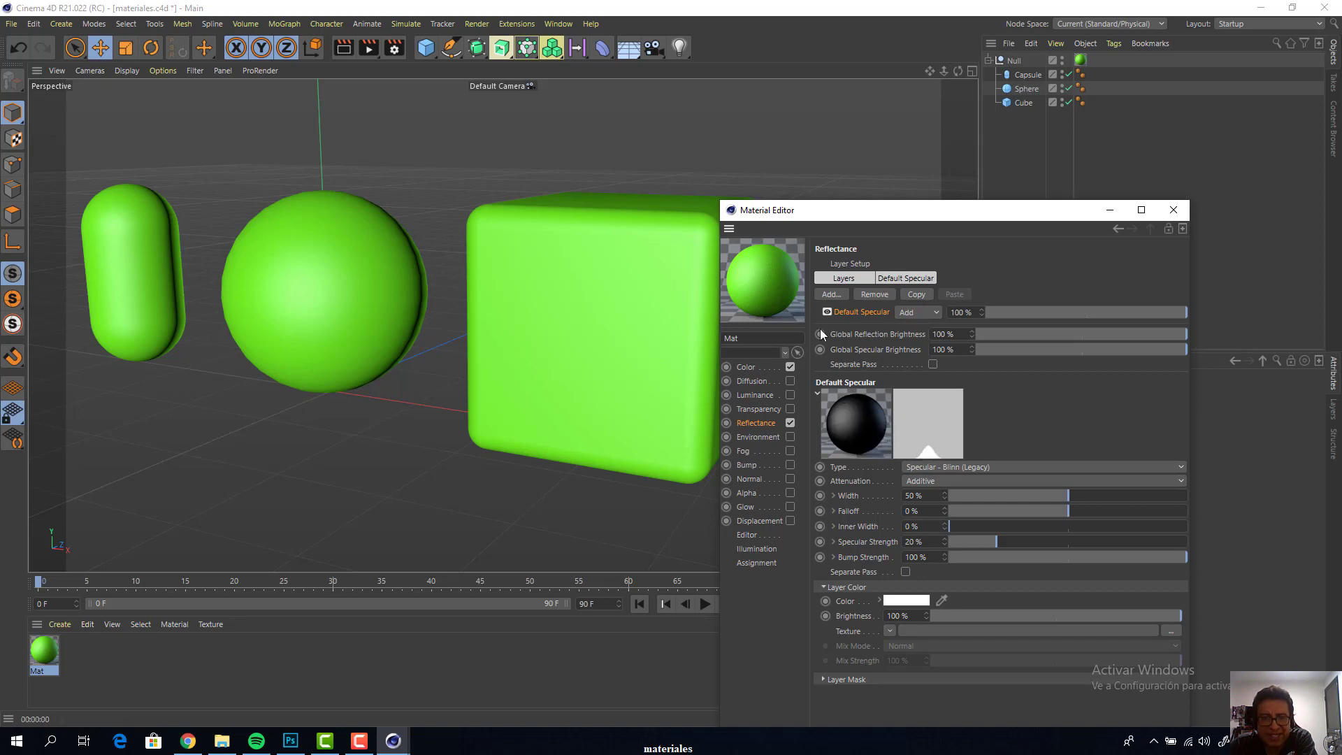
pyautogui.click(790, 422)
pyautogui.hotkey('ctrl', 'r')
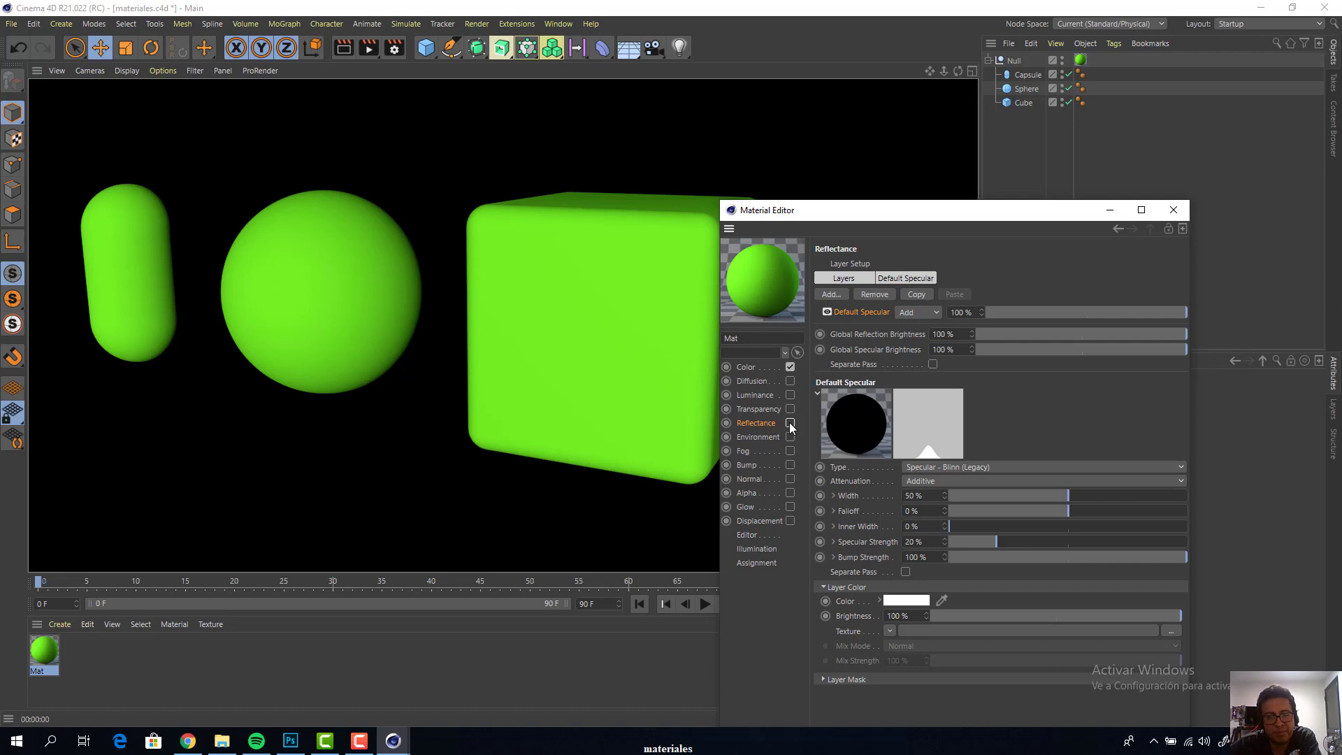
pyautogui.click(790, 422)
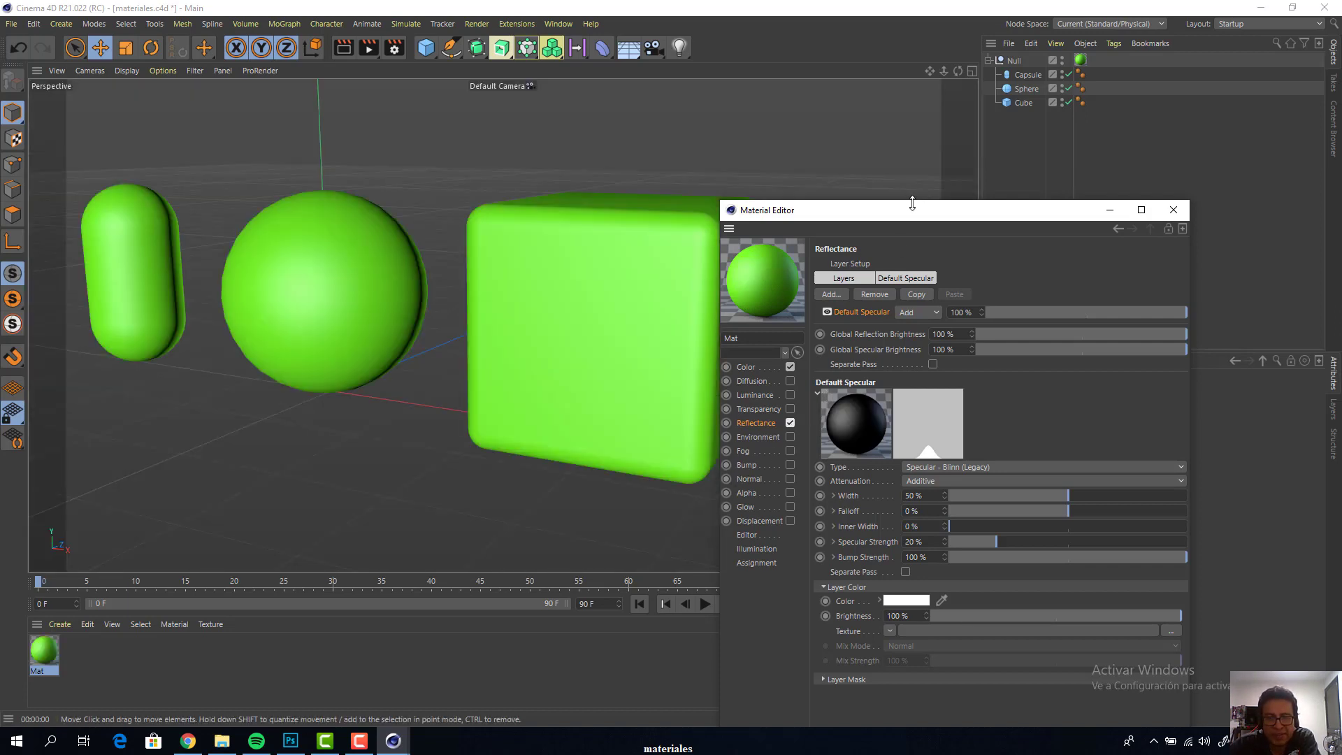
# Add a Ward layer to the material's Reflectance channel and position the Material Editor clear of the three objects
pyautogui.moveTo(911, 208); pyautogui.dragTo(1042, 103)
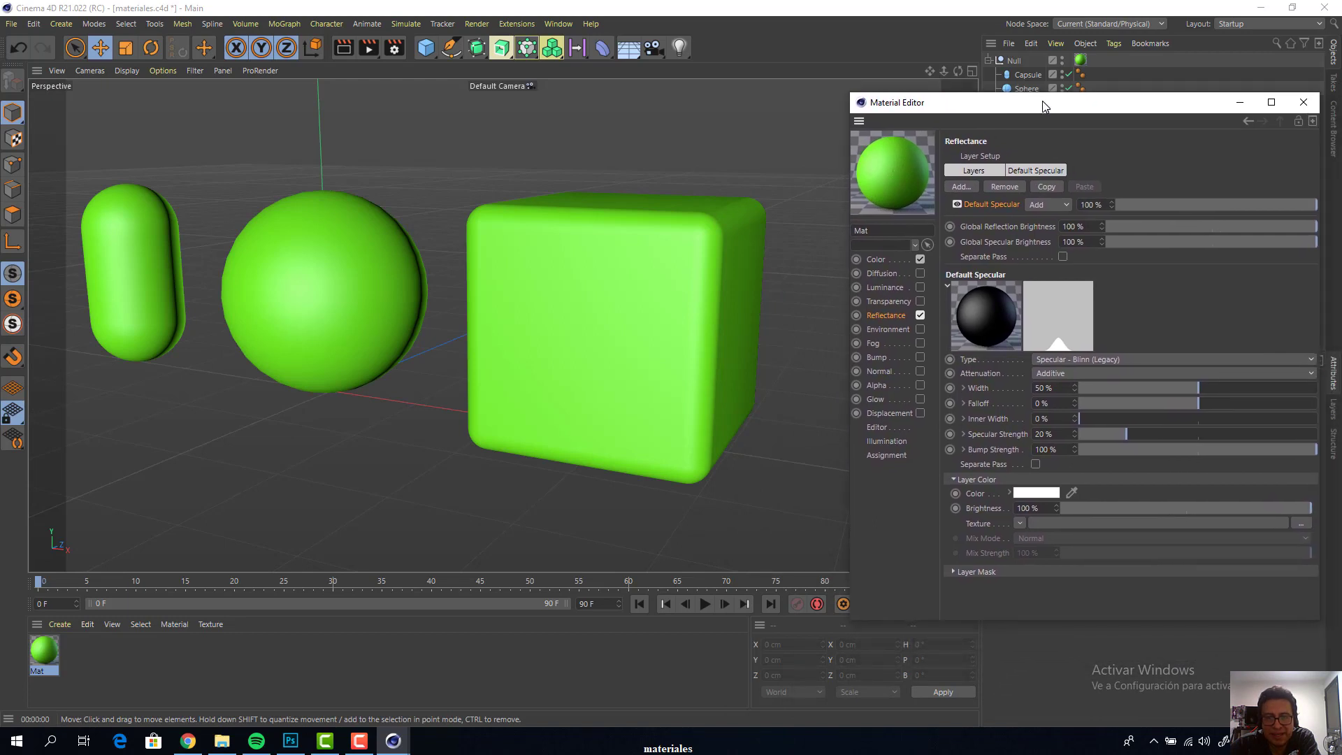
pyautogui.click(960, 187)
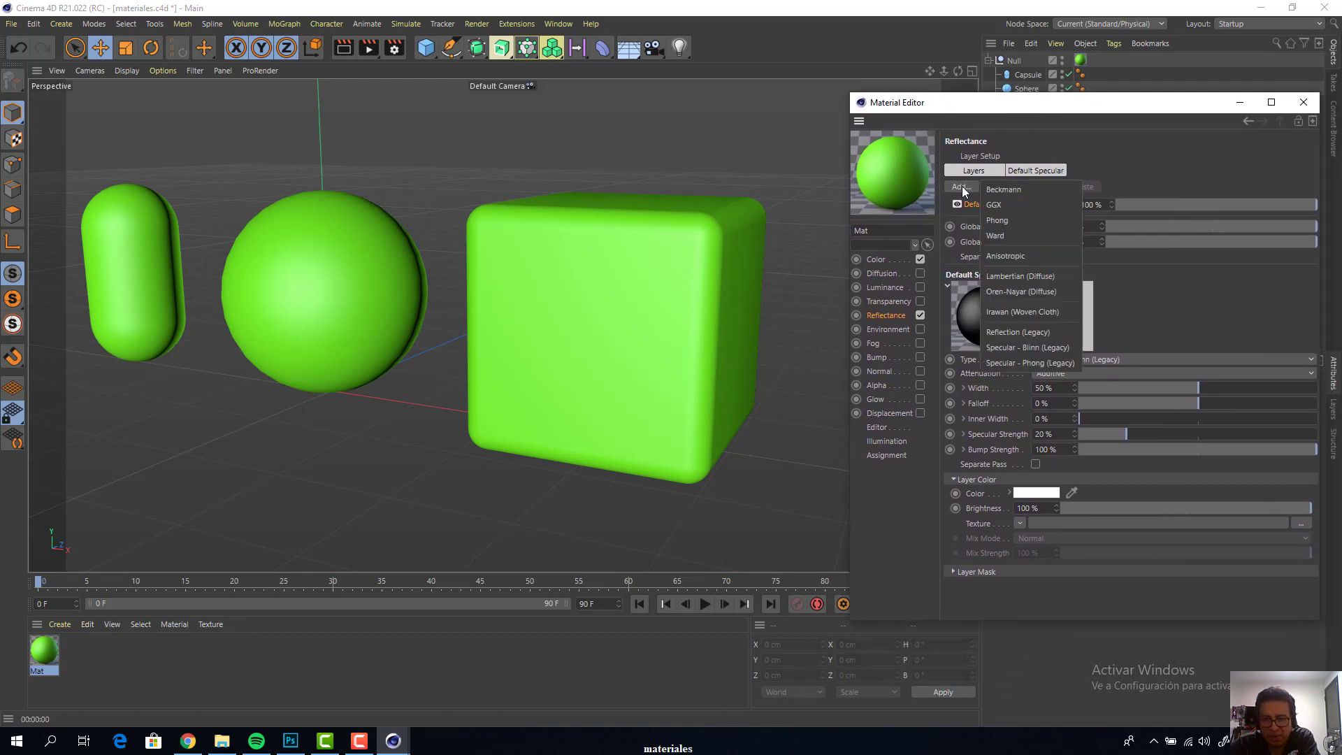
pyautogui.click(1018, 236)
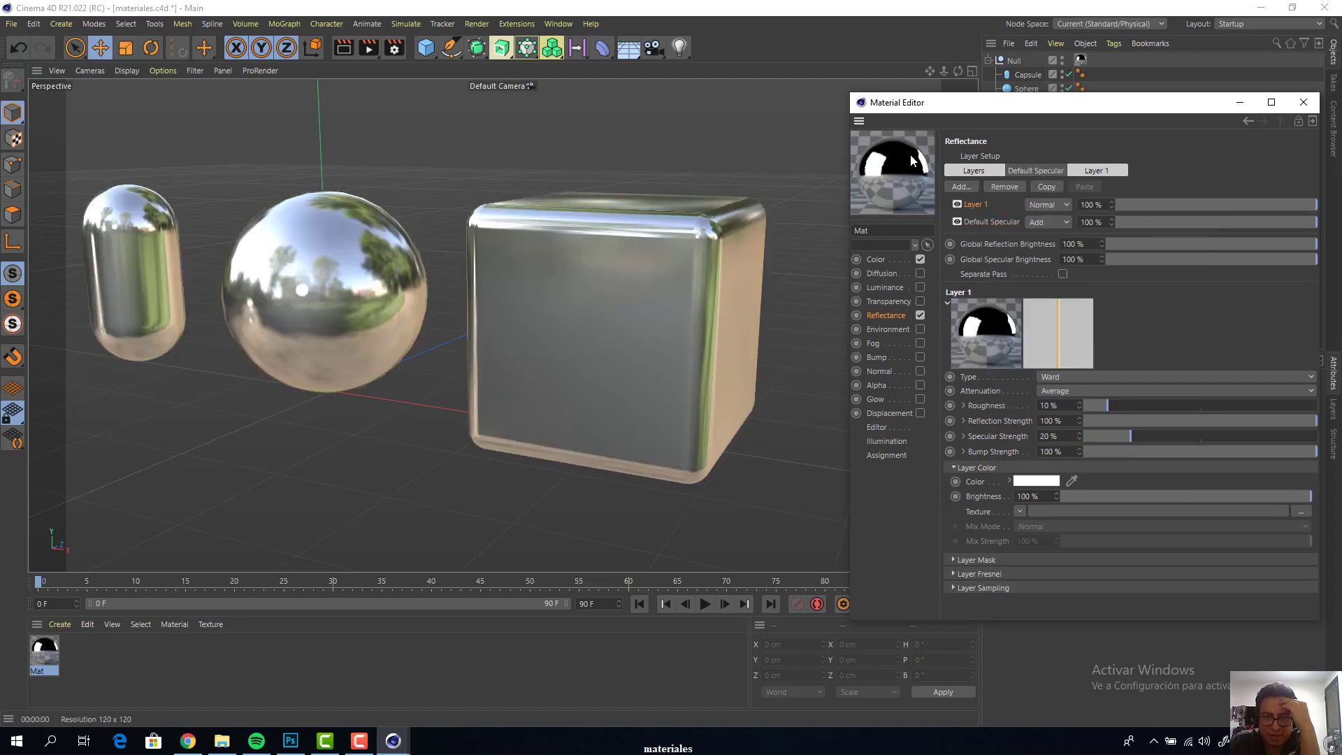
pyautogui.moveTo(930, 106); pyautogui.dragTo(904, 140)
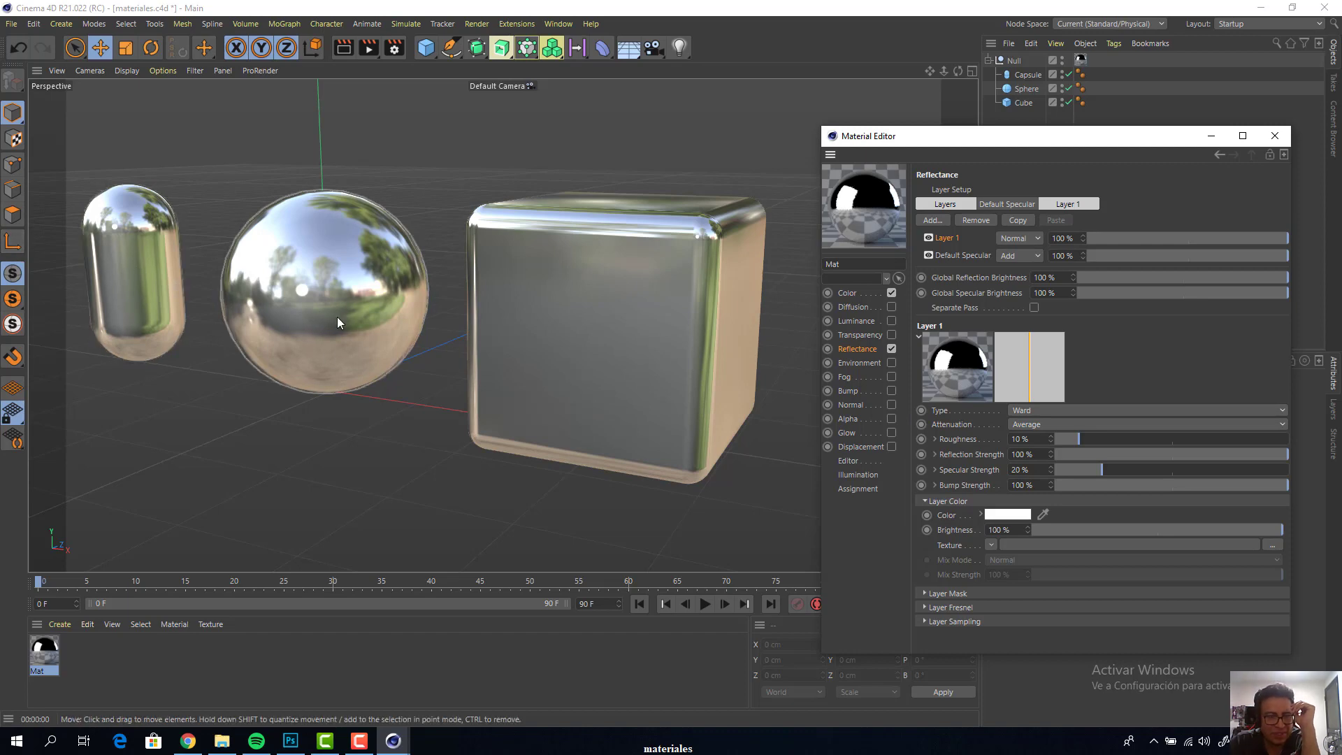
pyautogui.moveTo(943, 135); pyautogui.dragTo(869, 161)
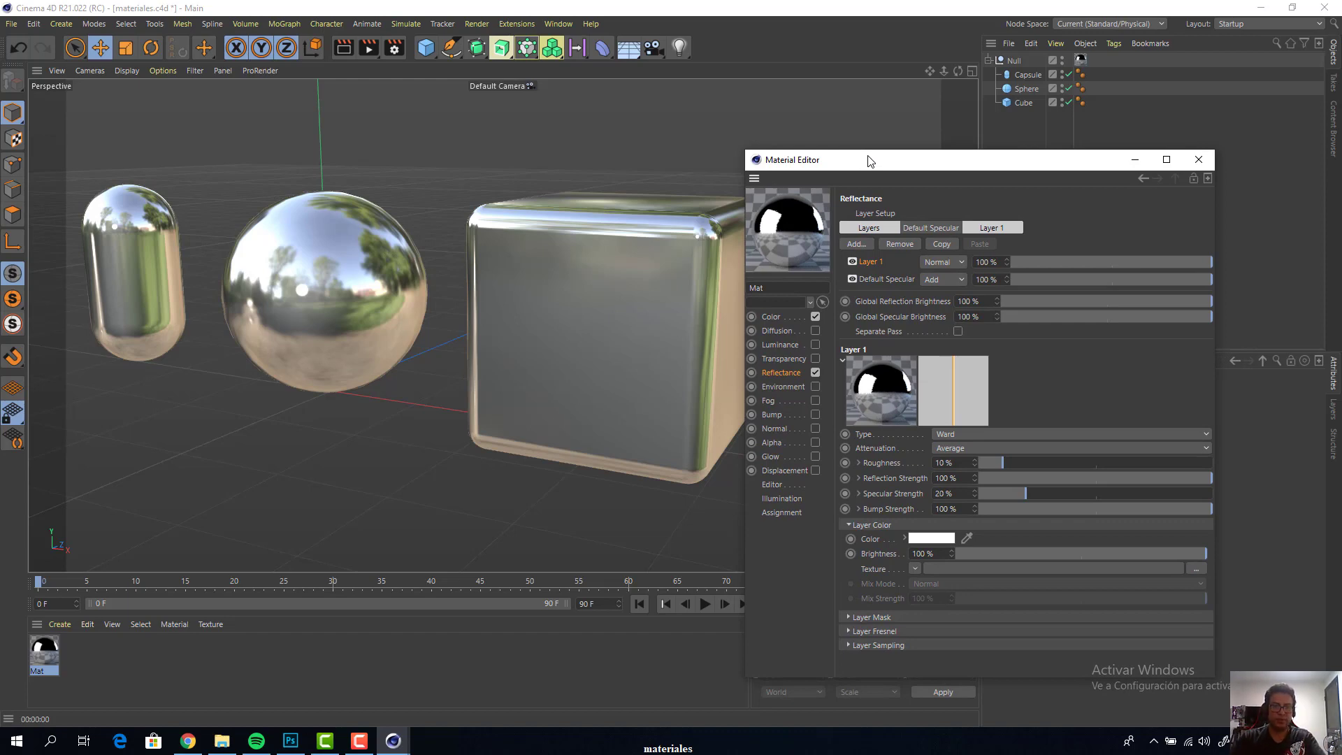
pyautogui.moveTo(883, 169); pyautogui.dragTo(970, 218)
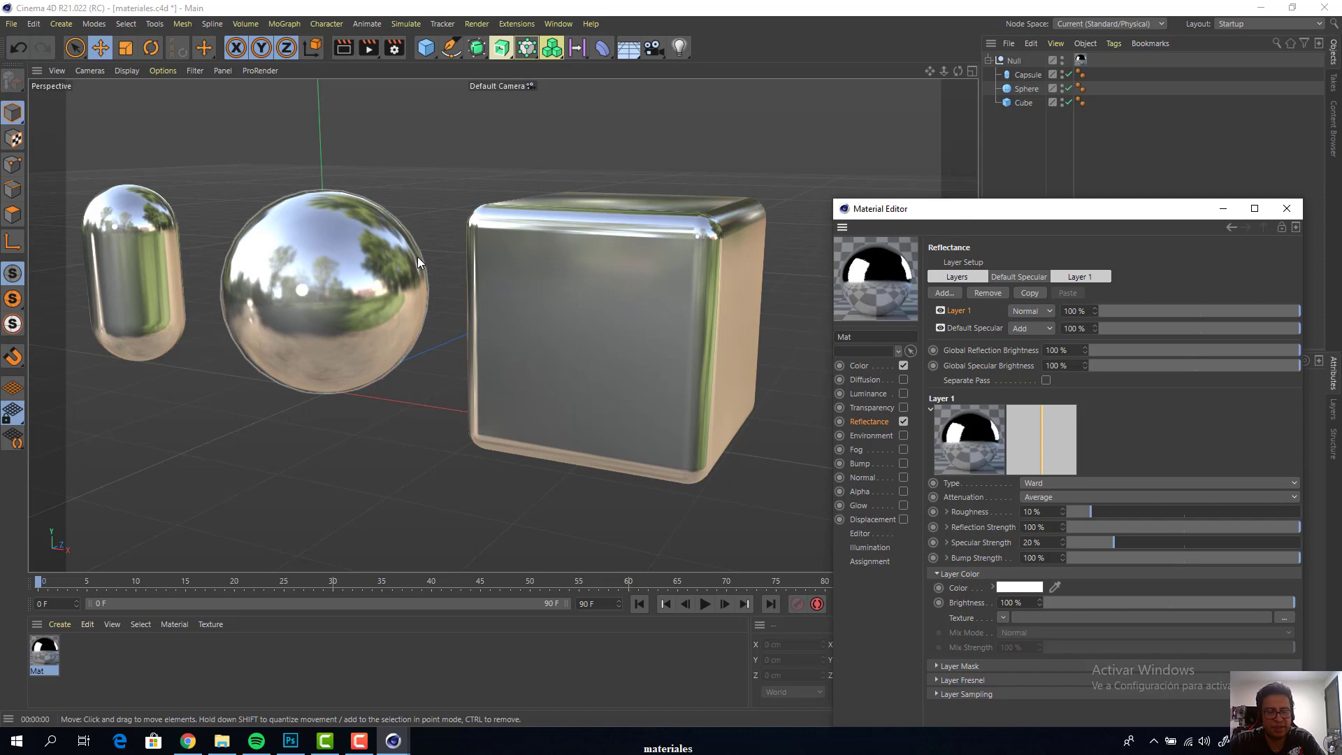
# Render the reflective objects to the Picture Viewer and move its window away from the perspective view
pyautogui.hotkey('shift', 'r')
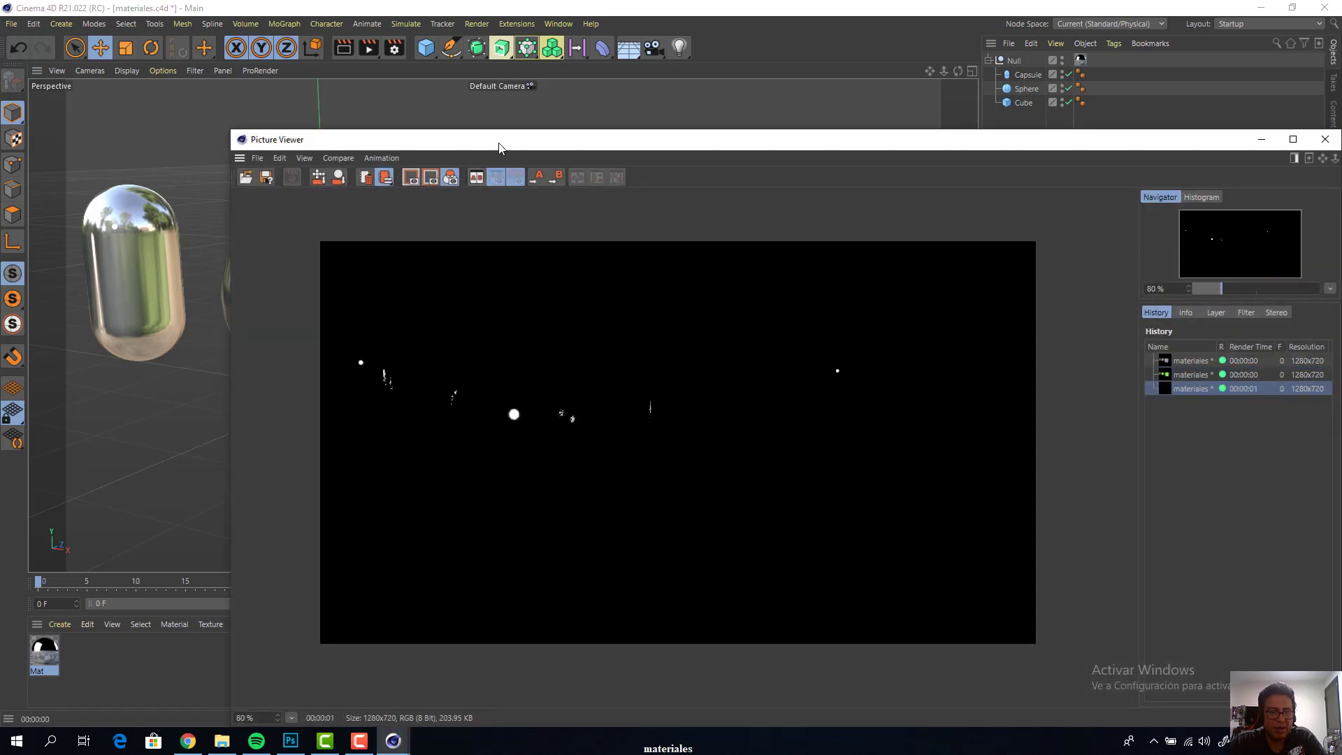
pyautogui.moveTo(498, 143); pyautogui.dragTo(568, 88)
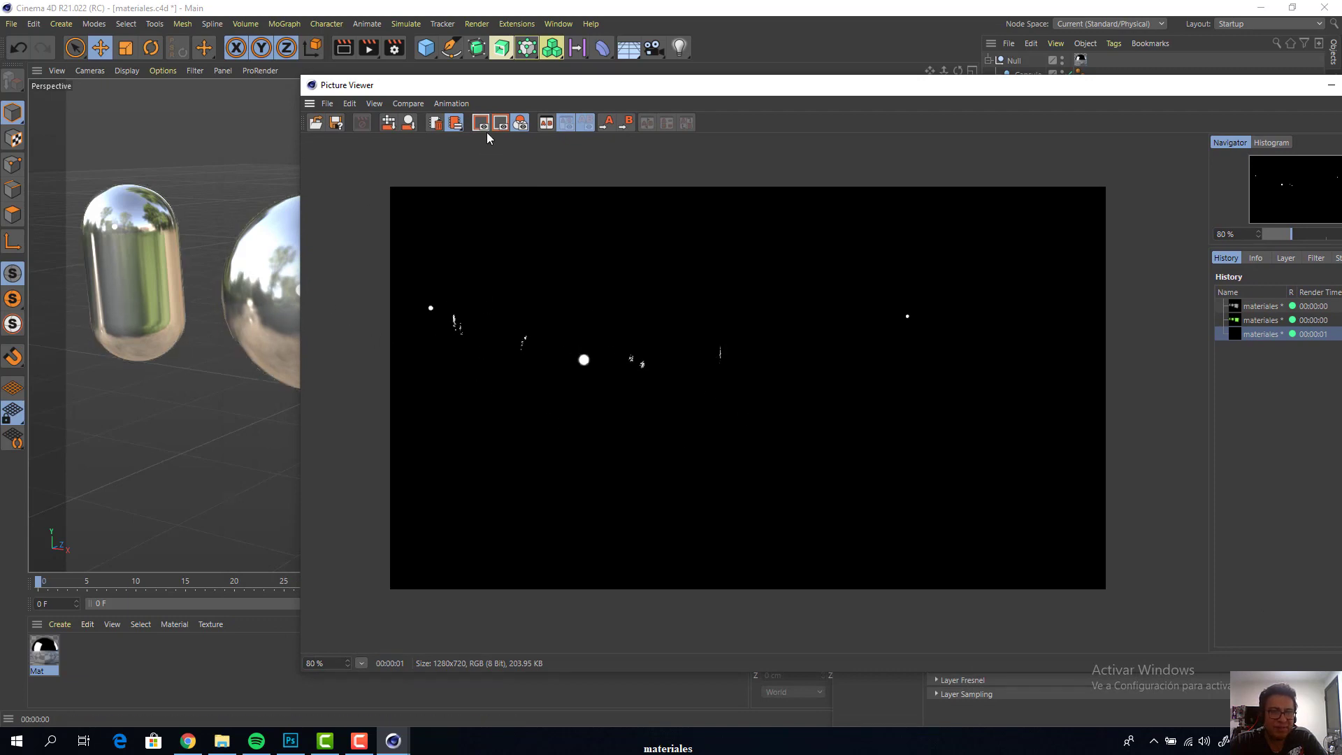
pyautogui.moveTo(509, 94); pyautogui.dragTo(775, 77)
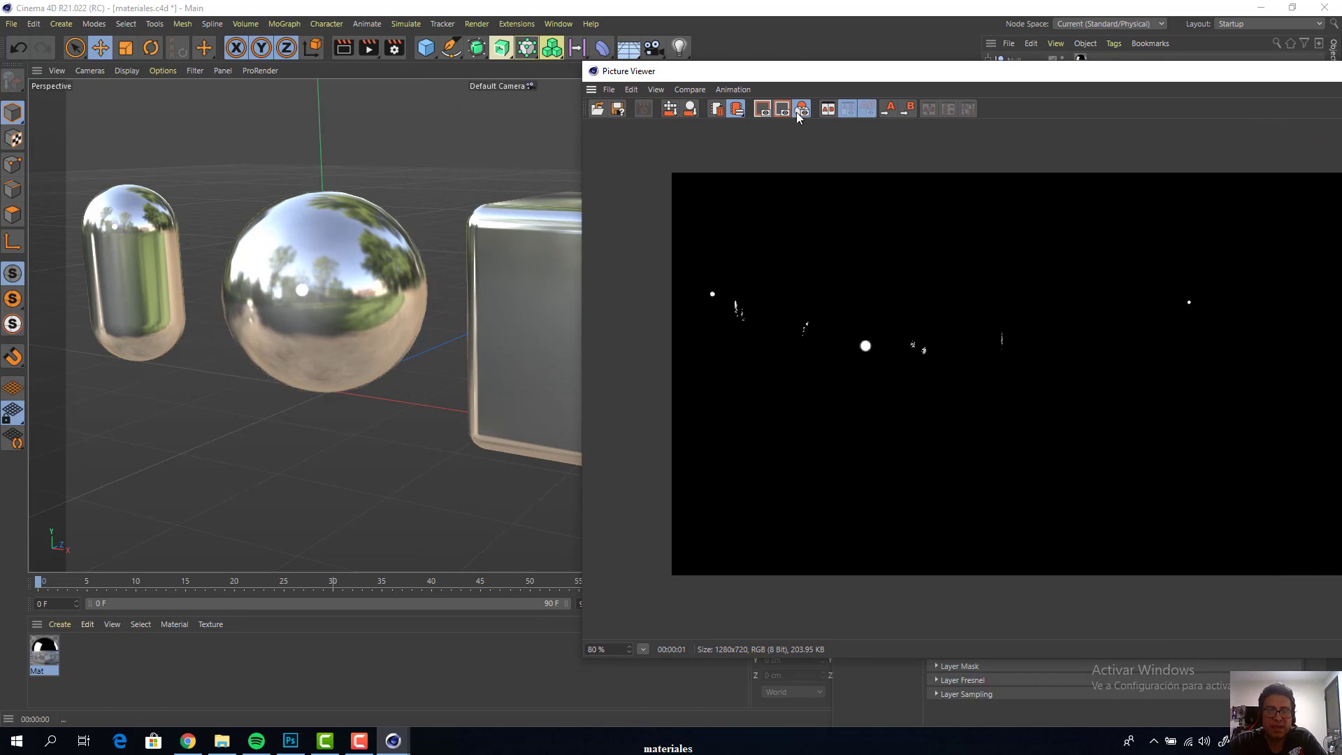
pyautogui.moveTo(796, 78); pyautogui.dragTo(798, 400)
# Preview a render of the reflective material in the perspective view and compare it with the Picture Viewer image
pyautogui.click(1034, 143)
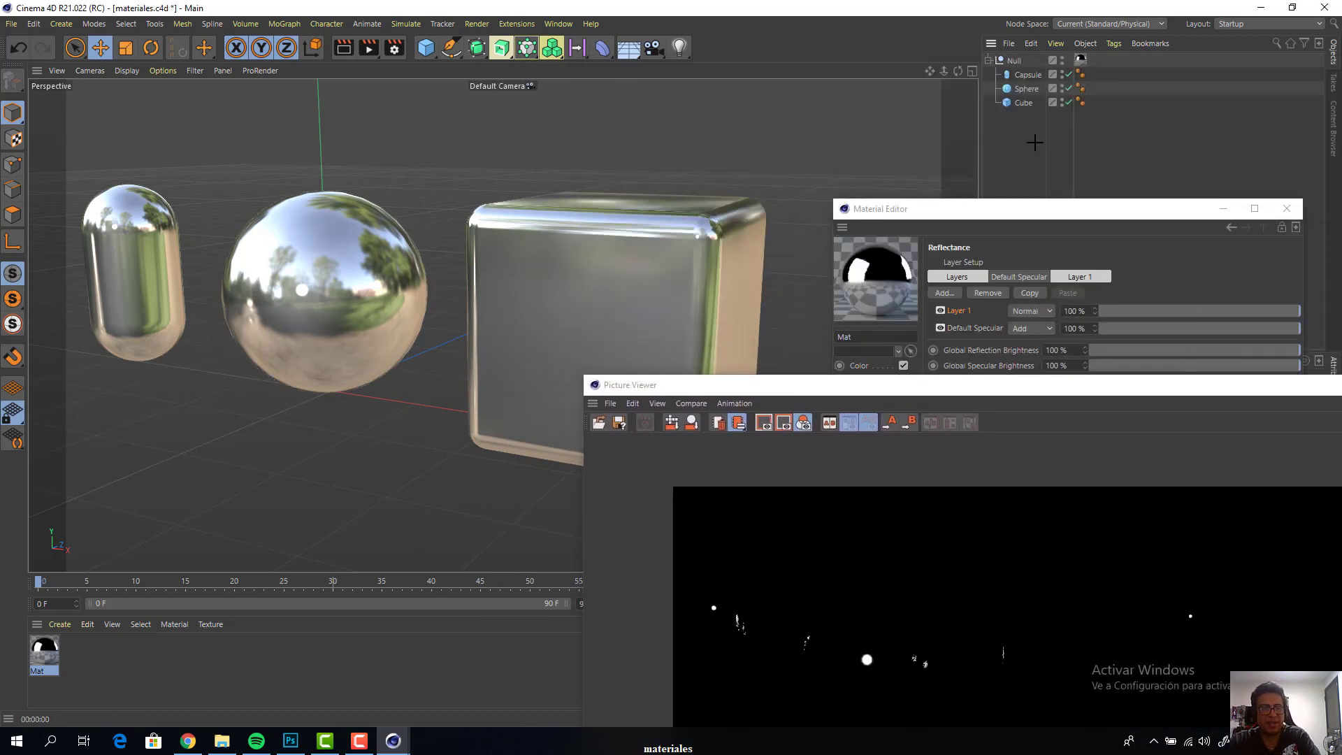
pyautogui.hotkey('ctrl', 'r')
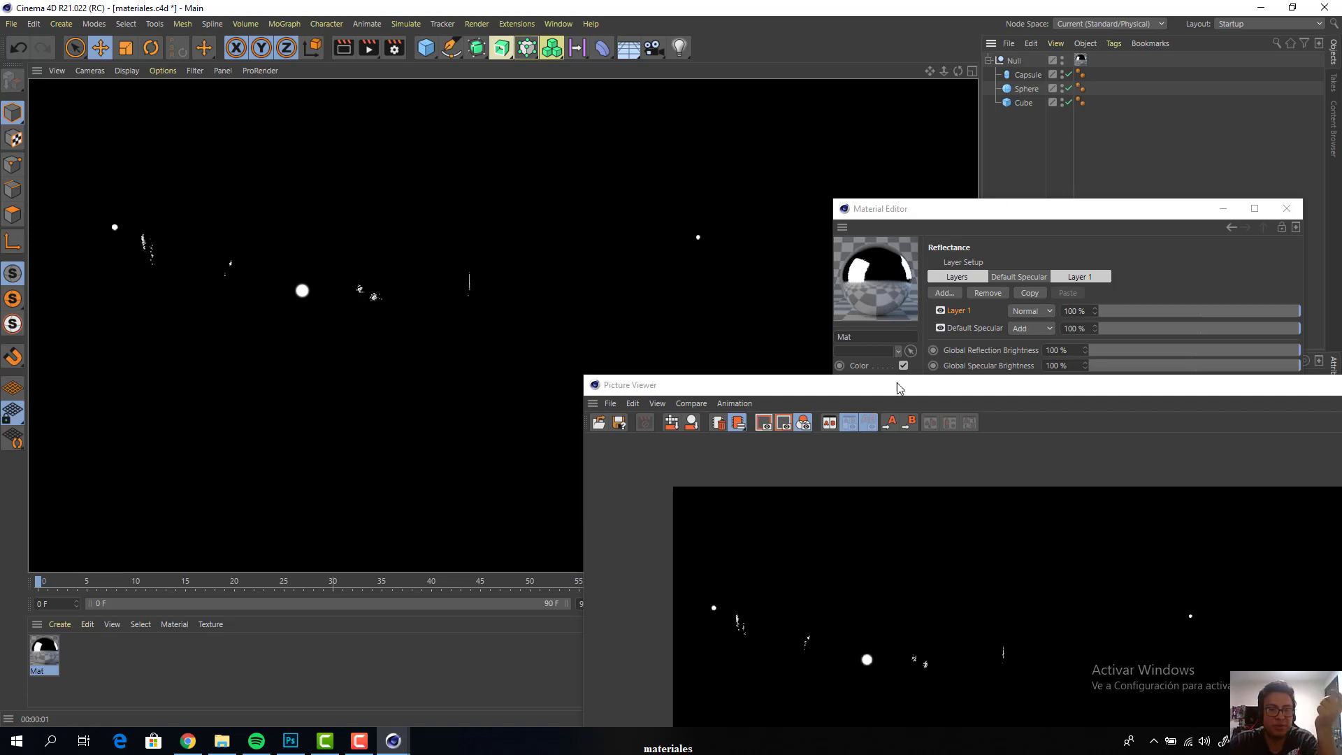
pyautogui.click(483, 243)
pyautogui.moveTo(759, 393); pyautogui.dragTo(321, 171)
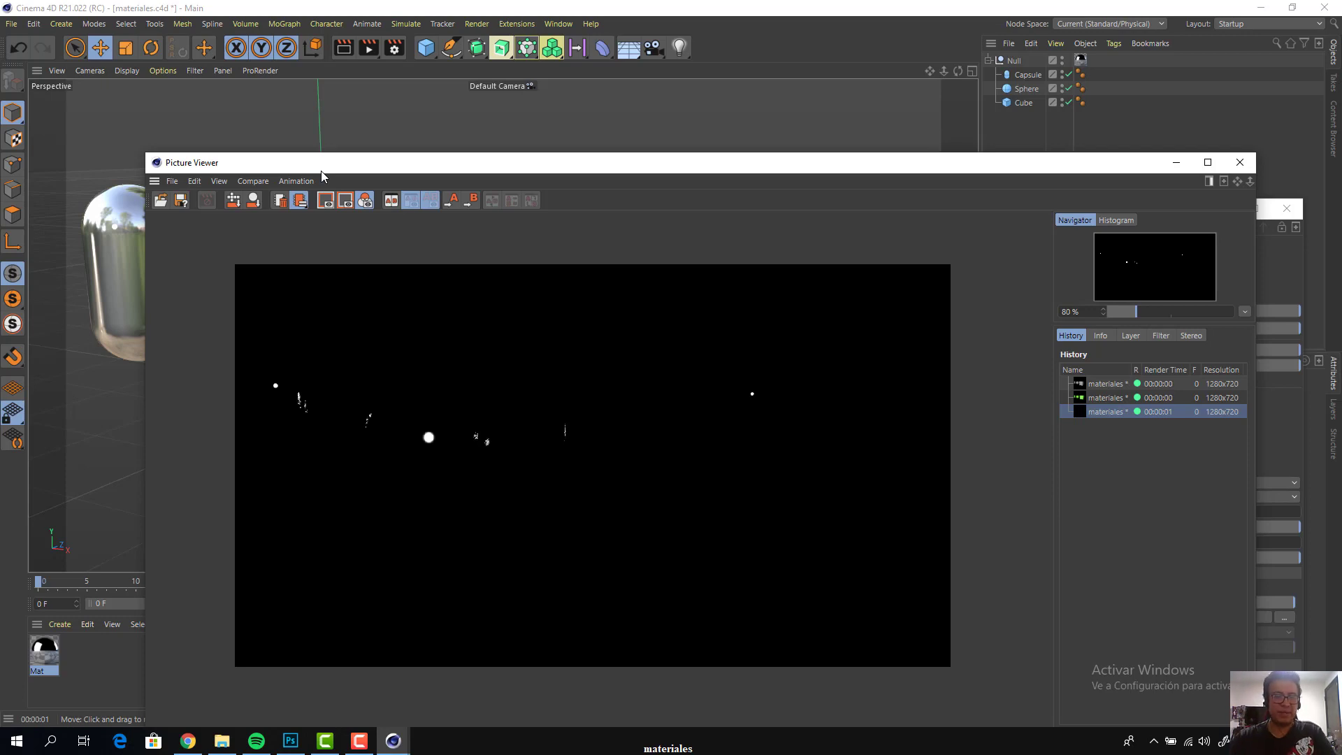
pyautogui.moveTo(325, 166); pyautogui.dragTo(600, 205)
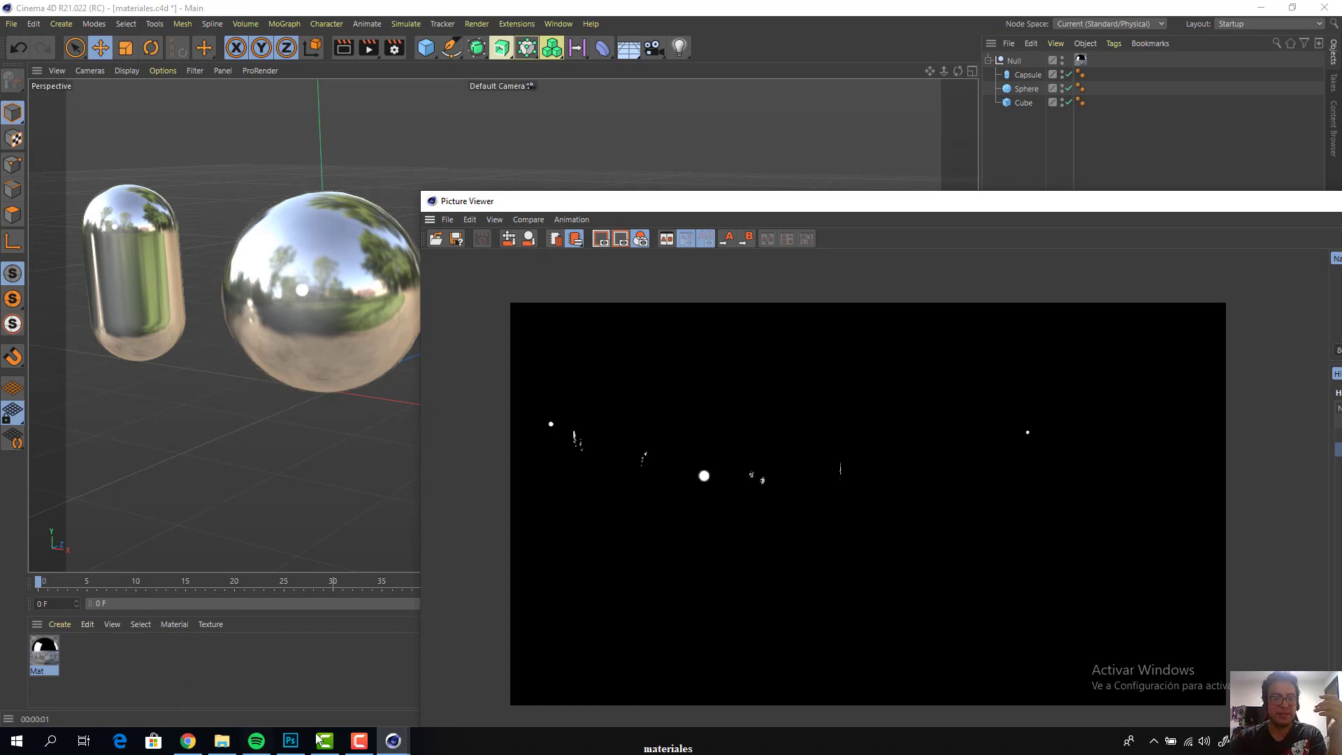
# Close the Picture Viewer and move the Material Editor aside to uncover the perspective view
pyautogui.click(357, 743)
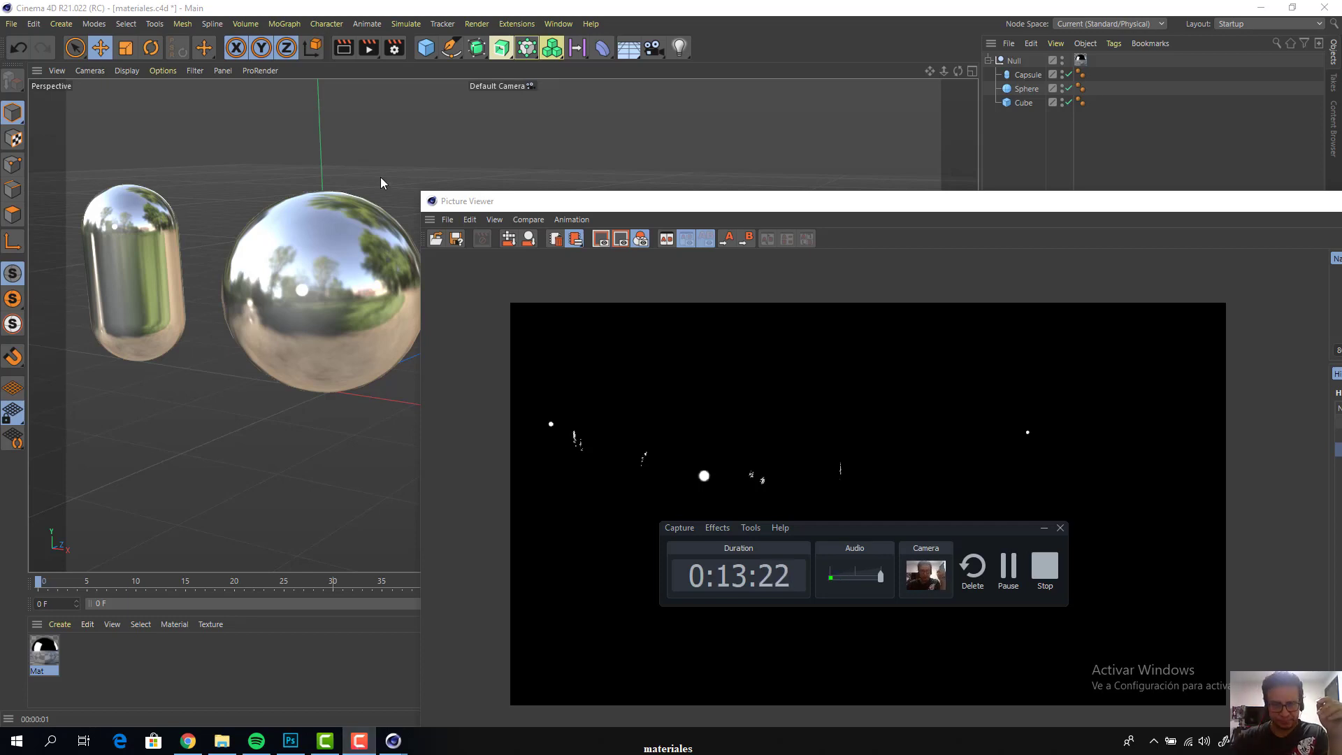
pyautogui.moveTo(752, 200); pyautogui.dragTo(326, 239)
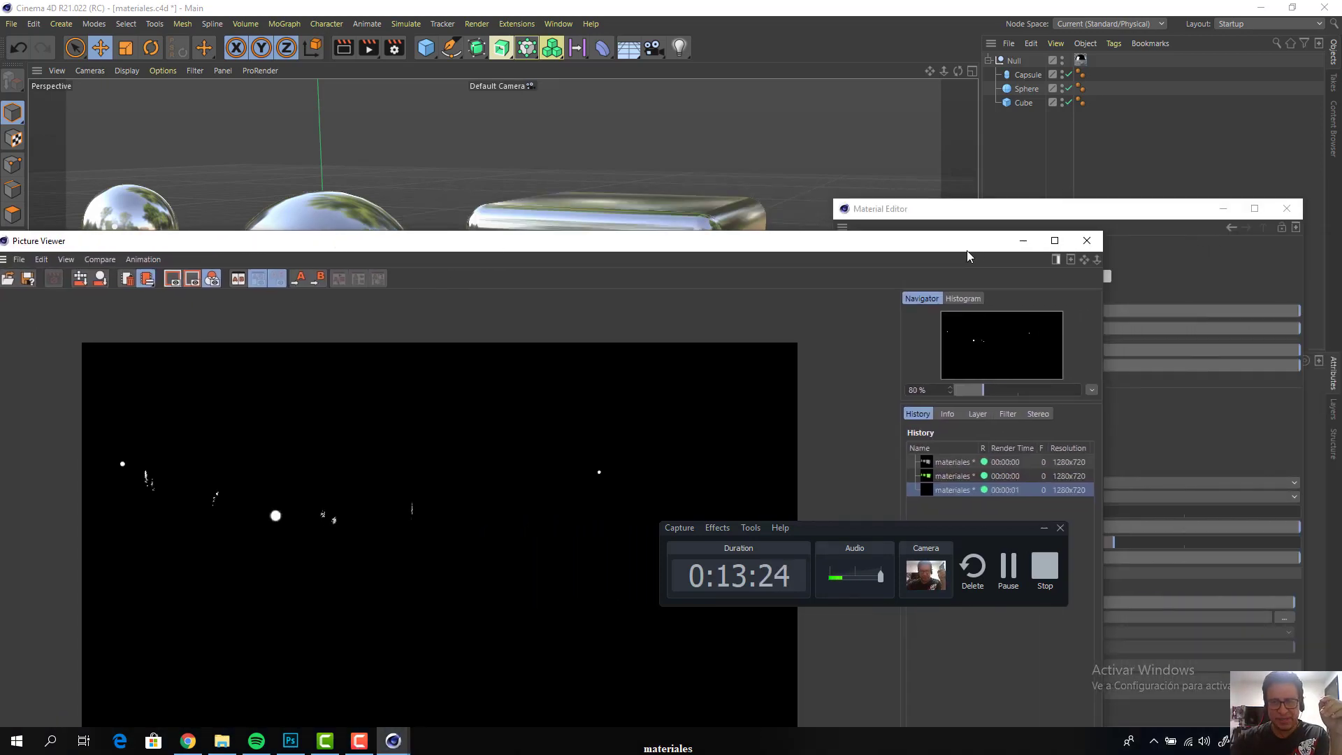
pyautogui.click(1081, 244)
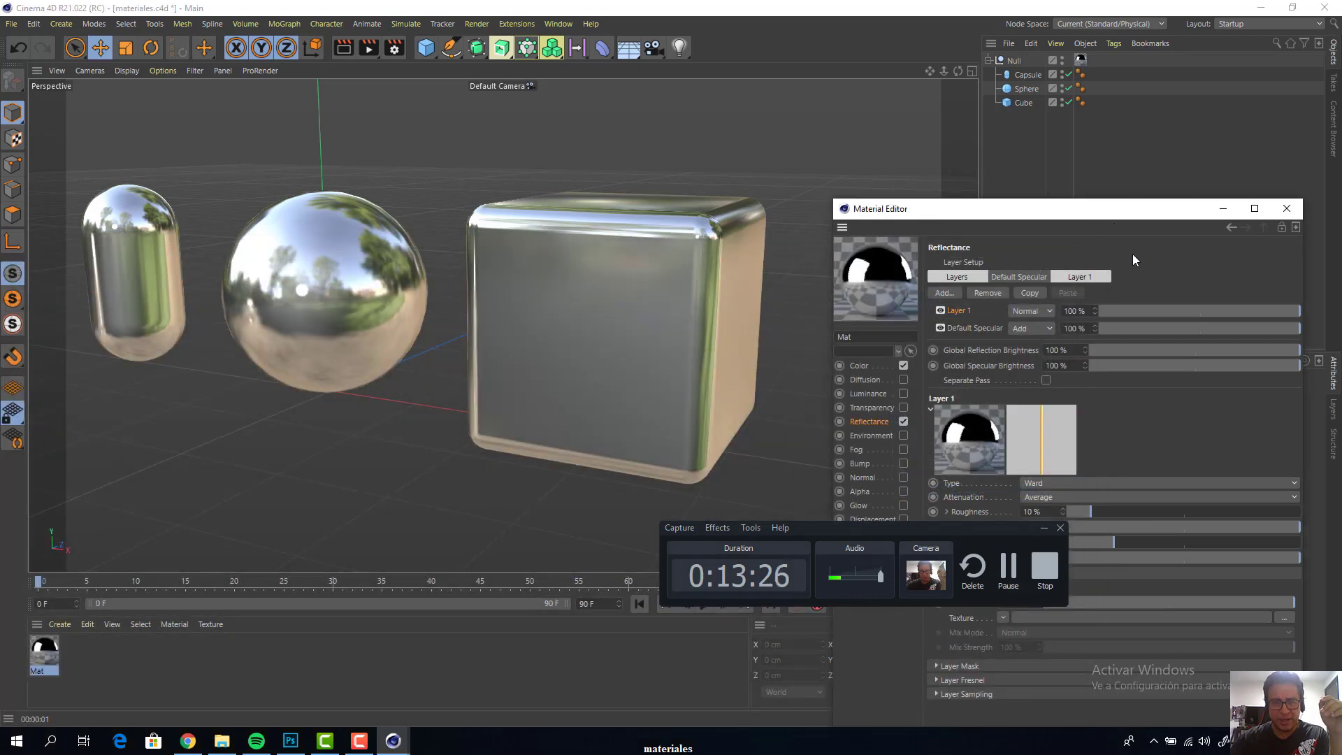
pyautogui.moveTo(969, 209); pyautogui.dragTo(1088, 270)
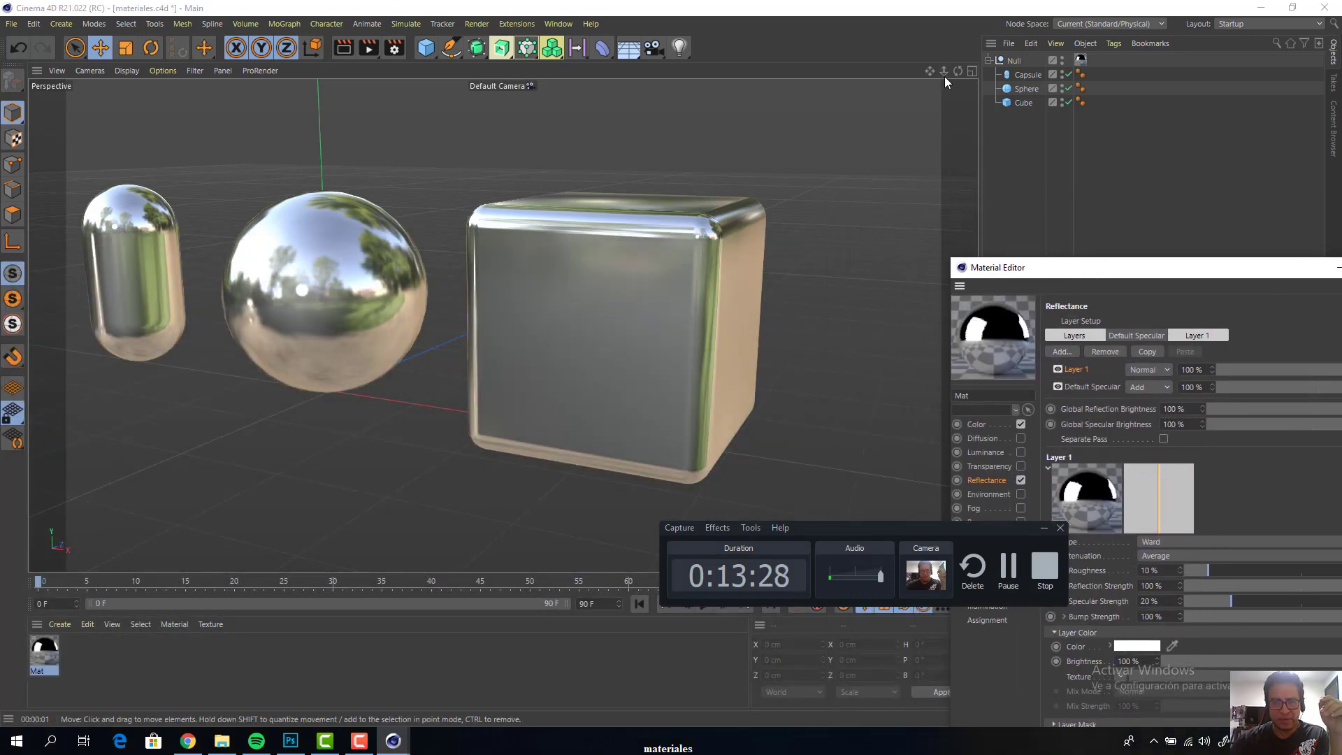
# Add a plane to the scene and raise it above the objects to a Y position of about 233 cm
pyautogui.moveTo(944, 72); pyautogui.dragTo(916, 76)
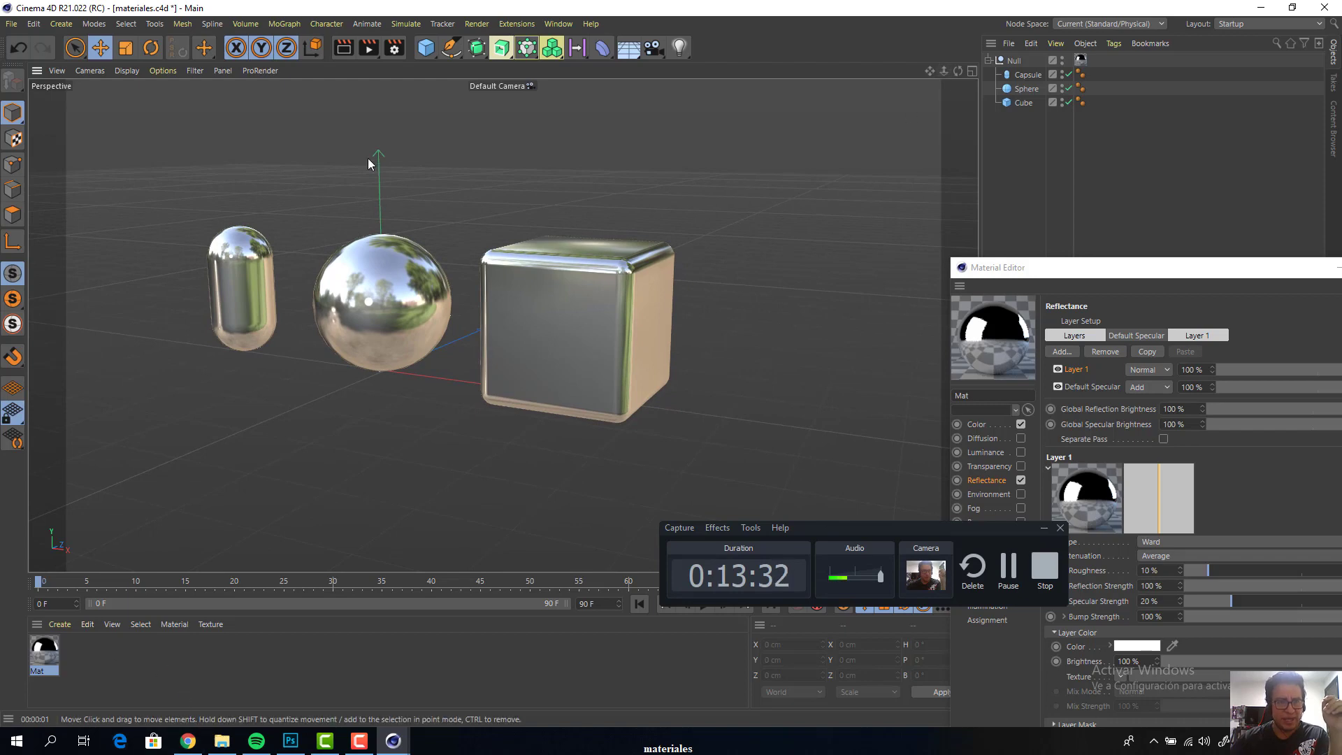
pyautogui.moveTo(425, 52); pyautogui.dragTo(520, 102)
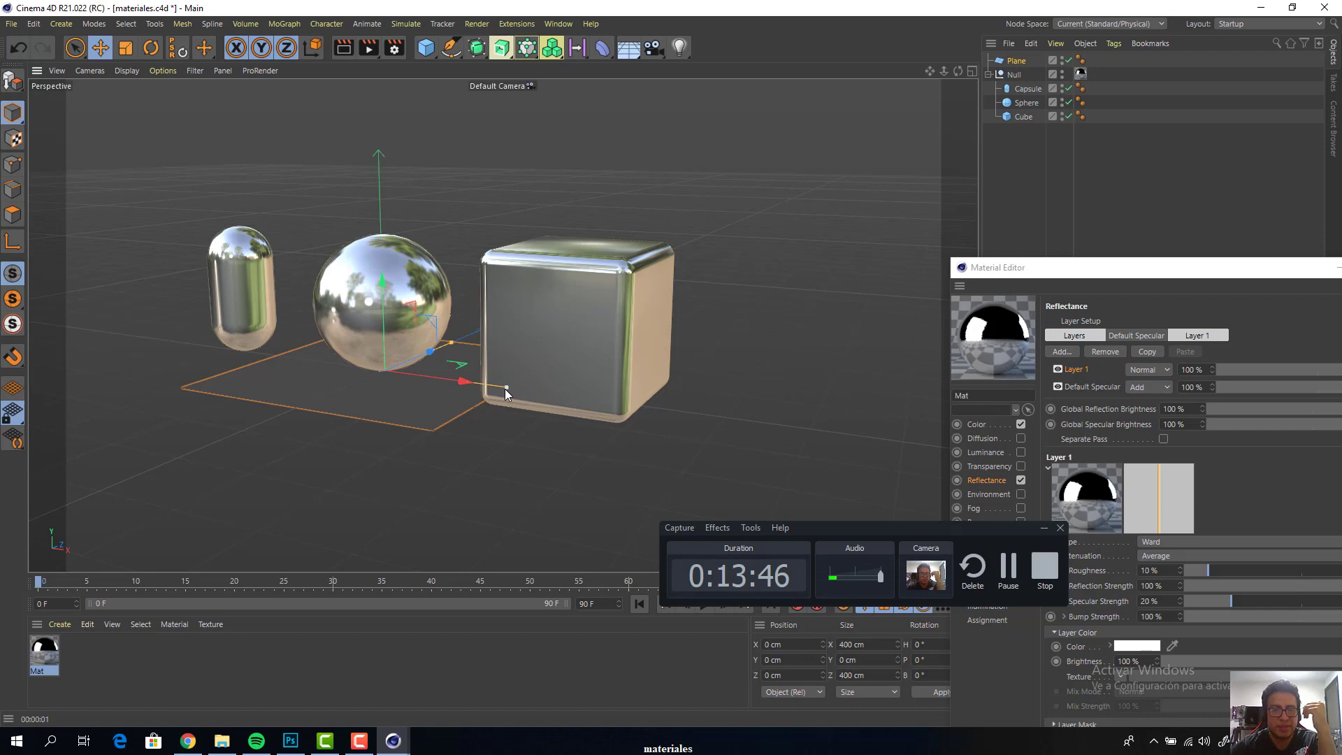
pyautogui.click(973, 71)
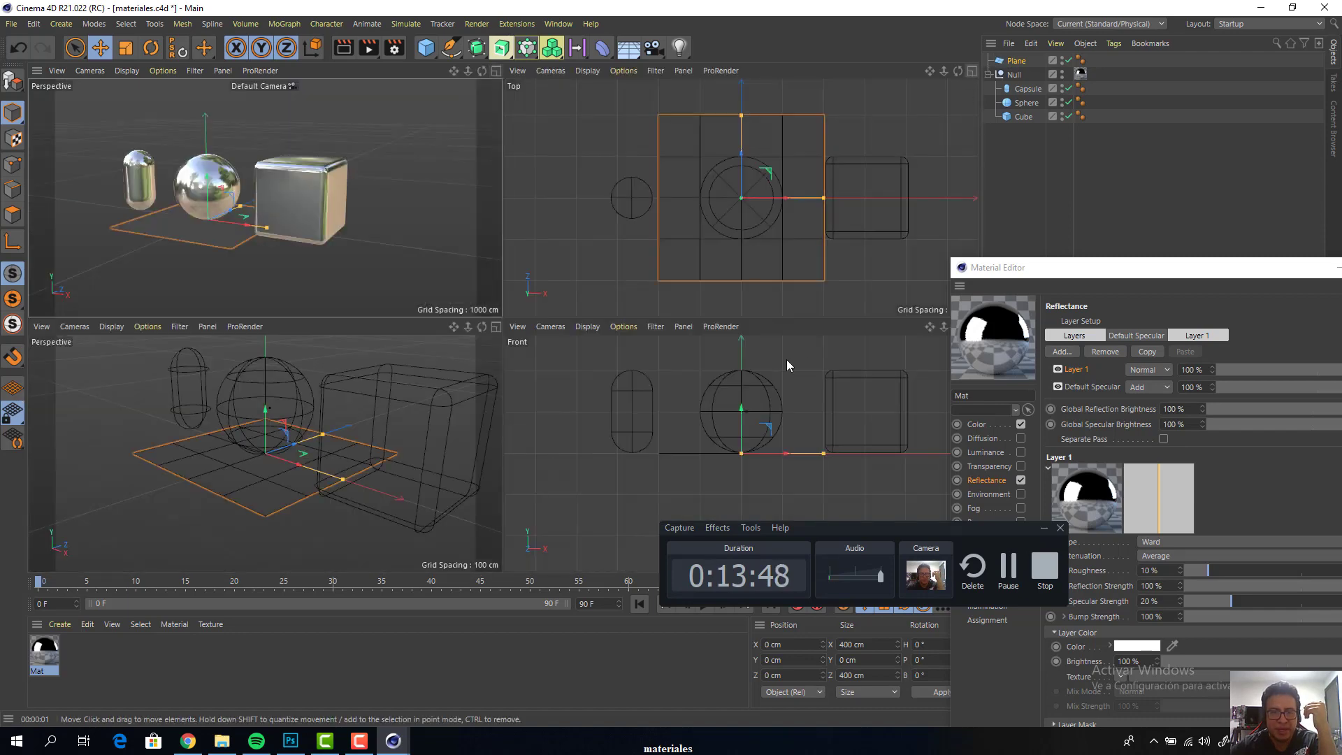
pyautogui.moveTo(743, 423)
pyautogui.mouseDown()
pyautogui.moveTo(742, 328)
pyautogui.moveTo(740, 421)
pyautogui.mouseUp()
pyautogui.moveTo(1005, 267); pyautogui.dragTo(1082, 325)
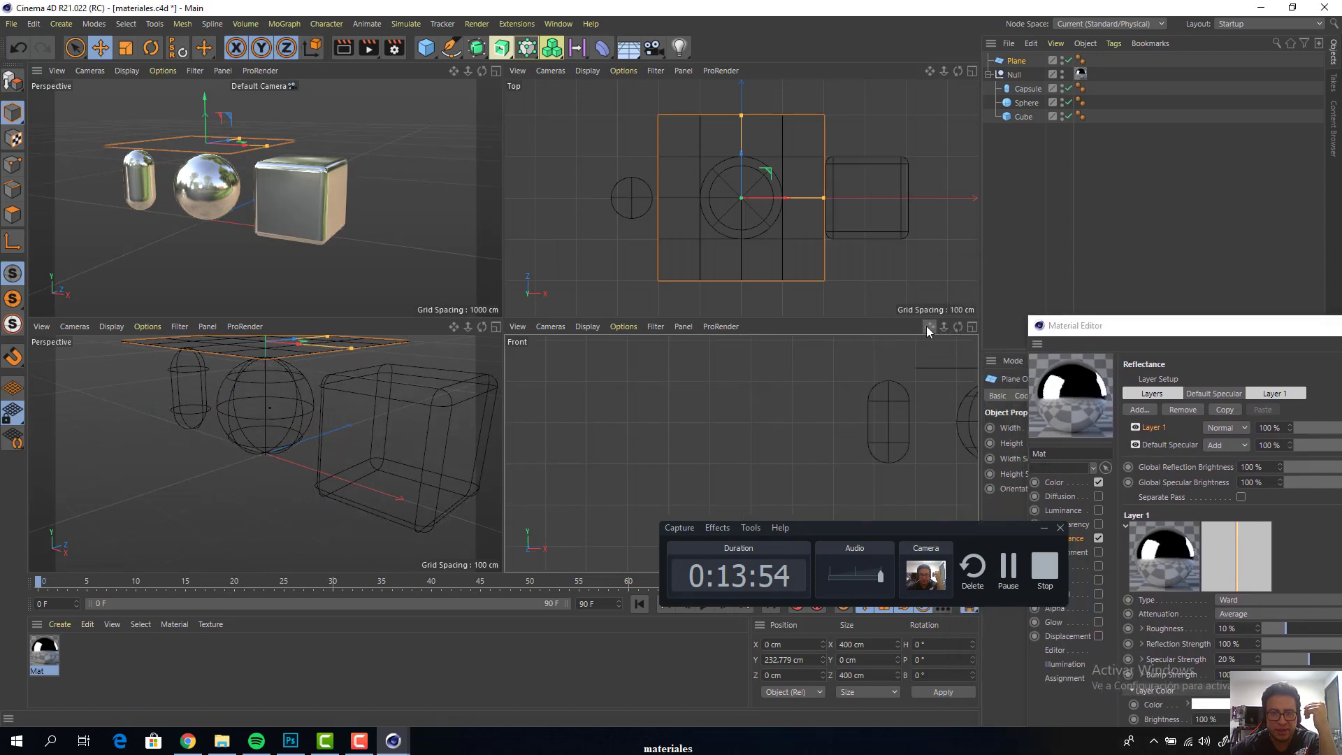
# Enlarge the plane to about 1069 cm in X and 647 cm in Z so it spans all three objects
pyautogui.moveTo(928, 326); pyautogui.dragTo(839, 467)
pyautogui.moveTo(742, 453); pyautogui.dragTo(719, 402)
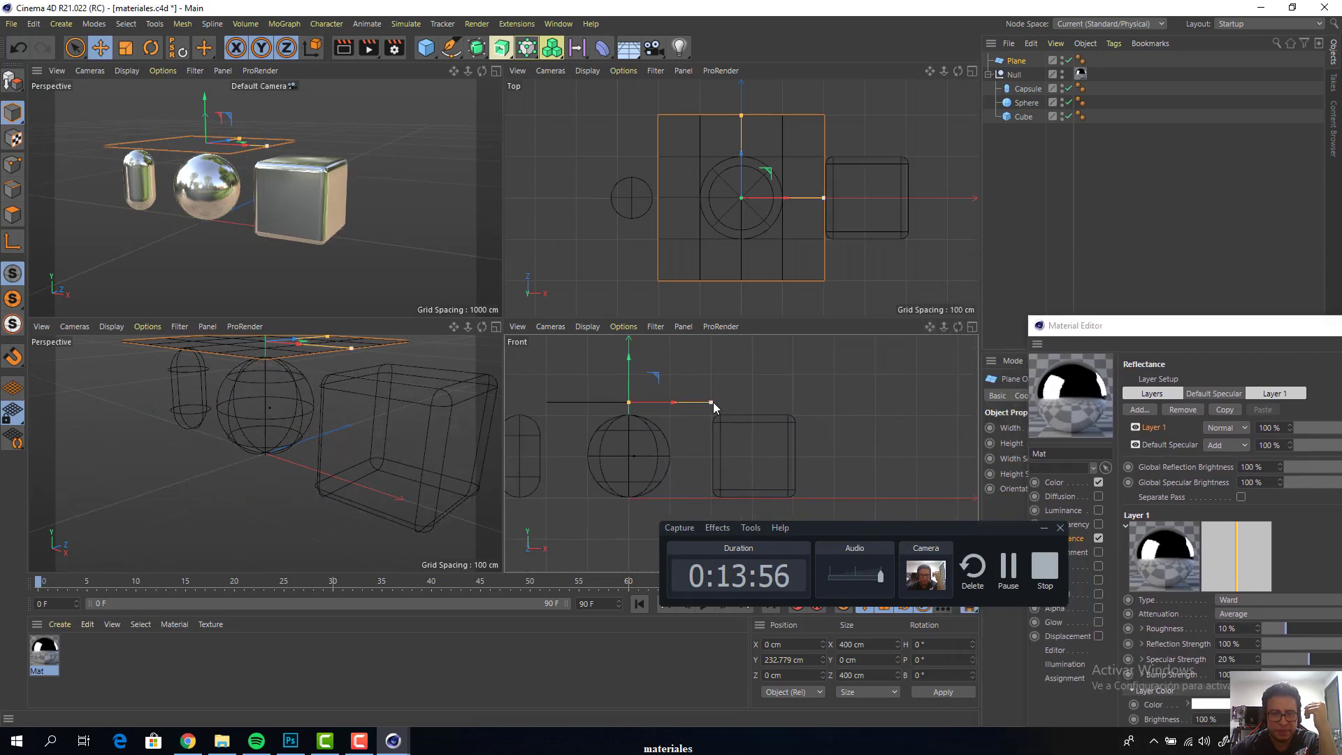
pyautogui.moveTo(824, 199); pyautogui.dragTo(962, 198)
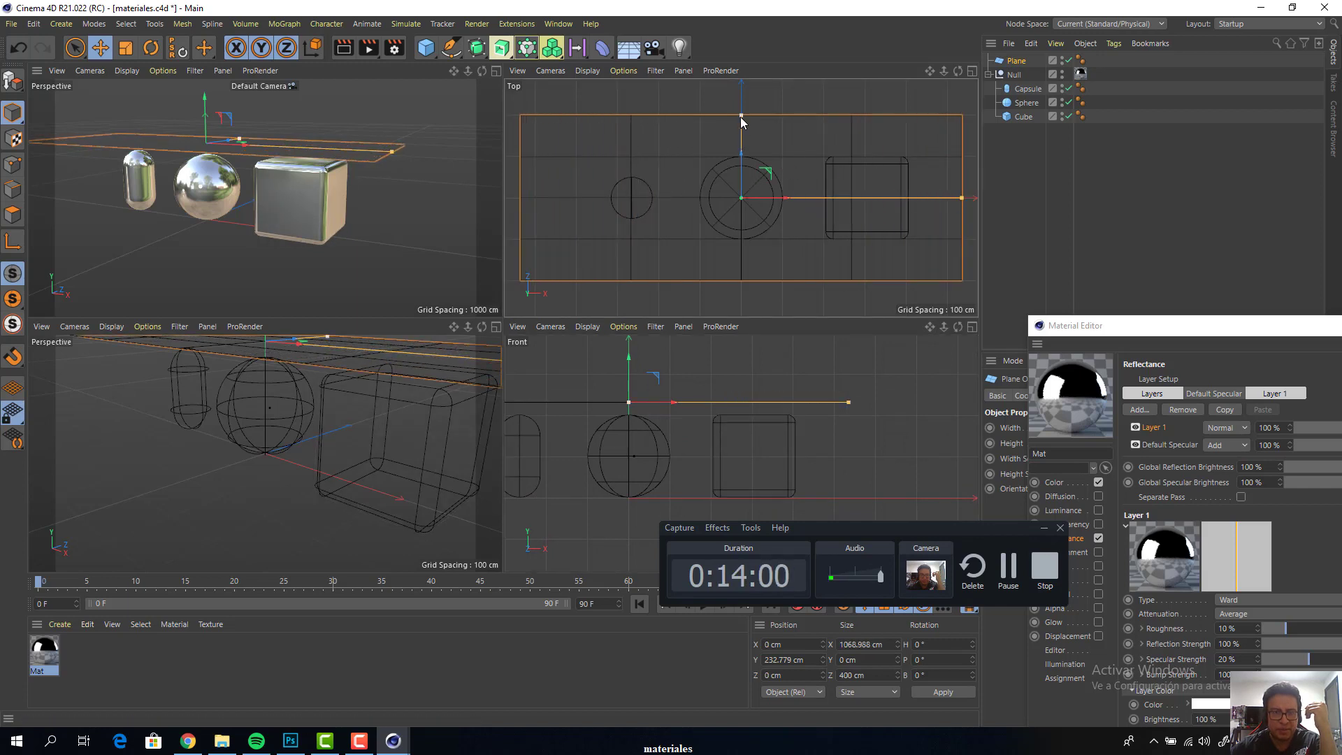
pyautogui.moveTo(743, 114); pyautogui.dragTo(744, 63)
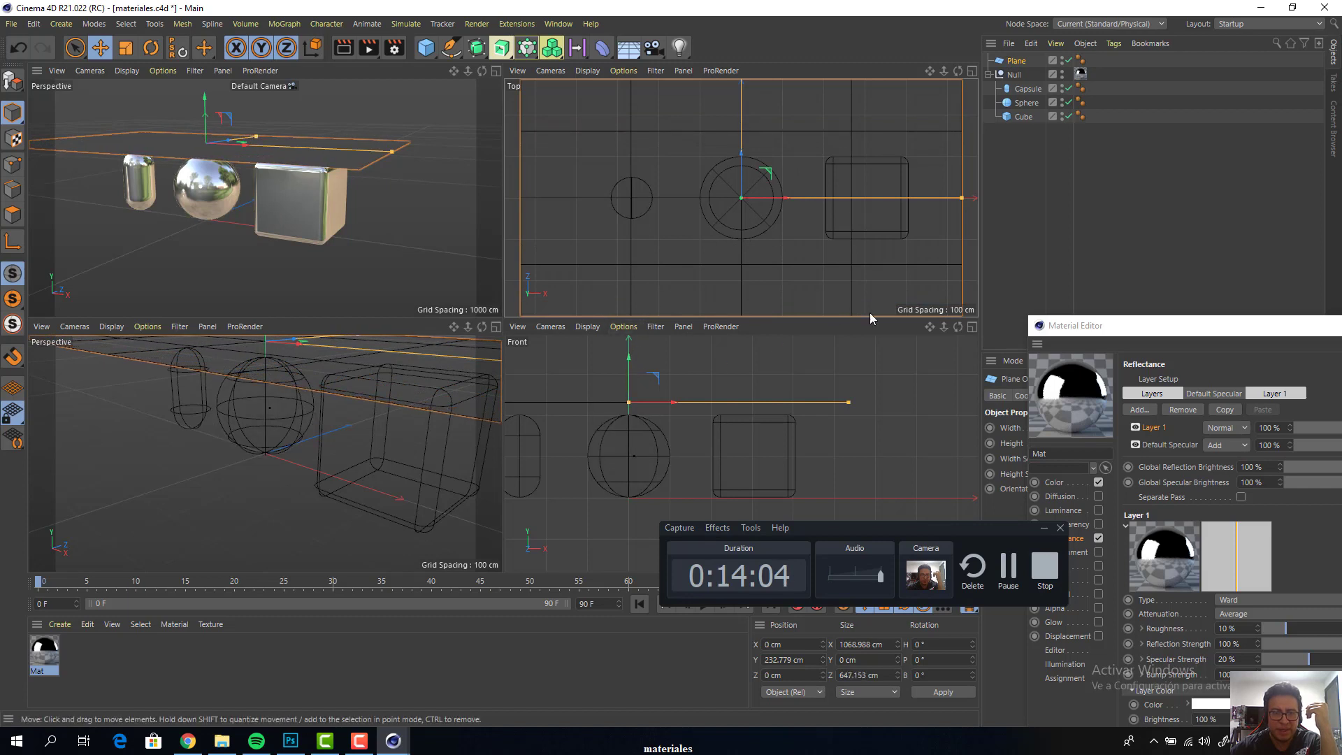
# Raise the plane higher above the objects to a Y position of about 491 cm
pyautogui.moveTo(927, 329); pyautogui.dragTo(997, 353)
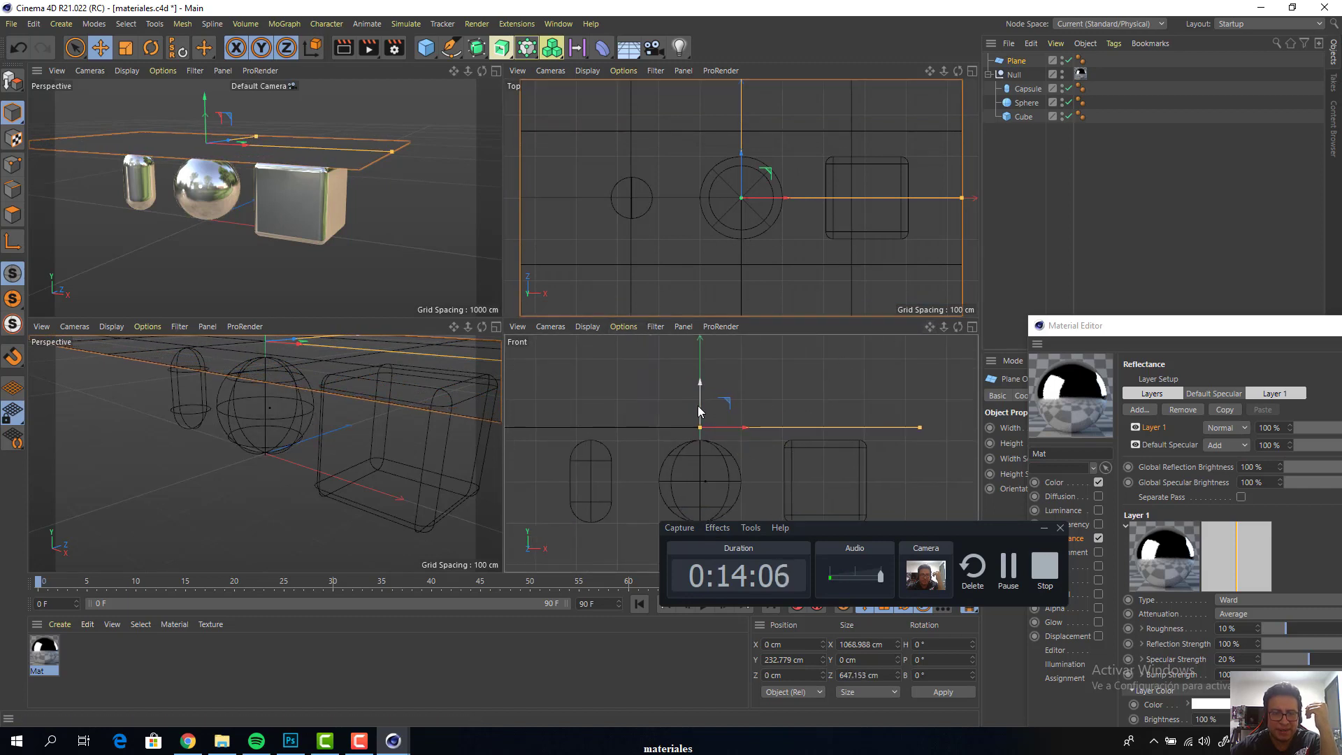
pyautogui.moveTo(700, 407); pyautogui.dragTo(700, 337)
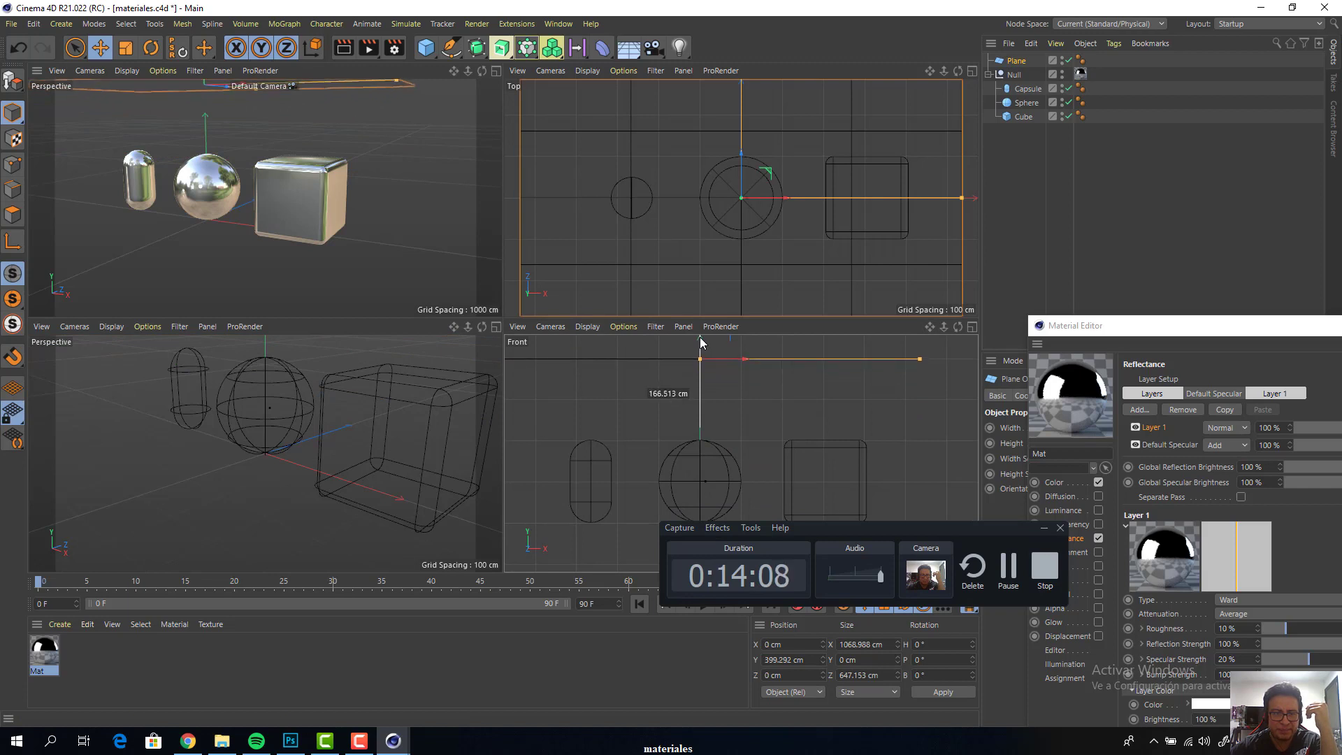
pyautogui.moveTo(927, 324); pyautogui.dragTo(939, 370)
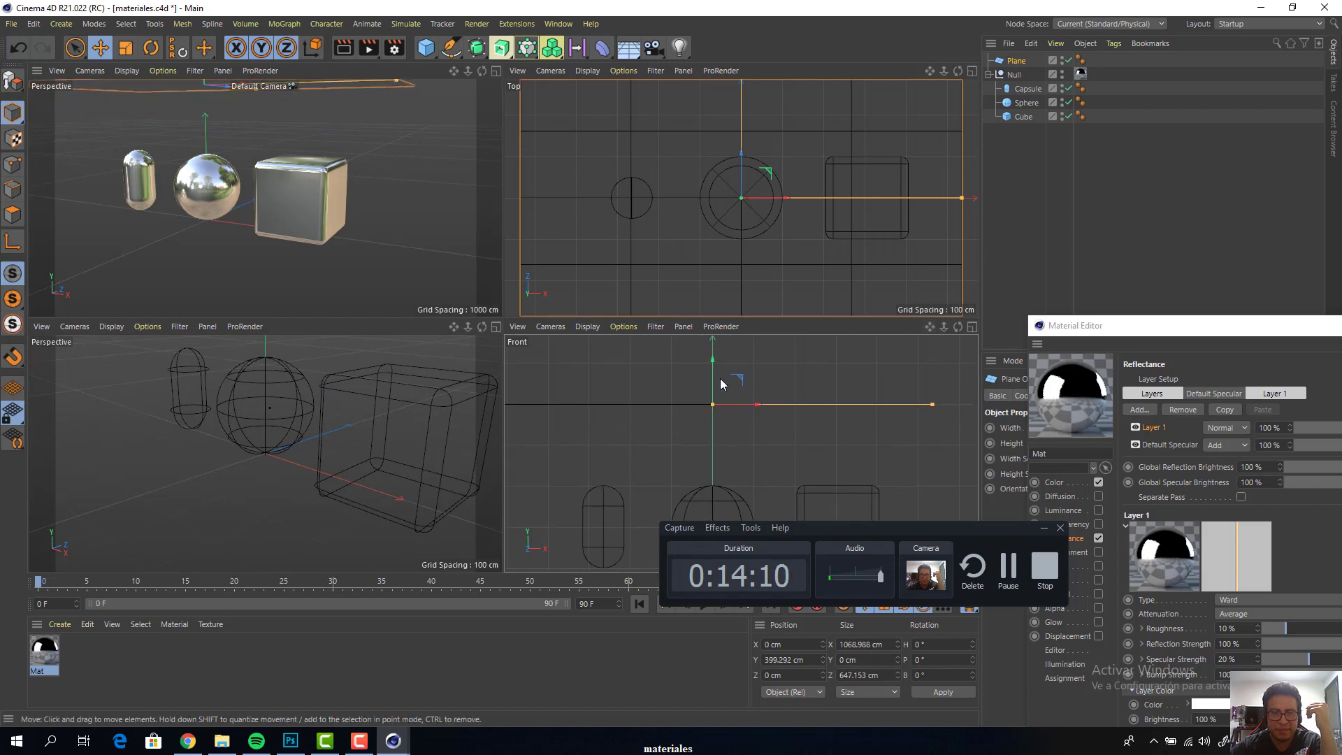
pyautogui.moveTo(712, 388); pyautogui.dragTo(712, 351)
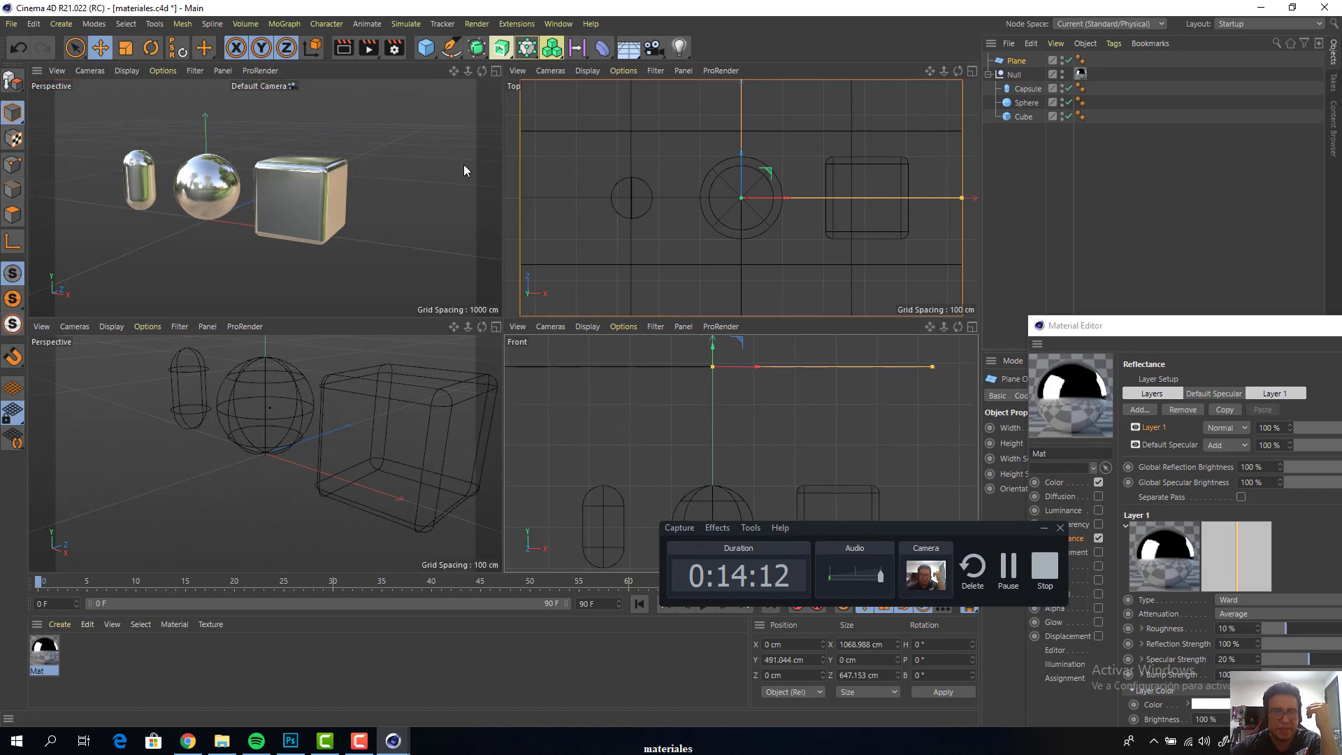
# Create a new material and name it luz
pyautogui.click(495, 70)
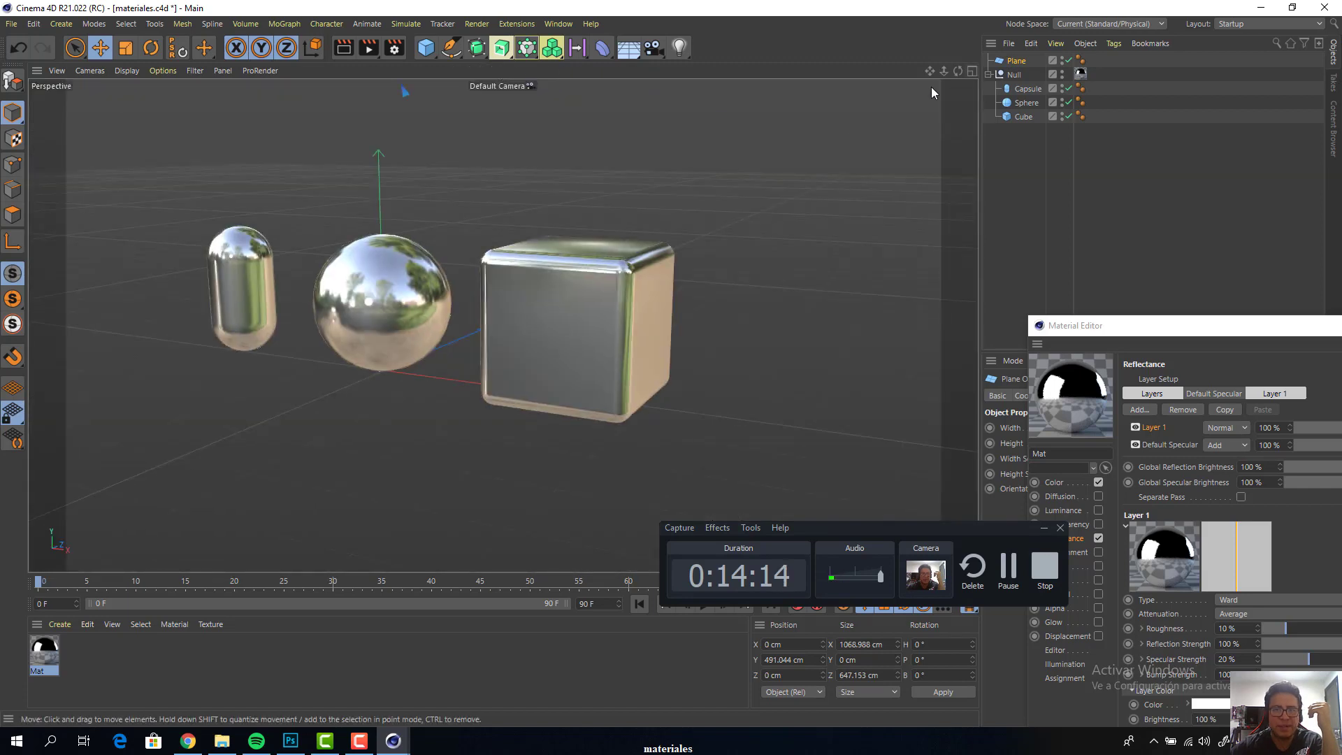
pyautogui.moveTo(944, 71); pyautogui.dragTo(888, 97)
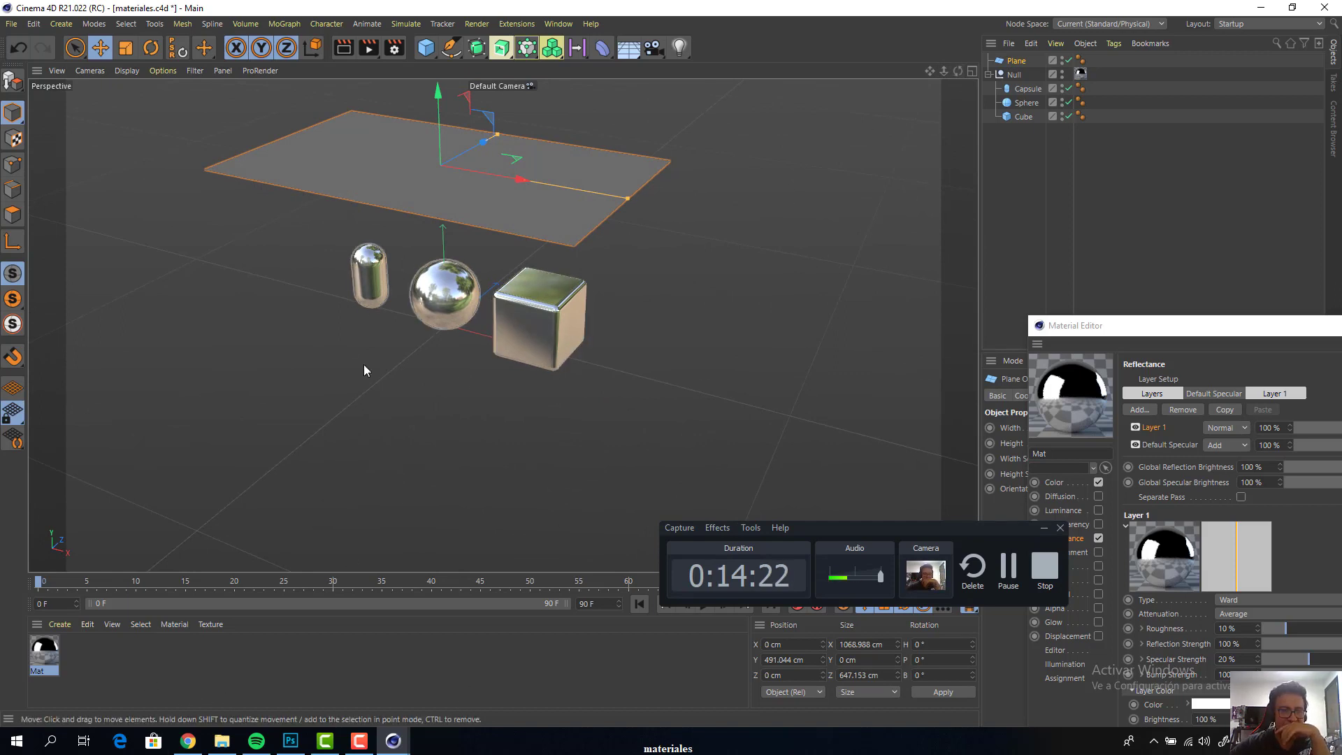
pyautogui.doubleClick(92, 662)
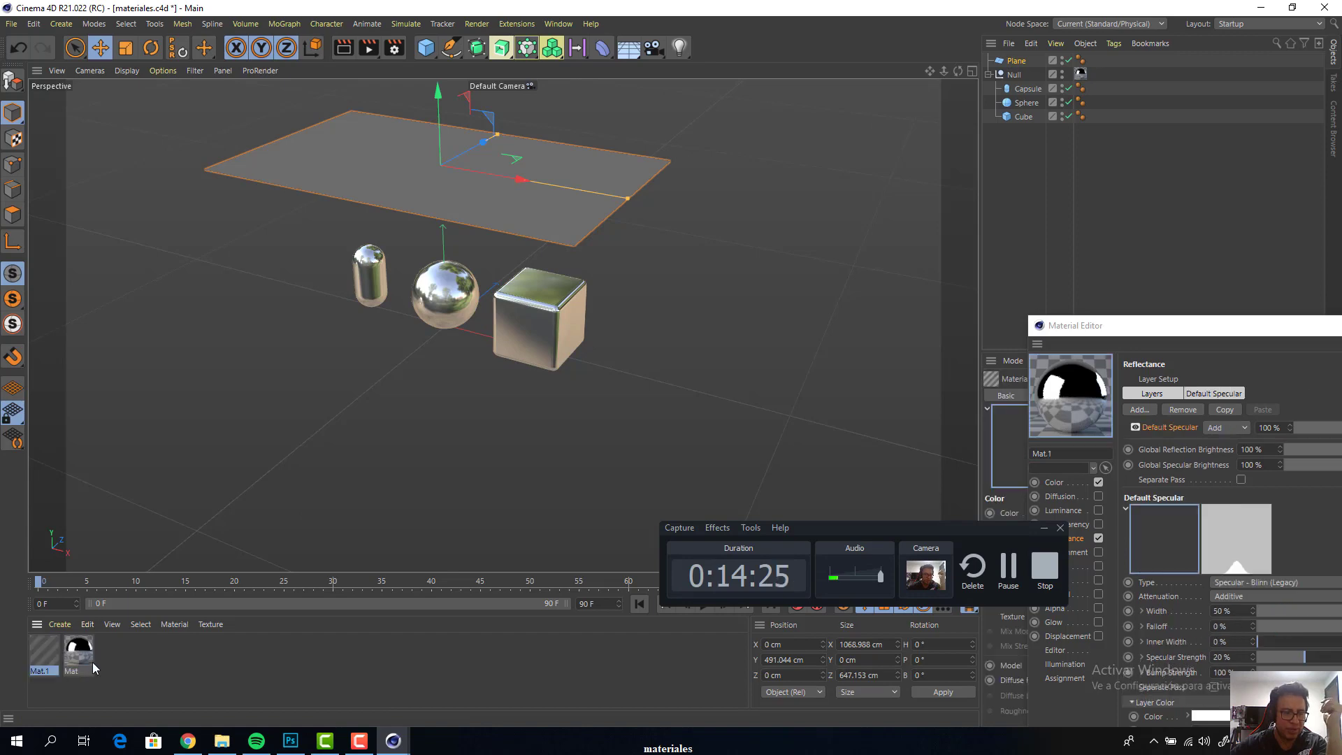
pyautogui.doubleClick(44, 650)
pyautogui.moveTo(1137, 336); pyautogui.dragTo(342, 100)
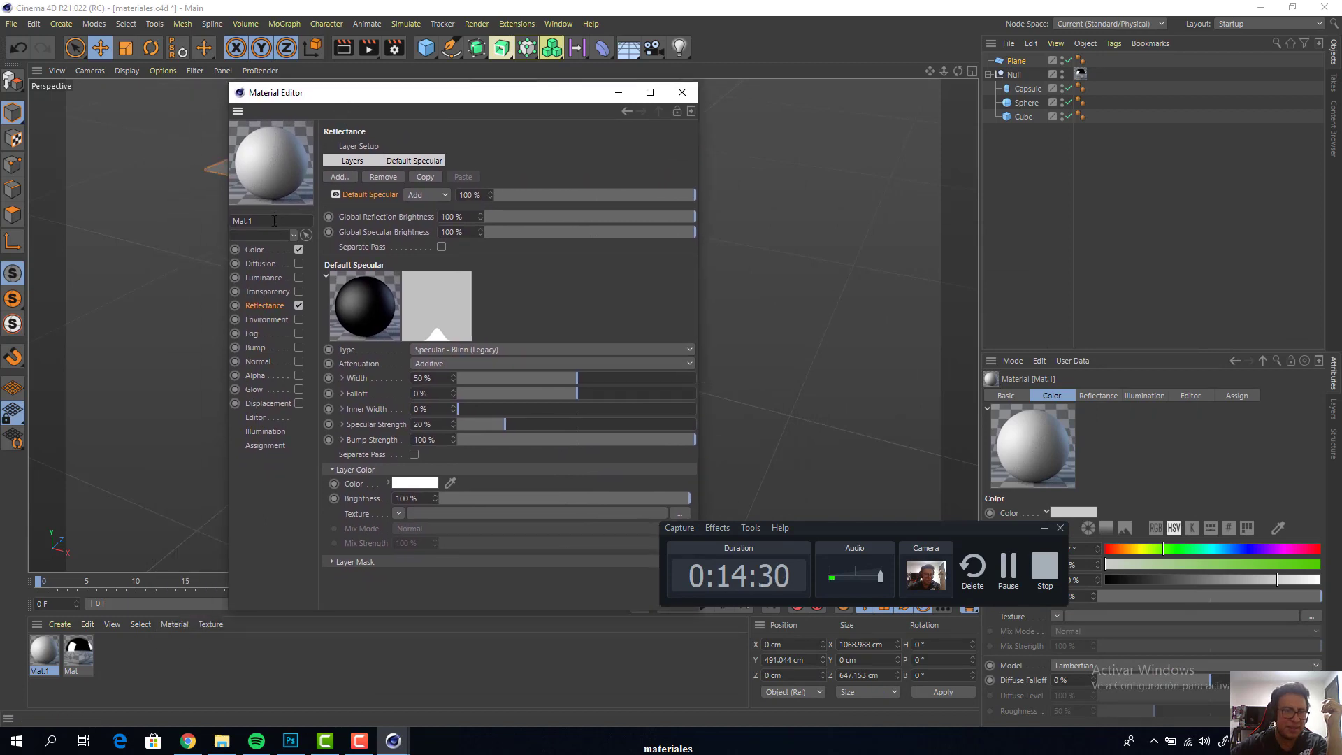
pyautogui.moveTo(263, 222); pyautogui.dragTo(155, 225)
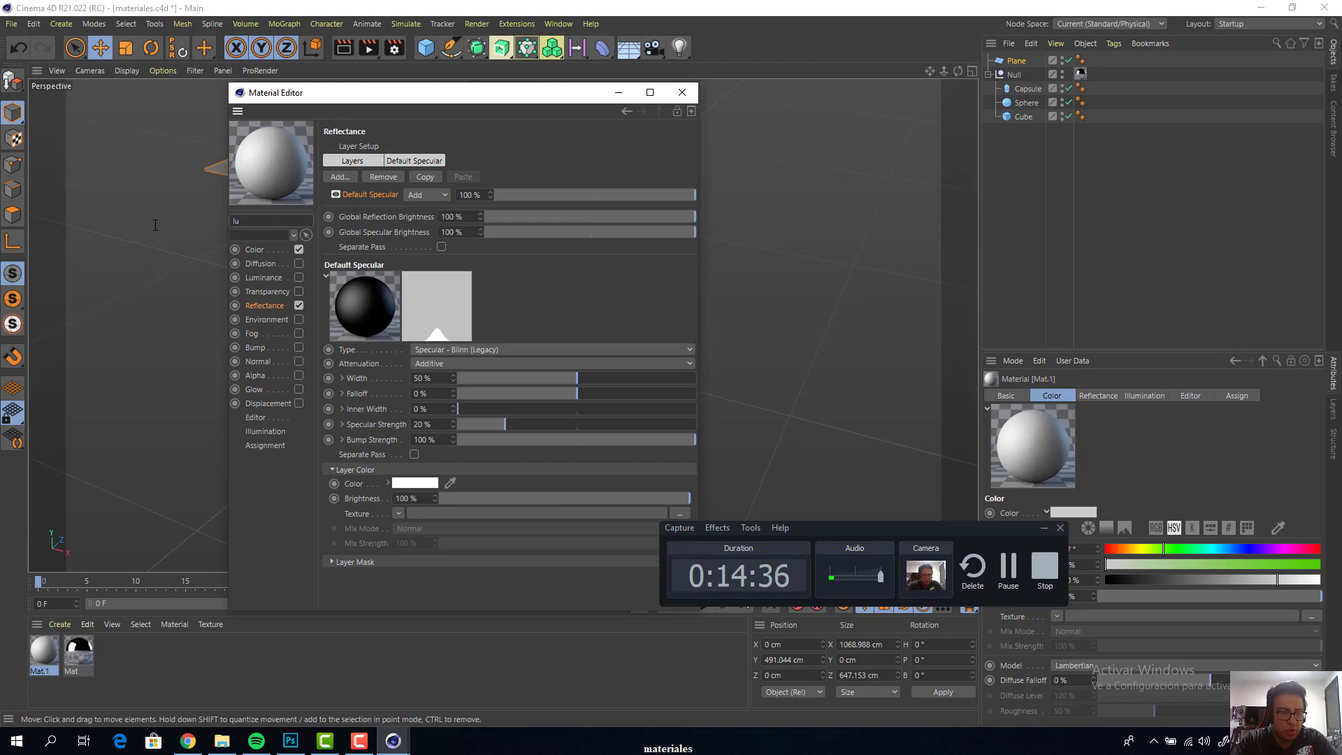
pyautogui.write('z')
pyautogui.press('Return')
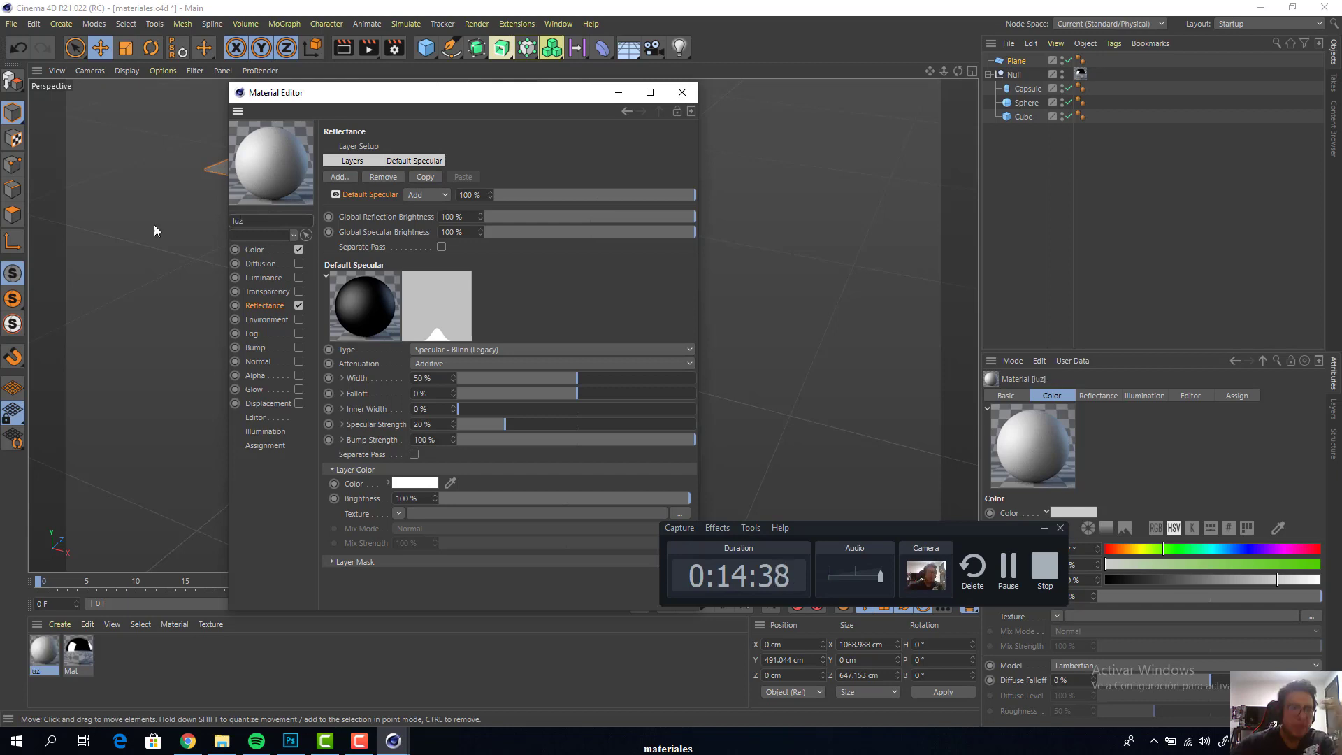
# Enable the Luminance channel of the luz material
pyautogui.moveTo(364, 98); pyautogui.dragTo(532, 98)
pyautogui.click(442, 290)
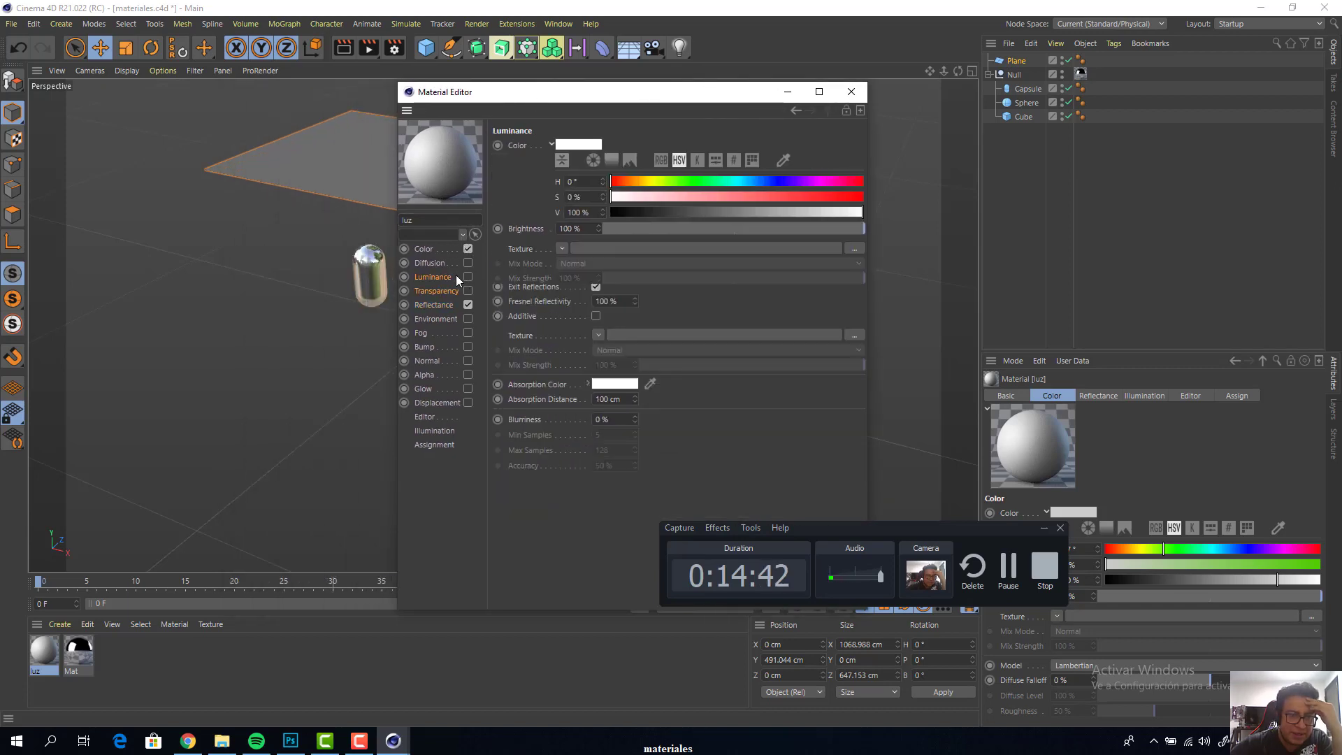
pyautogui.click(456, 276)
pyautogui.click(469, 277)
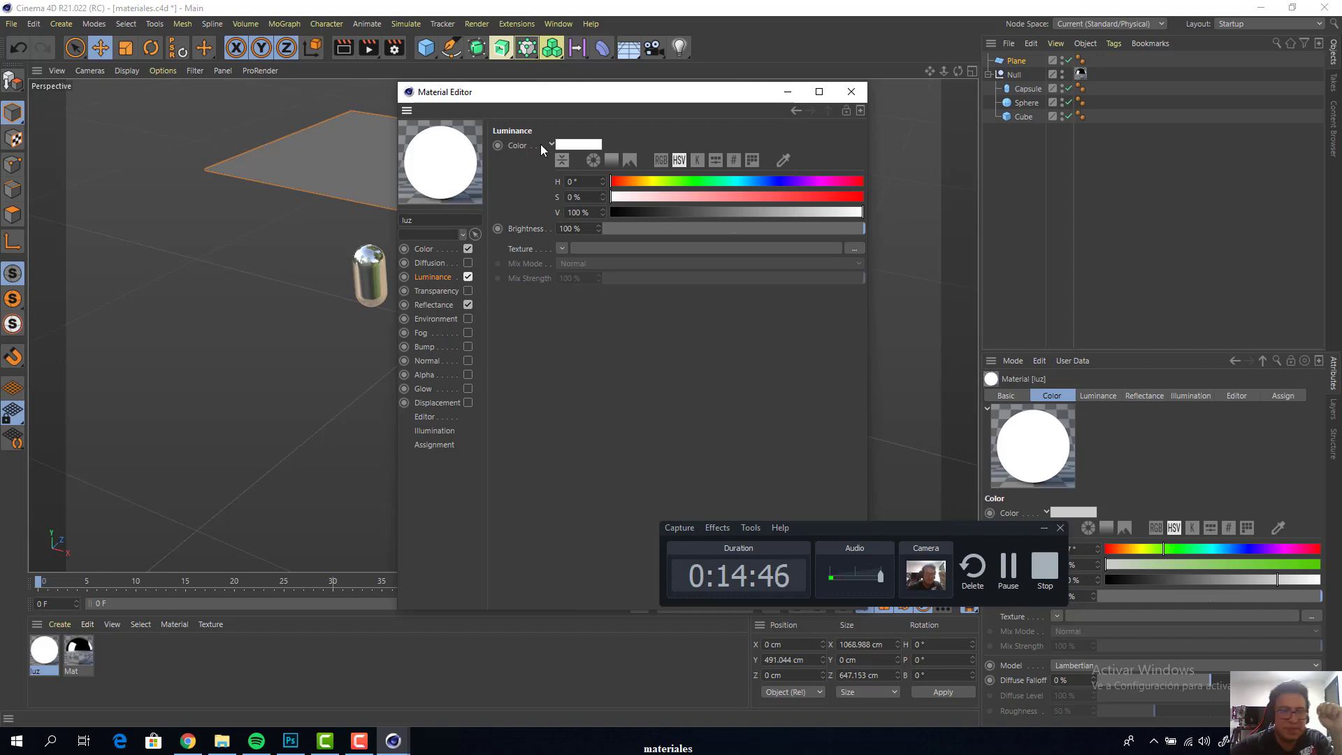
# Apply the luz material to the plane above the objects and move the Material Editor clear of the scene
pyautogui.moveTo(543, 99); pyautogui.dragTo(793, 94)
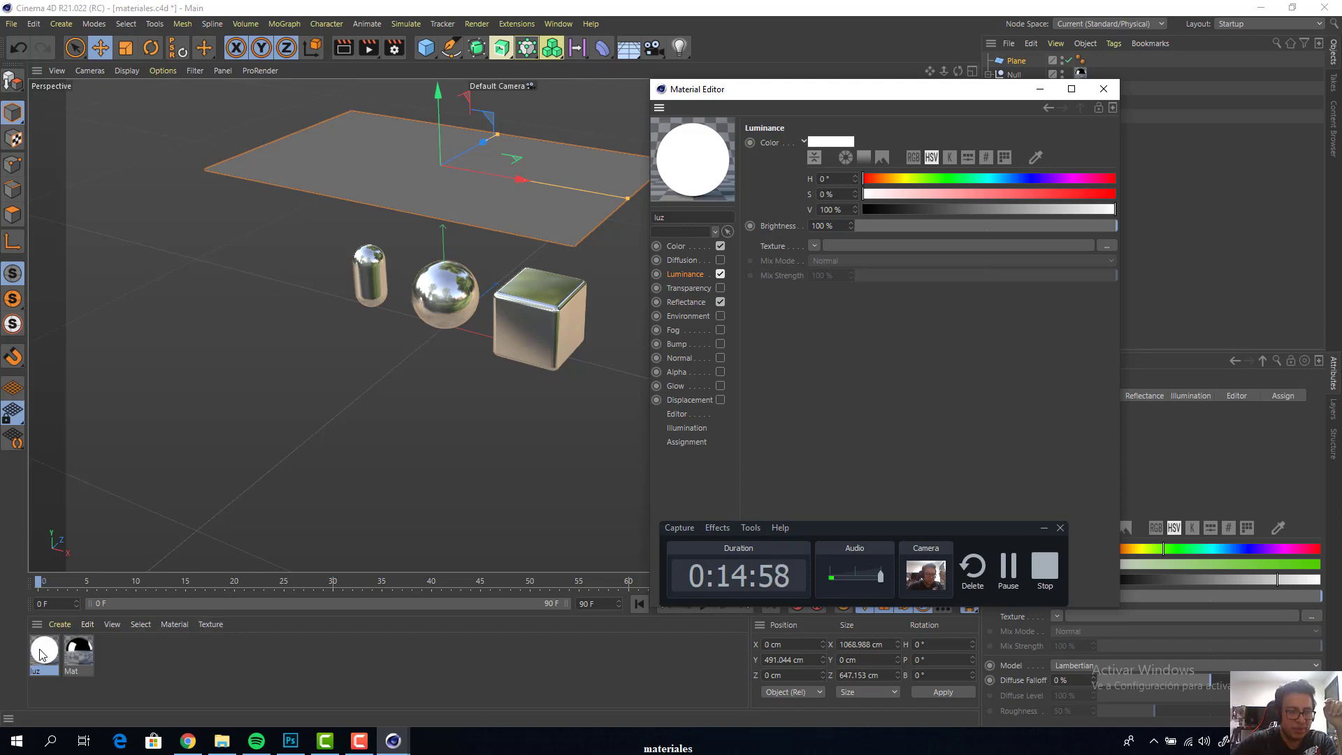
pyautogui.moveTo(40, 653); pyautogui.dragTo(391, 163)
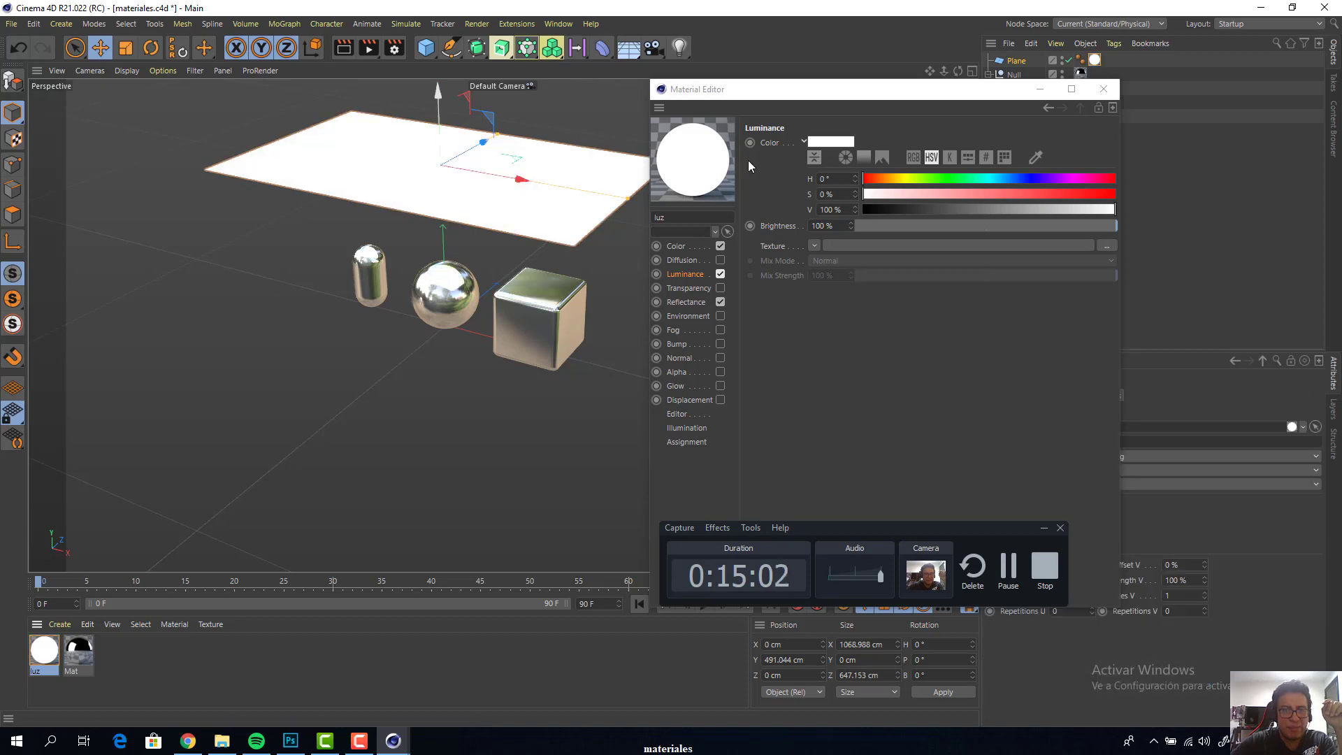
pyautogui.moveTo(779, 96); pyautogui.dragTo(1012, 222)
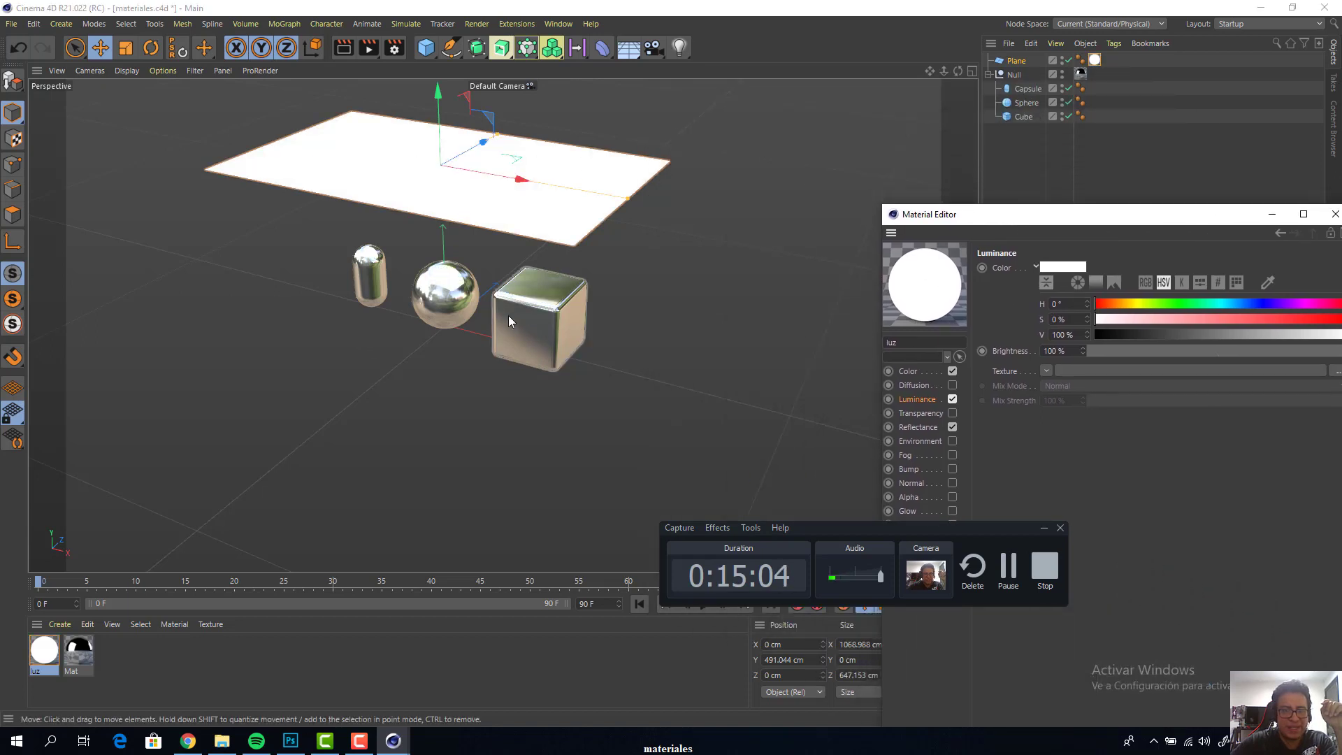
# Render the objects under the glowing plane in the viewport and in the Picture Viewer, and close the viewer
pyautogui.moveTo(956, 71); pyautogui.dragTo(940, 99)
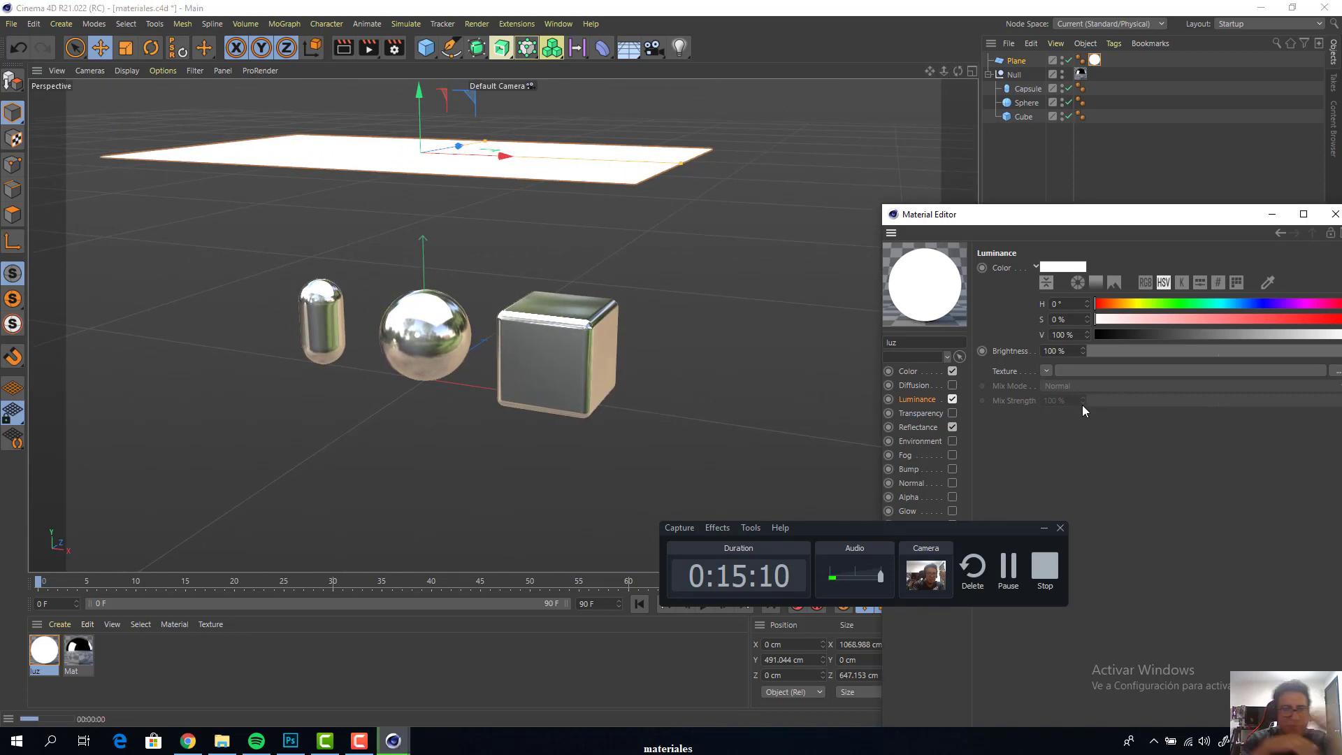
pyautogui.hotkey('ctrl', 'r')
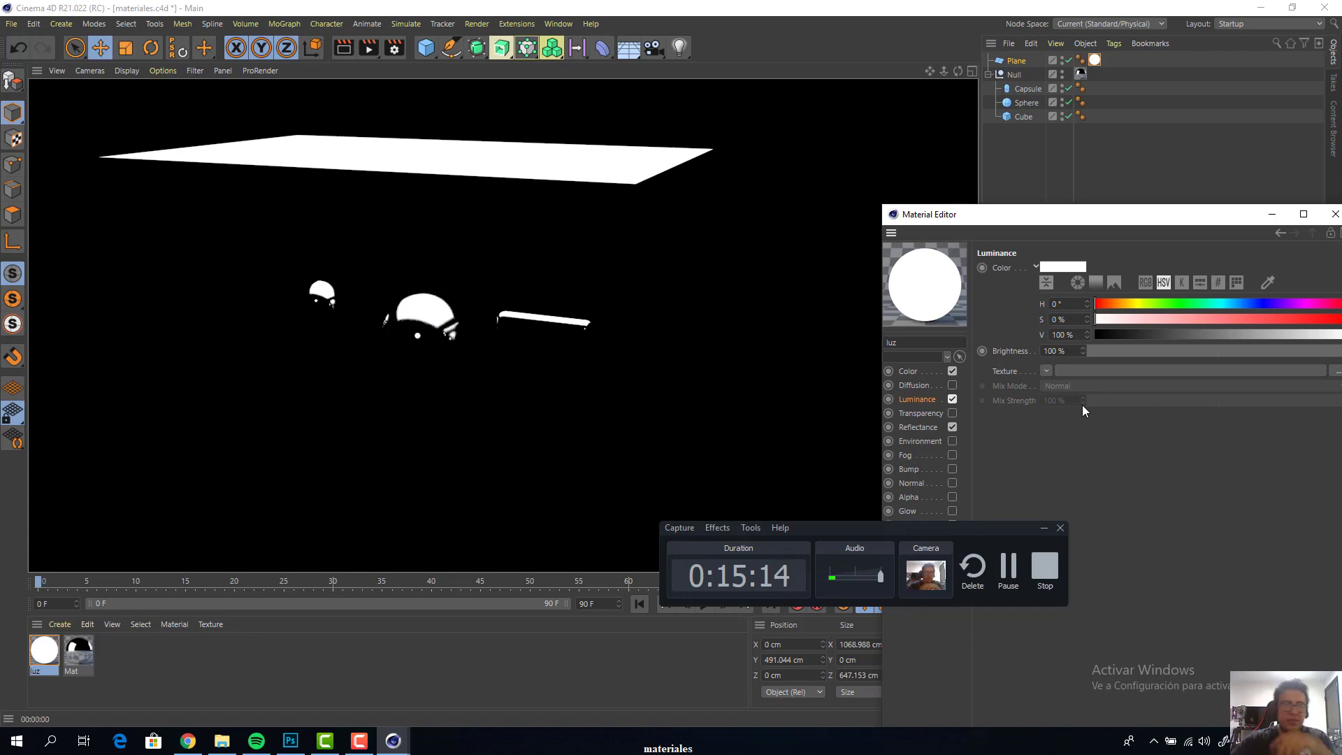
pyautogui.press('F2')
pyautogui.press('F1')
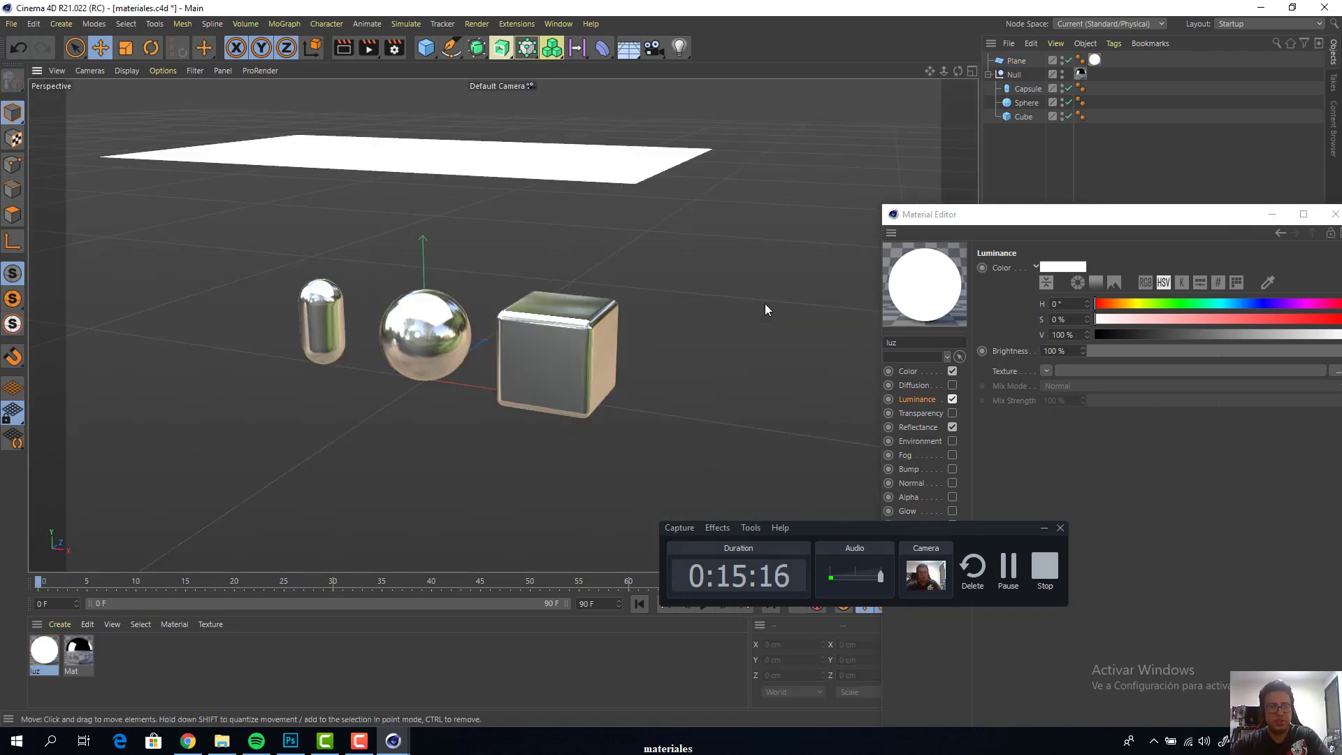
pyautogui.hotkey('shift', 'r')
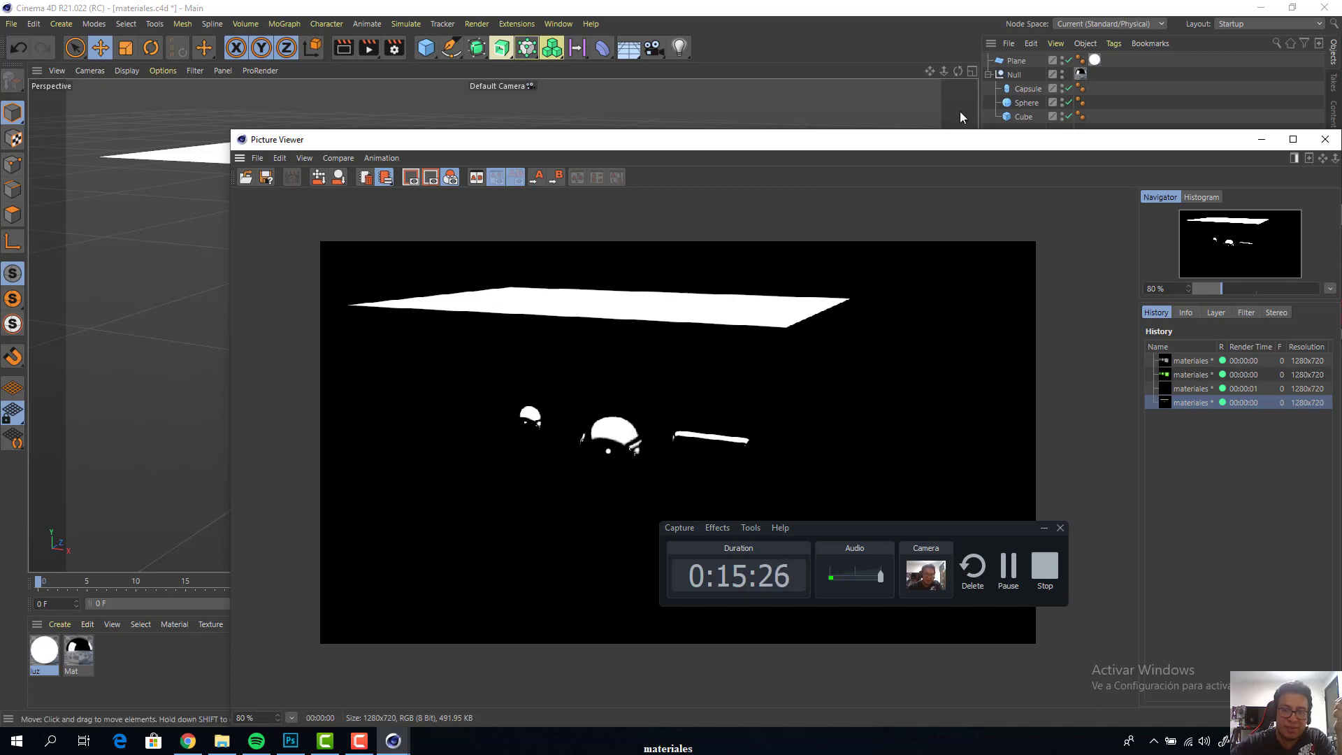
pyautogui.moveTo(965, 149); pyautogui.dragTo(710, 276)
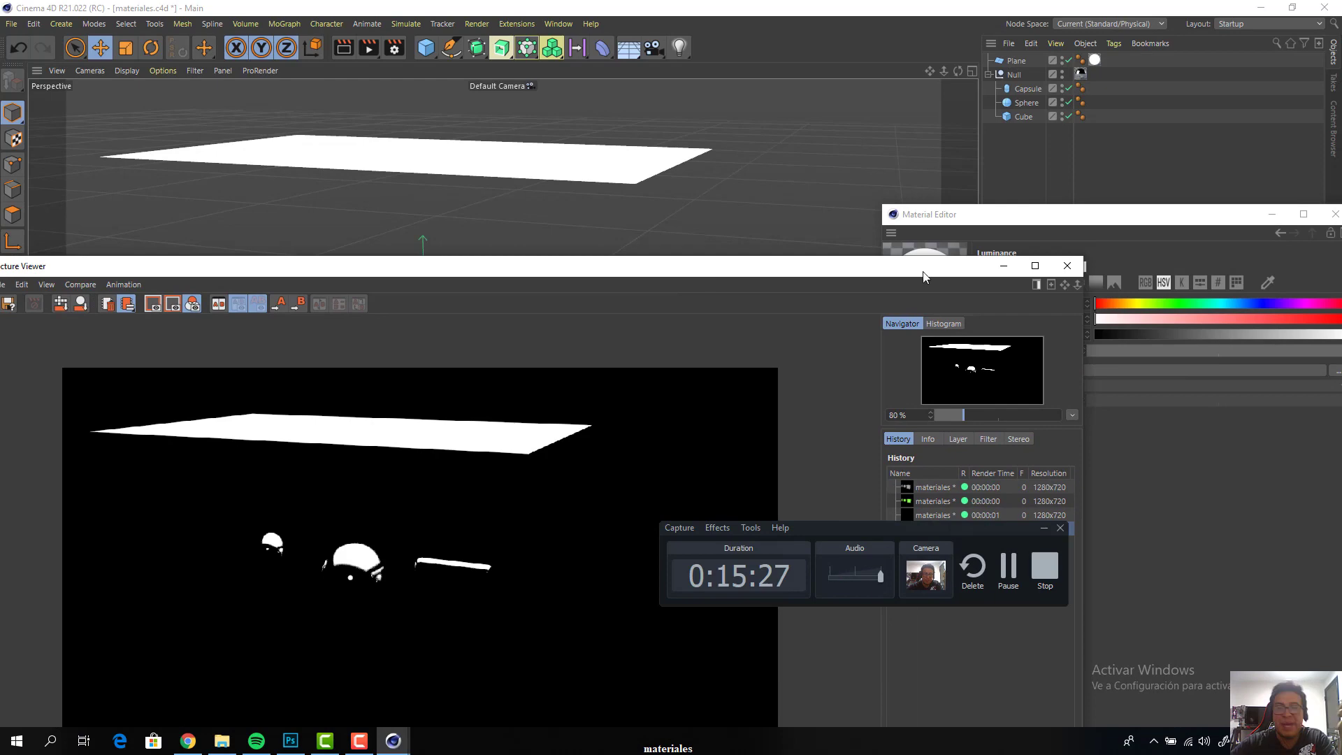
pyautogui.click(1066, 269)
# Change the colour of the objects' material Mat to a more saturated green of RGB 102, 255, 6
pyautogui.moveTo(1093, 220); pyautogui.dragTo(605, 105)
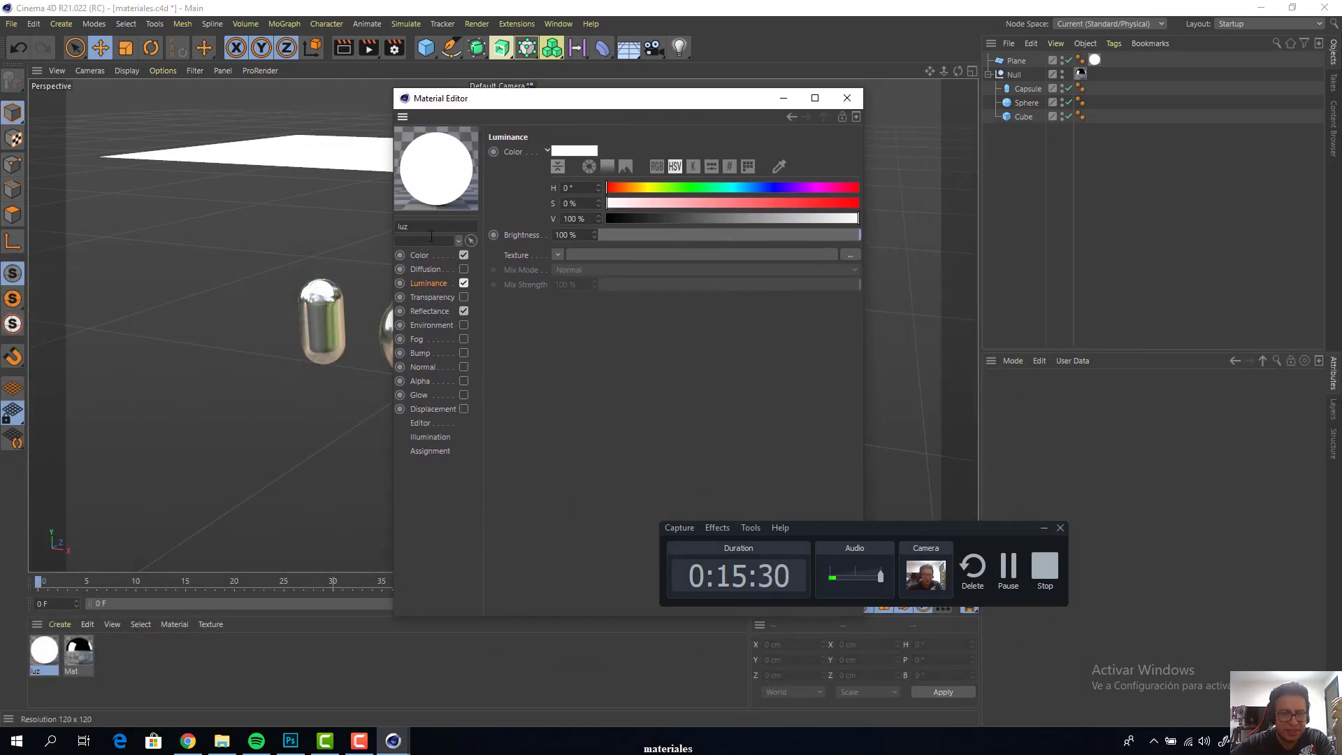
pyautogui.click(421, 256)
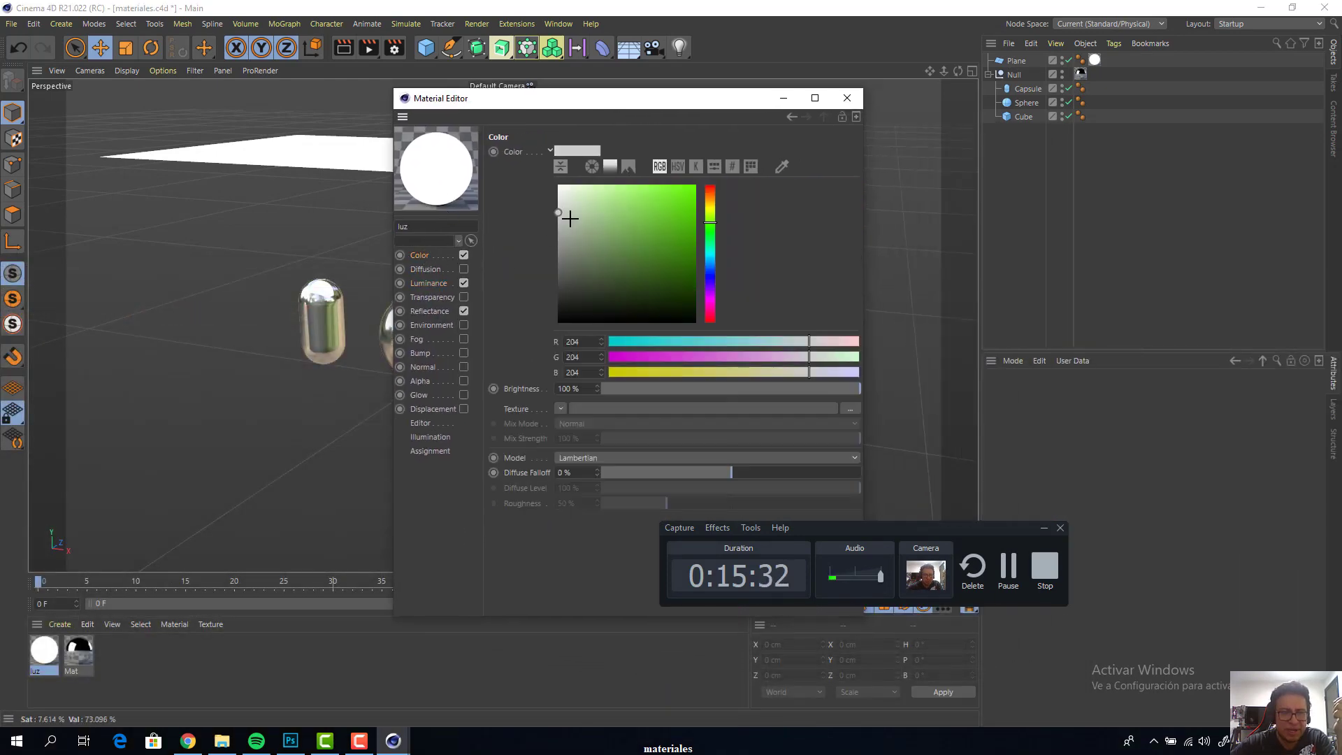
pyautogui.click(81, 650)
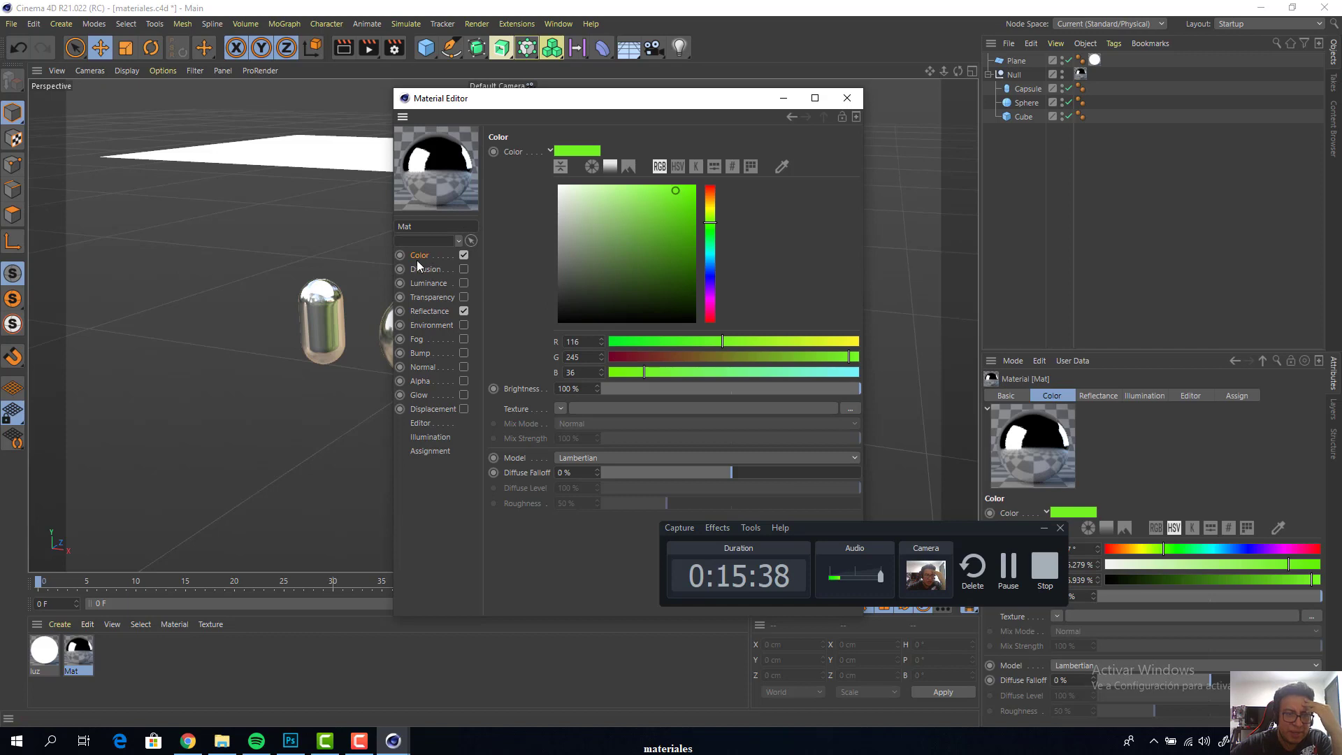
pyautogui.moveTo(672, 189); pyautogui.dragTo(692, 186)
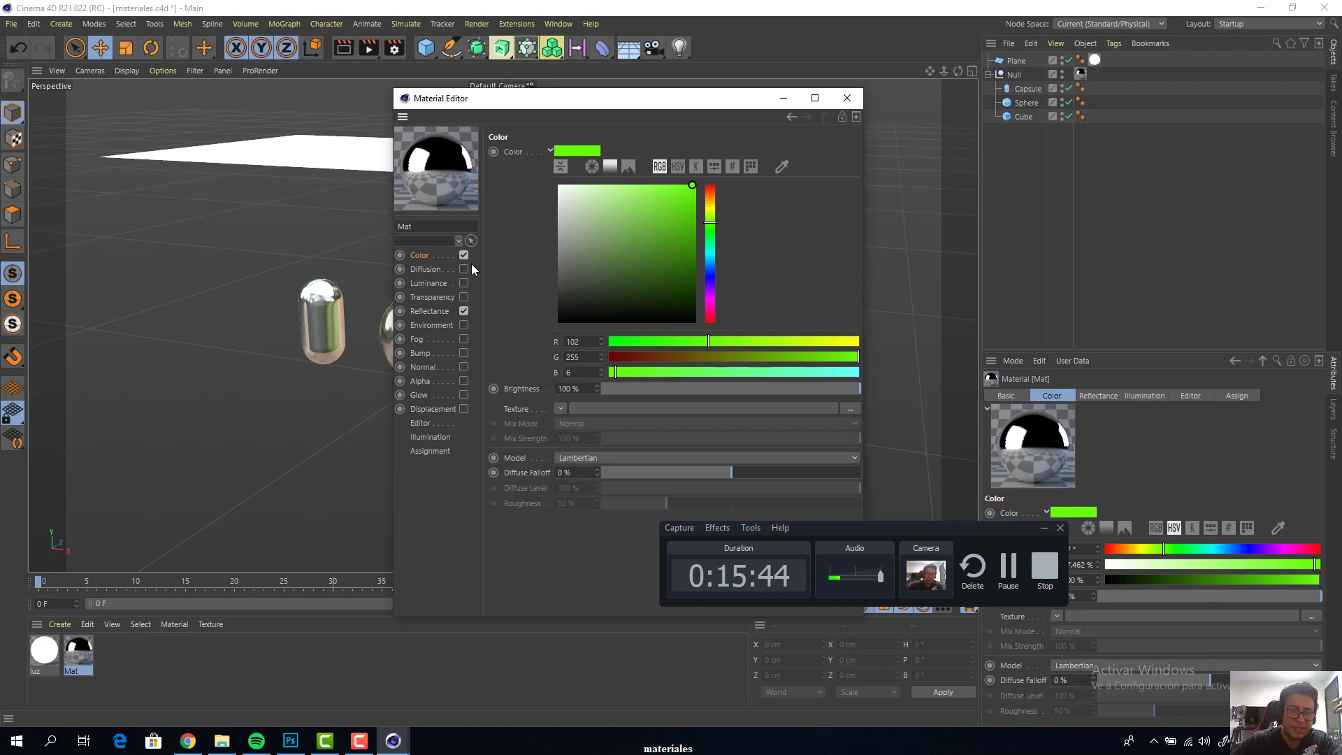
# Set the Global Reflection Brightness of the green material to 50% and uncover the objects in the perspective view
pyautogui.click(429, 311)
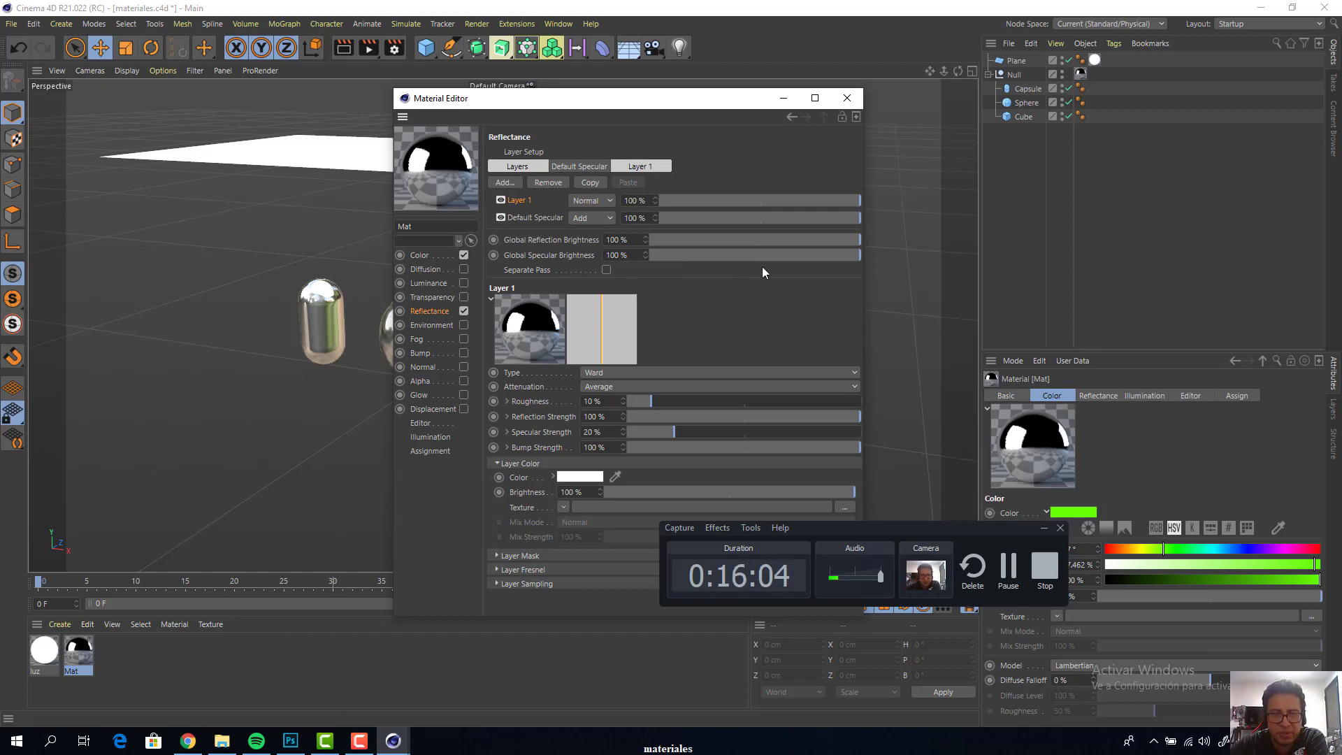
pyautogui.moveTo(853, 241); pyautogui.dragTo(755, 240)
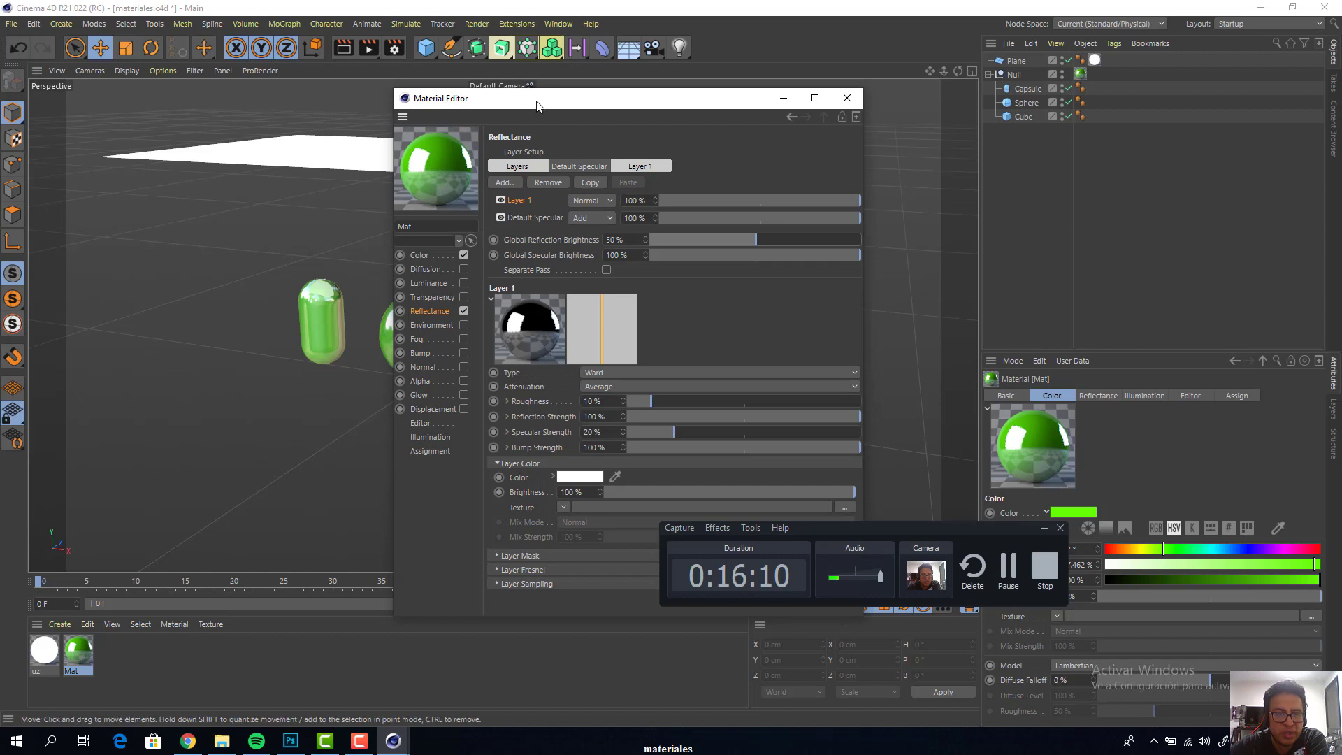
pyautogui.moveTo(545, 98); pyautogui.dragTo(874, 95)
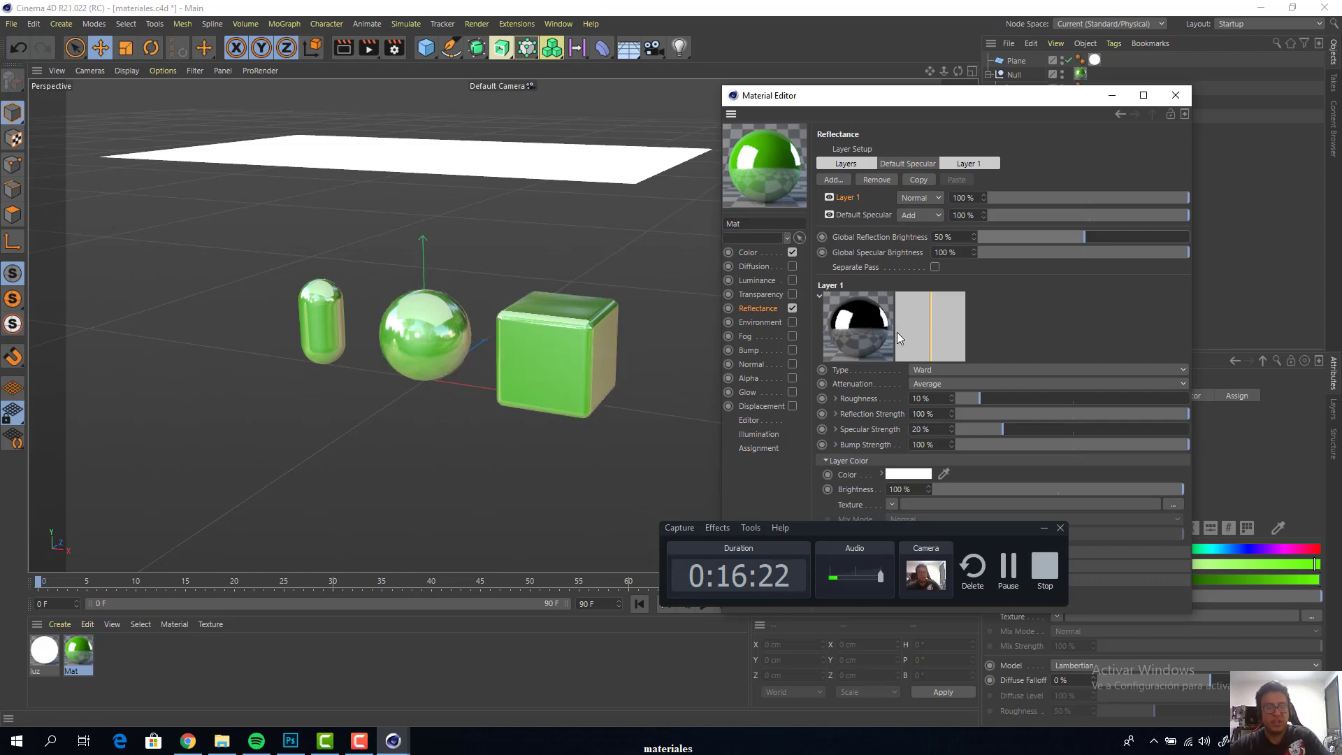
# Render the green objects to the Picture Viewer and examine the plane's reflections on them at different zoom levels
pyautogui.hotkey('shift', 'r')
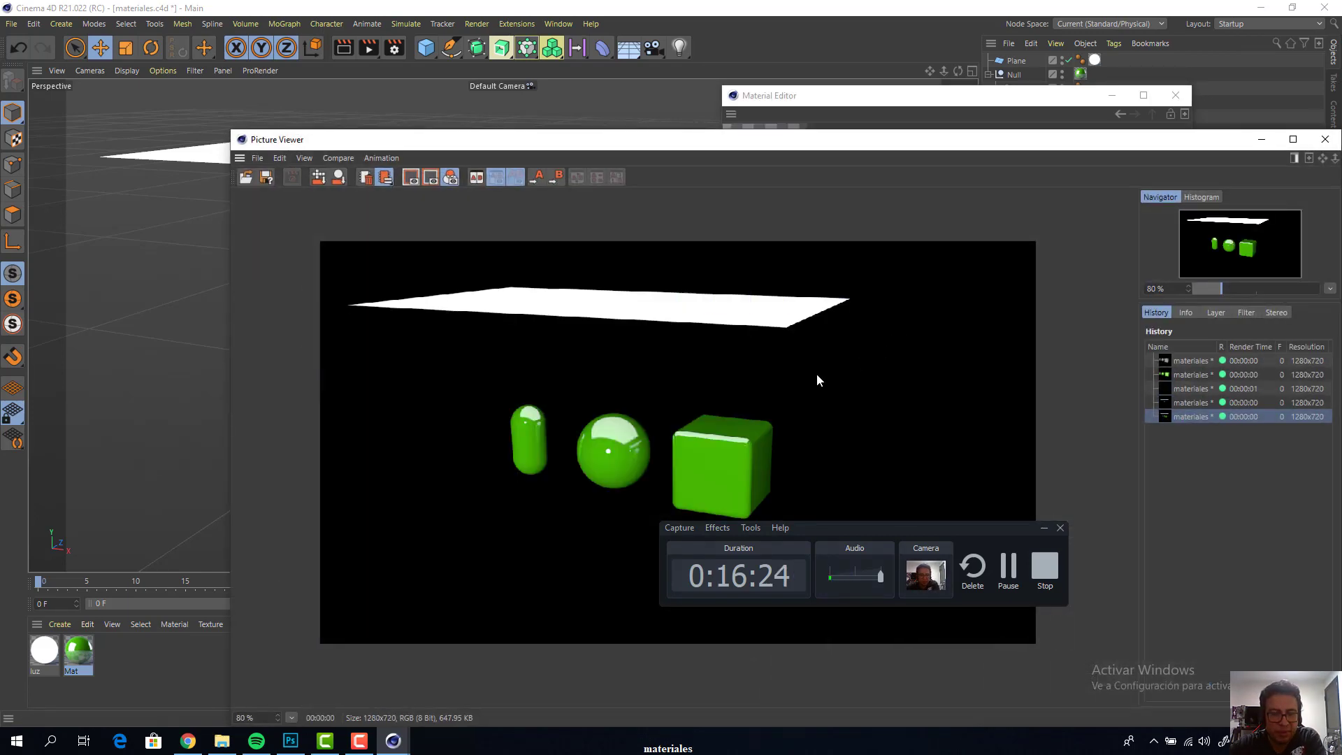
pyautogui.scroll(1, 856, 174)
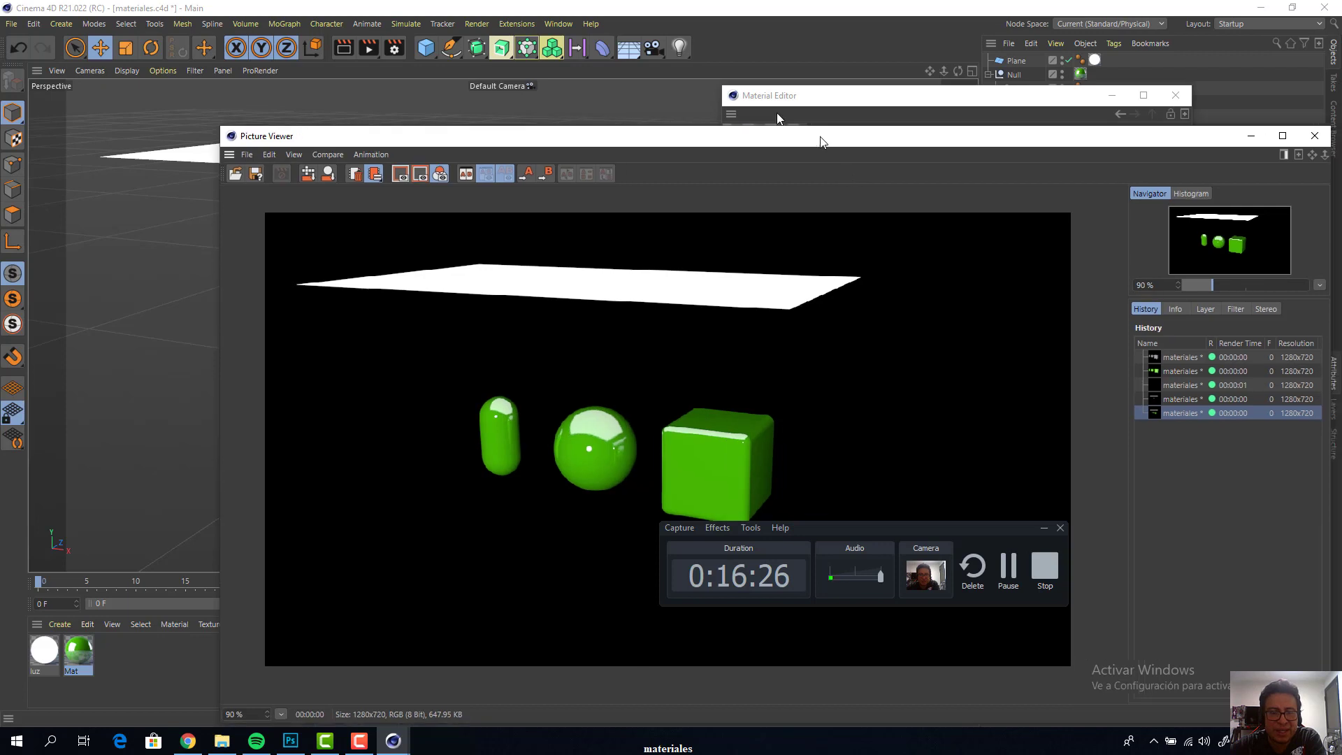
pyautogui.moveTo(835, 148); pyautogui.dragTo(710, 51)
pyautogui.scroll(1, 559, 376)
pyautogui.scroll(-2, 559, 376)
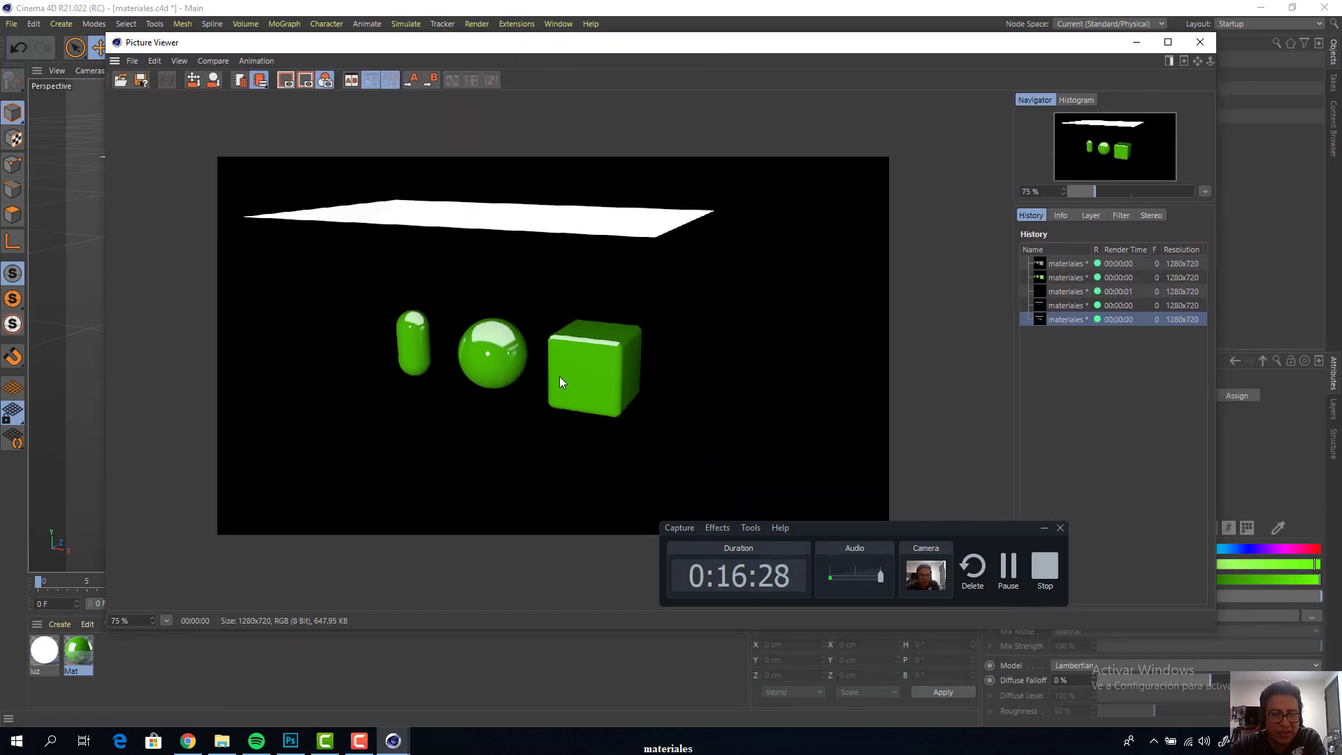
pyautogui.scroll(-1, 559, 376)
pyautogui.scroll(3, 559, 376)
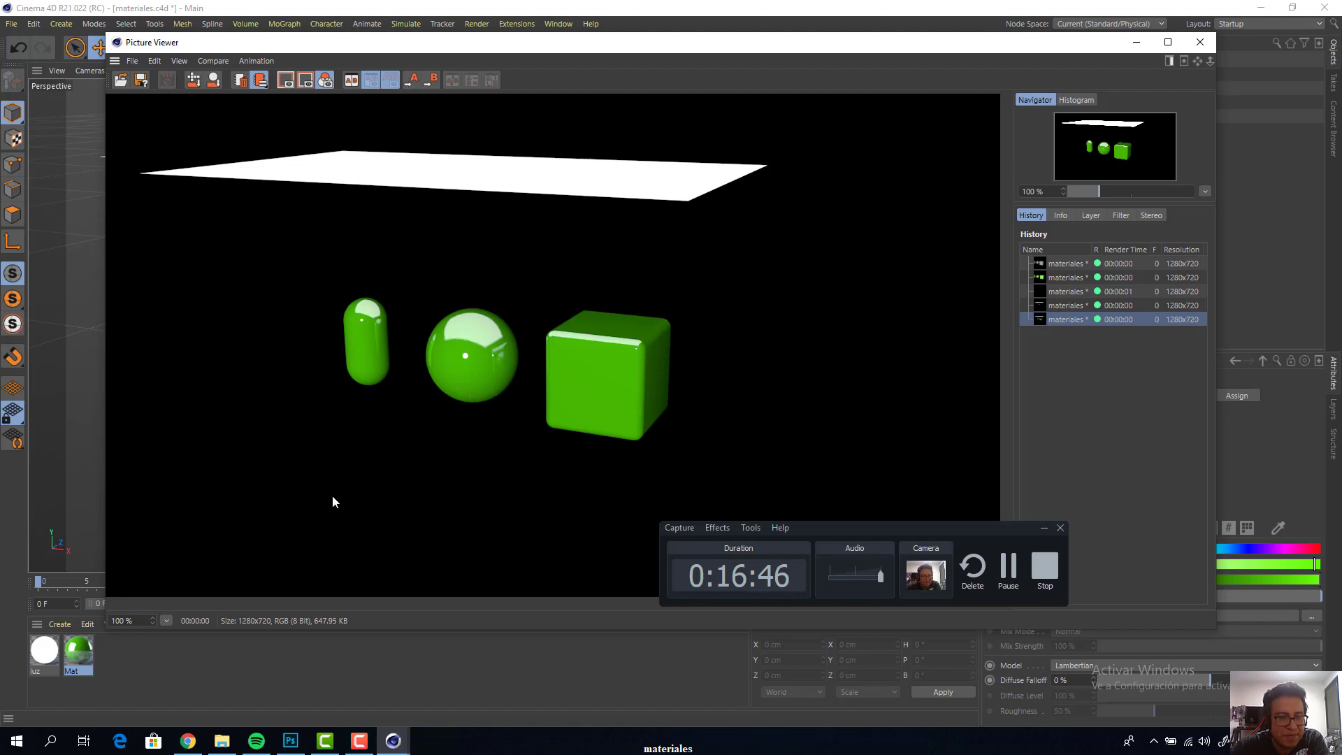
# Render a closer view of the three green objects to the Picture Viewer, inspect their reflections and close the viewer
pyautogui.moveTo(743, 53); pyautogui.dragTo(1100, 455)
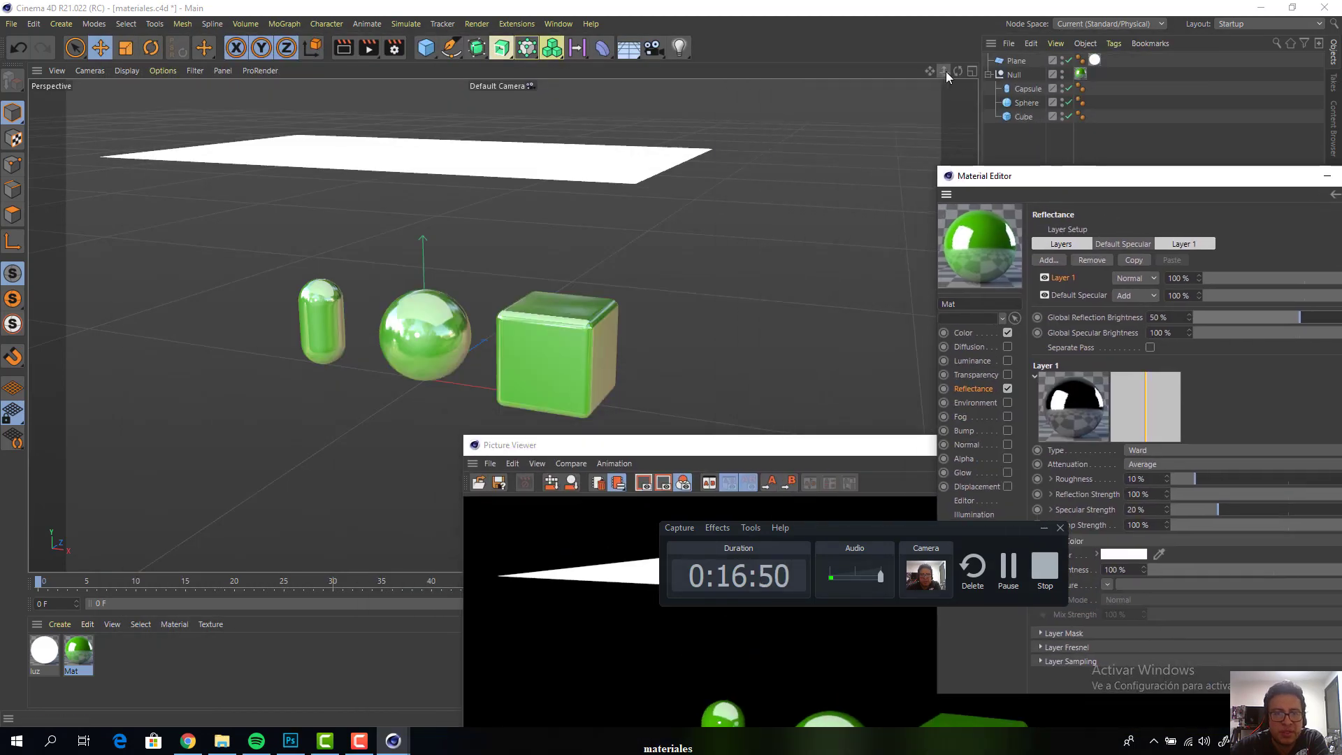
pyautogui.moveTo(946, 71)
pyautogui.mouseDown()
pyautogui.moveTo(1020, 72)
pyautogui.moveTo(936, 69)
pyautogui.moveTo(1008, 19)
pyautogui.moveTo(969, 70)
pyautogui.moveTo(990, 69)
pyautogui.moveTo(922, 68)
pyautogui.mouseUp()
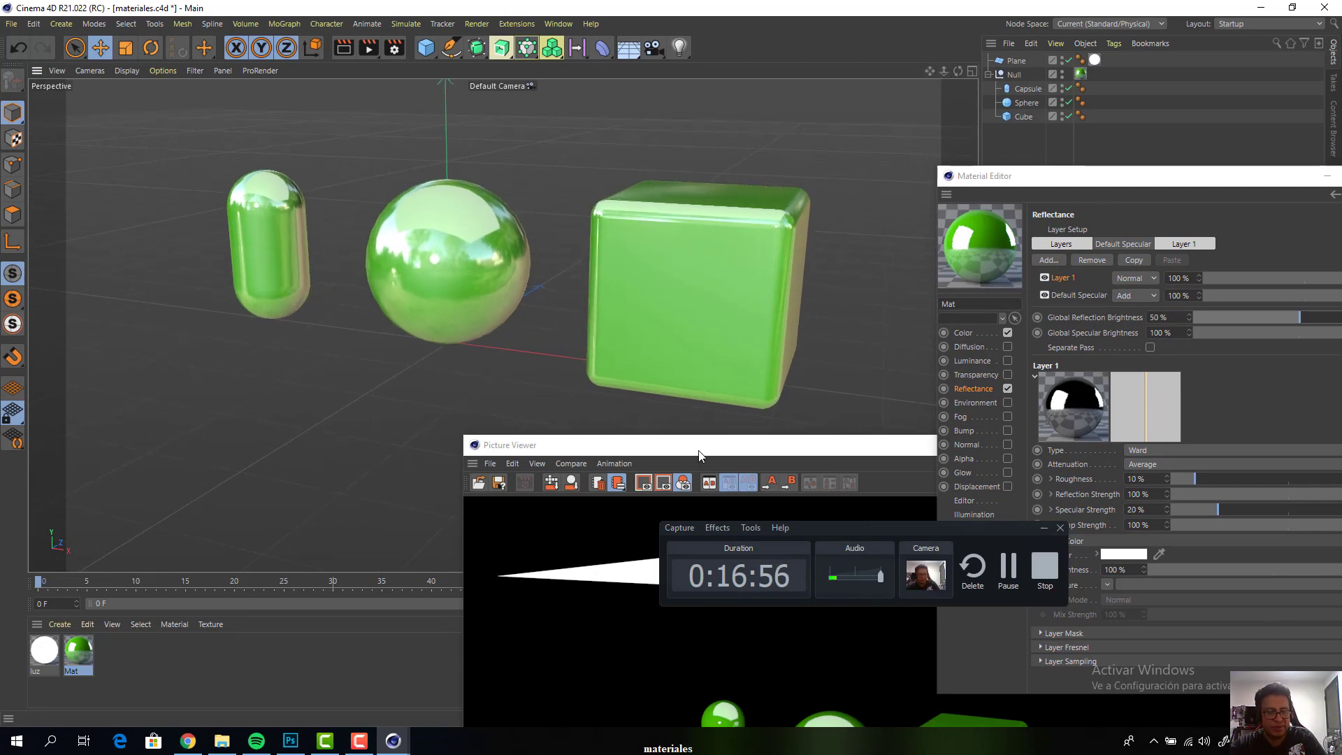
pyautogui.hotkey('shift', 'r')
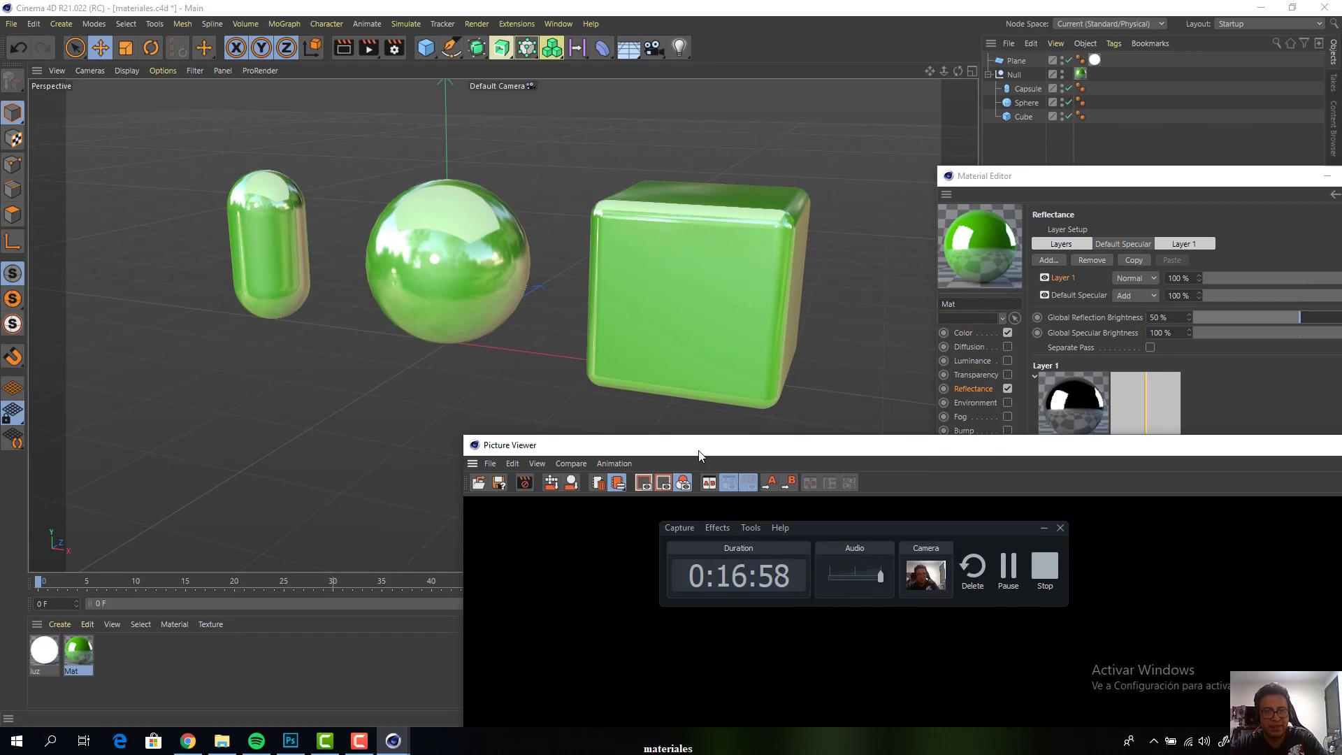
pyautogui.moveTo(723, 455); pyautogui.dragTo(371, 144)
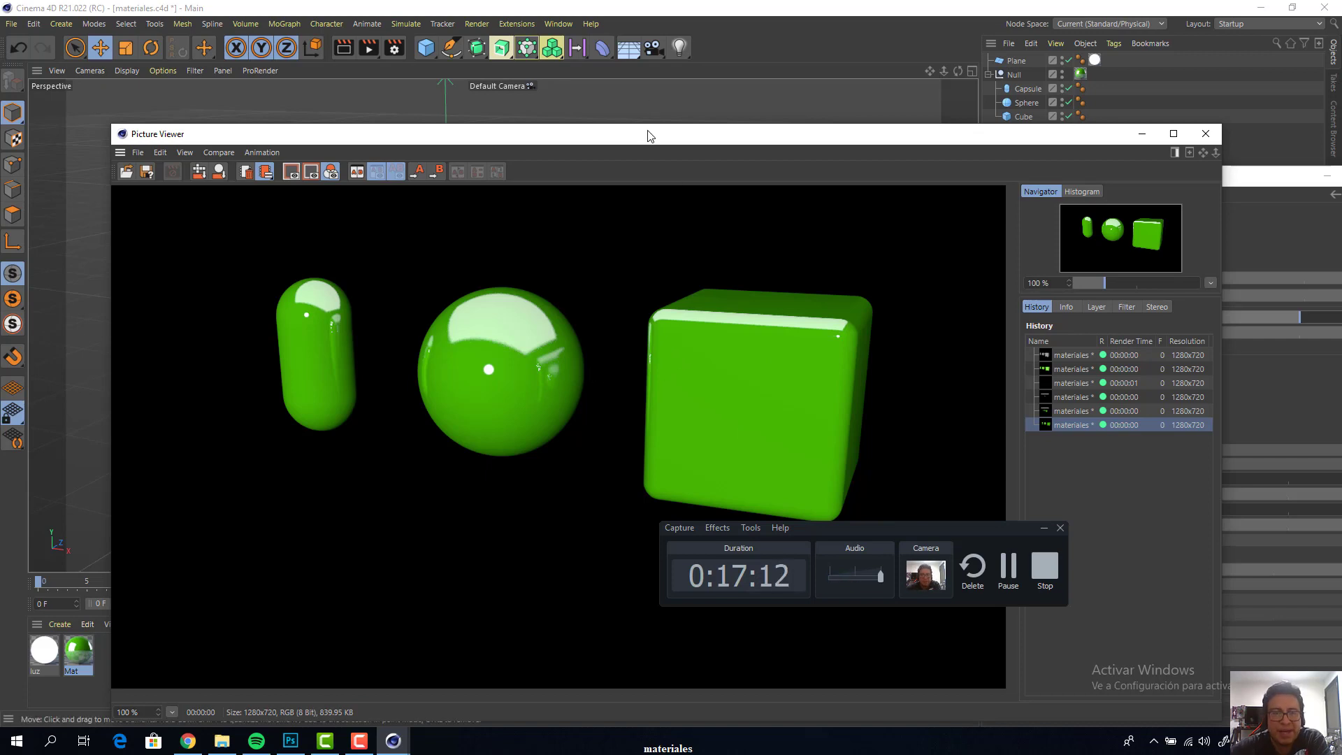
pyautogui.moveTo(647, 136); pyautogui.dragTo(453, 274)
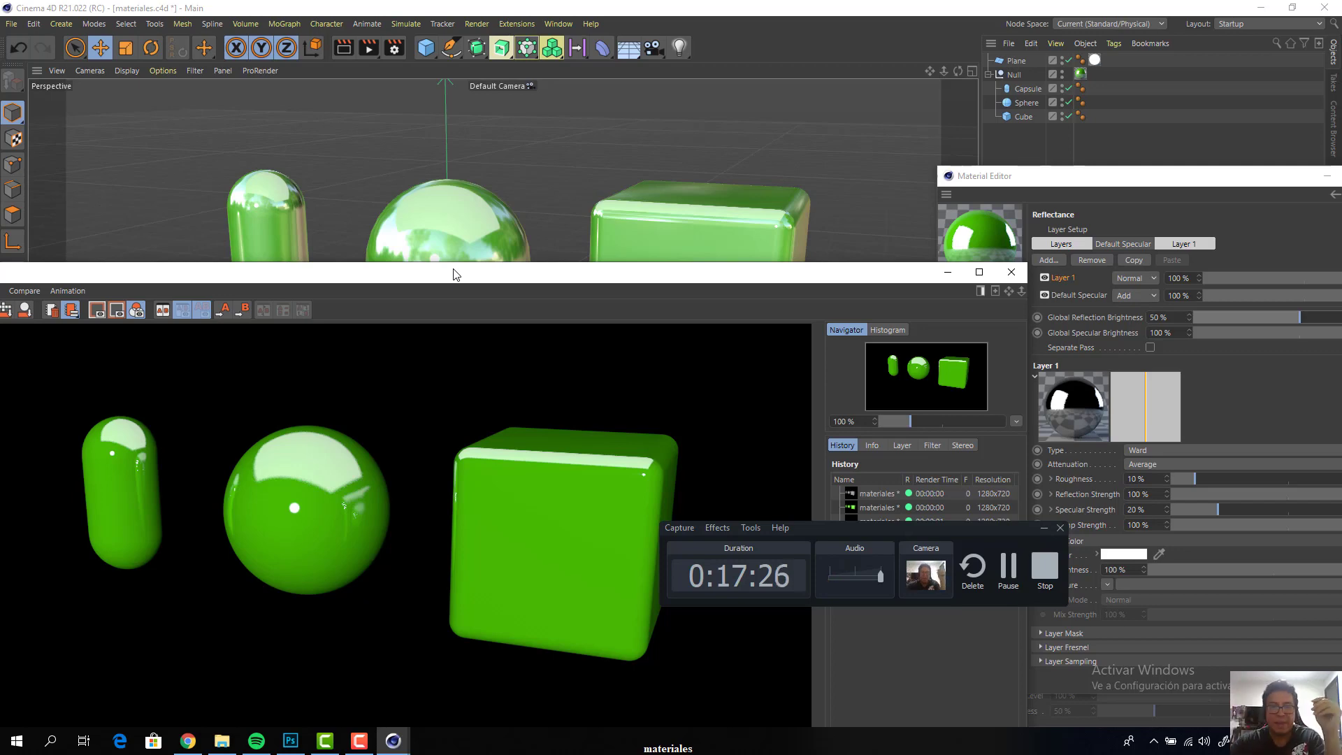
pyautogui.moveTo(676, 274); pyautogui.dragTo(889, 200)
pyautogui.click(1221, 196)
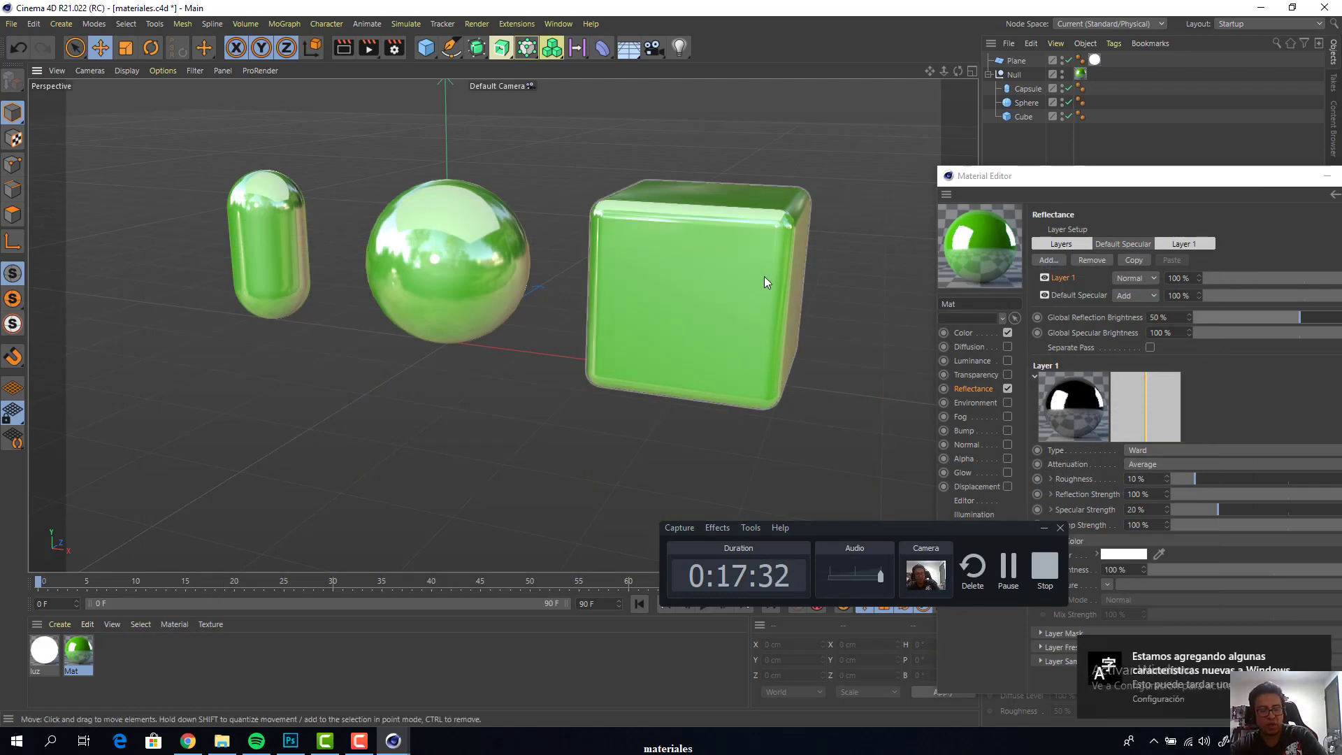
# Add the Global Illumination effect to the render settings
pyautogui.hotkey('ctrl', 'b')
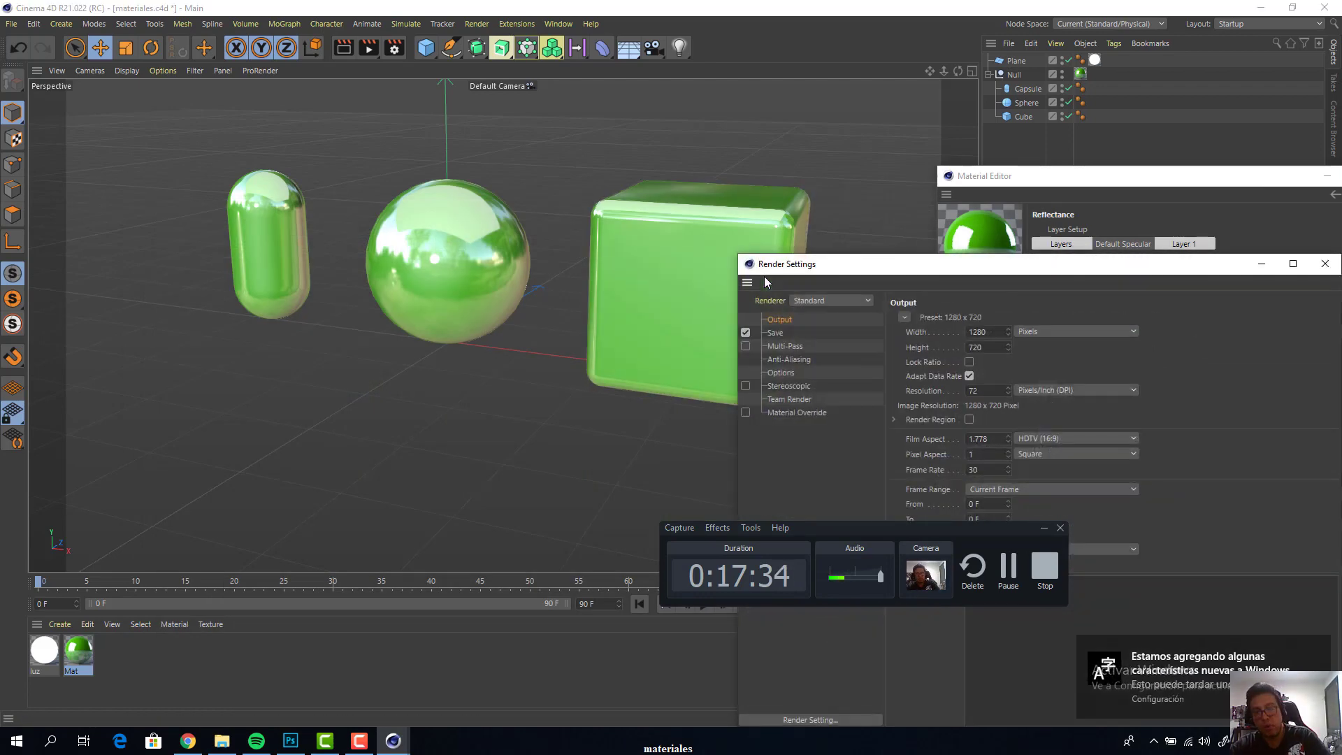
pyautogui.moveTo(832, 275); pyautogui.dragTo(420, 175)
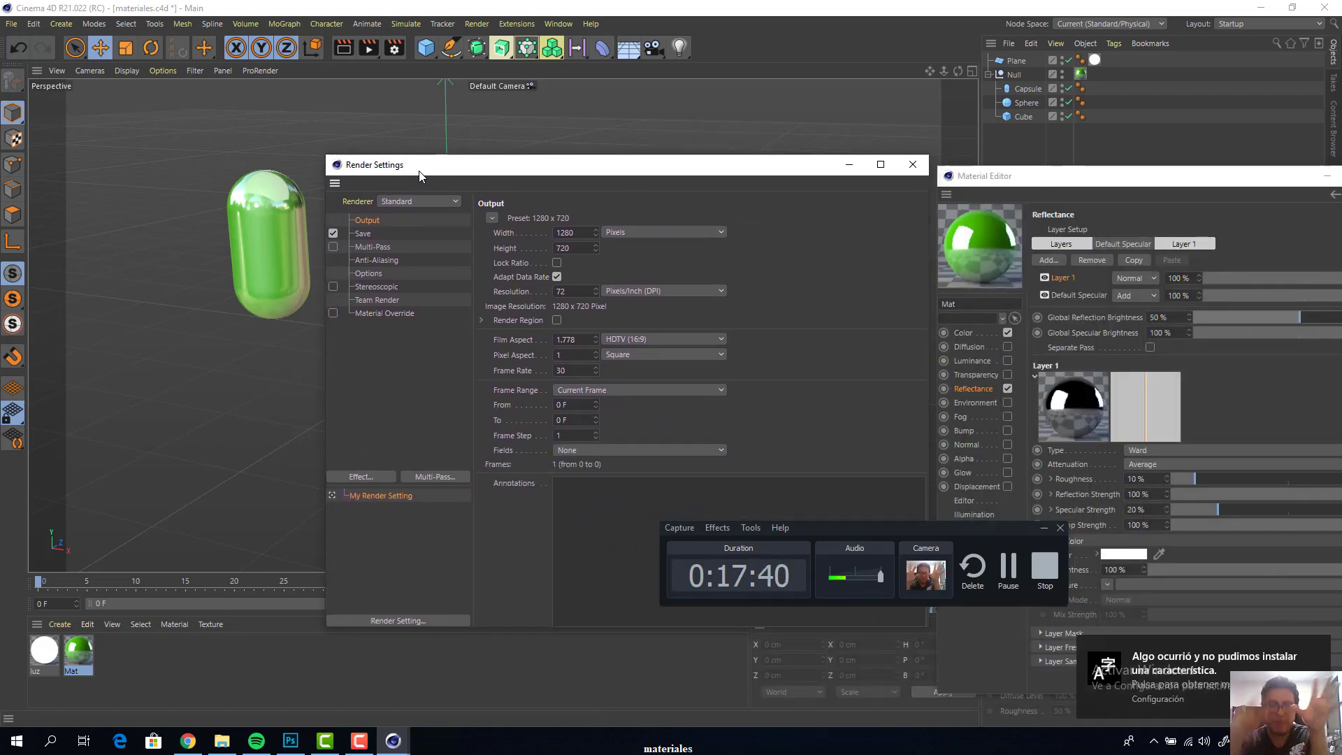
pyautogui.click(1215, 671)
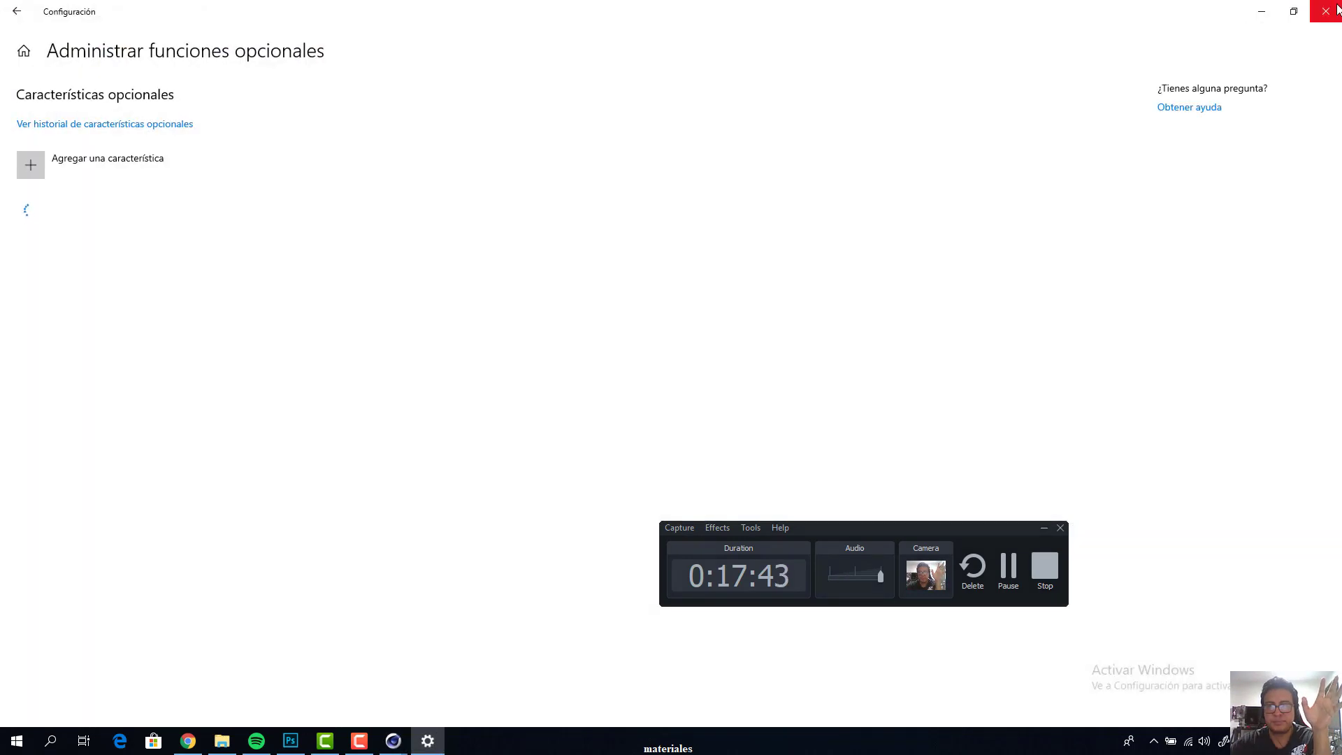
pyautogui.click(1317, 15)
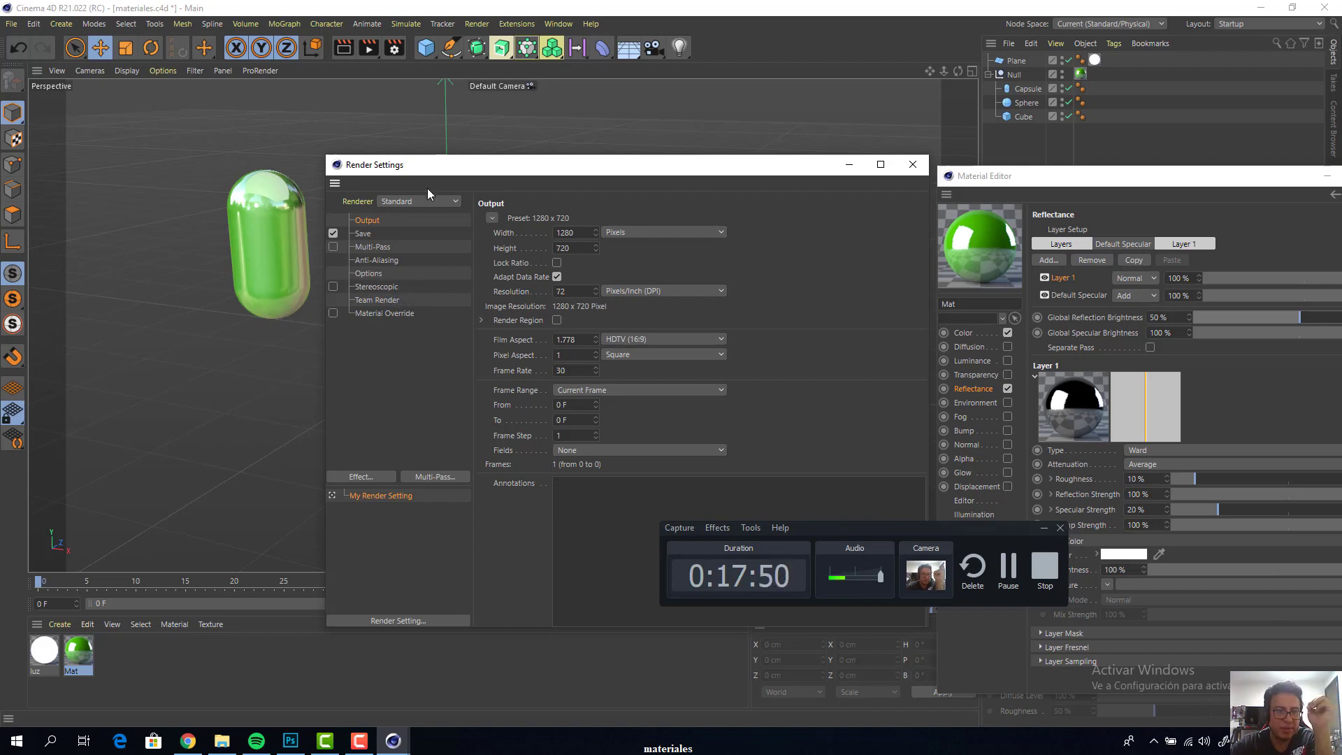
pyautogui.moveTo(434, 165); pyautogui.dragTo(633, 62)
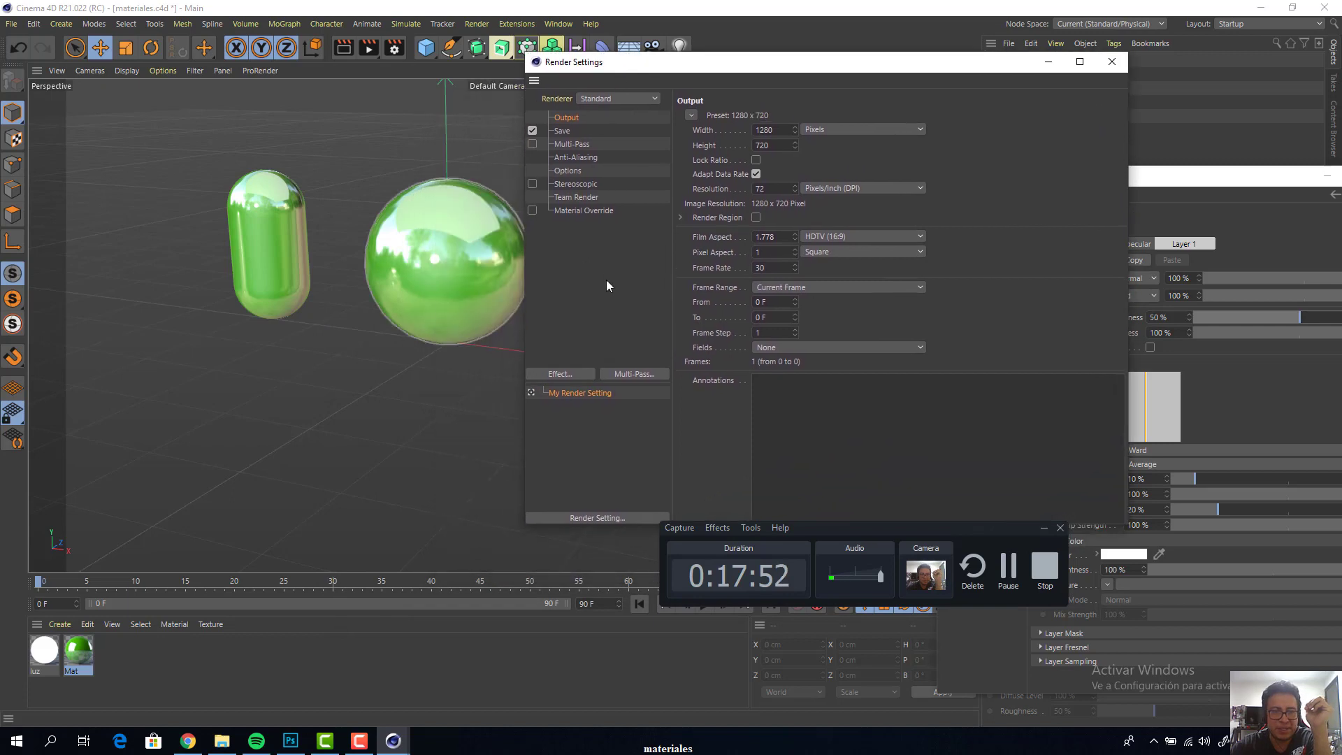
pyautogui.click(560, 375)
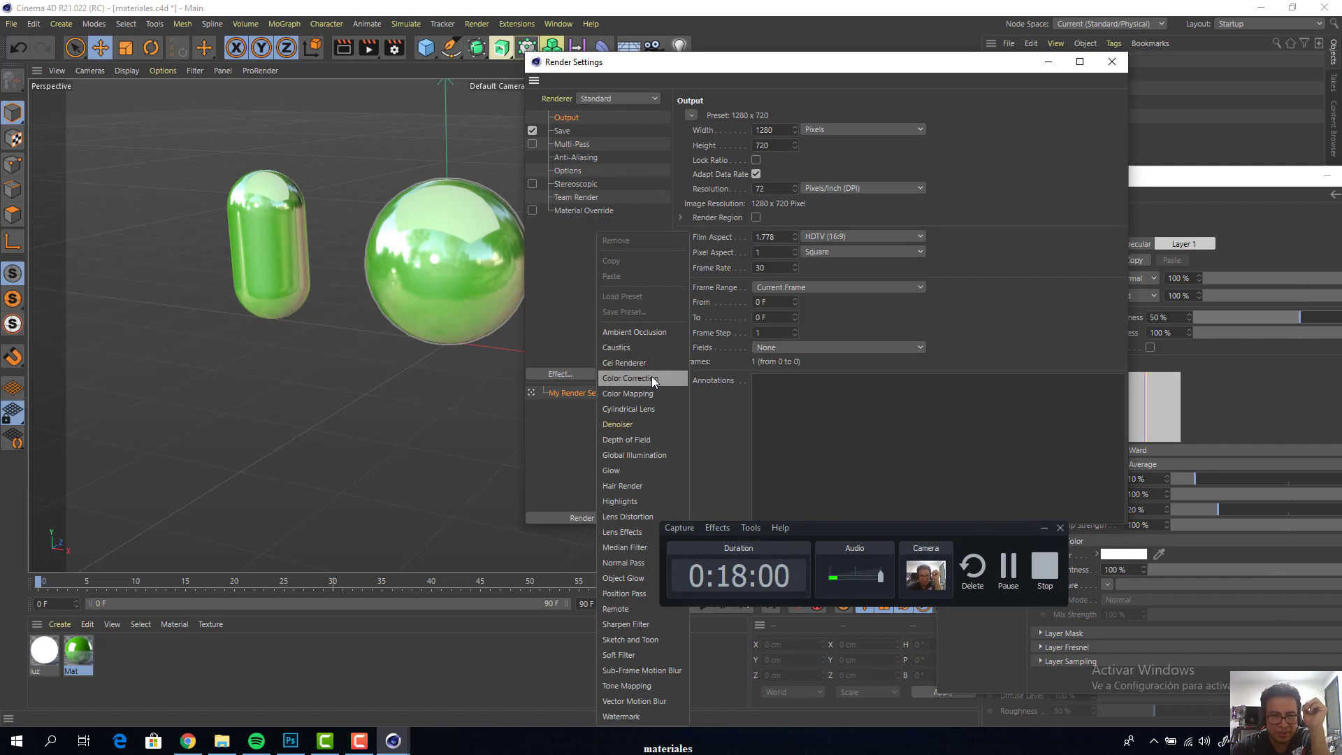
pyautogui.click(626, 456)
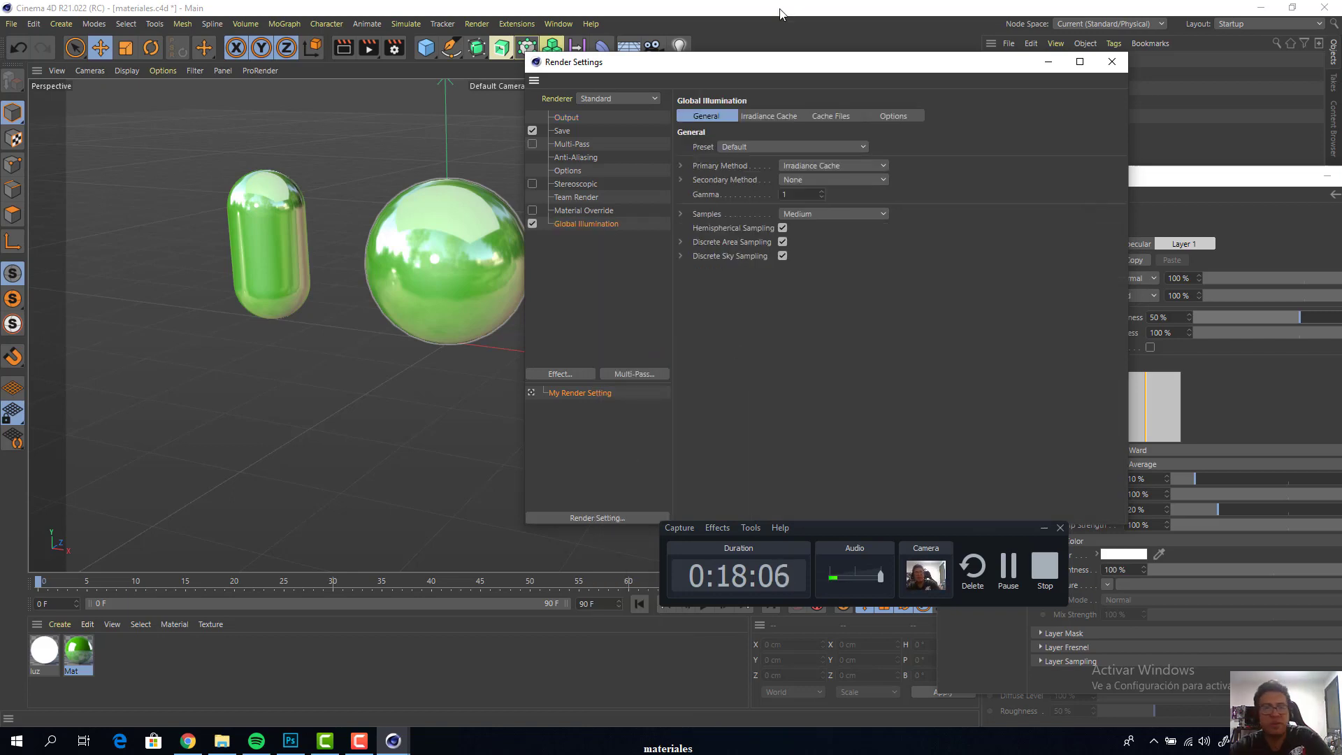
# Render the scene with Global Illumination to the Picture Viewer and compare it with the previous render in the history
pyautogui.moveTo(743, 67); pyautogui.dragTo(502, 336)
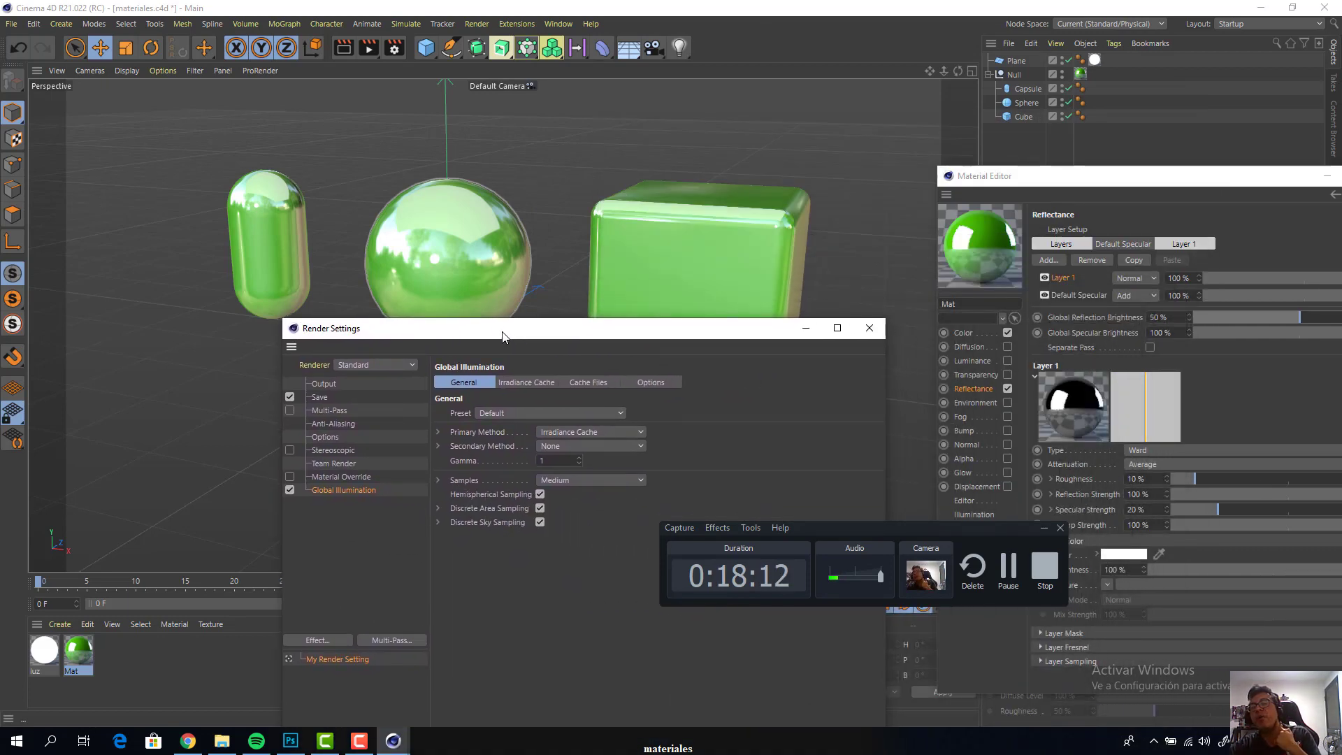
pyautogui.moveTo(502, 336); pyautogui.dragTo(634, 429)
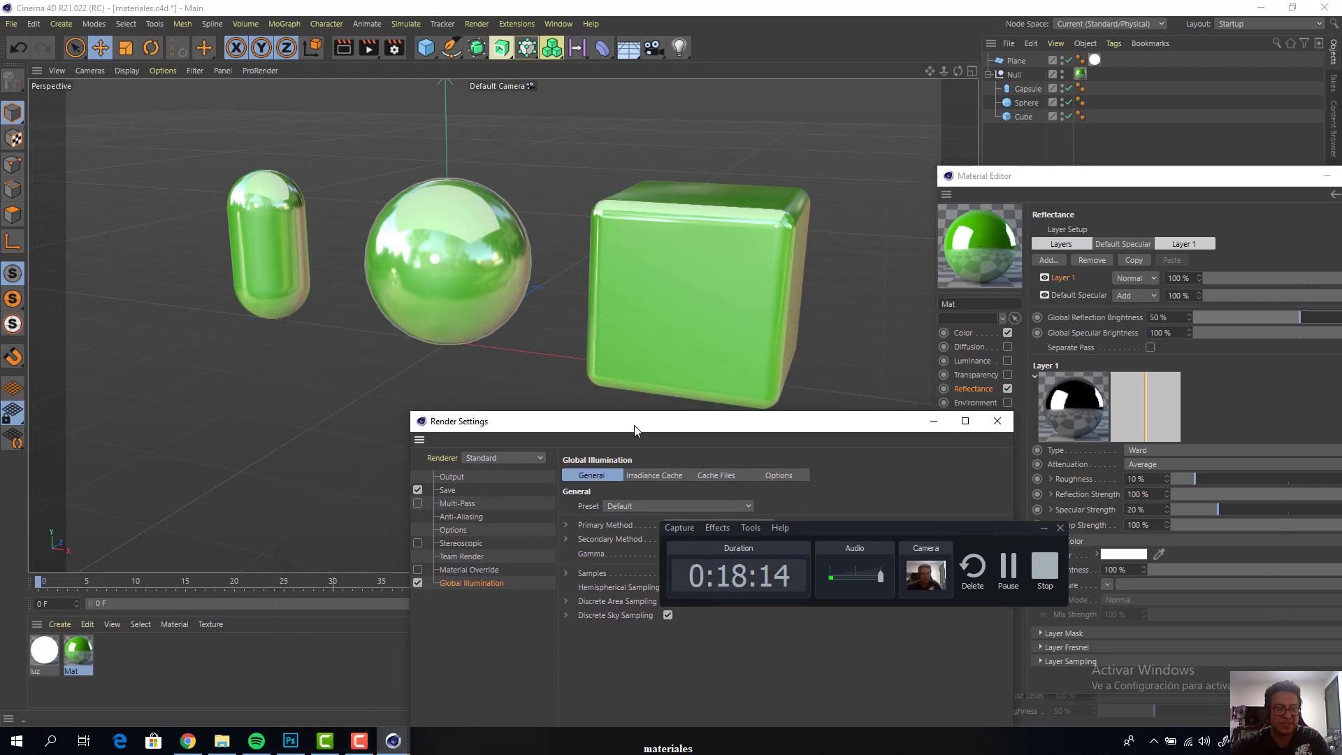
pyautogui.hotkey('shift', 'r')
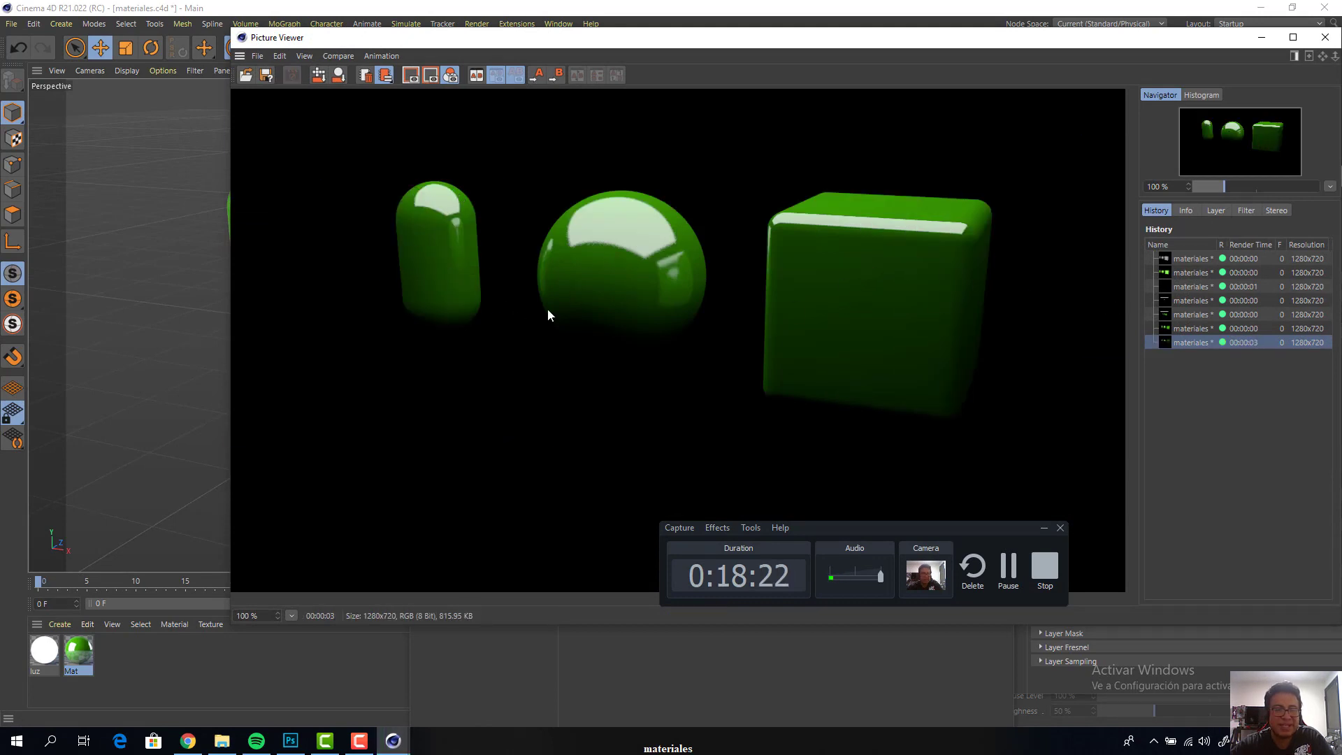
pyautogui.click(1193, 328)
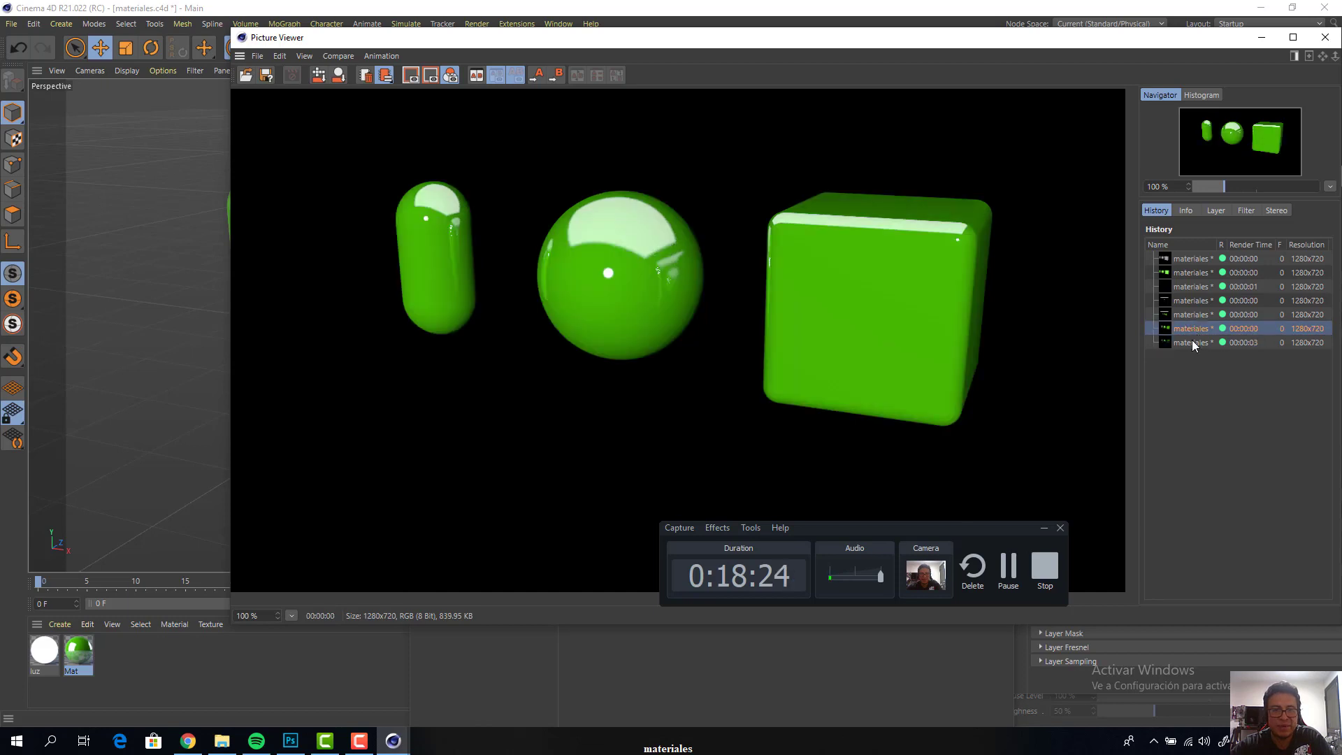
pyautogui.click(1193, 342)
pyautogui.click(1194, 329)
pyautogui.click(1195, 340)
pyautogui.click(1194, 328)
pyautogui.click(1194, 341)
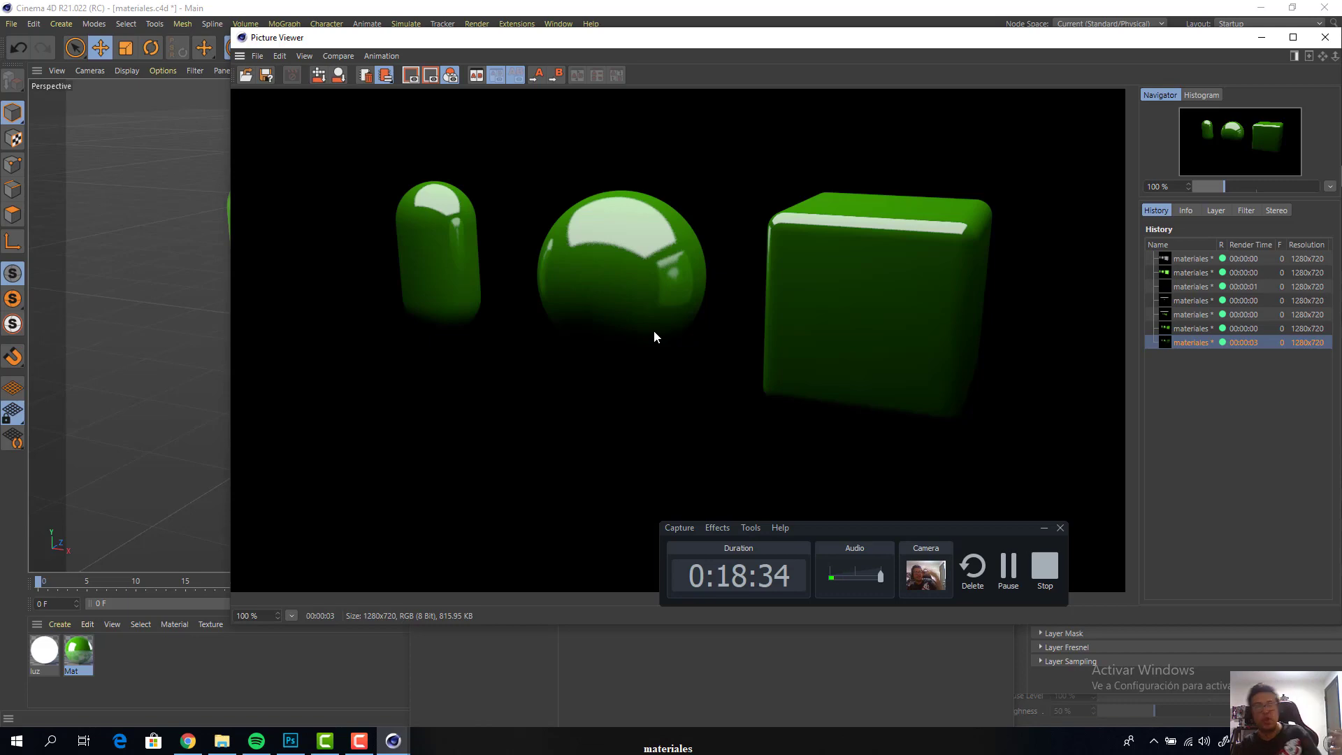
# Turn off Global Illumination, disable the luminous plane and render the perspective view
pyautogui.moveTo(683, 34); pyautogui.dragTo(746, 445)
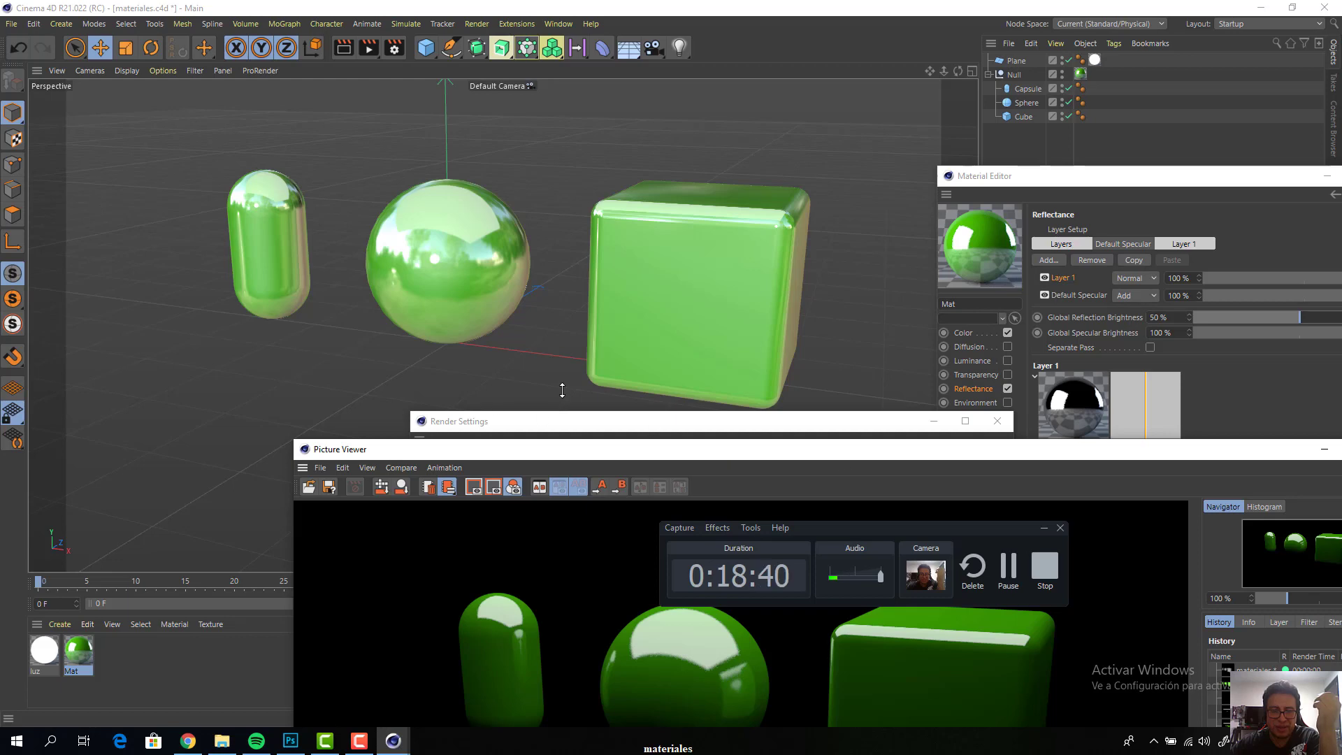
pyautogui.moveTo(685, 457); pyautogui.dragTo(390, 302)
pyautogui.click(978, 295)
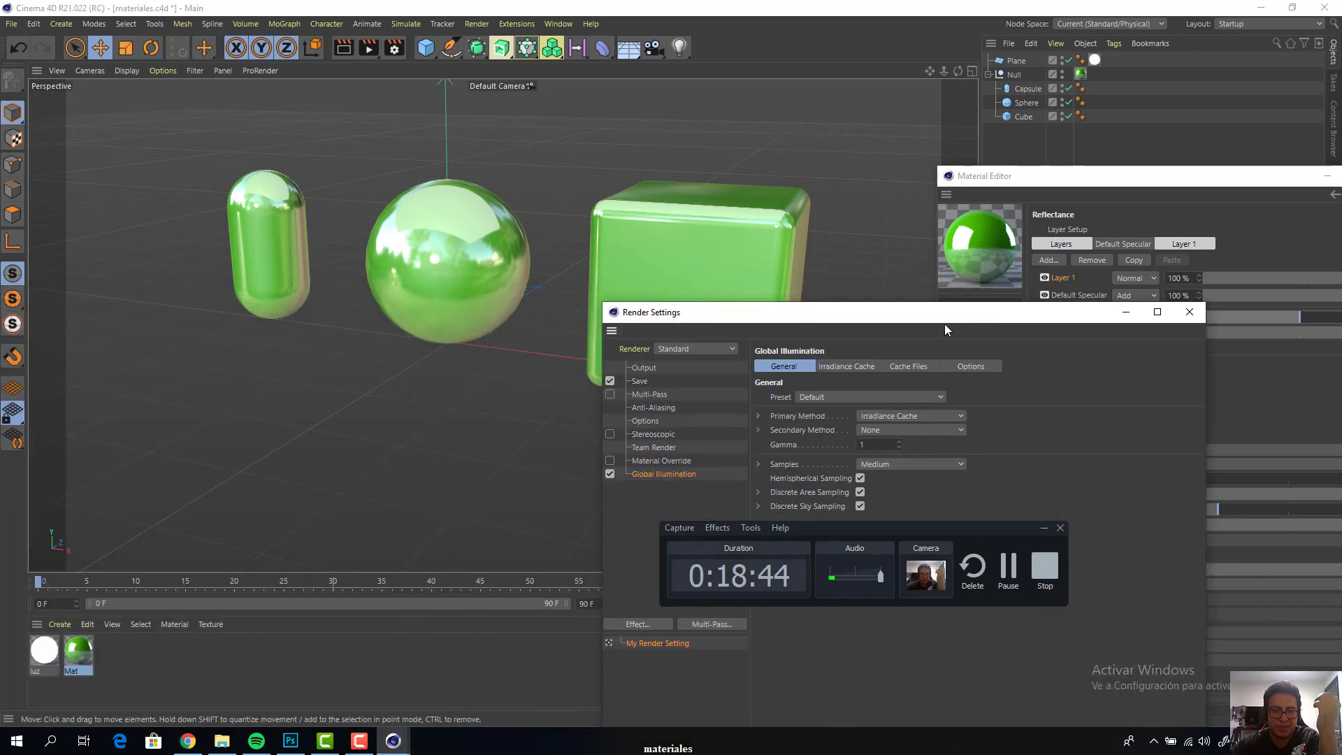
pyautogui.click(609, 473)
pyautogui.click(1020, 63)
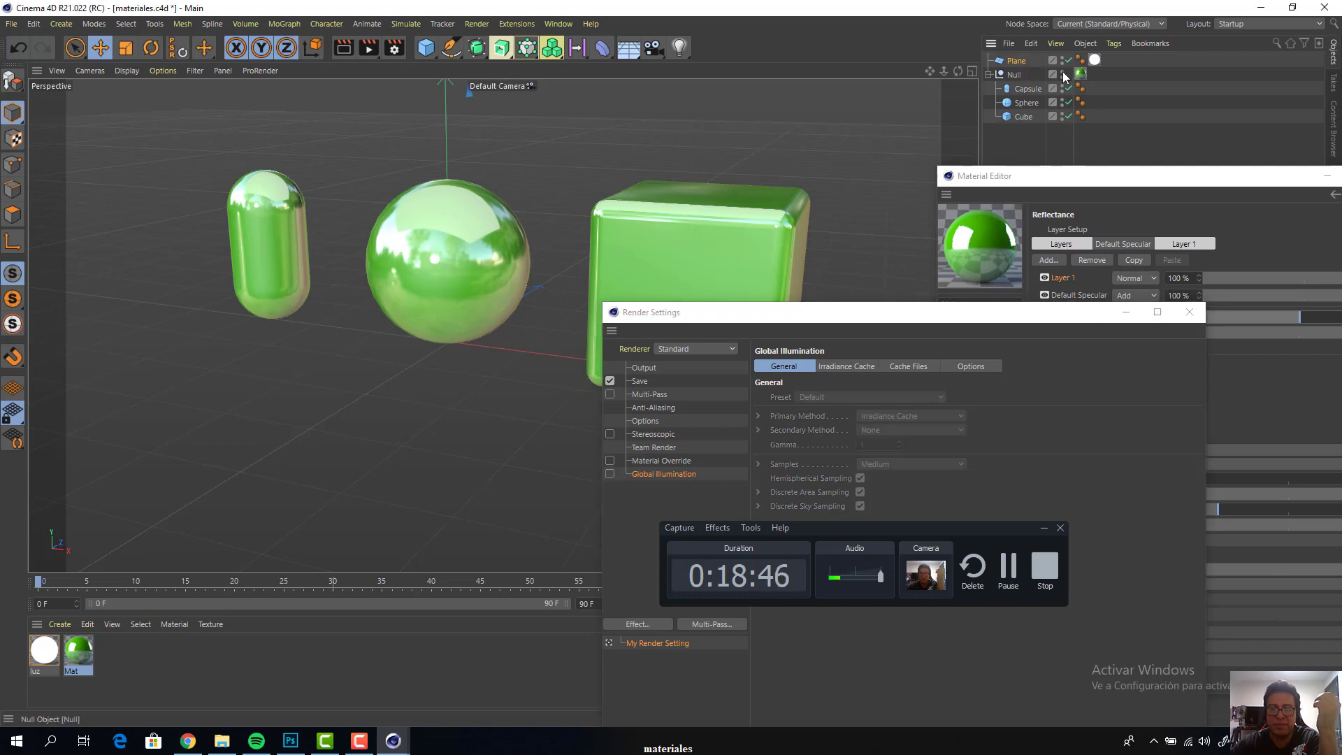
pyautogui.click(1069, 60)
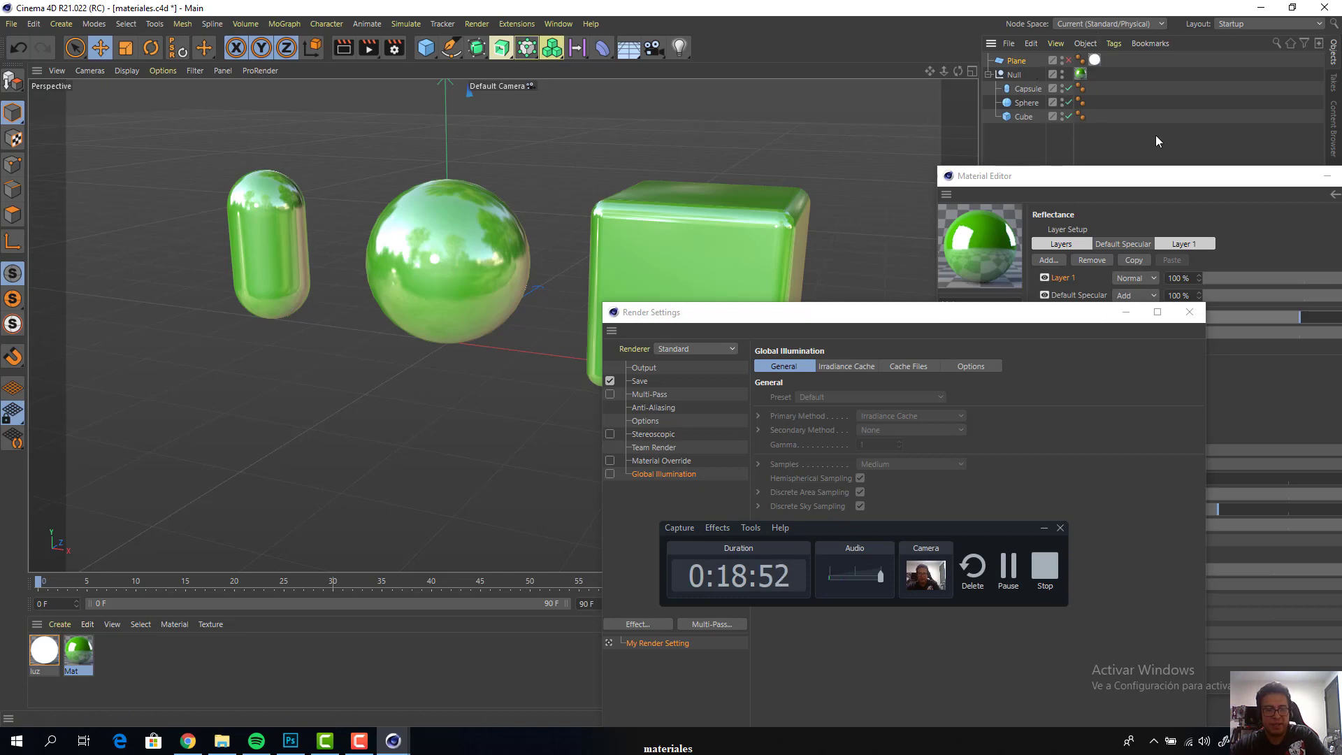
pyautogui.hotkey('ctrl', 'r')
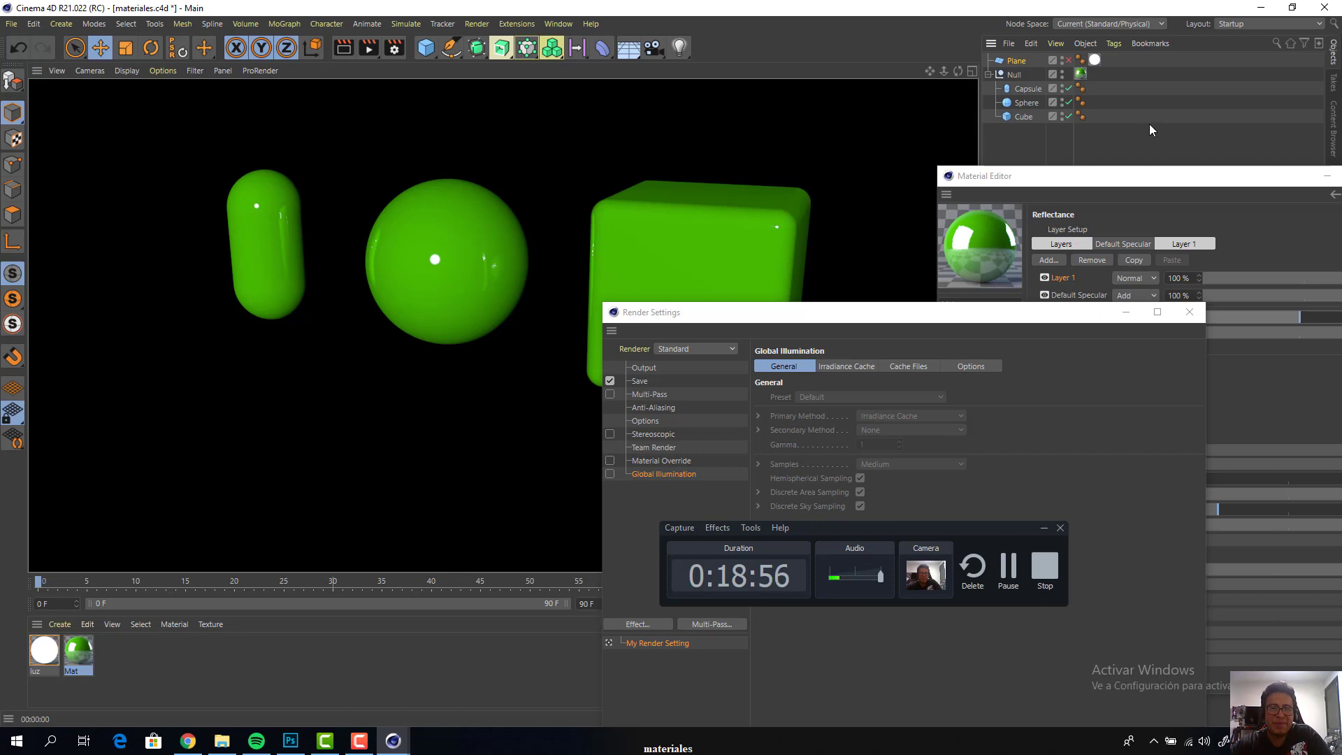
# Delete the luminous plane and render the perspective view with Global Illumination off
pyautogui.click(1020, 63)
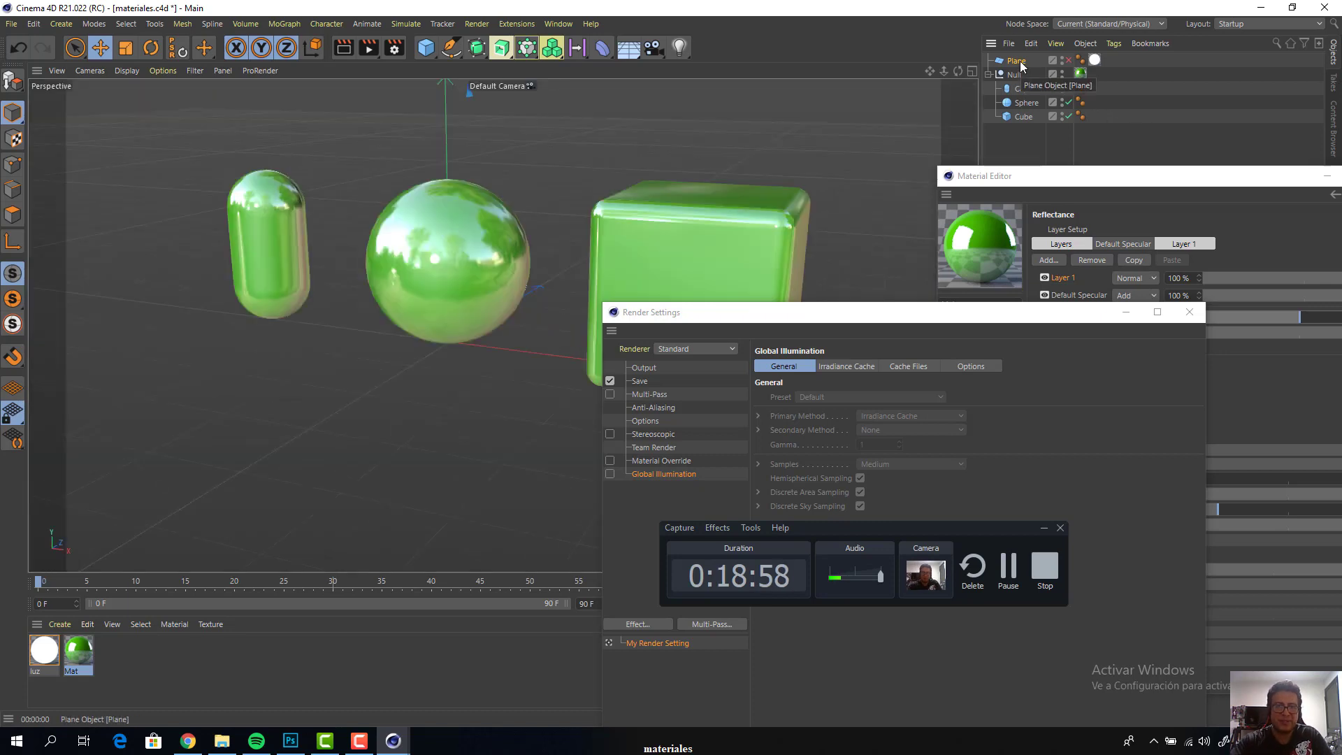
pyautogui.press('Delete')
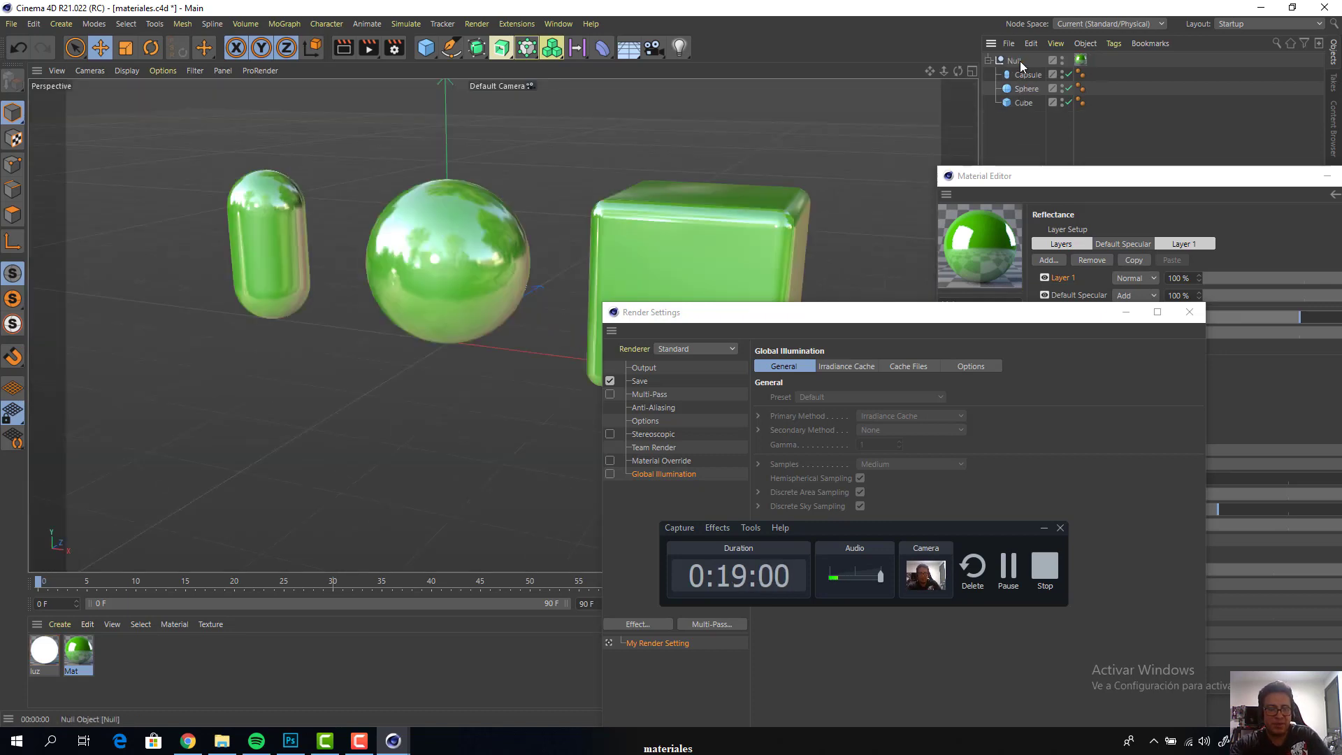
pyautogui.hotkey('ctrl', 'r')
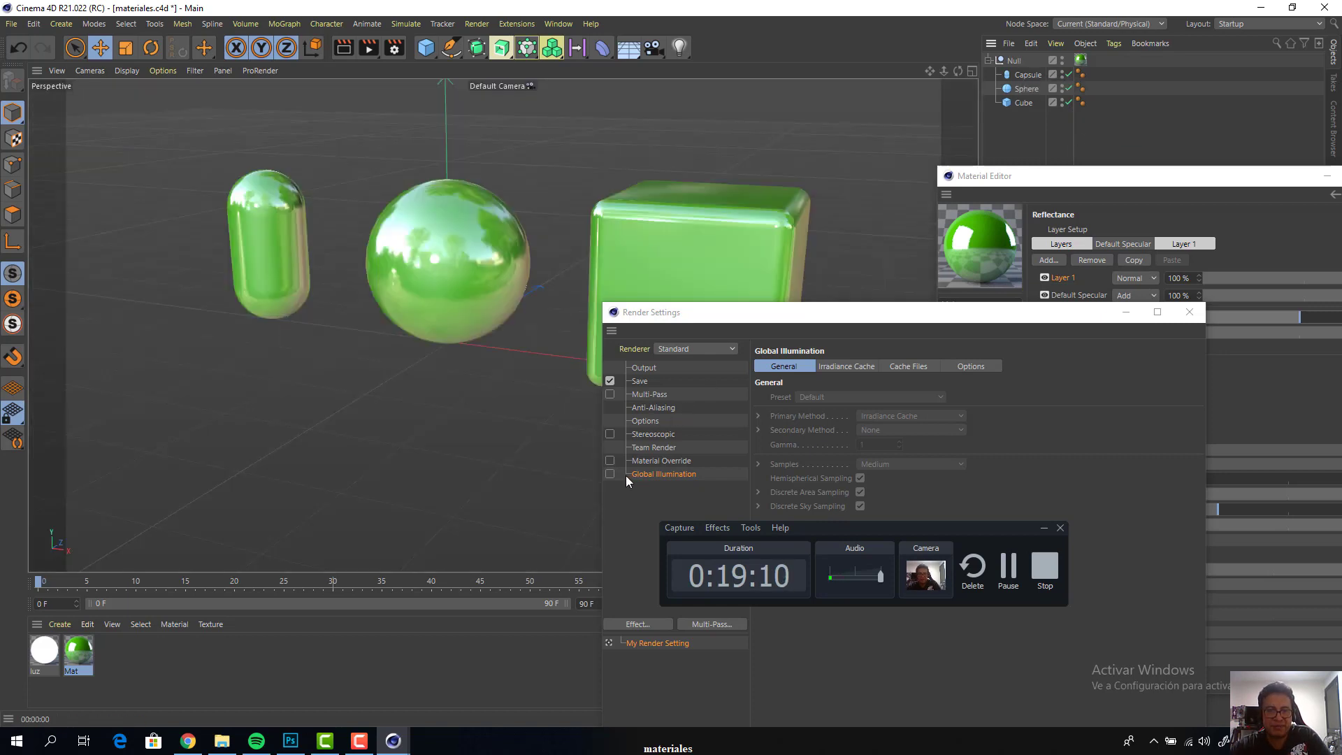
# Turn Global Illumination back on and render the perspective view without the plane
pyautogui.click(610, 474)
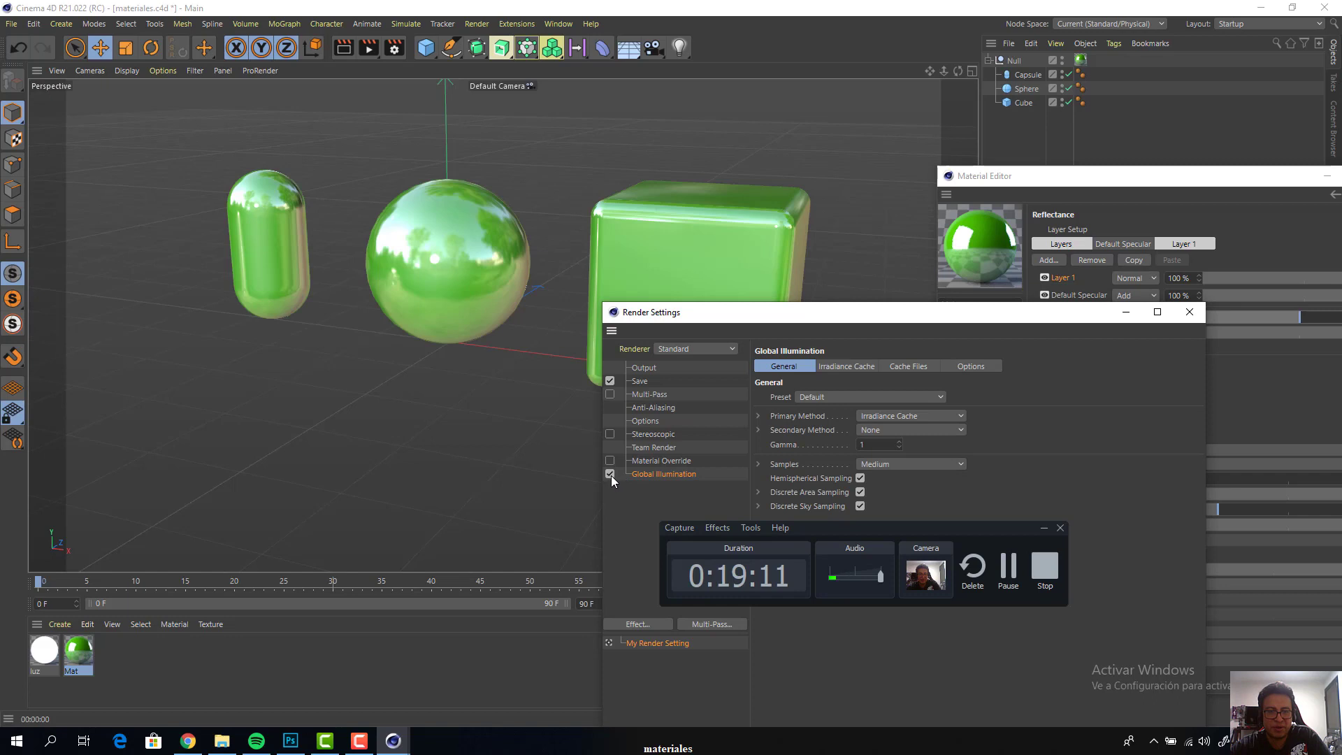
pyautogui.click(1161, 138)
pyautogui.hotkey('ctrl', 'r')
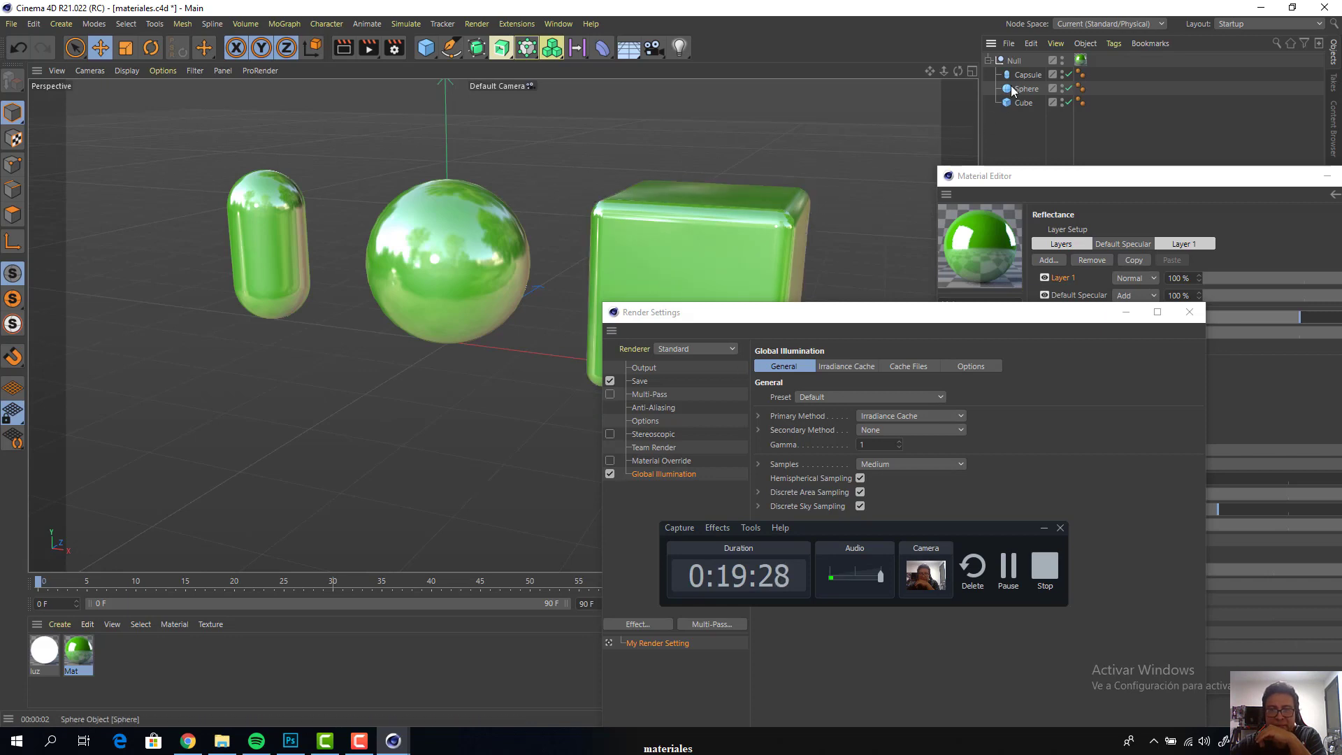
# Undo the deletion of the luminous plane and enable the plane again
pyautogui.hotkey('ctrl', 'z')
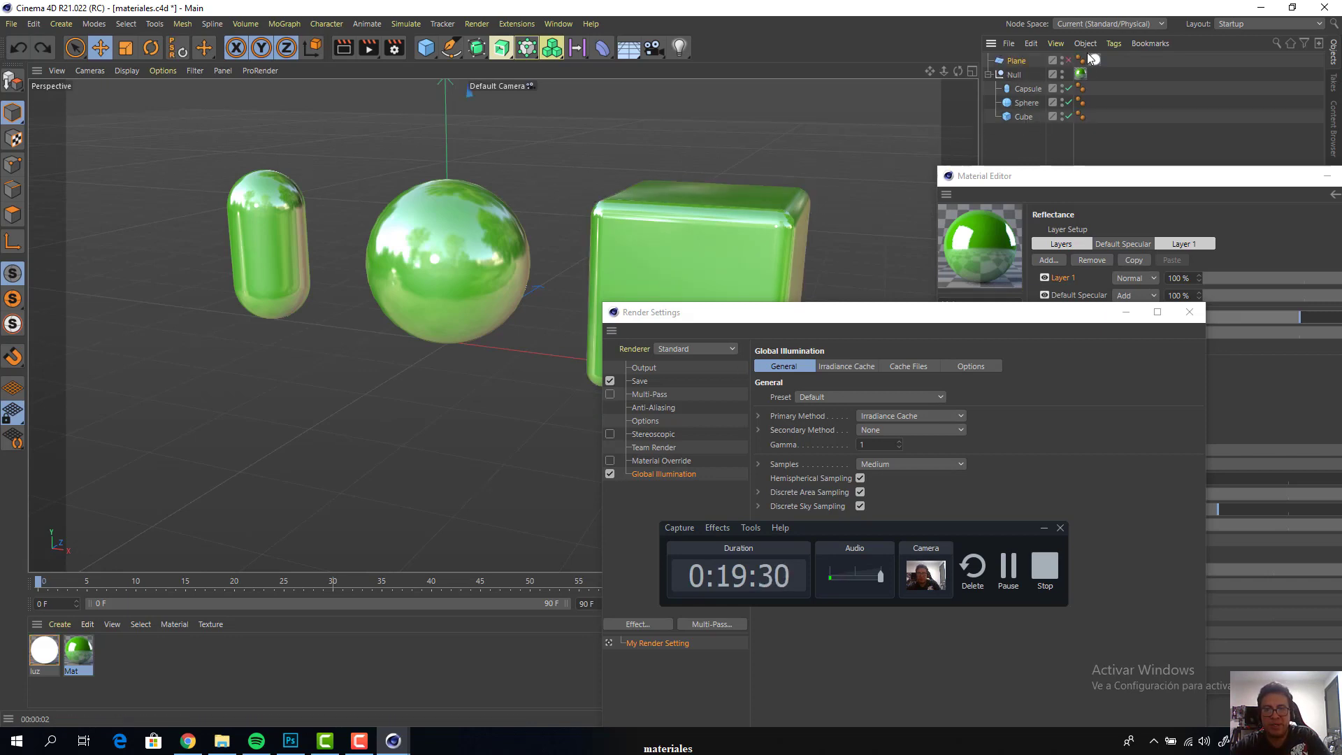
pyautogui.click(1068, 61)
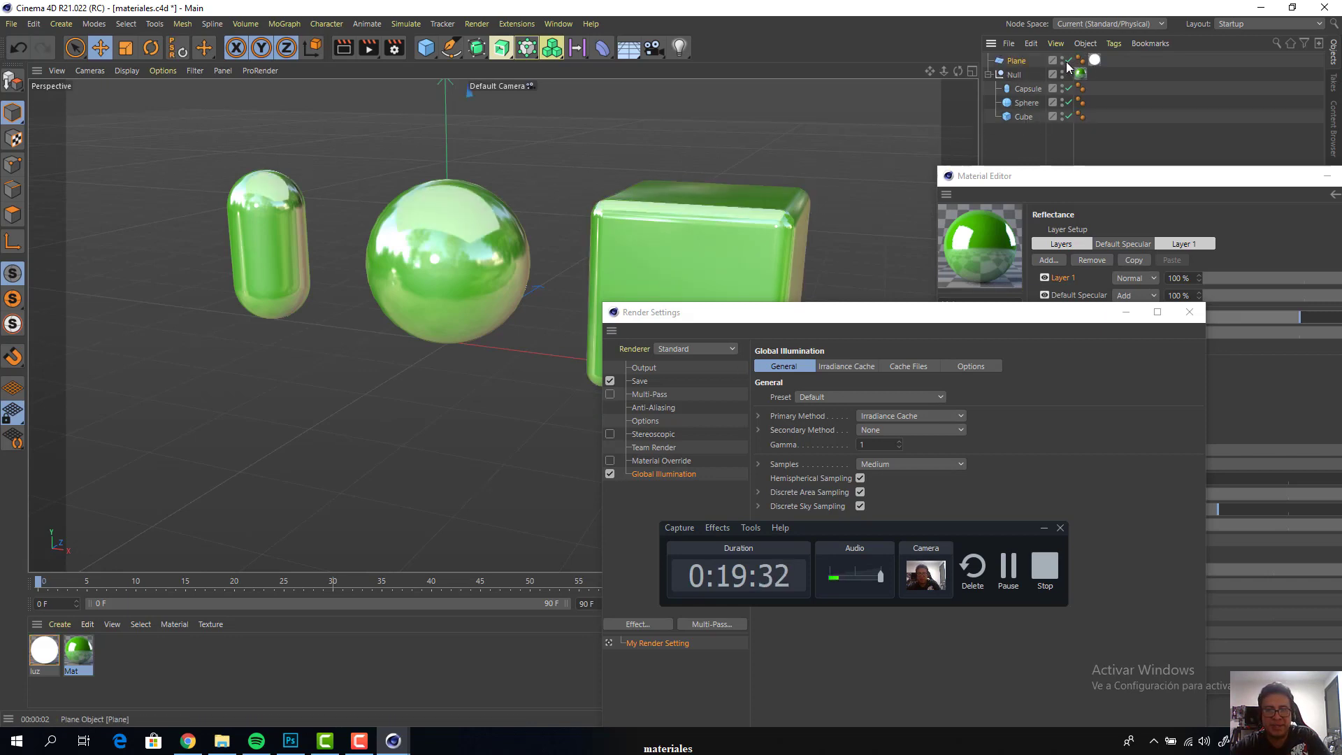
# Show all four viewports and close the Material Editor and Render Settings windows
pyautogui.moveTo(870, 320); pyautogui.dragTo(983, 391)
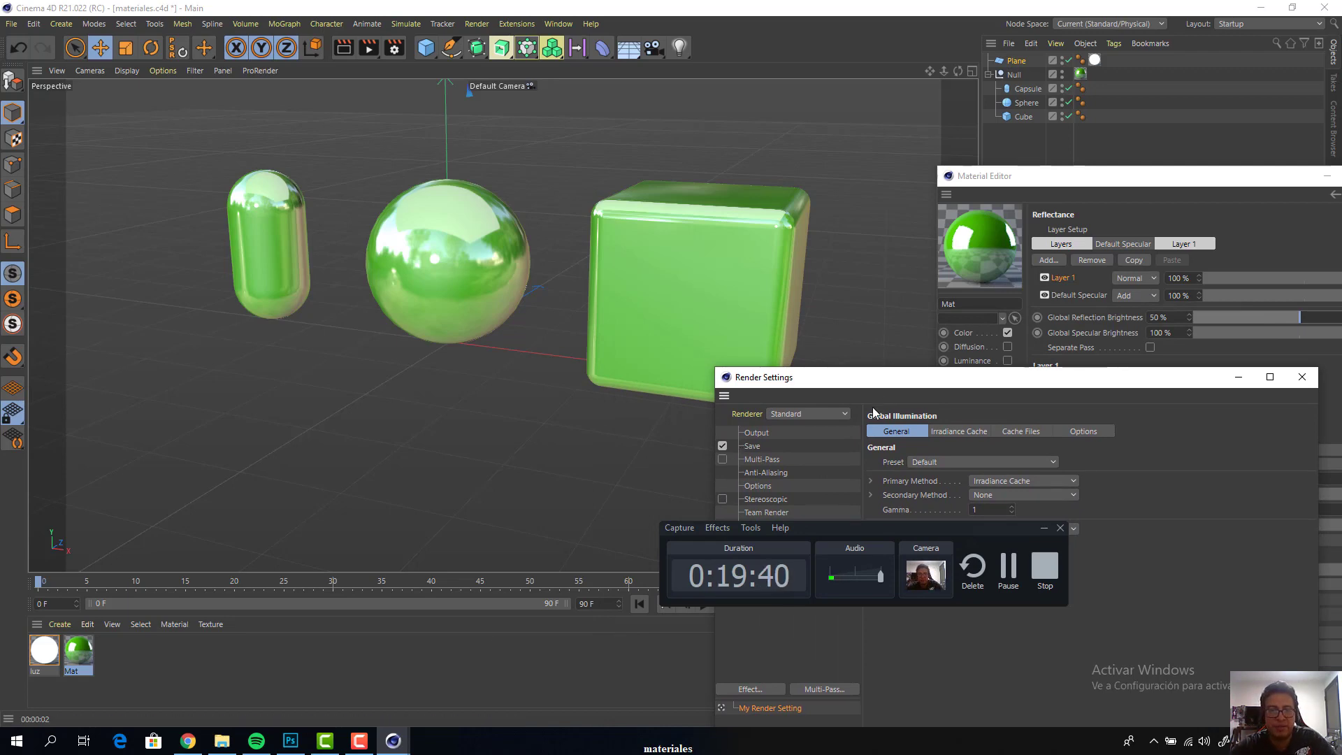
pyautogui.click(973, 72)
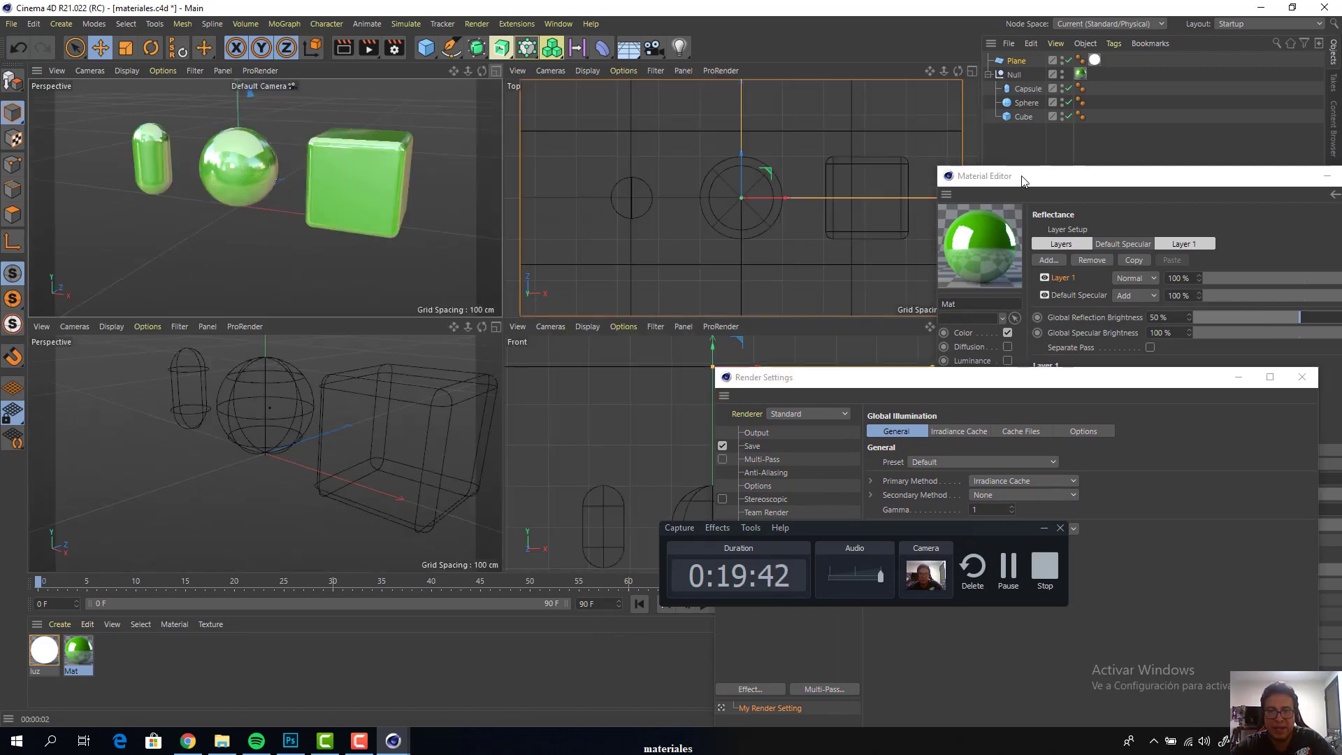
pyautogui.moveTo(1022, 181); pyautogui.dragTo(381, 168)
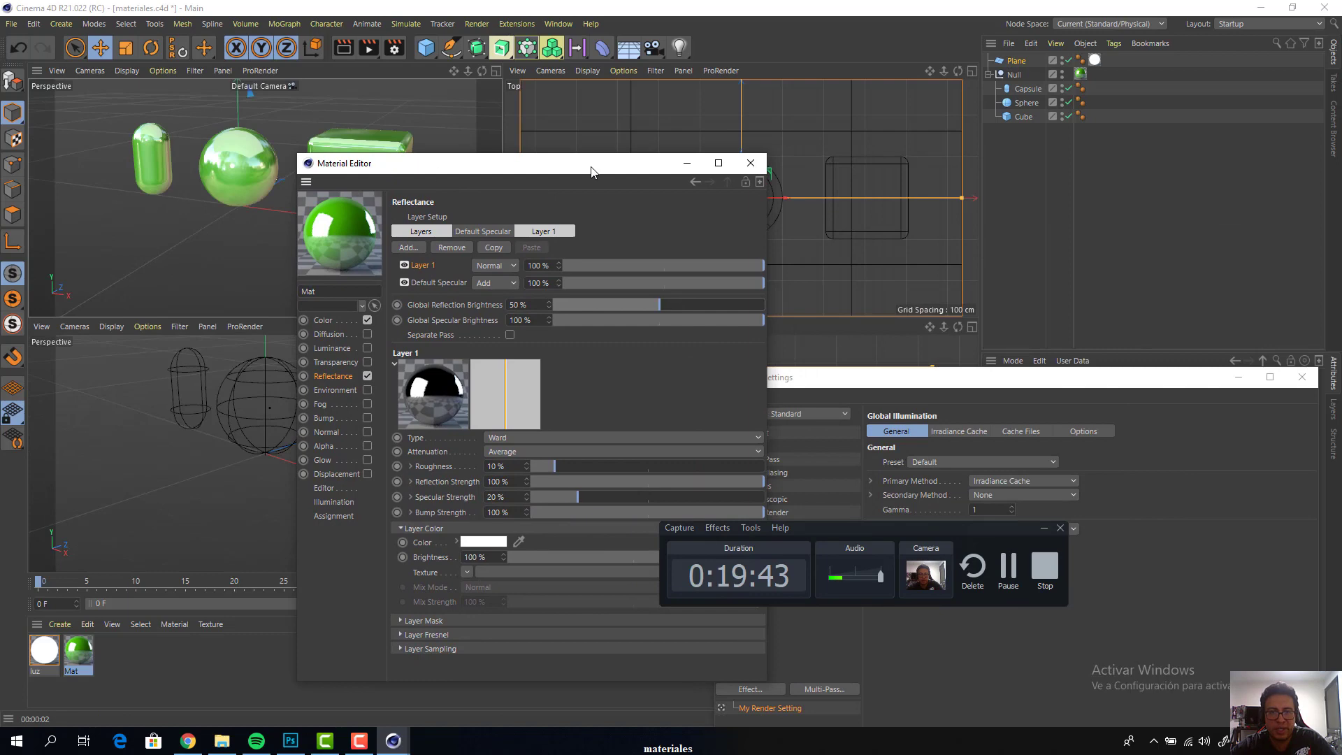
pyautogui.click(764, 169)
pyautogui.moveTo(804, 378); pyautogui.dragTo(220, 369)
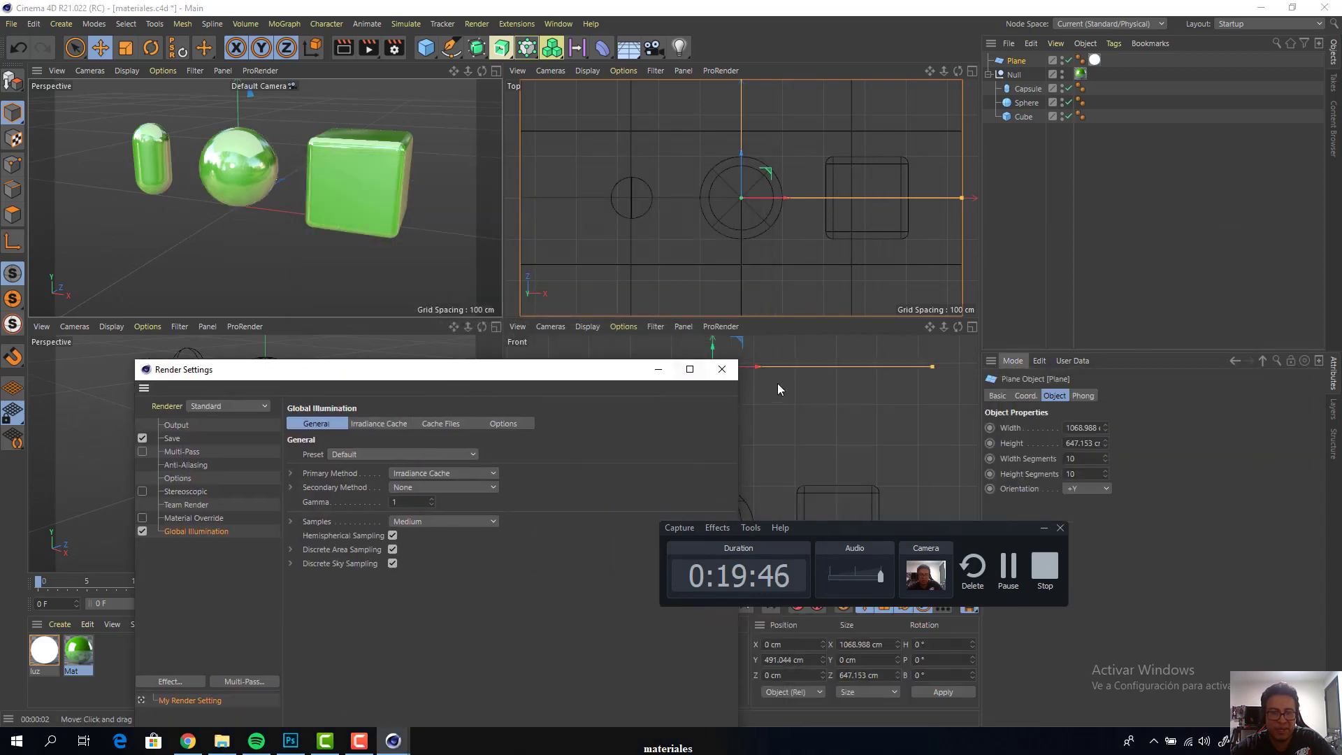
pyautogui.click(722, 369)
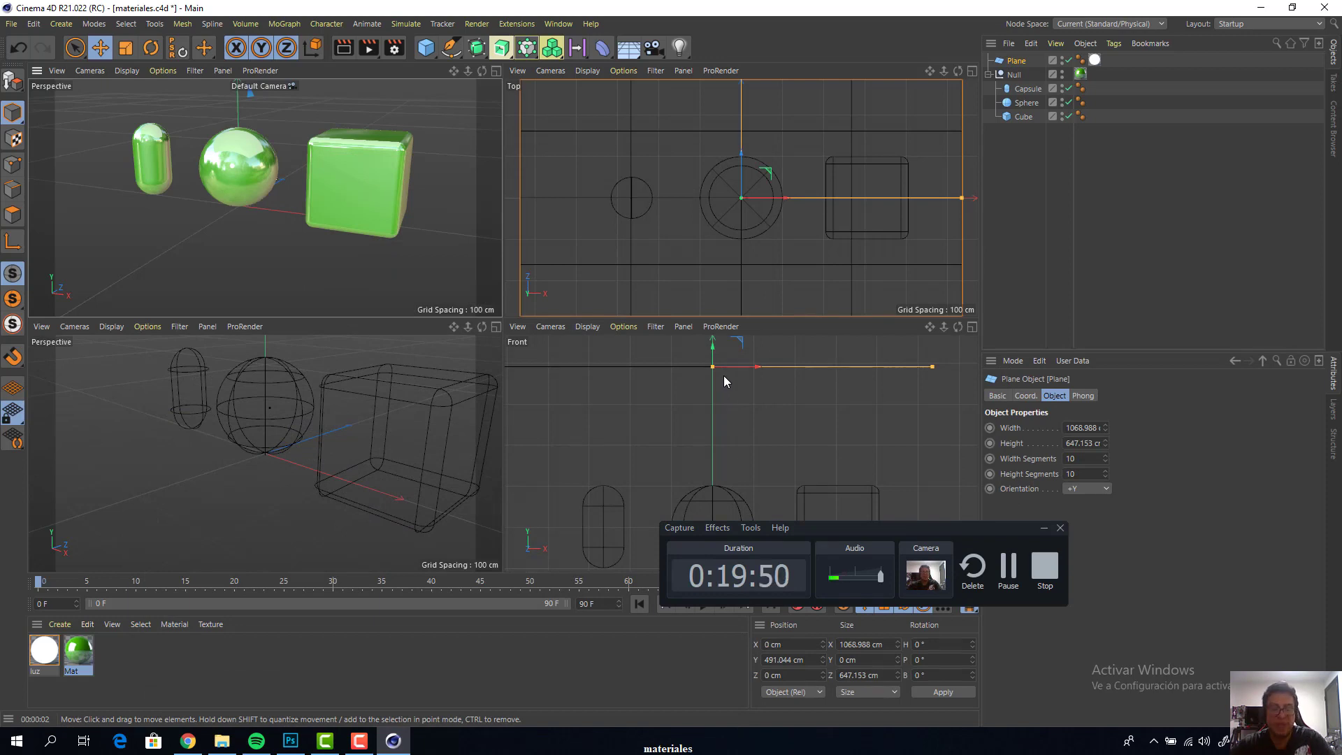
# Duplicate the luminous plane, set the copy's orientation to +X and move it along X to just beyond the cube
pyautogui.scroll(-4, 720, 381)
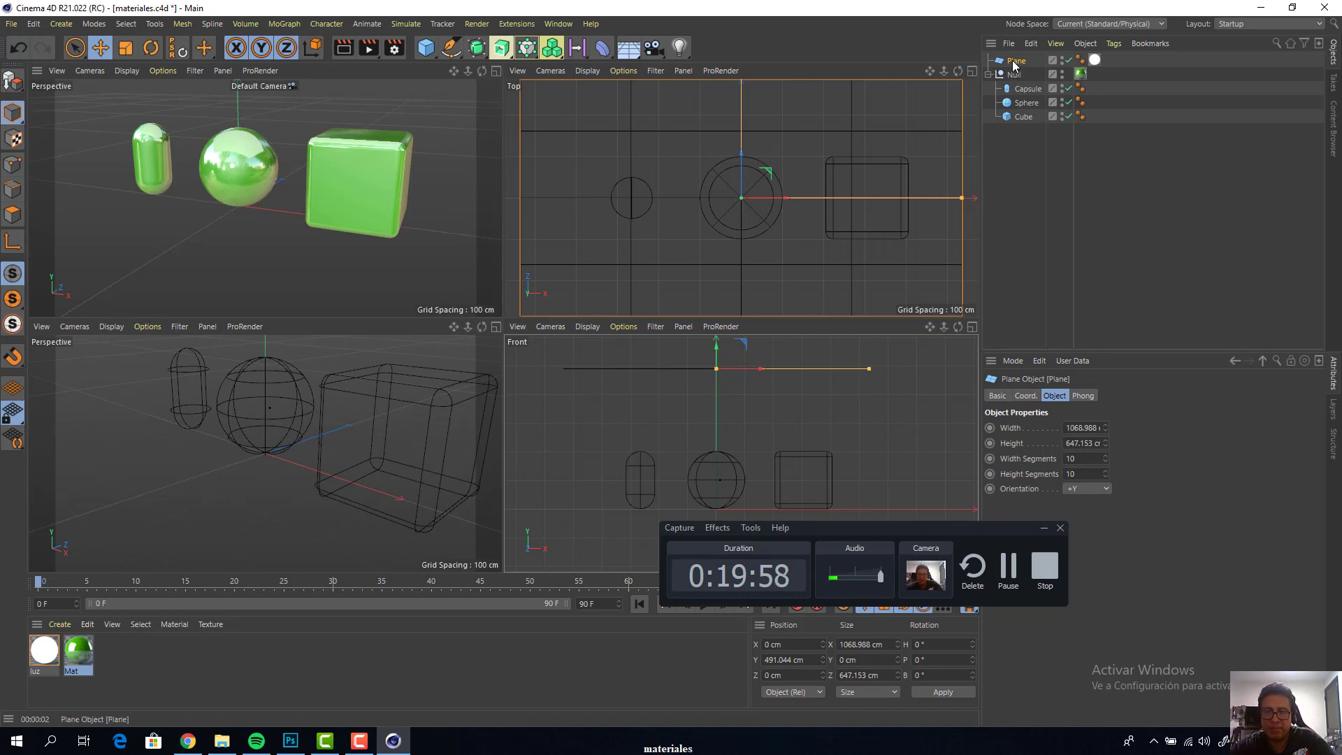
pyautogui.moveTo(1015, 64); pyautogui.dragTo(1015, 68)
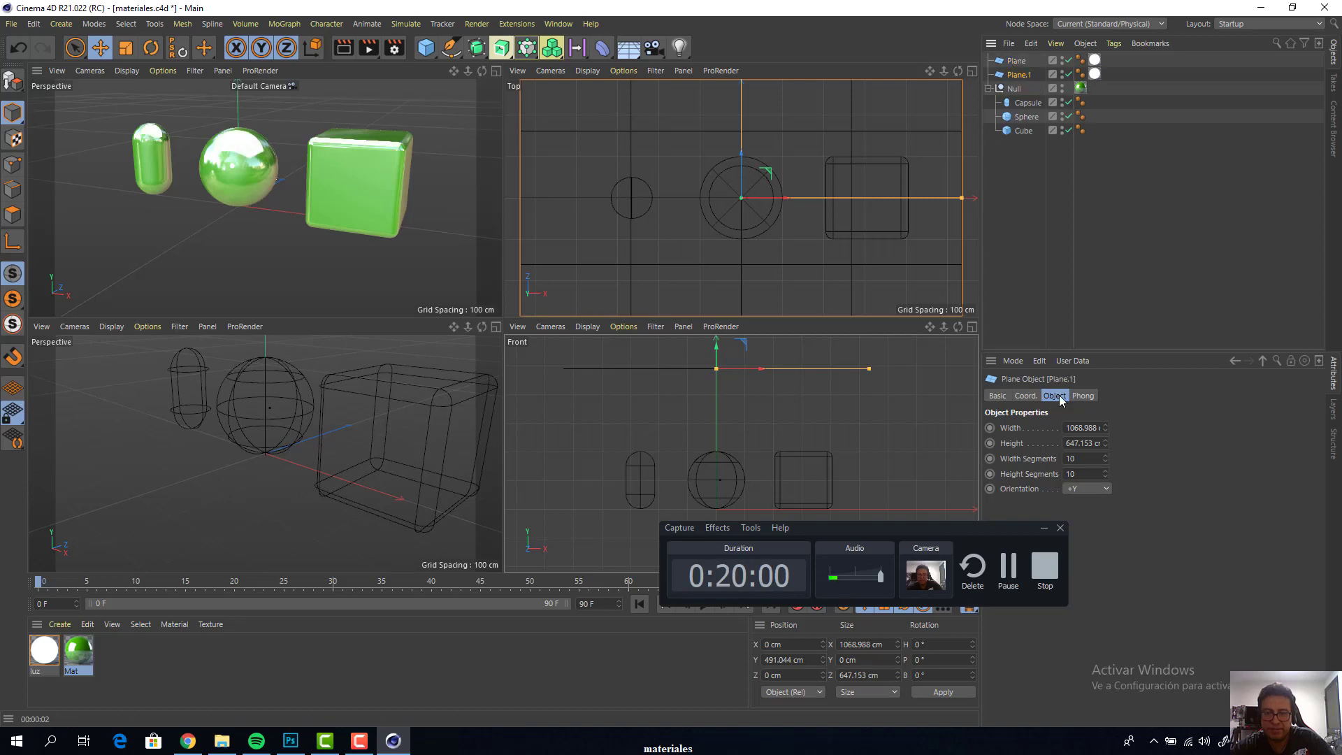
pyautogui.moveTo(937, 527); pyautogui.dragTo(1005, 594)
pyautogui.click(1087, 490)
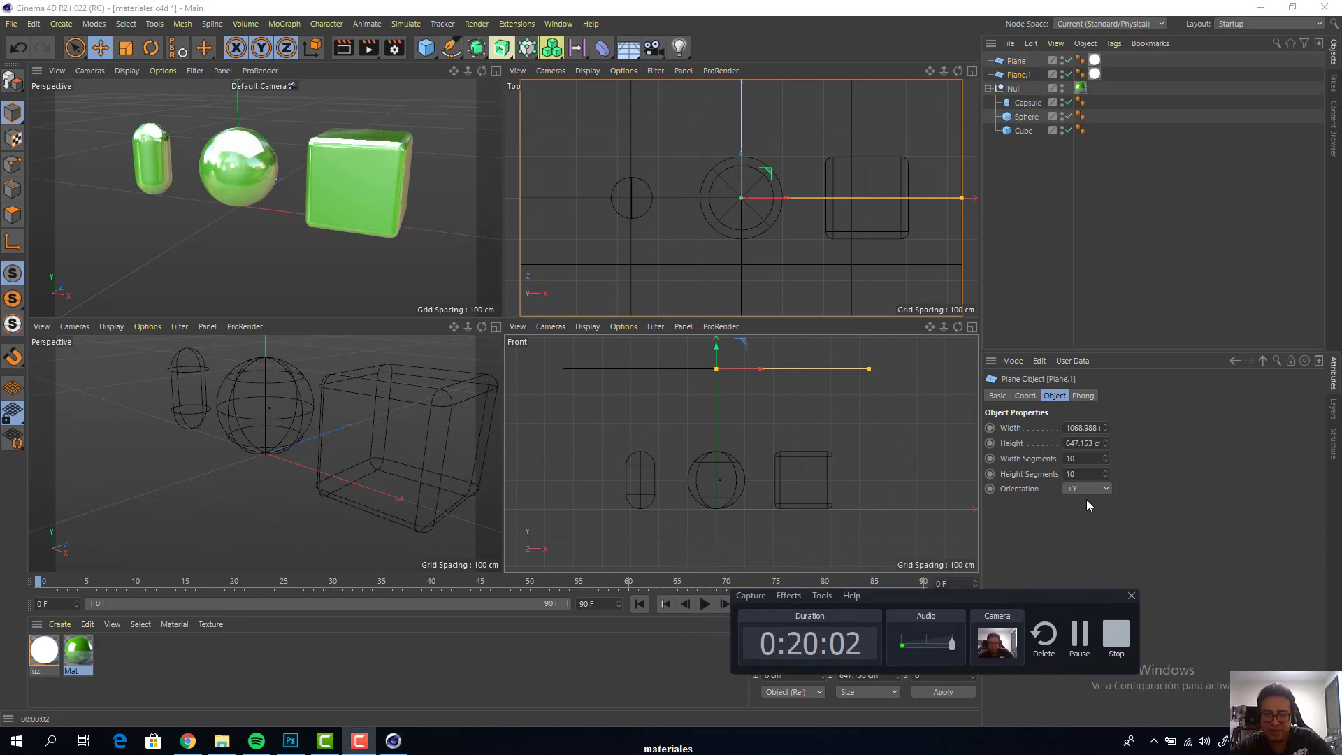
pyautogui.click(1086, 502)
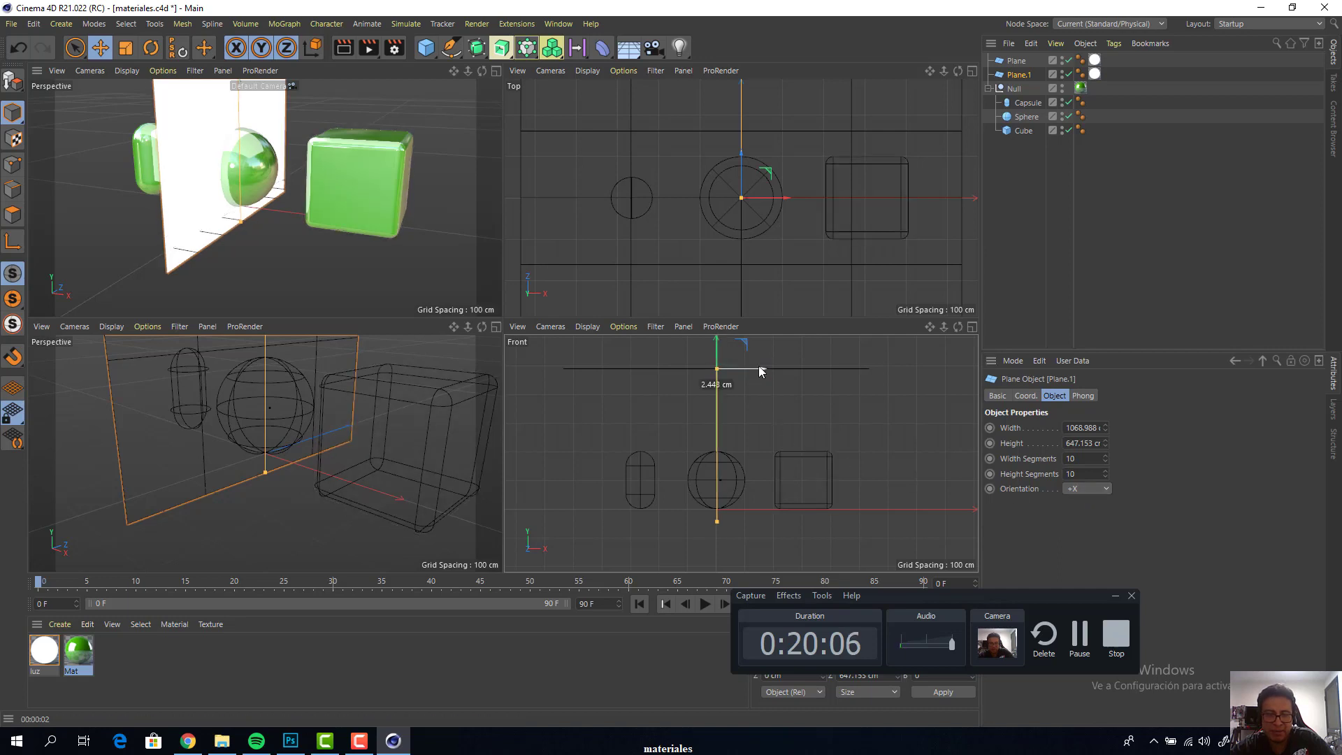
pyautogui.moveTo(754, 370); pyautogui.dragTo(893, 376)
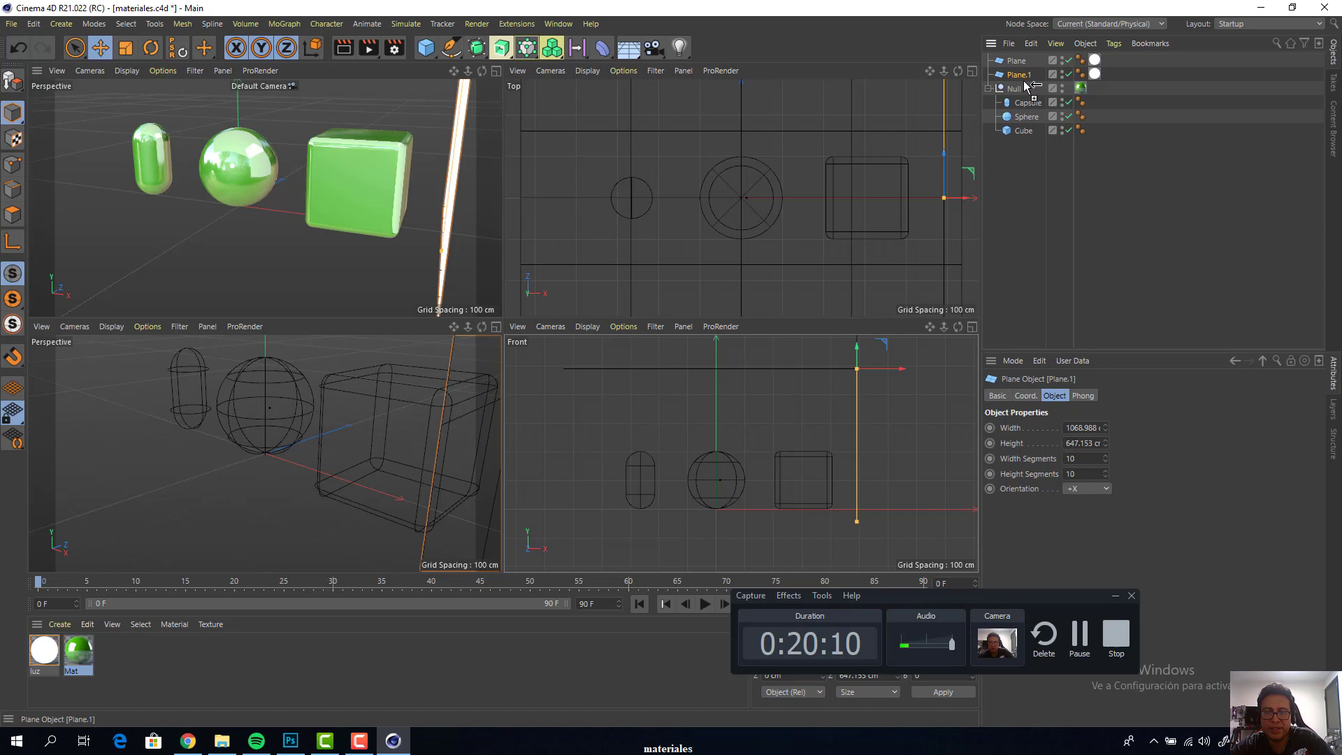
# Duplicate the vertical plane beside the cube and move the copy along X to the far side of the capsule
pyautogui.keyDown('ctrl'); pyautogui.moveTo(1026, 85); pyautogui.dragTo(1024, 84); pyautogui.keyUp('ctrl')
pyautogui.moveTo(890, 370); pyautogui.dragTo(610, 375)
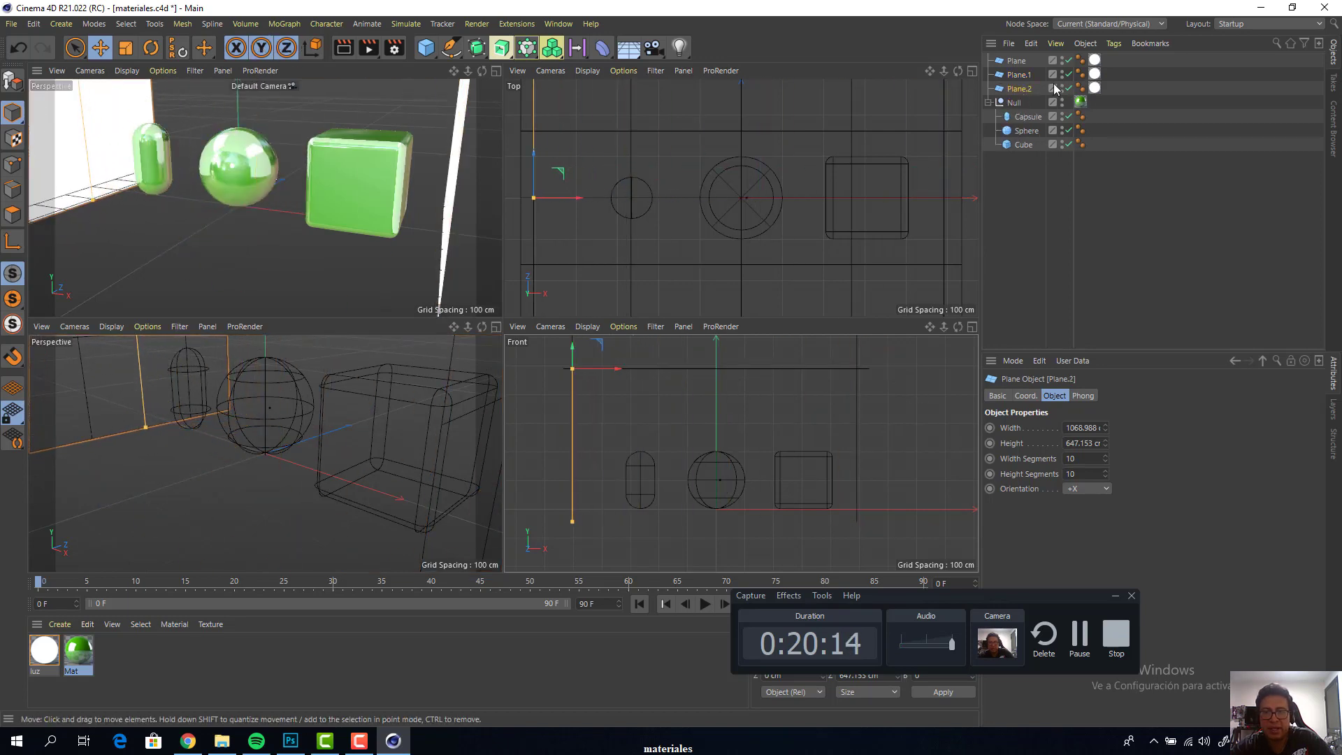
# Duplicate the overhead luminous plane and lower the copy along Y to ground level beneath the capsule, sphere and cube
pyautogui.click(1015, 73)
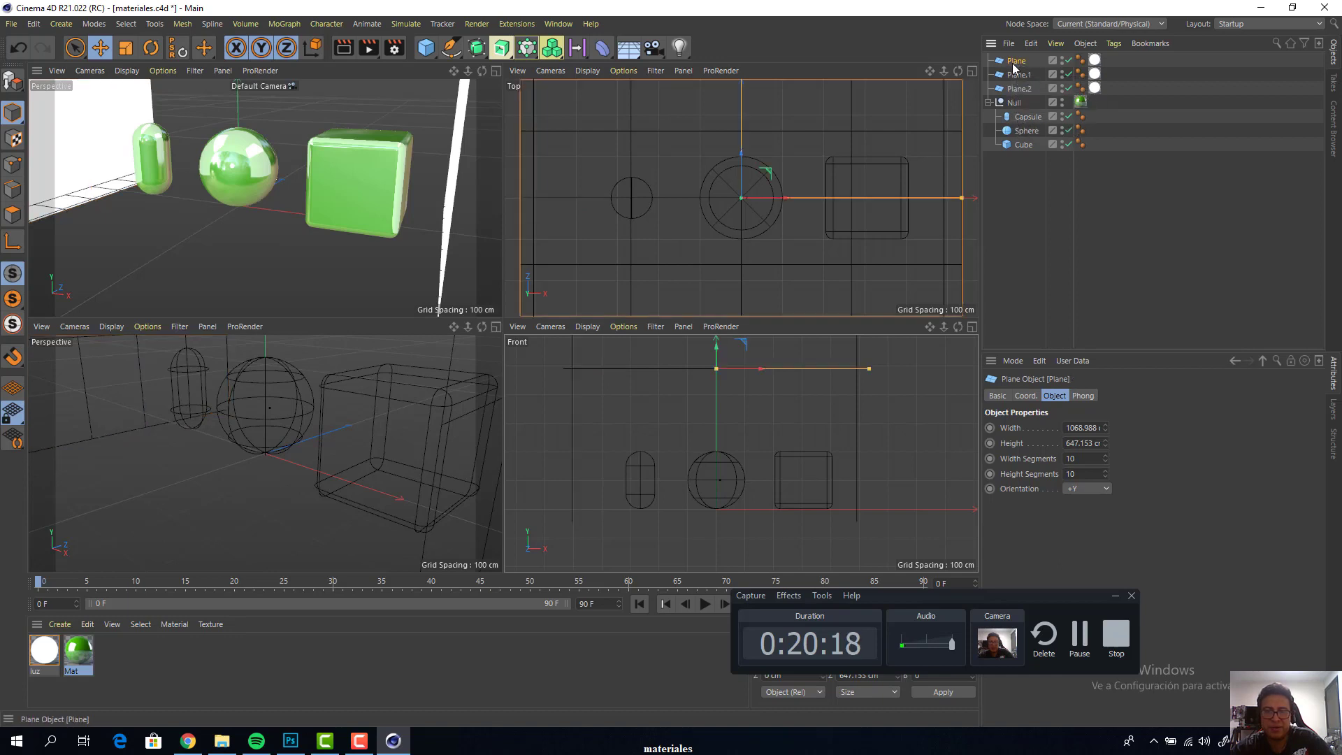
pyautogui.keyDown('ctrl'); pyautogui.moveTo(1014, 94); pyautogui.dragTo(1014, 98); pyautogui.keyUp('ctrl')
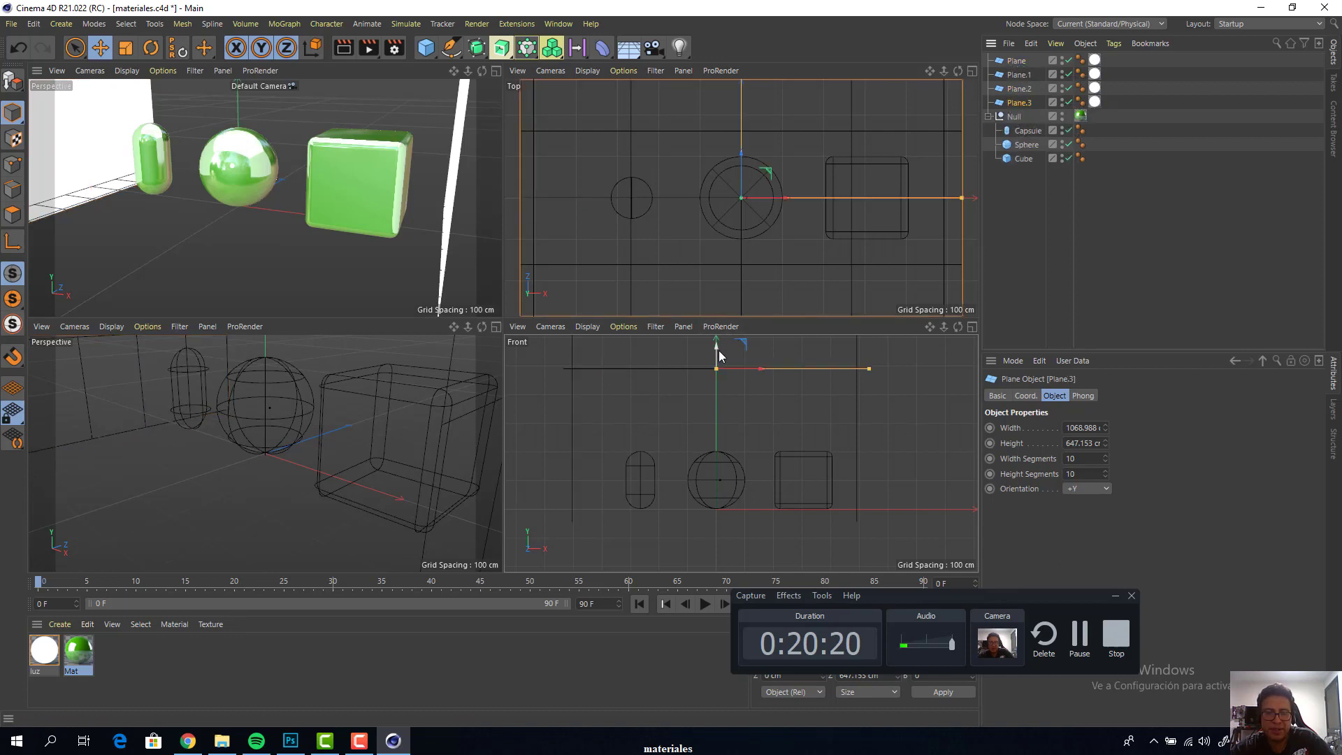
pyautogui.moveTo(719, 353); pyautogui.dragTo(727, 490)
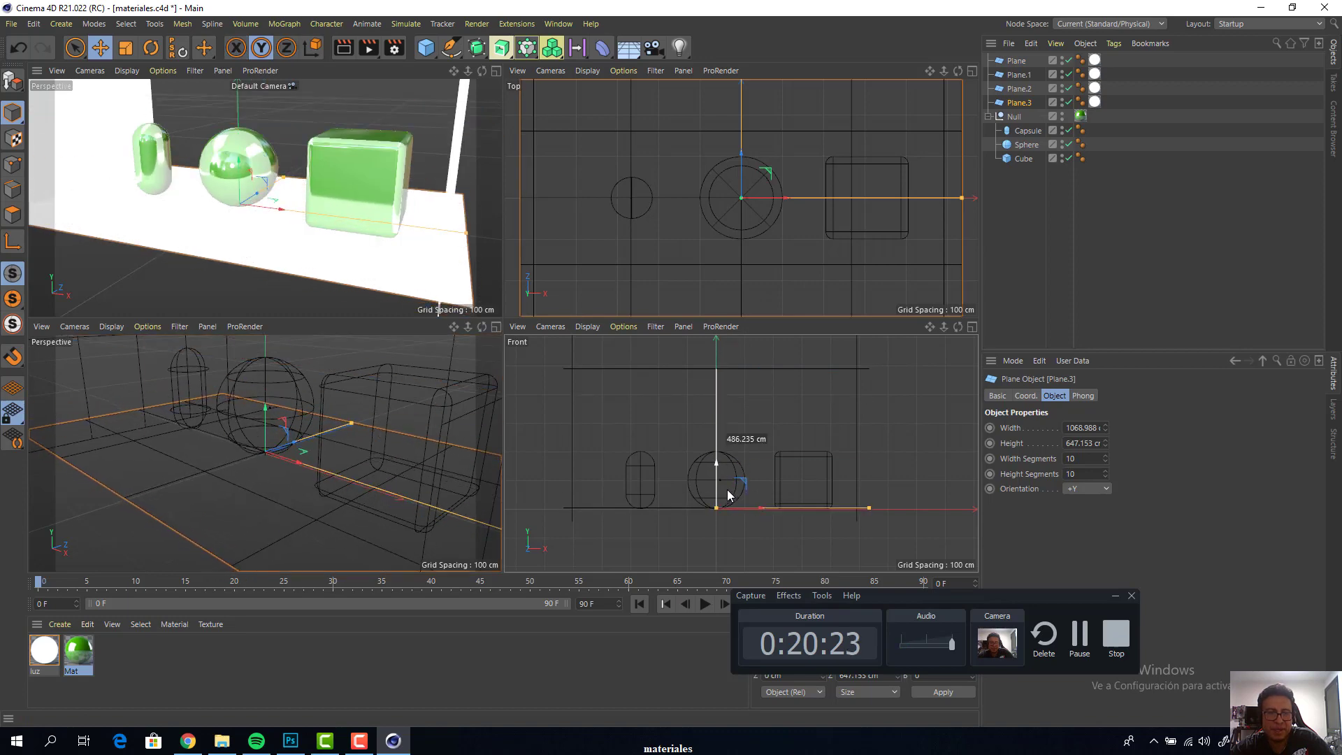
# Enlarge the perspective view and render the scene to the Picture Viewer, with all the luminous planes framed
pyautogui.click(495, 70)
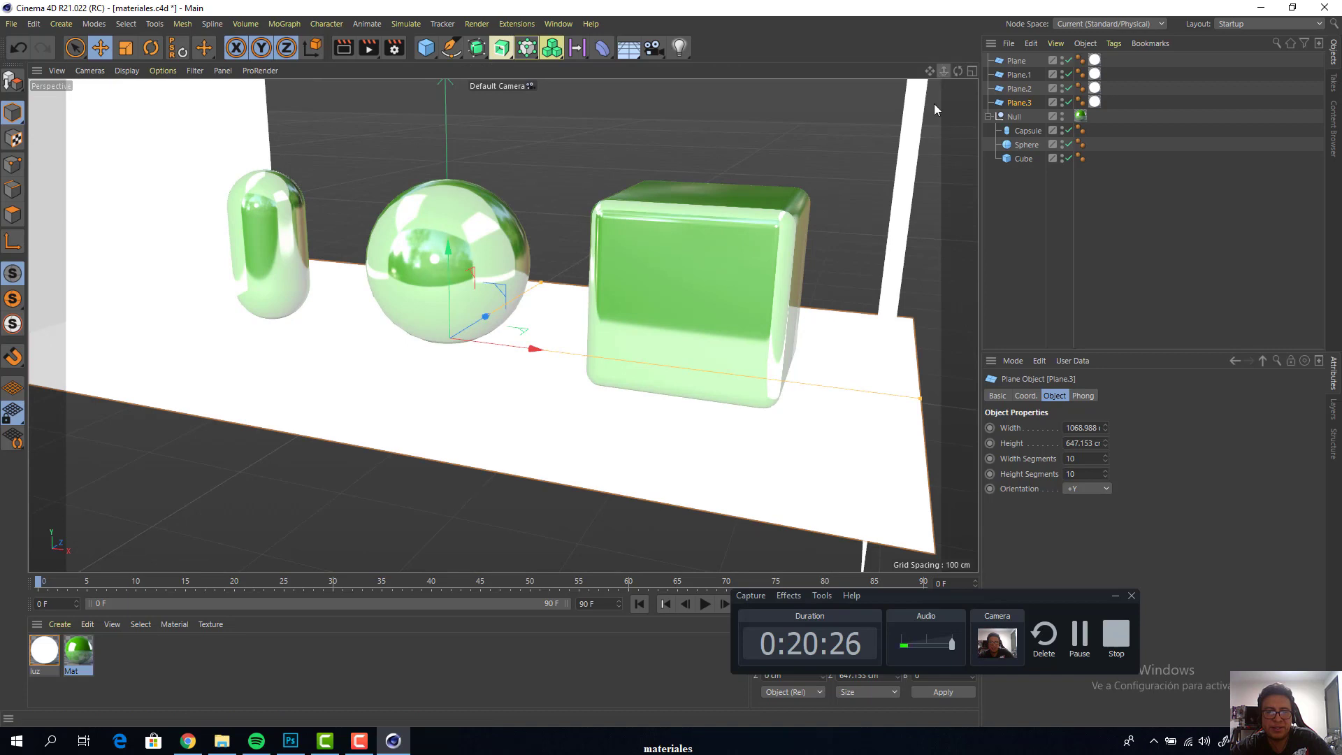
pyautogui.moveTo(943, 71); pyautogui.dragTo(930, 70)
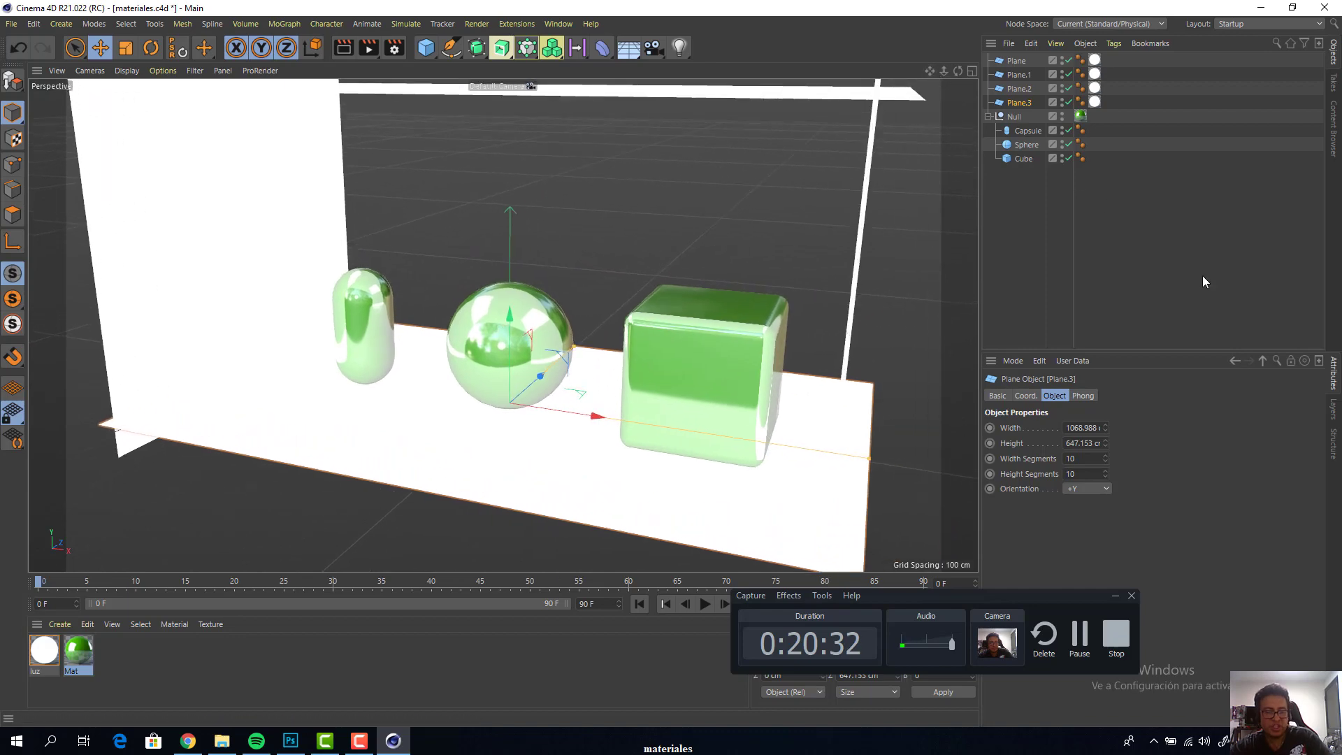
pyautogui.hotkey('shift', 'r')
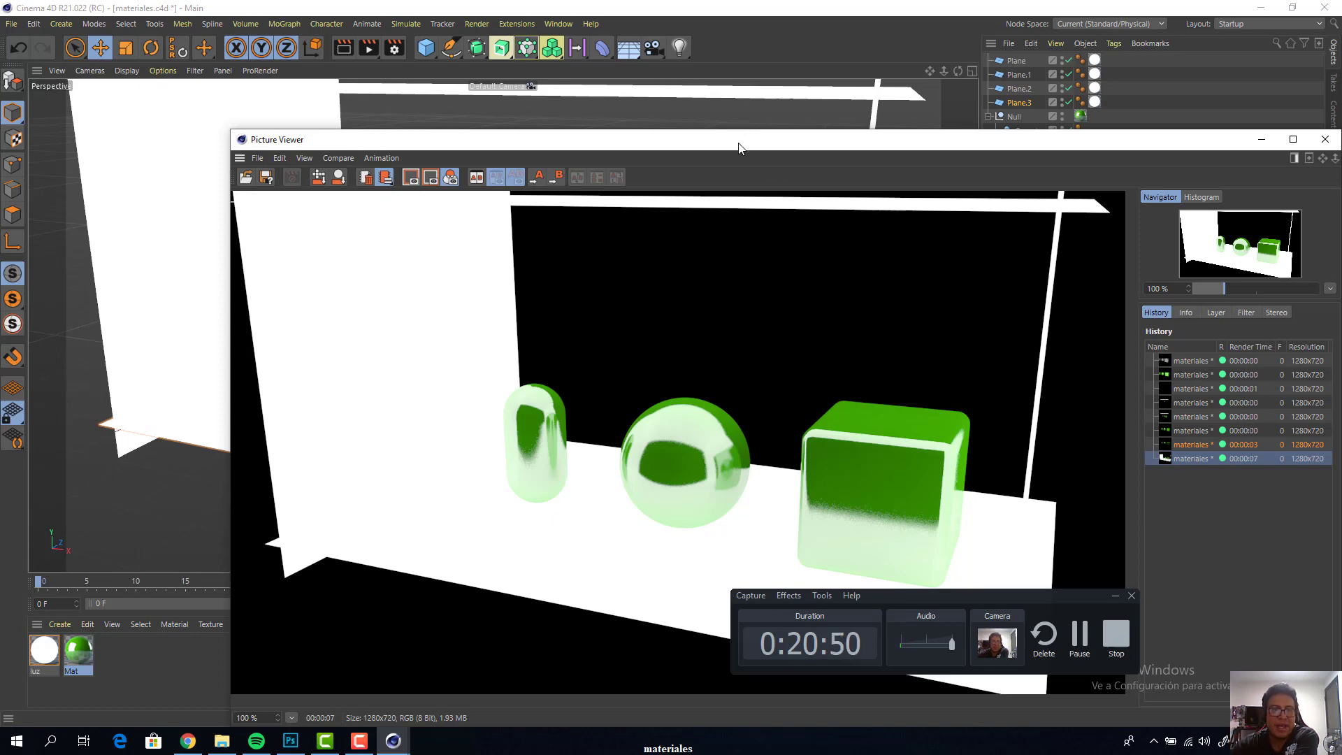
pyautogui.moveTo(740, 148); pyautogui.dragTo(830, 468)
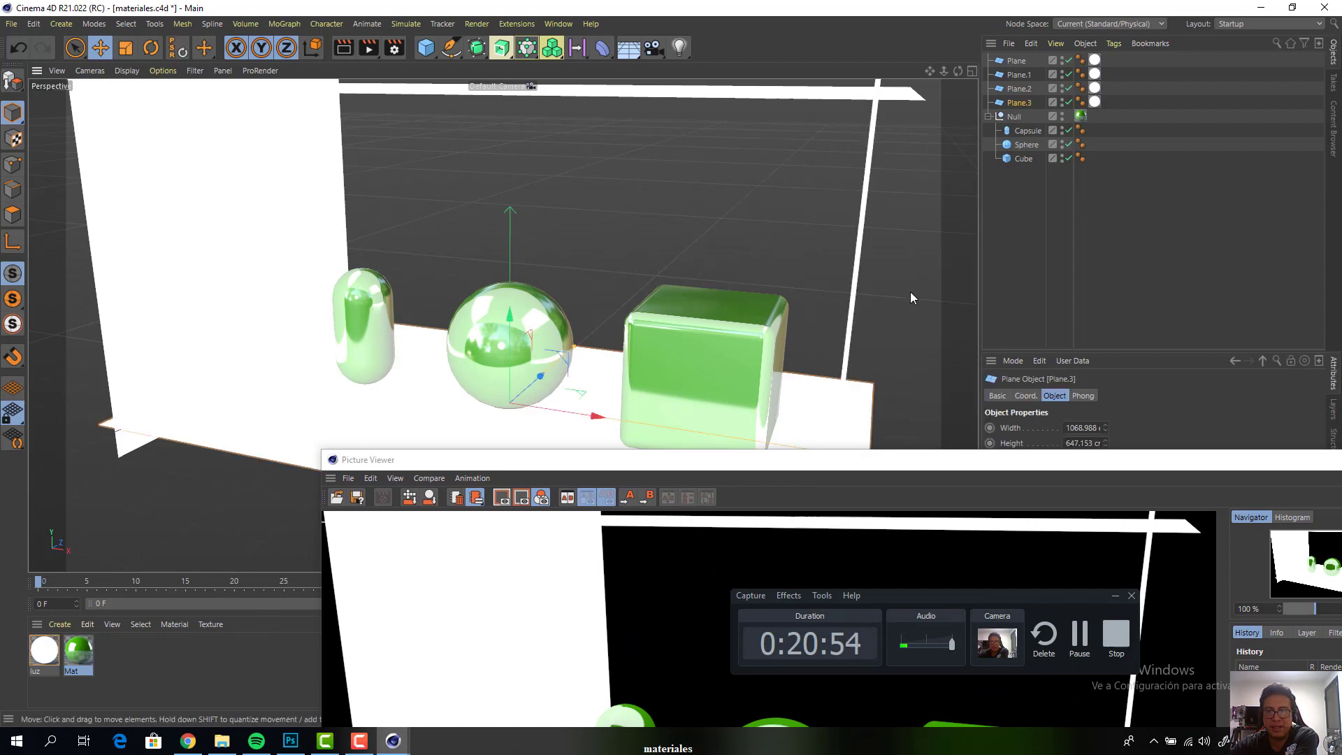
# Remove the luminous material from the floor plane and create a new material named piso
pyautogui.click(1095, 103)
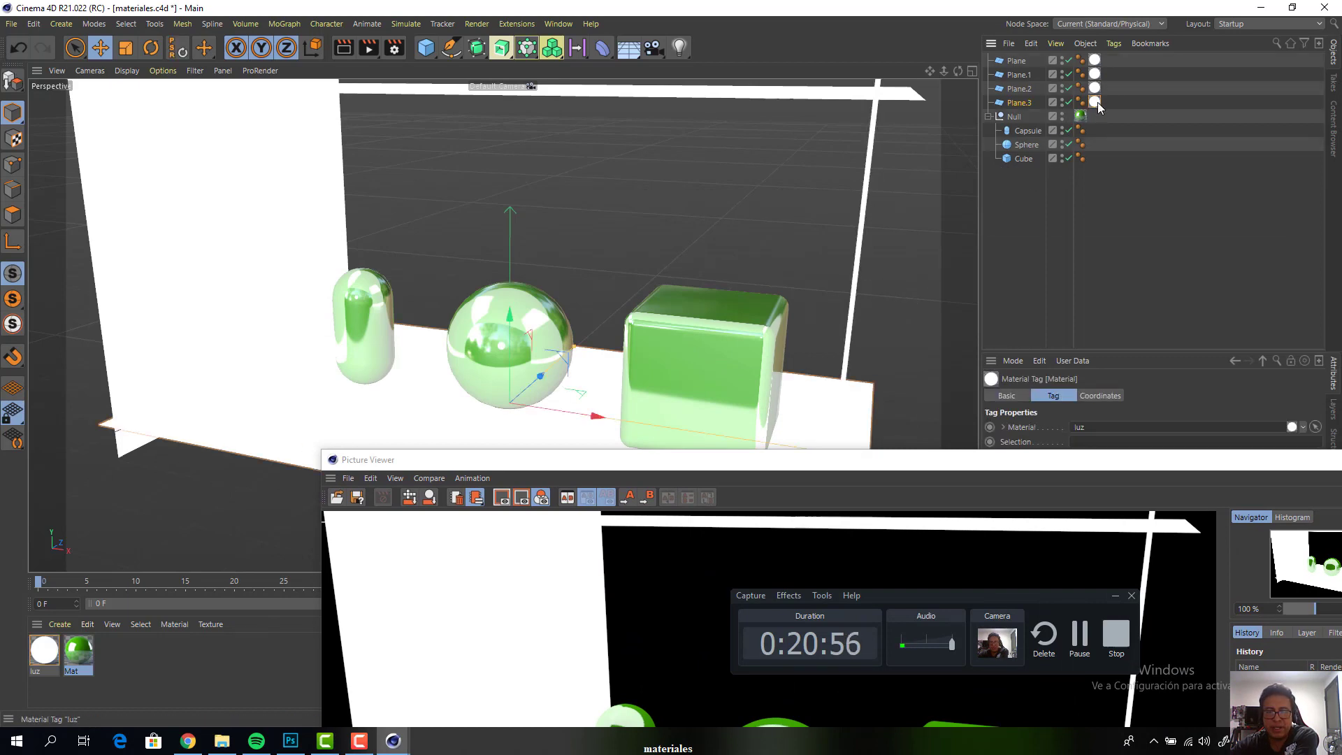
pyautogui.press('Delete')
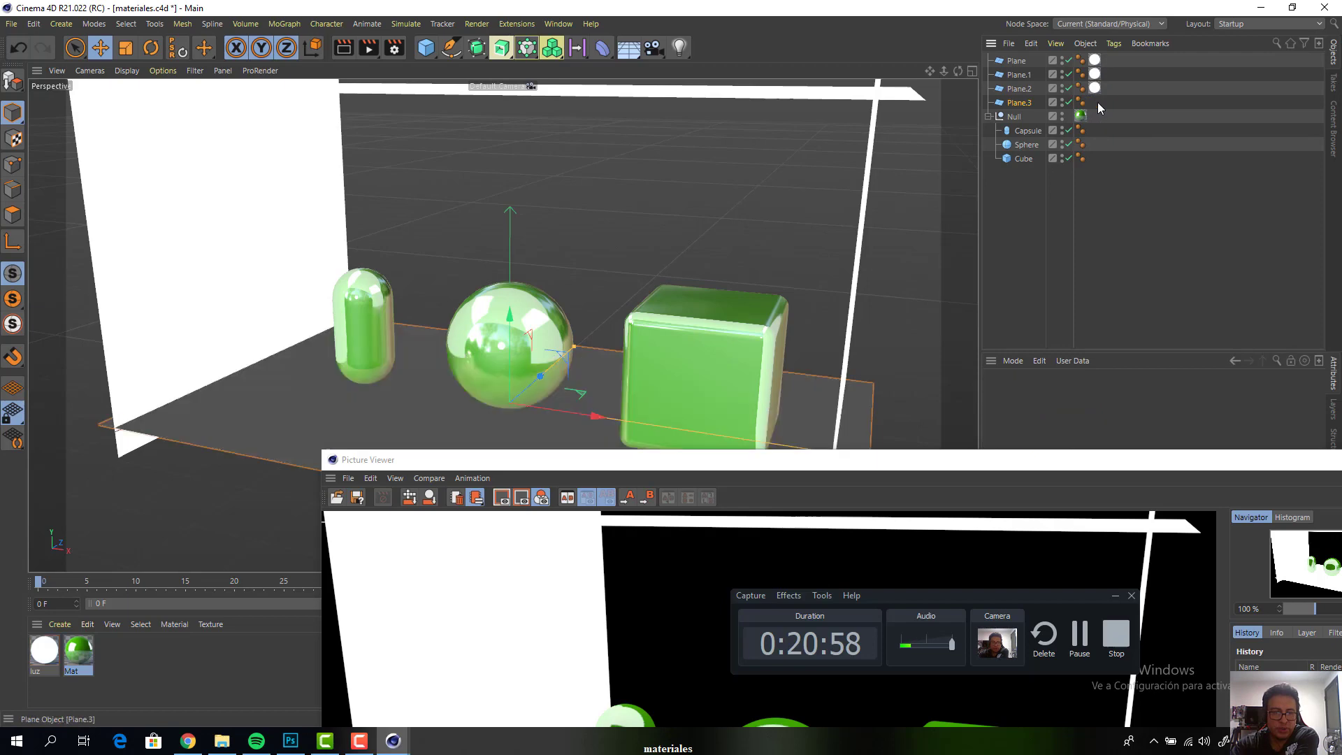
pyautogui.doubleClick(117, 670)
pyautogui.doubleClick(45, 652)
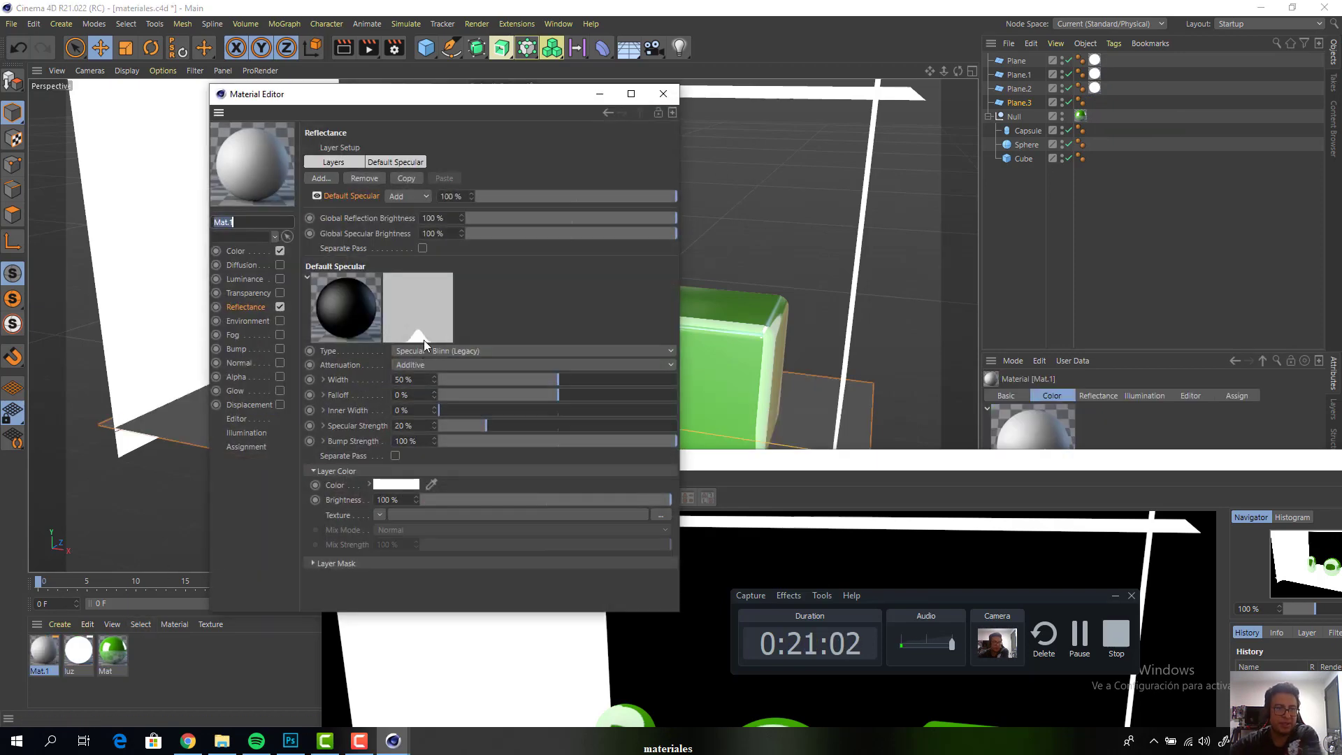
pyautogui.write('piso')
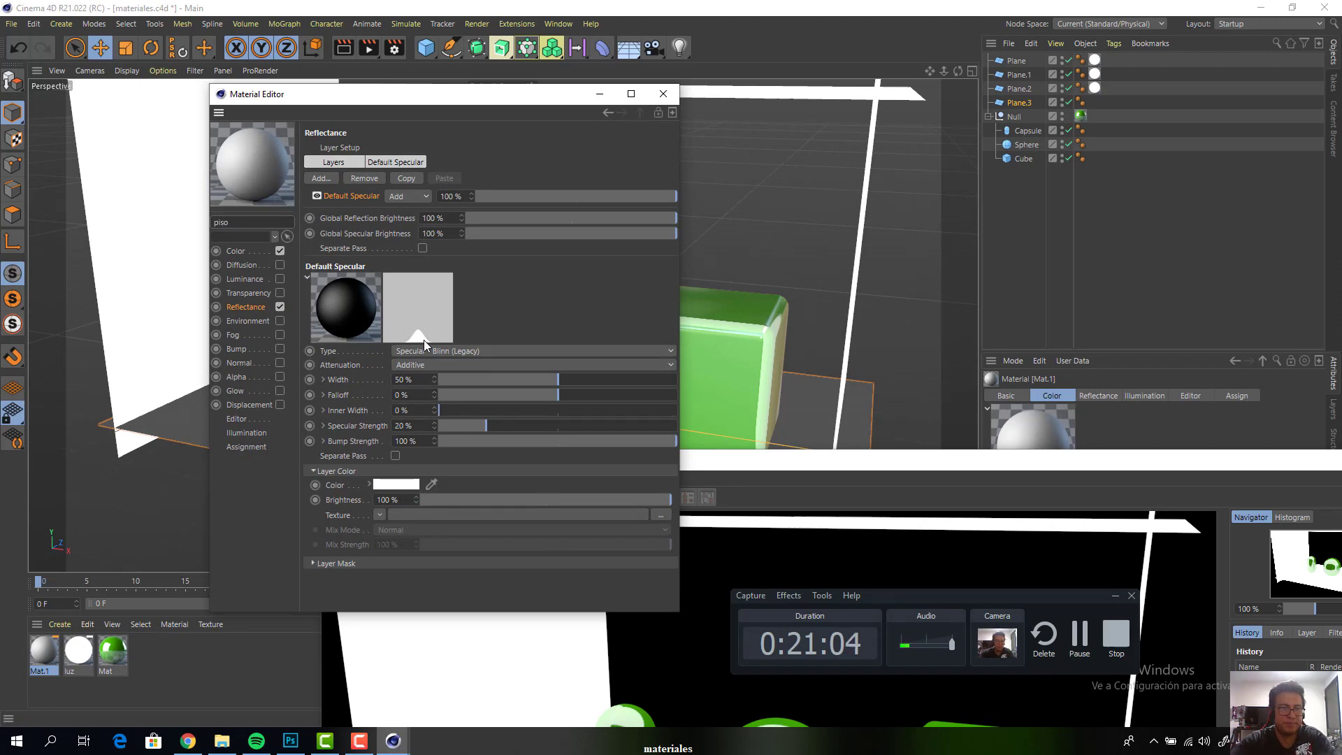
# Set the piso material's color to a saturated blue, RGB 34, 71, 255
pyautogui.click(237, 251)
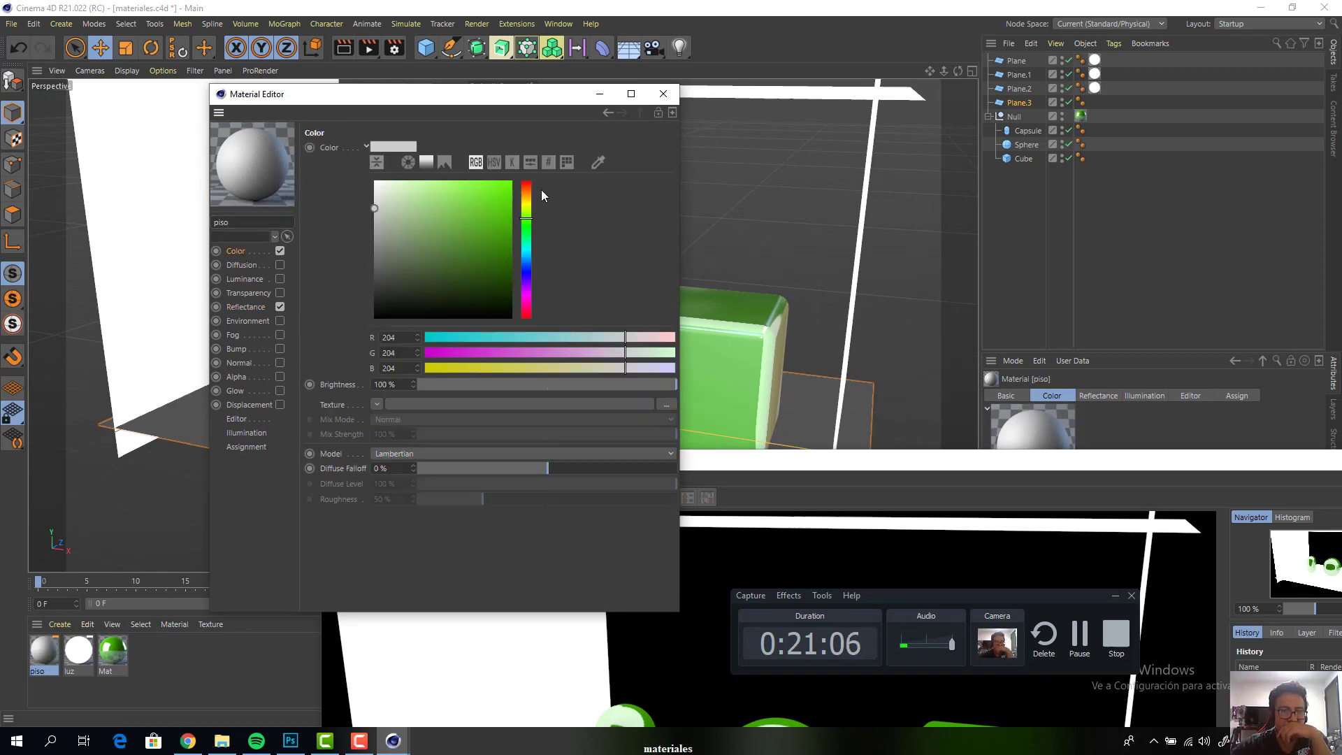
pyautogui.moveTo(528, 201); pyautogui.dragTo(528, 269)
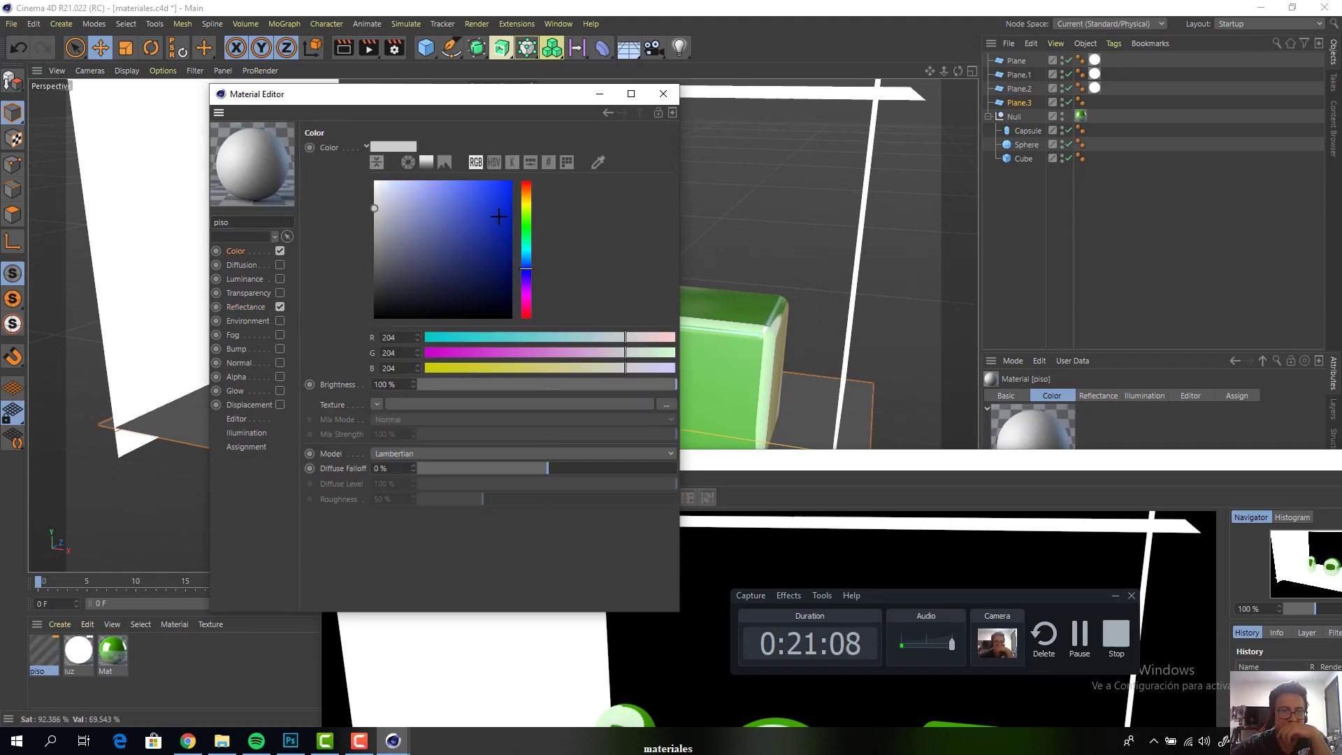
pyautogui.click(488, 181)
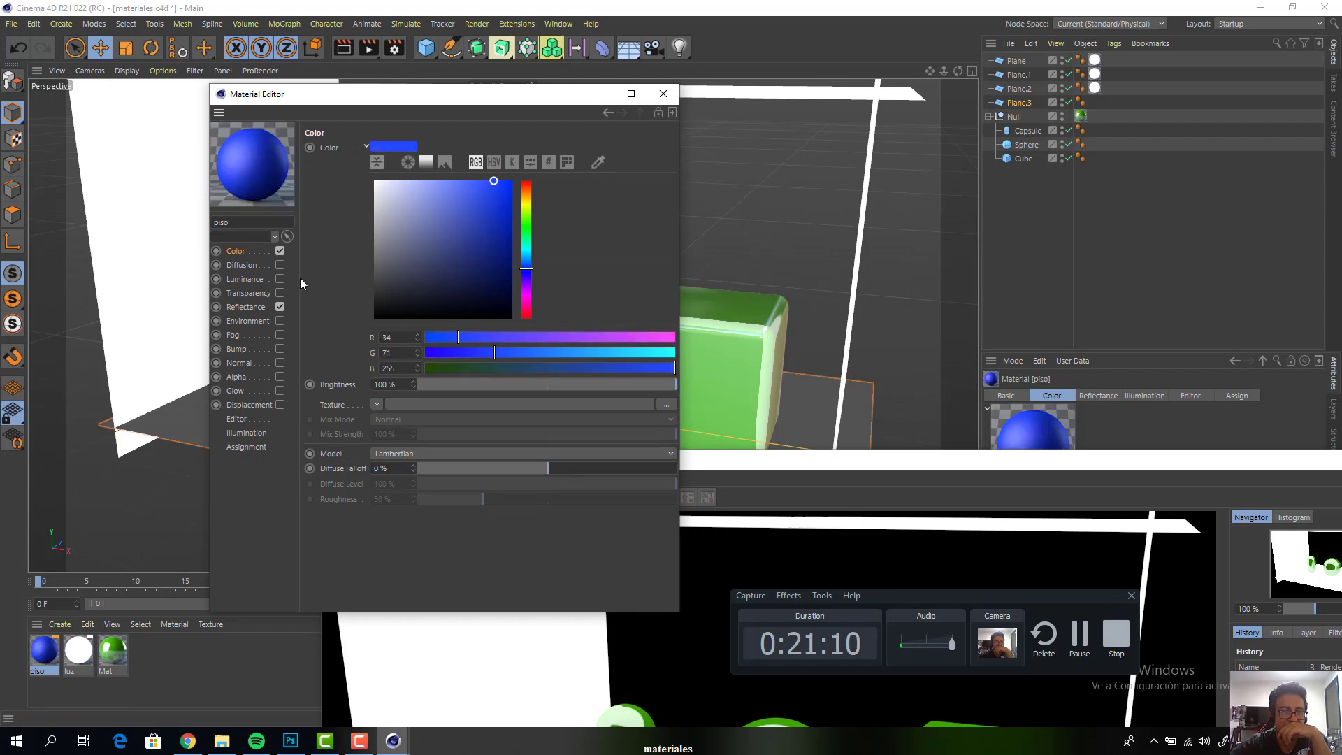
# Add a Ward reflectance layer to the piso material and lower its Global Reflection Brightness to just under 50%
pyautogui.click(240, 307)
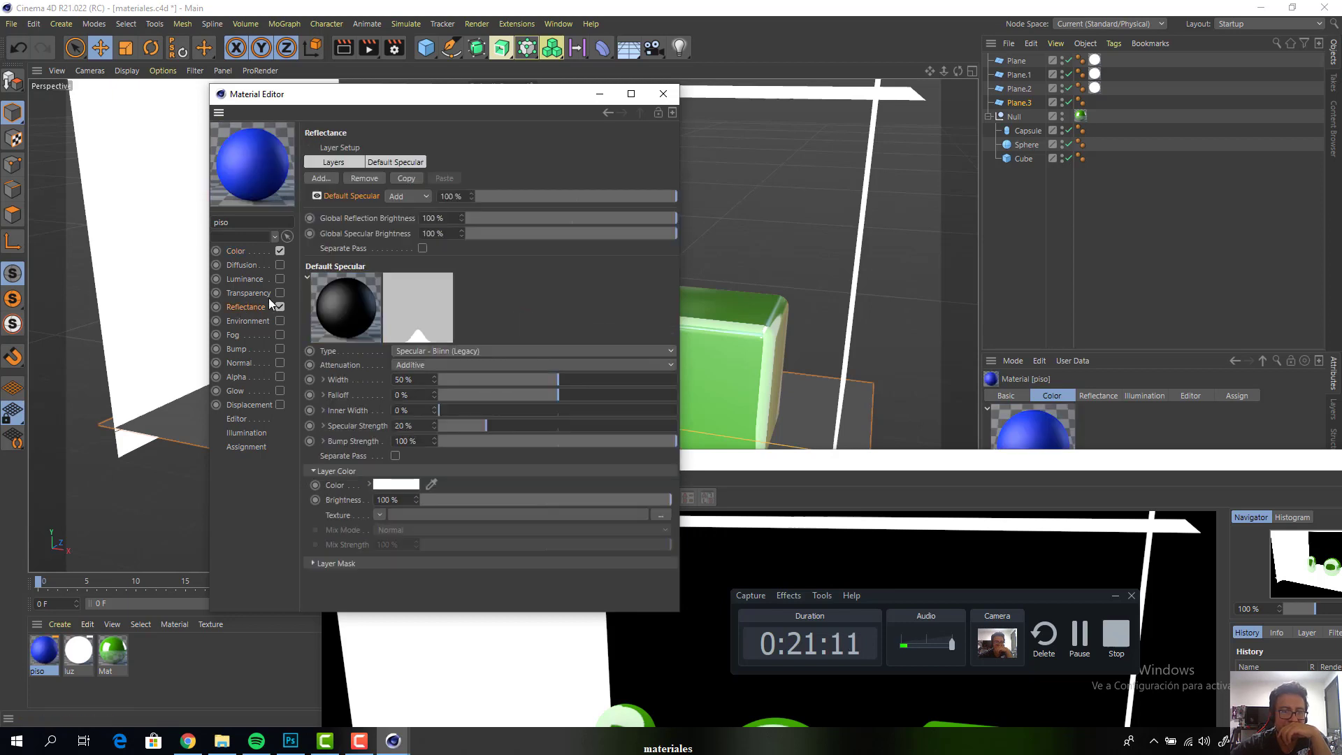
pyautogui.click(326, 180)
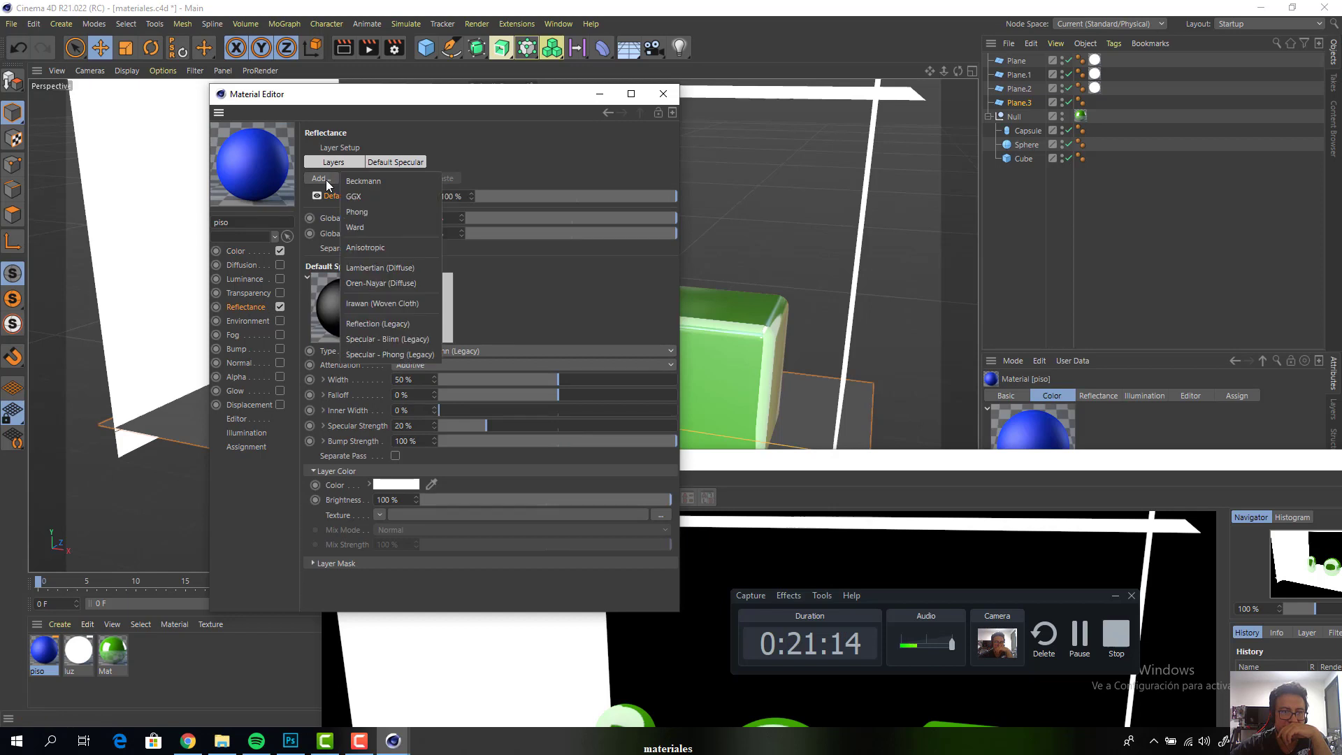
pyautogui.click(365, 228)
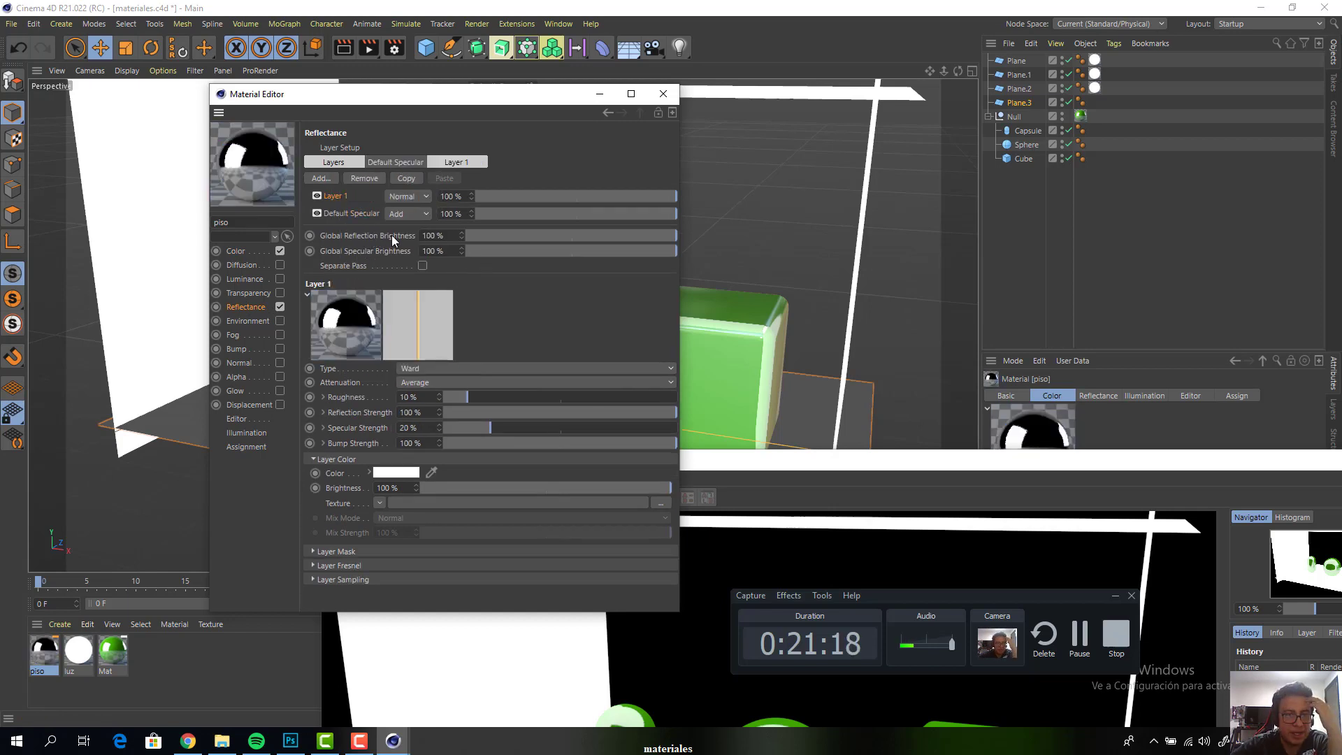
pyautogui.click(569, 237)
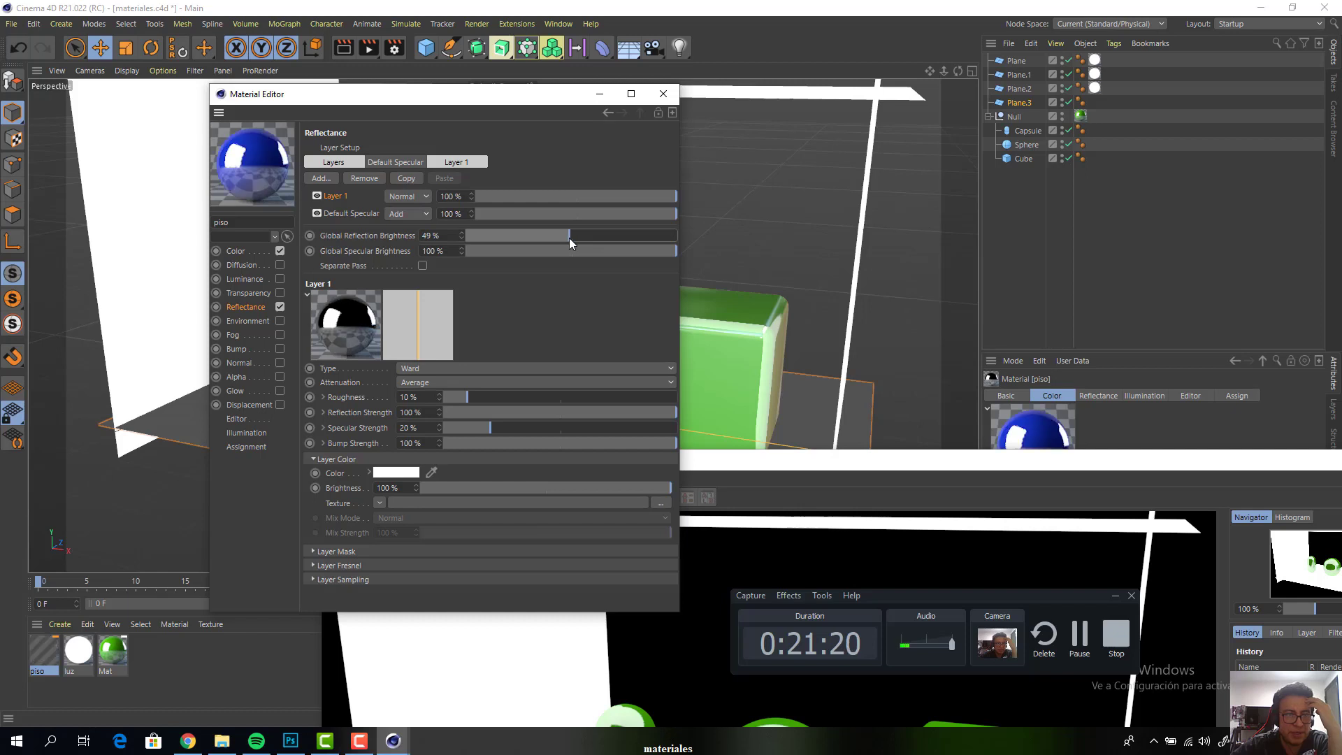
pyautogui.moveTo(568, 238); pyautogui.dragTo(564, 233)
pyautogui.moveTo(614, 102); pyautogui.dragTo(1012, 99)
pyautogui.click(1062, 89)
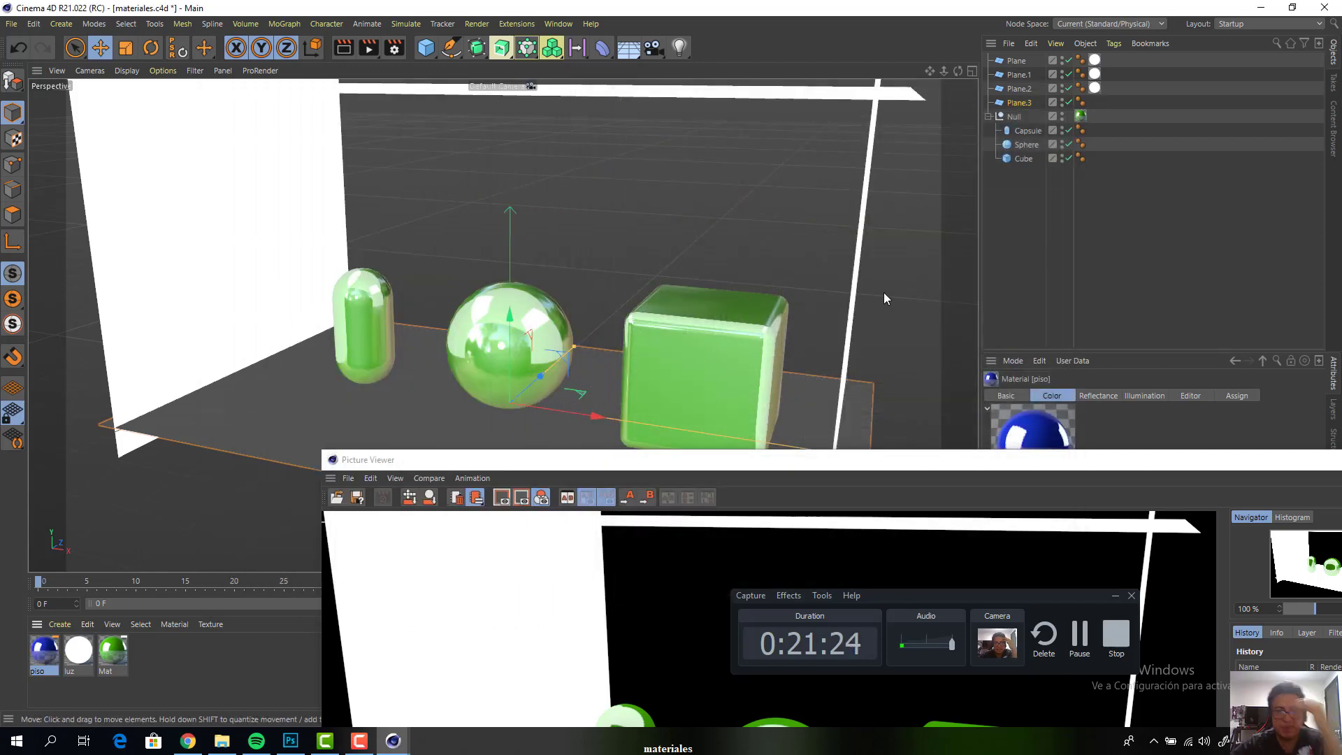
# Apply the piso material to the floor plane and render the scene to the Picture Viewer
pyautogui.moveTo(45, 651); pyautogui.dragTo(1007, 116)
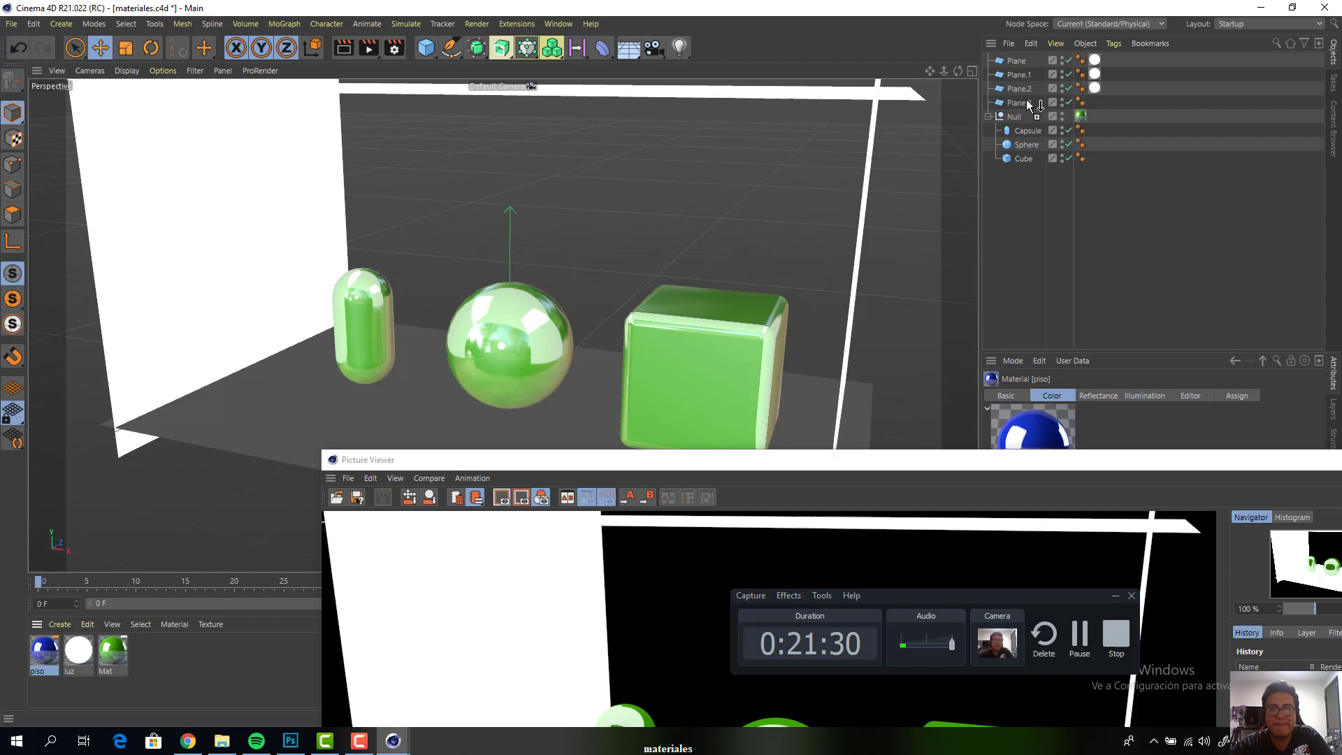
pyautogui.moveTo(1026, 100); pyautogui.dragTo(1026, 102)
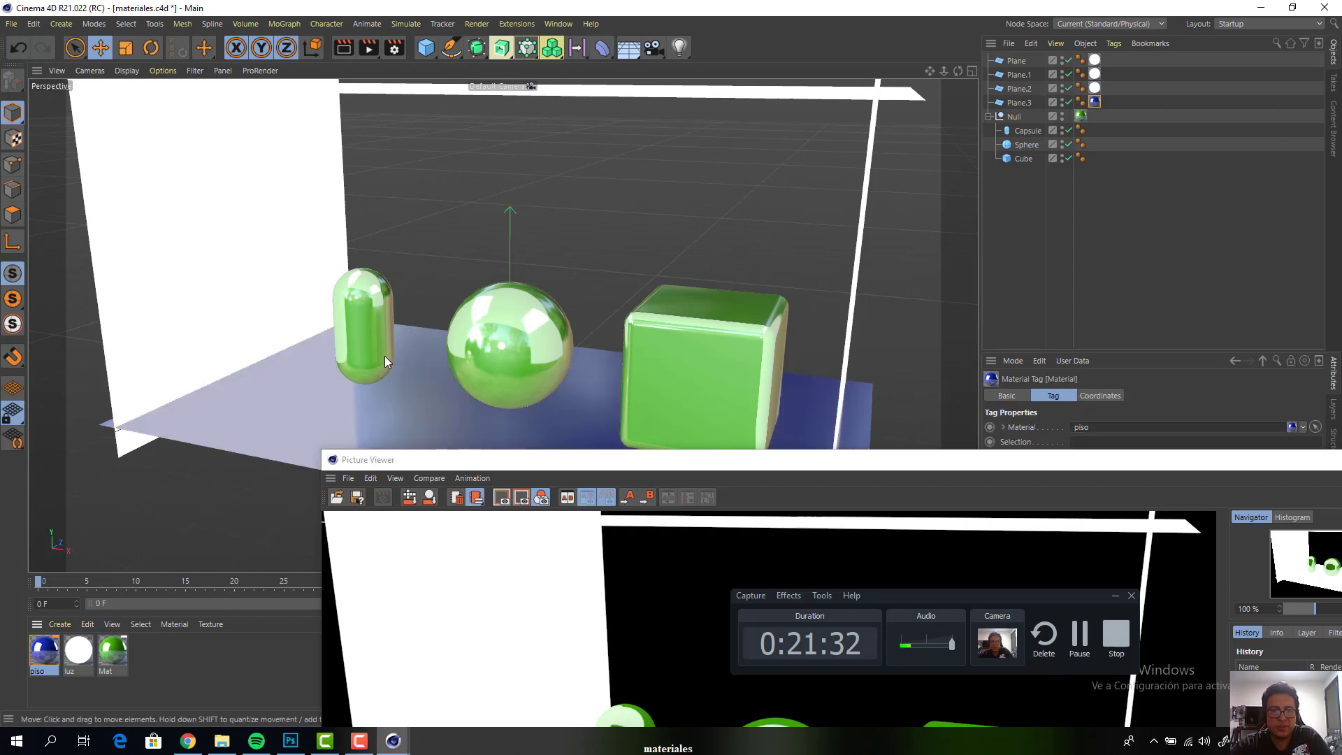
pyautogui.hotkey('shift', 'r')
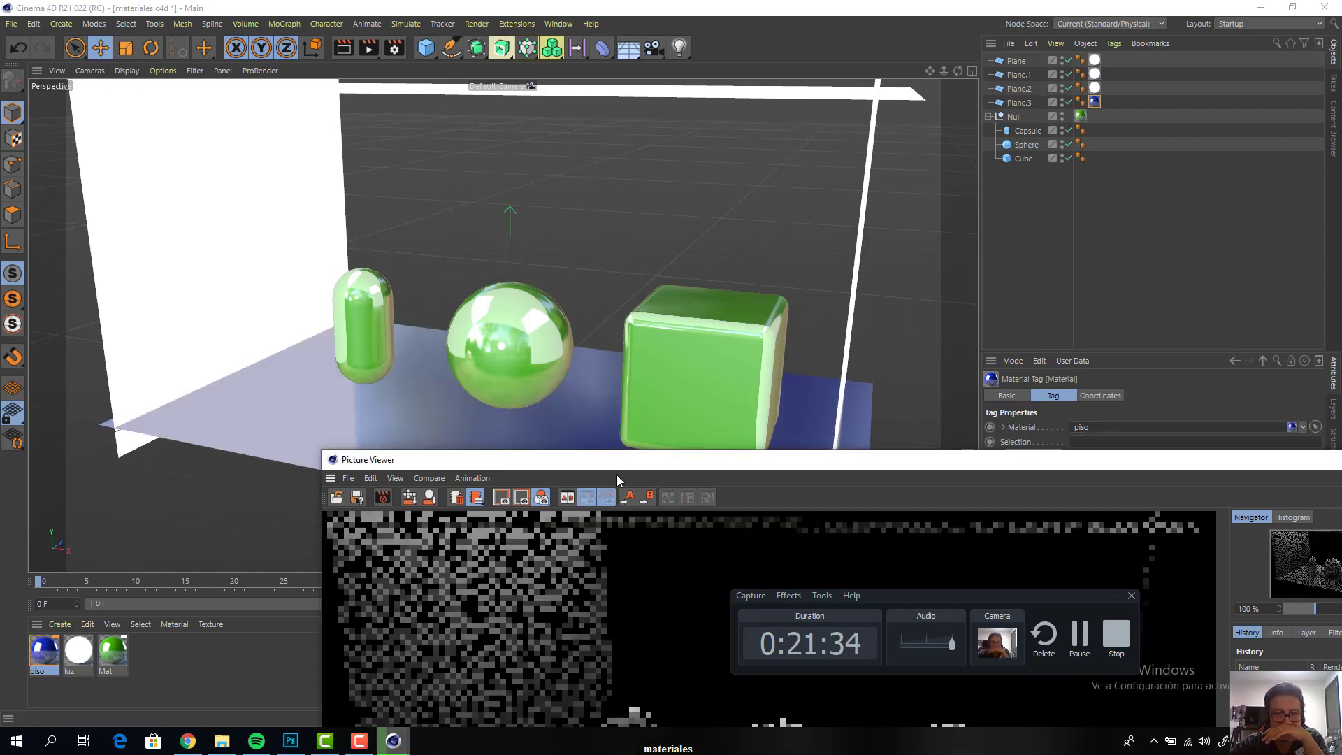
pyautogui.moveTo(608, 460); pyautogui.dragTo(425, 102)
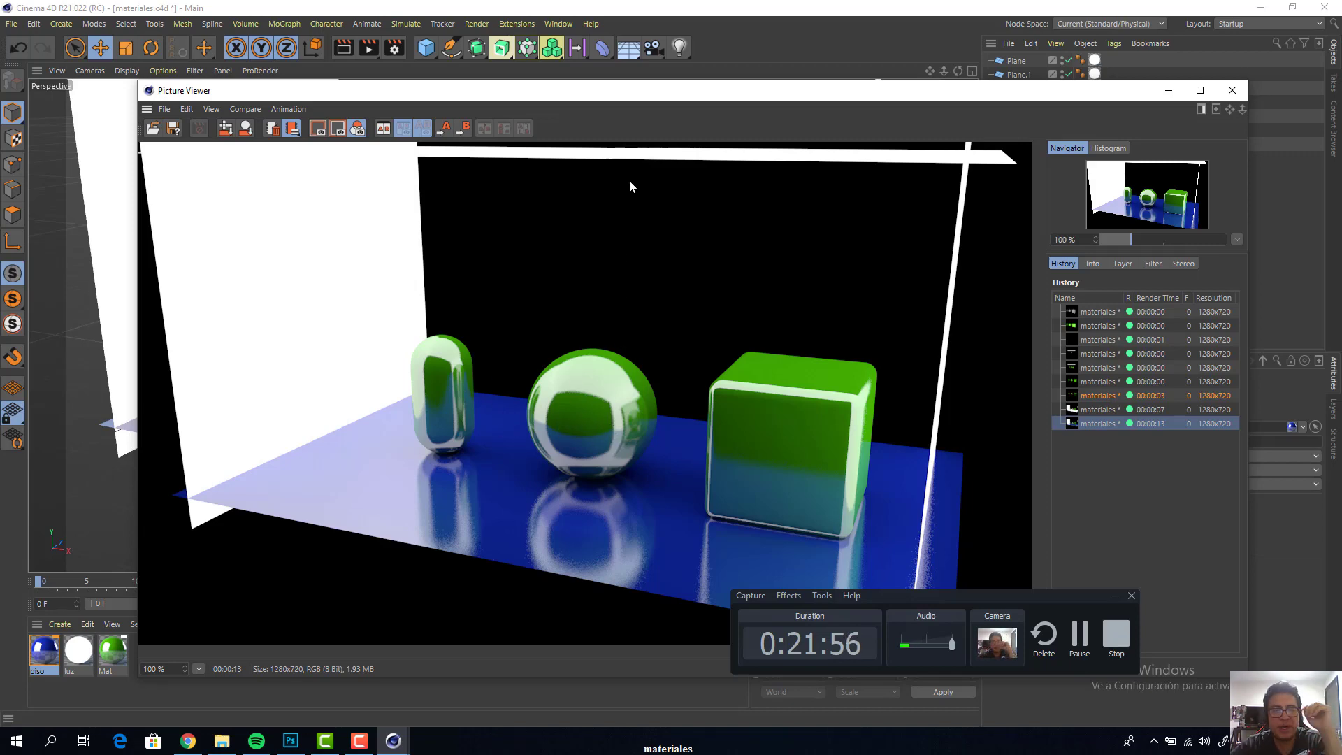
# Set Anti-Aliasing to Best in the render settings and close the settings window
pyautogui.moveTo(638, 100); pyautogui.dragTo(821, 300)
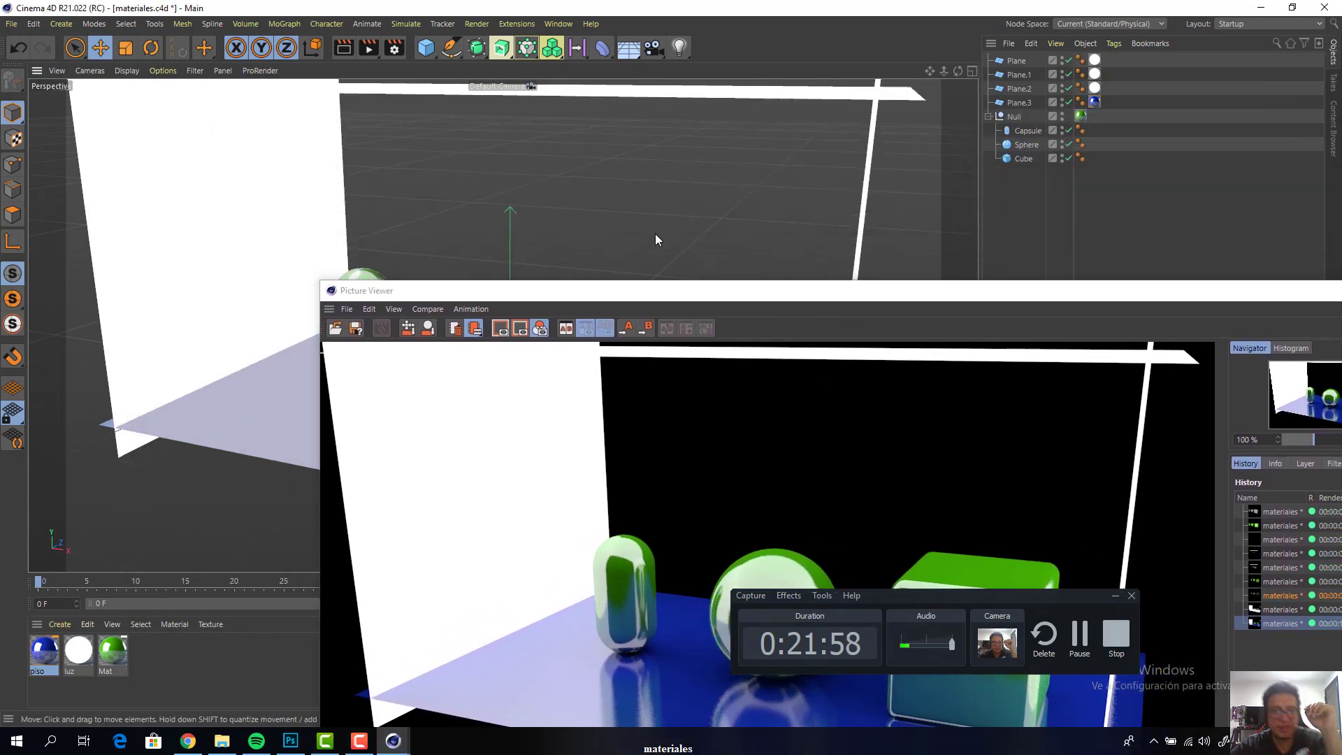
pyautogui.hotkey('ctrl', 'b')
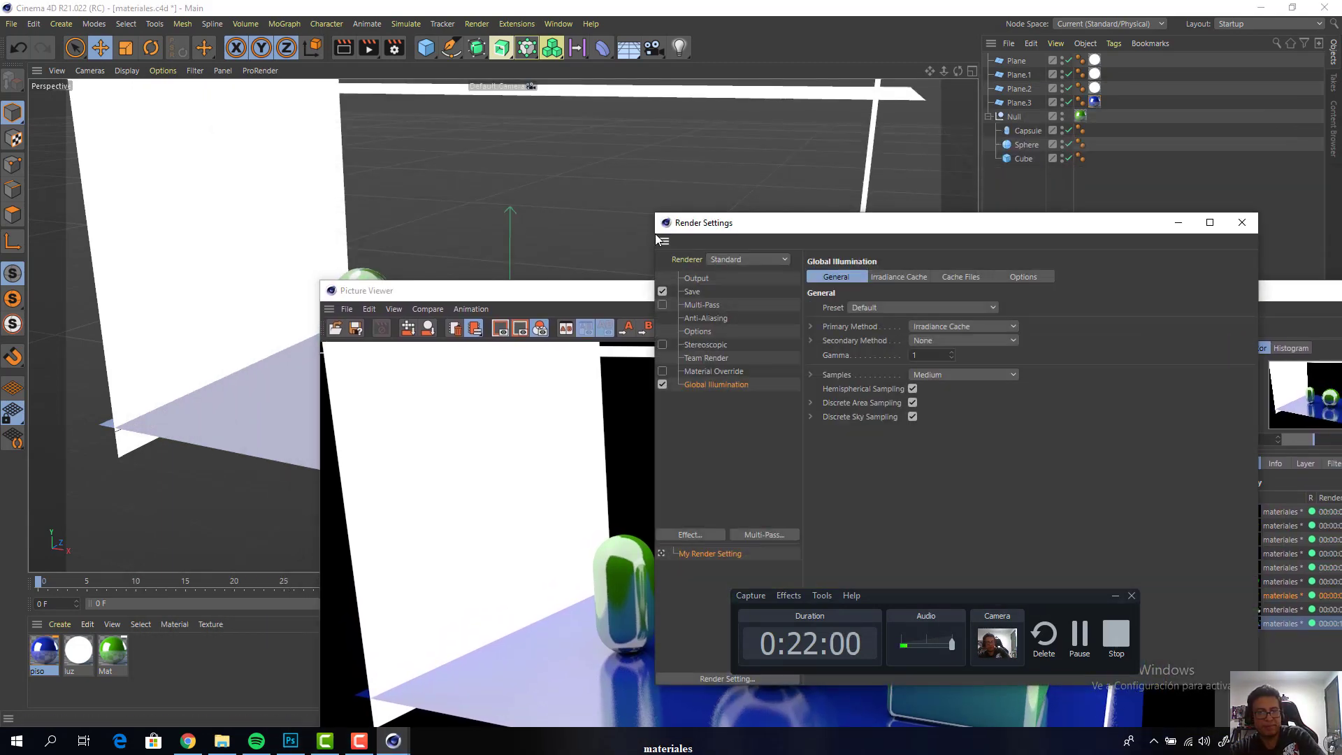
pyautogui.moveTo(796, 225); pyautogui.dragTo(530, 108)
pyautogui.click(441, 202)
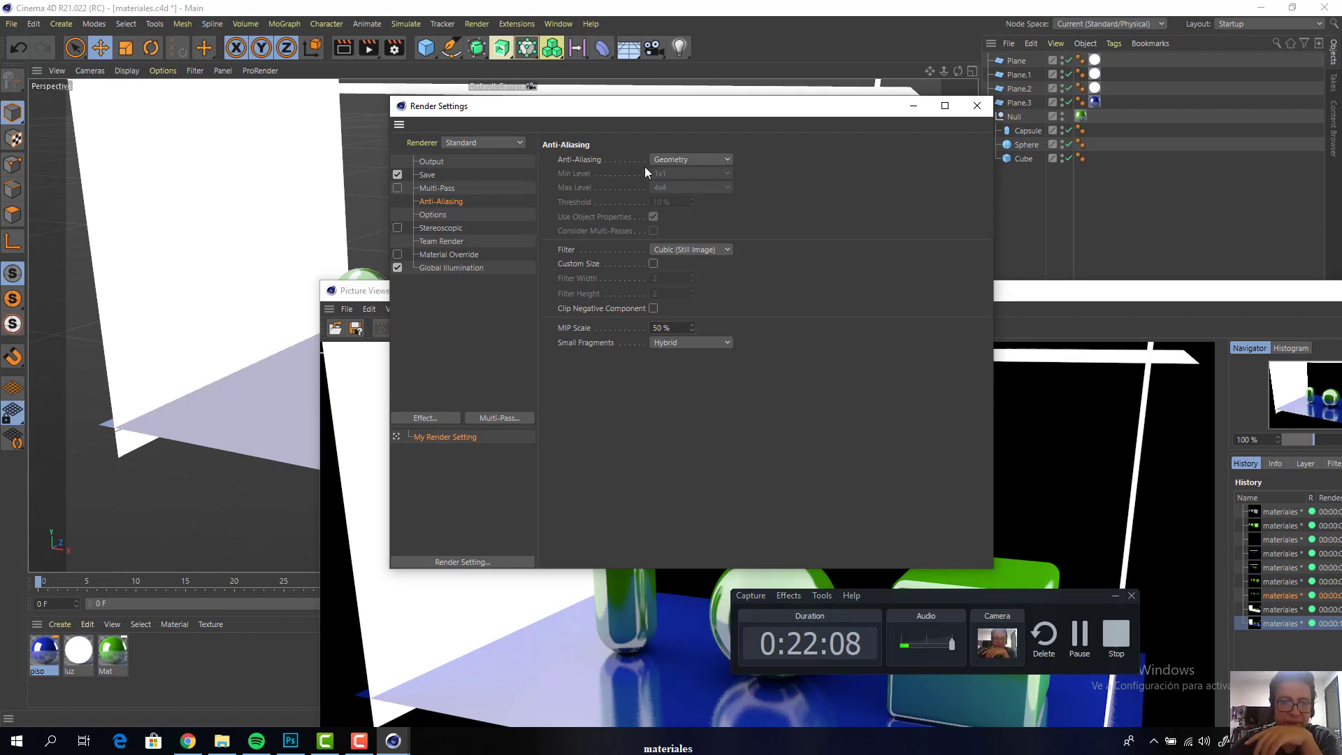
pyautogui.moveTo(753, 122); pyautogui.dragTo(497, 40)
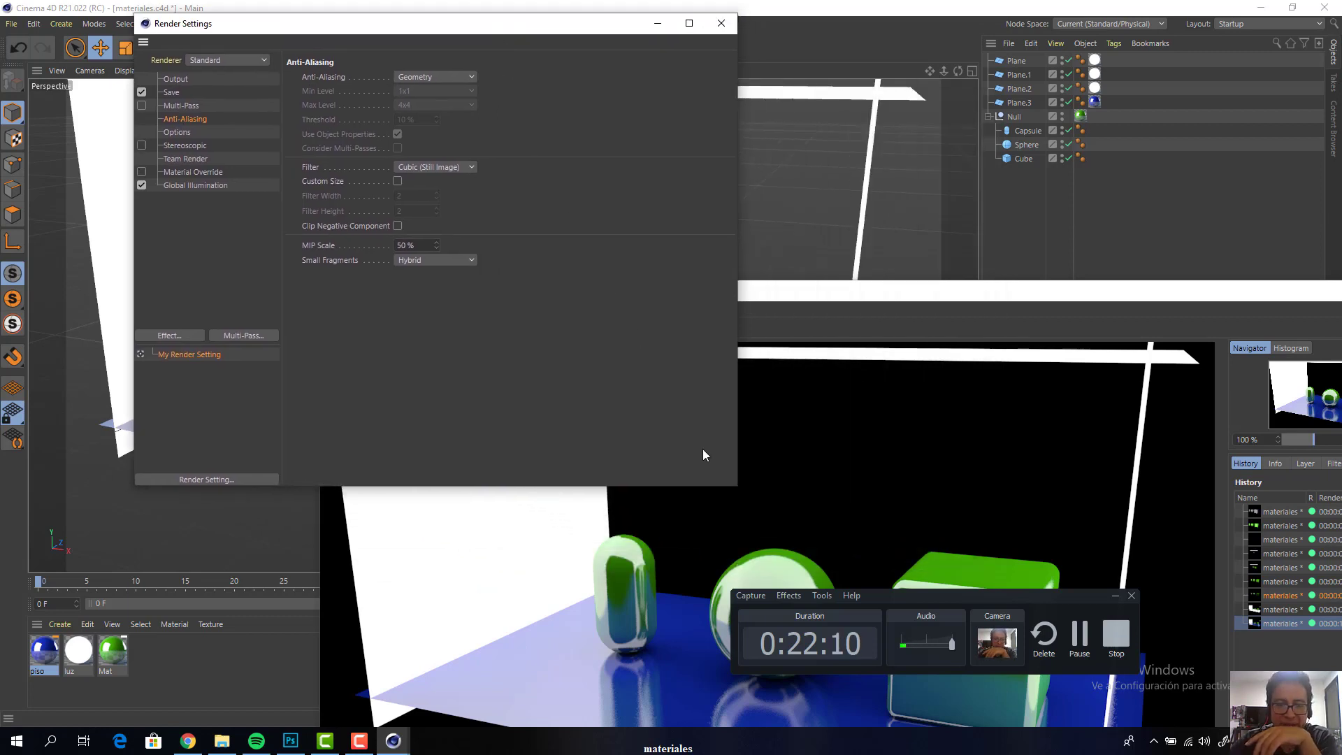
pyautogui.moveTo(904, 602); pyautogui.dragTo(1081, 481)
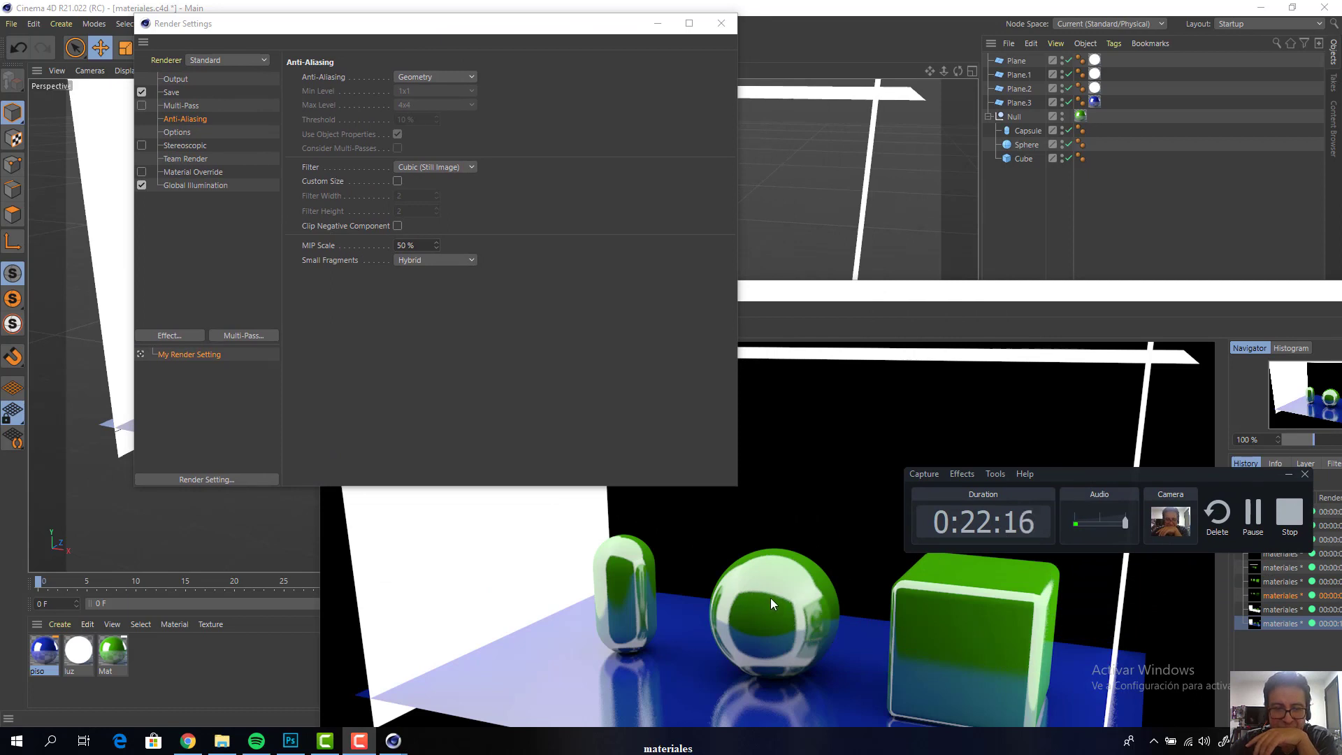
pyautogui.click(463, 78)
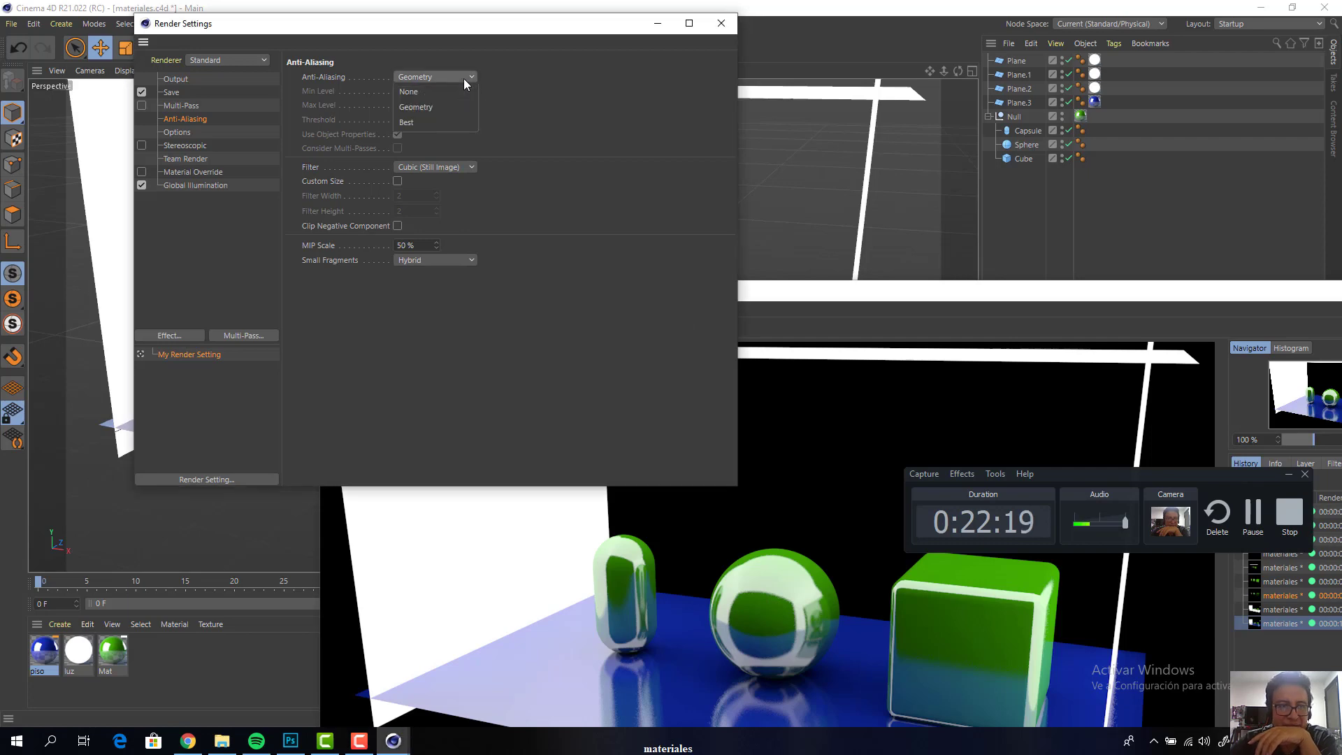
pyautogui.click(420, 123)
pyautogui.moveTo(460, 29); pyautogui.dragTo(790, 138)
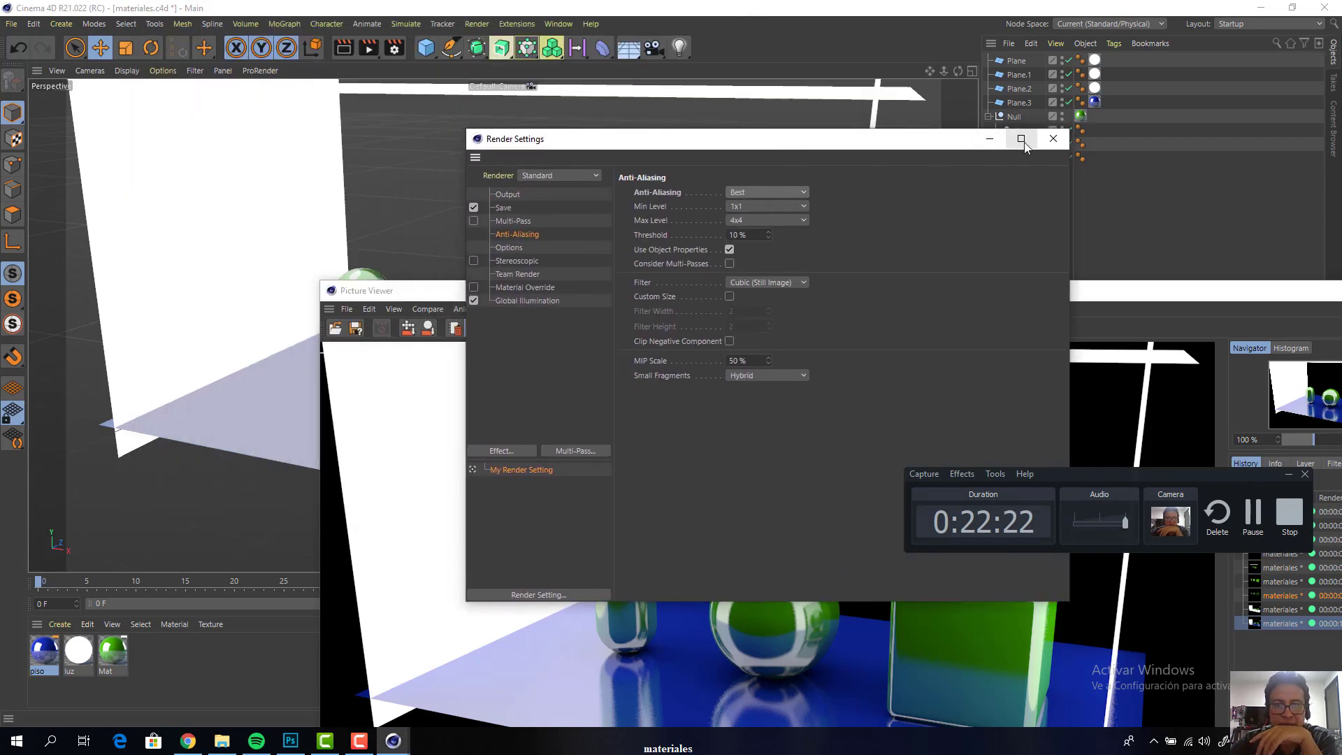
pyautogui.click(1051, 139)
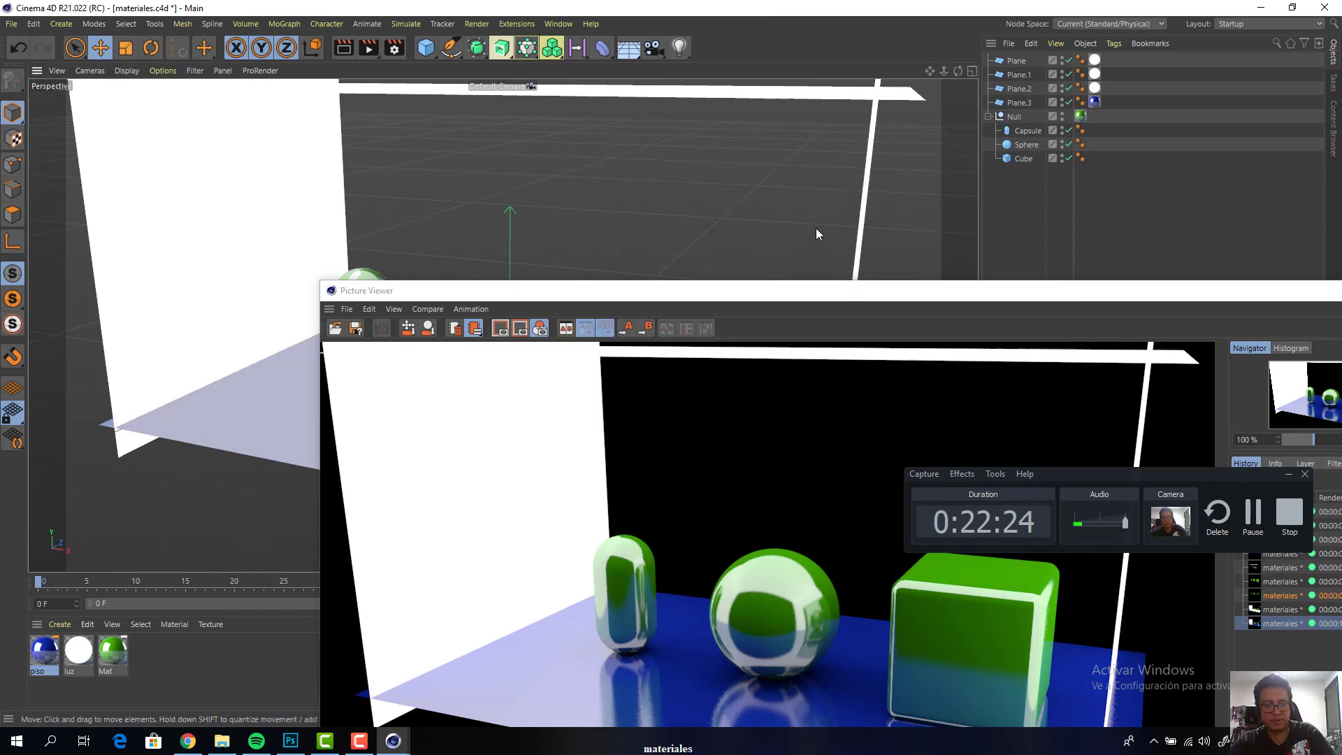
# Render the blue-floor scene again with Best anti-aliasing and bring the Picture Viewer fully into view
pyautogui.hotkey('shift', 'r')
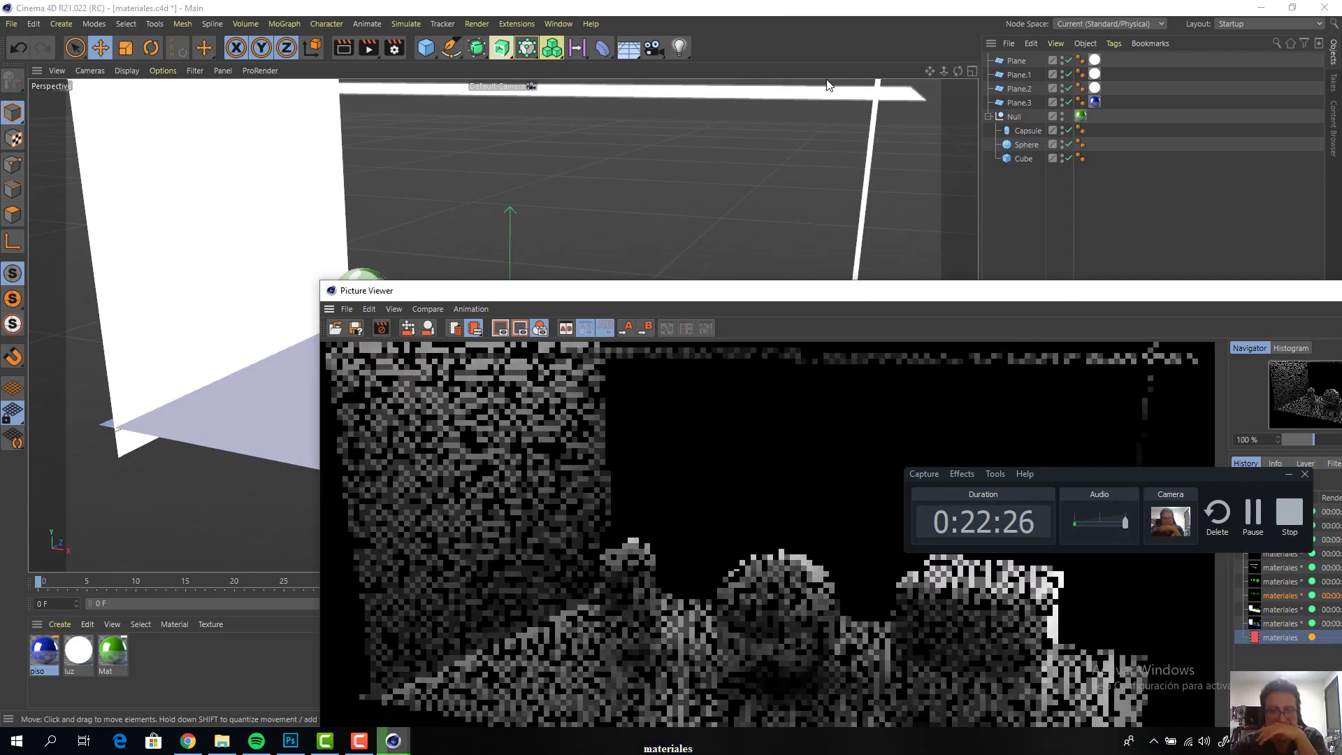
pyautogui.moveTo(884, 294); pyautogui.dragTo(670, 115)
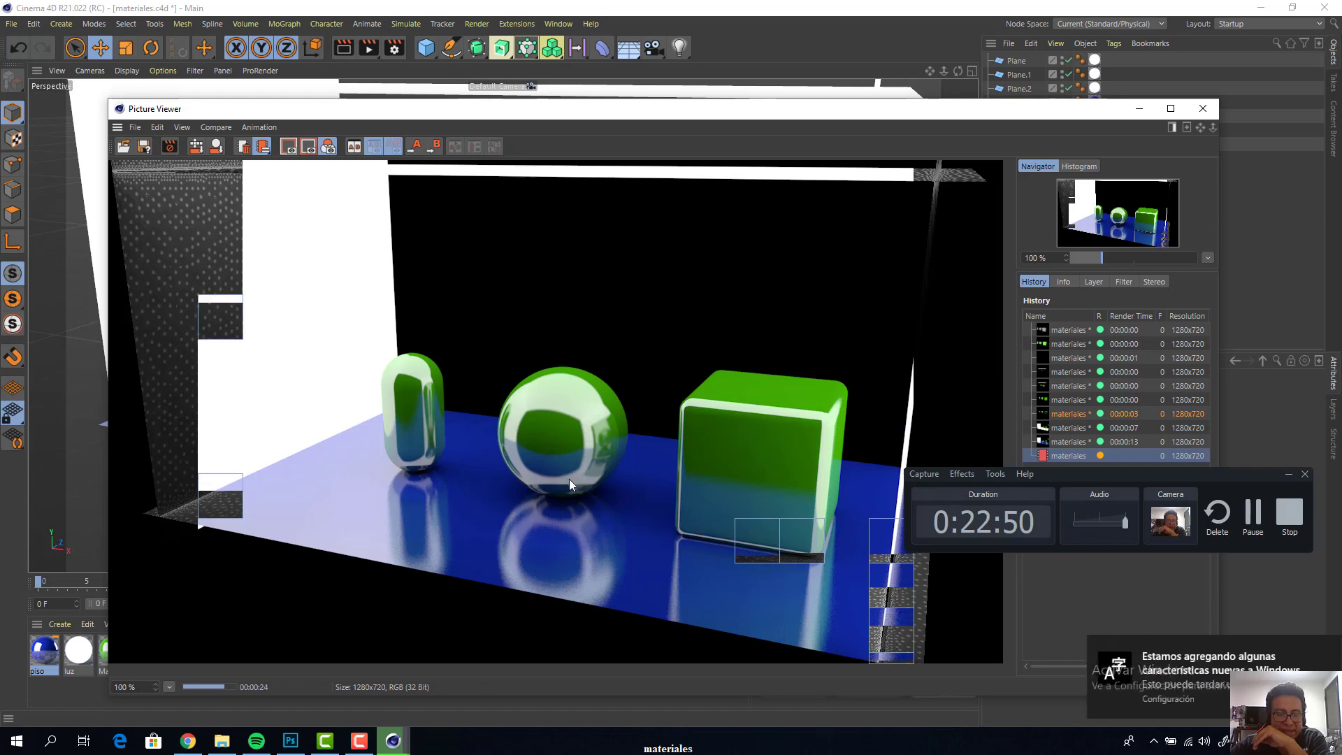
pyautogui.click(1165, 682)
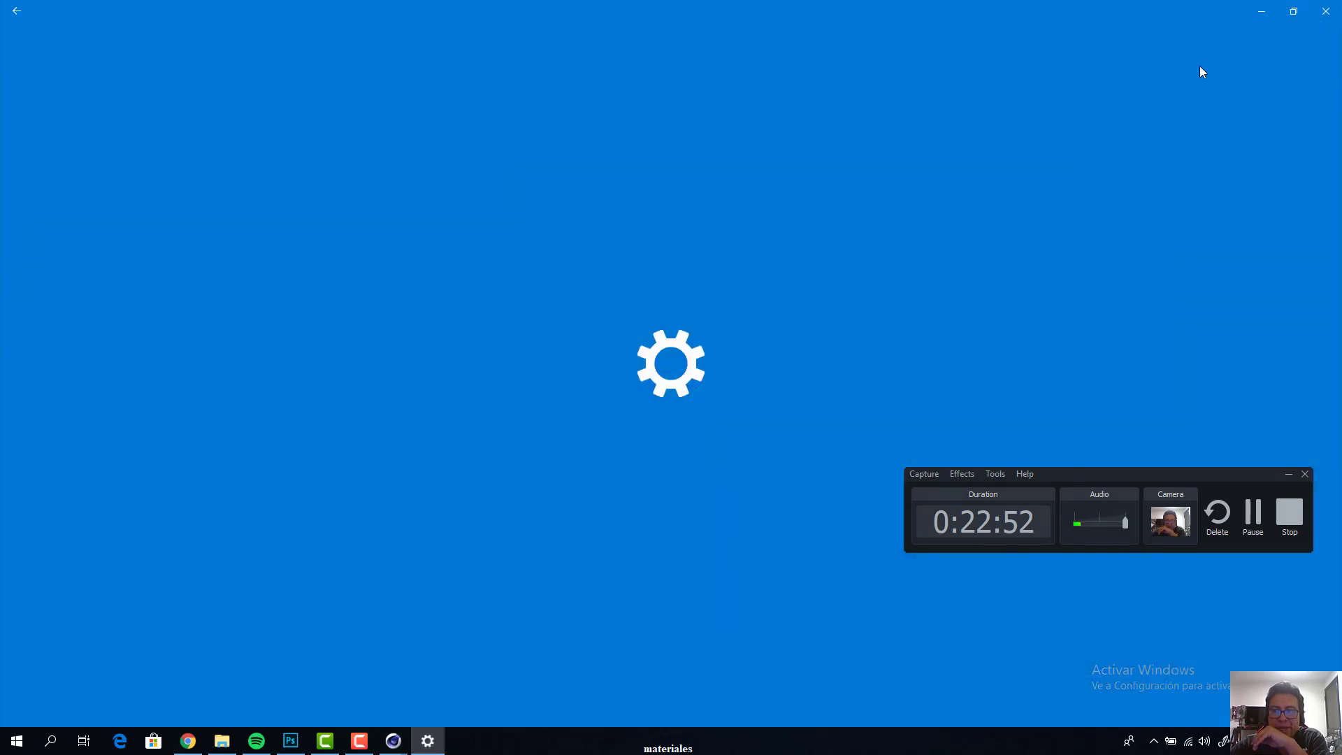
pyautogui.click(1326, 11)
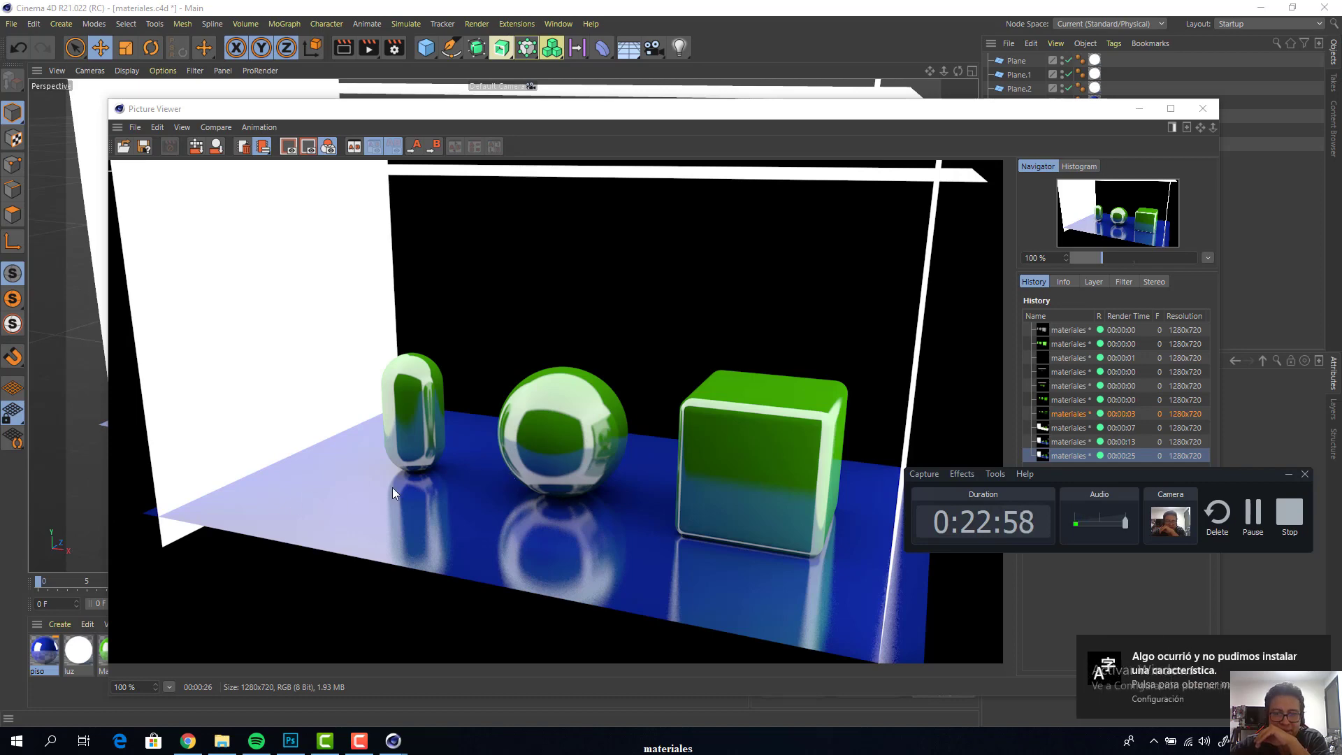
pyautogui.click(1172, 685)
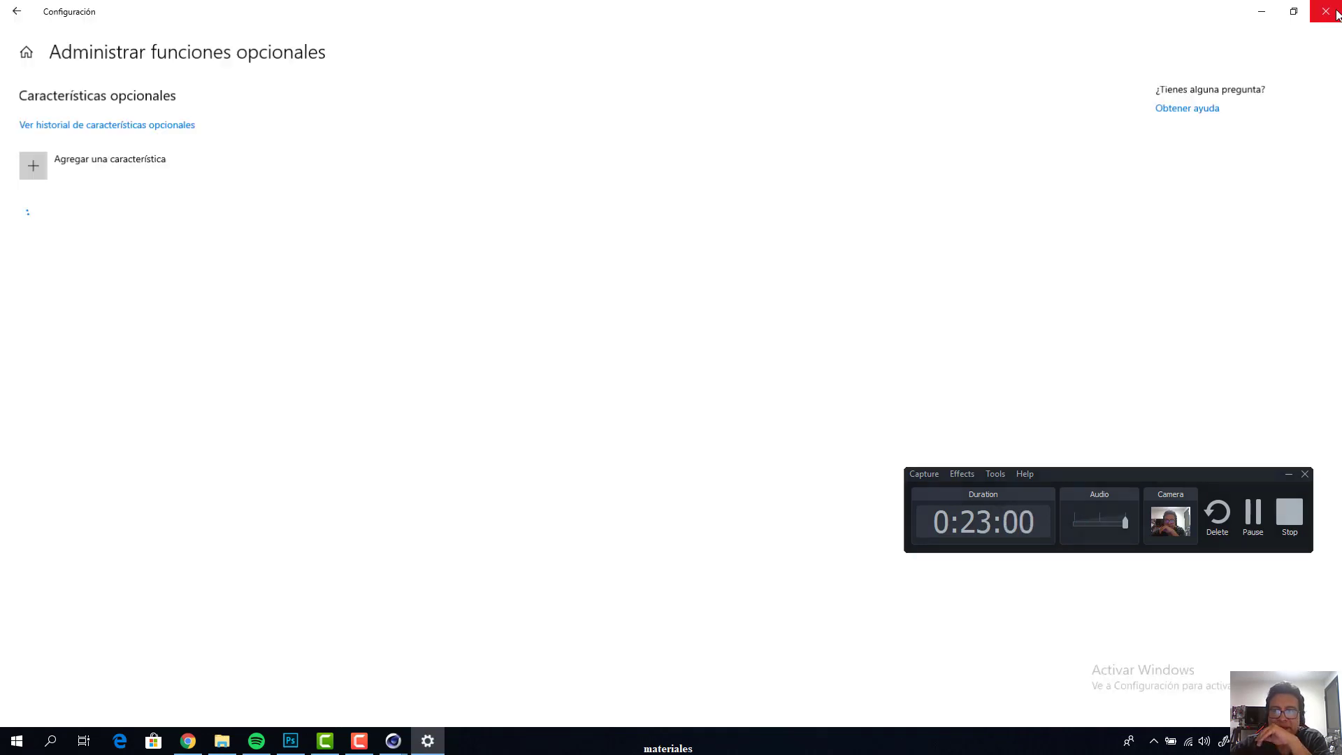
pyautogui.click(1325, 11)
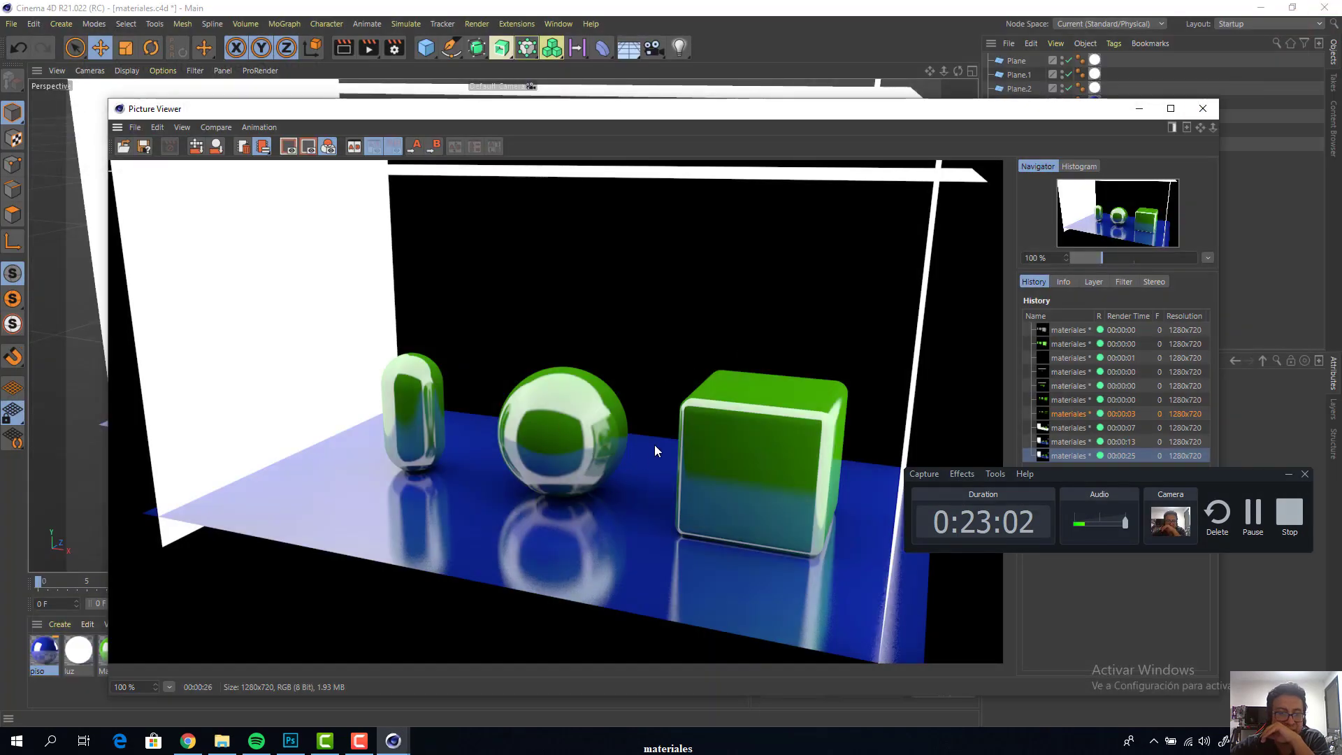
# Examine the reflections in the blue-floor render up close, and close the Picture Viewer
pyautogui.scroll(1, 527, 412)
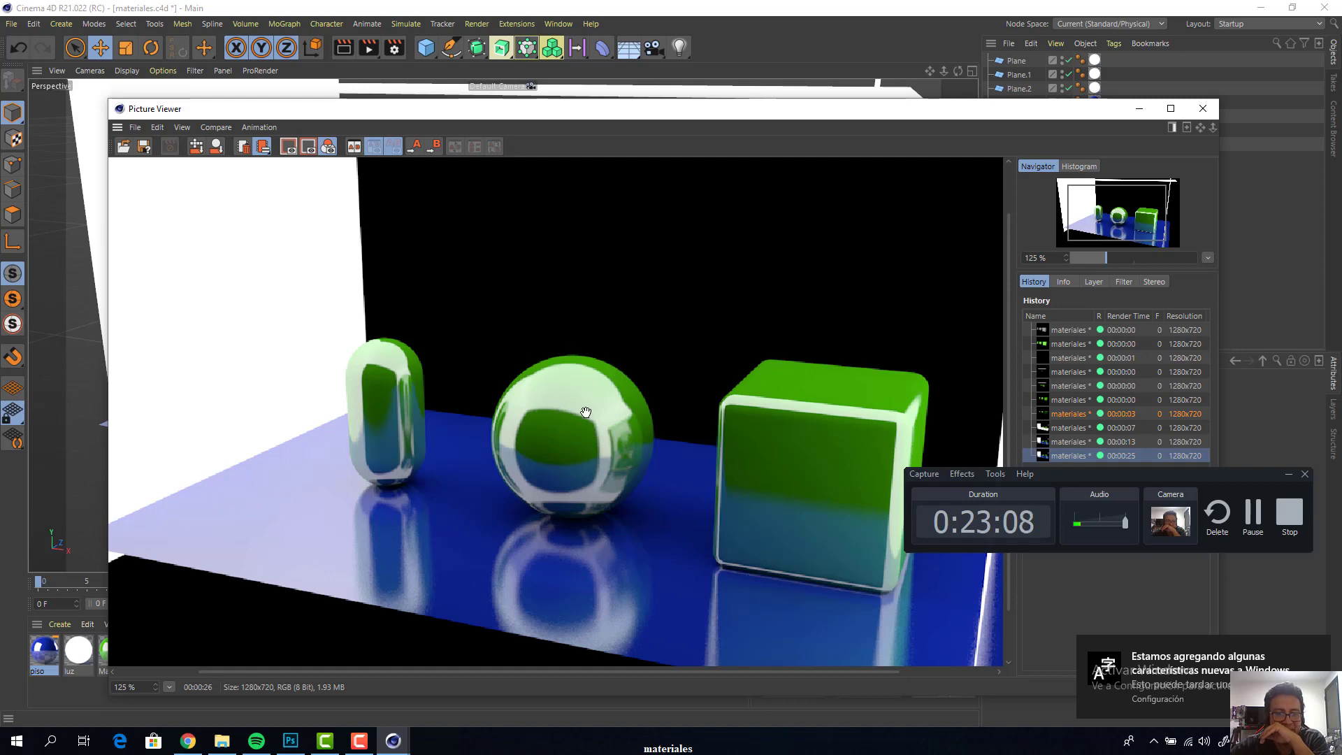
pyautogui.scroll(-1, 586, 412)
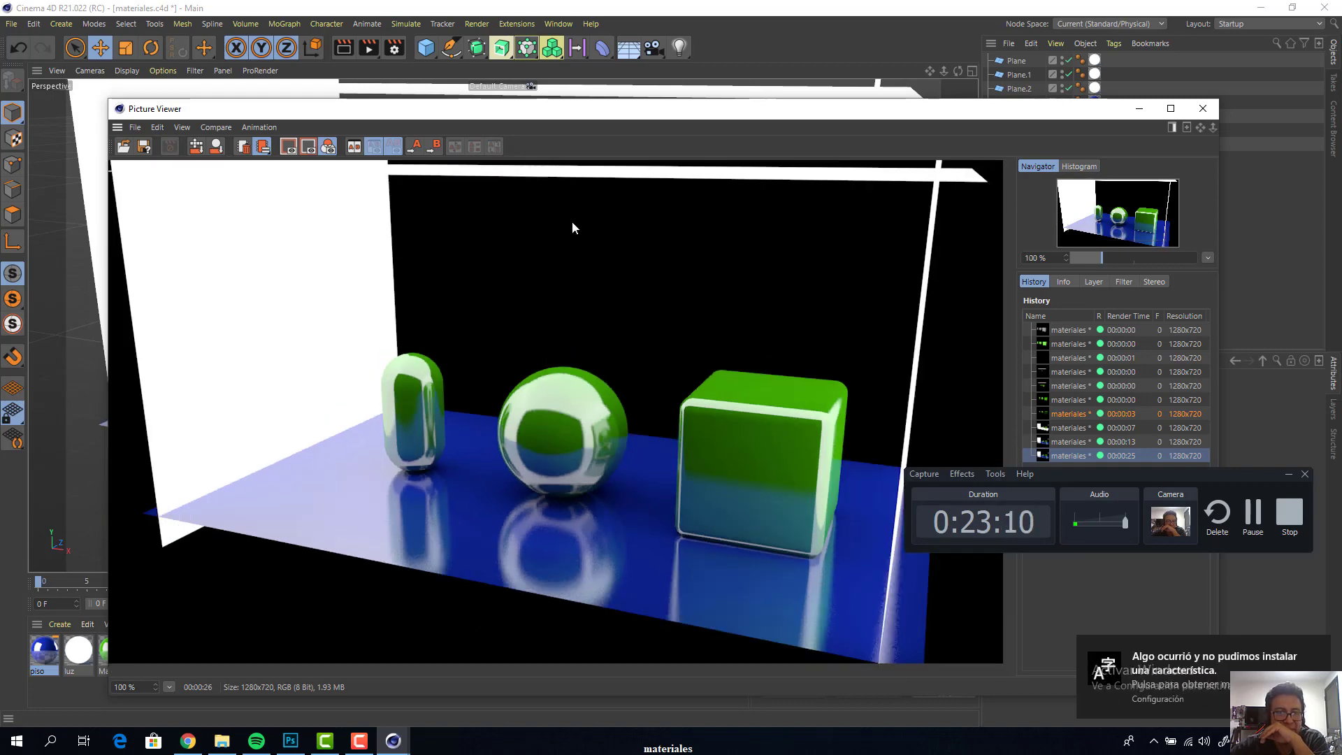
pyautogui.moveTo(575, 117); pyautogui.dragTo(542, 266)
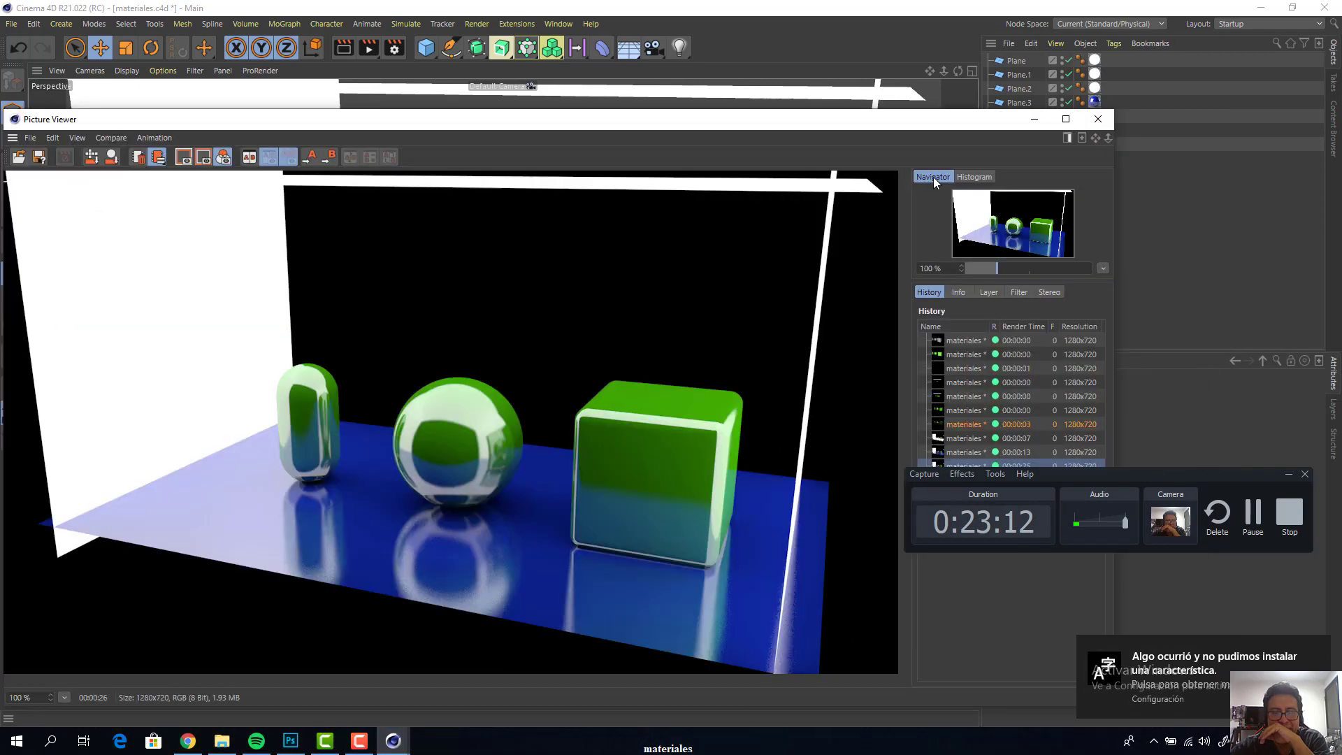
pyautogui.click(1095, 125)
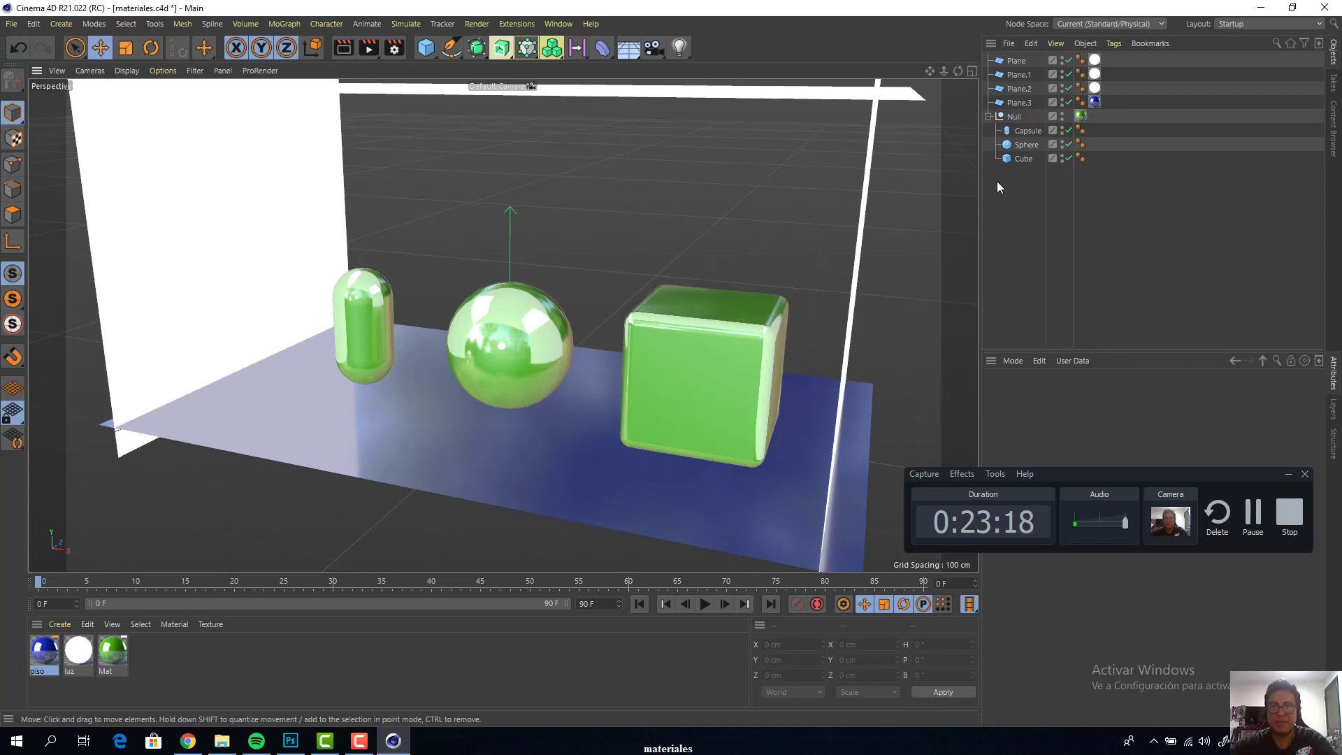
# Group the three luminous planes Plane, Plane.1 and Plane.2 under a new null
pyautogui.click(1018, 87)
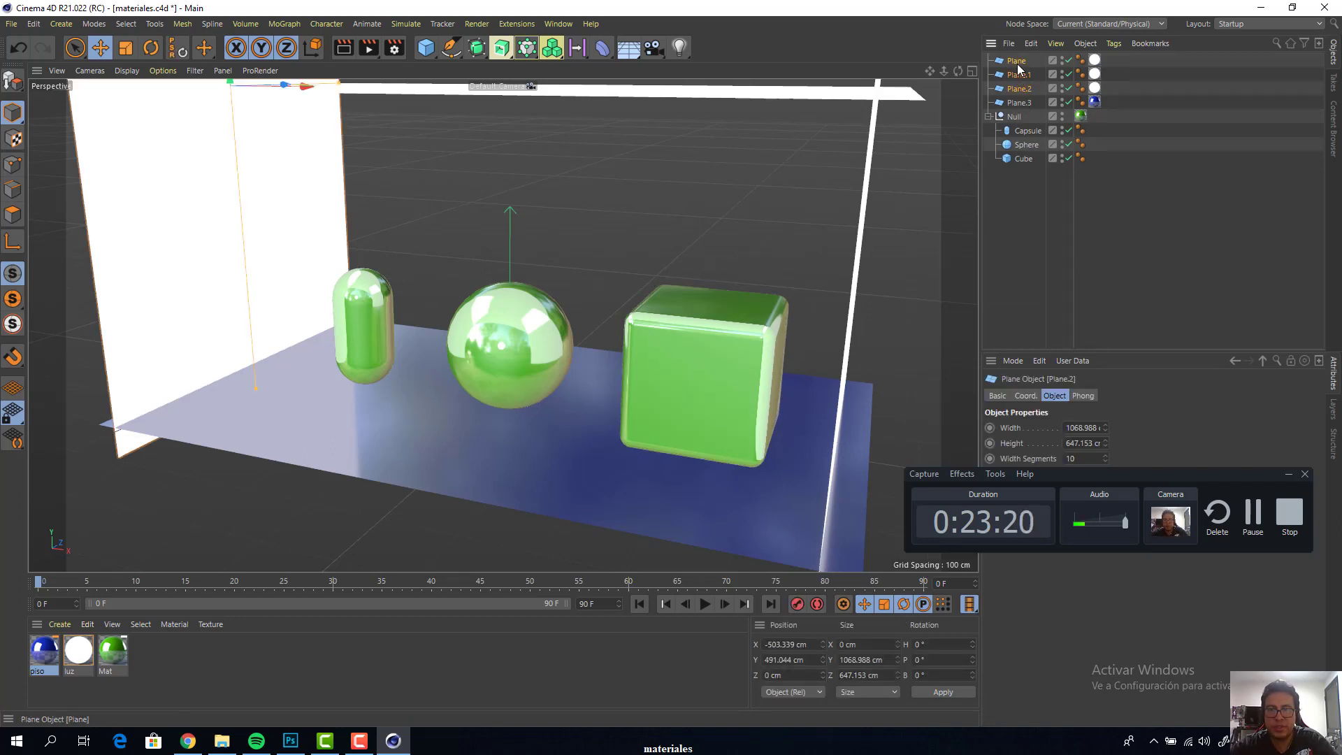
pyautogui.keyDown('shift'); pyautogui.click(1017, 65); pyautogui.keyUp('shift')
pyautogui.click(1021, 88)
pyautogui.keyDown('ctrl'); pyautogui.click(1022, 75); pyautogui.keyUp('ctrl')
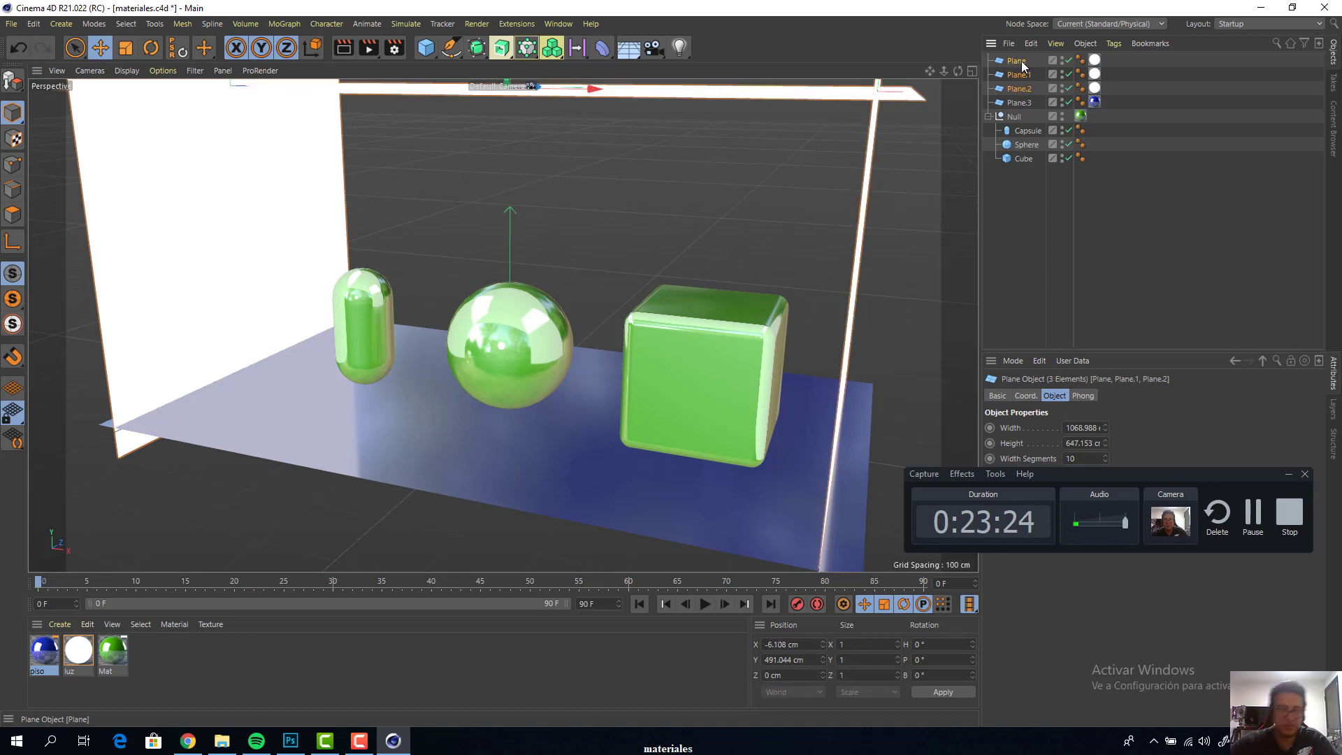
pyautogui.hotkey('alt', 'g')
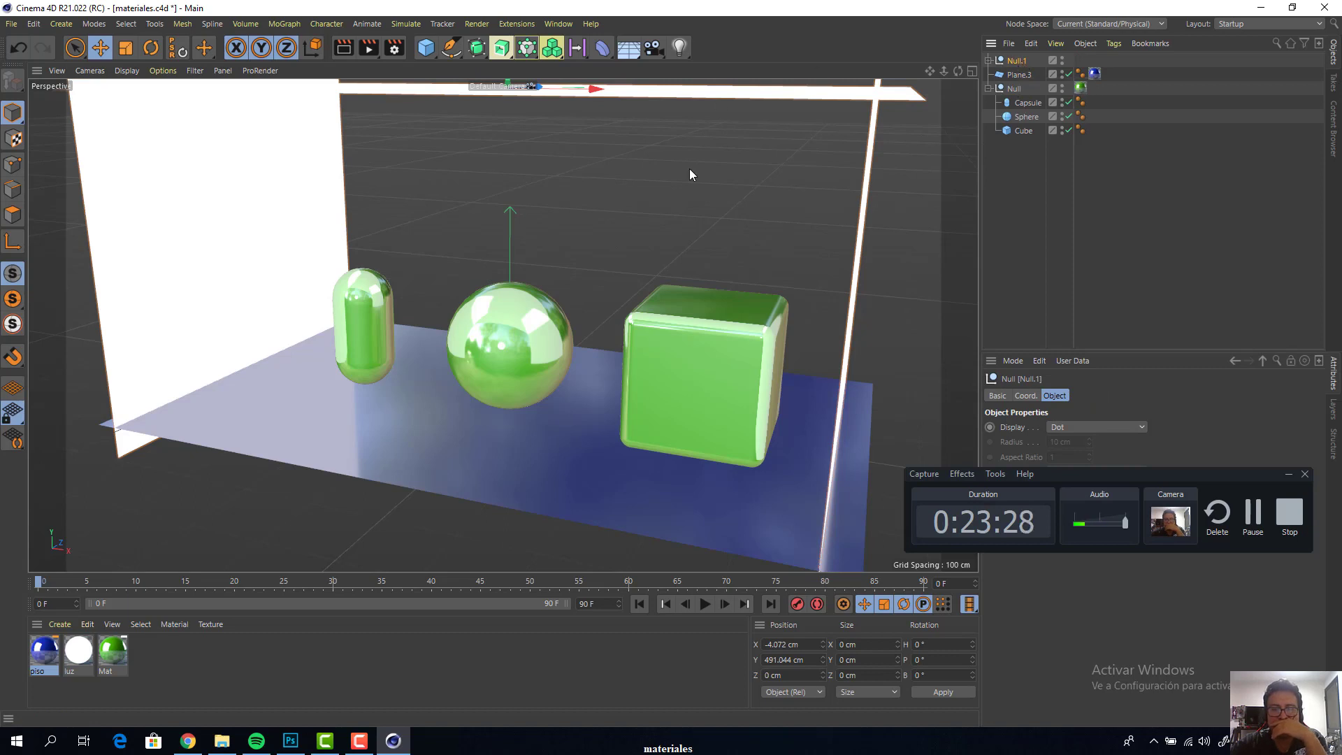
# Add a Compositing render tag to the null that holds the three luminous planes
pyautogui.moveTo(932, 71)
pyautogui.mouseDown()
pyautogui.moveTo(926, 102)
pyautogui.moveTo(1000, 72)
pyautogui.moveTo(941, 72)
pyautogui.mouseUp()
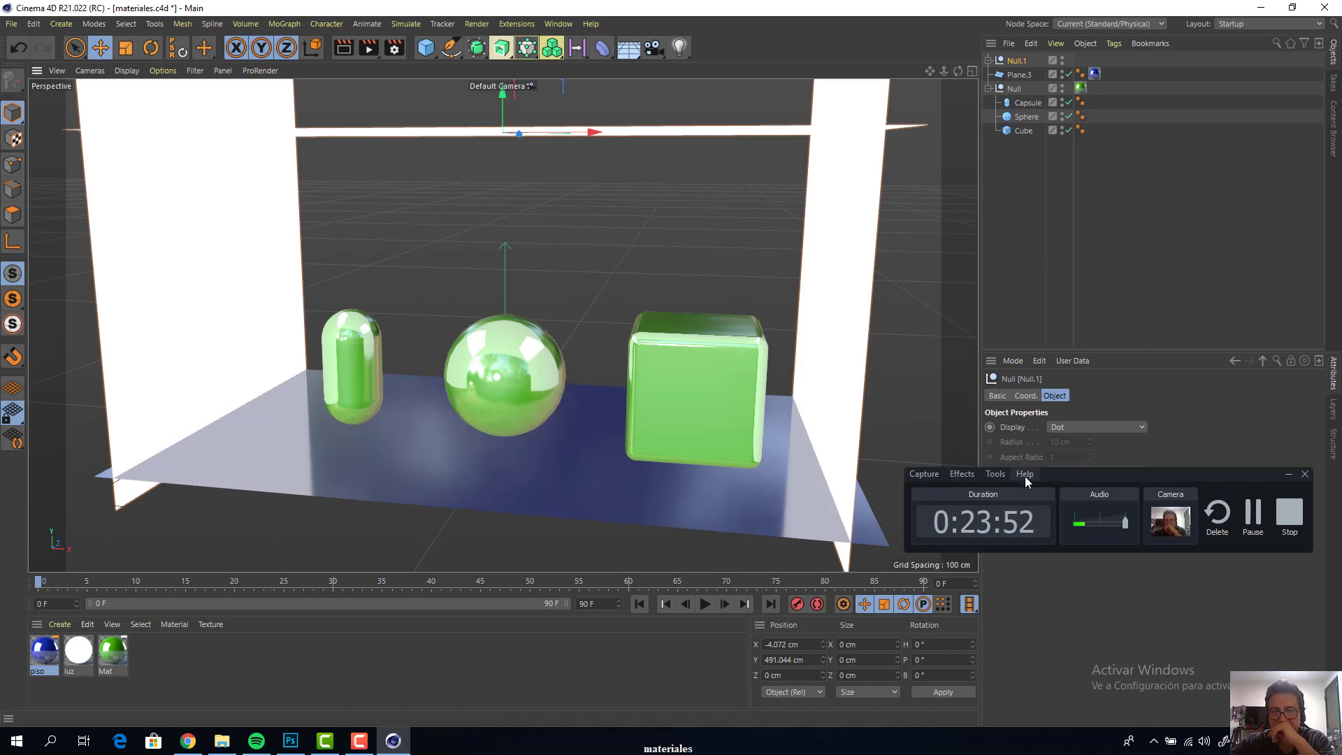
pyautogui.moveTo(1066, 480); pyautogui.dragTo(1058, 510)
pyautogui.click(1008, 60)
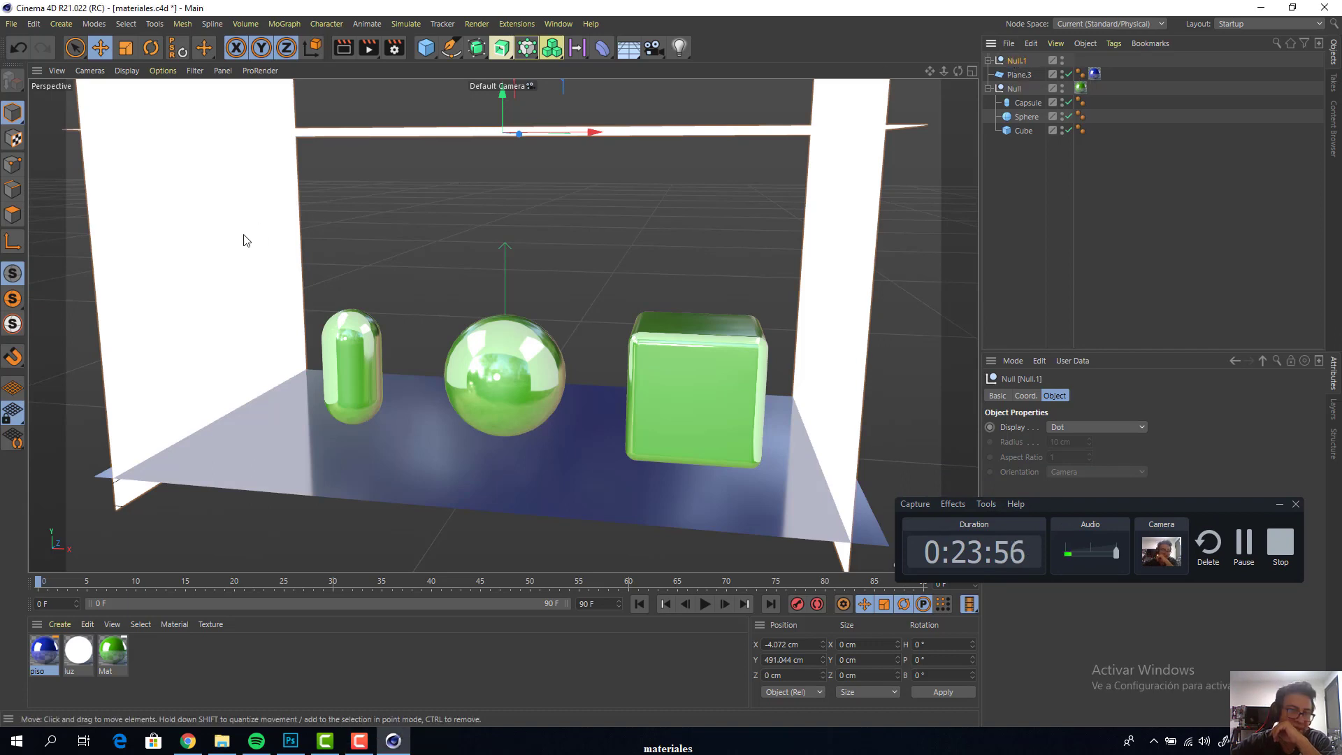
pyautogui.click(988, 60)
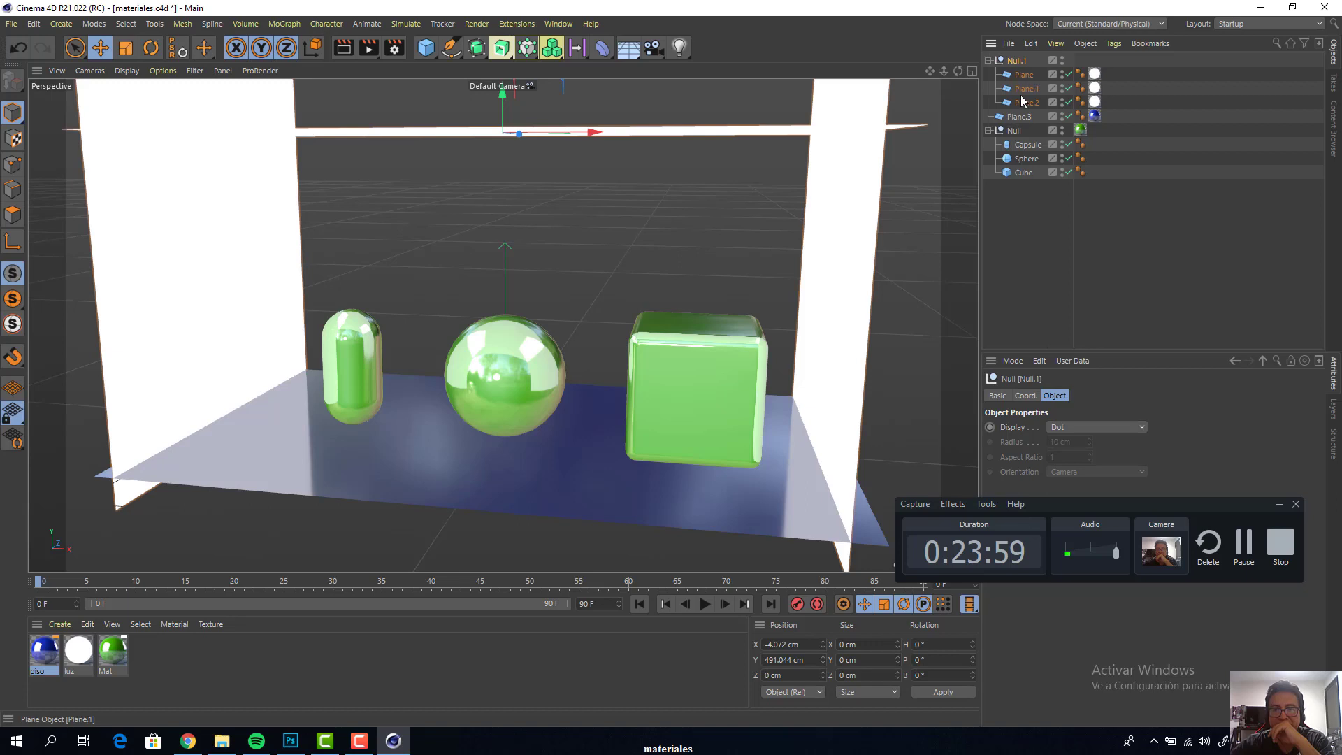
pyautogui.click(989, 60)
pyautogui.click(1115, 44)
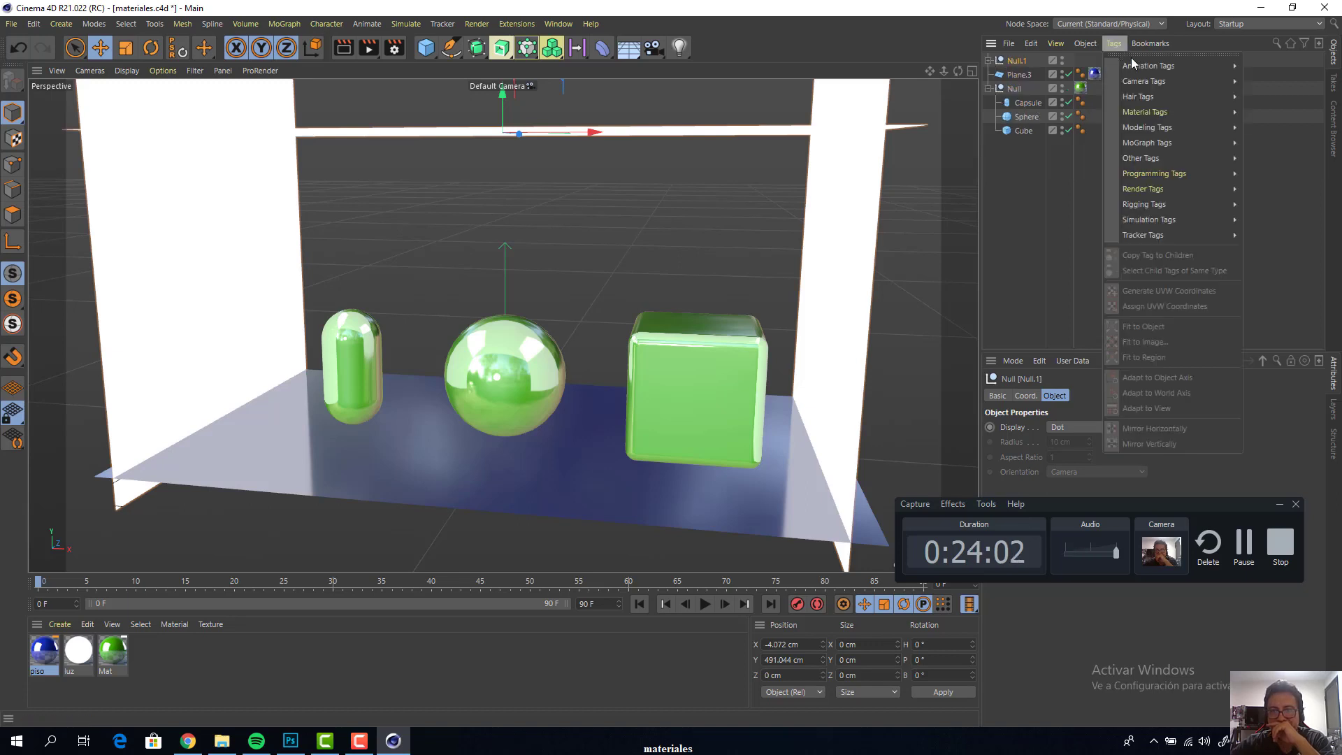
pyautogui.moveTo(1151, 66)
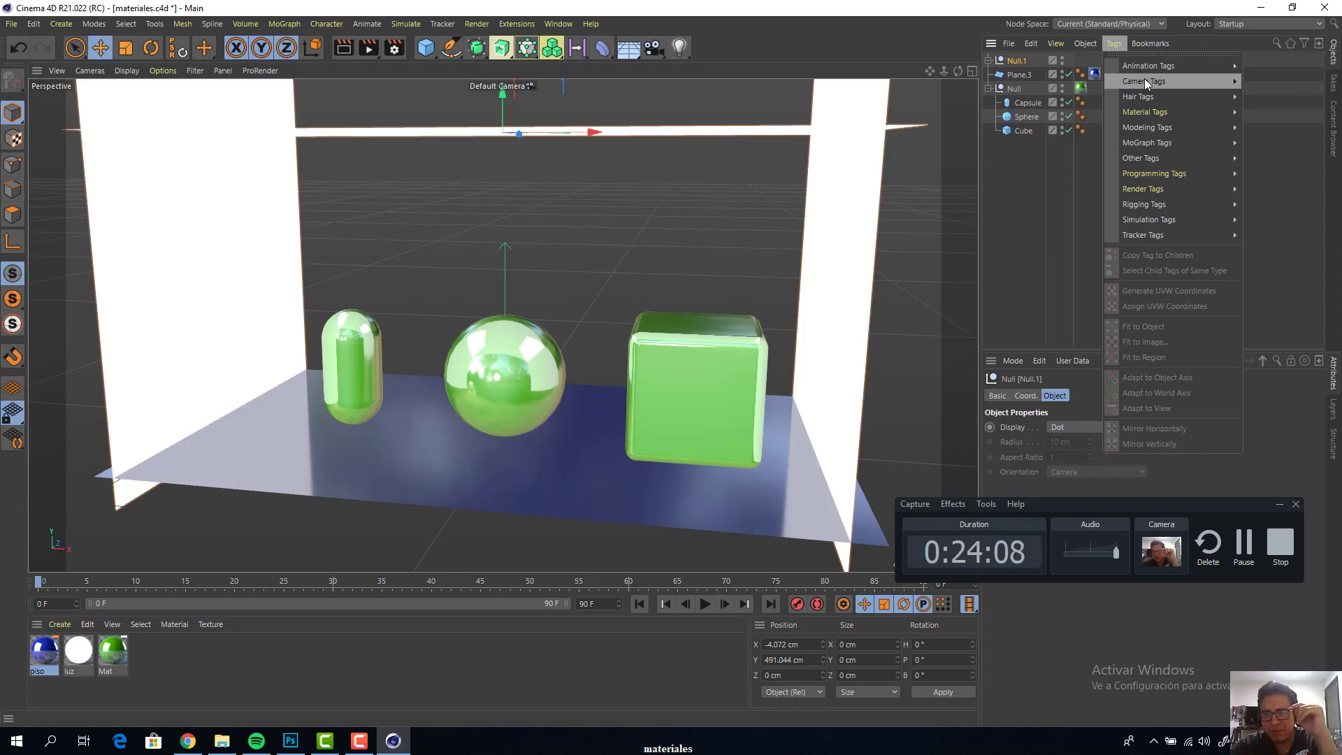
pyautogui.moveTo(1141, 203)
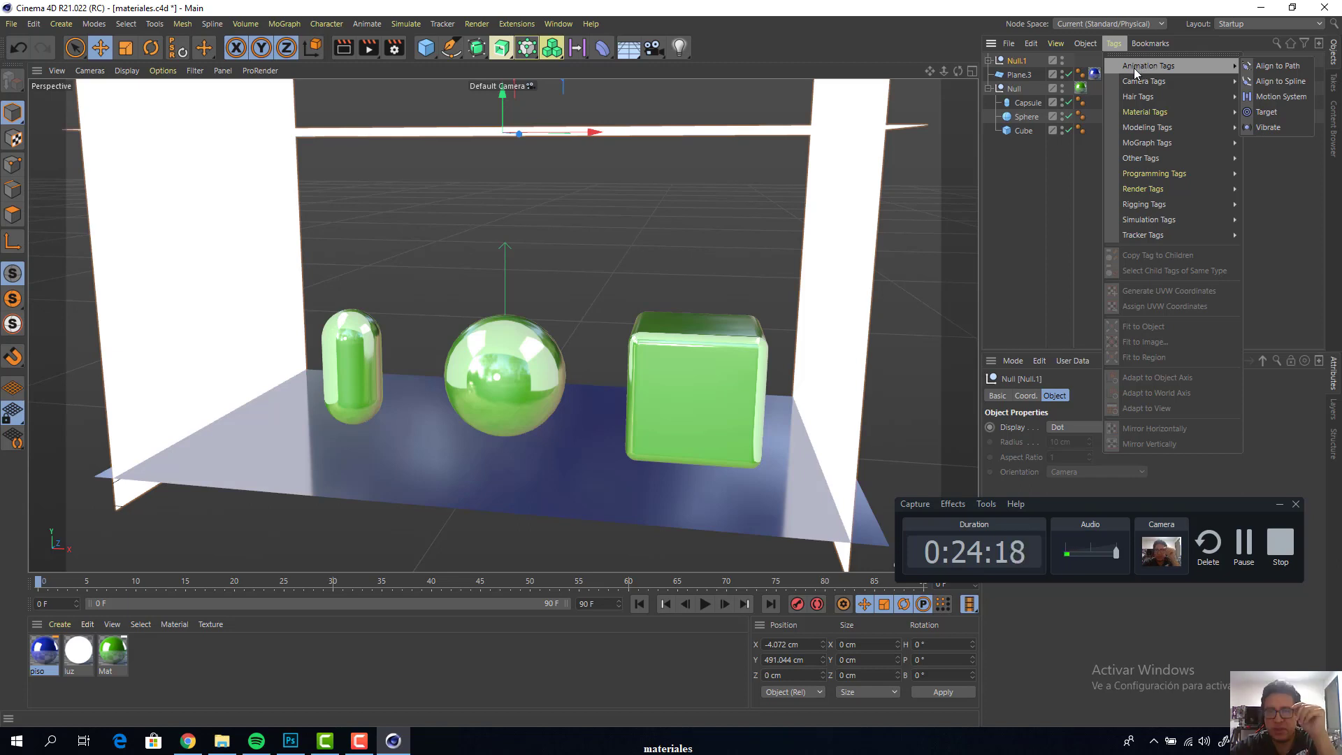
pyautogui.moveTo(1141, 90)
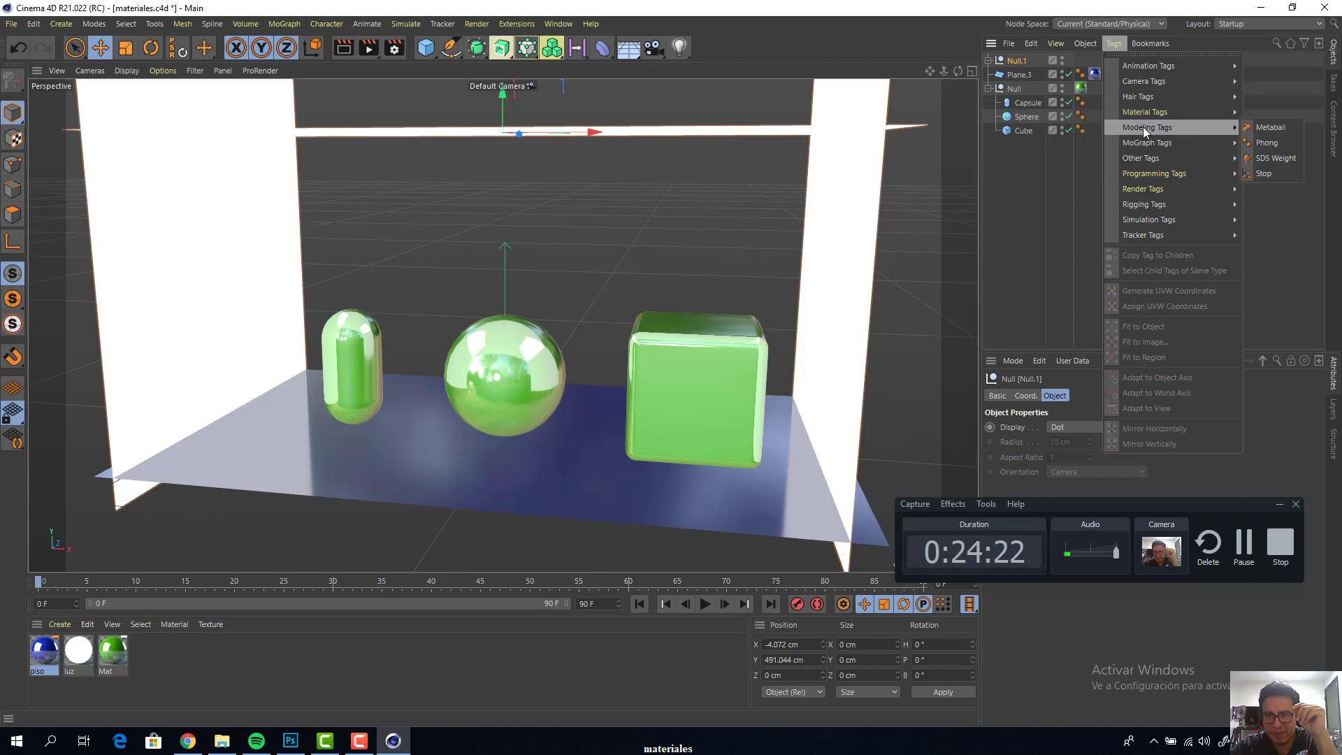
pyautogui.moveTo(1147, 141)
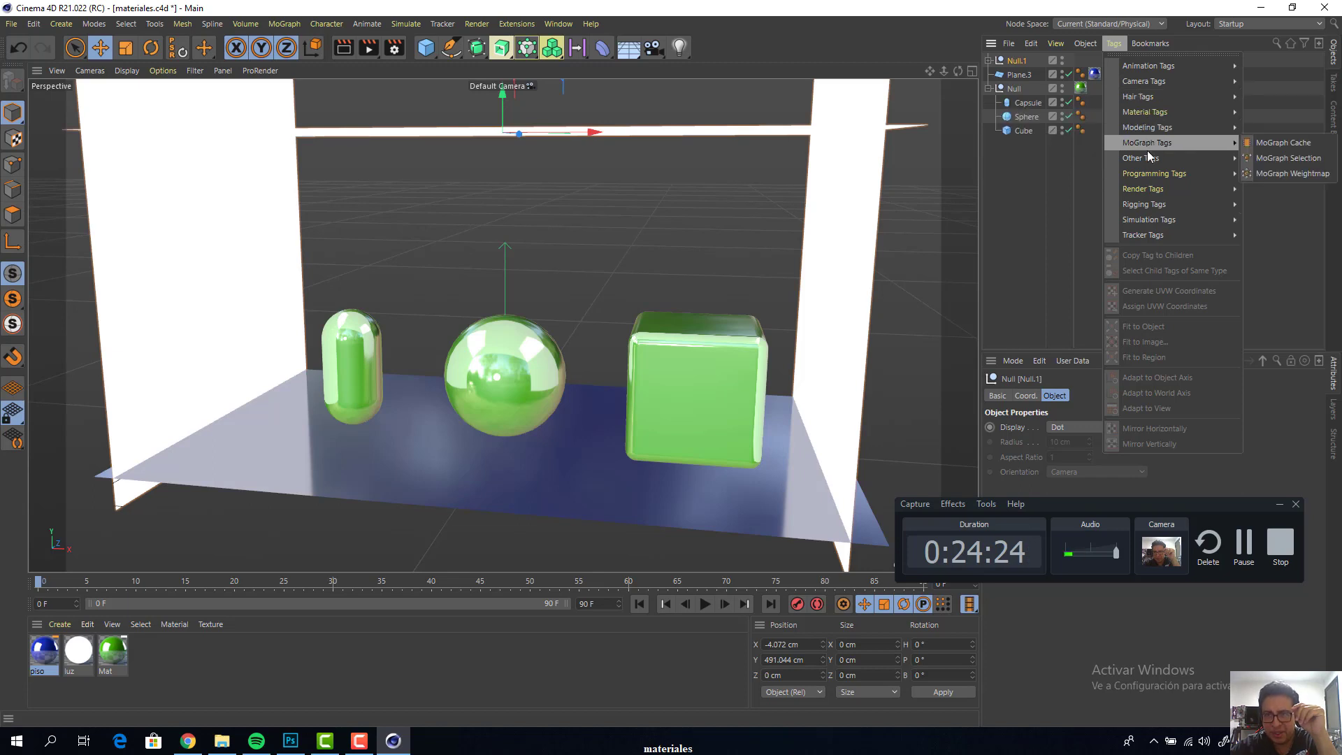
pyautogui.moveTo(1180, 194)
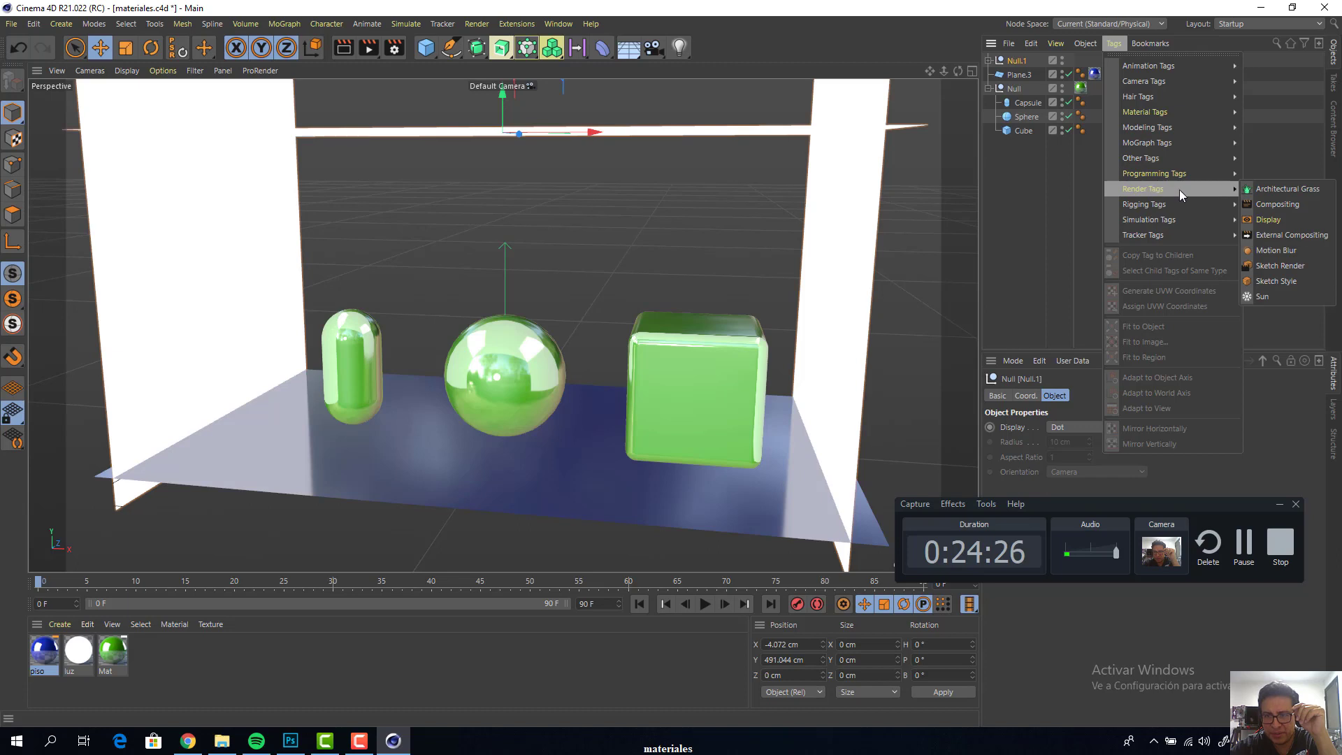
pyautogui.click(1289, 206)
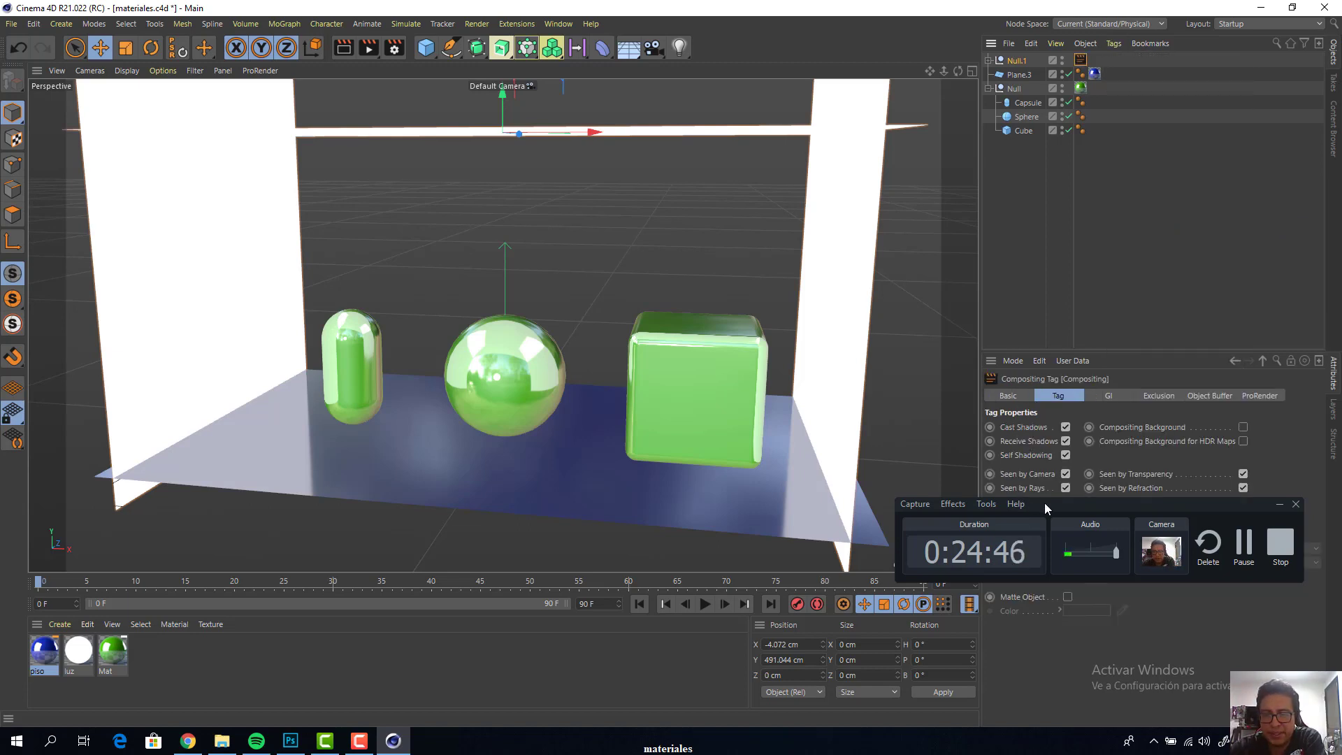
# Disable Seen by Camera in the light group's Compositing tag and render the scene to the Picture Viewer
pyautogui.moveTo(1045, 502); pyautogui.dragTo(1090, 553)
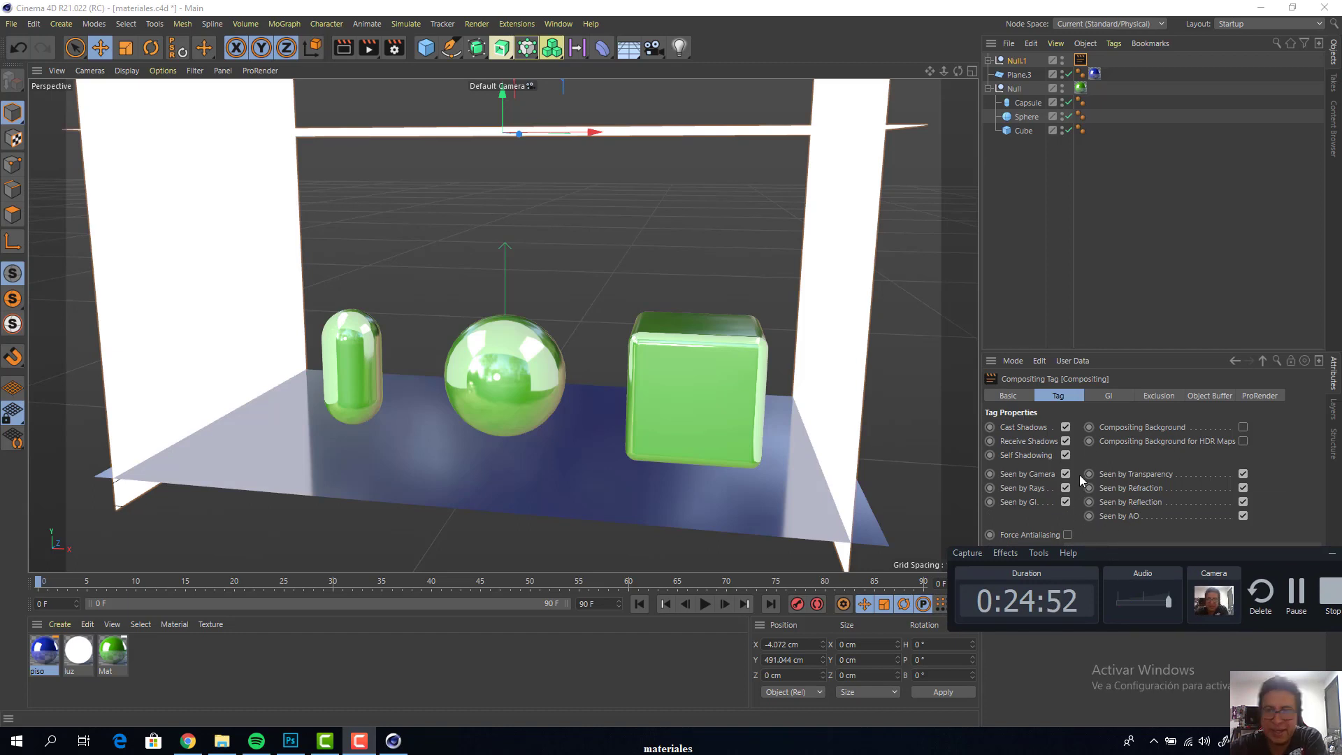
pyautogui.click(1041, 475)
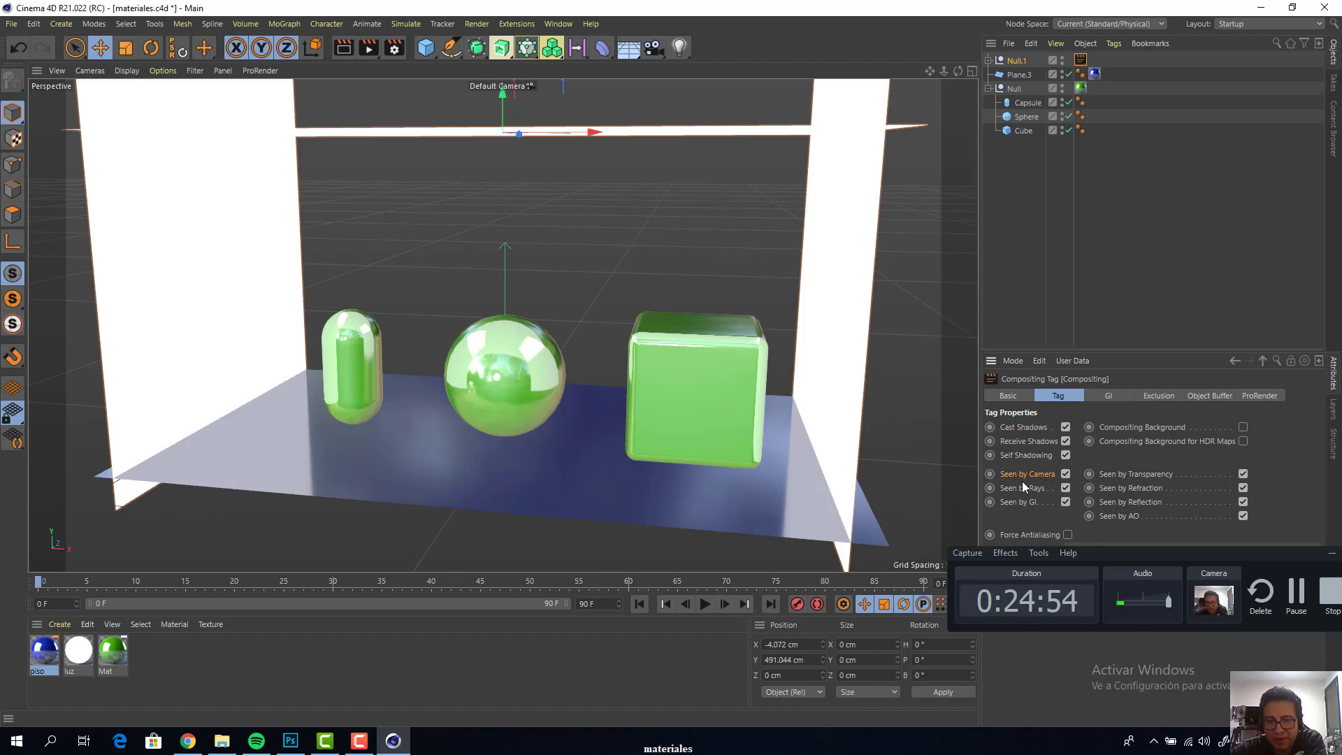
pyautogui.click(1066, 474)
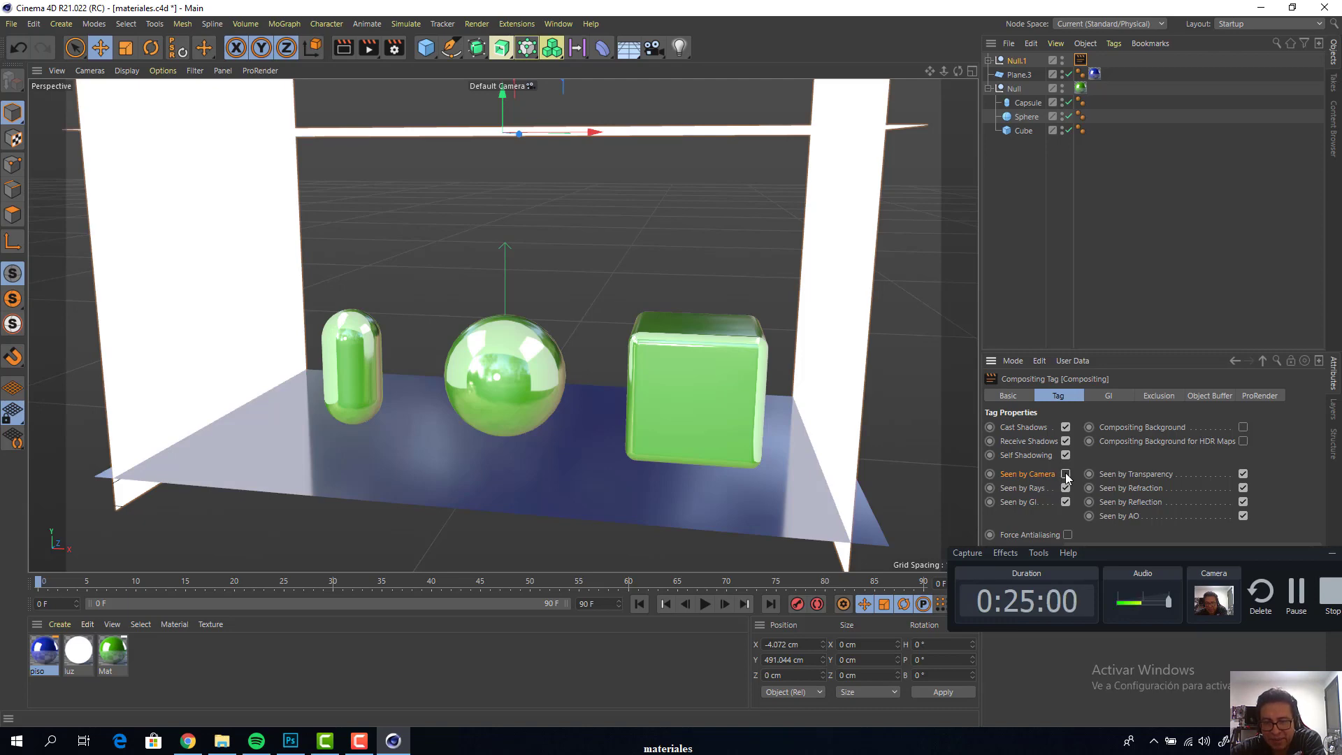
pyautogui.click(1119, 279)
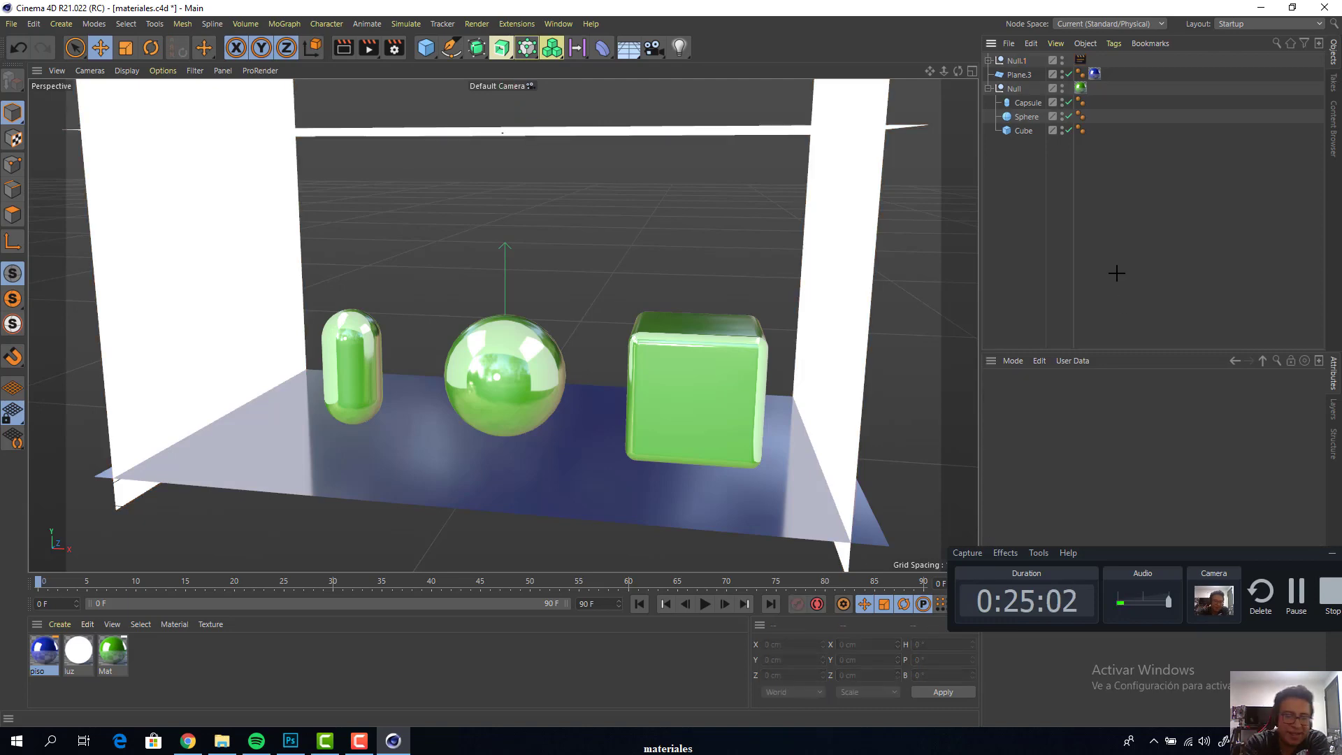
pyautogui.hotkey('shift', 'r')
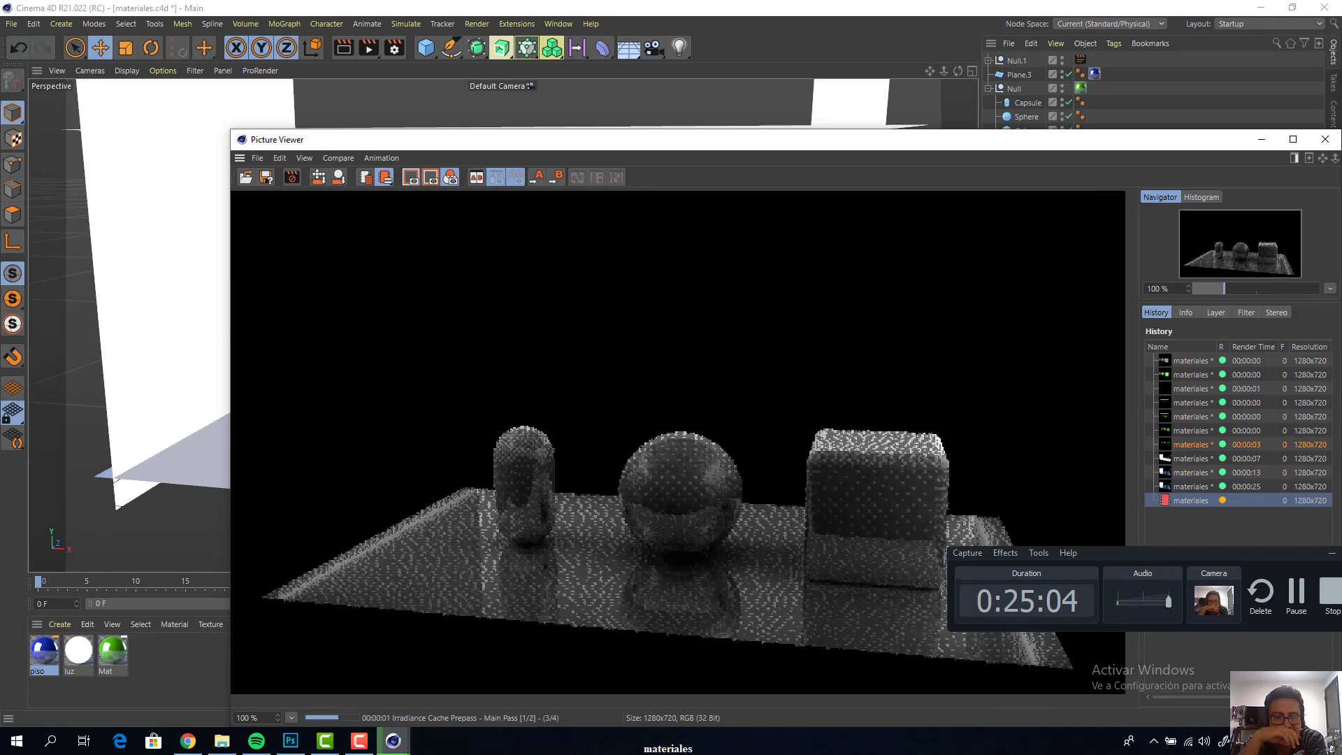
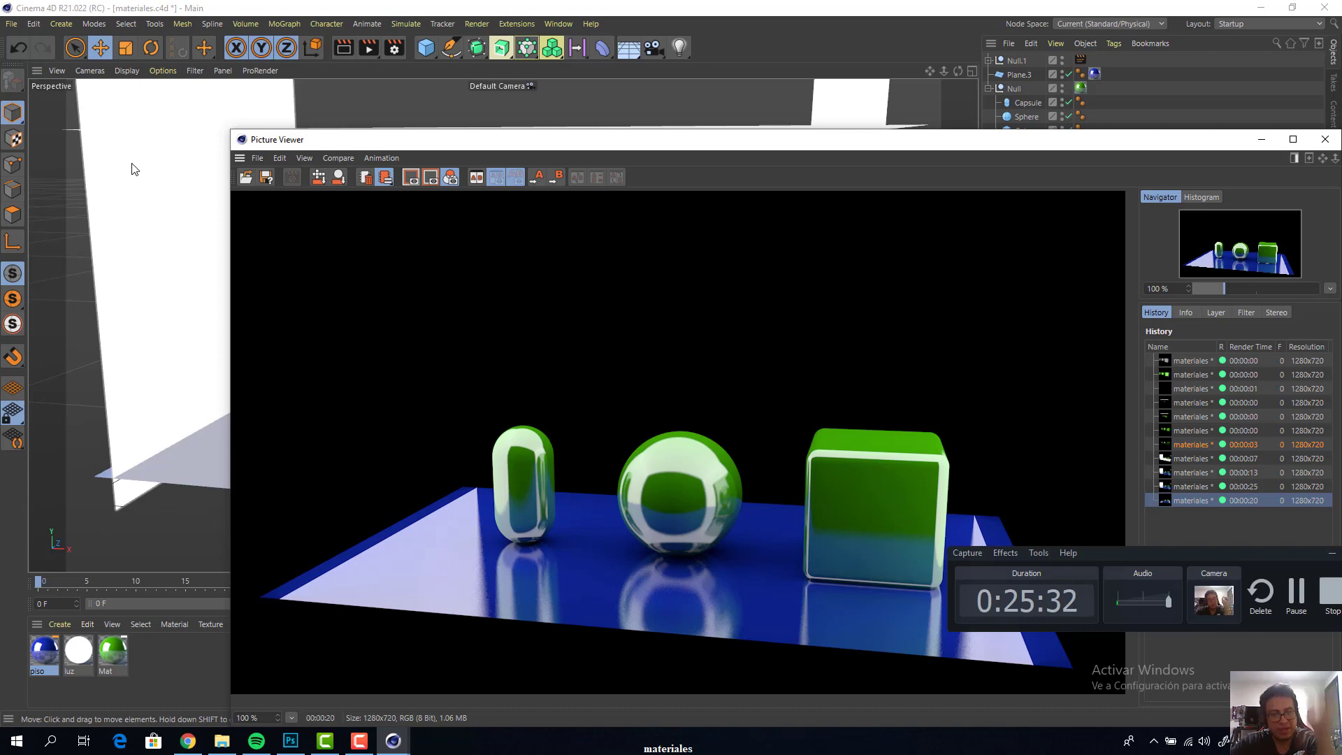
# Close the Picture Viewer and add a Tube primitive around the sphere, raised to about 49 cm in Y
pyautogui.moveTo(753, 149); pyautogui.dragTo(525, 112)
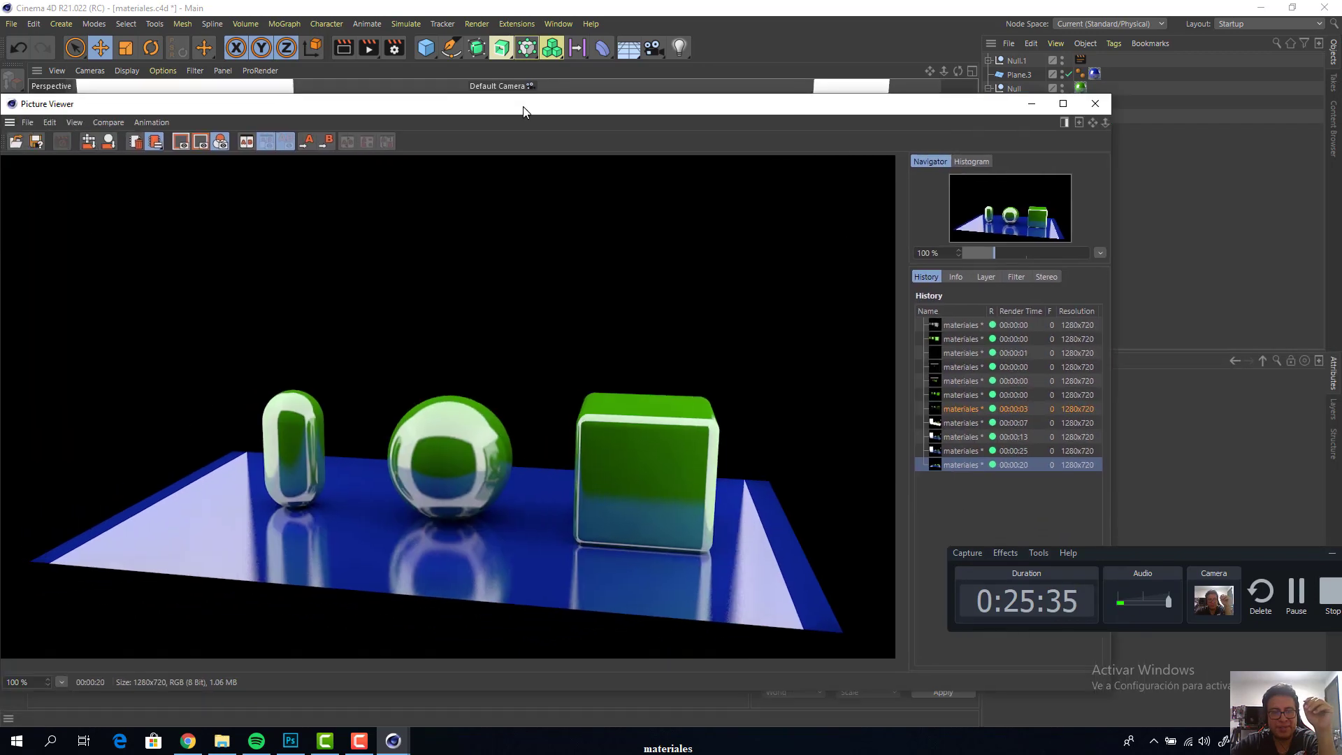
pyautogui.click(1095, 103)
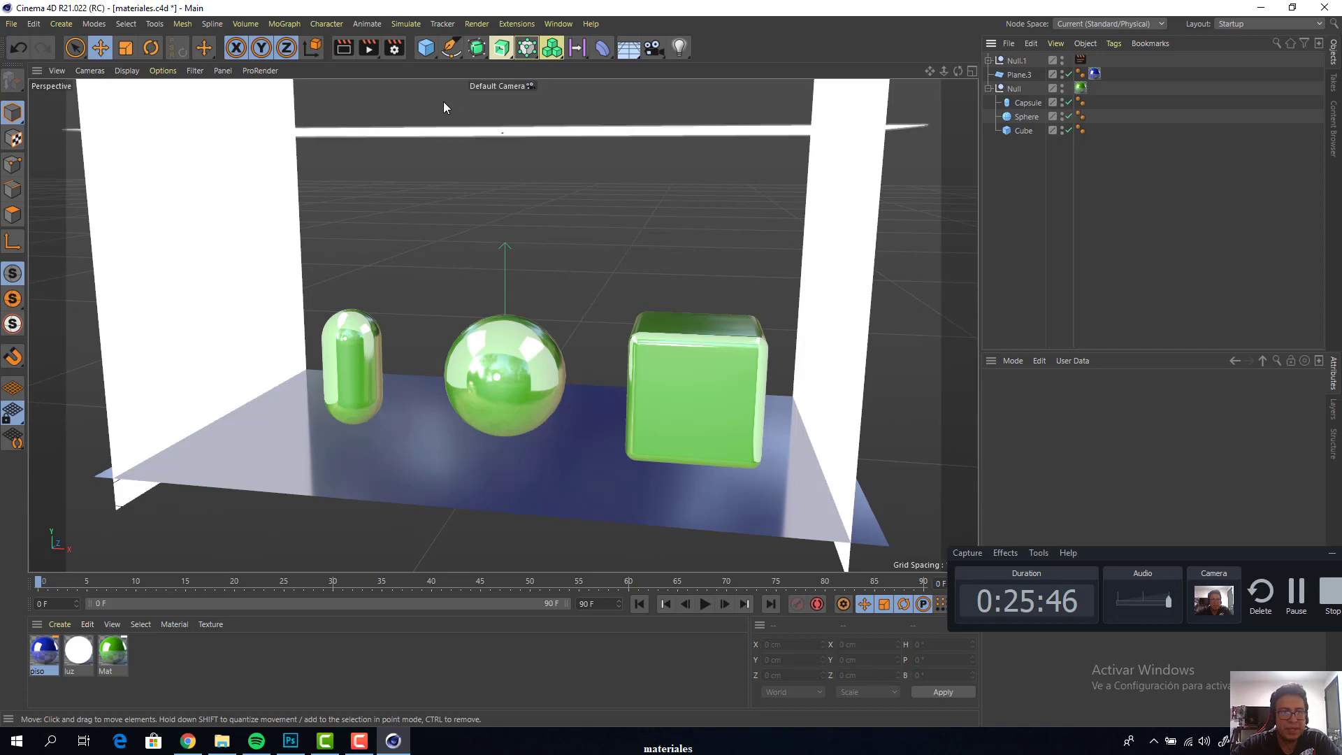
pyautogui.click(426, 48)
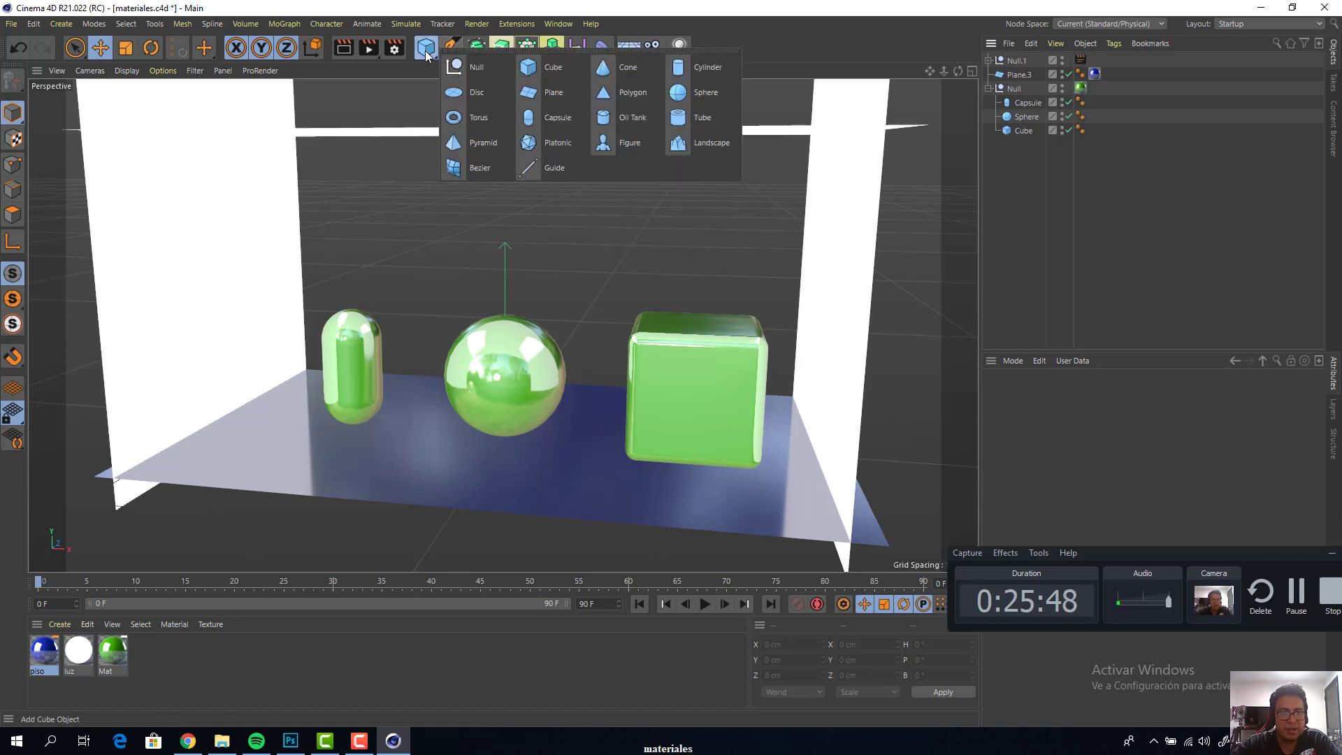
pyautogui.click(700, 117)
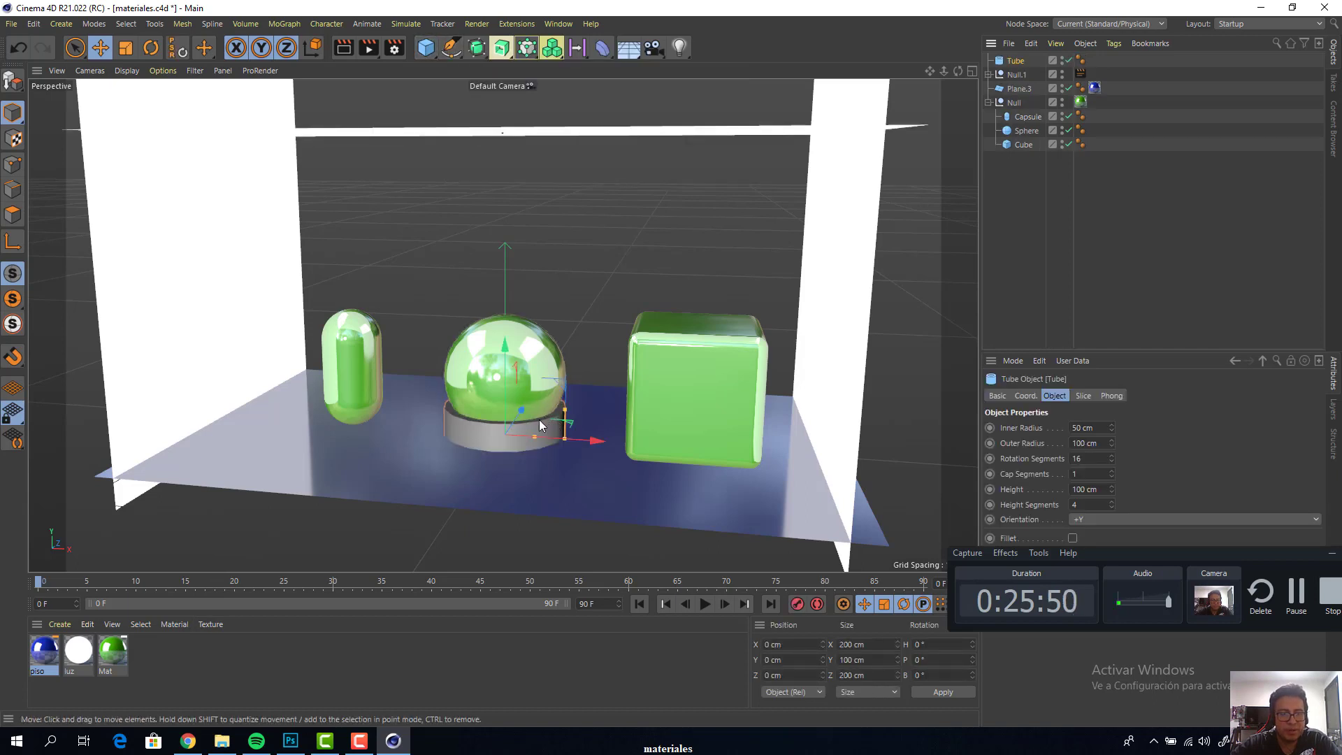
pyautogui.moveTo(508, 392)
pyautogui.mouseDown()
pyautogui.moveTo(511, 355)
pyautogui.moveTo(511, 367)
pyautogui.mouseUp()
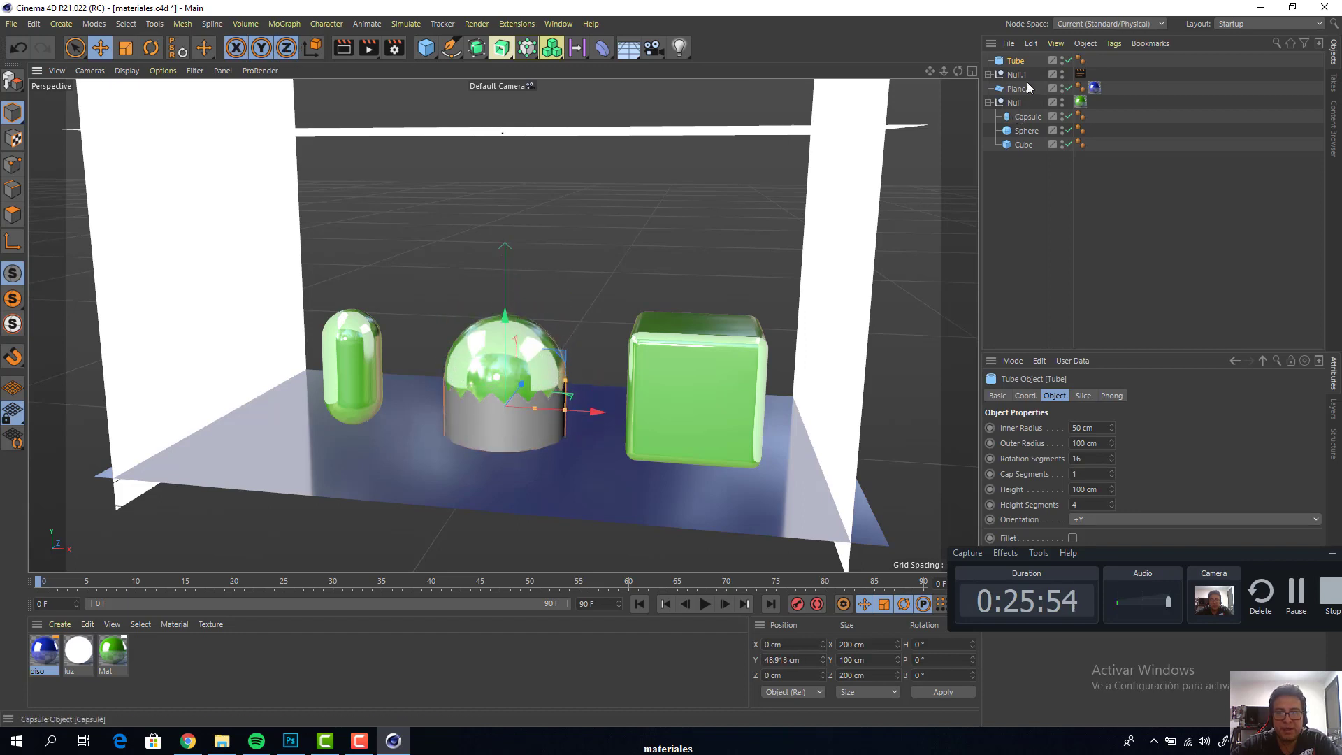
# Set the tube's inner radius to 116 cm, outer radius to 135 cm and rotation segments to 32
pyautogui.click(971, 70)
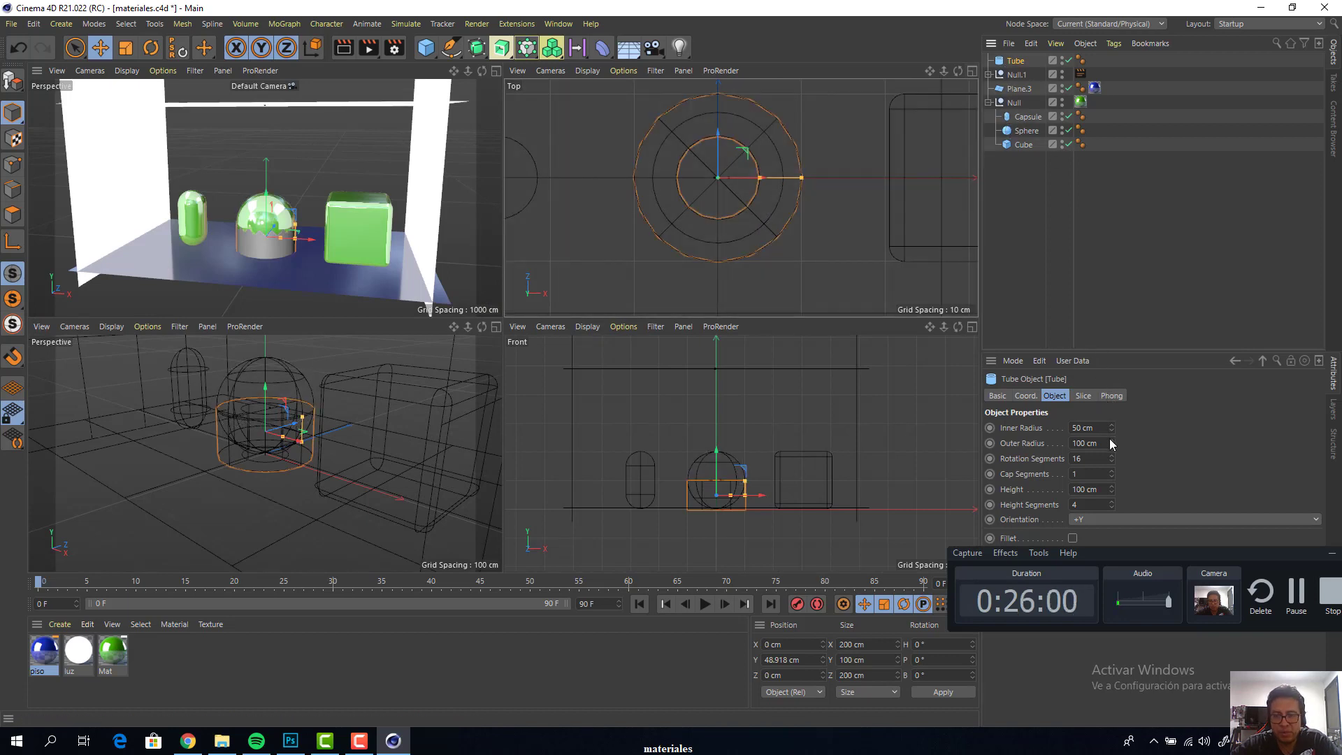
pyautogui.moveTo(1112, 445); pyautogui.dragTo(1124, 404)
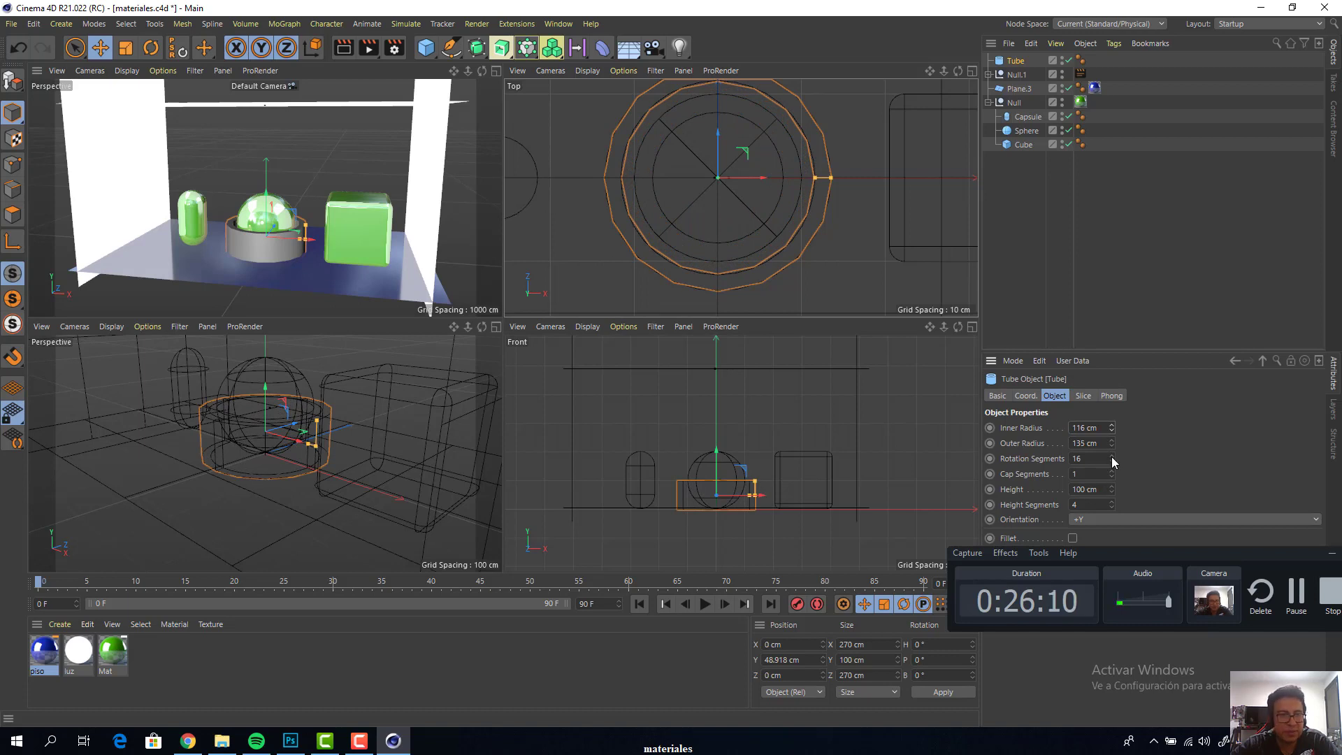
pyautogui.moveTo(1112, 458); pyautogui.dragTo(1112, 451)
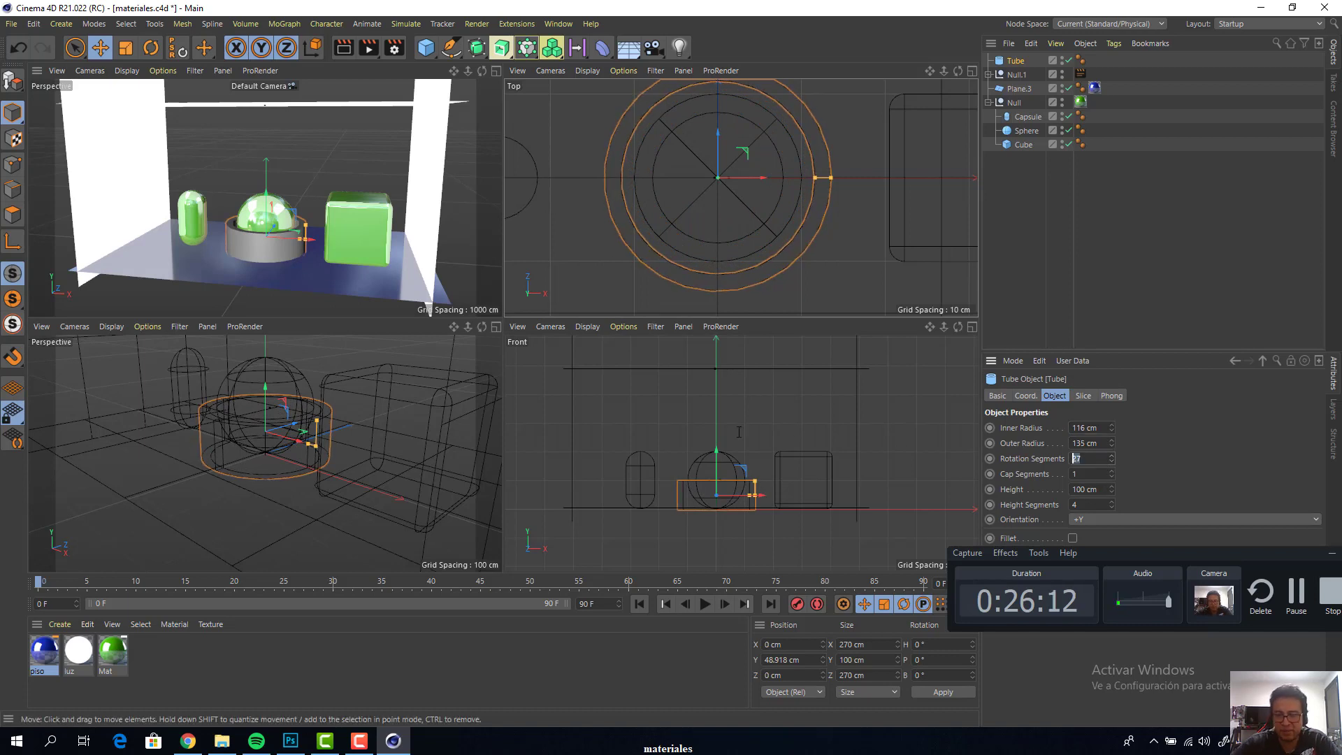
pyautogui.write('32')
pyautogui.press('Return')
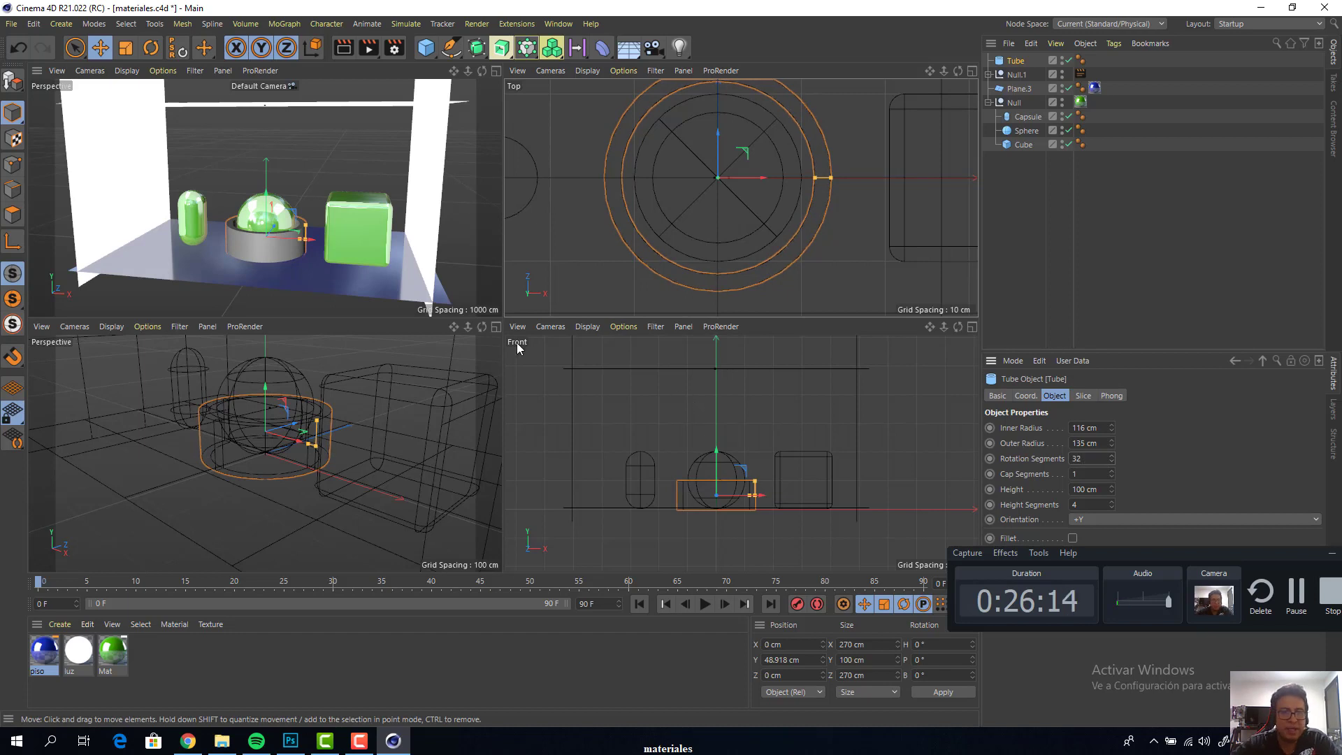
# Raise the tube slightly to about 52.3 cm in Y so it rests on the floor, and return to the full perspective view
pyautogui.scroll(5, 282, 230)
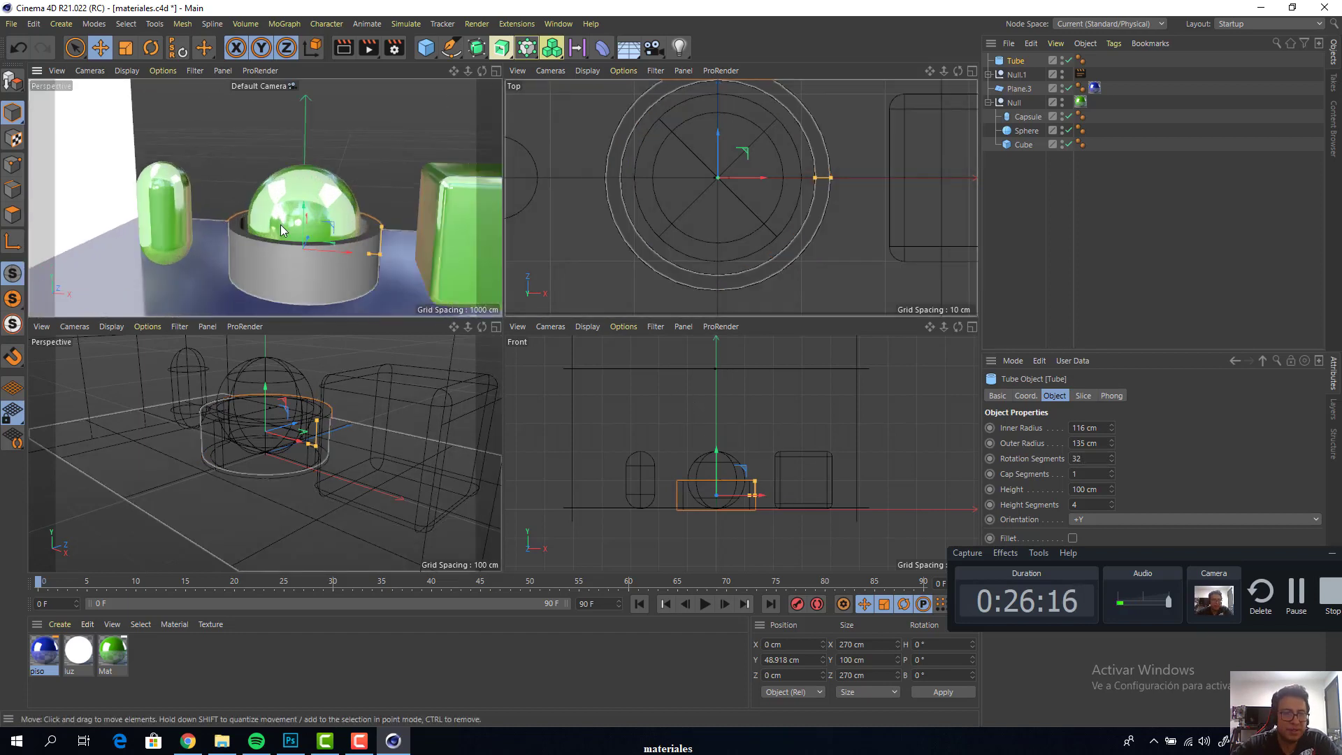
pyautogui.scroll(3, 722, 489)
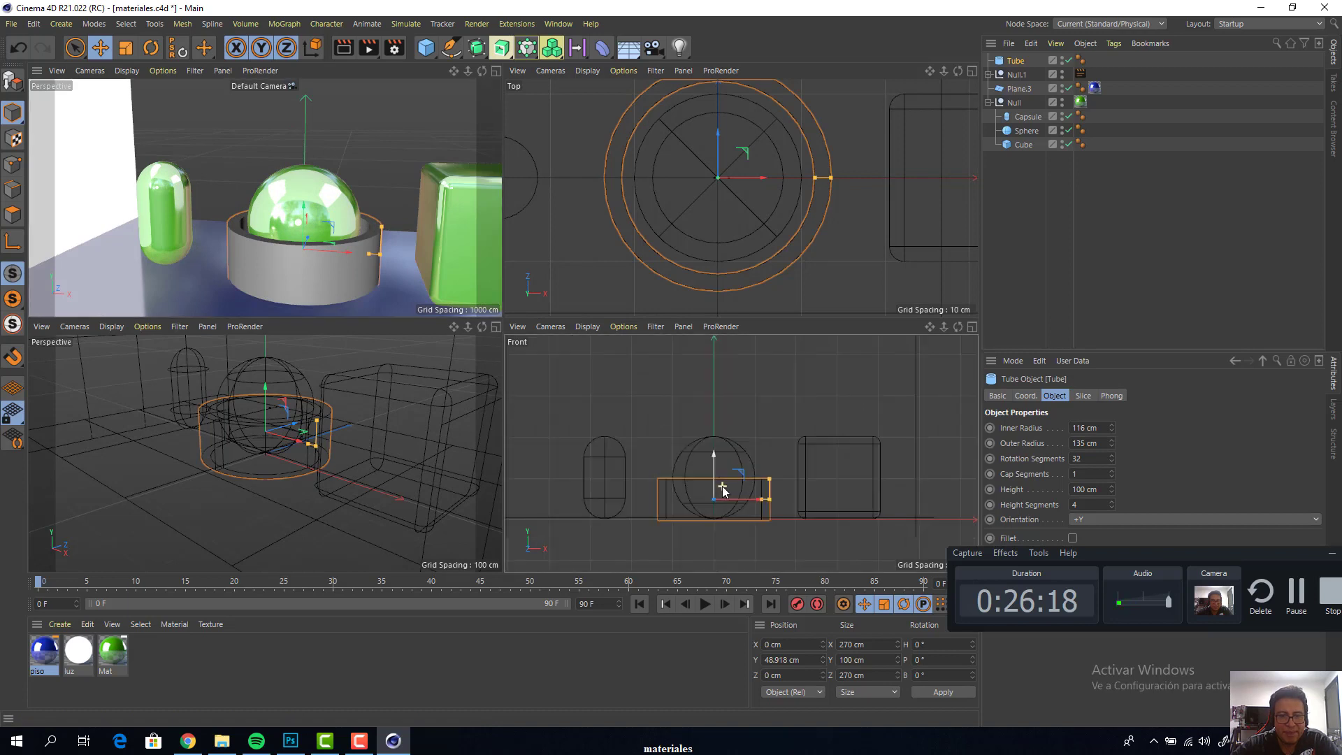
pyautogui.moveTo(715, 475); pyautogui.dragTo(715, 474)
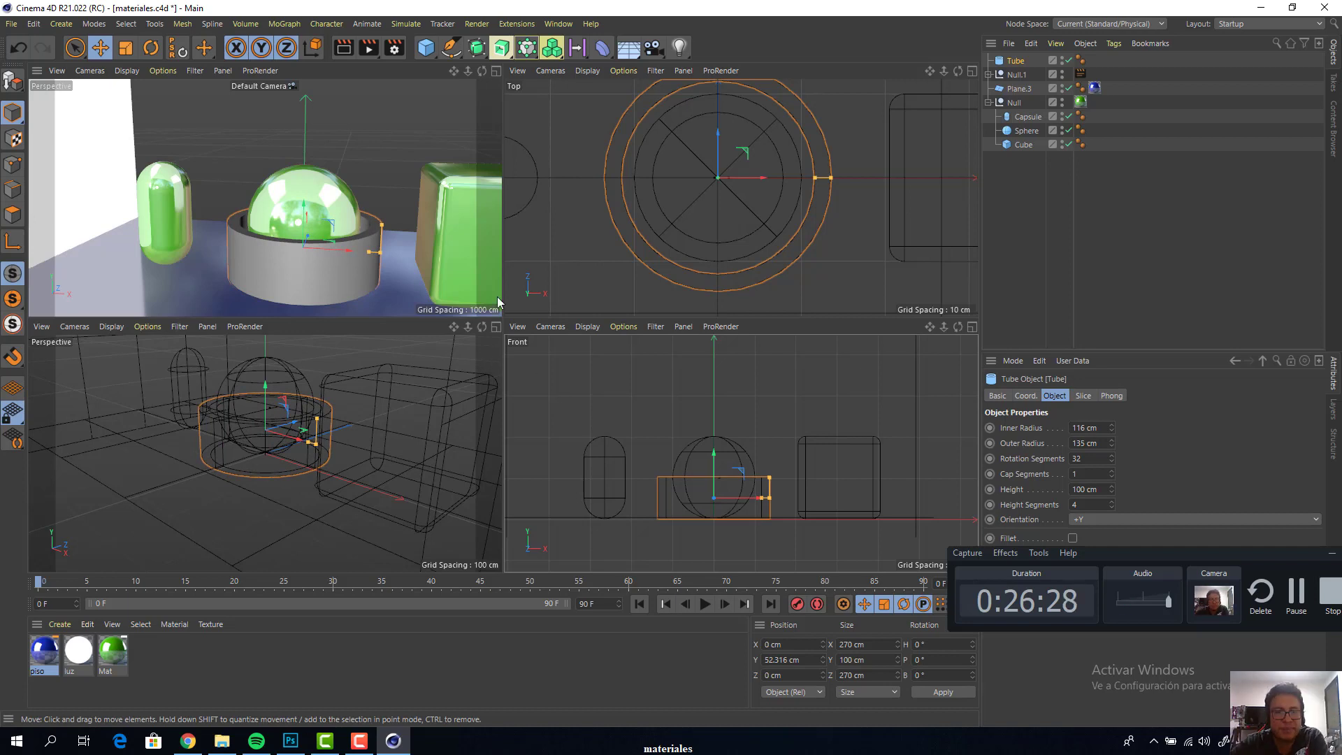
pyautogui.click(497, 72)
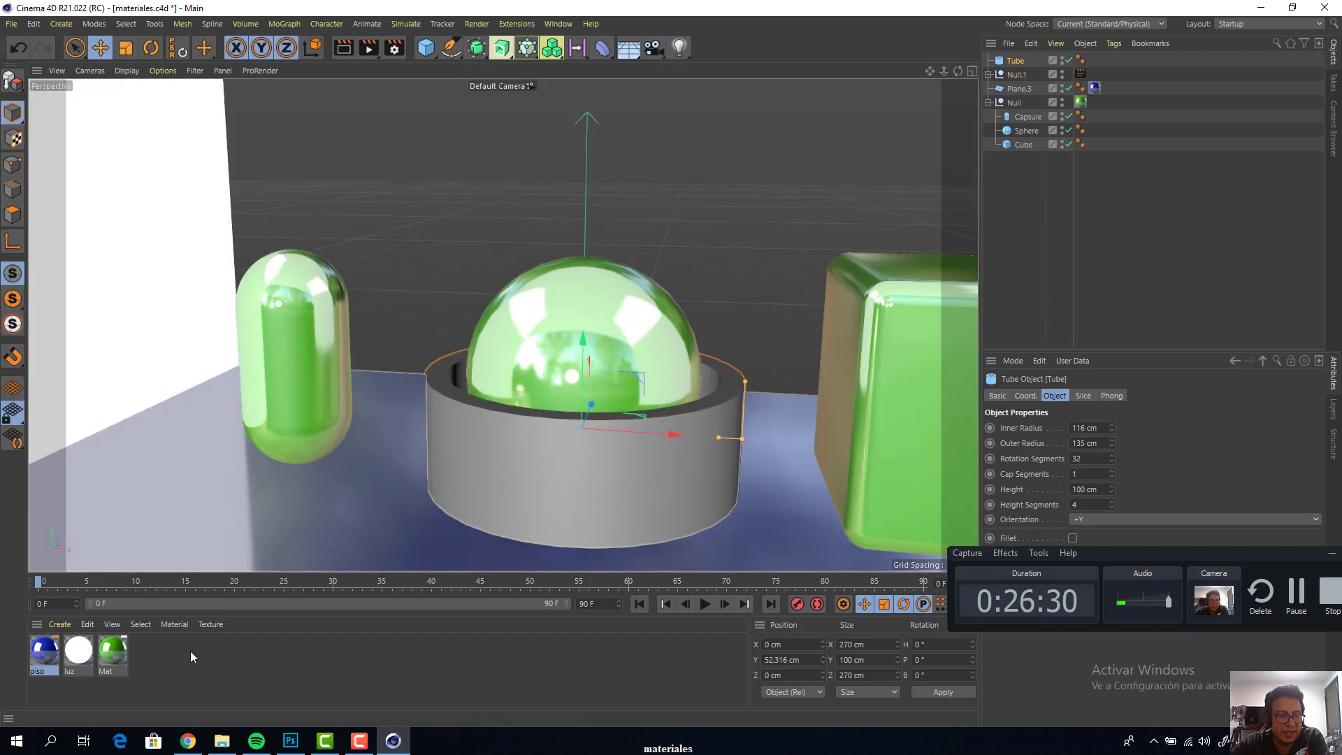
# Create a new material and name it vidrio
pyautogui.doubleClick(137, 664)
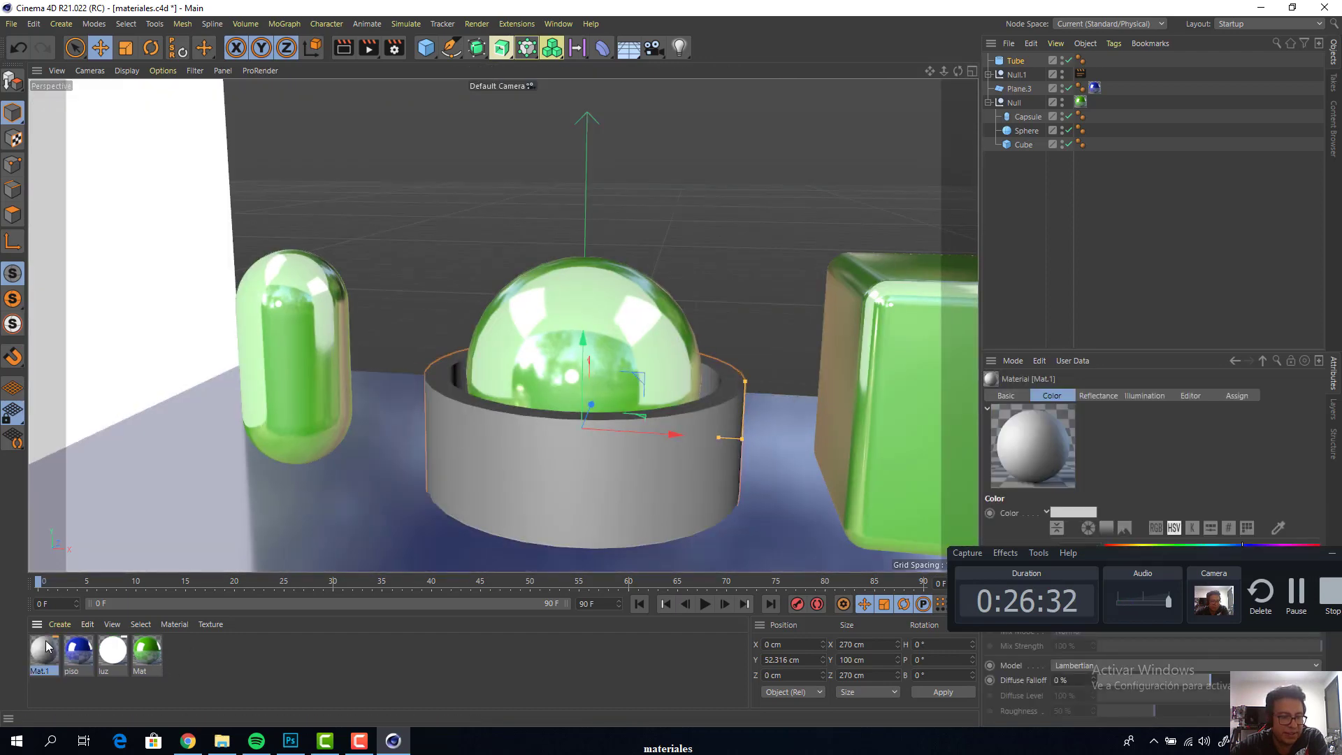
pyautogui.doubleClick(43, 649)
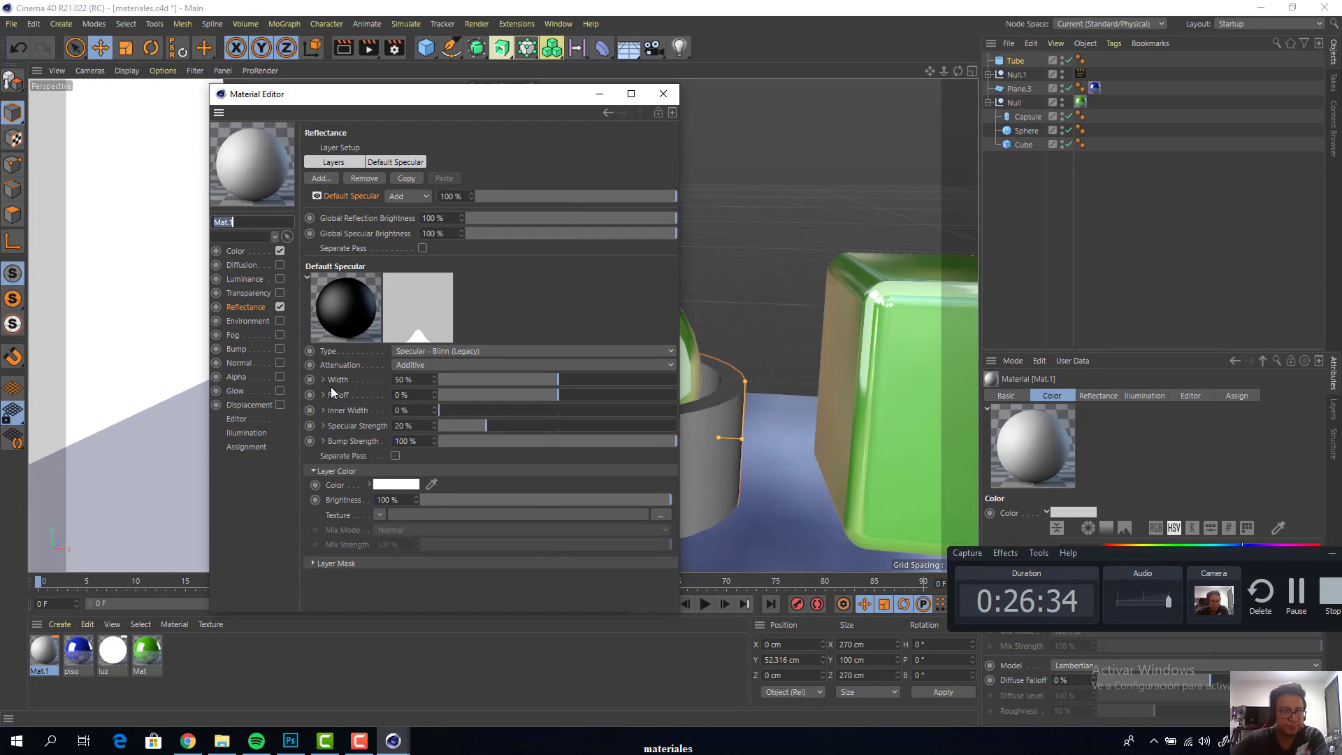
pyautogui.write('vidr')
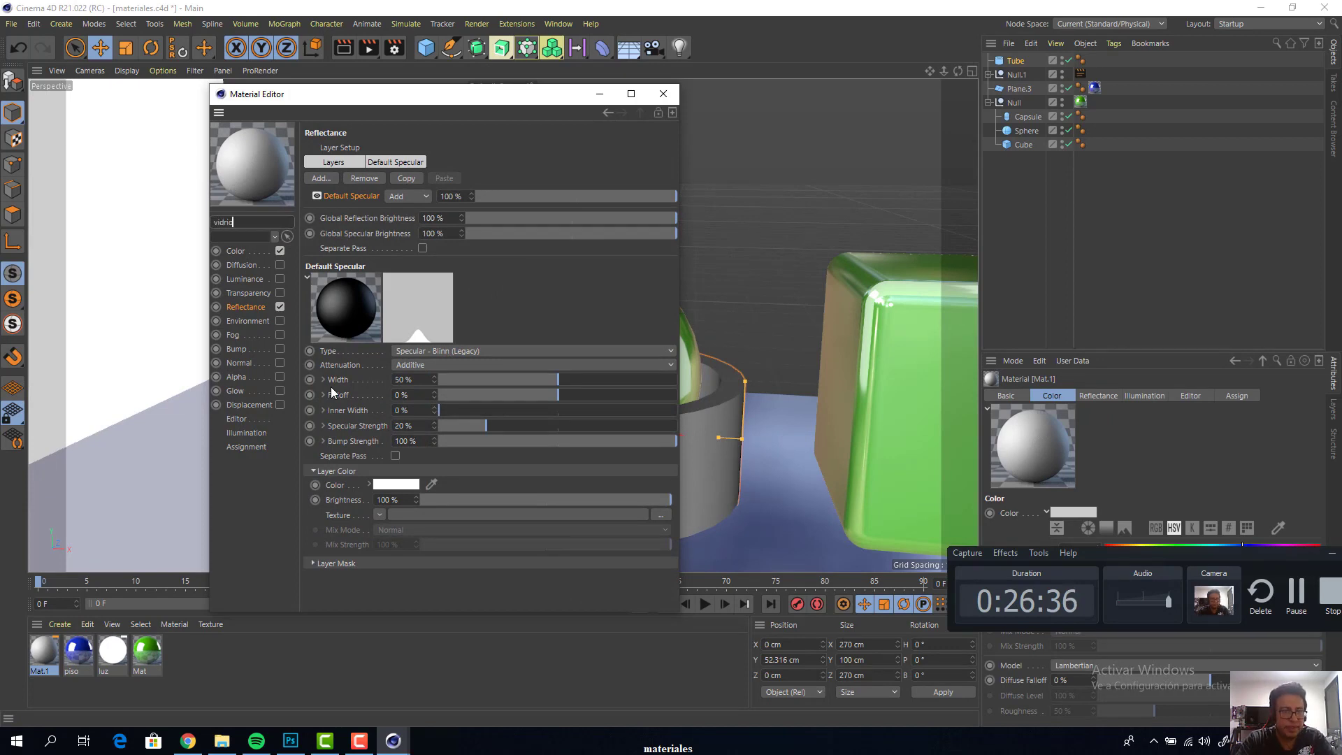
pyautogui.write('io')
pyautogui.press('Return')
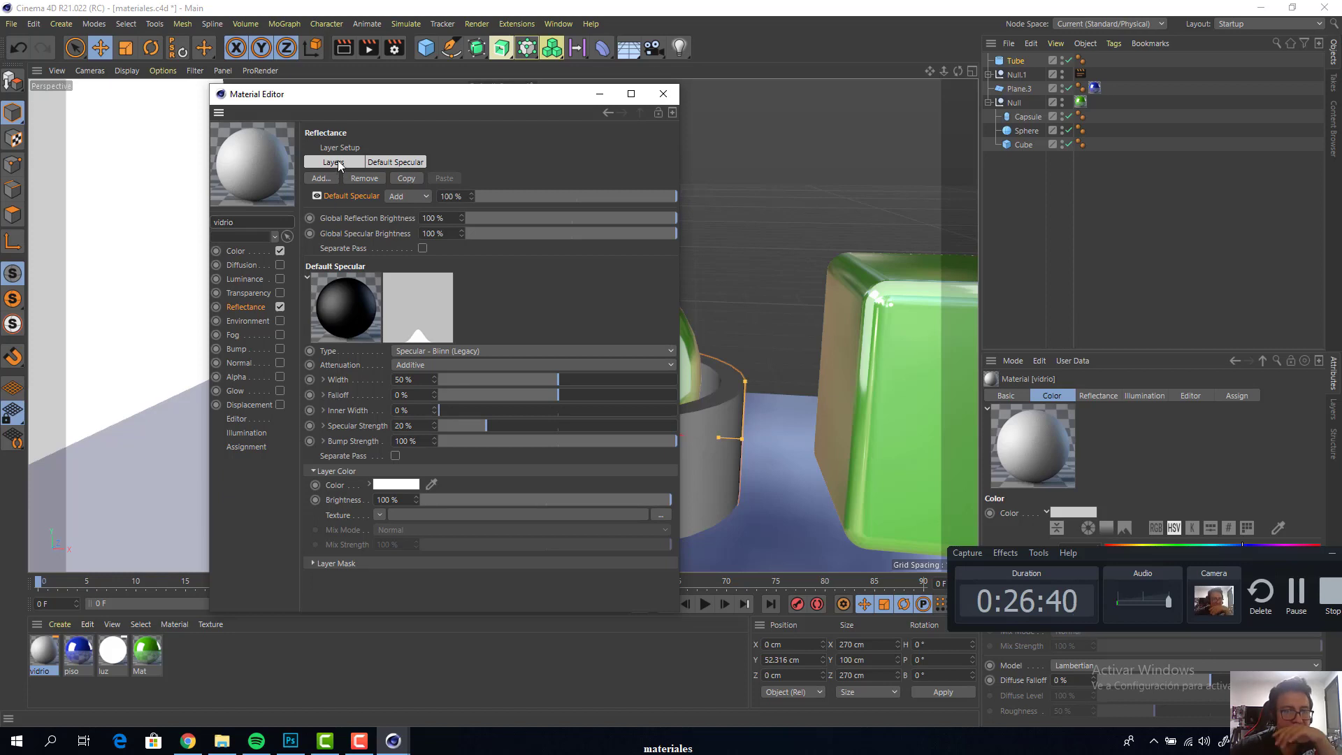
# Enable the Transparency channel of the vidrio material and apply the material to the tube
pyautogui.moveTo(342, 102); pyautogui.dragTo(857, 77)
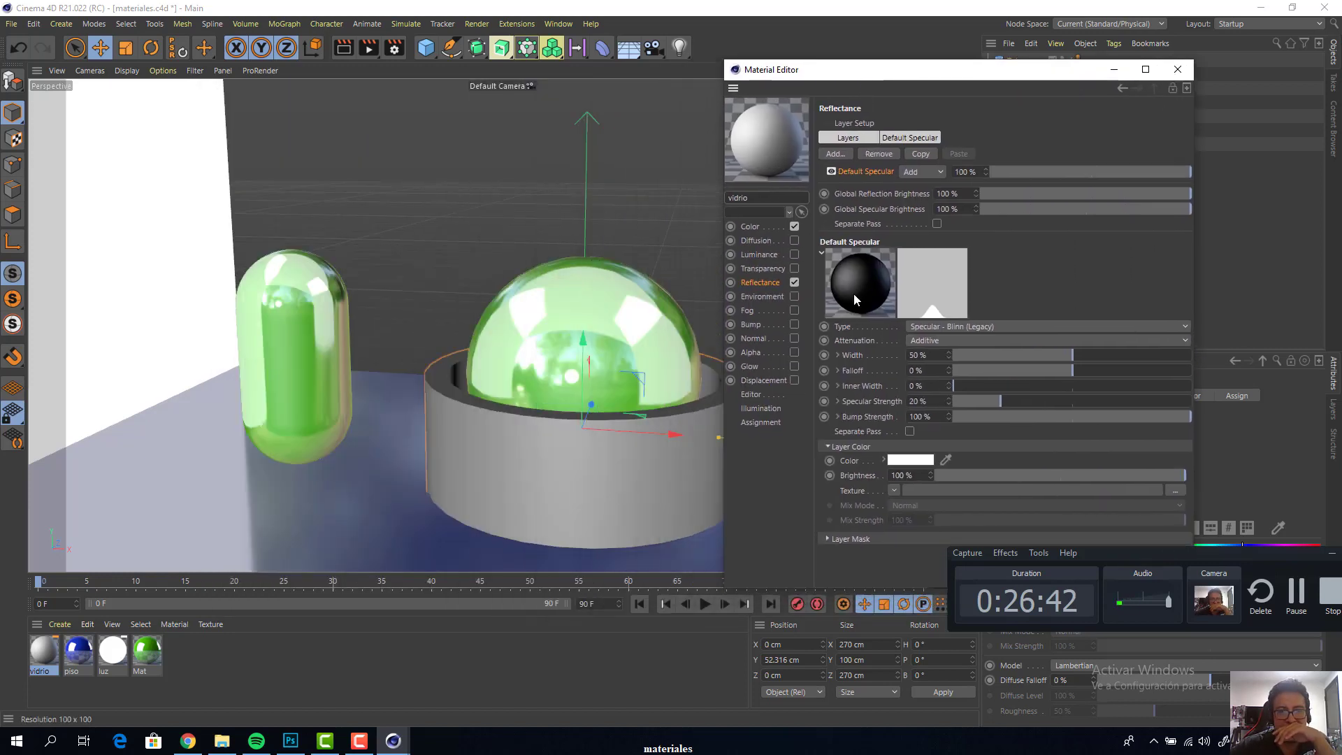
pyautogui.click(764, 267)
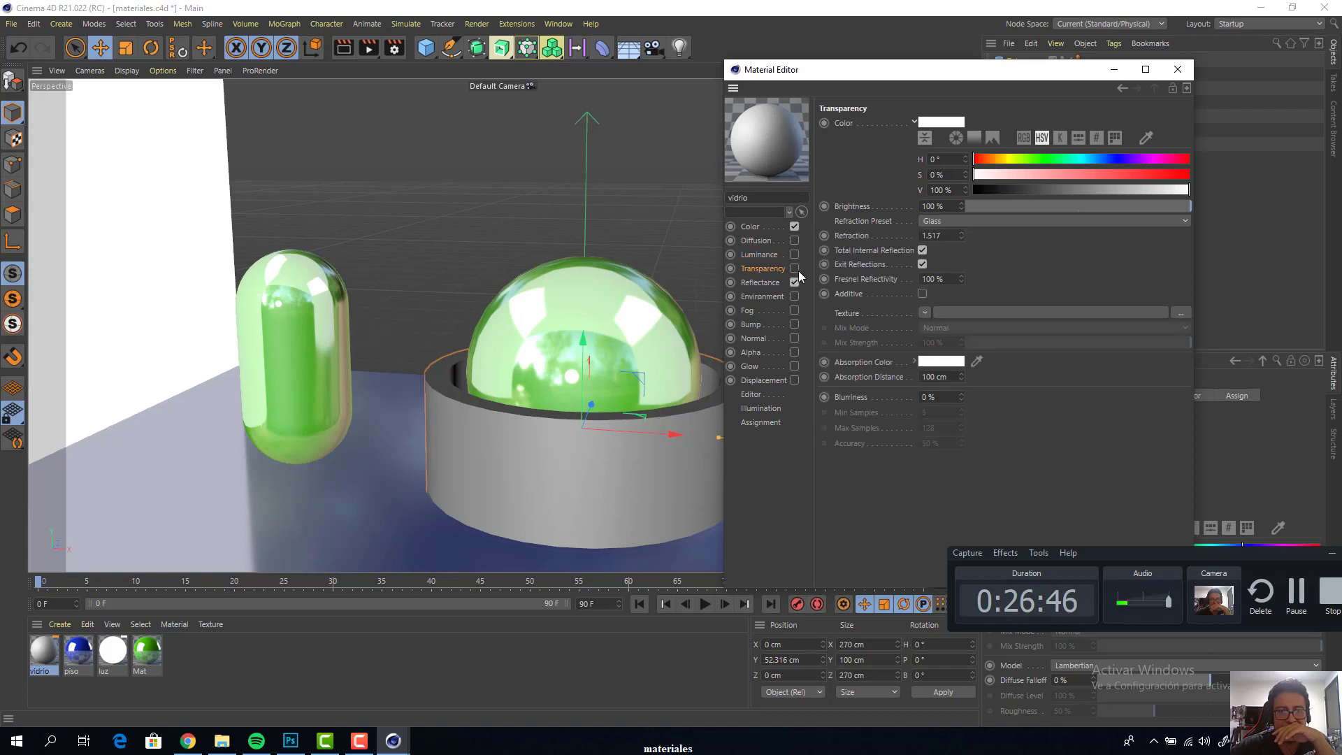
pyautogui.click(795, 268)
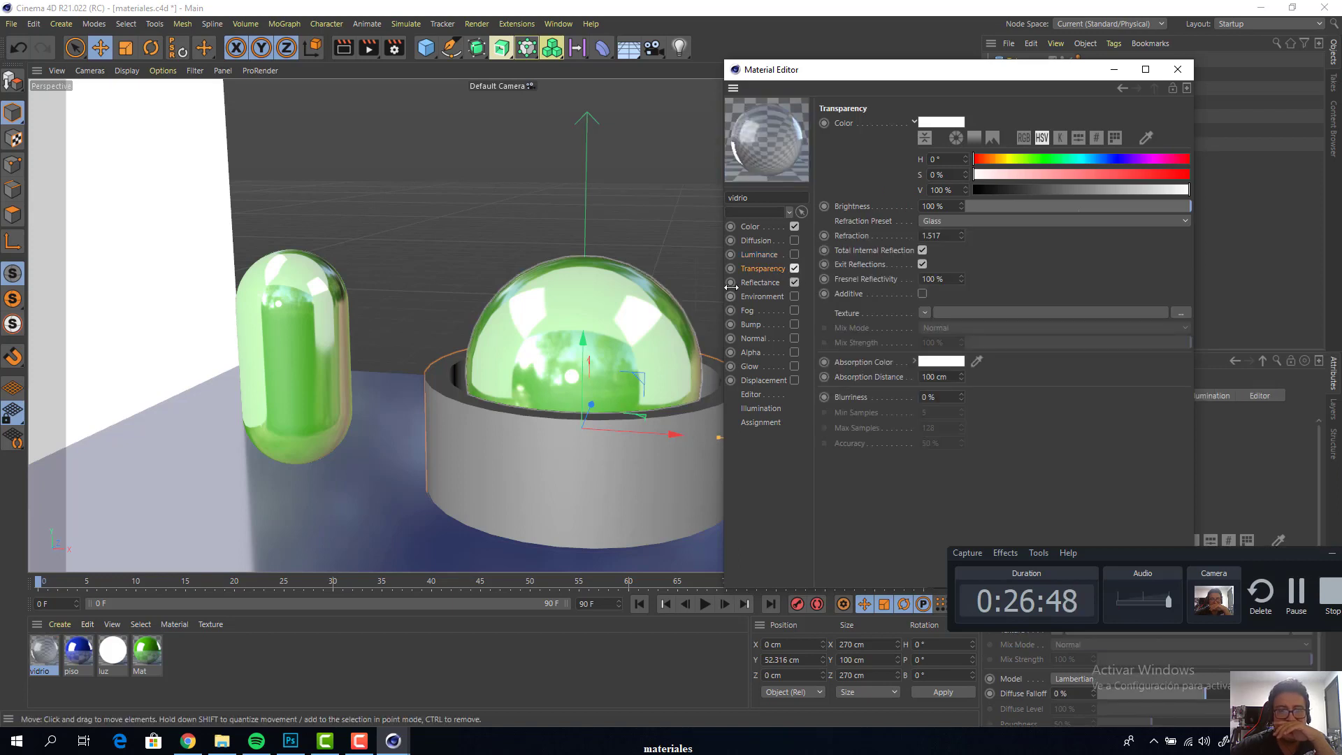
pyautogui.moveTo(829, 77); pyautogui.dragTo(868, 137)
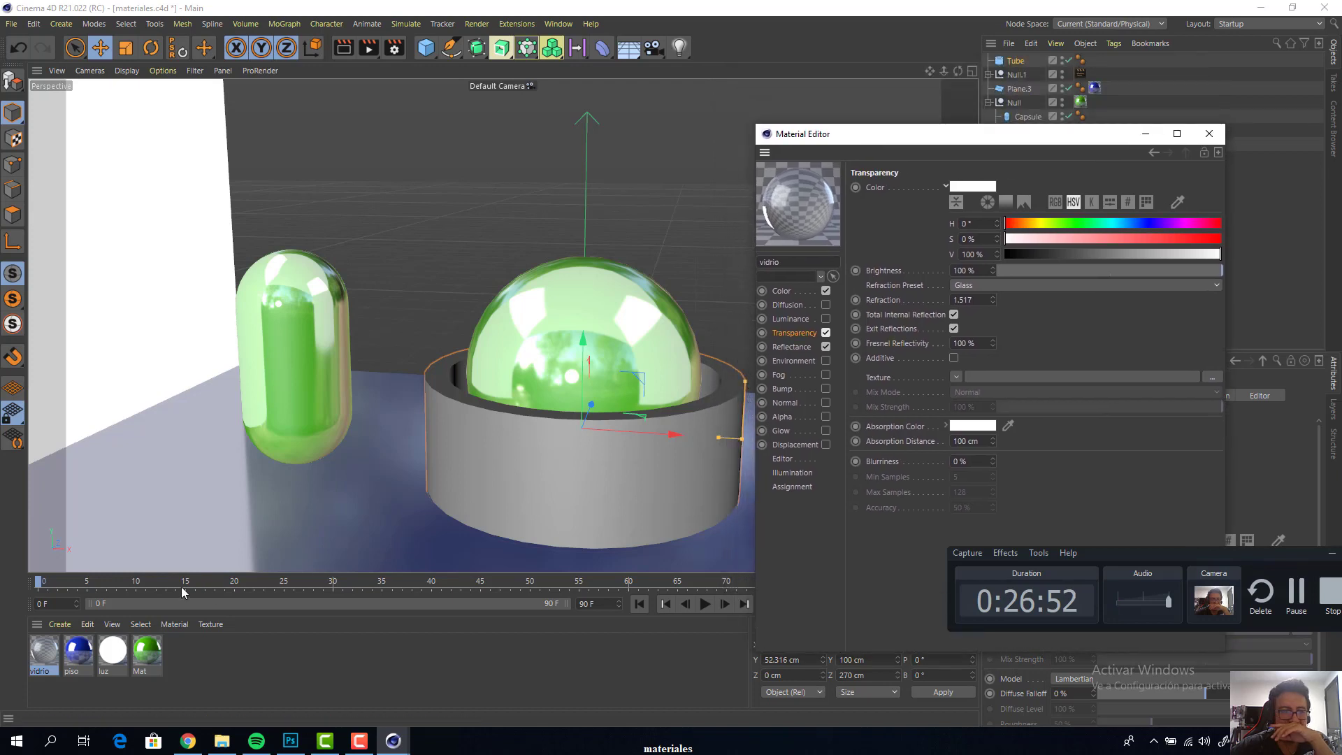
pyautogui.click(664, 490)
pyautogui.moveTo(538, 484); pyautogui.dragTo(539, 482)
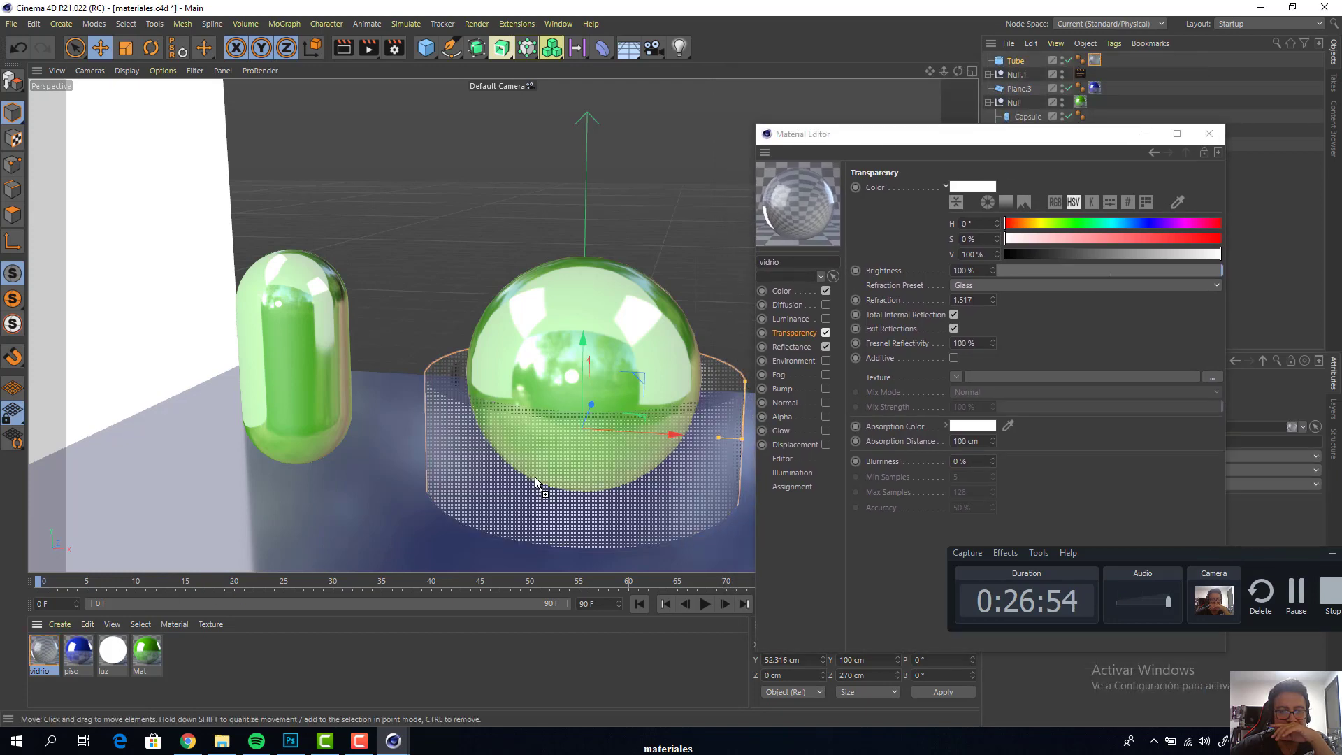
# Close the Material Editor, then render the scene with the glass tube to the Picture Viewer and look over the whole image
pyautogui.moveTo(978, 145); pyautogui.dragTo(1108, 195)
pyautogui.click(1168, 127)
pyautogui.hotkey('shift', 'r')
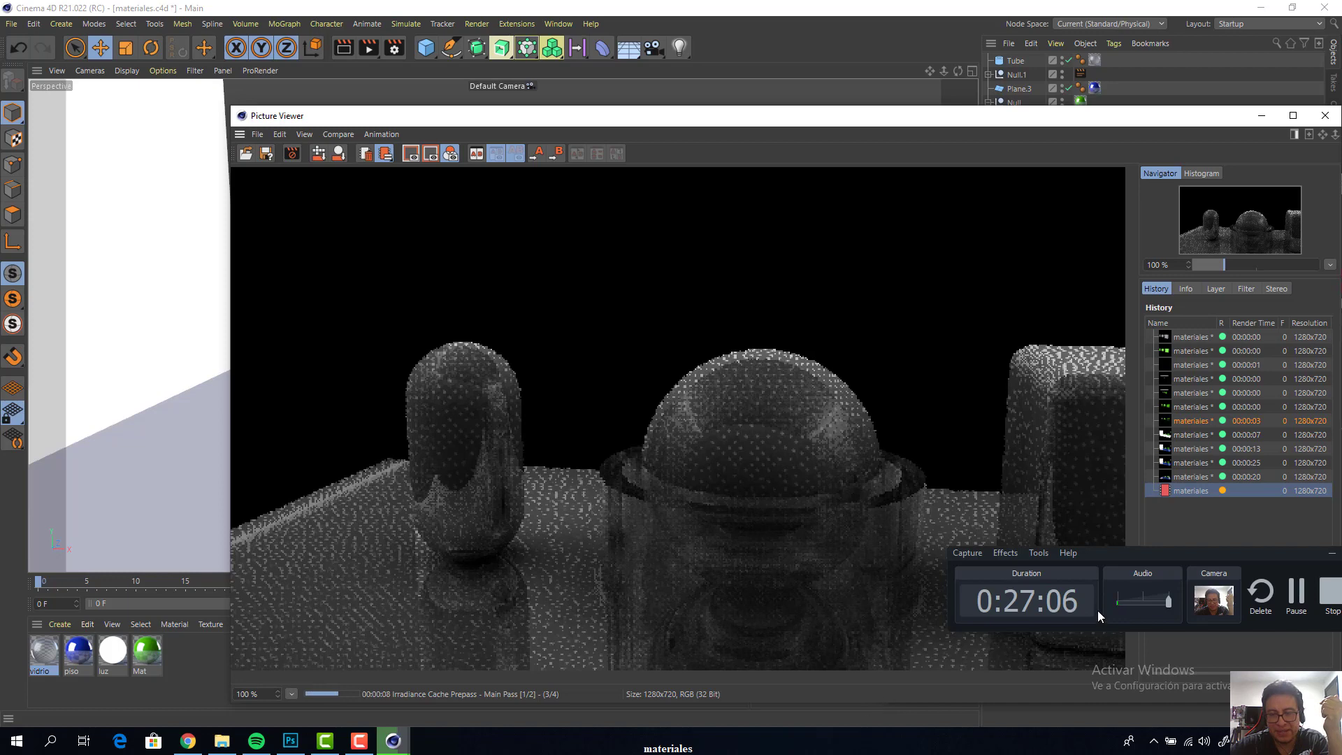
pyautogui.moveTo(1190, 560); pyautogui.dragTo(980, 598)
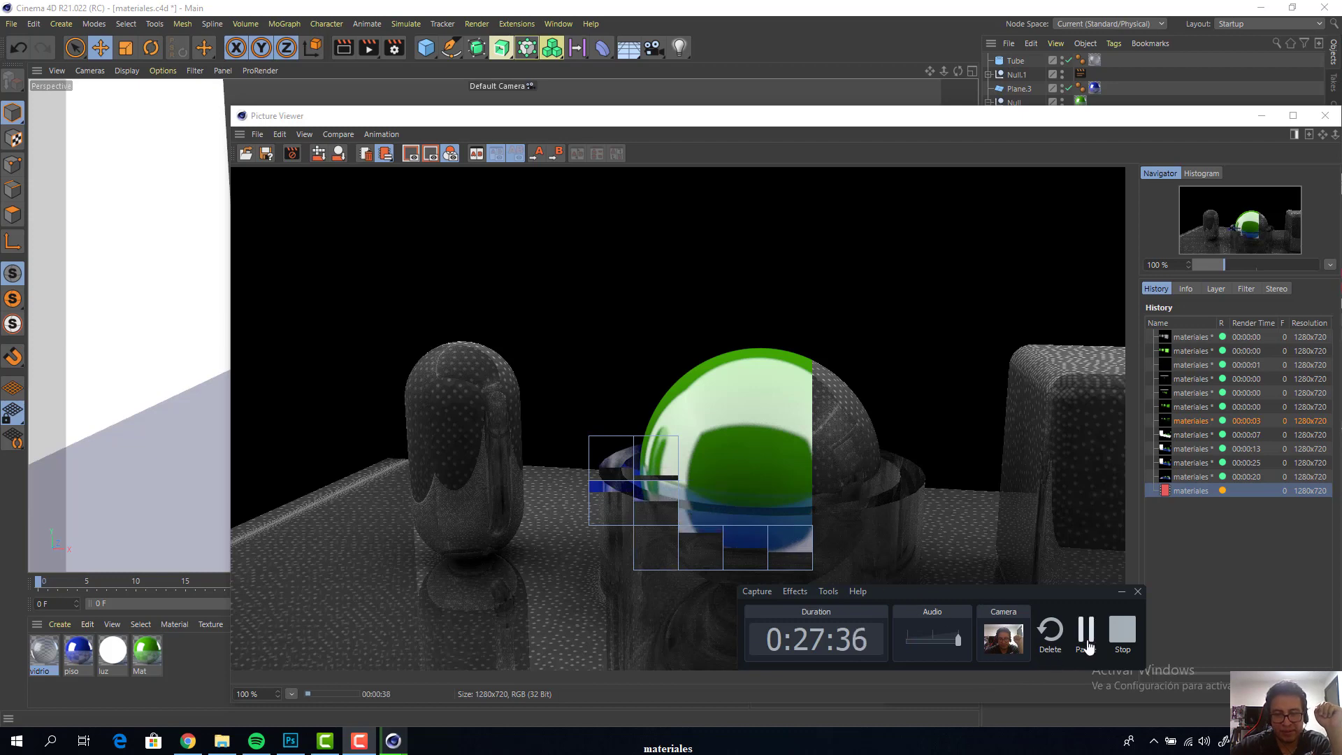
pyautogui.click(1087, 646)
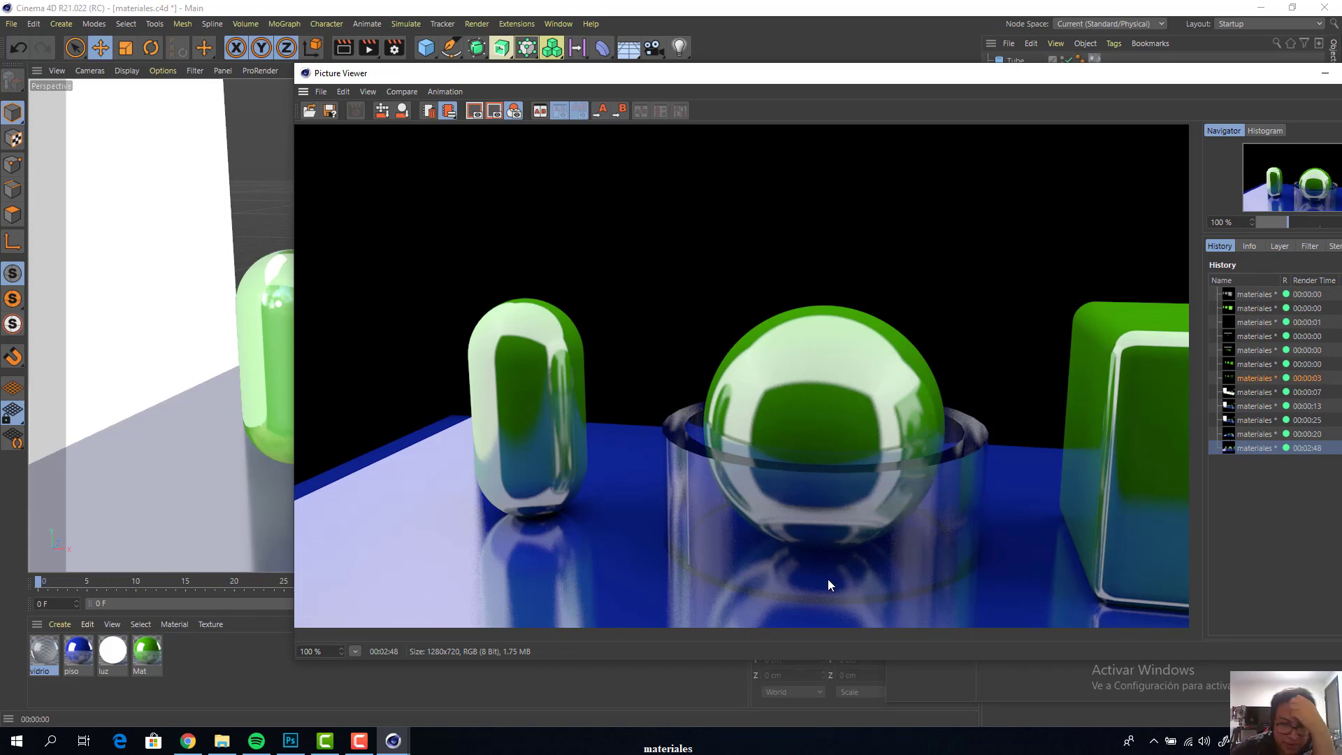
pyautogui.scroll(-1, 848, 549)
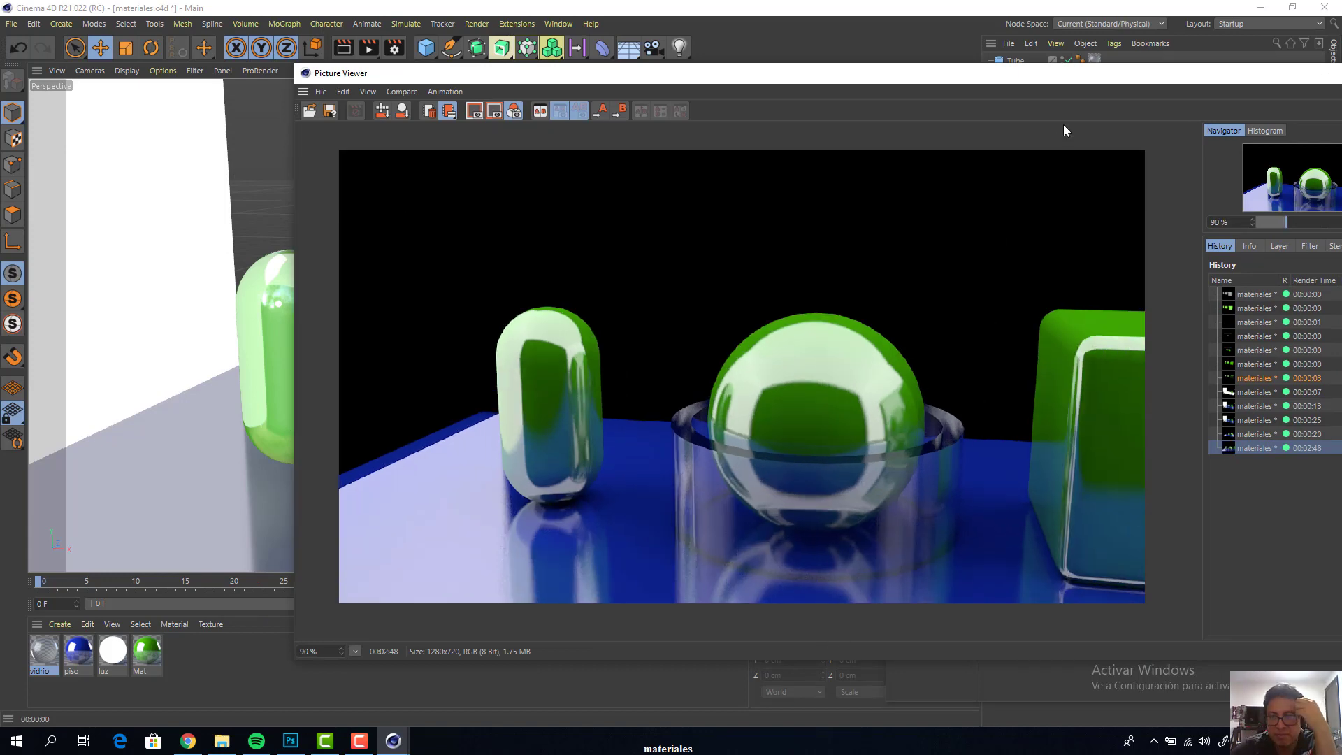
pyautogui.moveTo(1164, 76); pyautogui.dragTo(1119, 41)
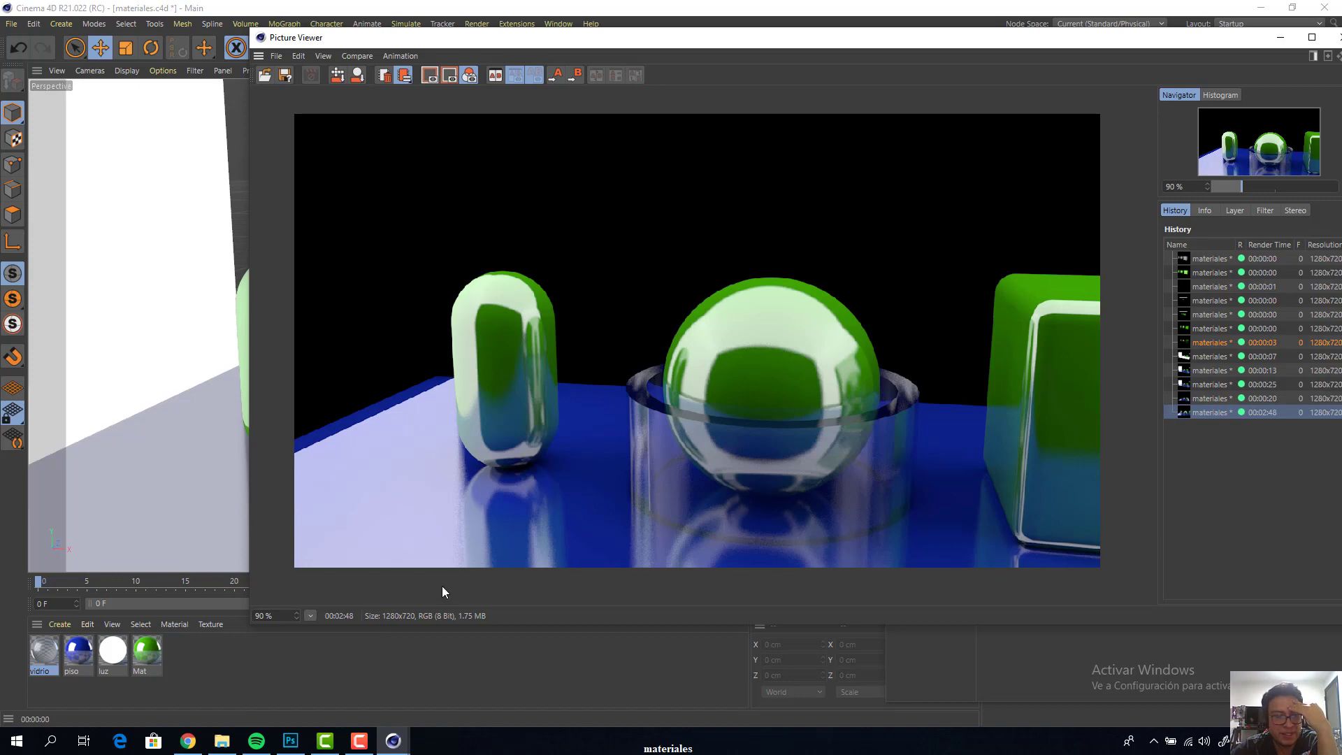
# Reopen the vidrio material and examine the refraction presets and refraction value in its Transparency channel
pyautogui.doubleClick(48, 651)
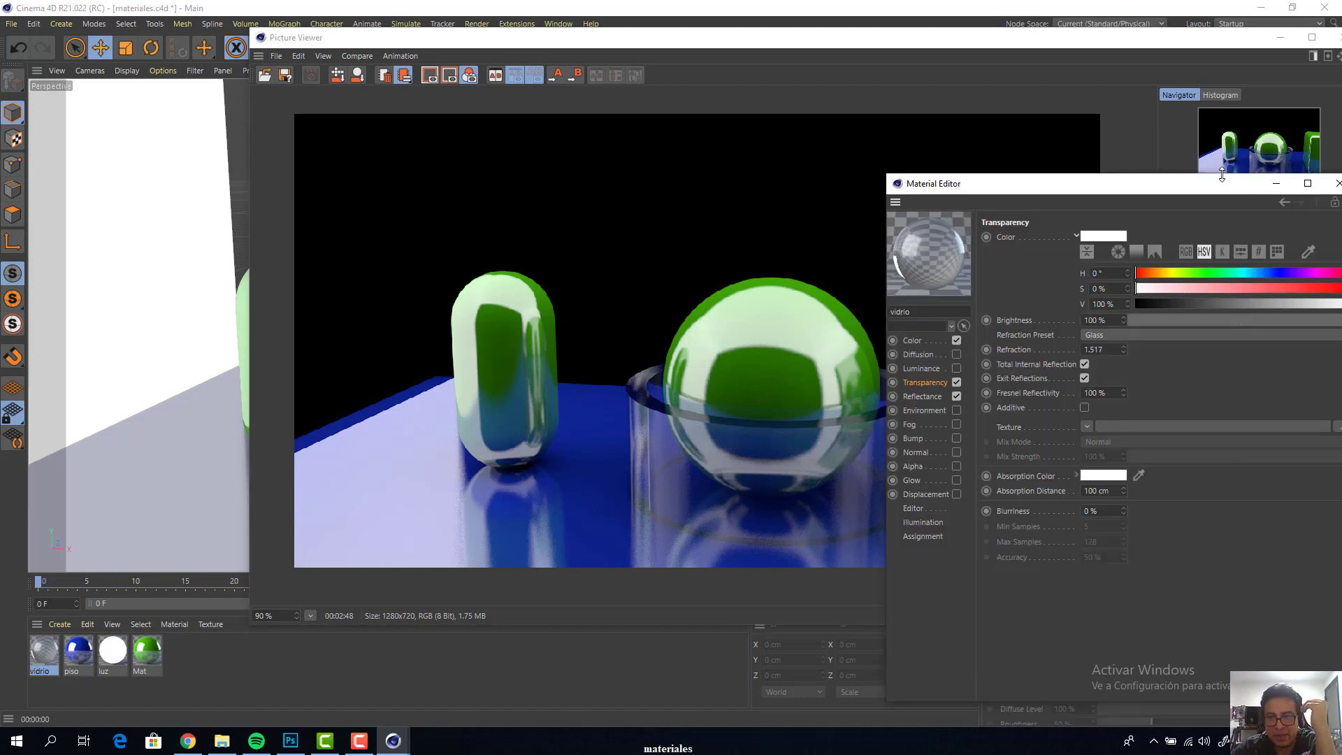
pyautogui.moveTo(1215, 191); pyautogui.dragTo(902, 128)
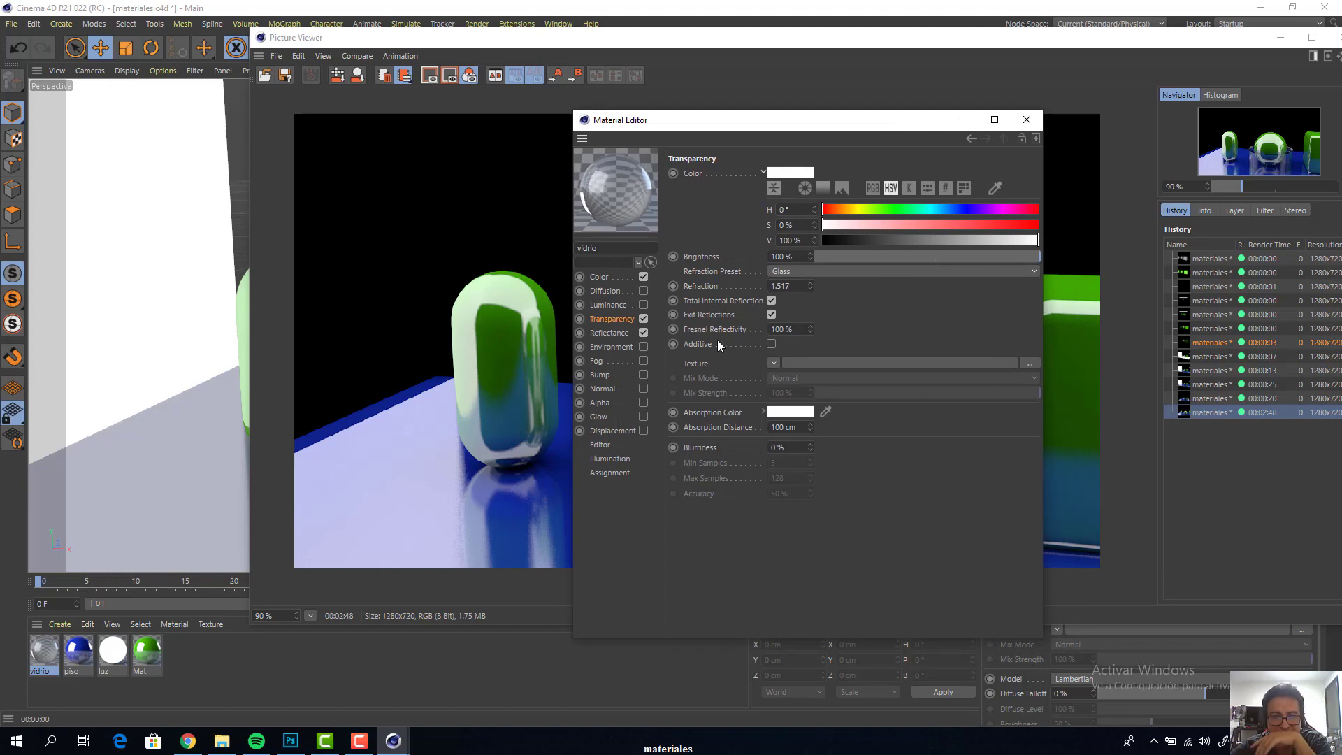
pyautogui.click(610, 334)
pyautogui.click(616, 319)
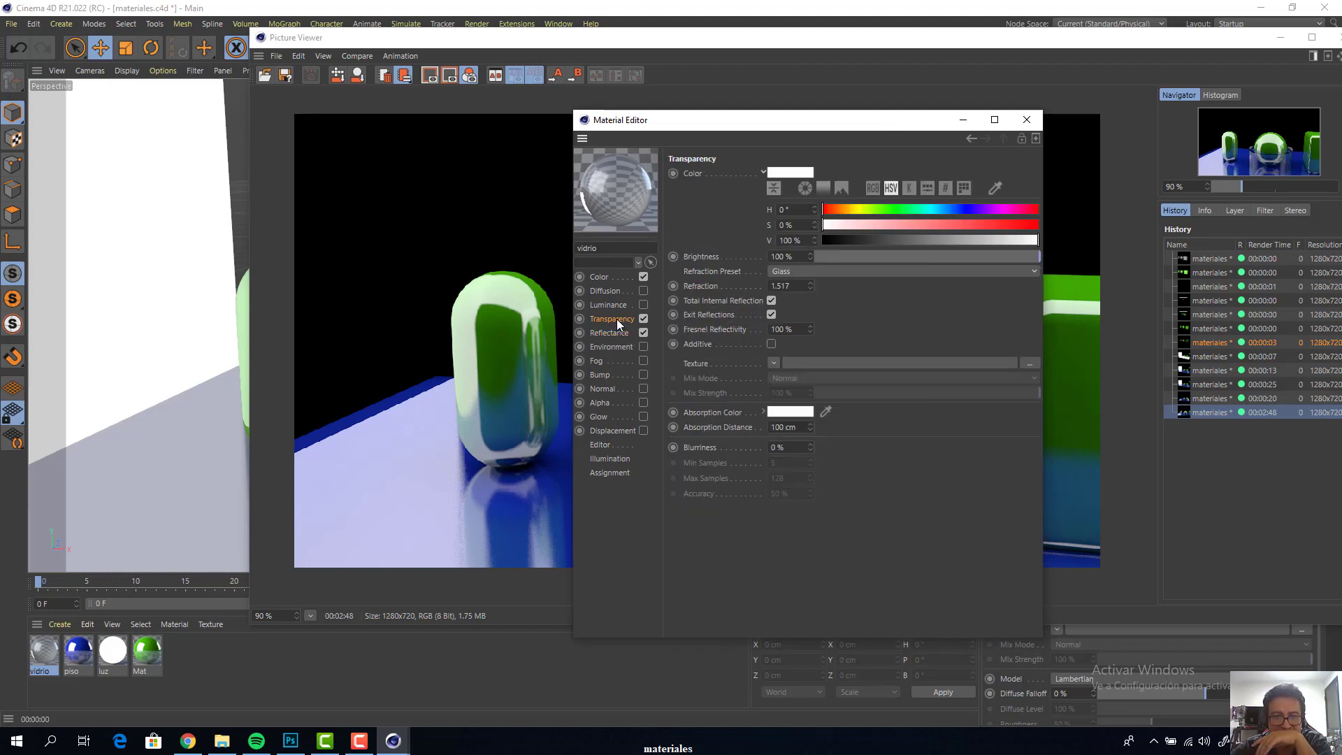
pyautogui.click(799, 272)
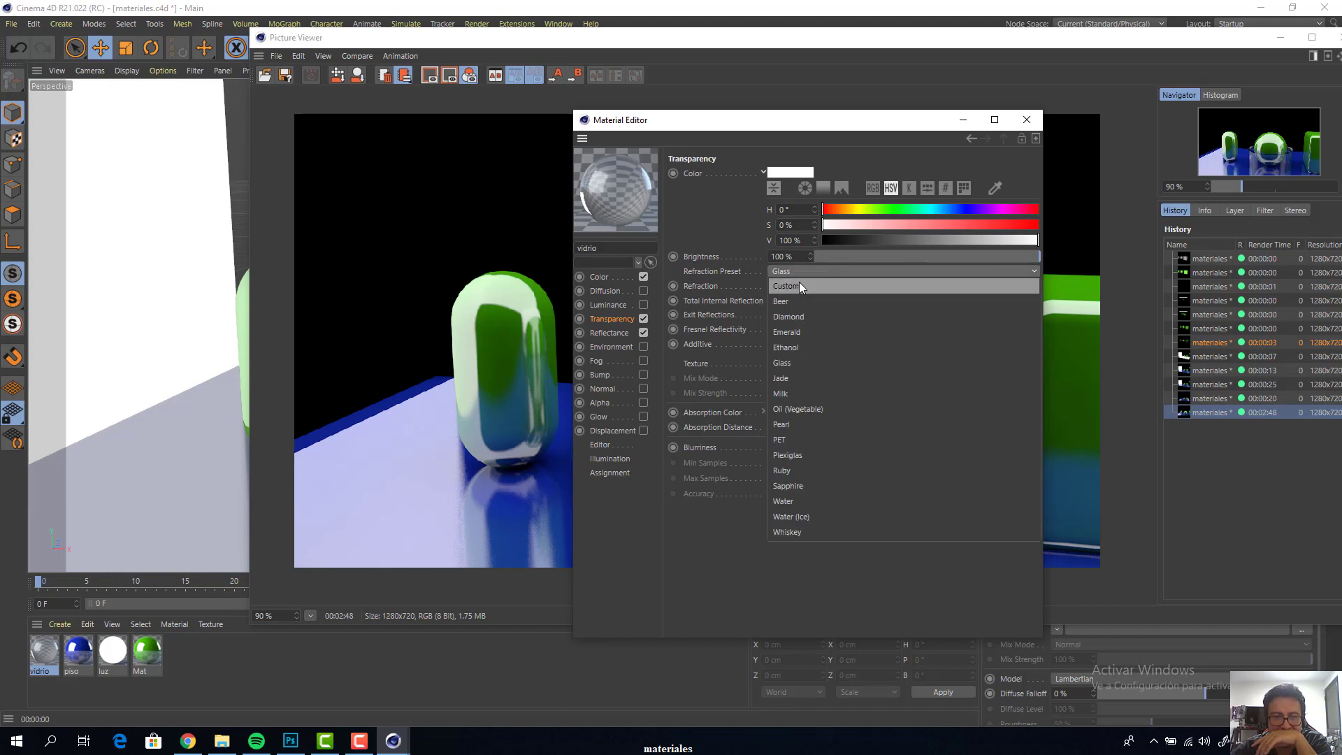
pyautogui.press('Escape')
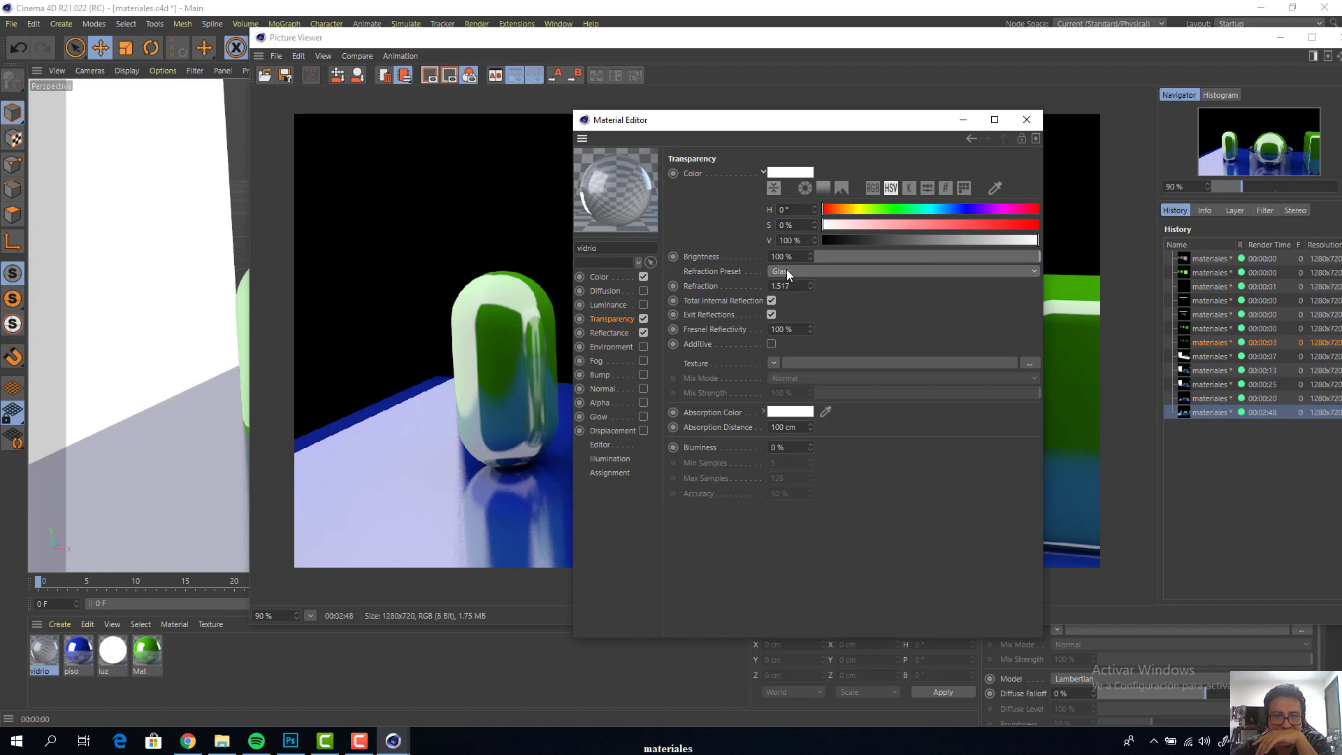
pyautogui.click(786, 272)
pyautogui.click(786, 272)
pyautogui.click(786, 271)
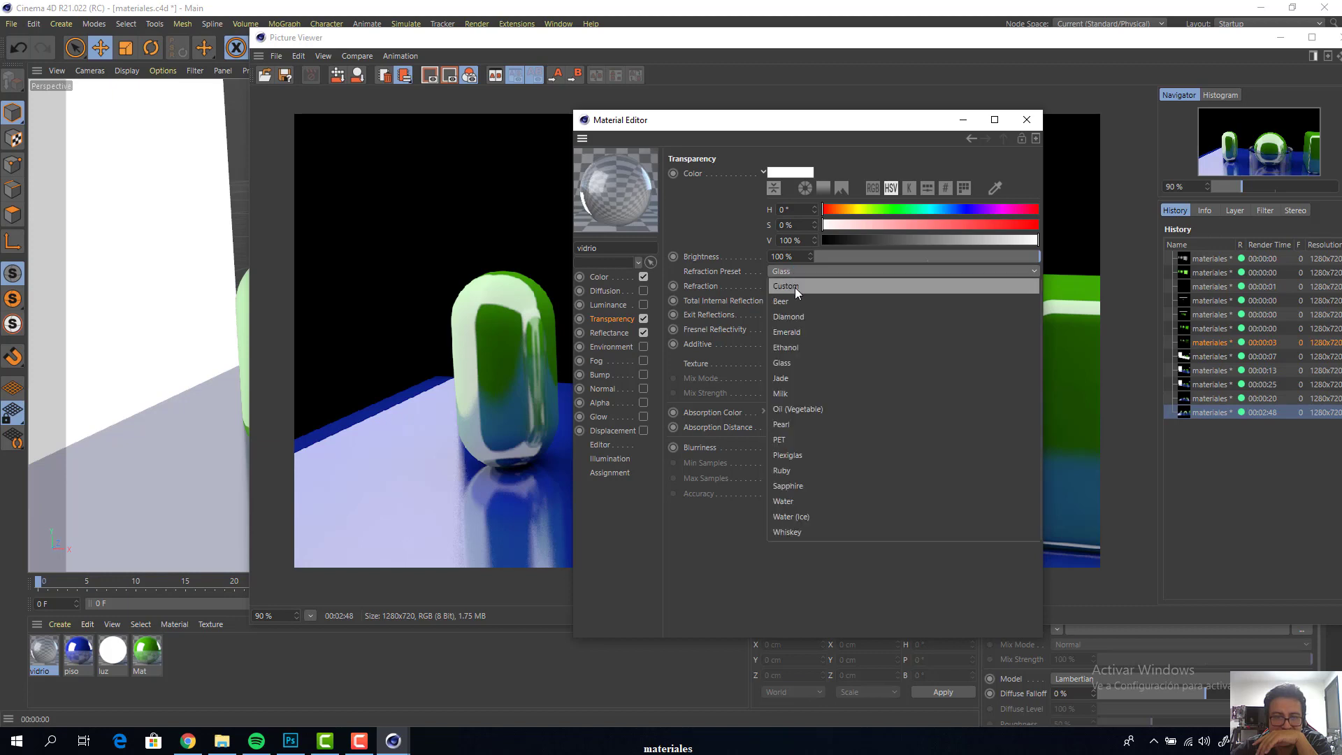
pyautogui.press('Escape')
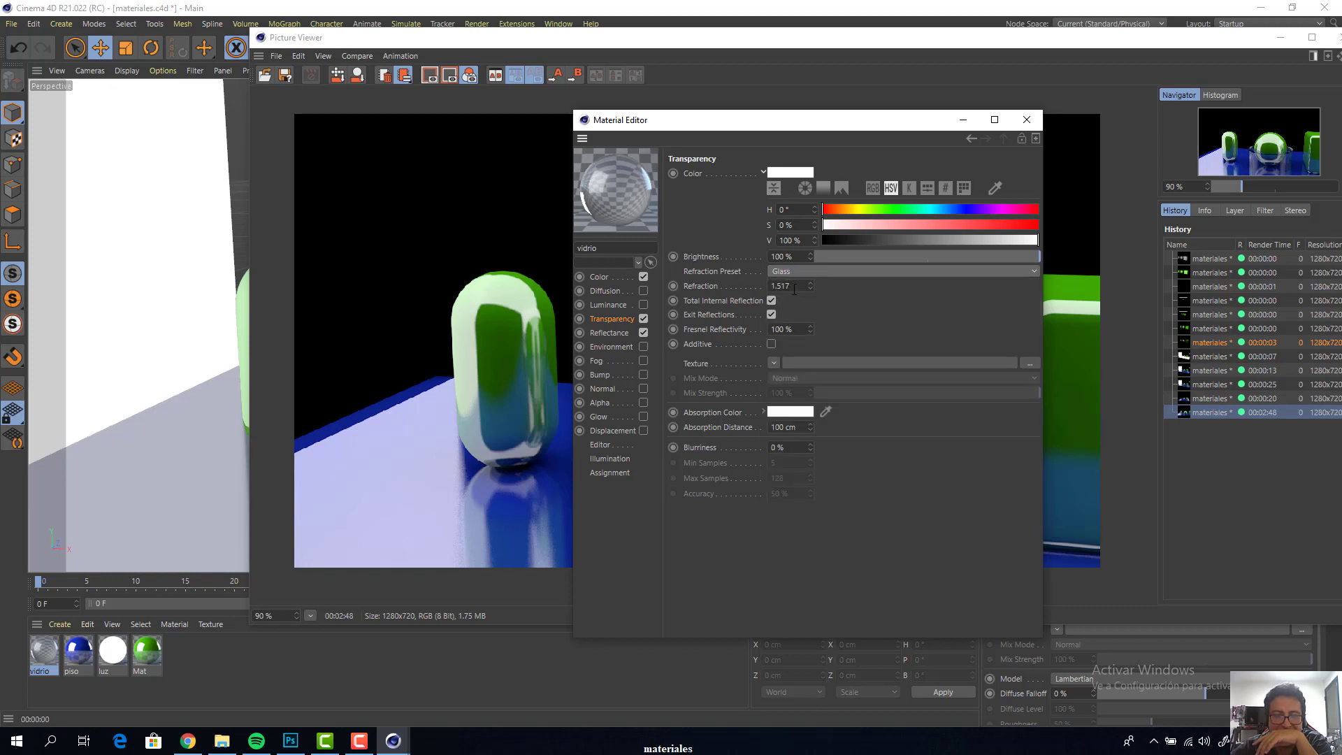
pyautogui.moveTo(771, 126); pyautogui.dragTo(997, 102)
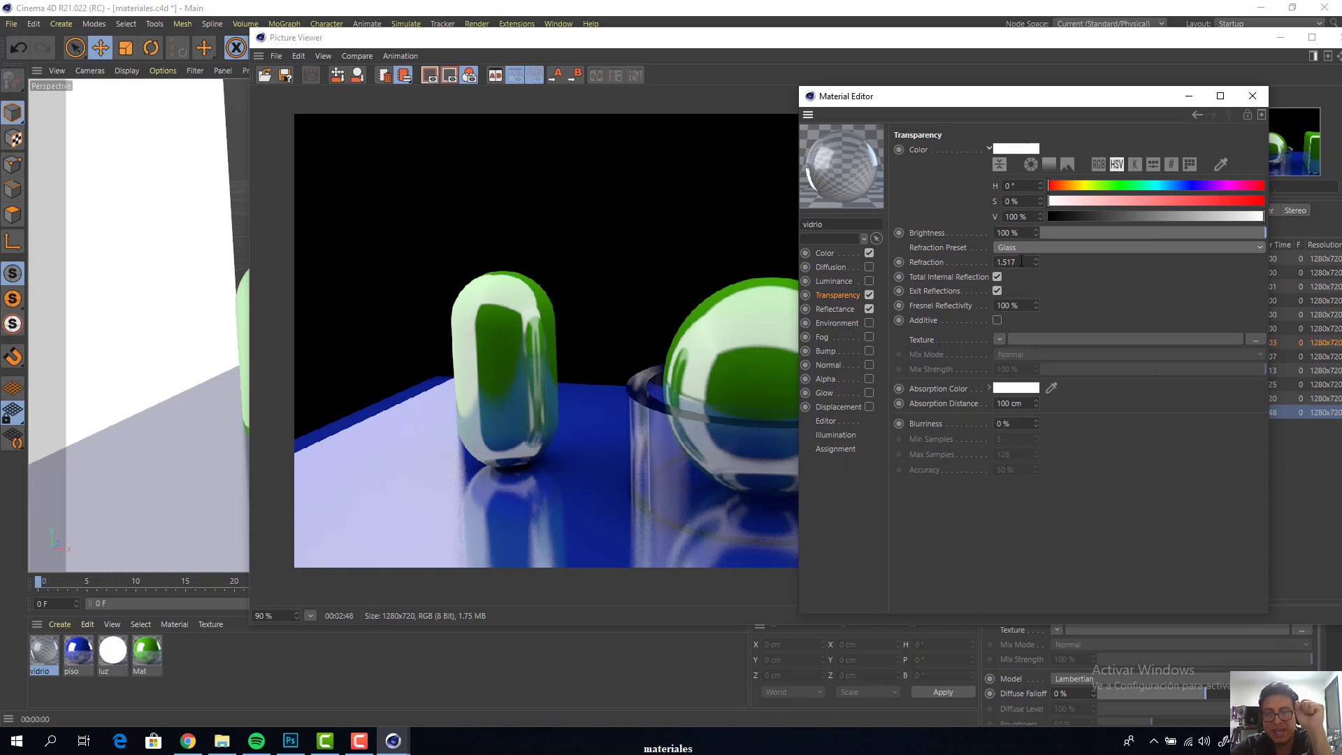
pyautogui.moveTo(1022, 261); pyautogui.dragTo(988, 261)
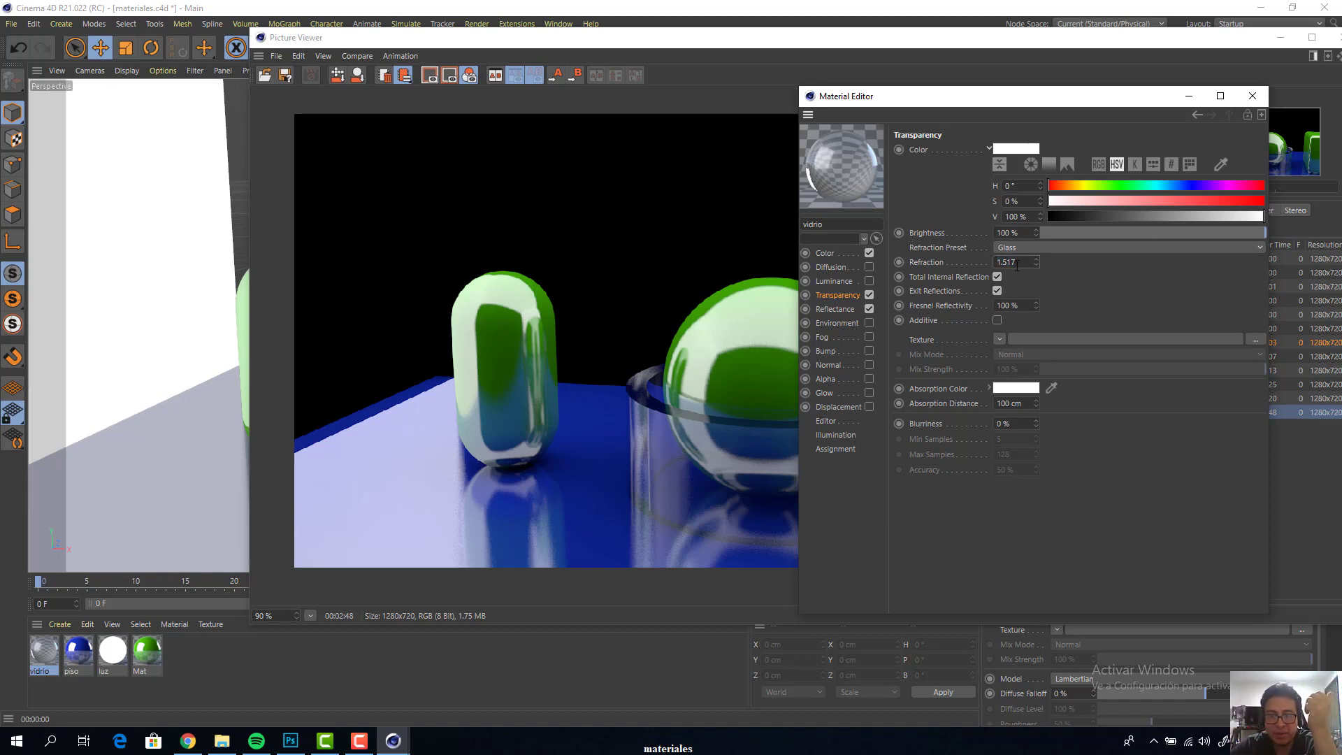
# Try refraction values of 1, 1.5 and 4 for the vidrio material's transparency
pyautogui.doubleClick(1016, 263)
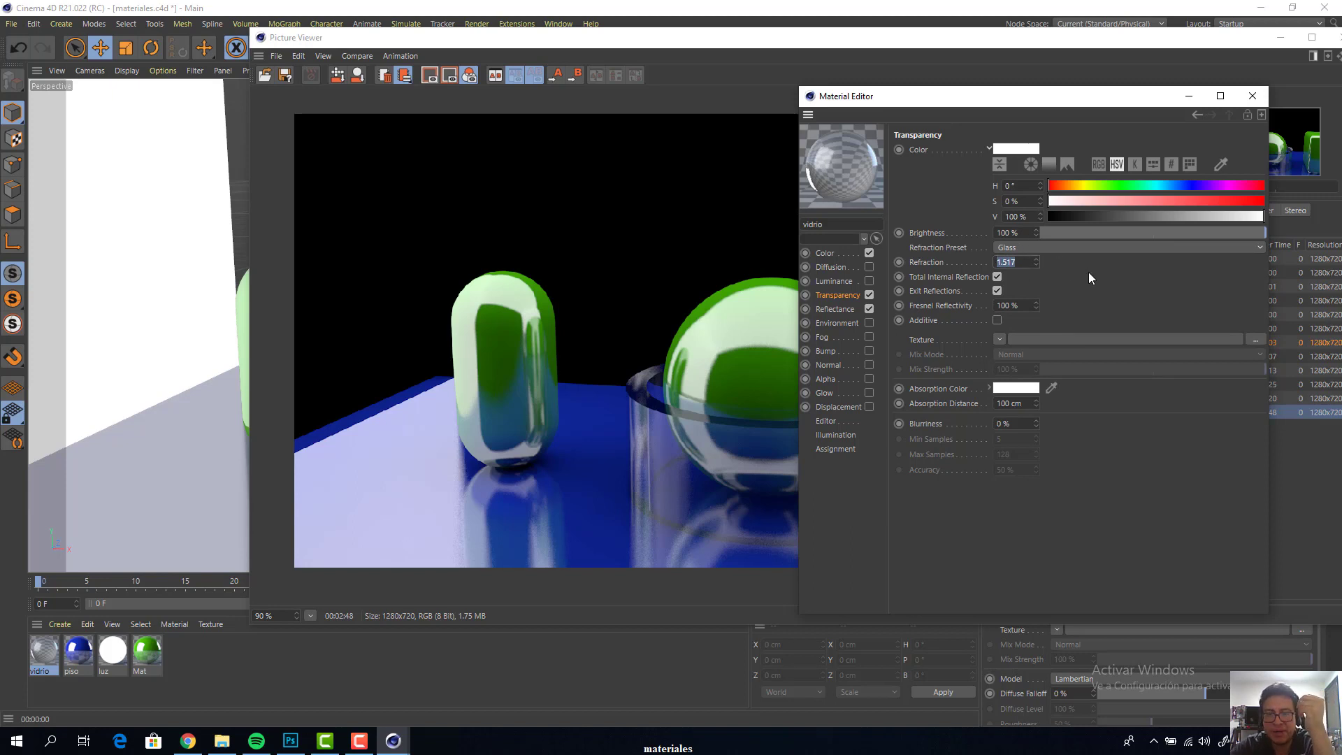
pyautogui.write('1')
pyautogui.press('Return')
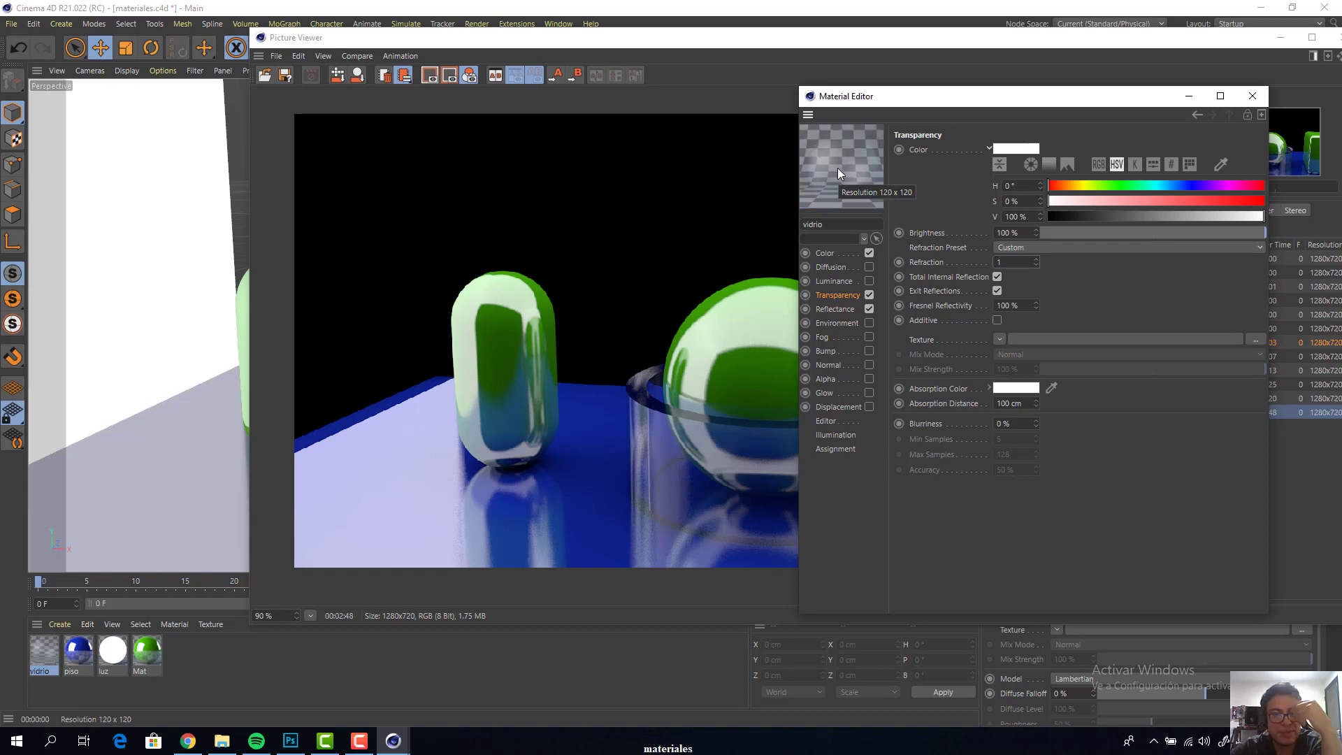
pyautogui.click(1015, 259)
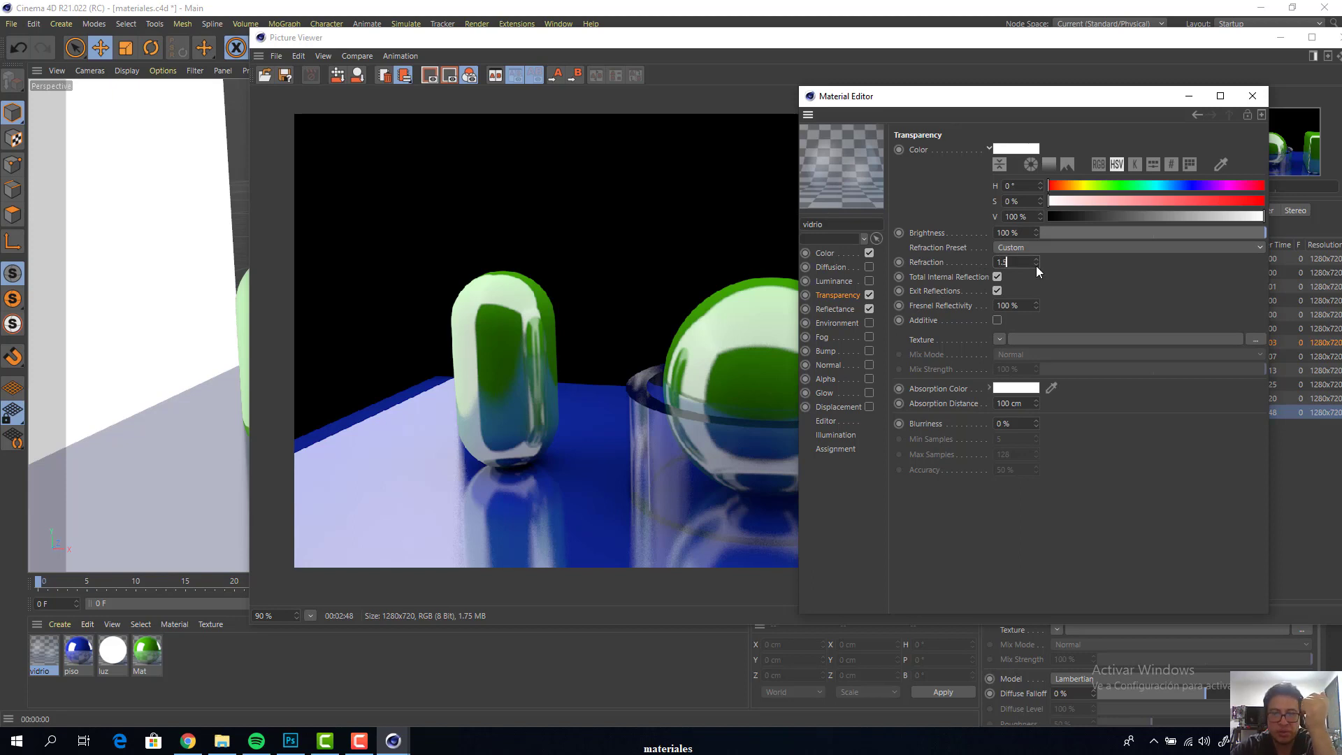
pyautogui.press('Return')
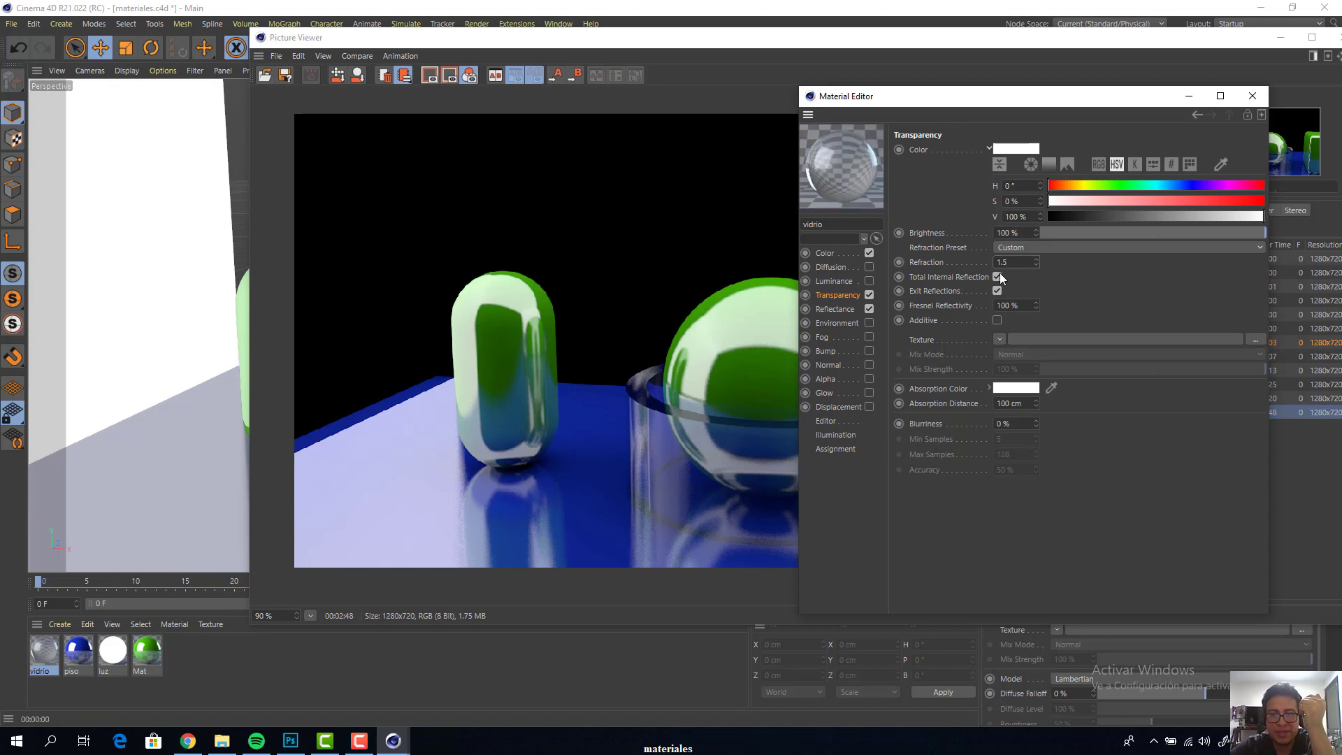
pyautogui.click(1027, 260)
pyautogui.write('4')
pyautogui.press('Return')
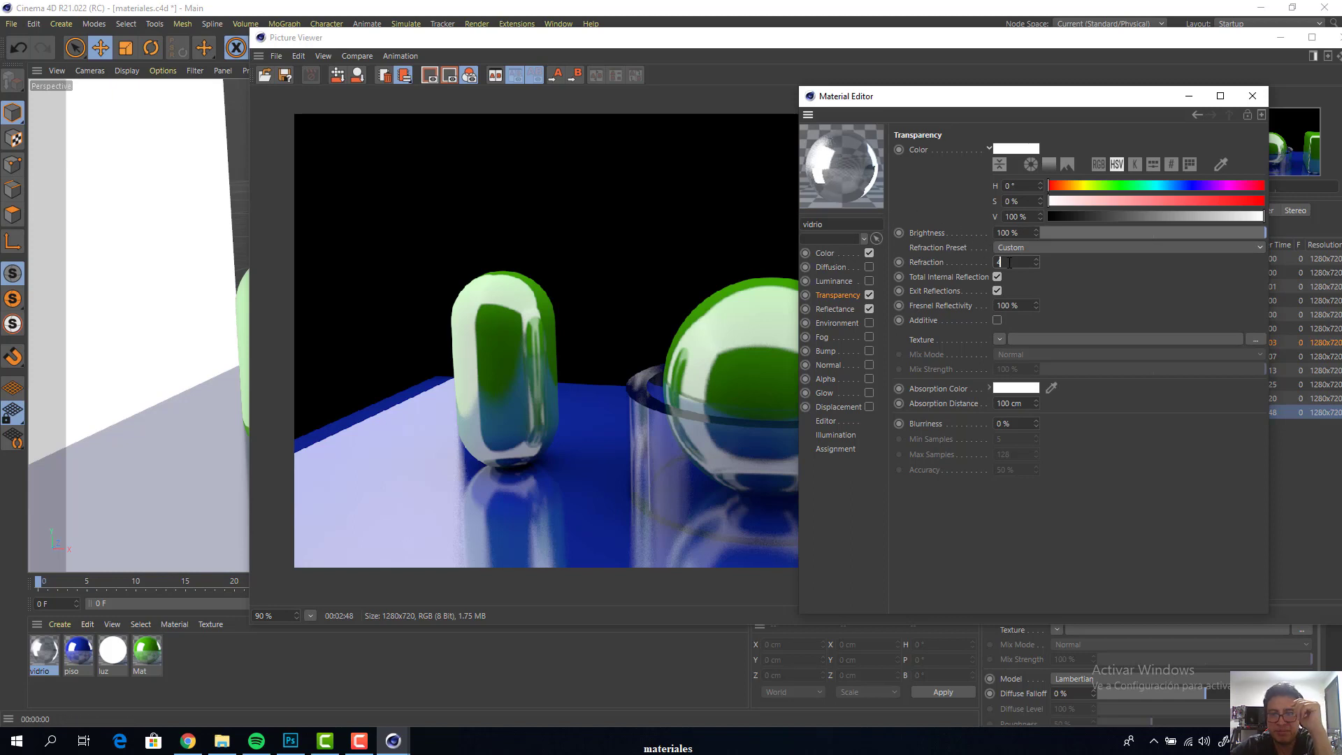
# Set the refraction of the vidrio material's transparency to 1.5
pyautogui.moveTo(1009, 262); pyautogui.dragTo(983, 266)
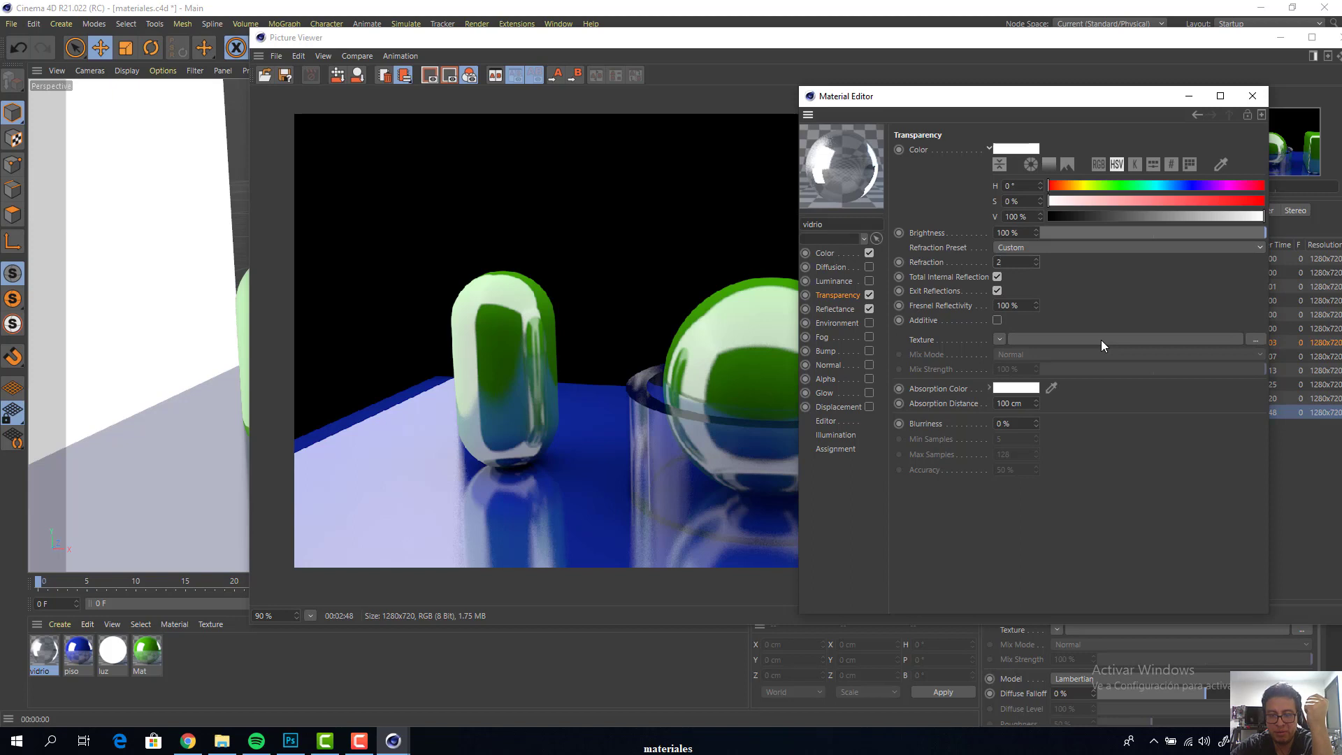
pyautogui.write('.5')
pyautogui.press('Return')
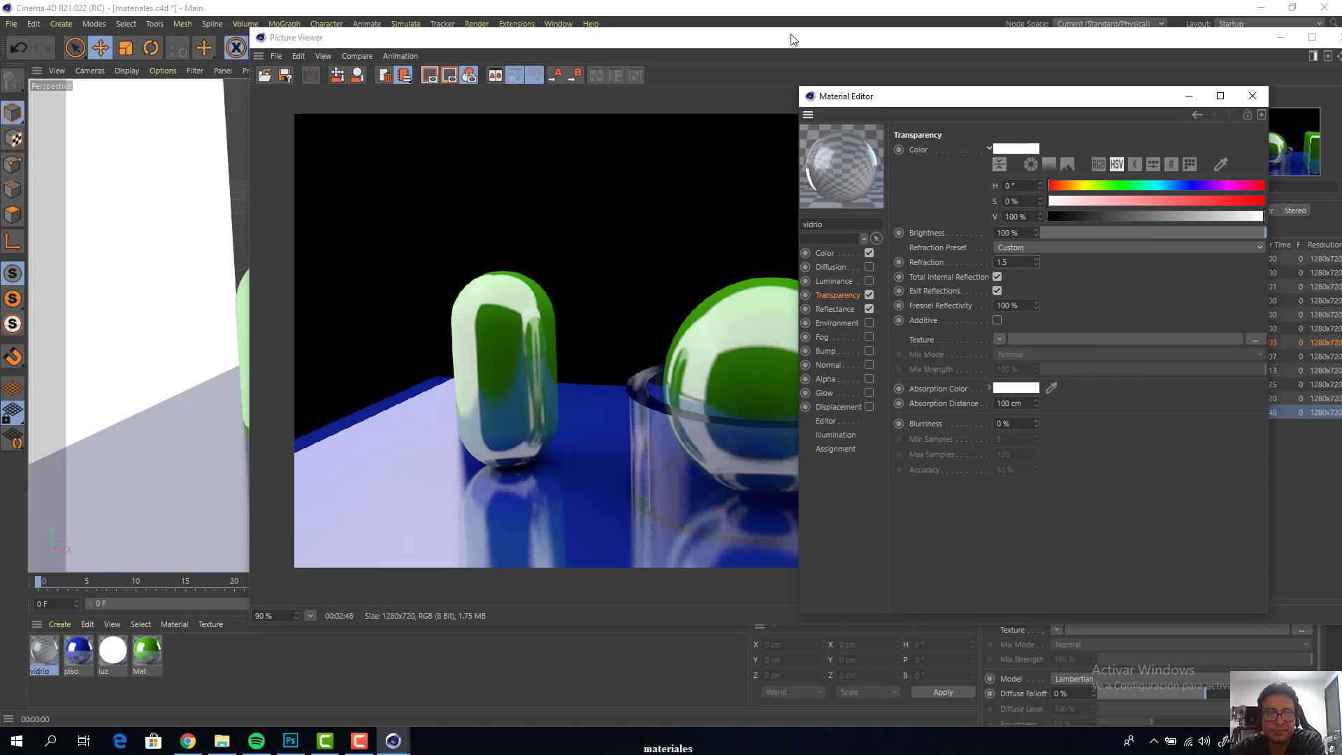
# Clear the Picture Viewer away from the scene and set the vidrio material's colour to red, RGB 255, 35, 10
pyautogui.moveTo(791, 40); pyautogui.dragTo(335, 426)
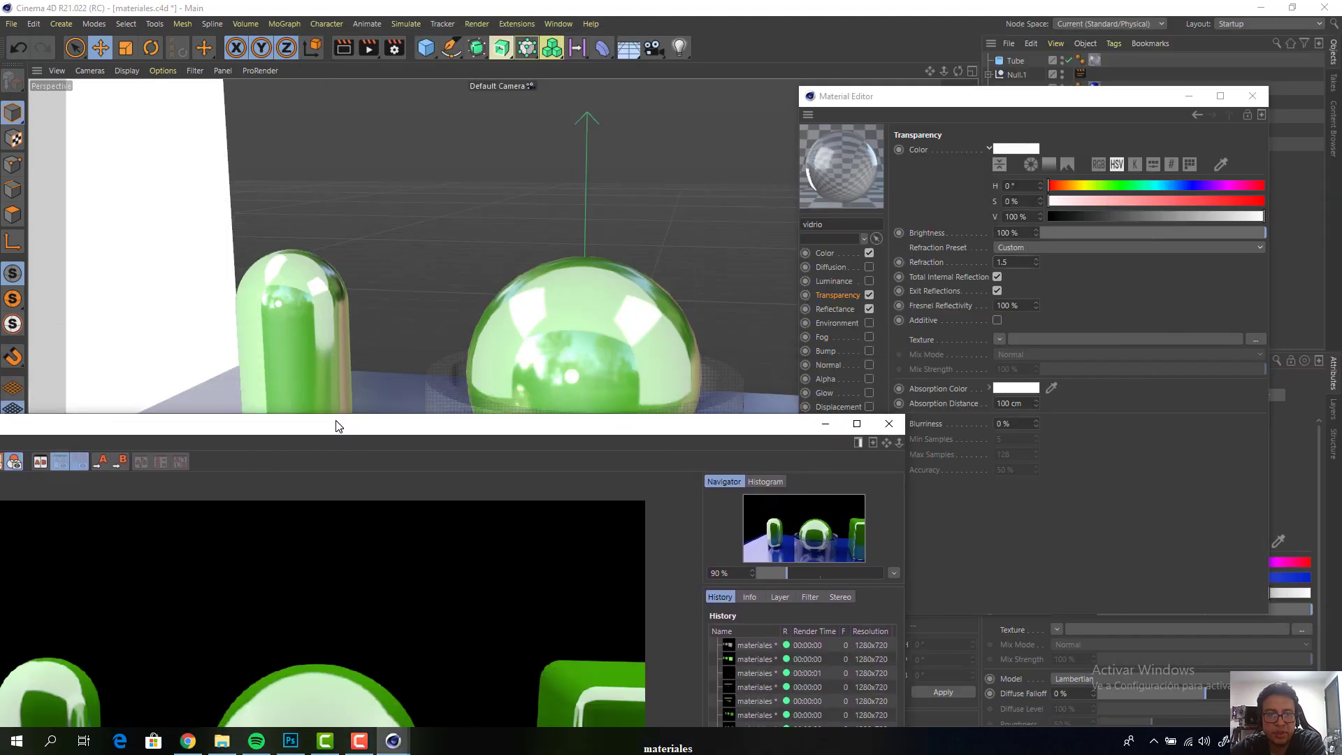
pyautogui.click(859, 424)
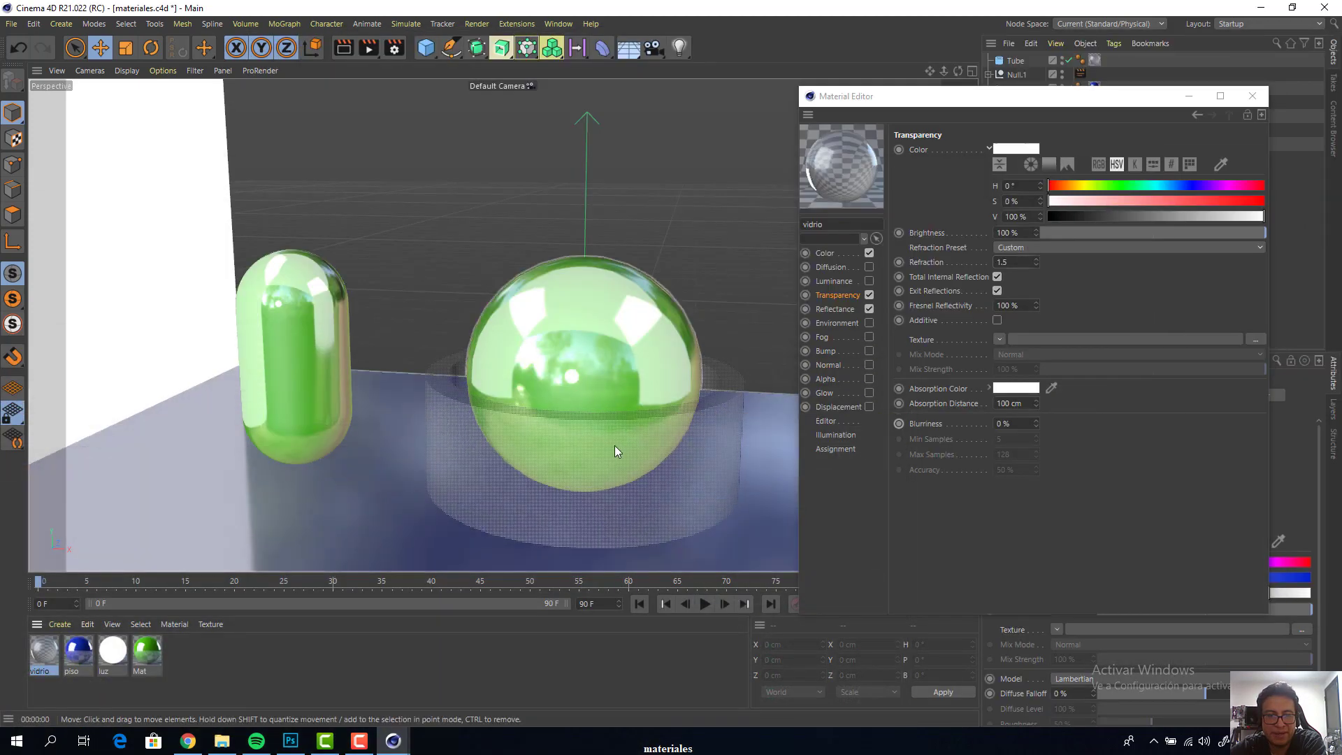
pyautogui.click(833, 253)
pyautogui.click(1095, 183)
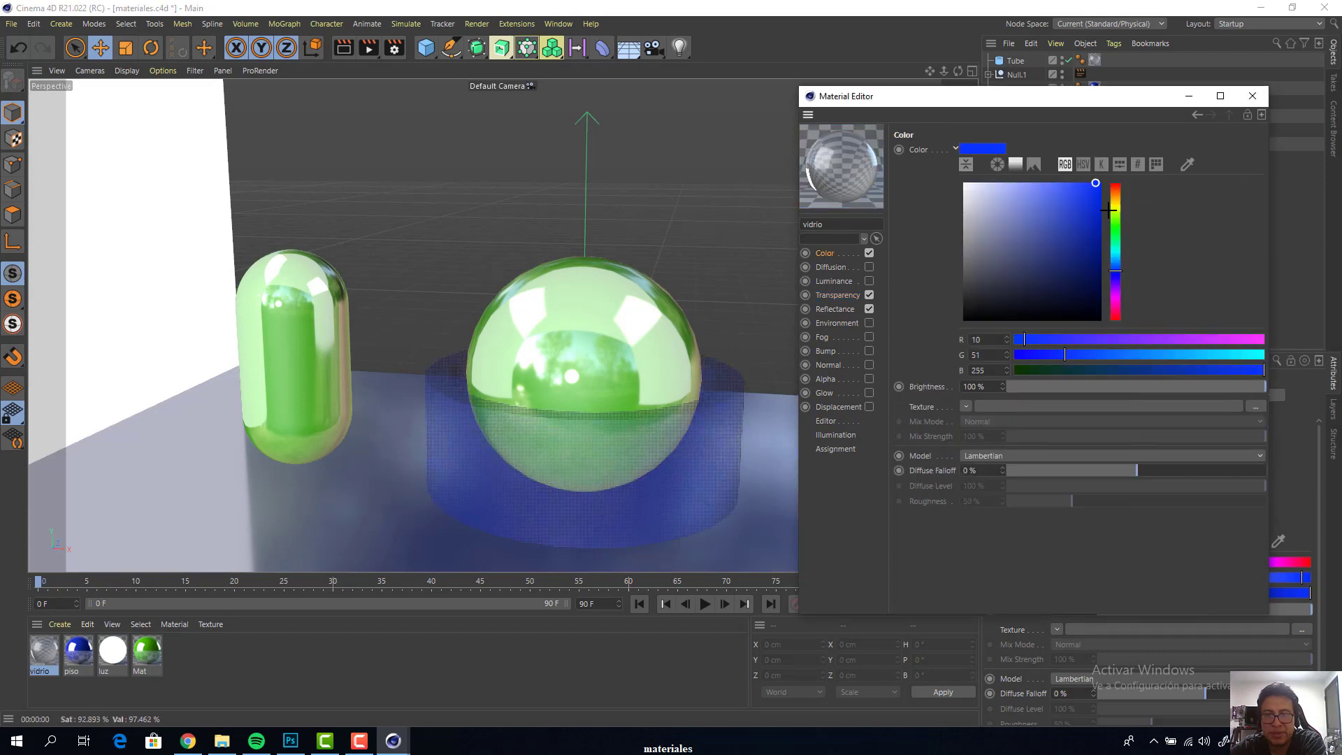
pyautogui.moveTo(1116, 225); pyautogui.dragTo(1116, 186)
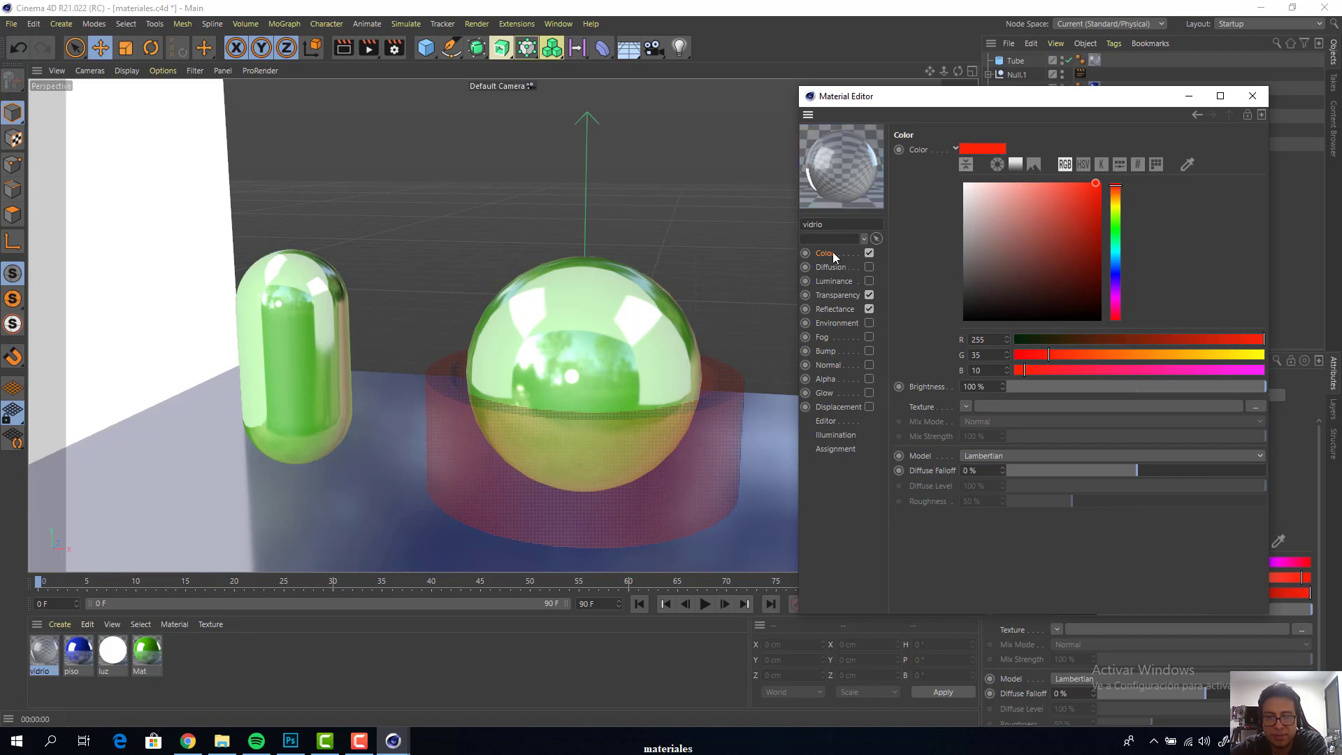
# Lower the brightness of the vidrio material's Transparency channel to 52%
pyautogui.click(839, 296)
pyautogui.click(1189, 231)
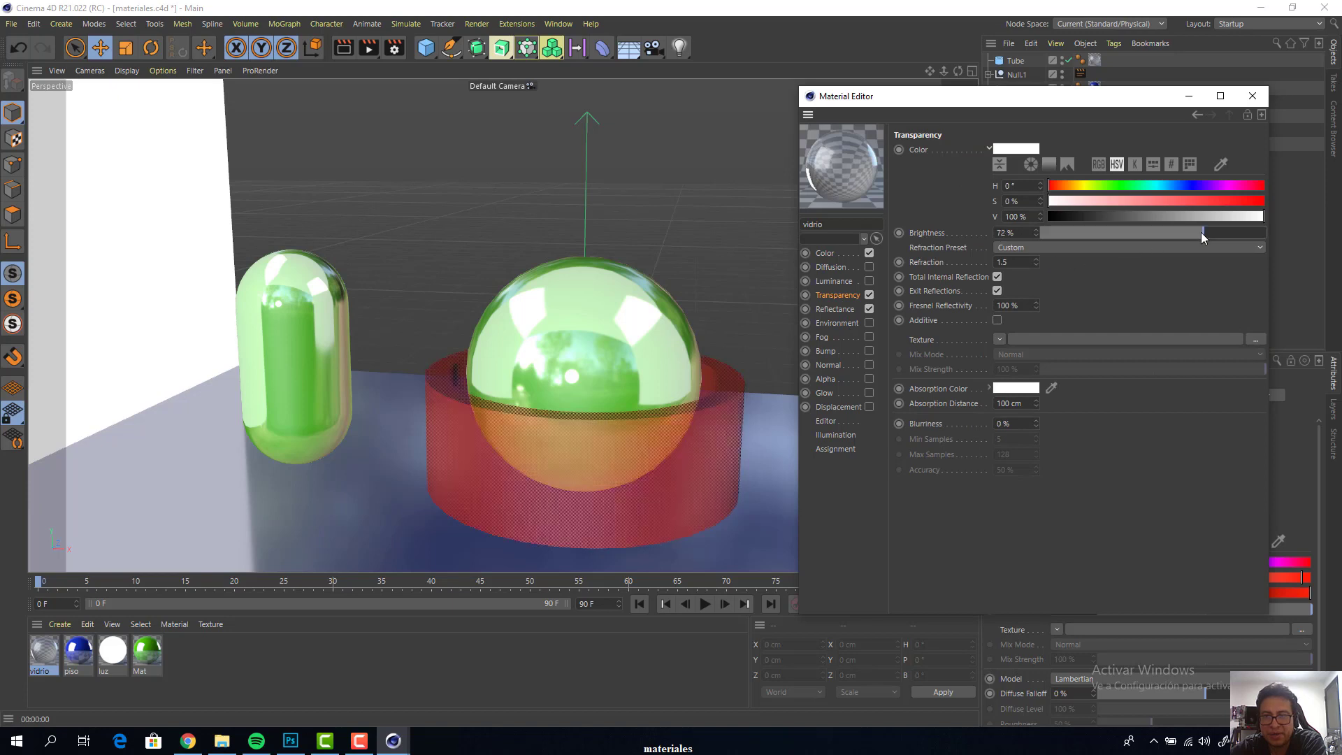
pyautogui.moveTo(1190, 232); pyautogui.dragTo(1180, 232)
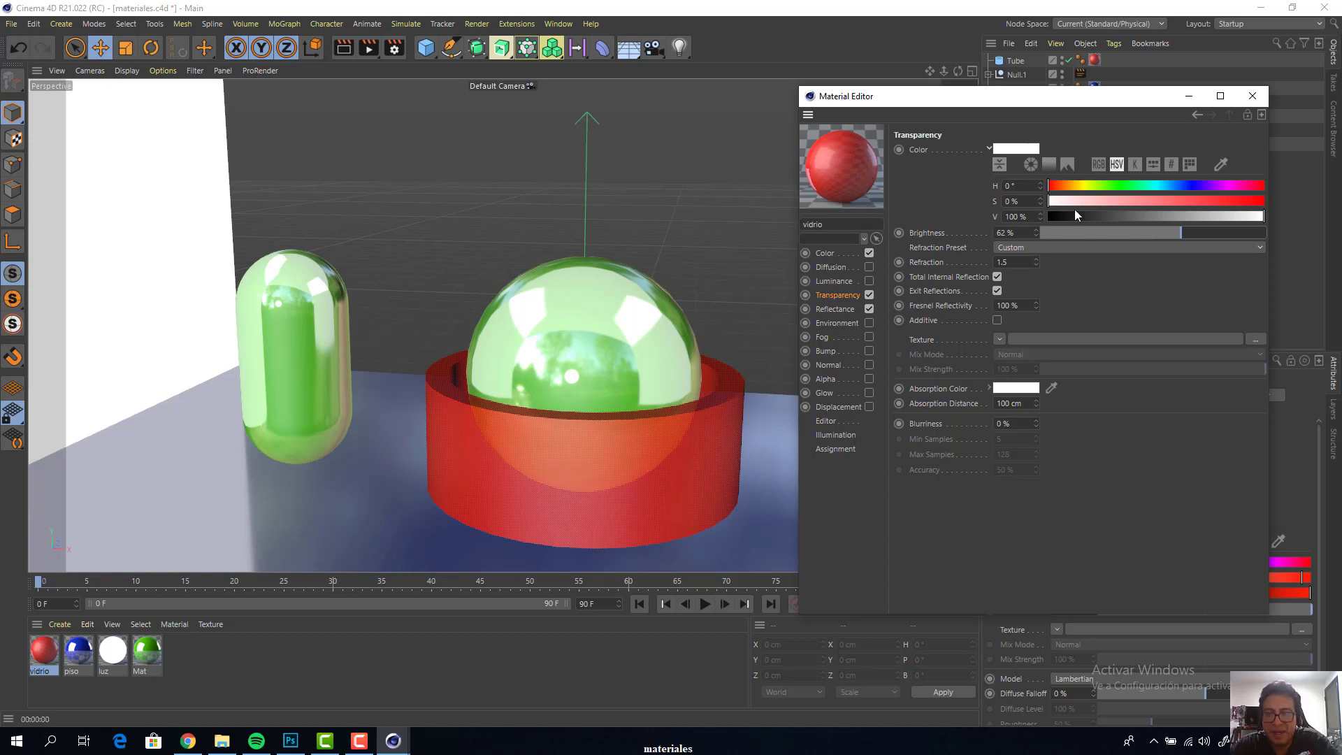
pyautogui.moveTo(1178, 235); pyautogui.dragTo(1095, 229)
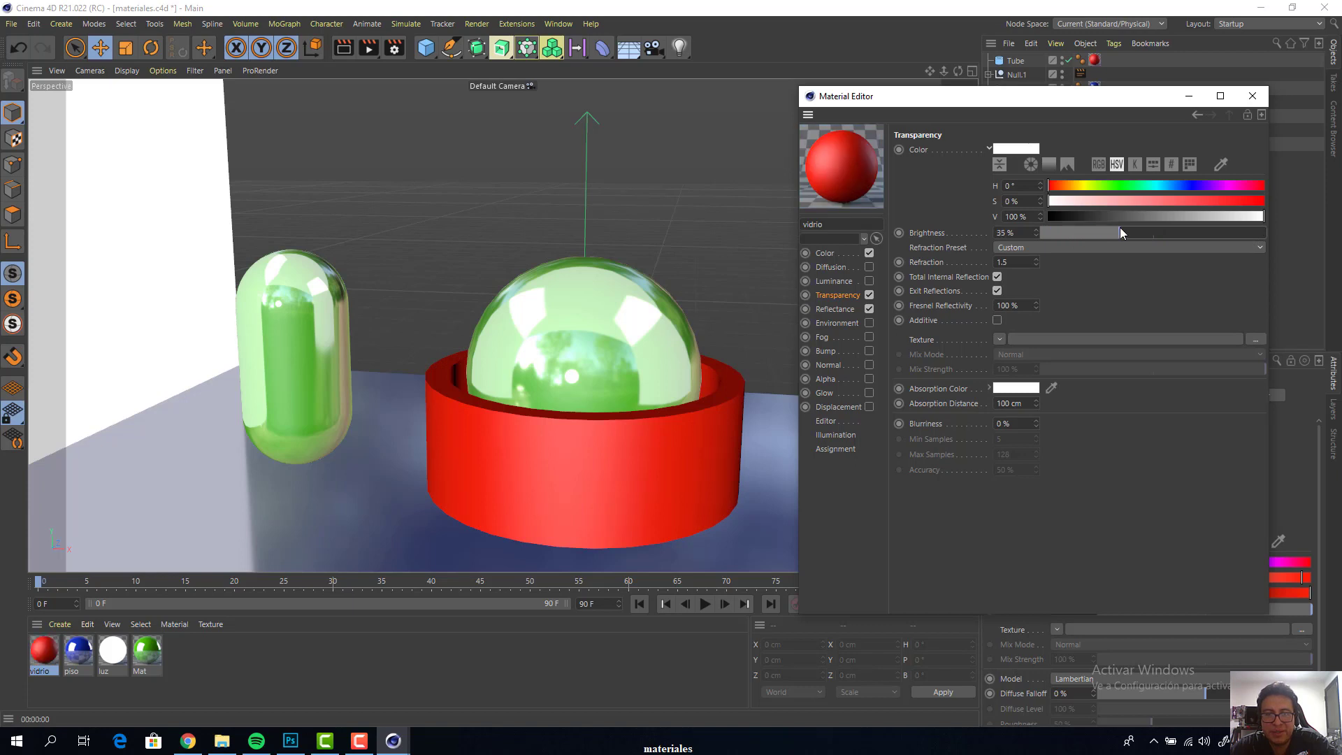
pyautogui.moveTo(1148, 228); pyautogui.dragTo(1158, 228)
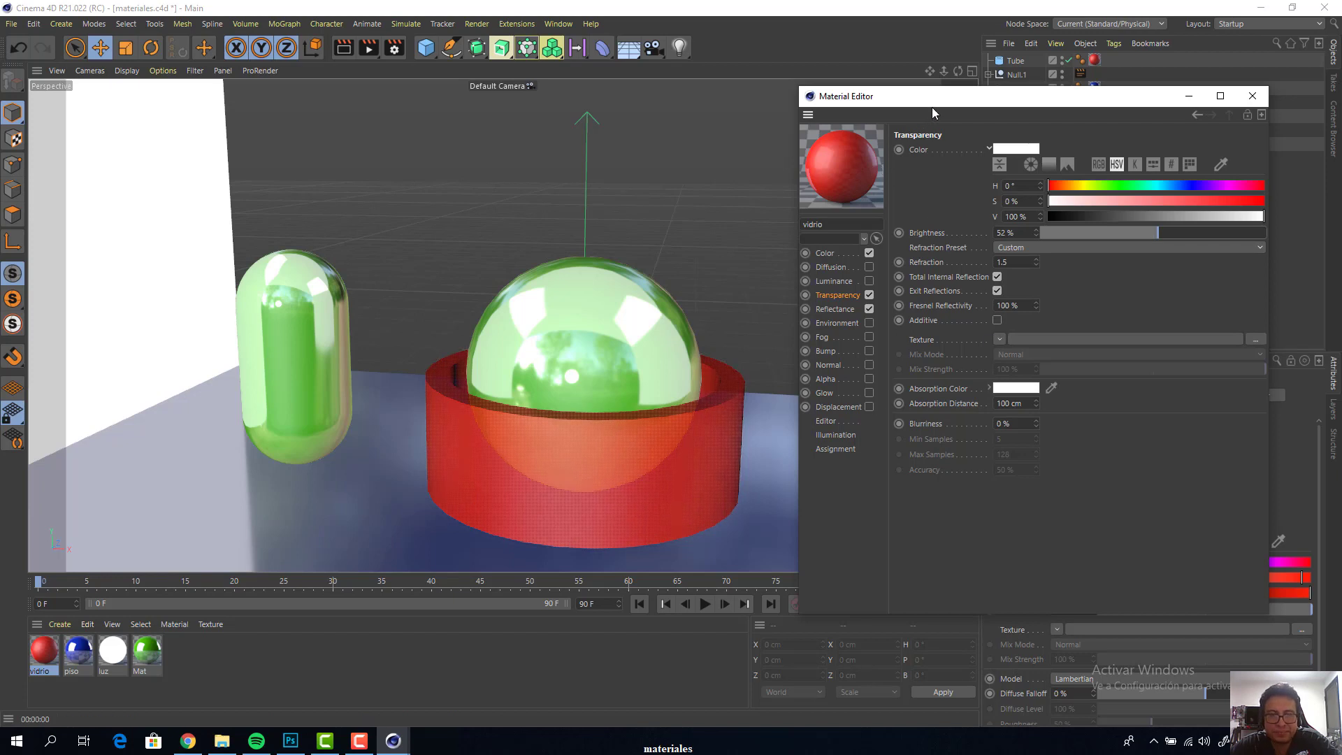
# Duplicate the green Mat material and rename the copy relieve
pyautogui.moveTo(939, 100); pyautogui.dragTo(948, 89)
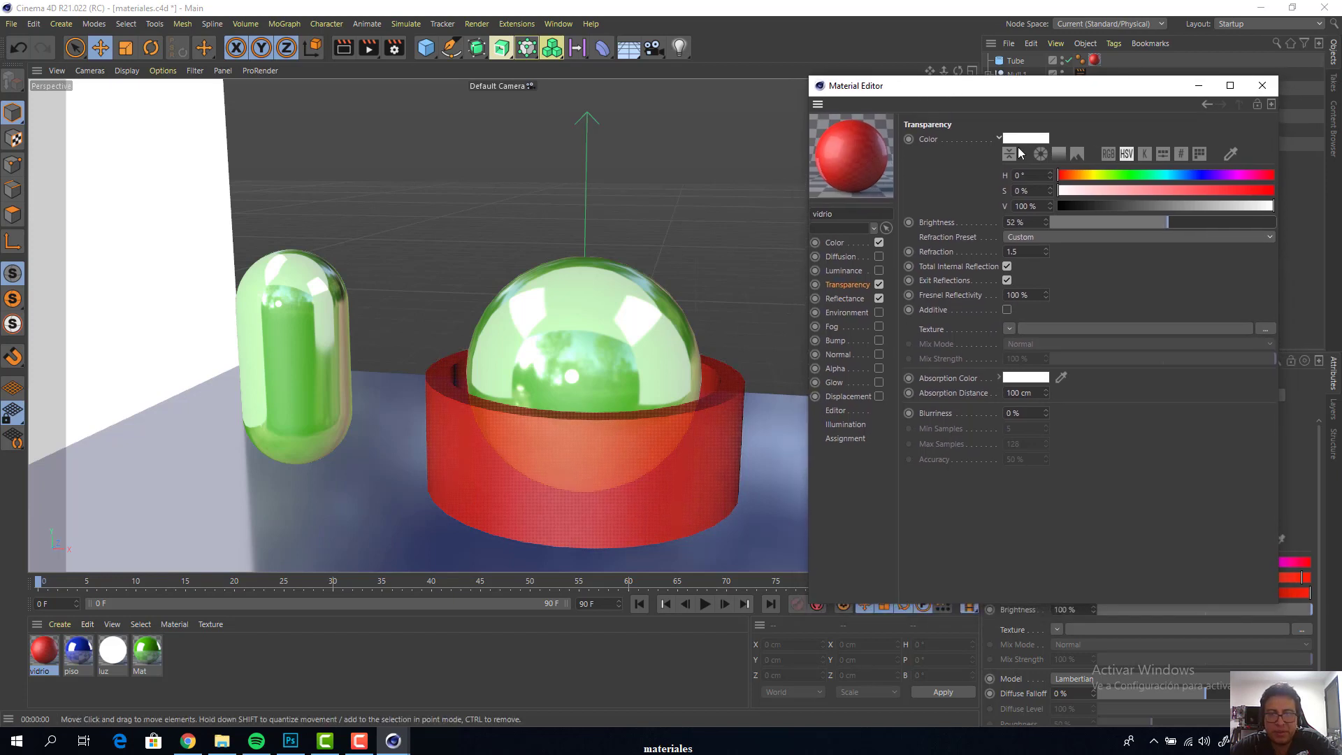
pyautogui.moveTo(1042, 87); pyautogui.dragTo(1073, 138)
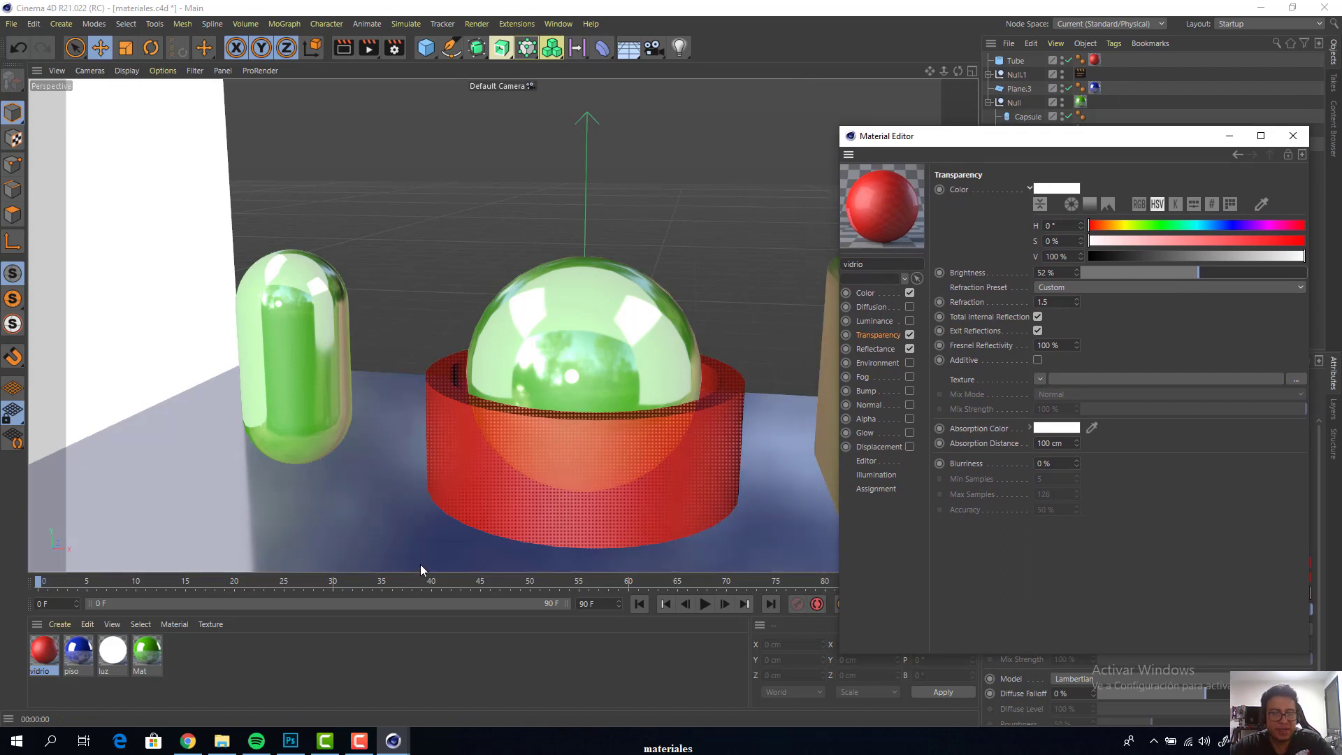
pyautogui.moveTo(1028, 143); pyautogui.dragTo(1047, 179)
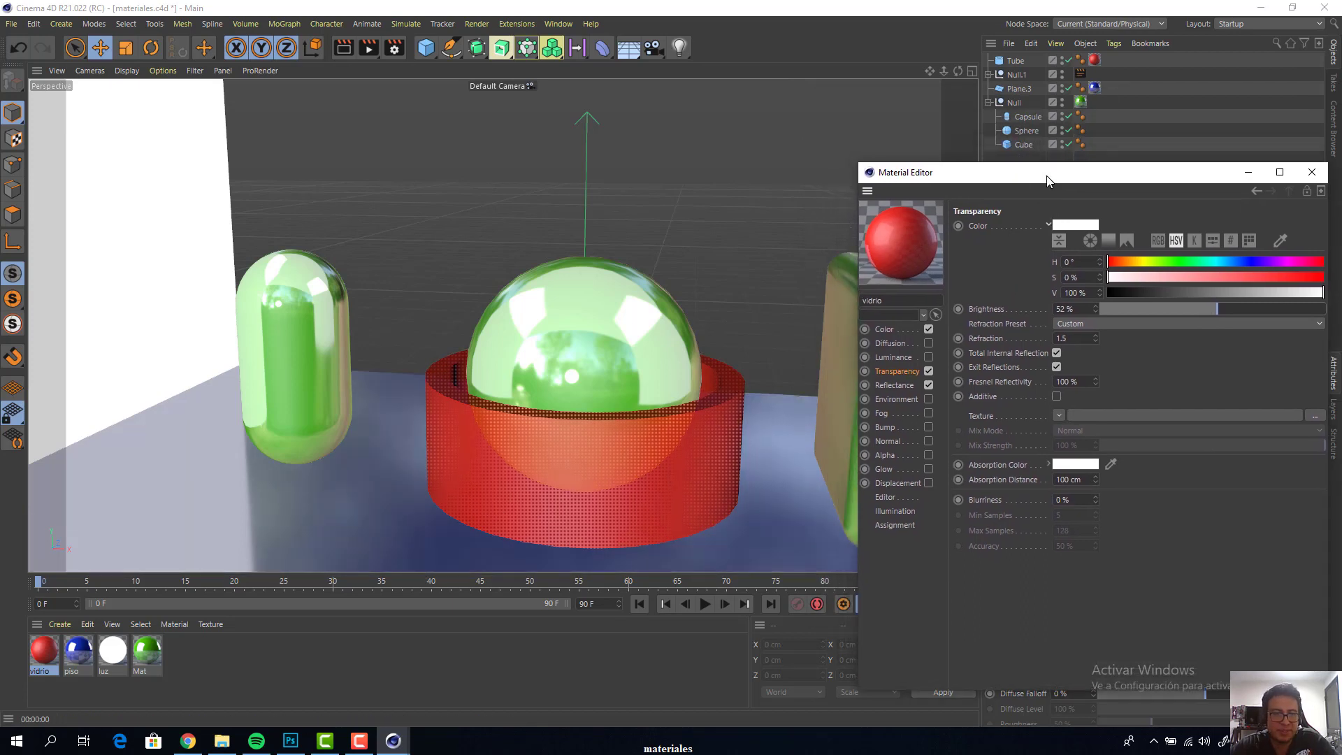
pyautogui.click(145, 656)
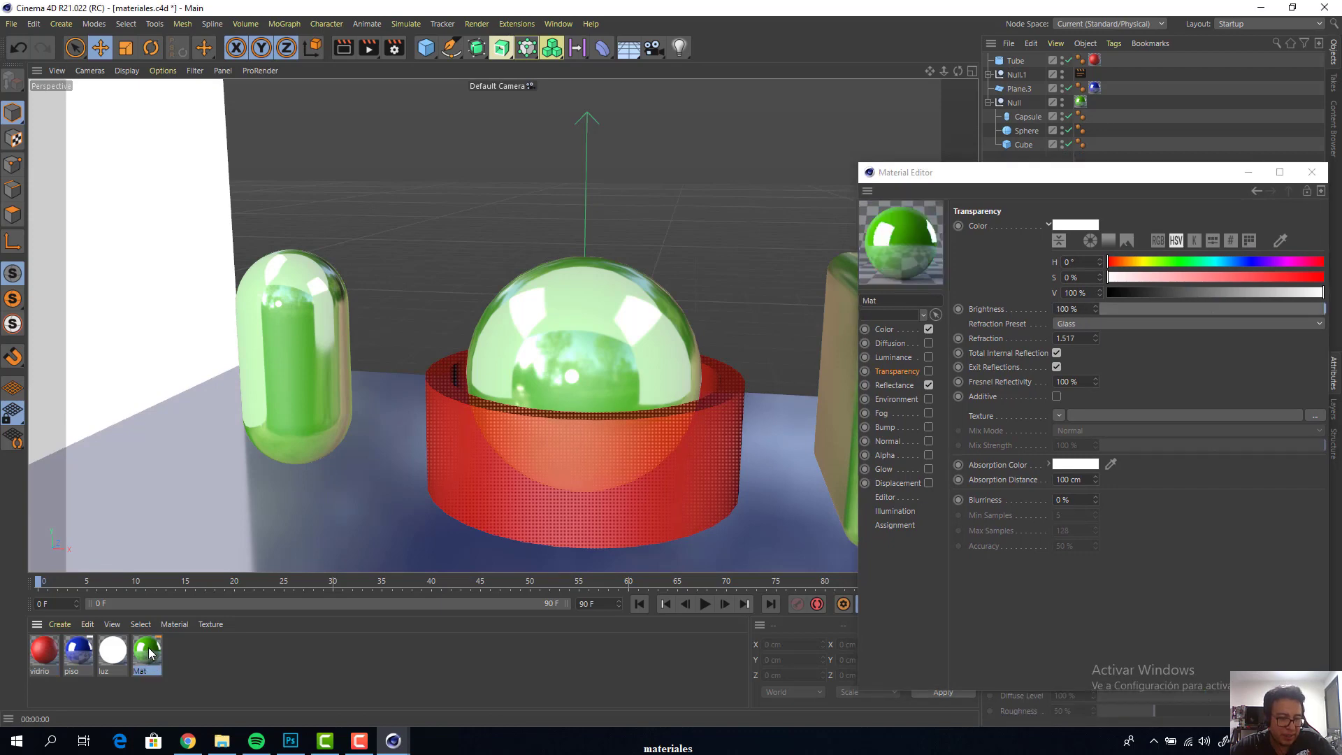
pyautogui.keyDown('ctrl'); pyautogui.moveTo(162, 652); pyautogui.dragTo(174, 660); pyautogui.keyUp('ctrl')
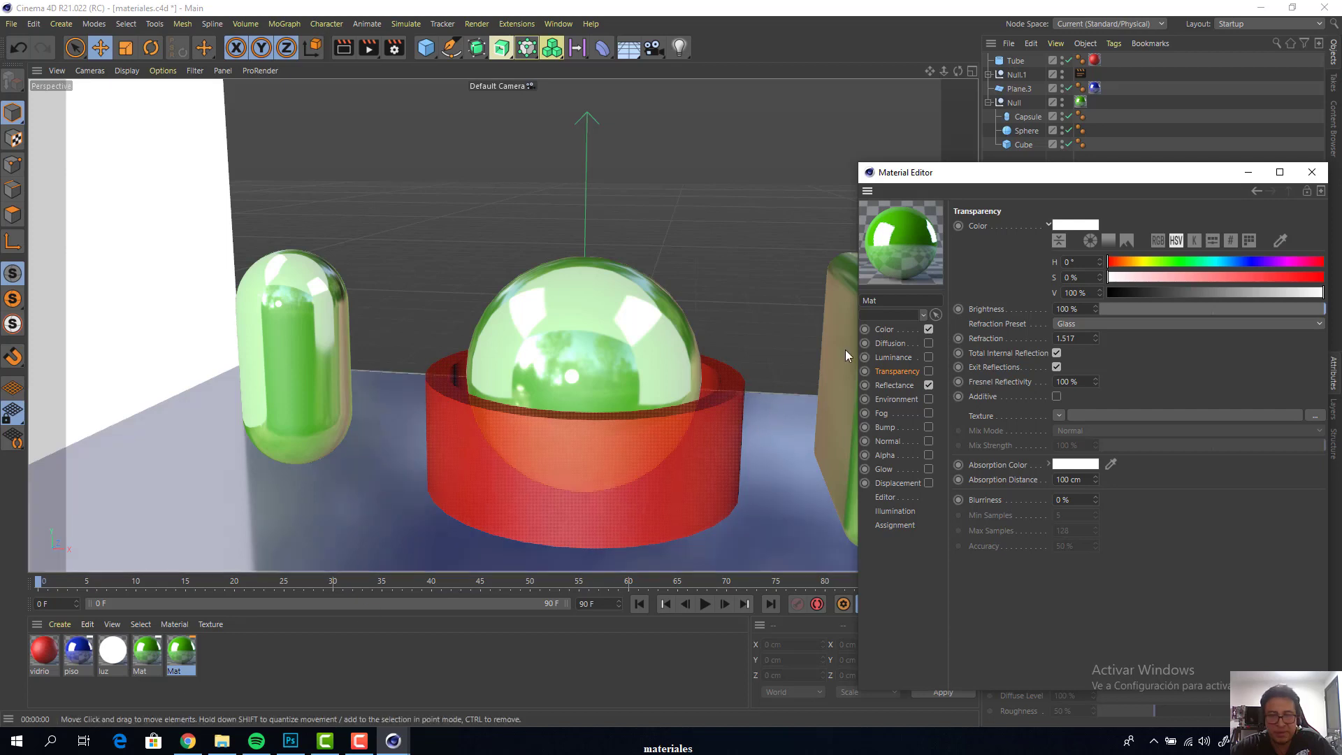
pyautogui.doubleClick(883, 300)
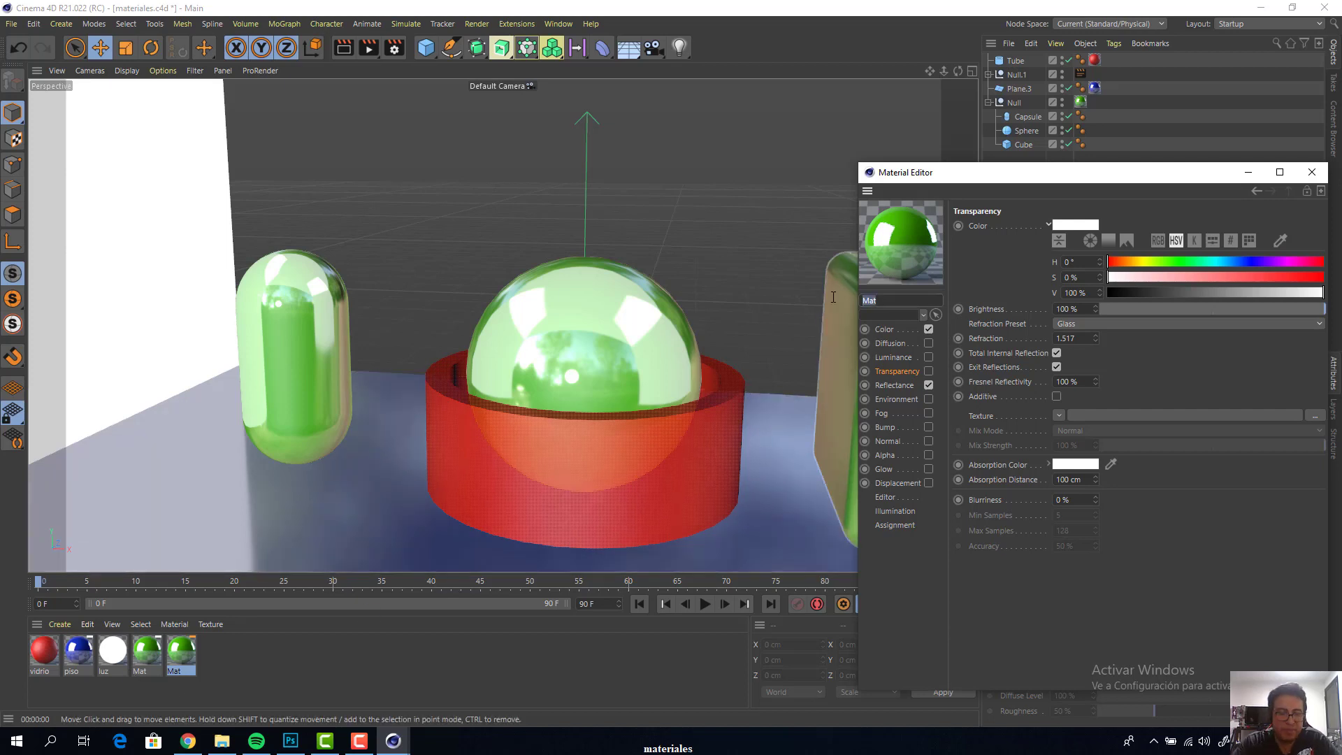
pyautogui.write('relieve')
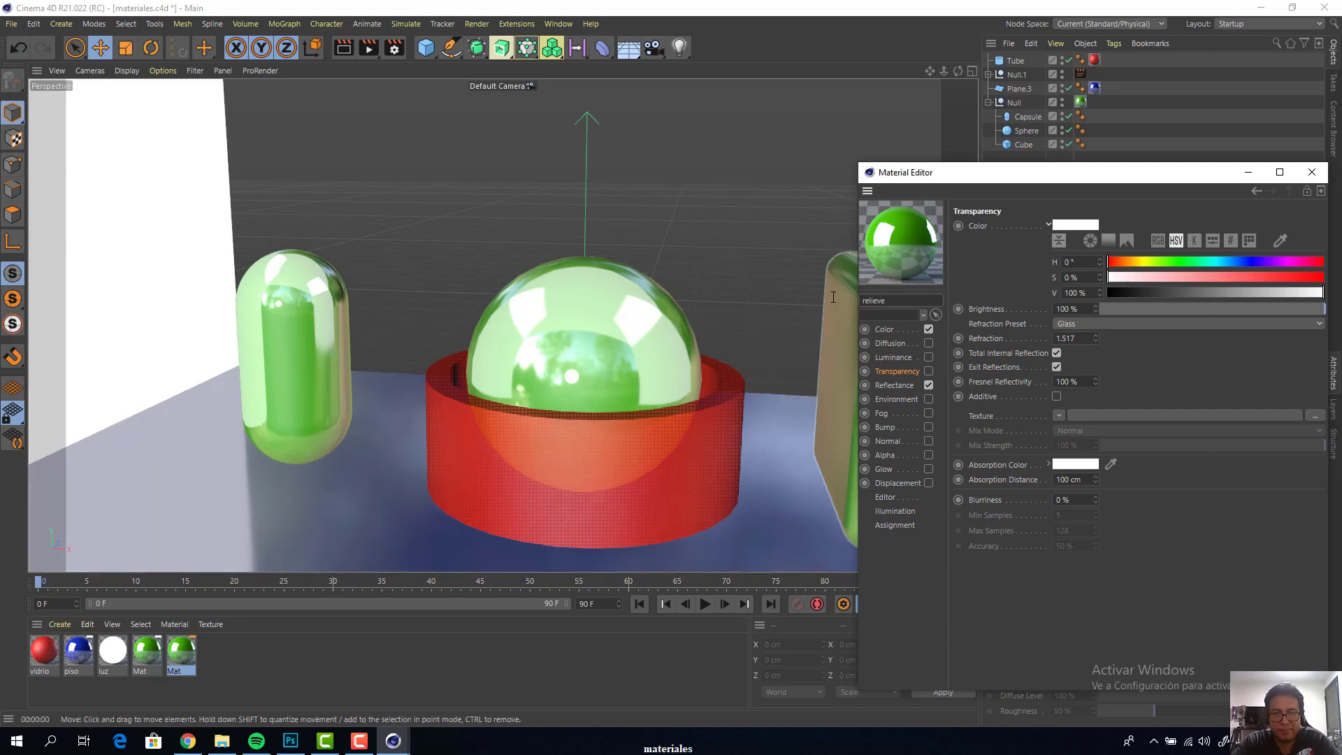
pyautogui.press('Return')
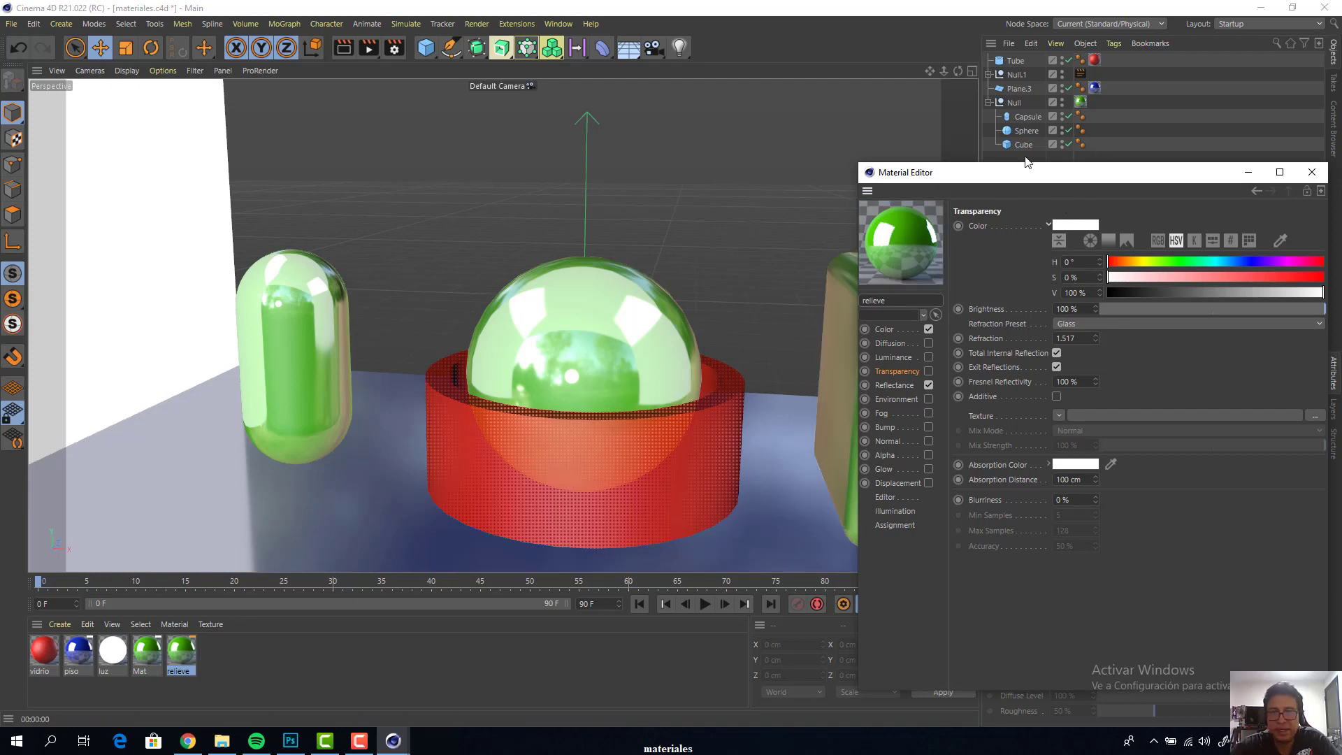
# Apply the relieve material to the Sphere object
pyautogui.moveTo(1008, 168); pyautogui.dragTo(999, 324)
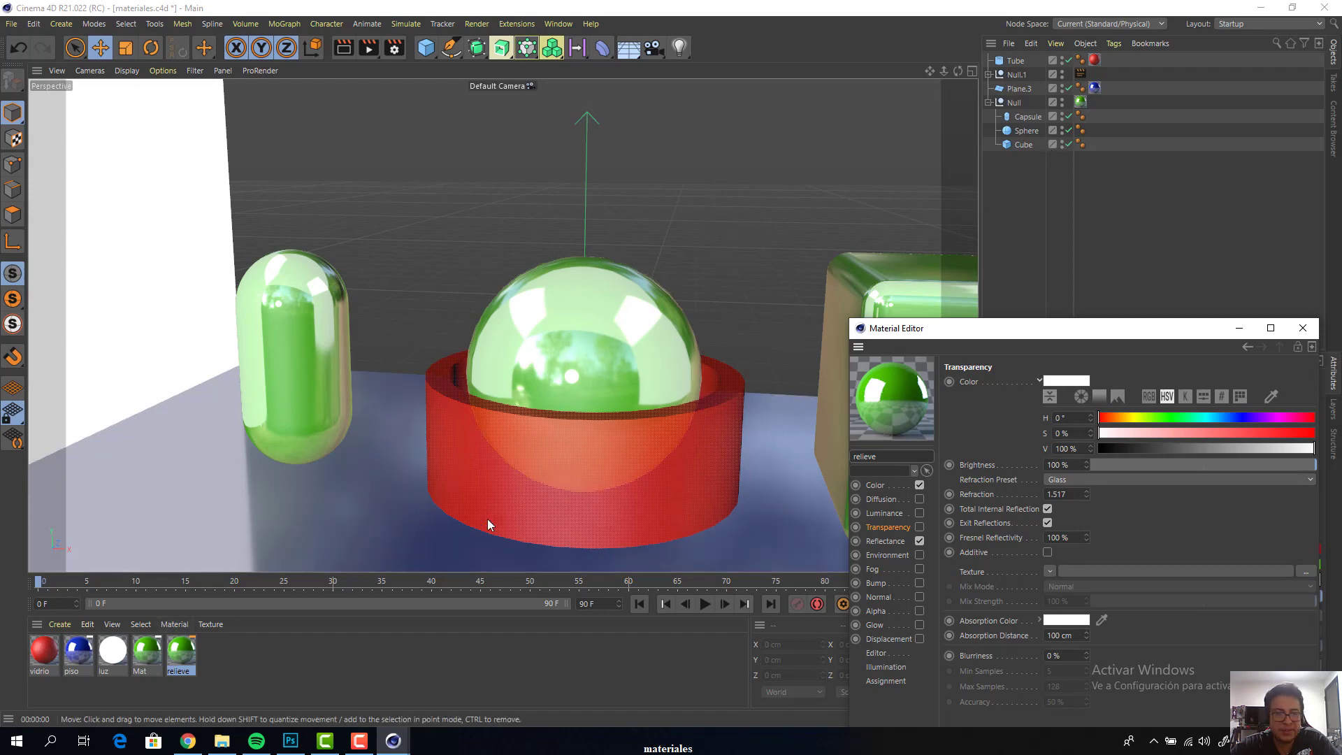
pyautogui.moveTo(182, 658); pyautogui.dragTo(1056, 131)
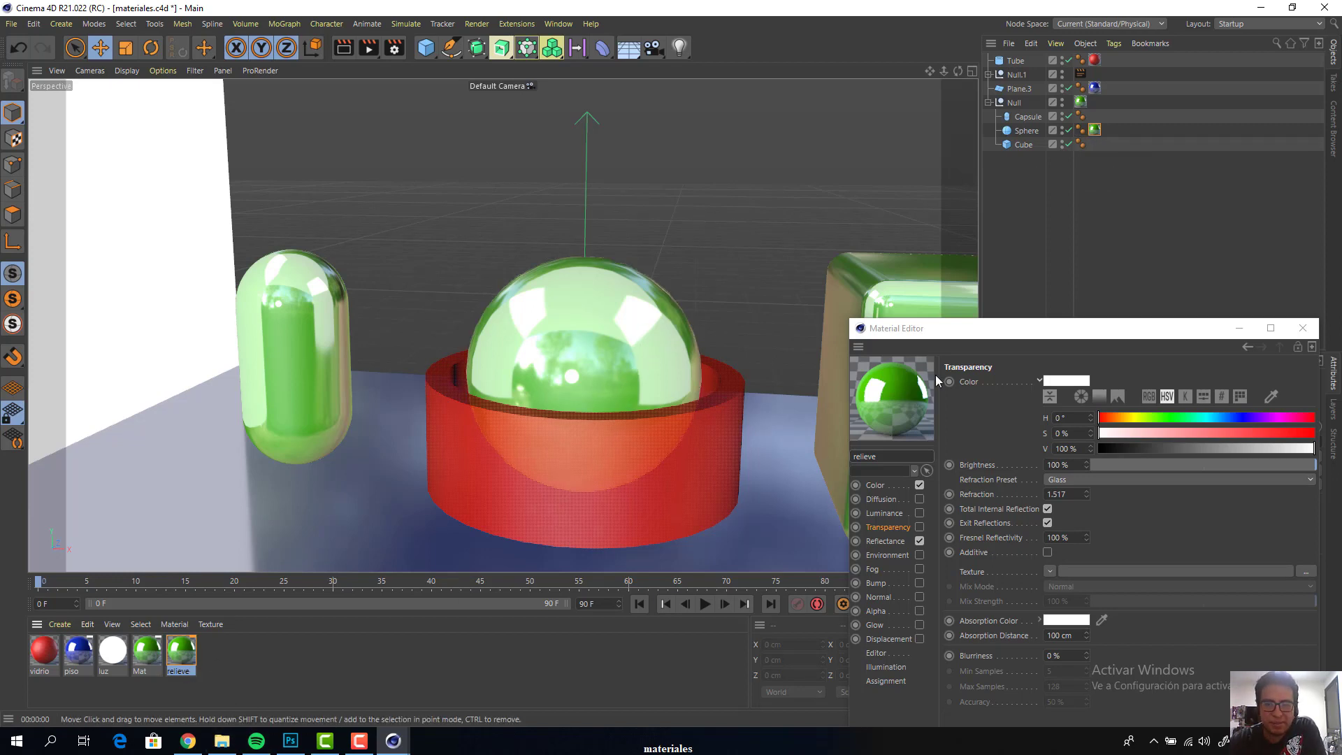
# Enable the Bump channel of the relieve material and load a Noise shader as its texture
pyautogui.moveTo(974, 332); pyautogui.dragTo(582, 135)
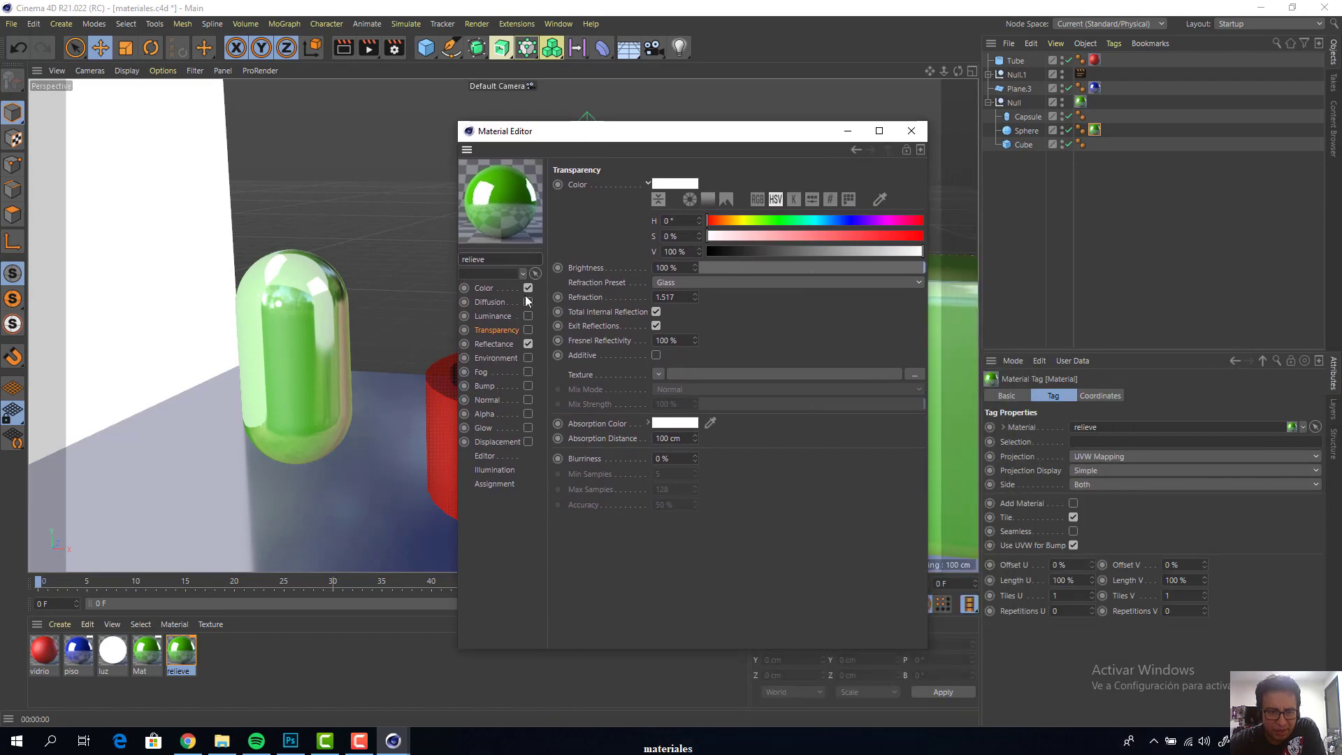
pyautogui.click(485, 386)
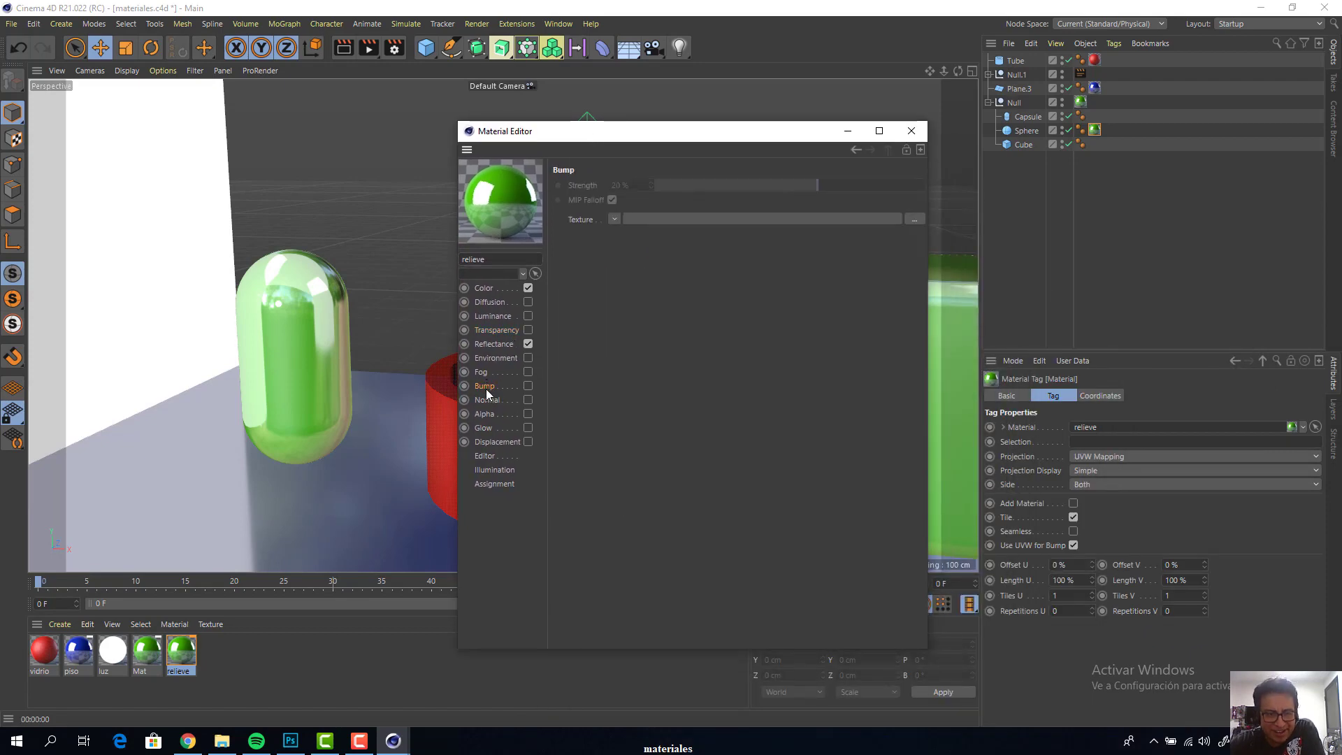
pyautogui.click(528, 387)
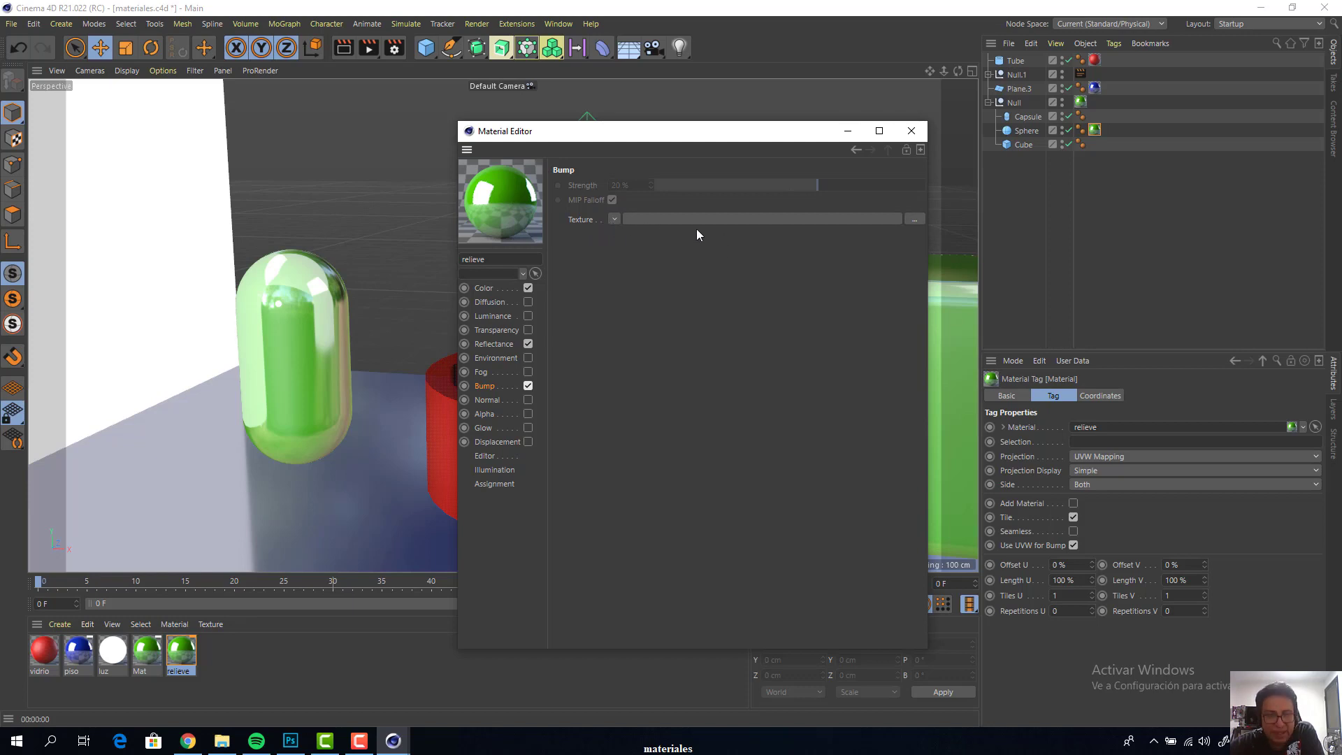
pyautogui.click(614, 220)
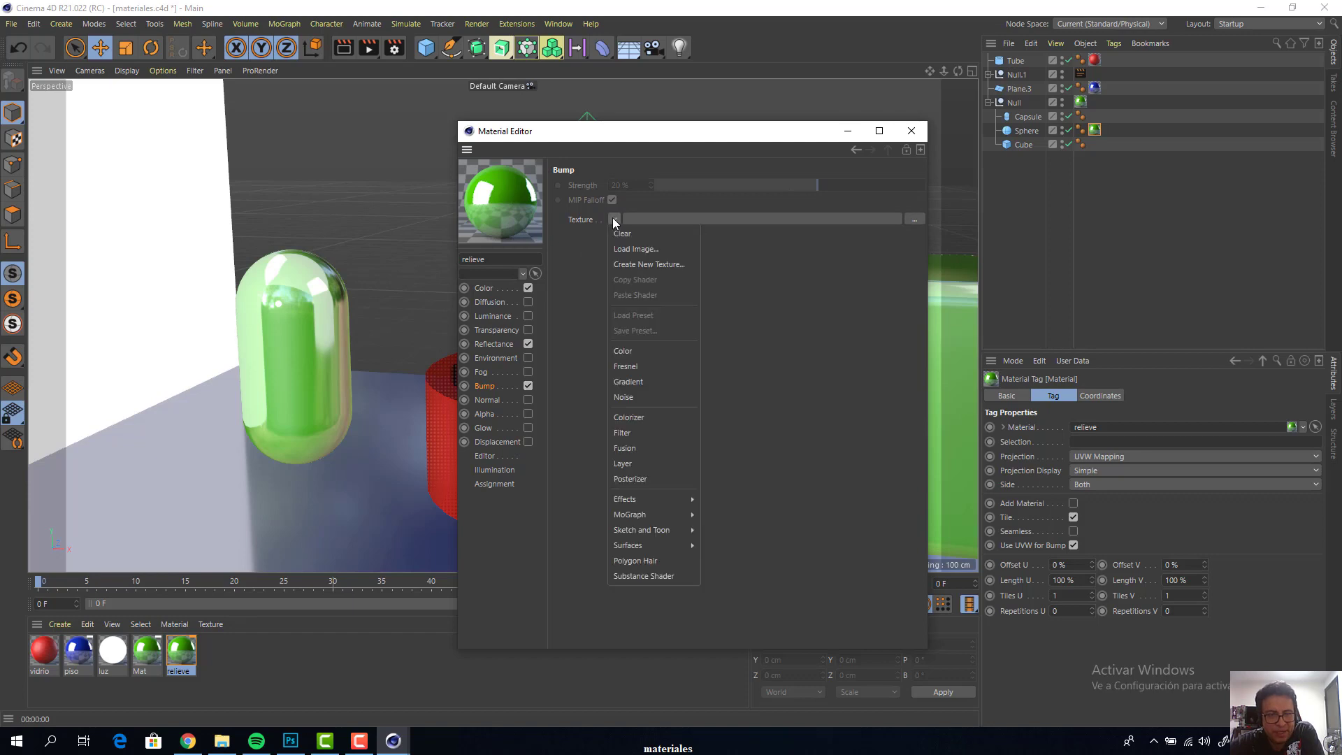
pyautogui.click(641, 398)
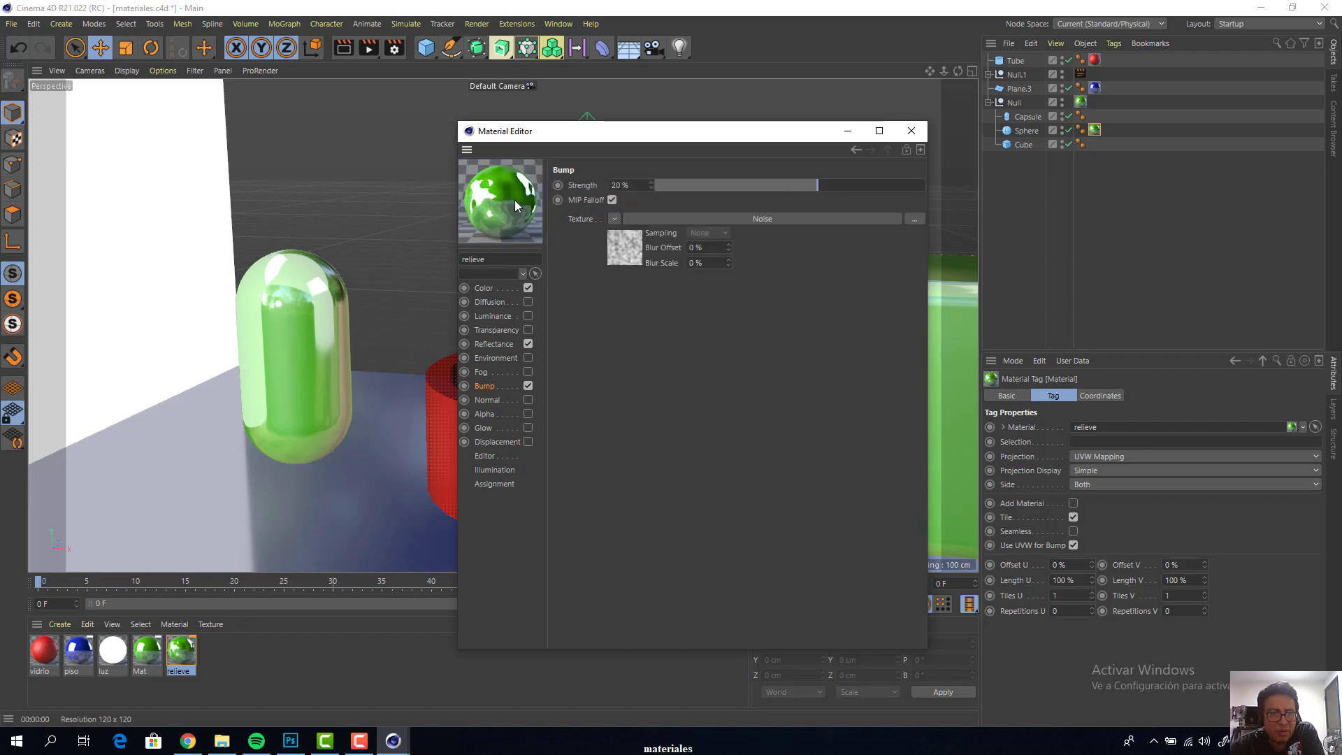
# Raise the bump strength of the relieve material to 100% and uncover the sphere in the viewport
pyautogui.moveTo(588, 139); pyautogui.dragTo(745, 126)
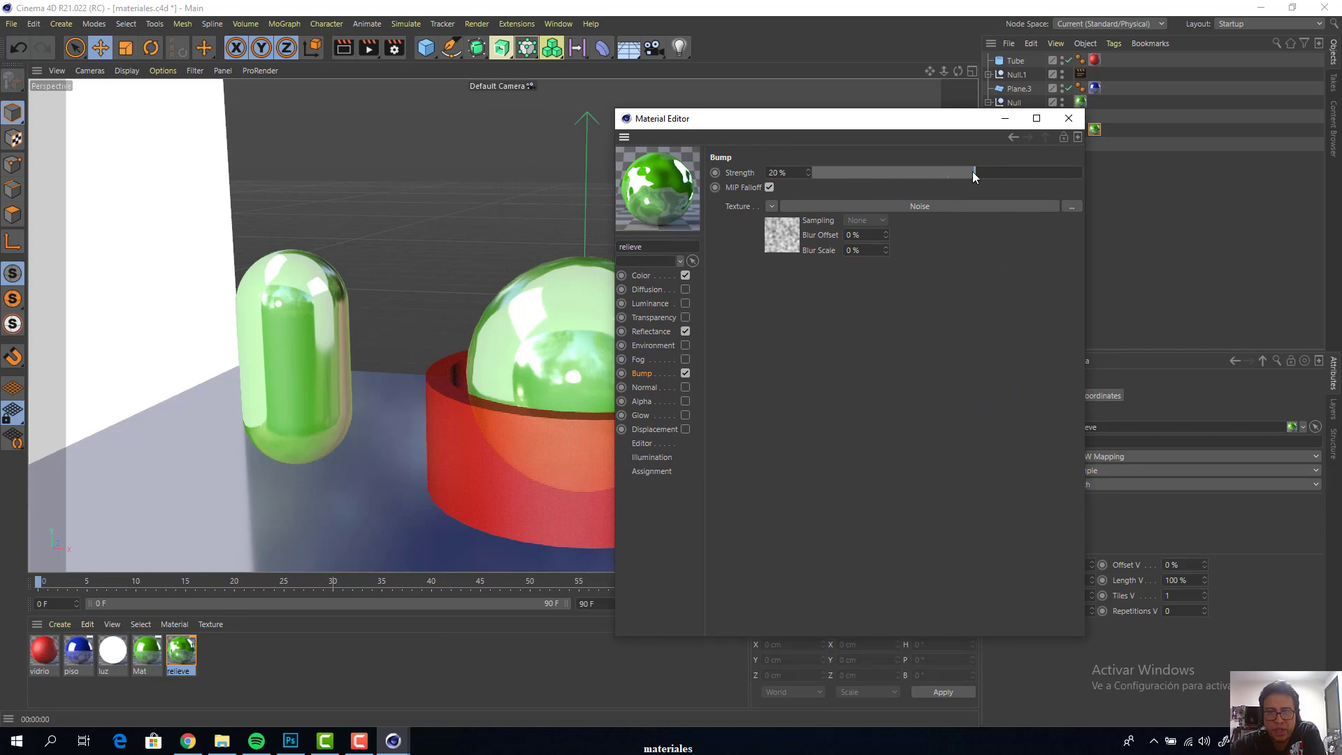
pyautogui.moveTo(973, 172); pyautogui.dragTo(1085, 167)
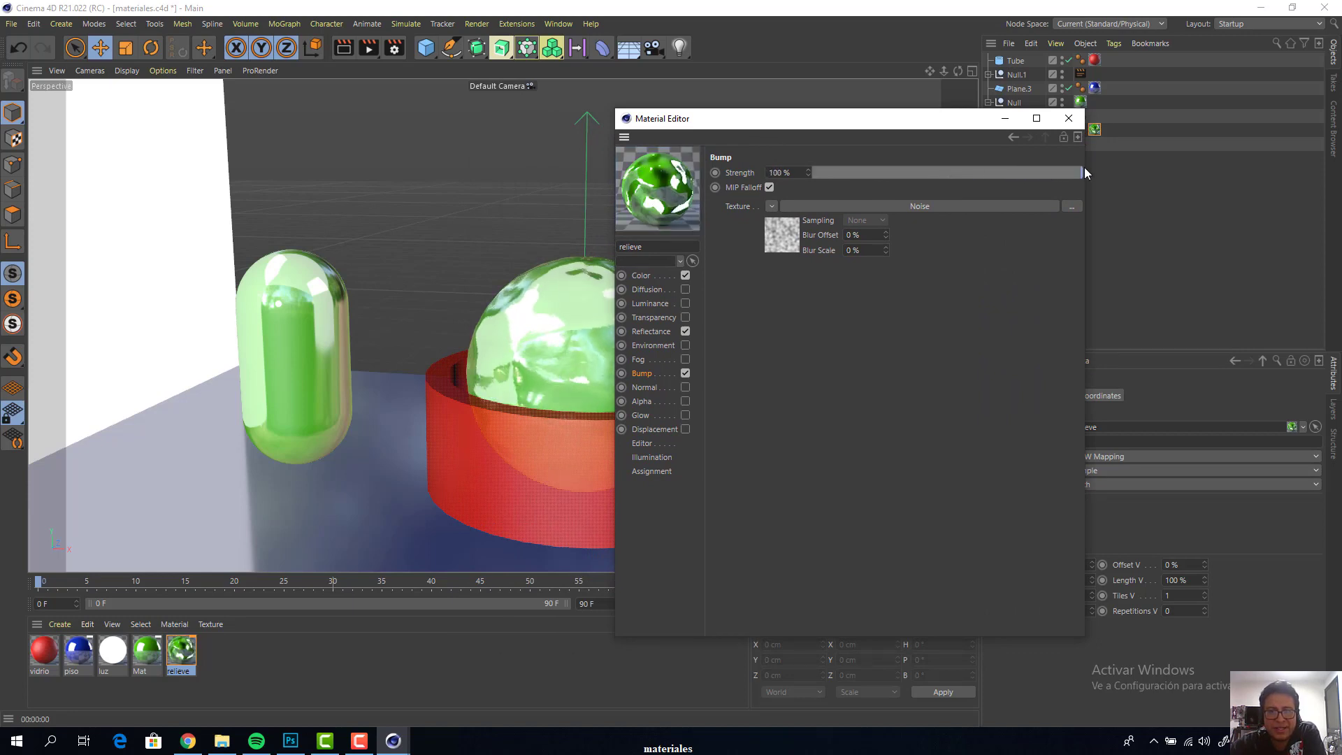
pyautogui.moveTo(823, 118); pyautogui.dragTo(1078, 152)
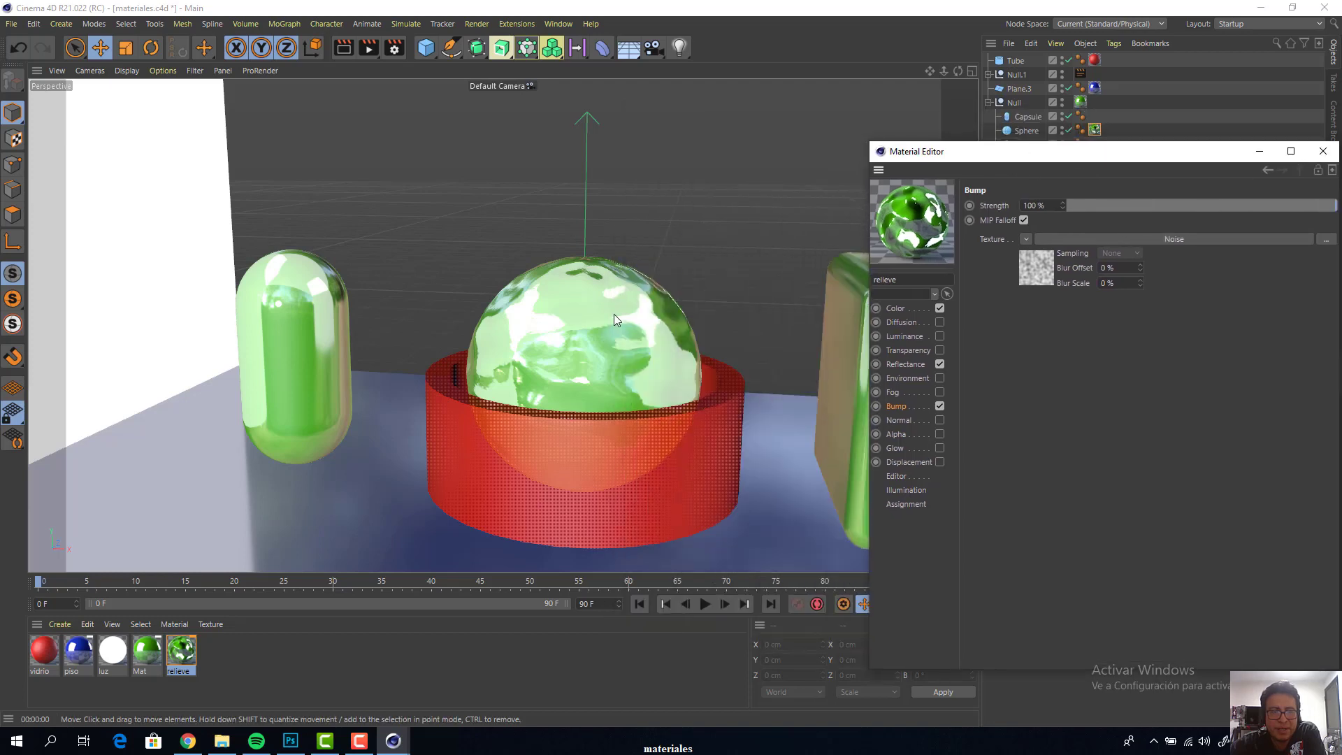
# Turn off Global Illumination in the render settings
pyautogui.click(738, 220)
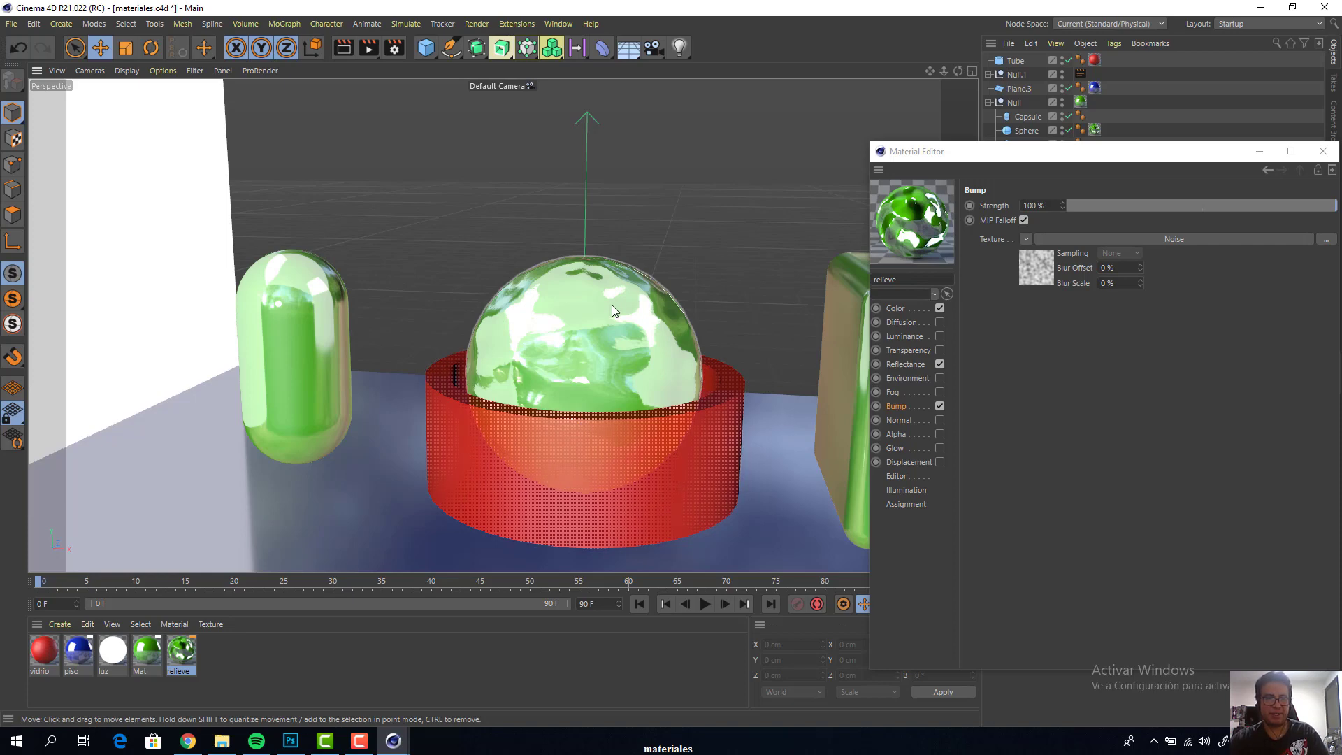
pyautogui.hotkey('ctrl', 'b')
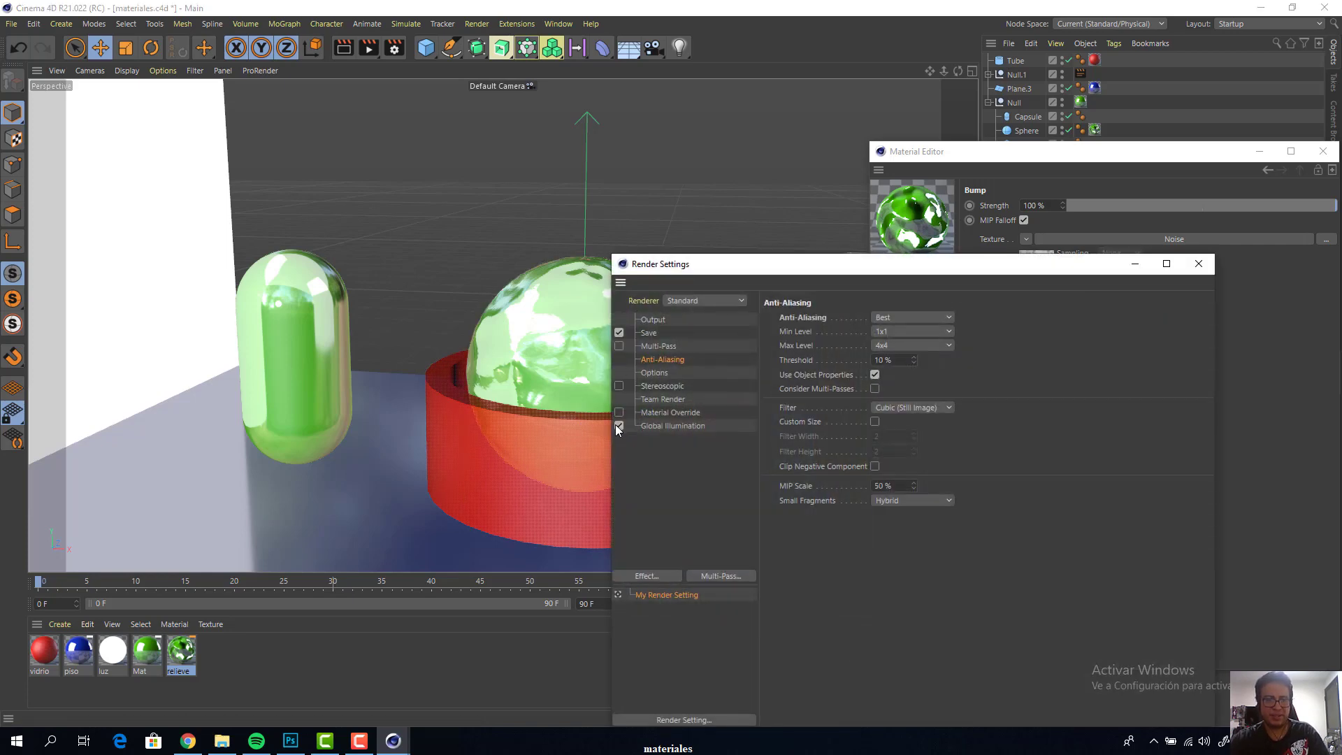
pyautogui.moveTo(743, 271); pyautogui.dragTo(820, 432)
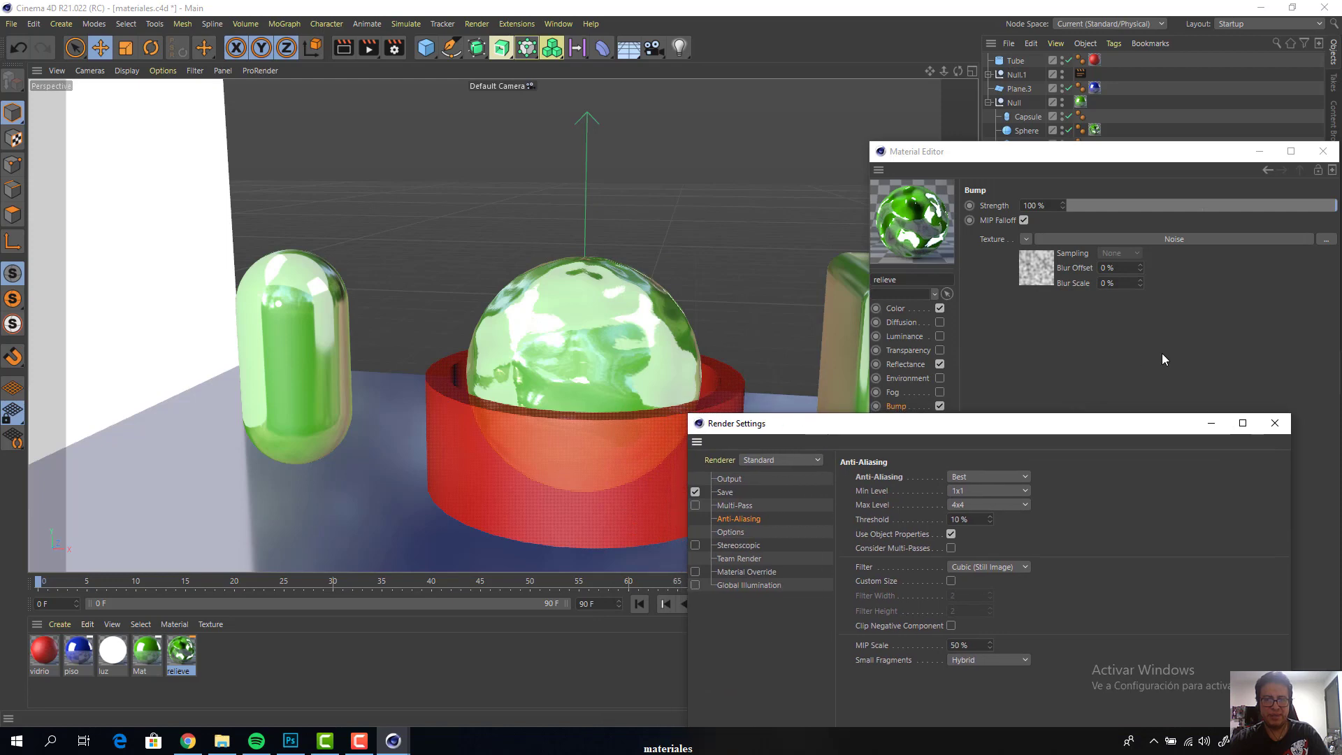
pyautogui.click(1184, 354)
# Render the scene with the noise-bumped sphere as a viewport preview, followed by a full render to the Picture Viewer
pyautogui.hotkey('ctrl', 'r')
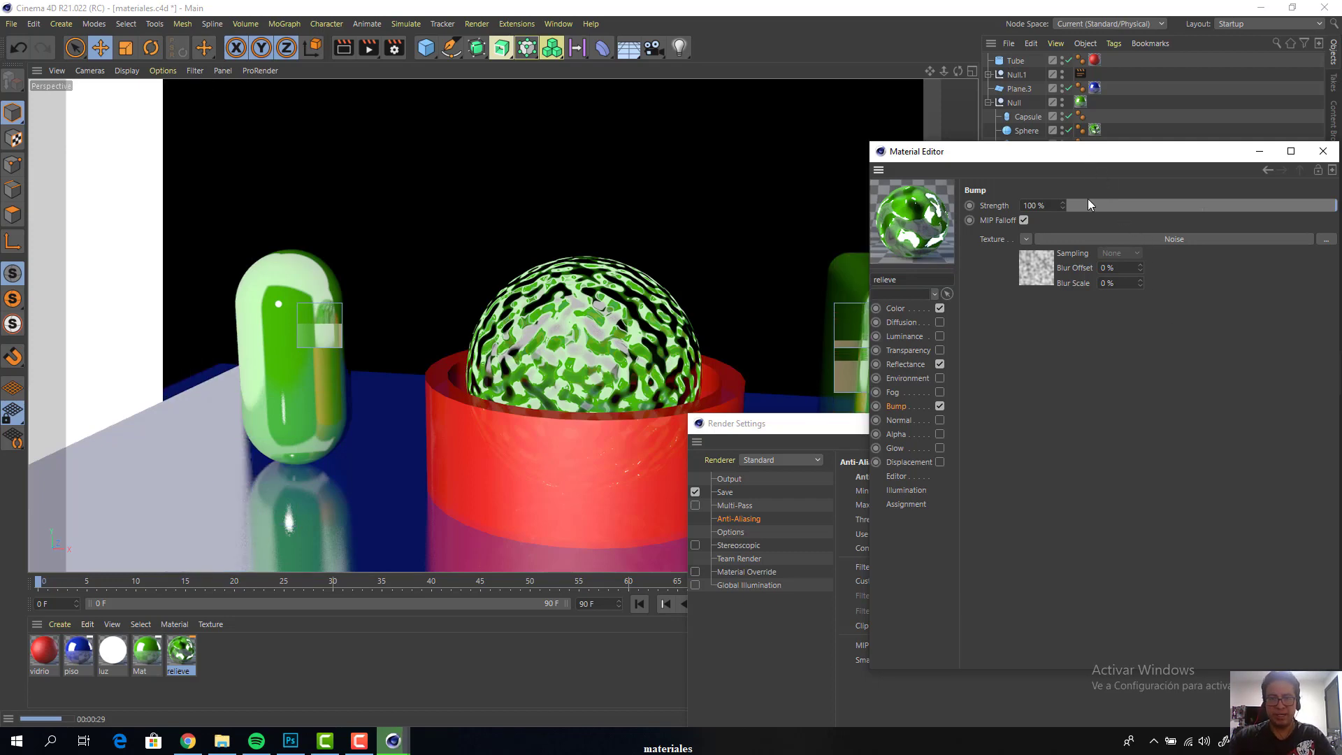
pyautogui.moveTo(1087, 151); pyautogui.dragTo(907, 440)
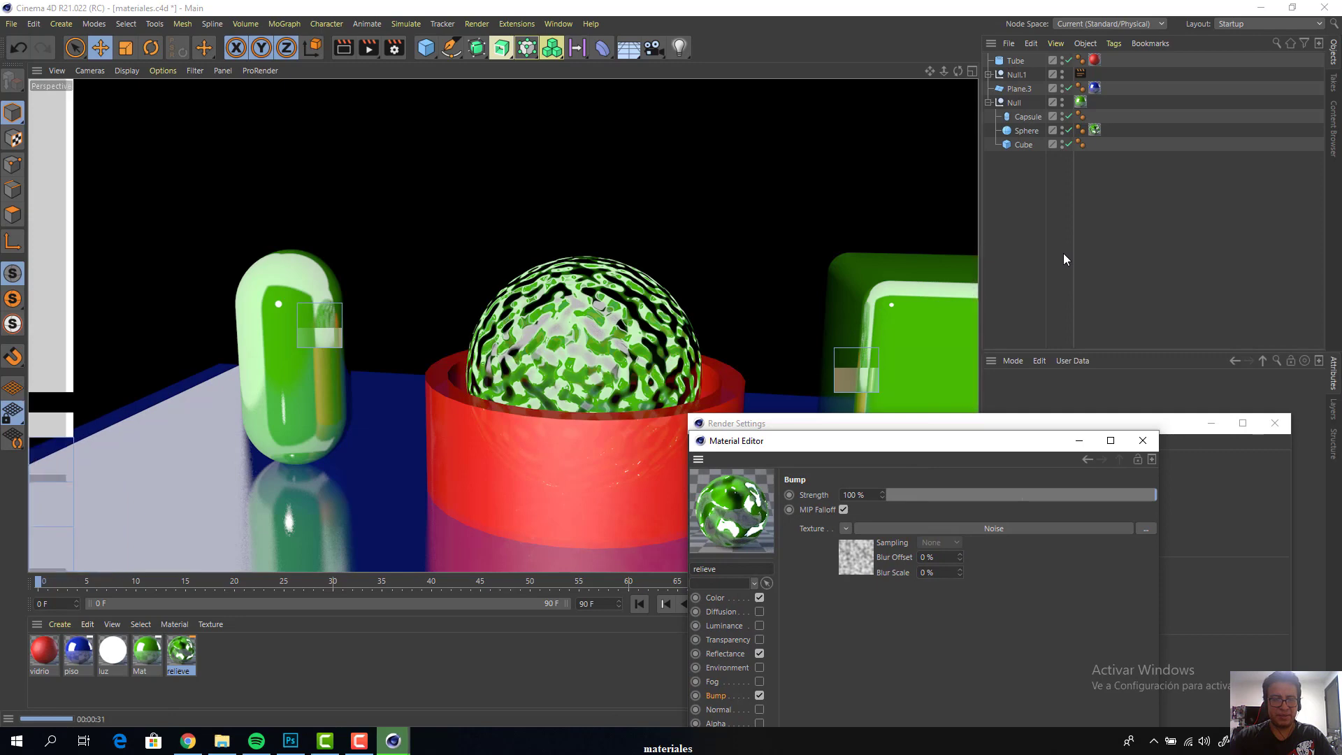
pyautogui.click(633, 324)
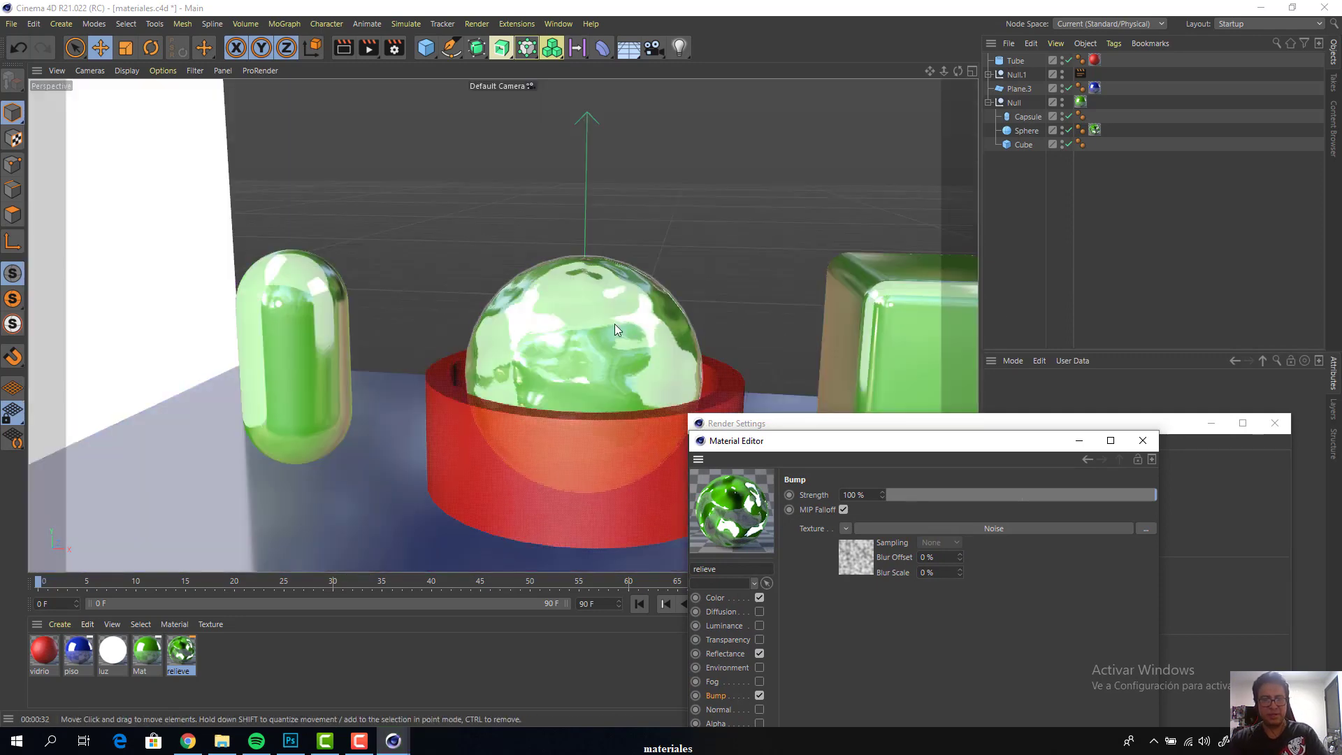
pyautogui.hotkey('shift', 'r')
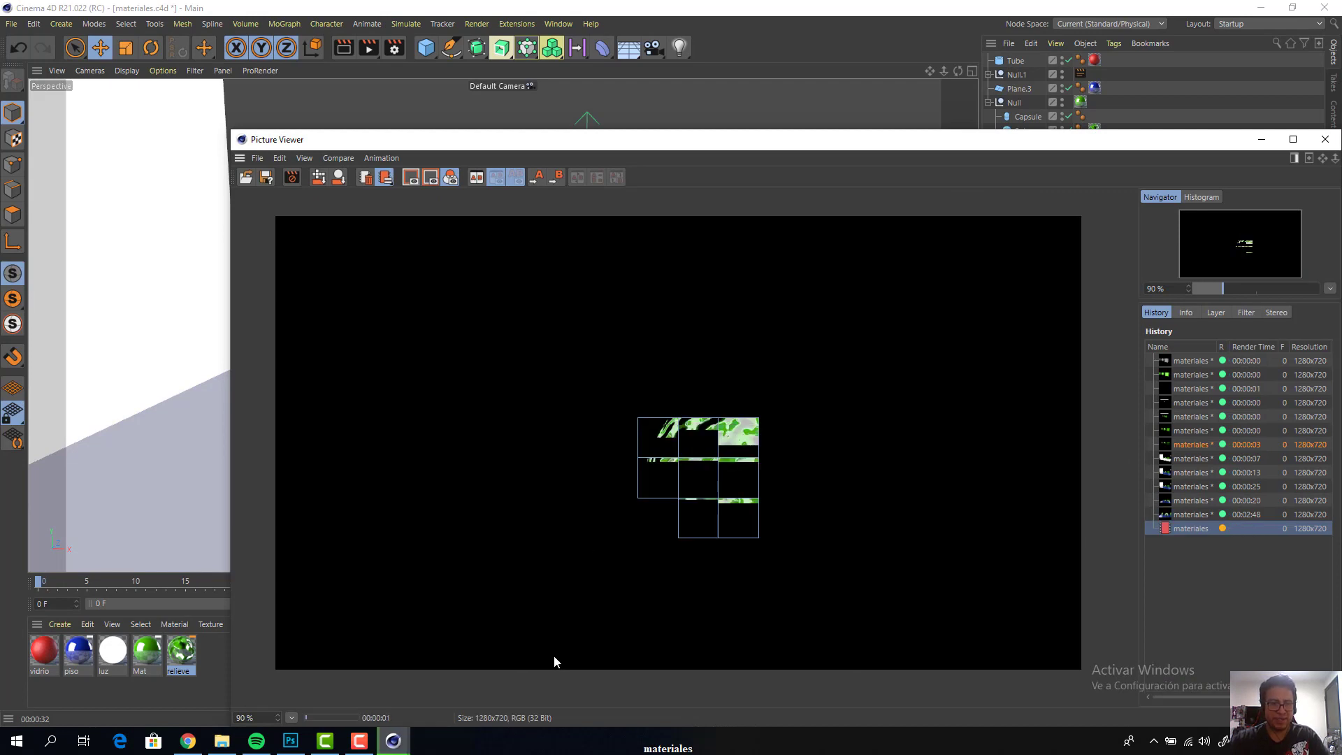
pyautogui.click(358, 741)
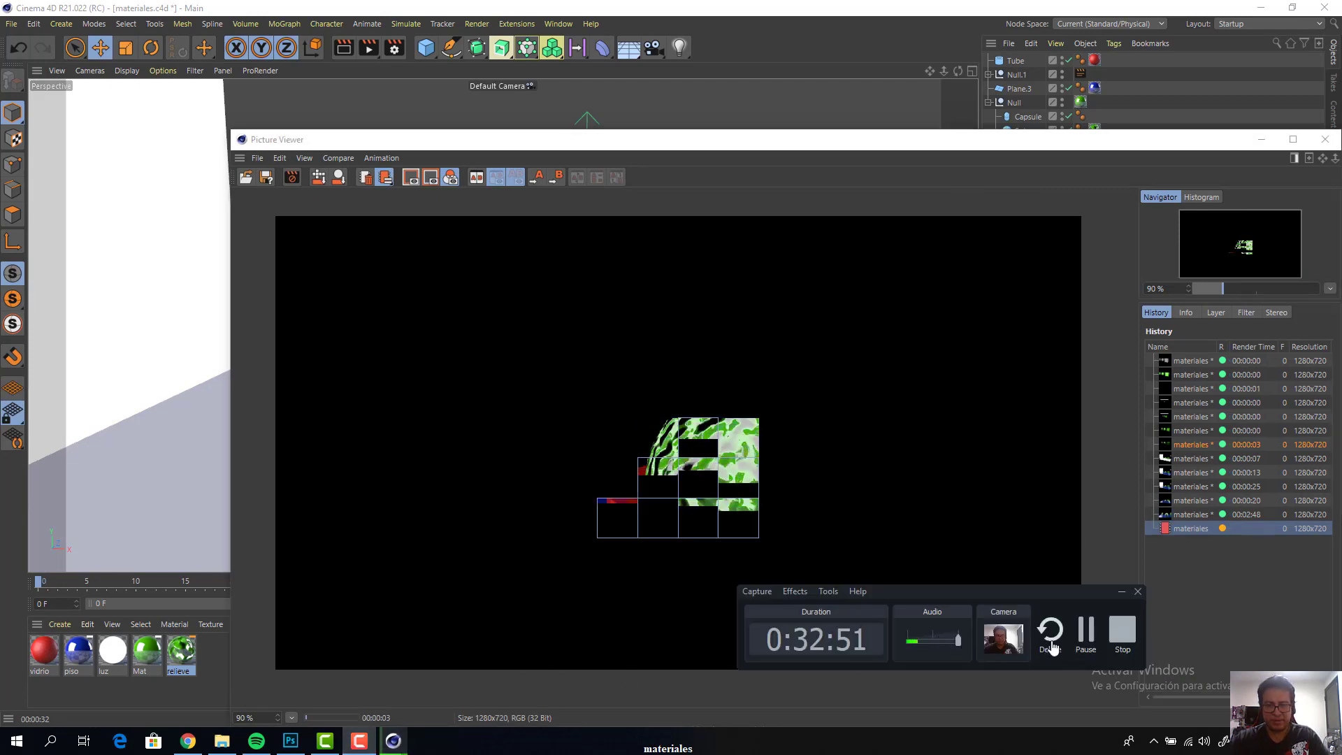
pyautogui.moveTo(1051, 594); pyautogui.dragTo(1132, 353)
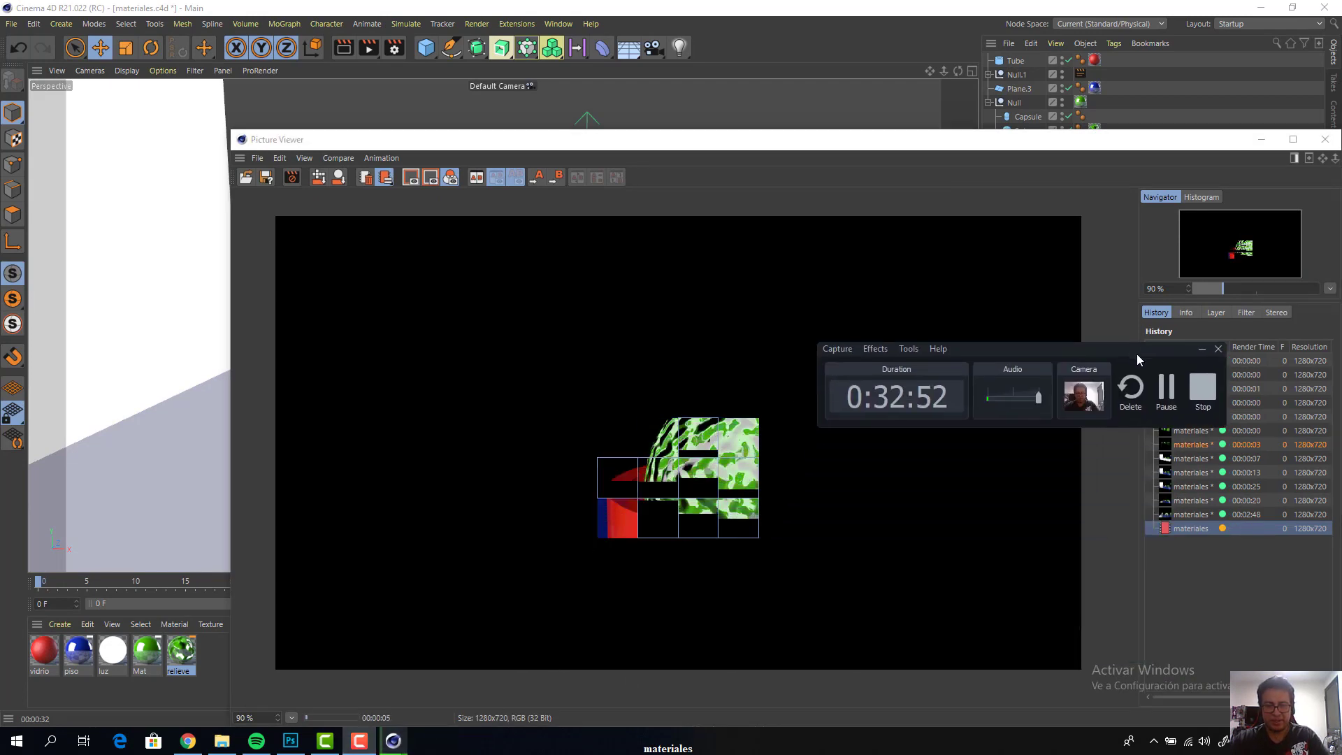
pyautogui.click(1163, 395)
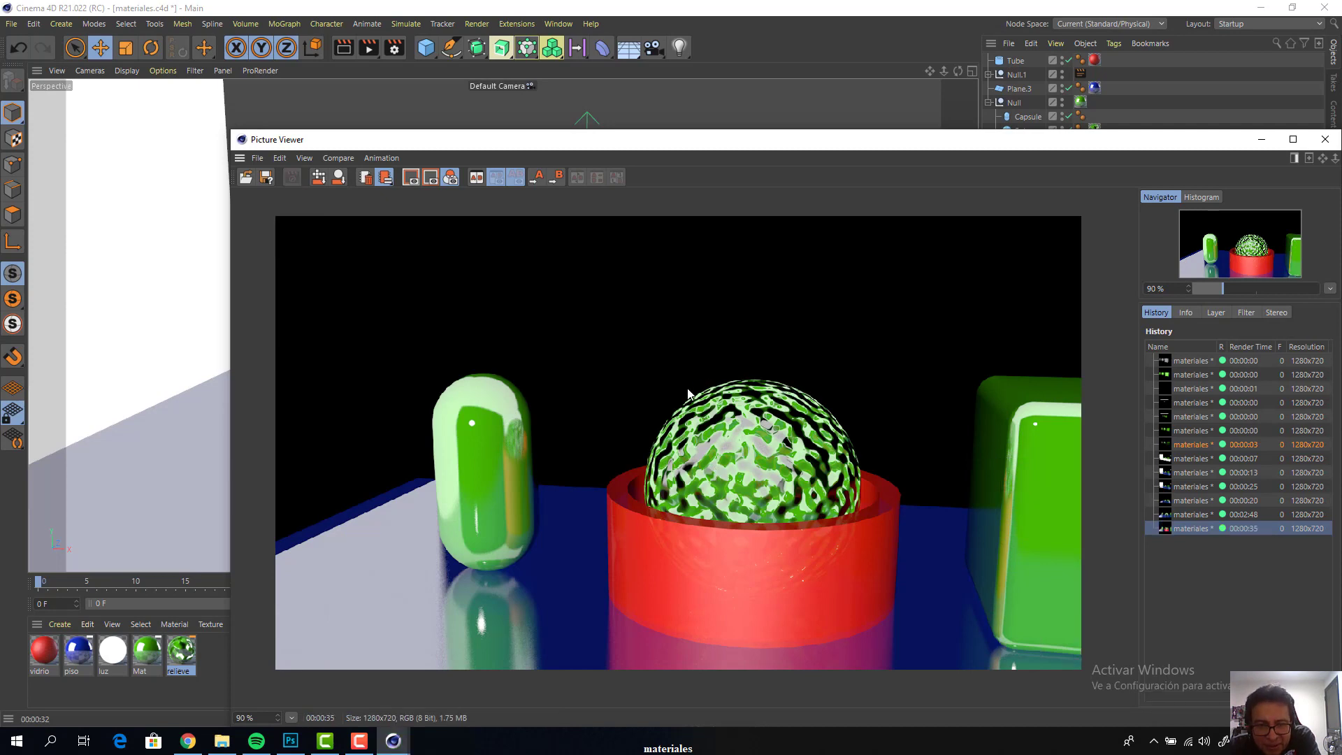
# Examine the noise relief on the rendered sphere at 150% zoom and close the Picture Viewer
pyautogui.scroll(3, 757, 388)
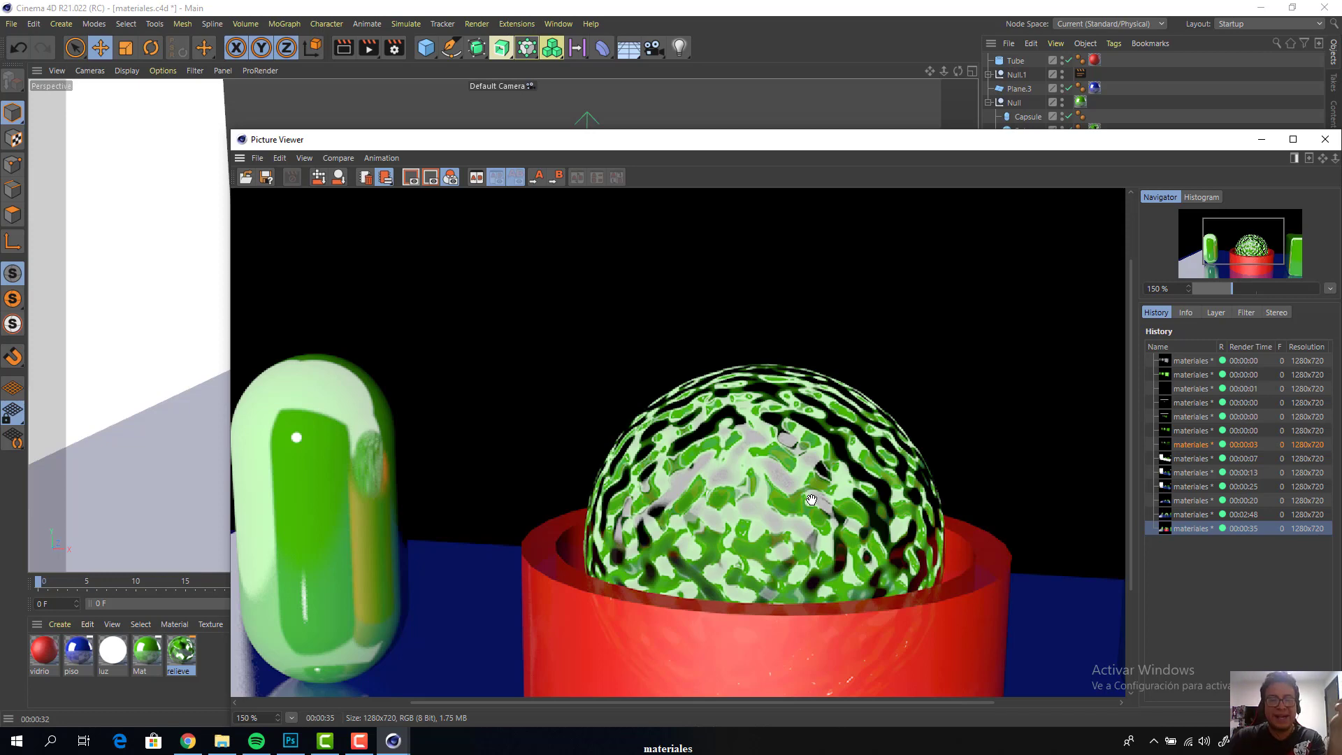
pyautogui.moveTo(809, 139); pyautogui.dragTo(620, 356)
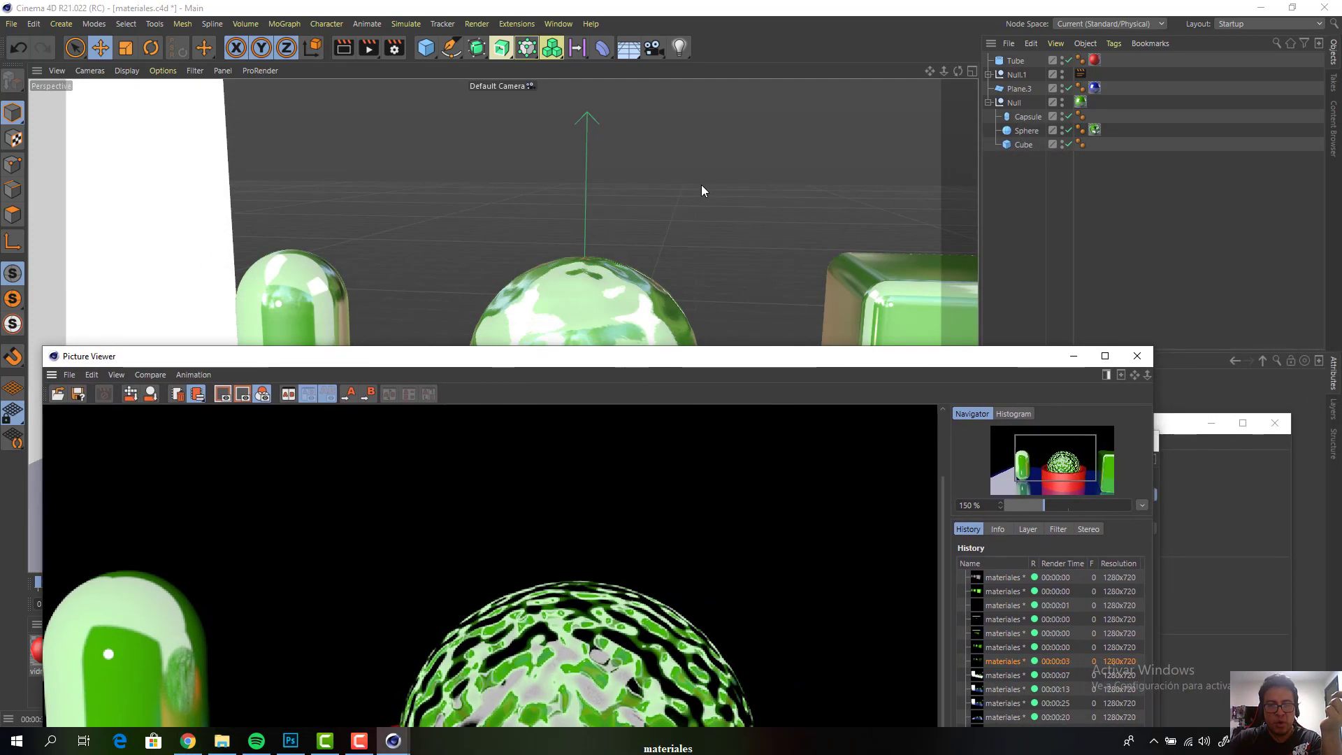
pyautogui.click(702, 185)
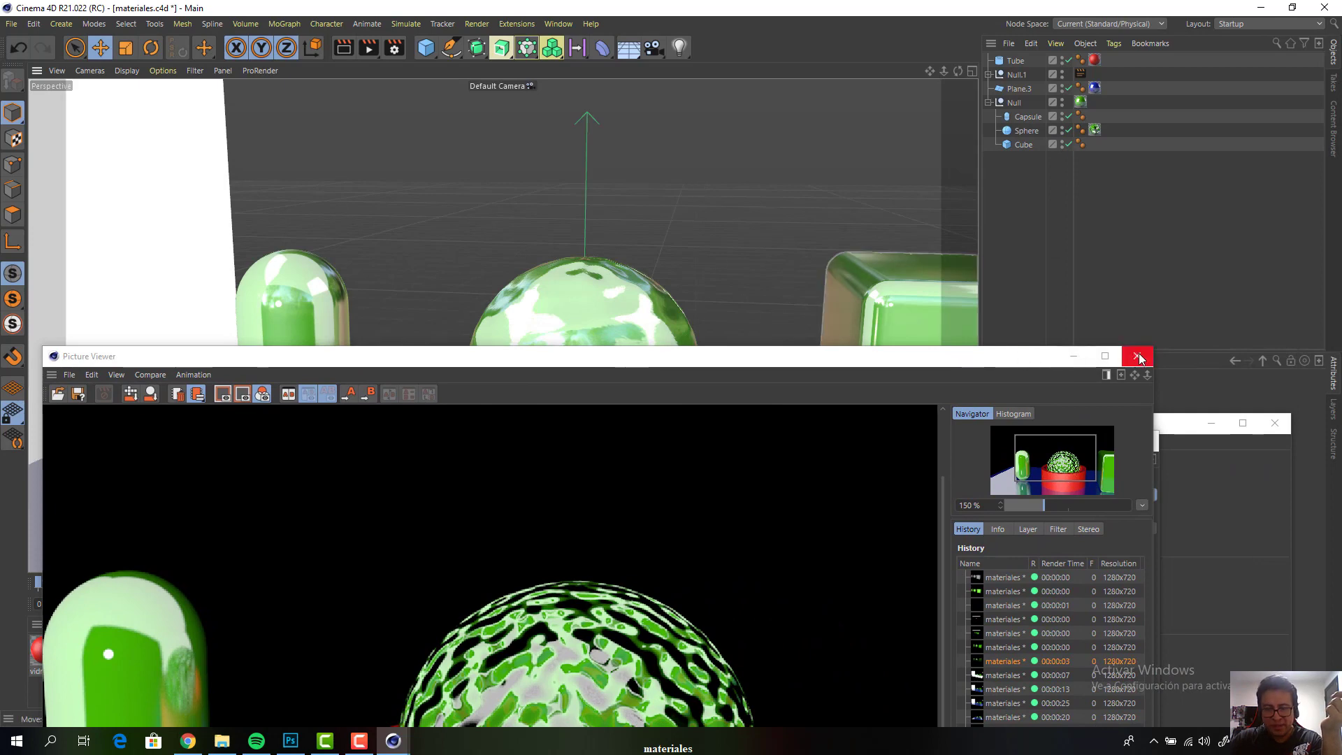
pyautogui.click(1138, 356)
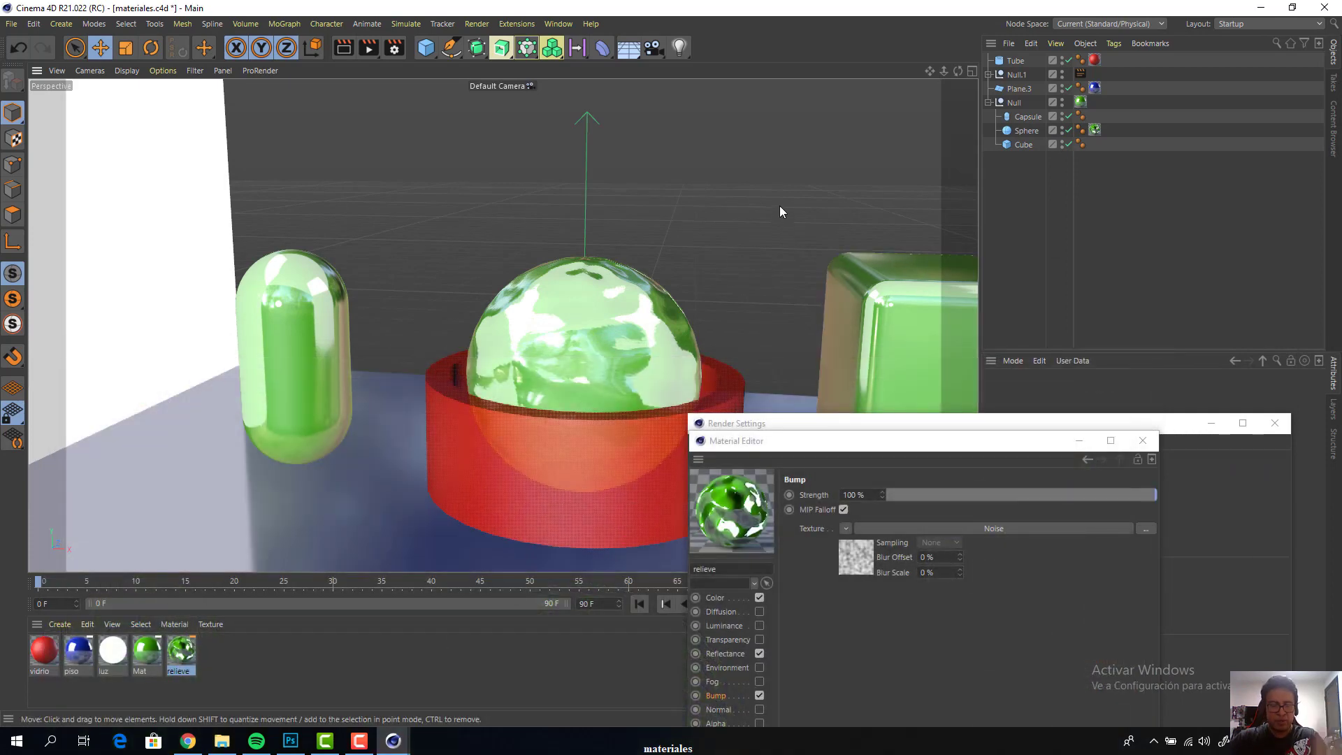
# Create a new empty project and close the leftover Material Editor and Render Settings windows
pyautogui.hotkey('ctrl', 'n')
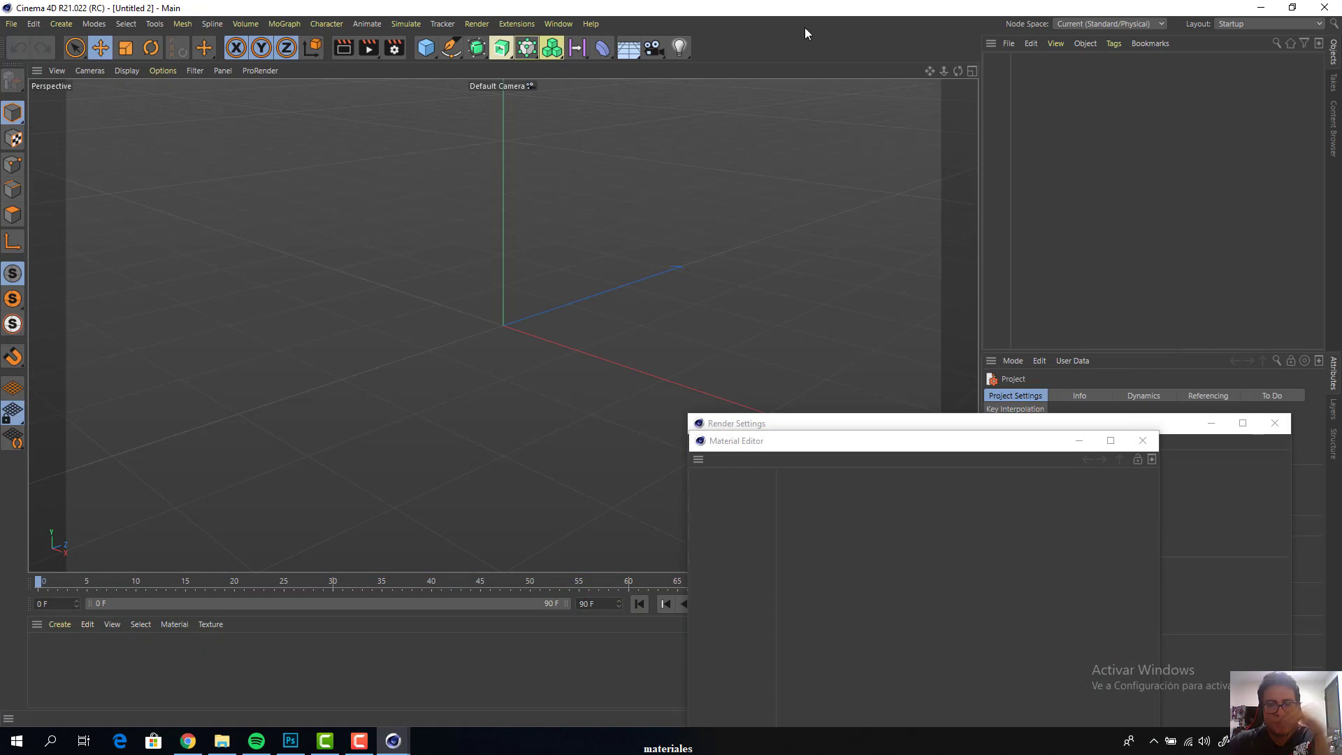
pyautogui.click(1143, 440)
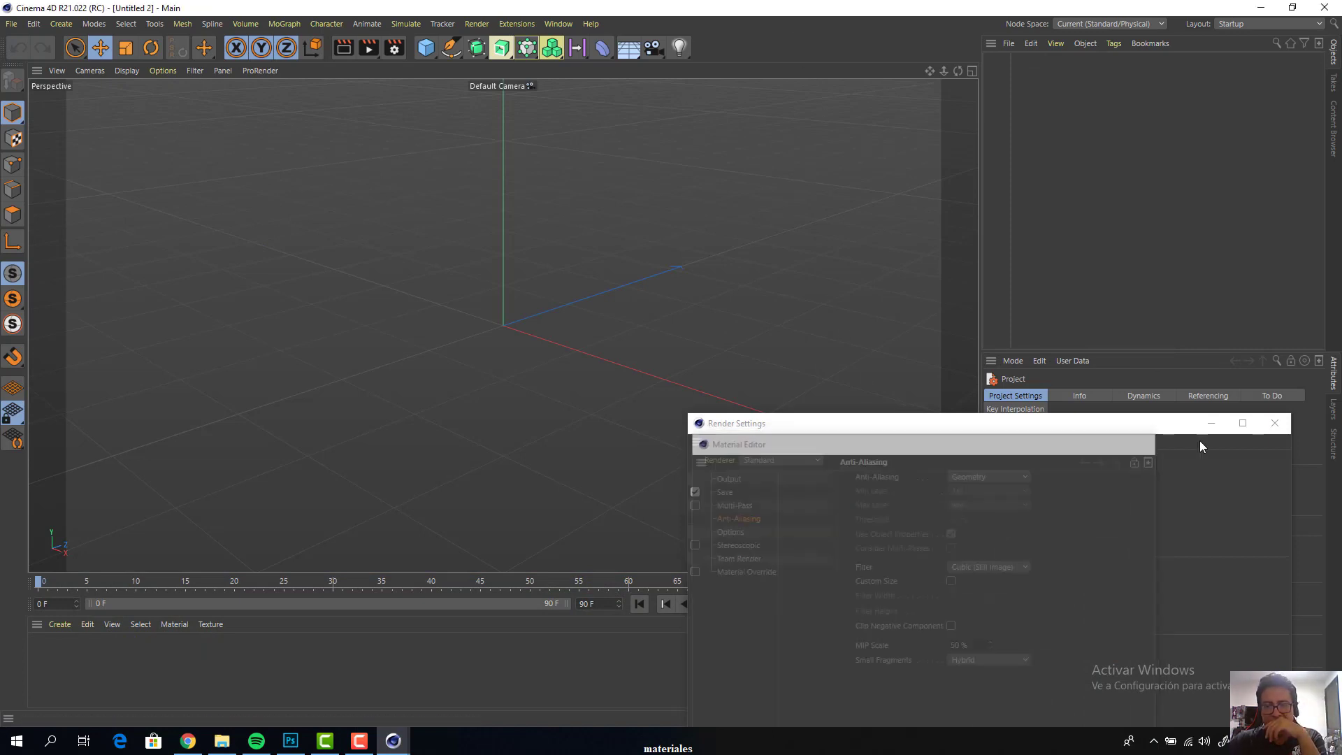
pyautogui.click(1273, 423)
# Add a sphere primitive at the origin and set its segments to 32
pyautogui.scroll(2, 548, 268)
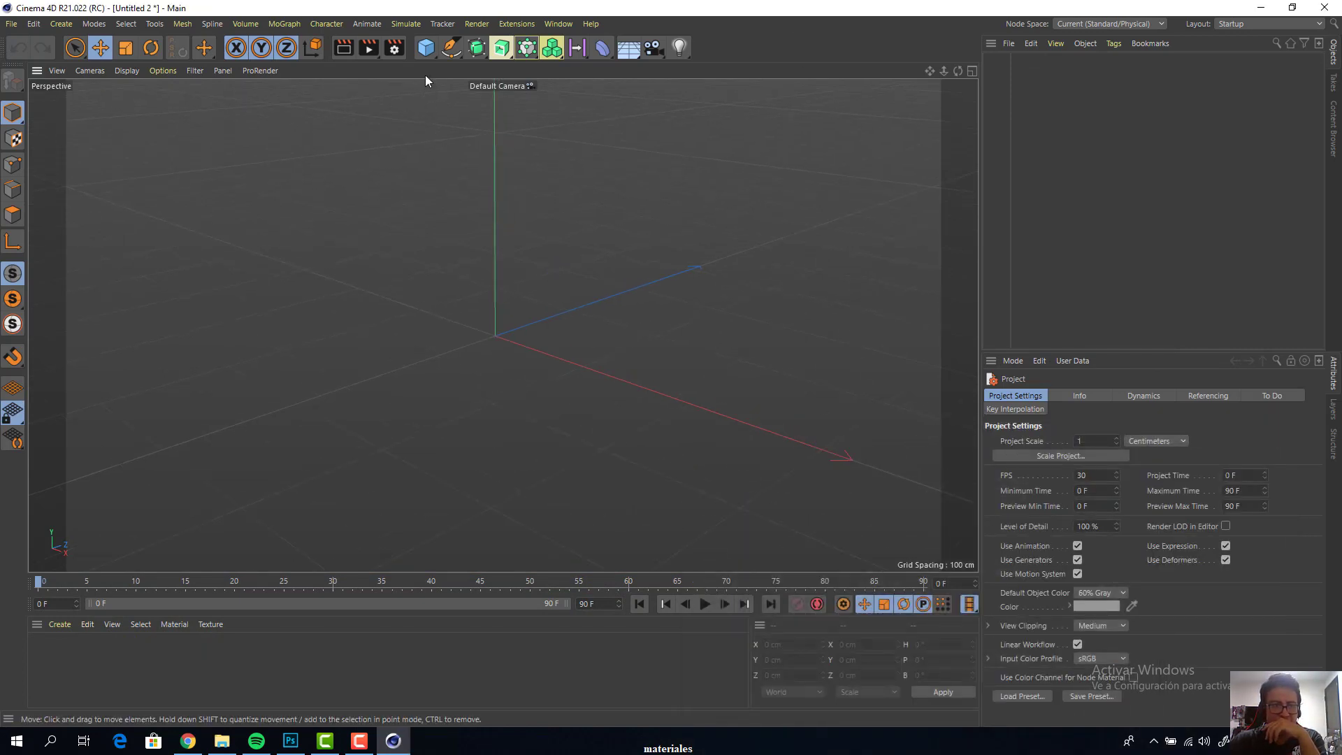
pyautogui.moveTo(426, 48); pyautogui.dragTo(714, 93)
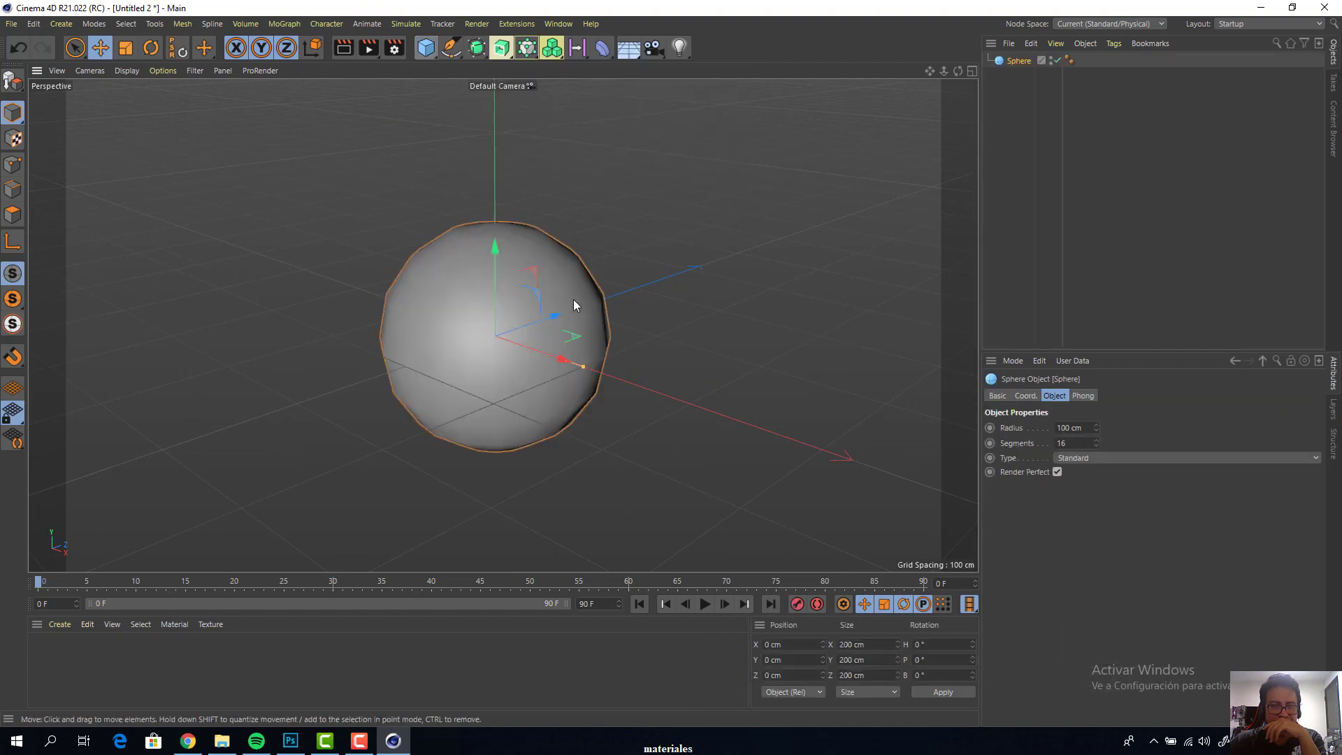
pyautogui.scroll(2, 573, 305)
pyautogui.doubleClick(1069, 443)
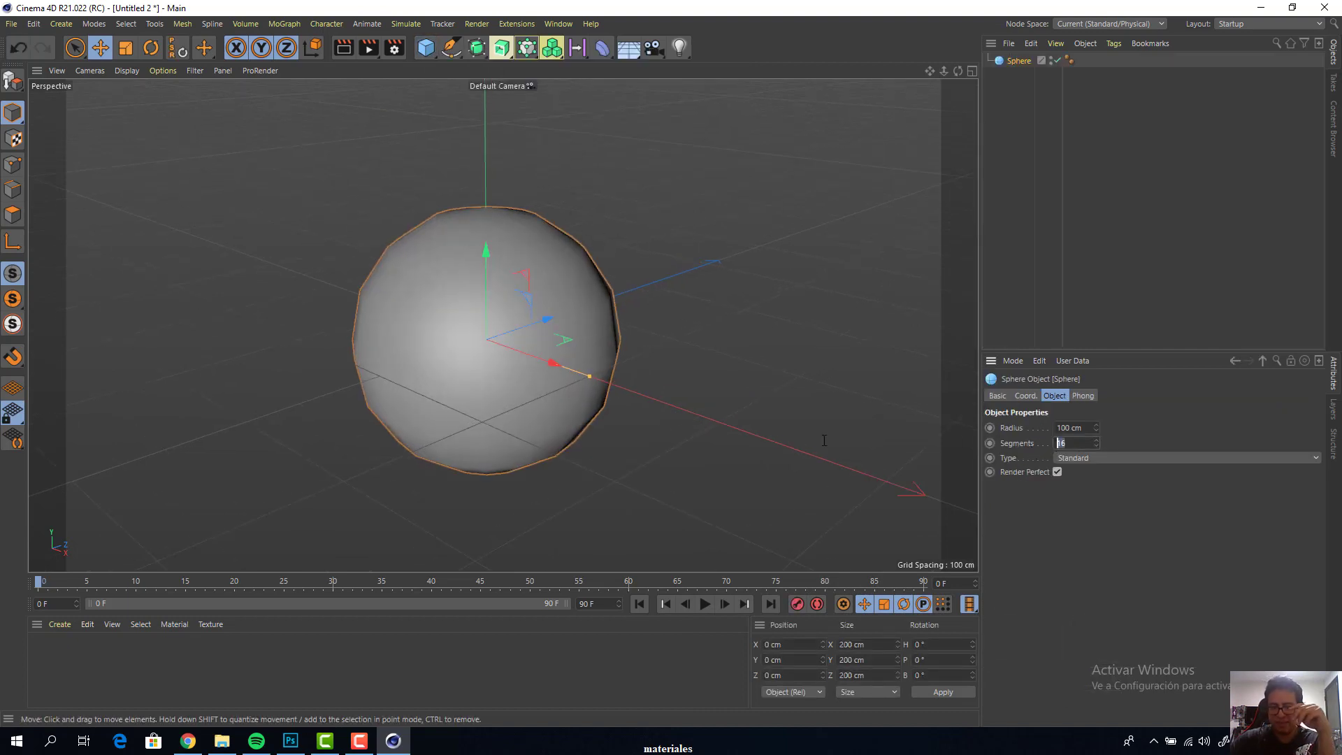
pyautogui.write('32')
pyautogui.press('Return')
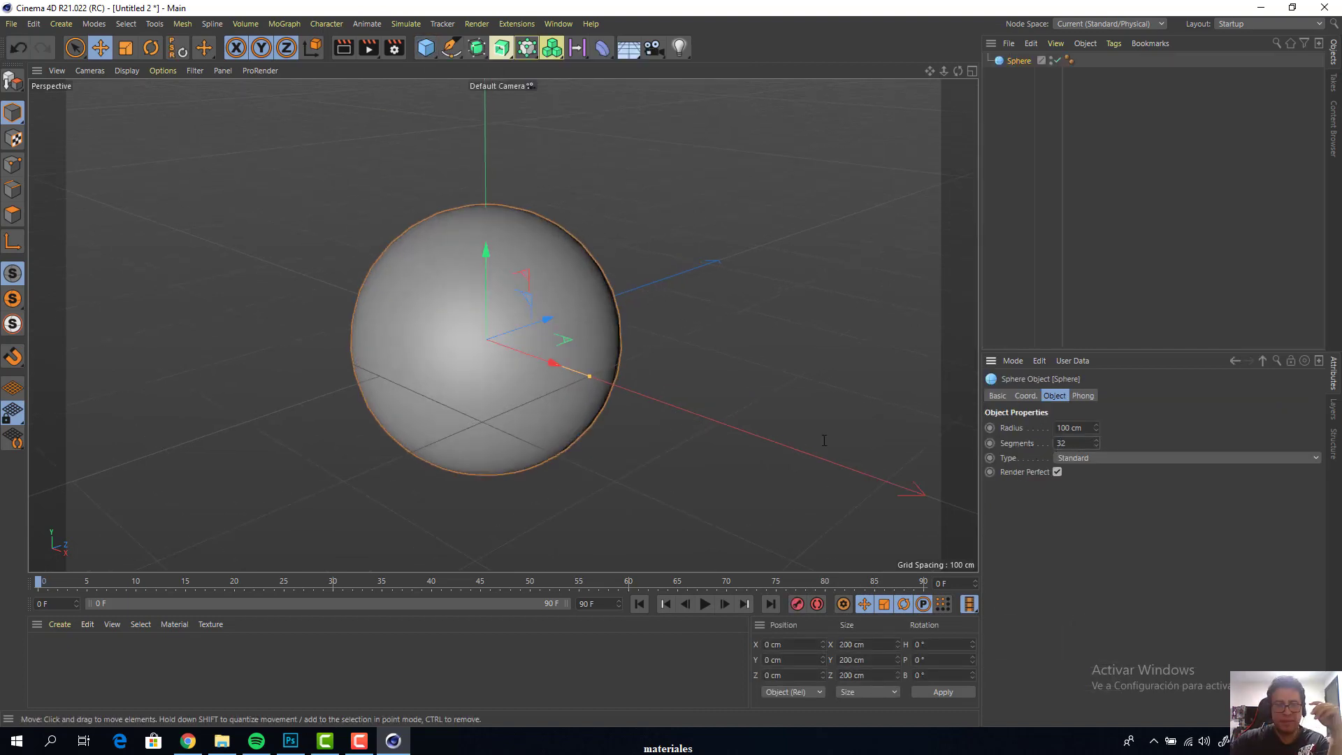
# Create a new material and apply it to the sphere
pyautogui.doubleClick(35, 652)
pyautogui.moveTo(43, 653); pyautogui.dragTo(550, 282)
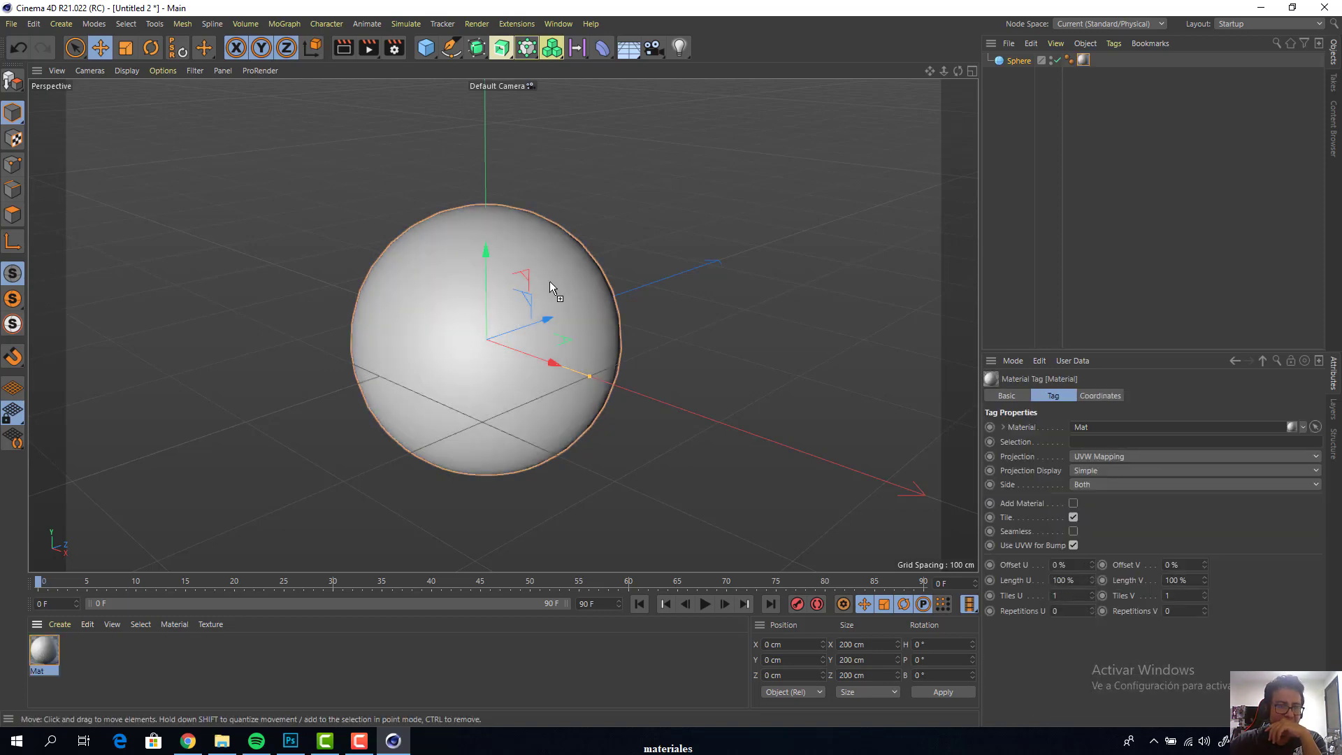
# Set the colour of the sphere's material to pure red, RGB 255, 0, 0
pyautogui.doubleClick(46, 650)
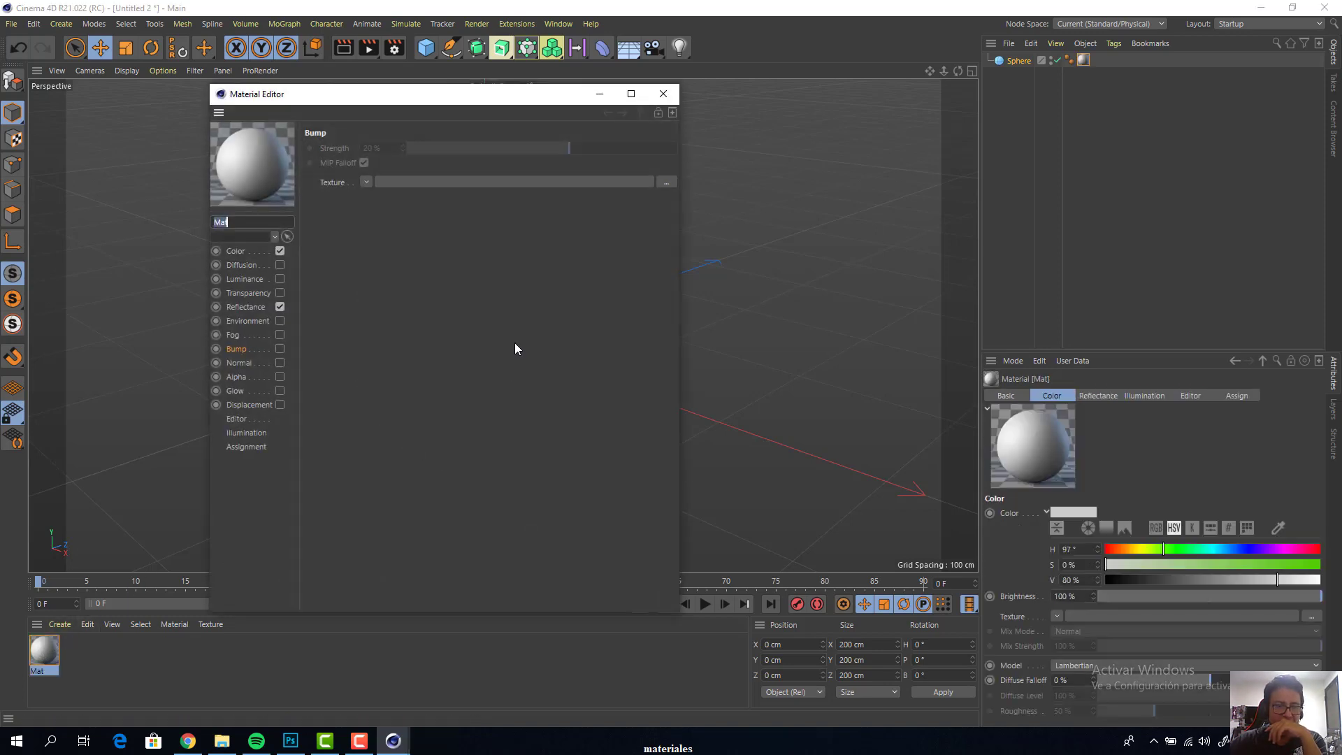
pyautogui.moveTo(470, 104); pyautogui.dragTo(1084, 65)
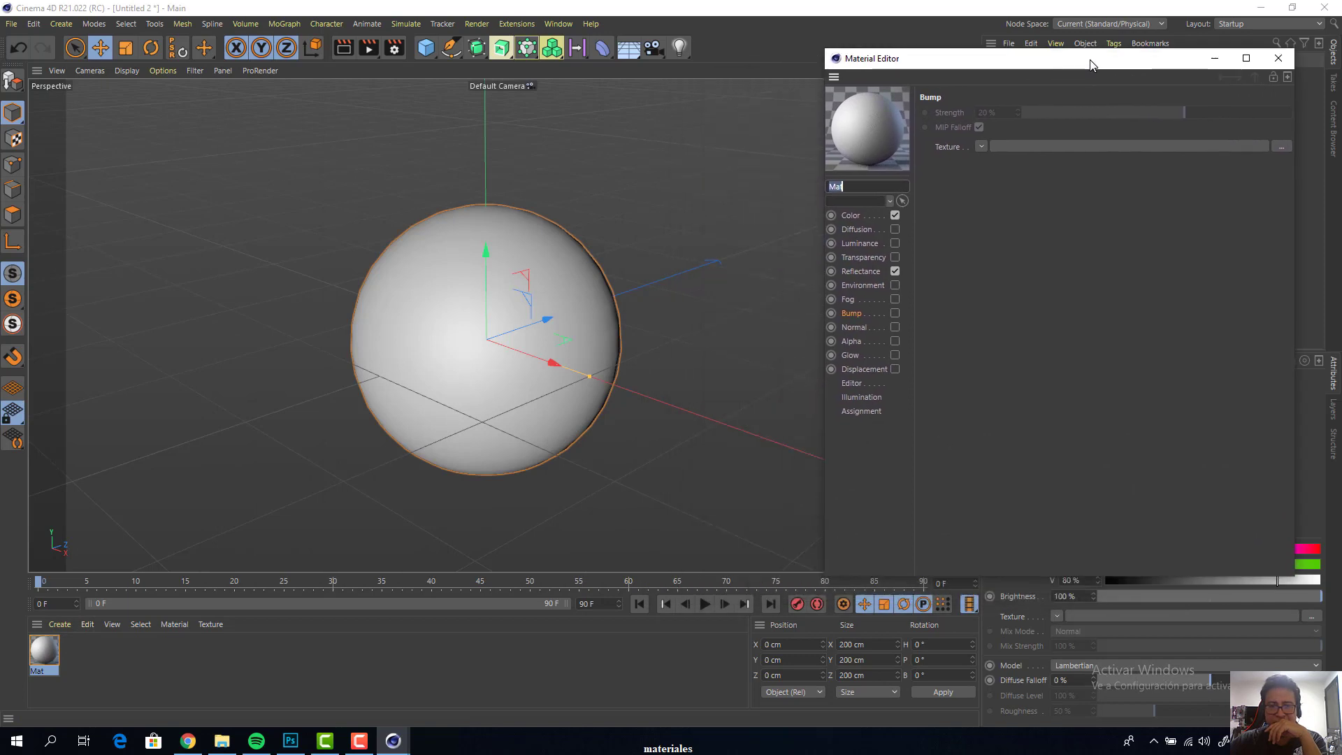
pyautogui.click(853, 218)
pyautogui.click(1126, 145)
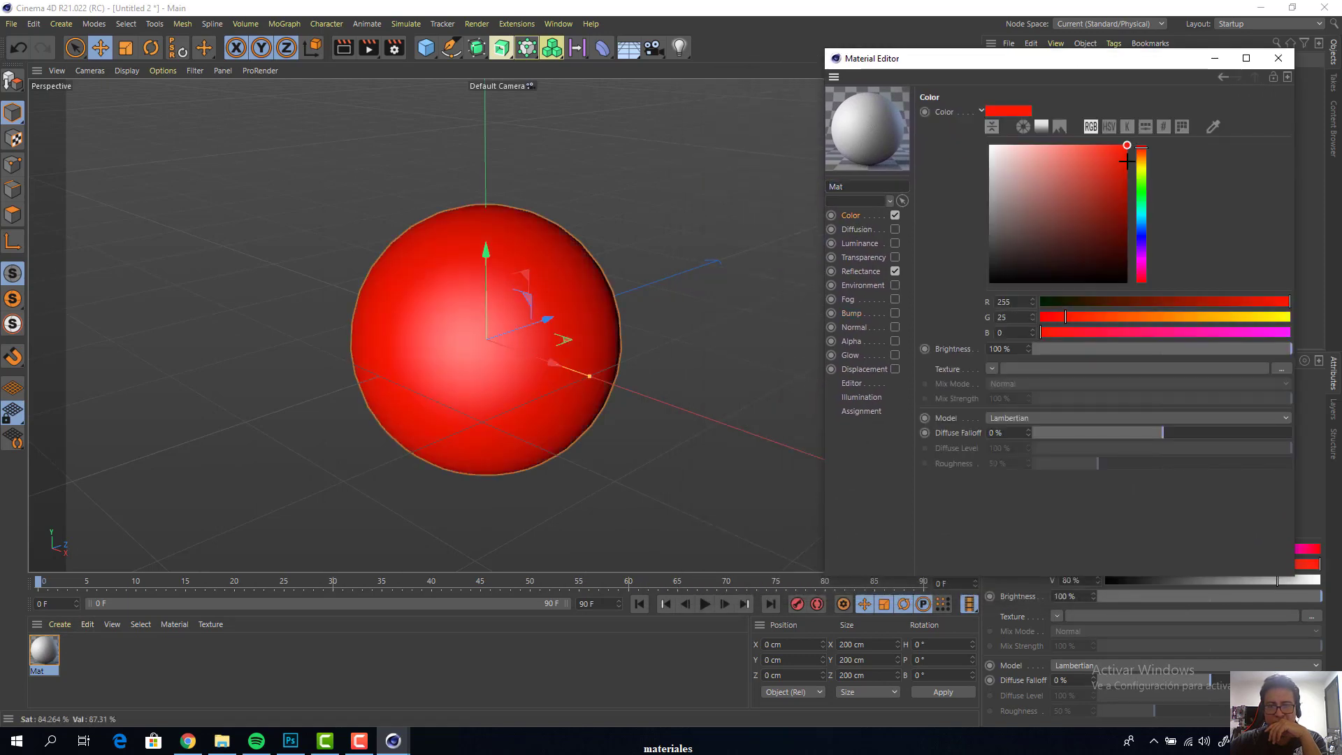
pyautogui.moveTo(1141, 191); pyautogui.dragTo(1142, 132)
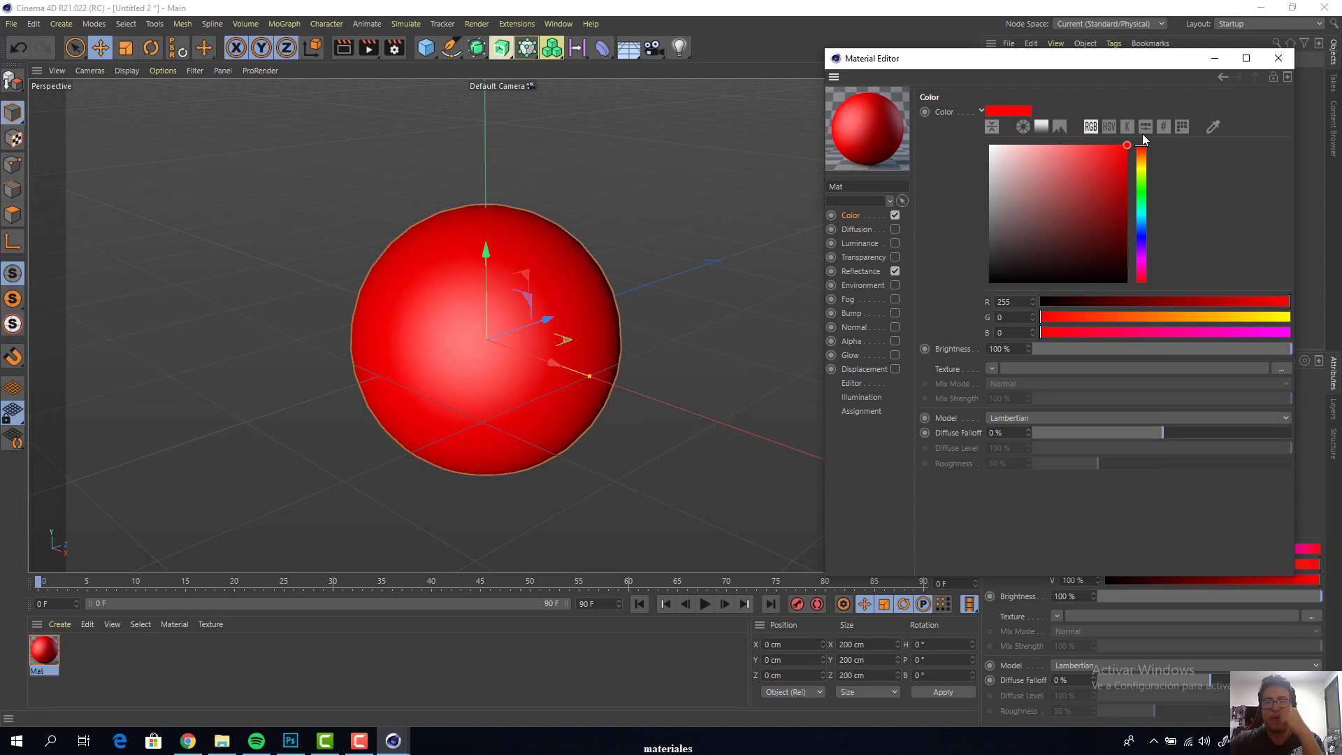
pyautogui.moveTo(1060, 63); pyautogui.dragTo(1088, 53)
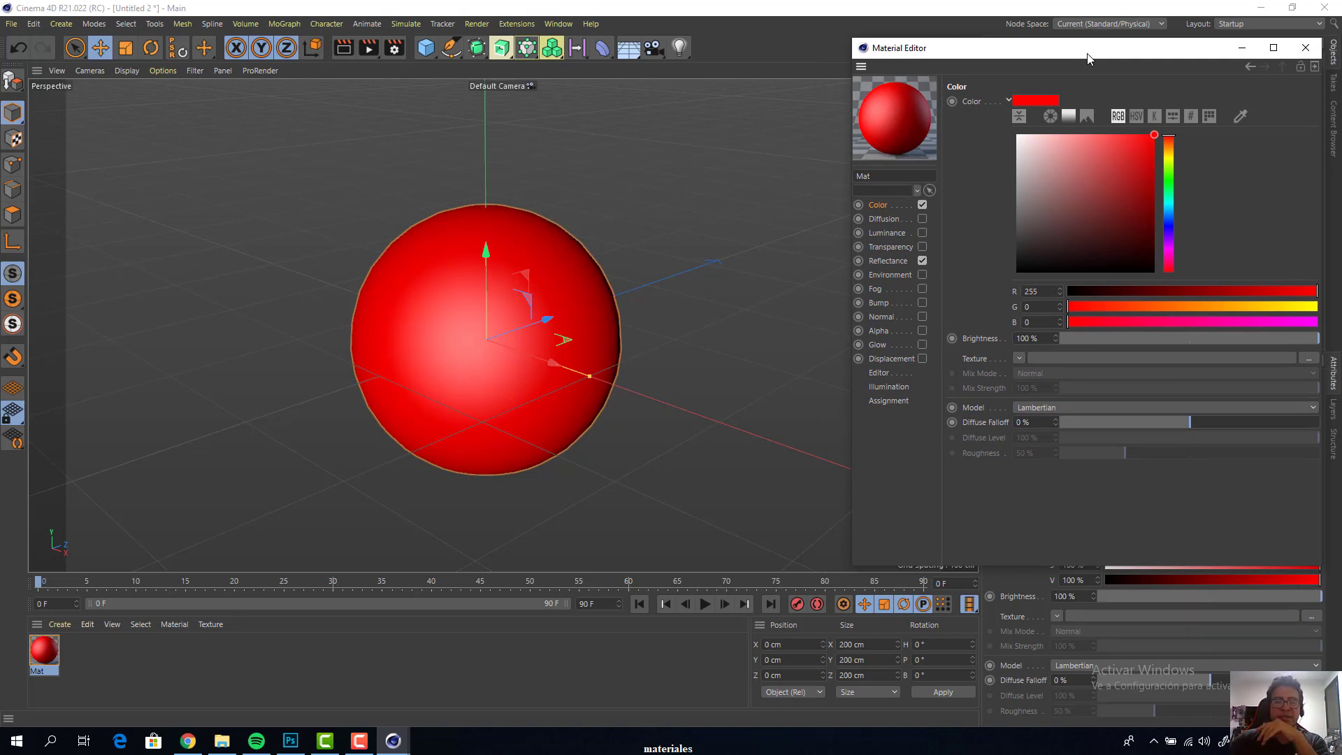
# Enable the Displacement channel of the red material and load a Noise shader as its texture
pyautogui.click(898, 360)
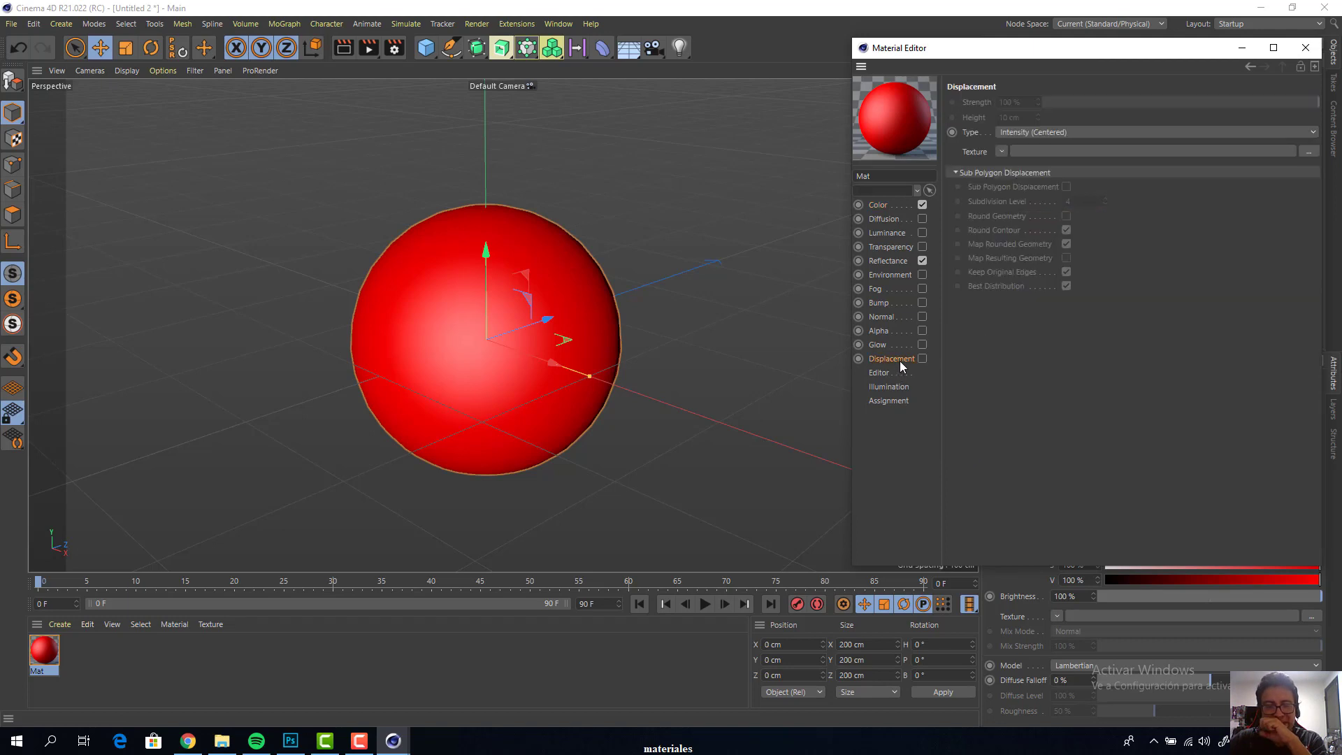
pyautogui.click(922, 359)
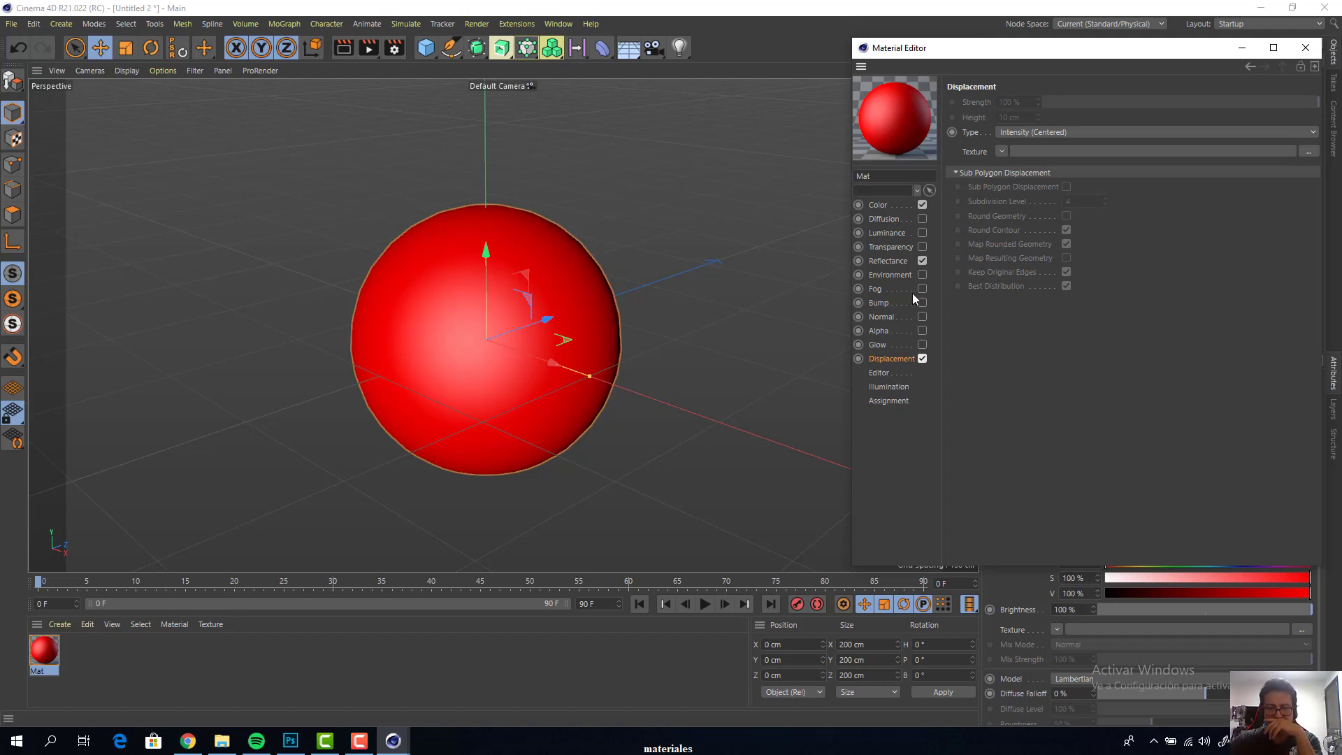
pyautogui.click(1002, 152)
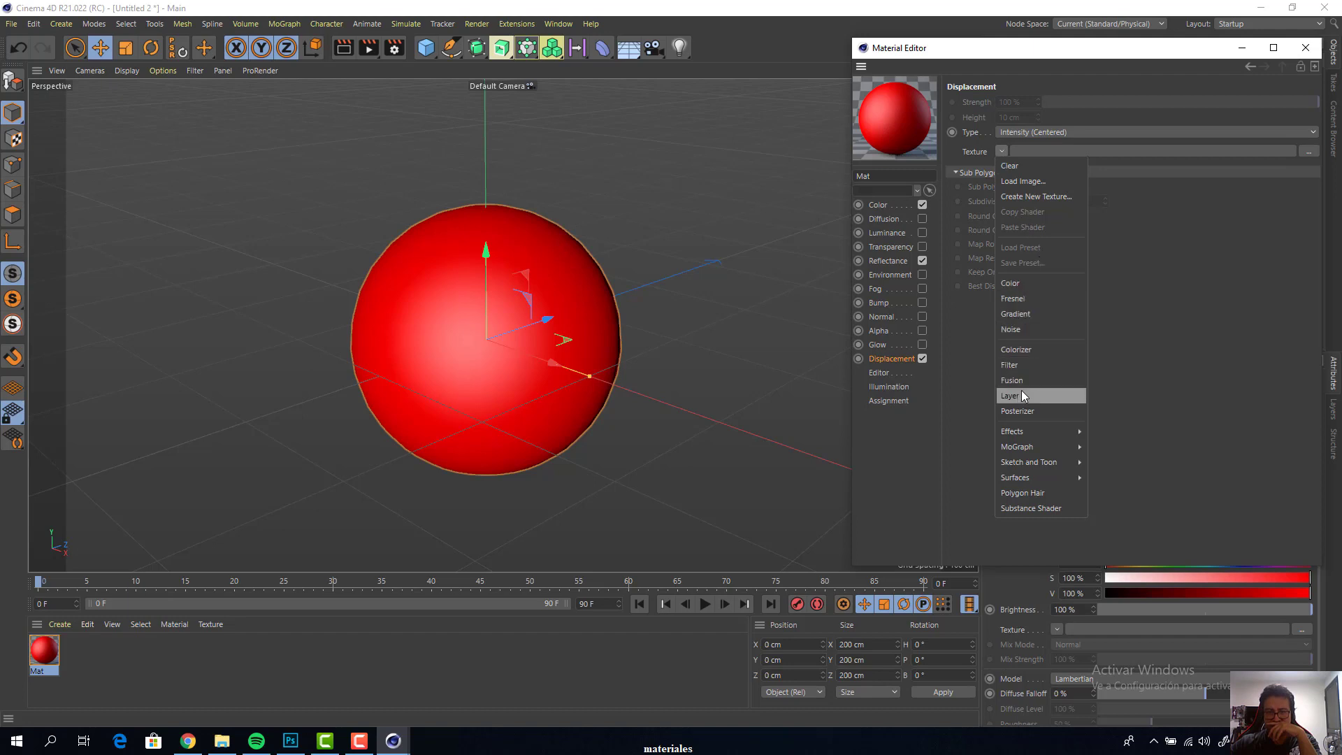
pyautogui.click(1026, 330)
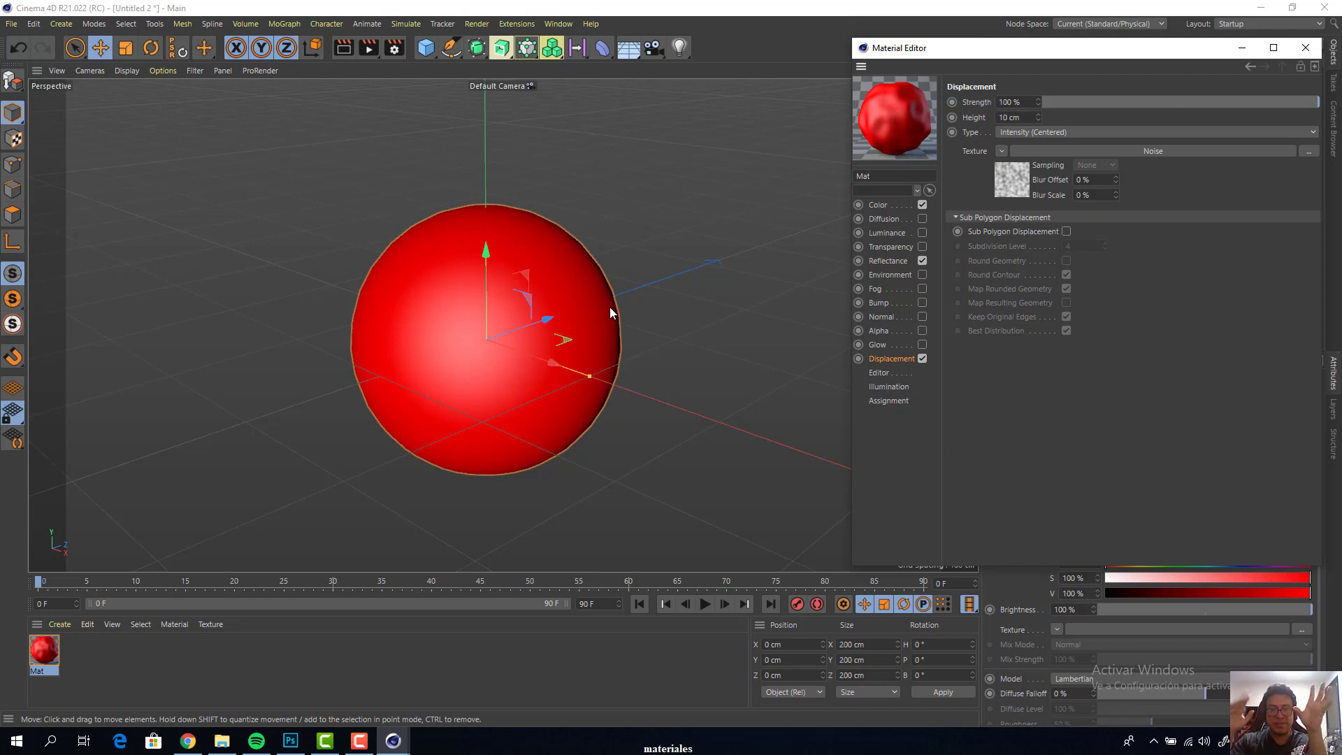
# Render the viewport to check the displacement on the red sphere, and return to the normal view
pyautogui.moveTo(1175, 50); pyautogui.dragTo(1231, 235)
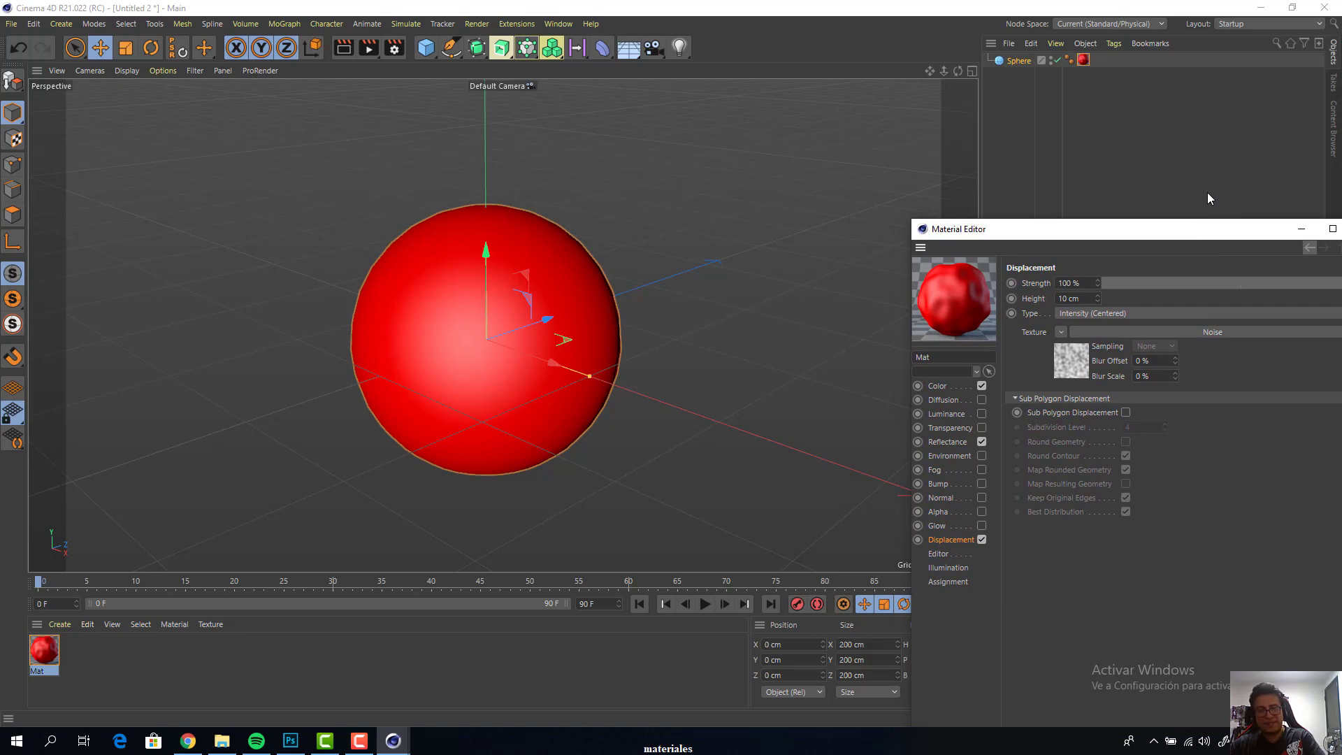
pyautogui.hotkey('ctrl', 'r')
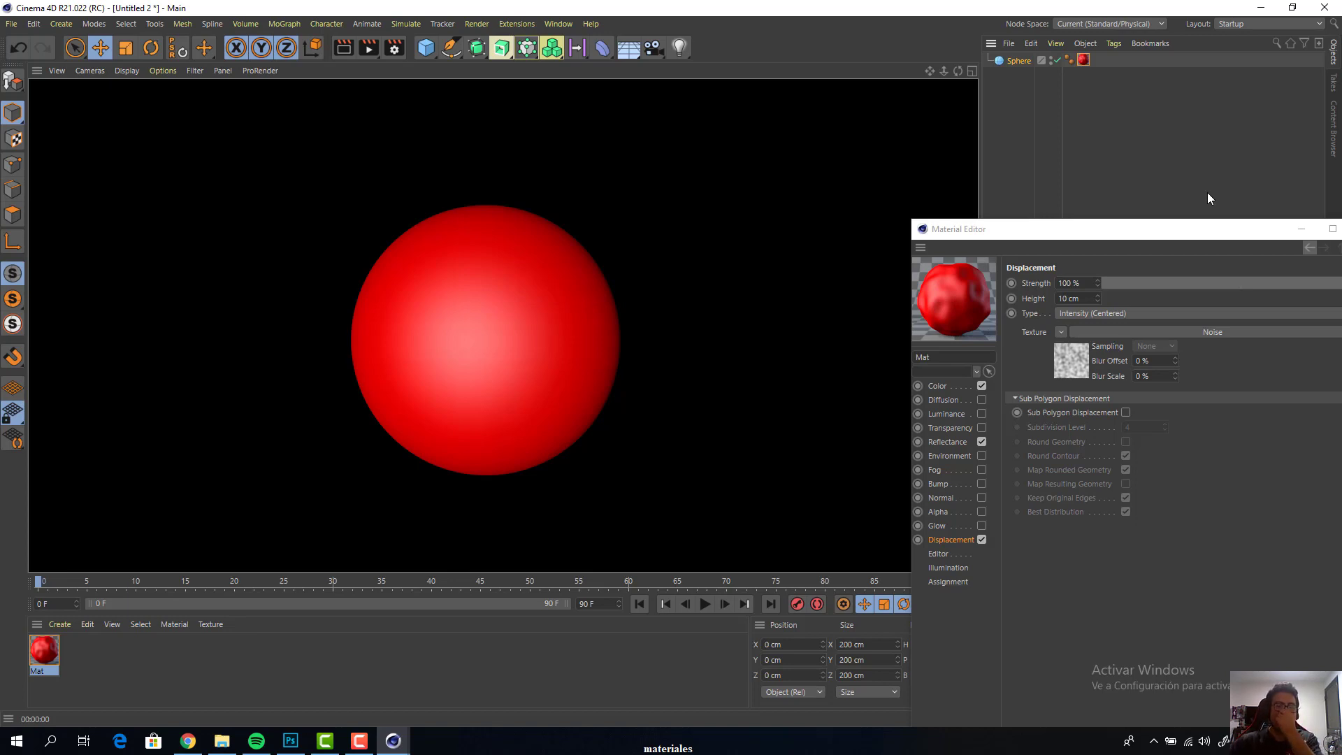
pyautogui.moveTo(1198, 229); pyautogui.dragTo(1224, 172)
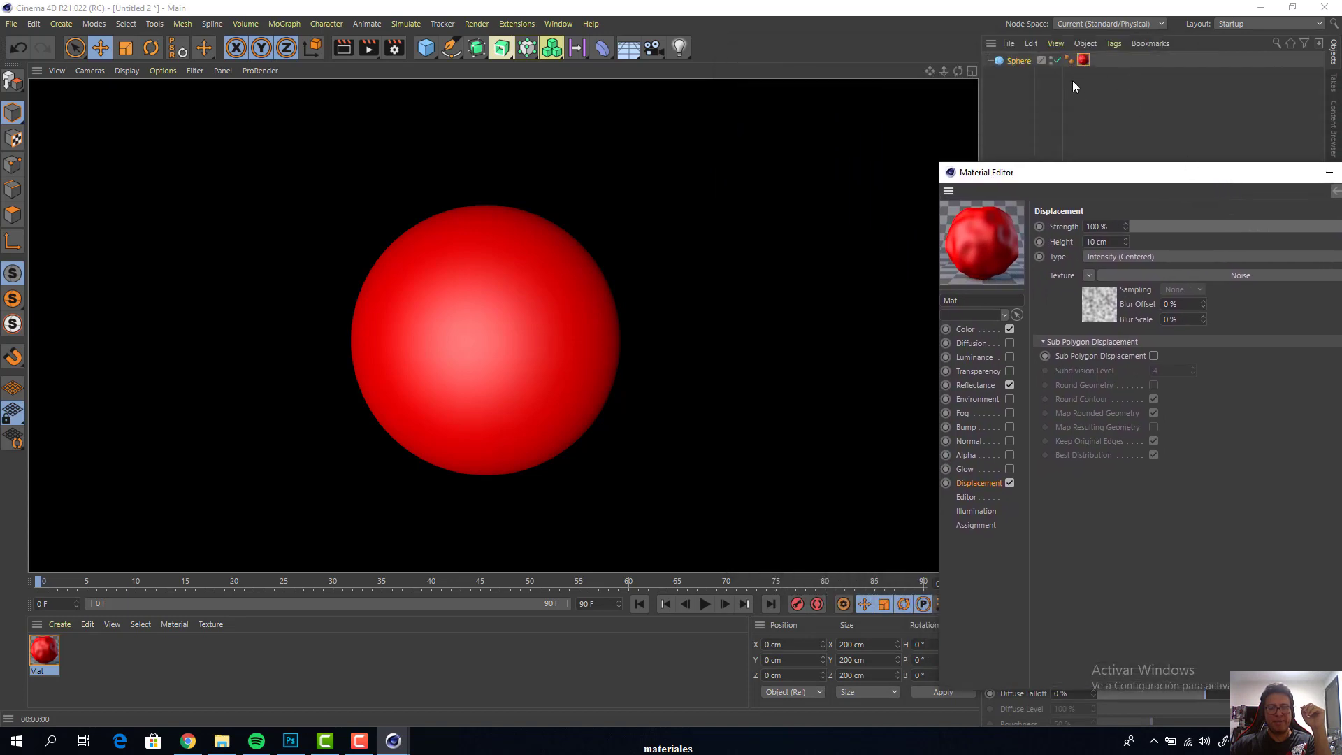
pyautogui.click(1034, 65)
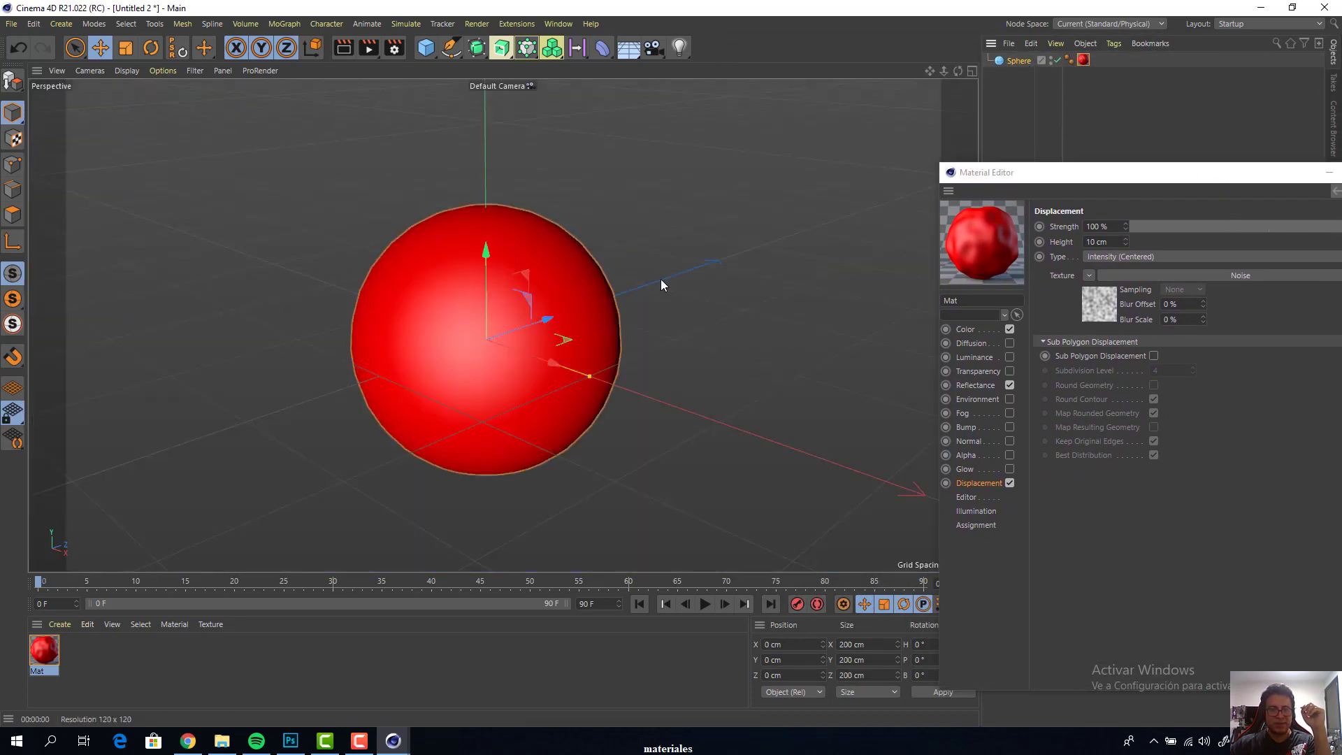
pyautogui.scroll(2, 487, 278)
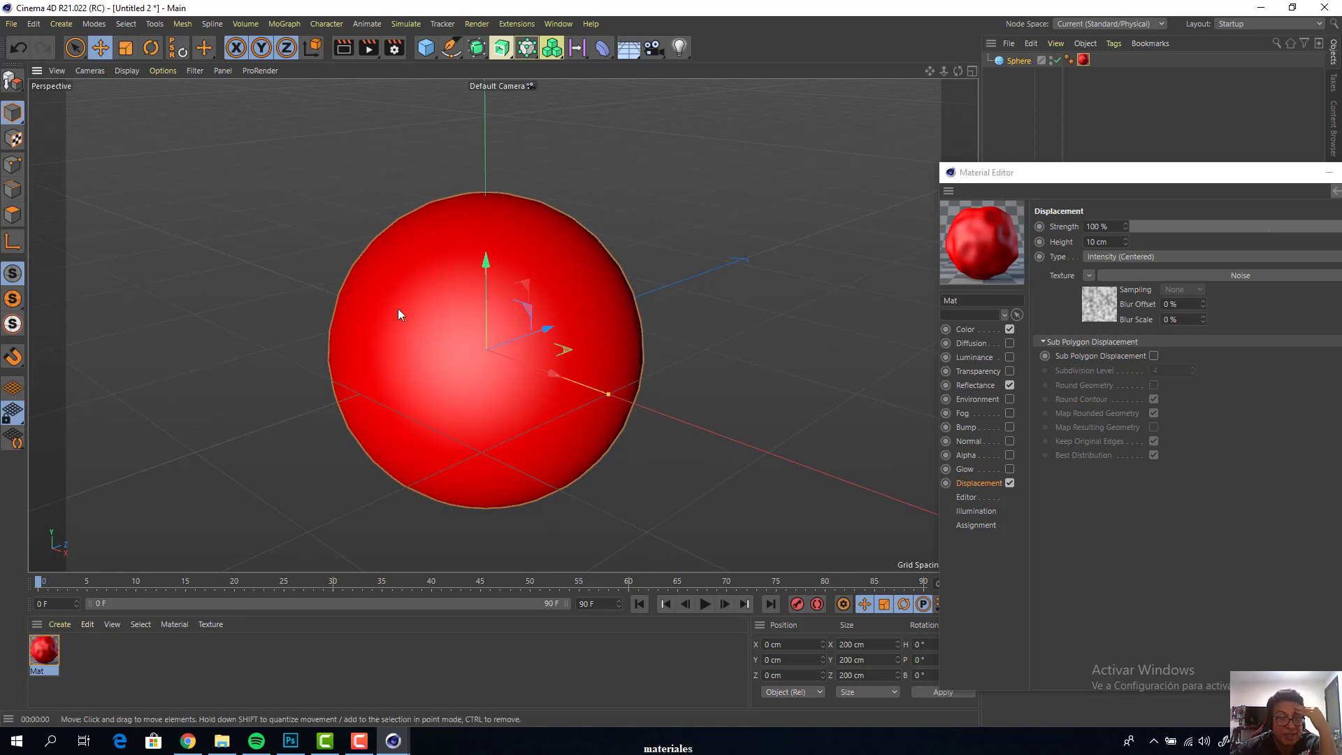
# Show the viewport with Gouraud Shading (Lines) and convert the sphere into an editable polygon object
pyautogui.click(138, 72)
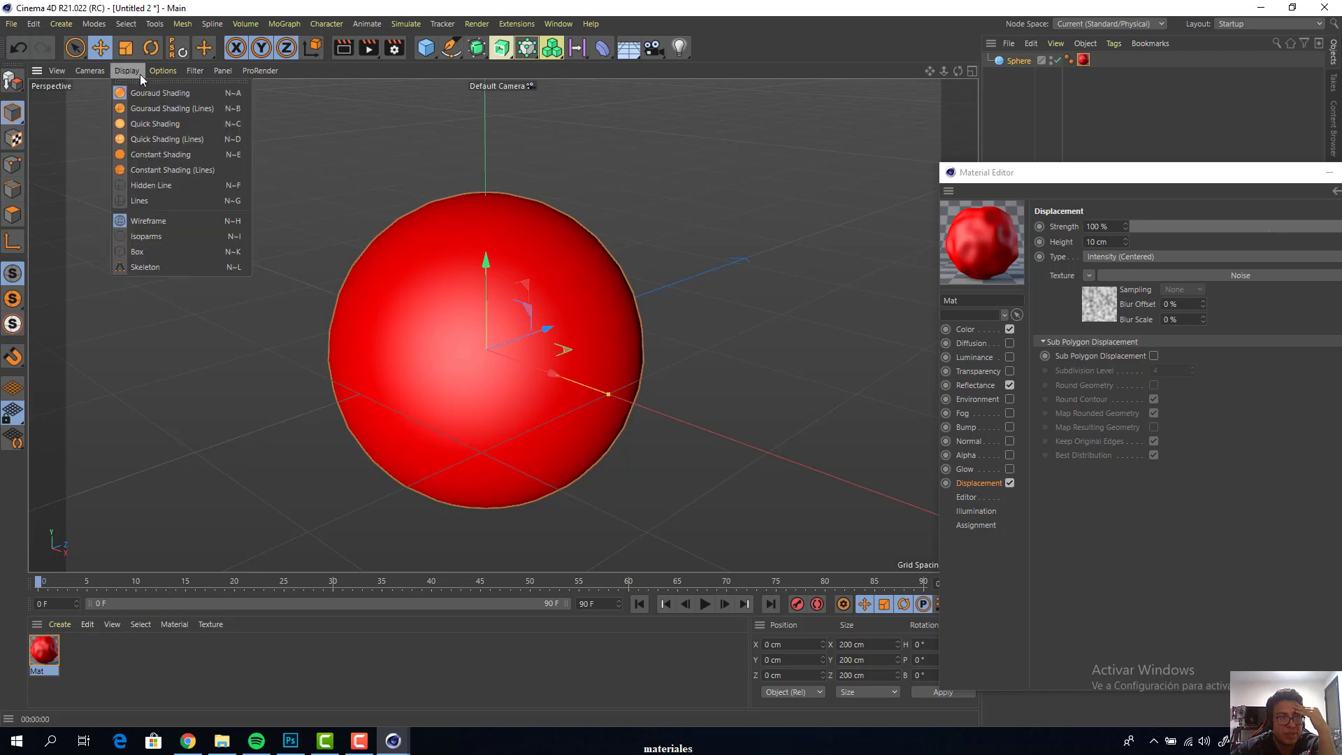
pyautogui.click(155, 110)
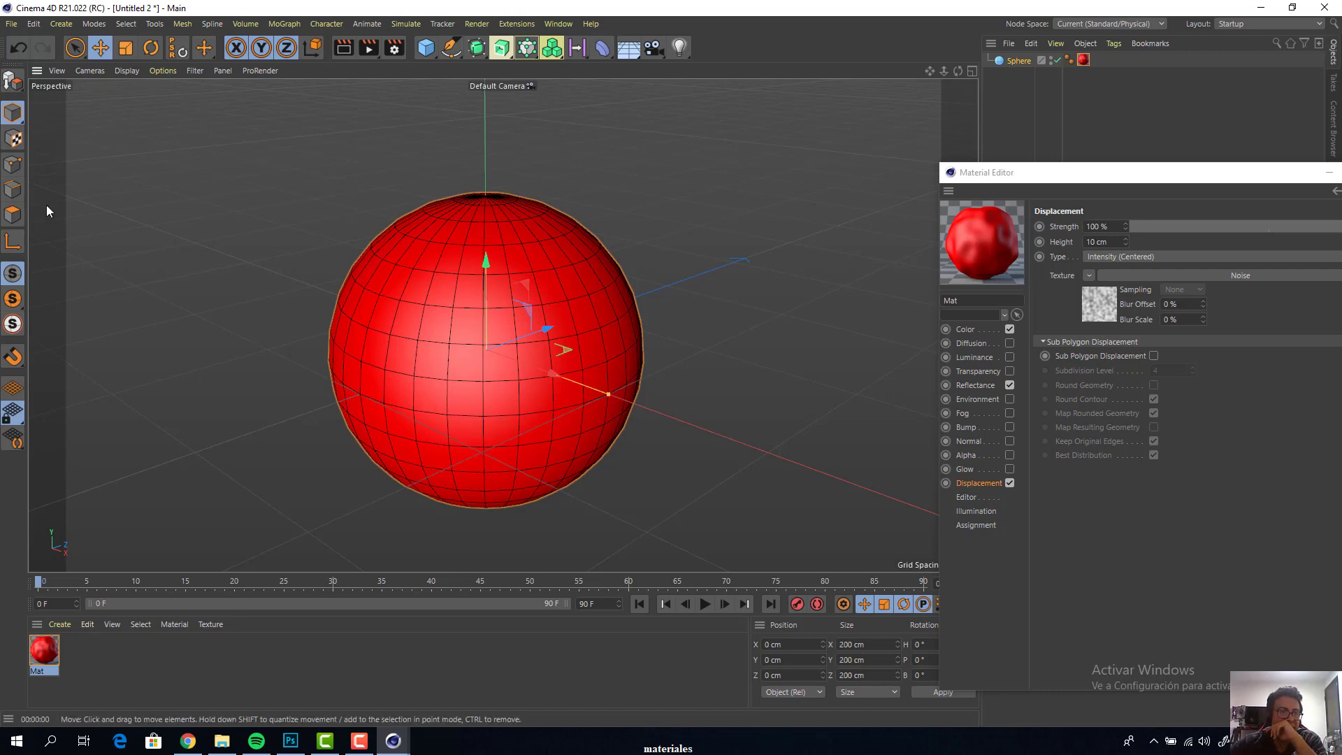
pyautogui.click(13, 165)
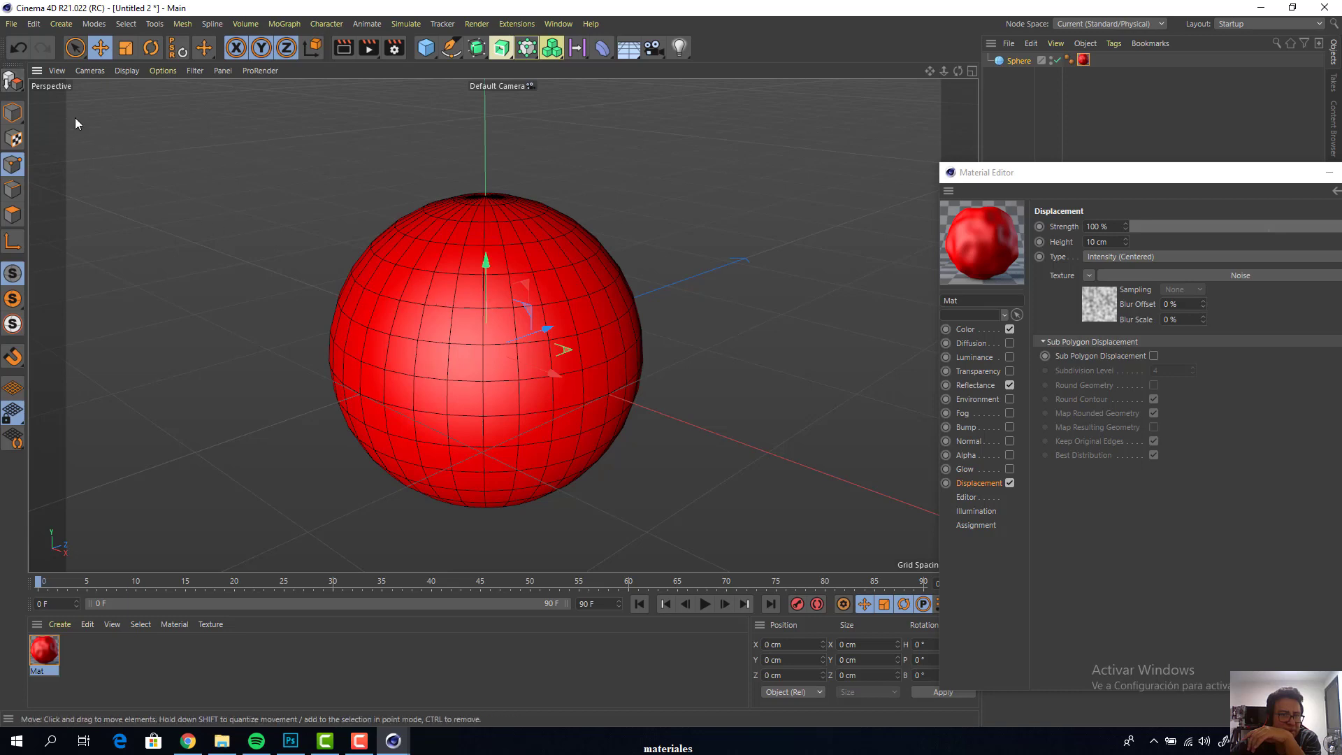
pyautogui.click(10, 84)
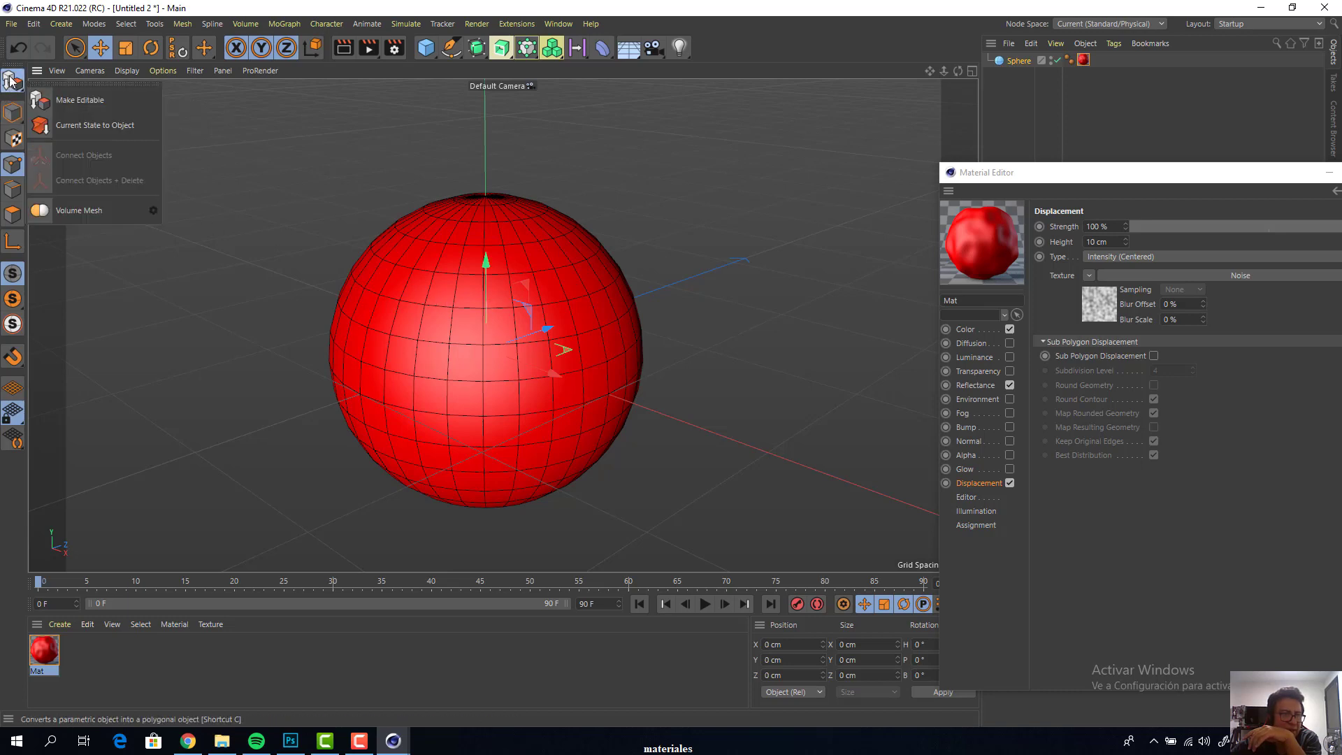
pyautogui.click(11, 81)
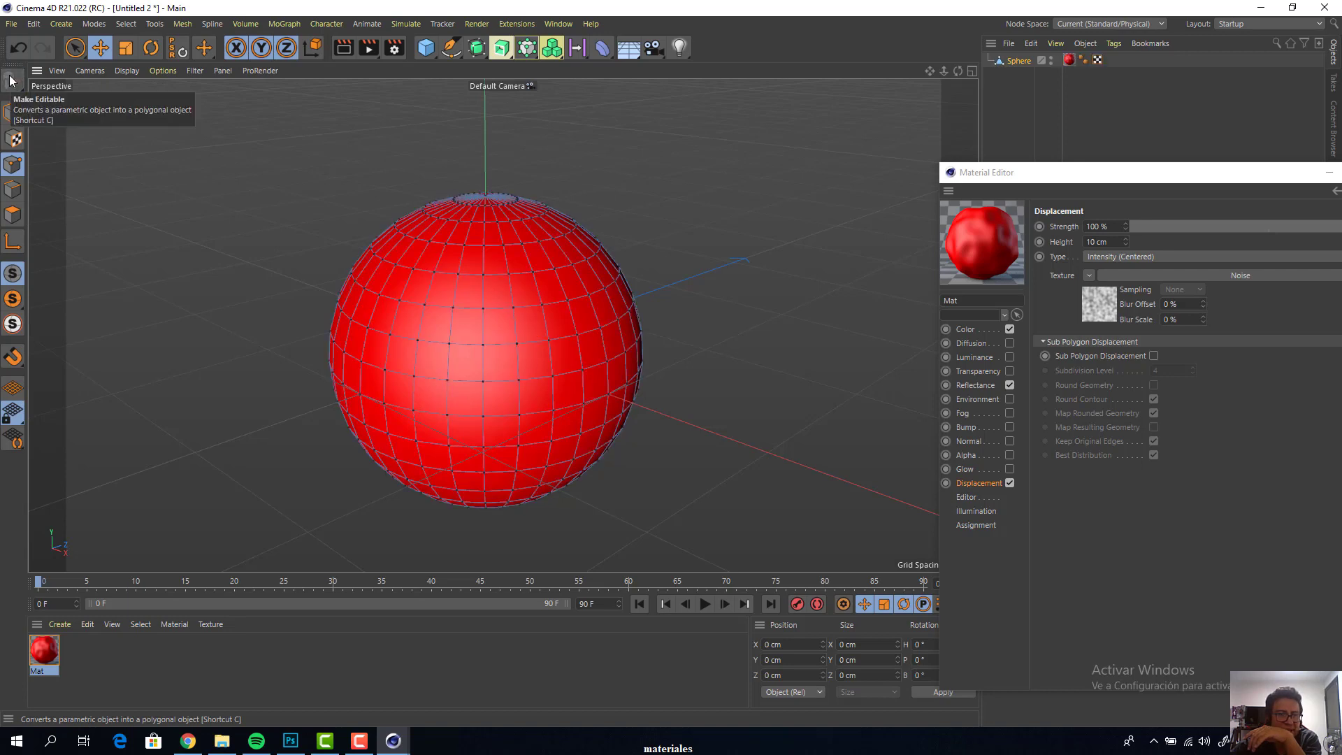
# View the sphere's mesh in Edges and Points modes, and return to Model mode
pyautogui.click(15, 194)
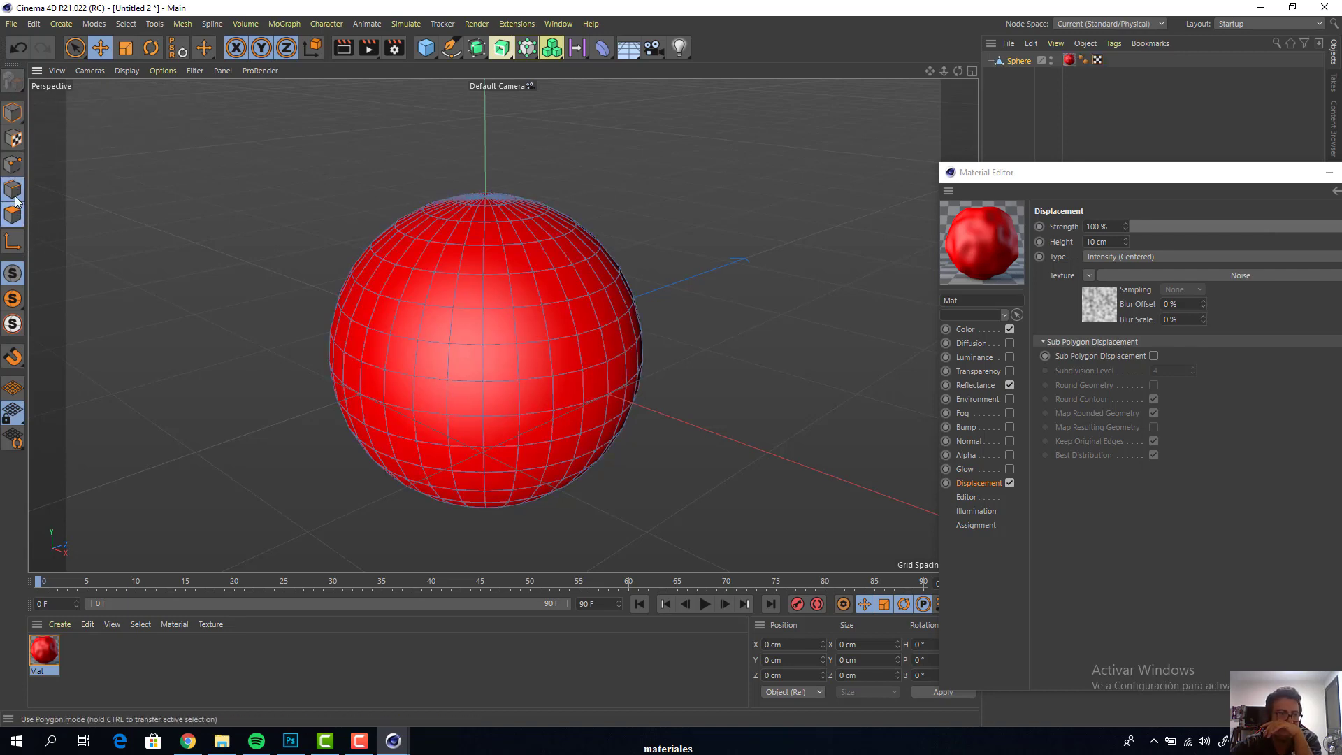
pyautogui.click(14, 167)
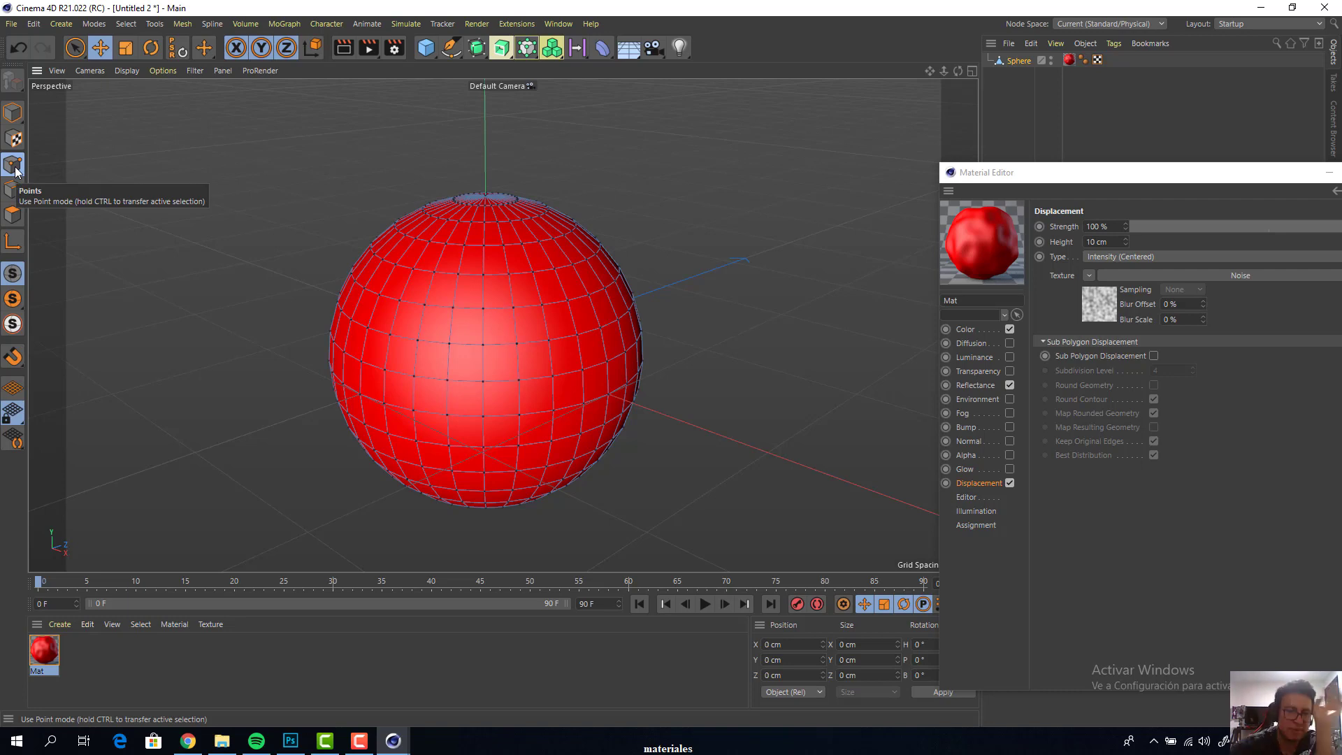
pyautogui.click(12, 112)
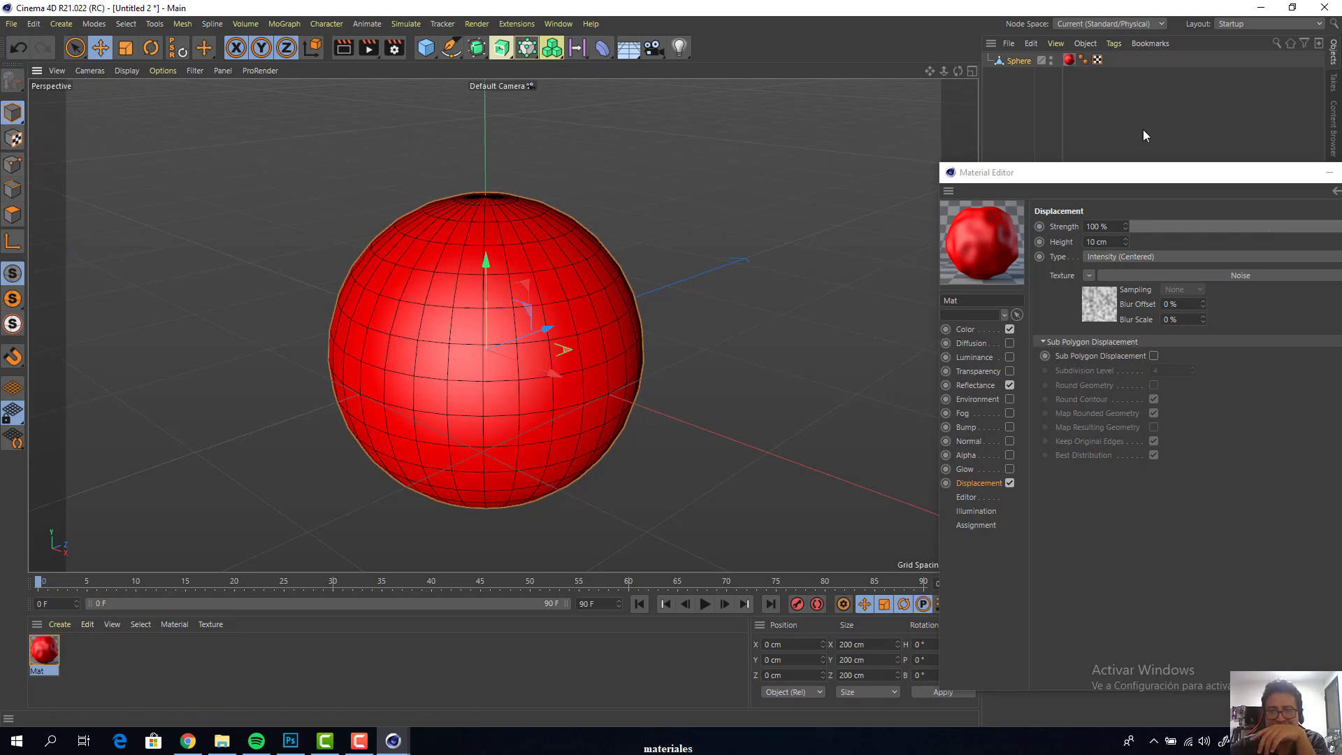
# Enable Sub Polygon Displacement for the red material, rendering the viewport before and after to compare the relief
pyautogui.hotkey('ctrl', 'r')
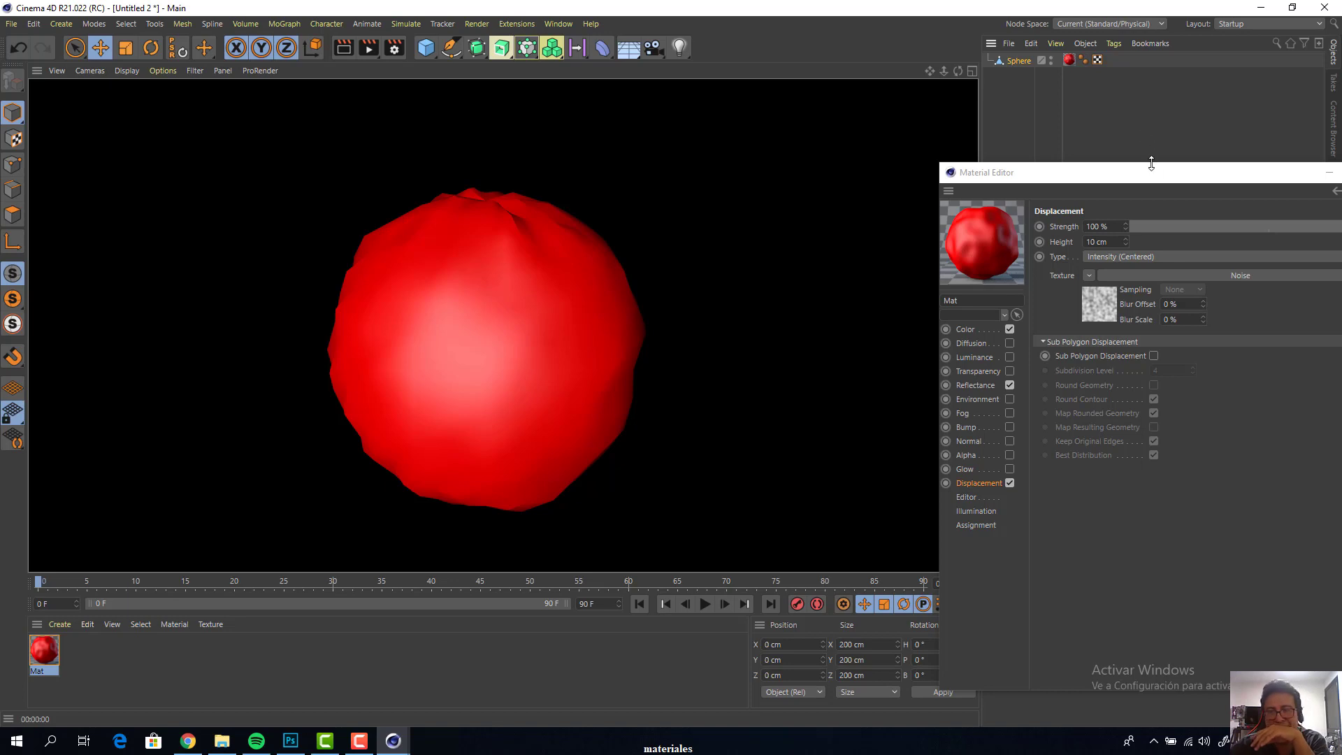
pyautogui.moveTo(1153, 173); pyautogui.dragTo(1064, 176)
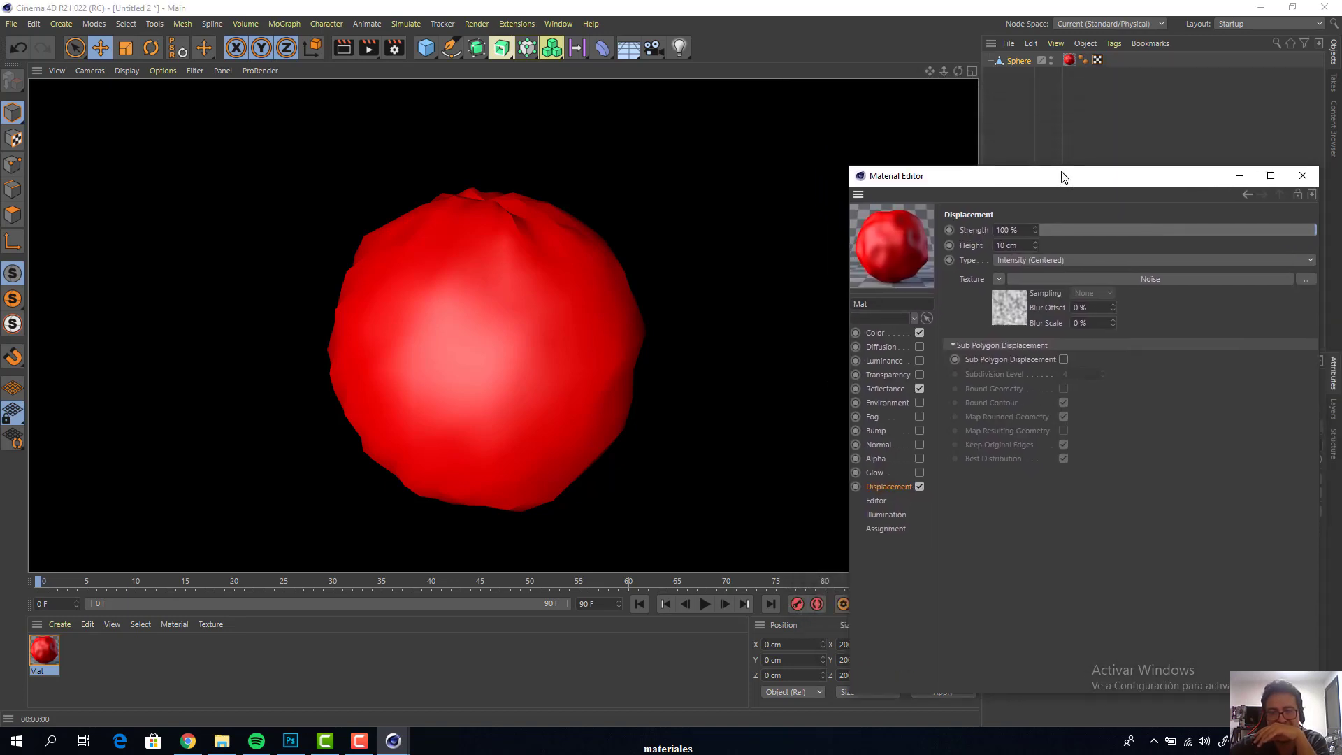
pyautogui.click(1063, 360)
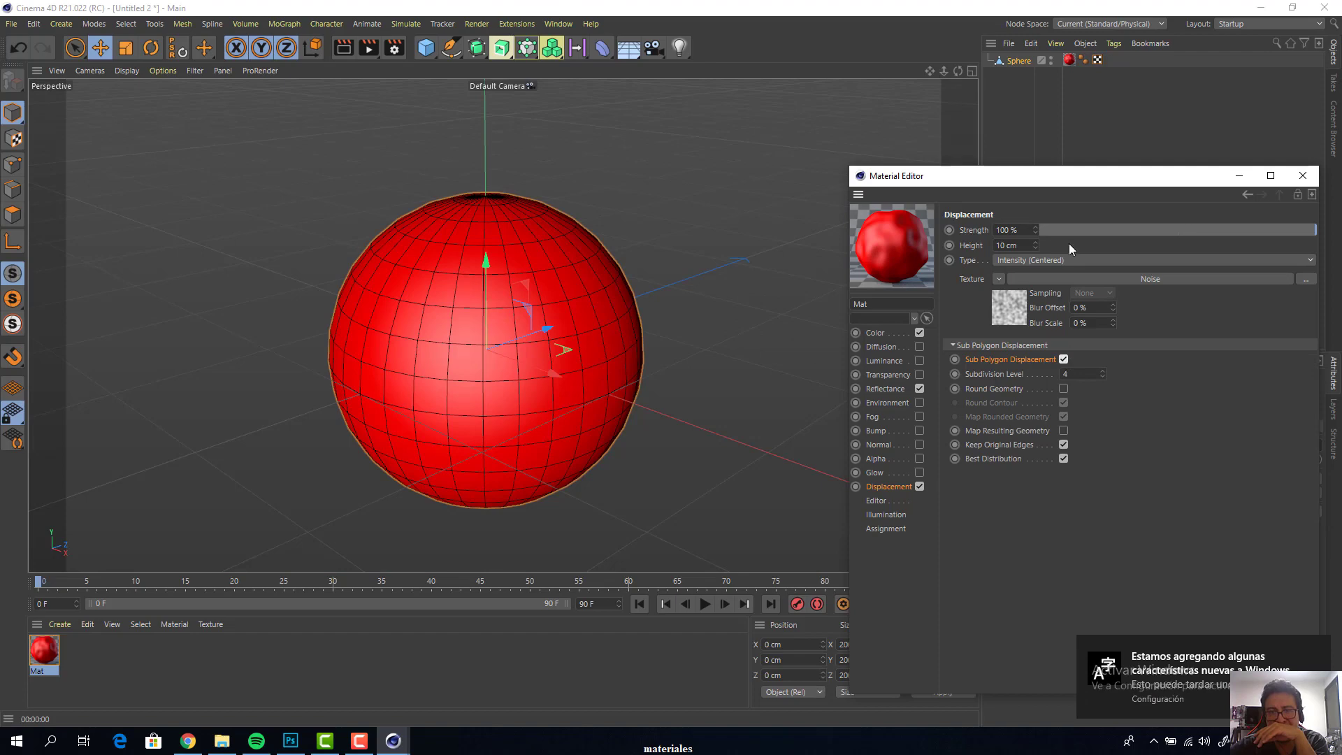
pyautogui.moveTo(1069, 181); pyautogui.dragTo(1162, 207)
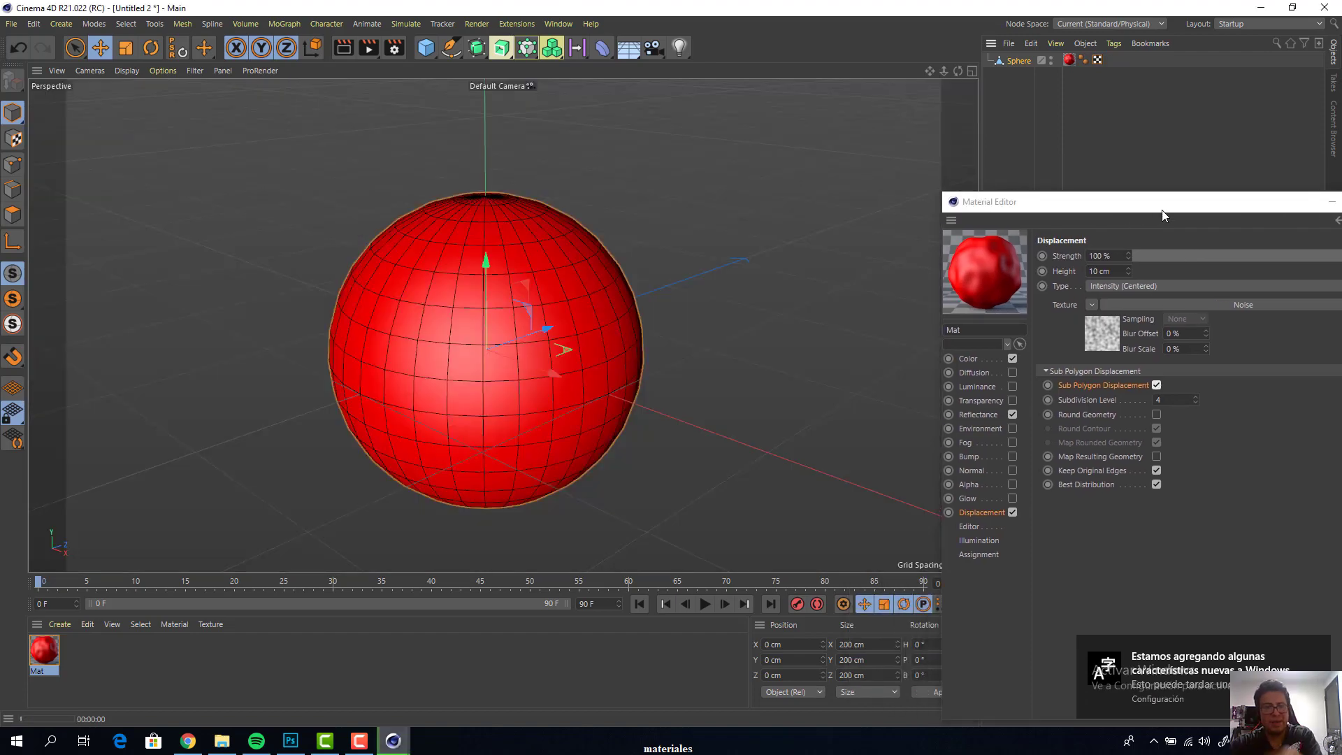
pyautogui.hotkey('ctrl', 'r')
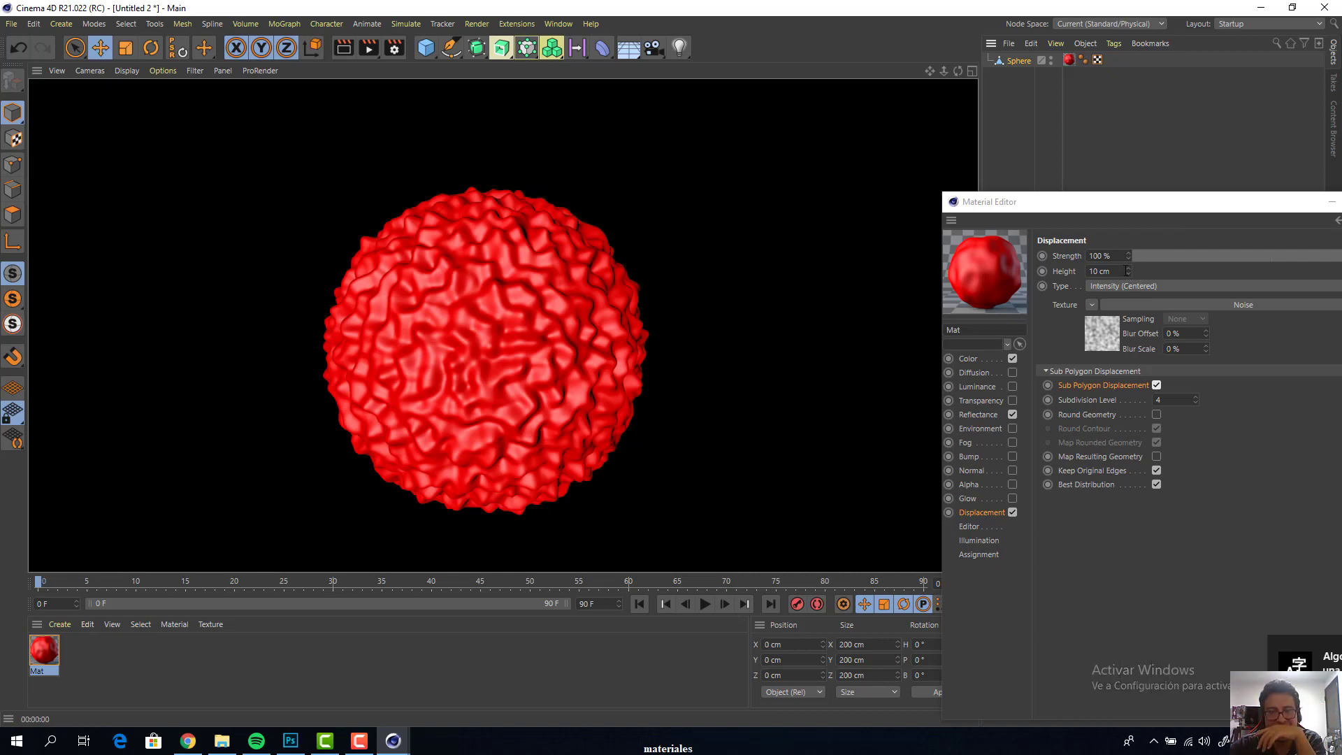
# Set the red material's displacement height to 50 cm and render the viewport to check it
pyautogui.moveTo(1115, 271); pyautogui.dragTo(1035, 260)
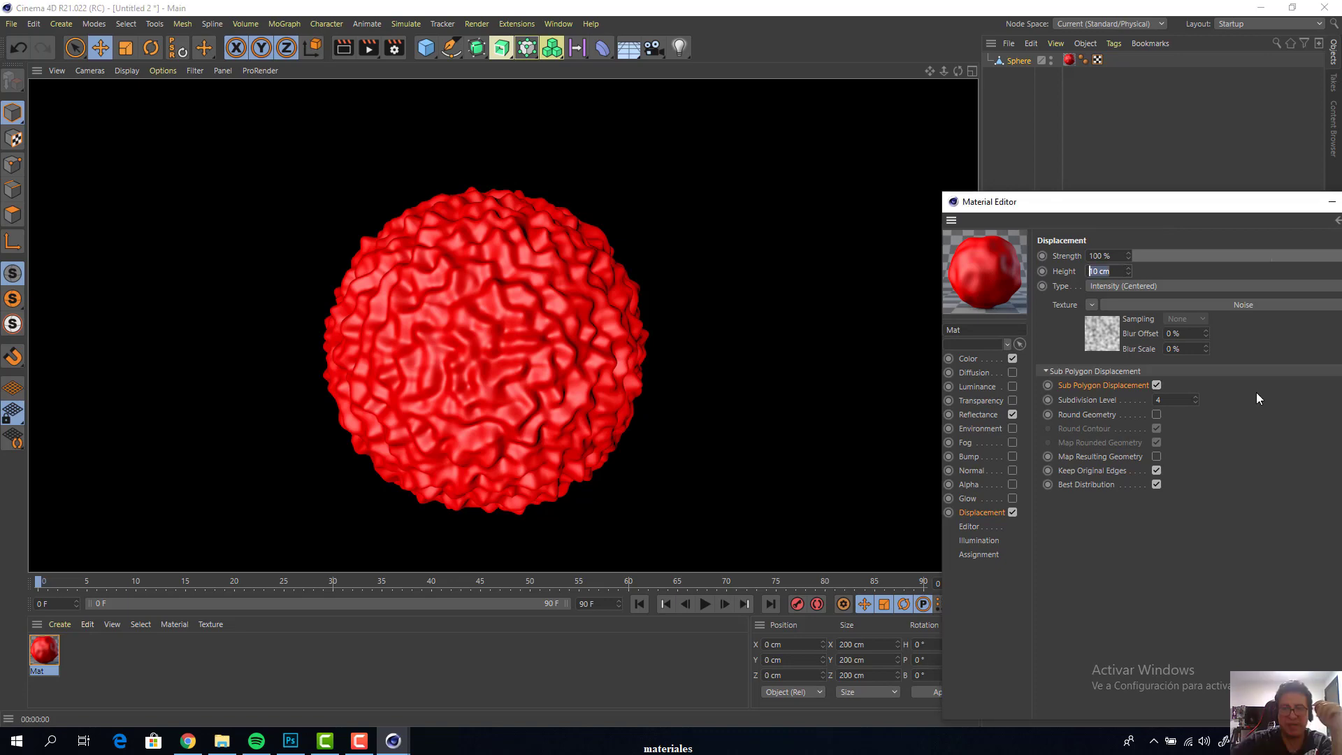
pyautogui.write('50')
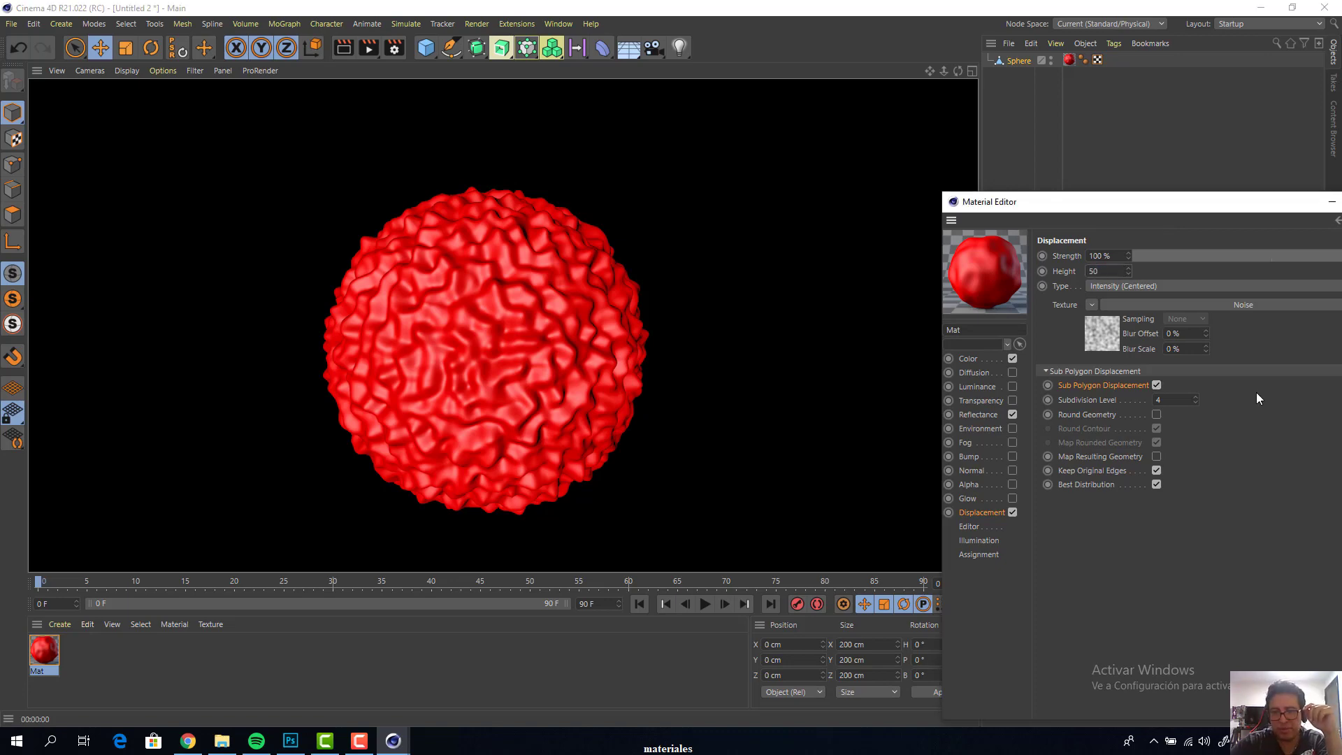
pyautogui.press('Return')
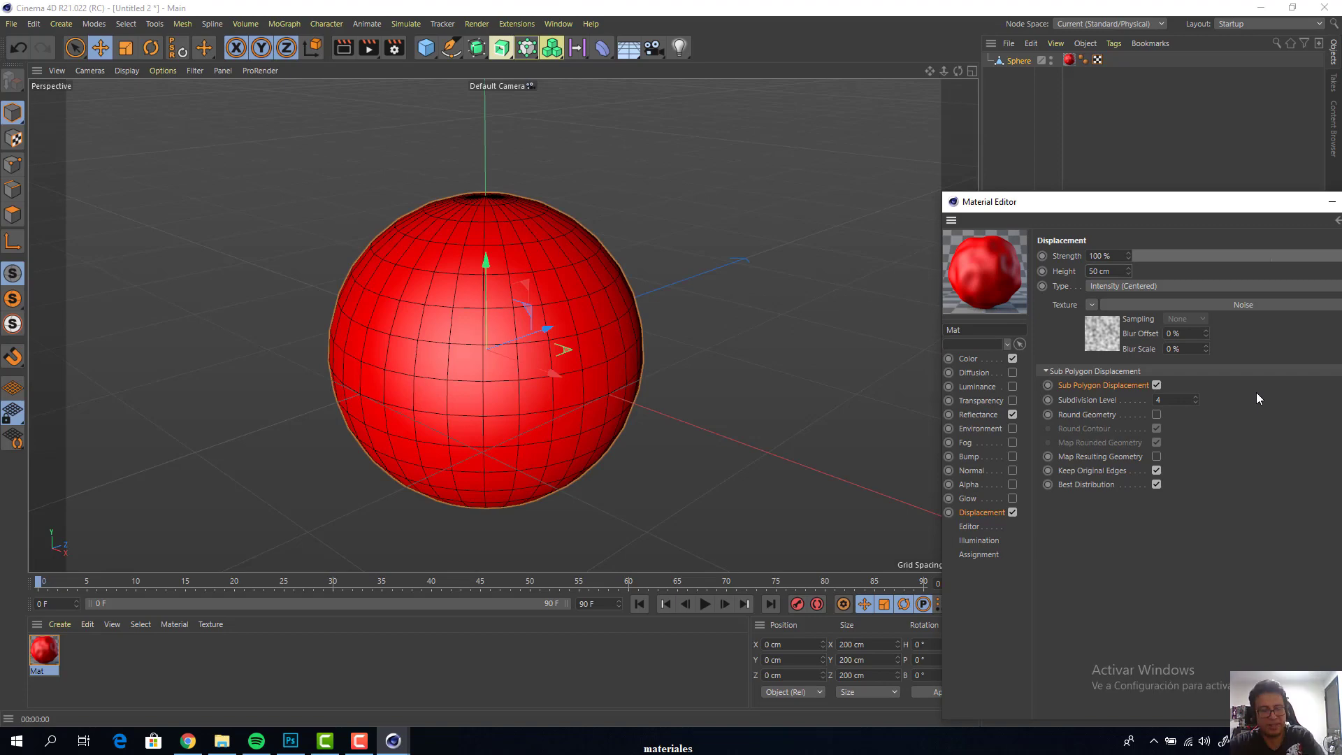
pyautogui.hotkey('ctrl', 'r')
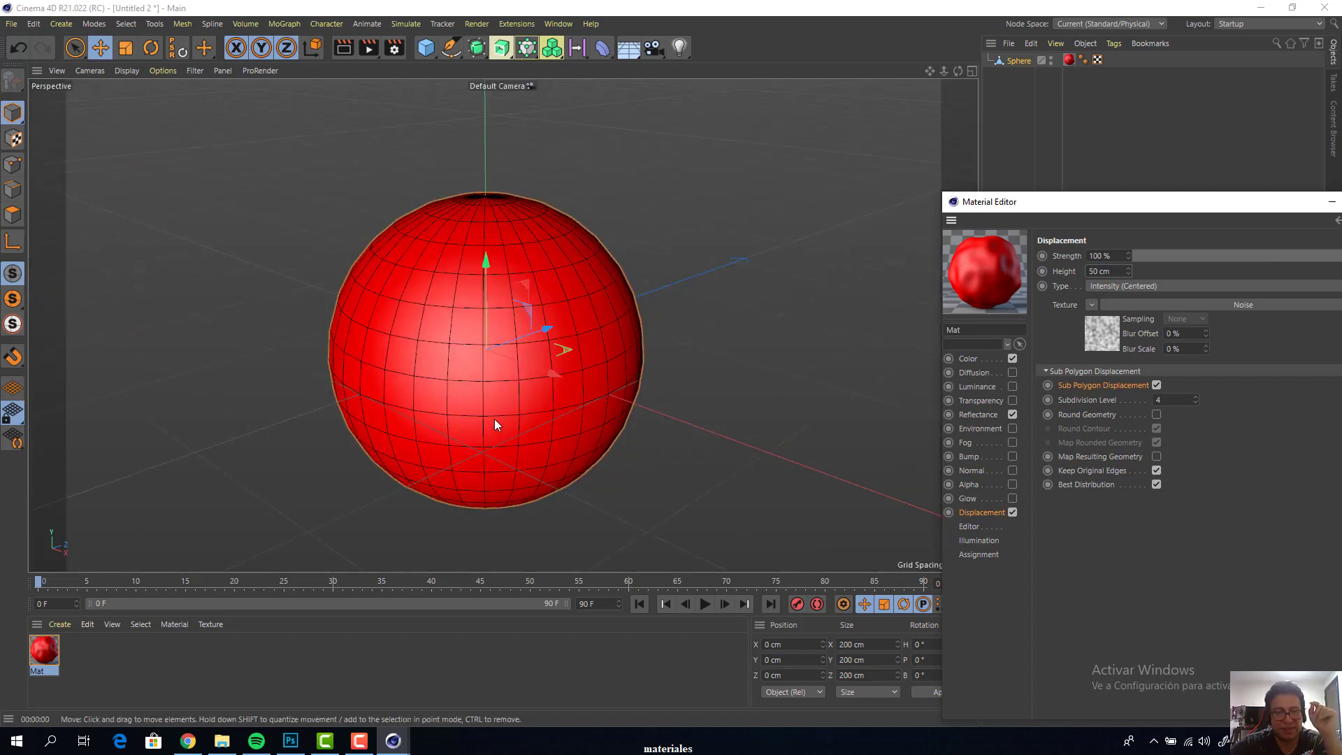
# Switch to the open project materiales.c4d
pyautogui.scroll(-4, 547, 235)
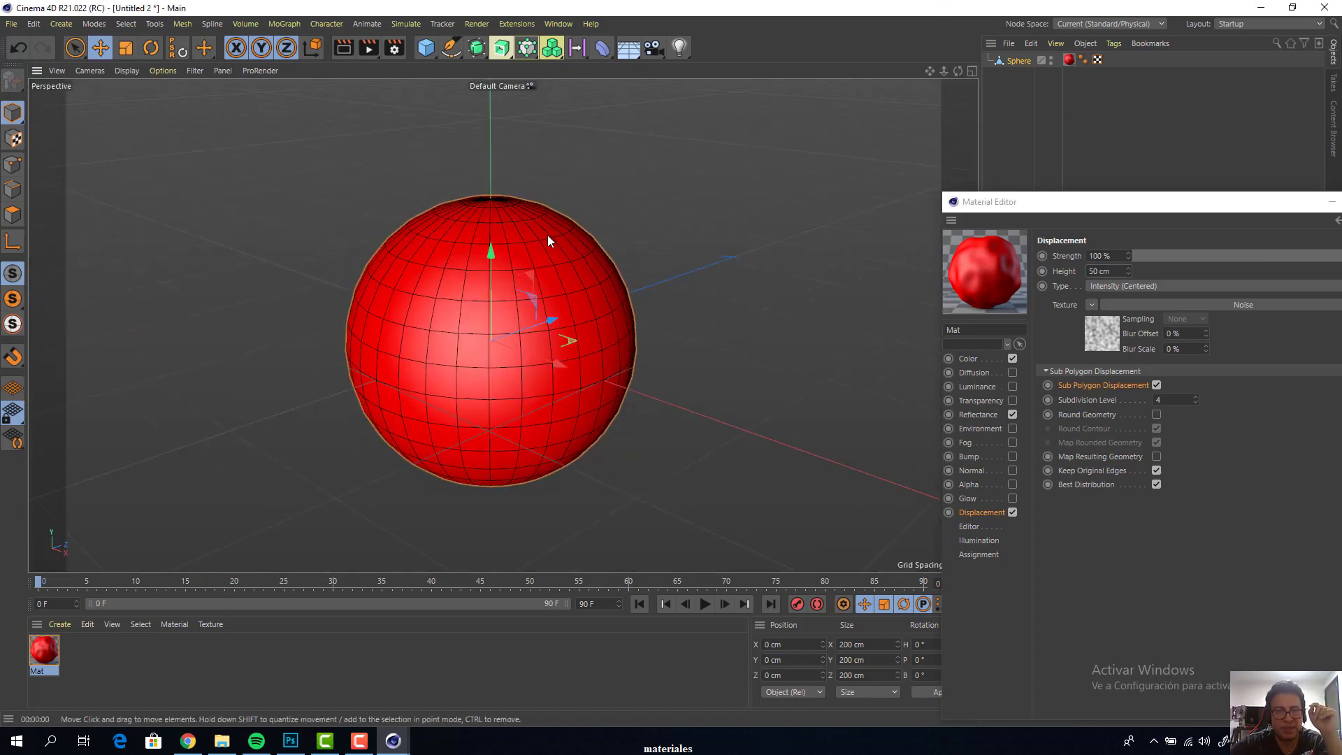
pyautogui.click(560, 24)
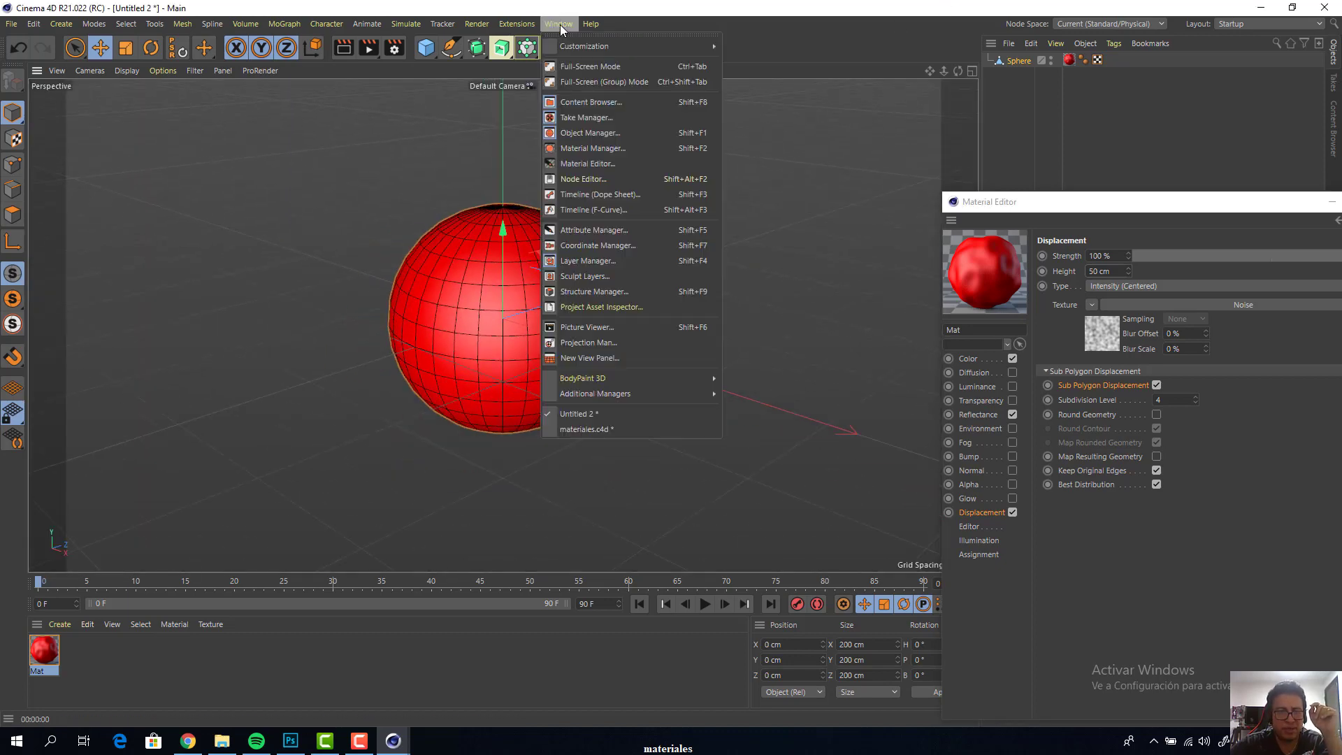
pyautogui.click(596, 429)
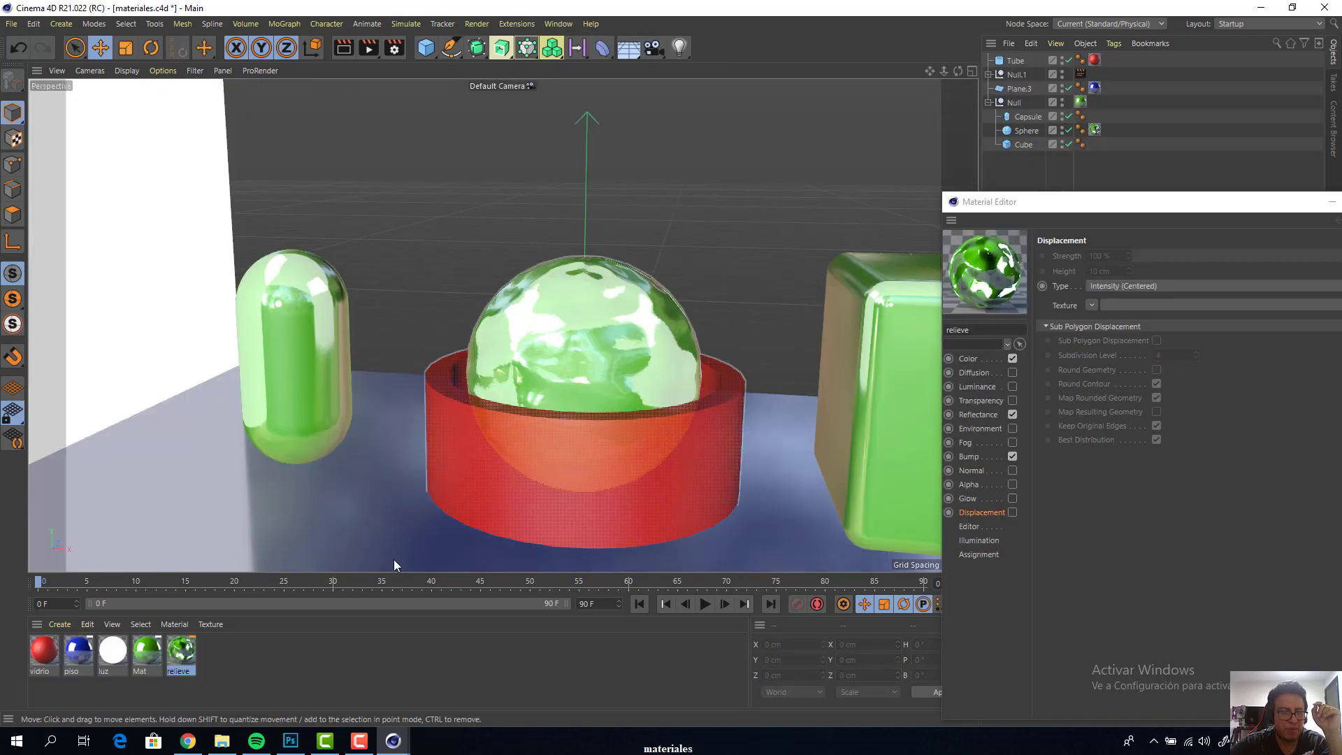
# Duplicate the relieve material and rename the copy as ambiente
pyautogui.moveTo(182, 650); pyautogui.dragTo(213, 651)
pyautogui.scroll(5, 295, 307)
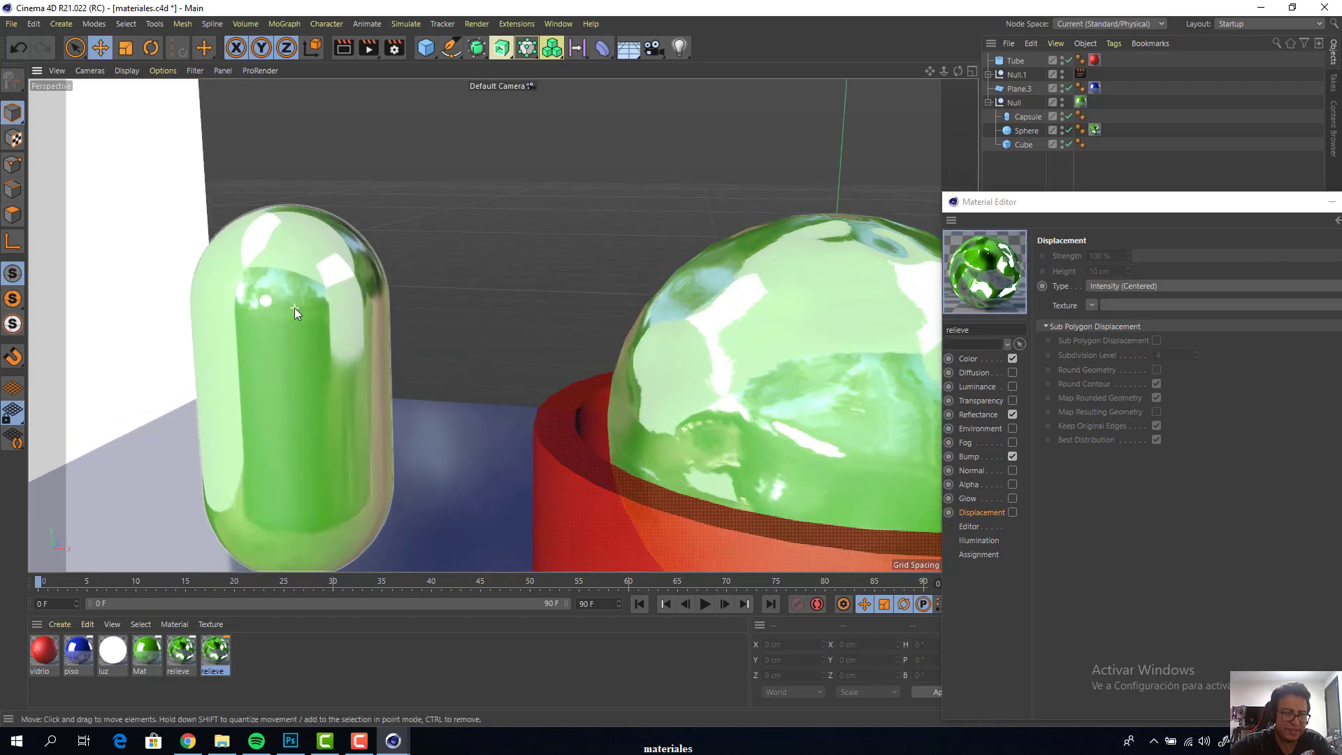
pyautogui.doubleClick(213, 656)
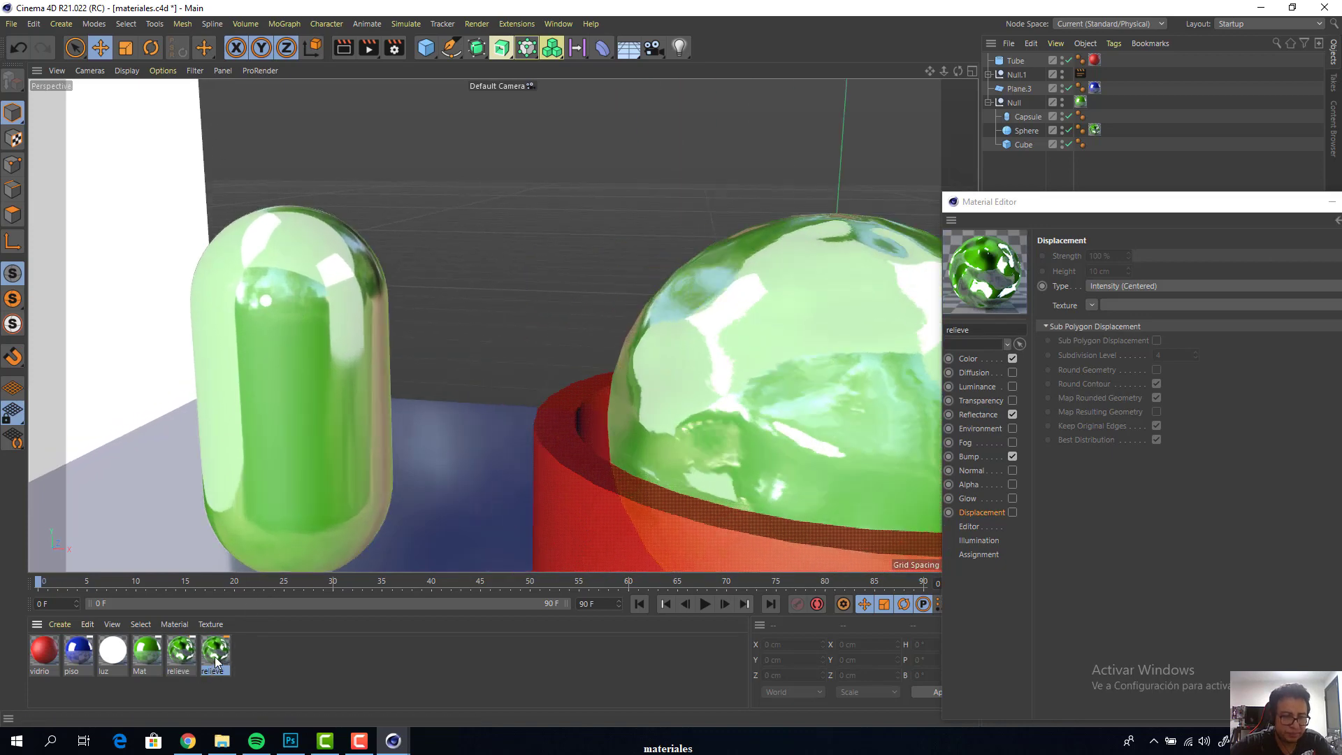
pyautogui.doubleClick(970, 331)
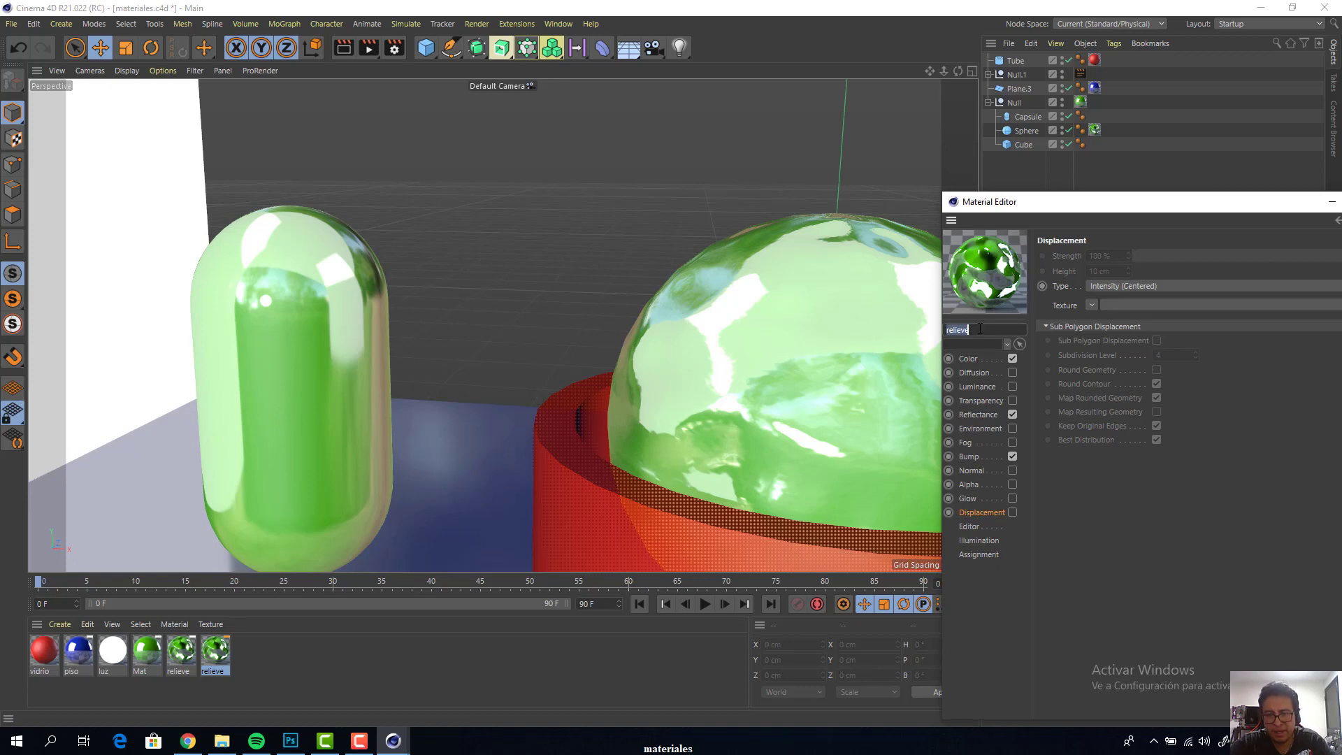
pyautogui.write('ambiente')
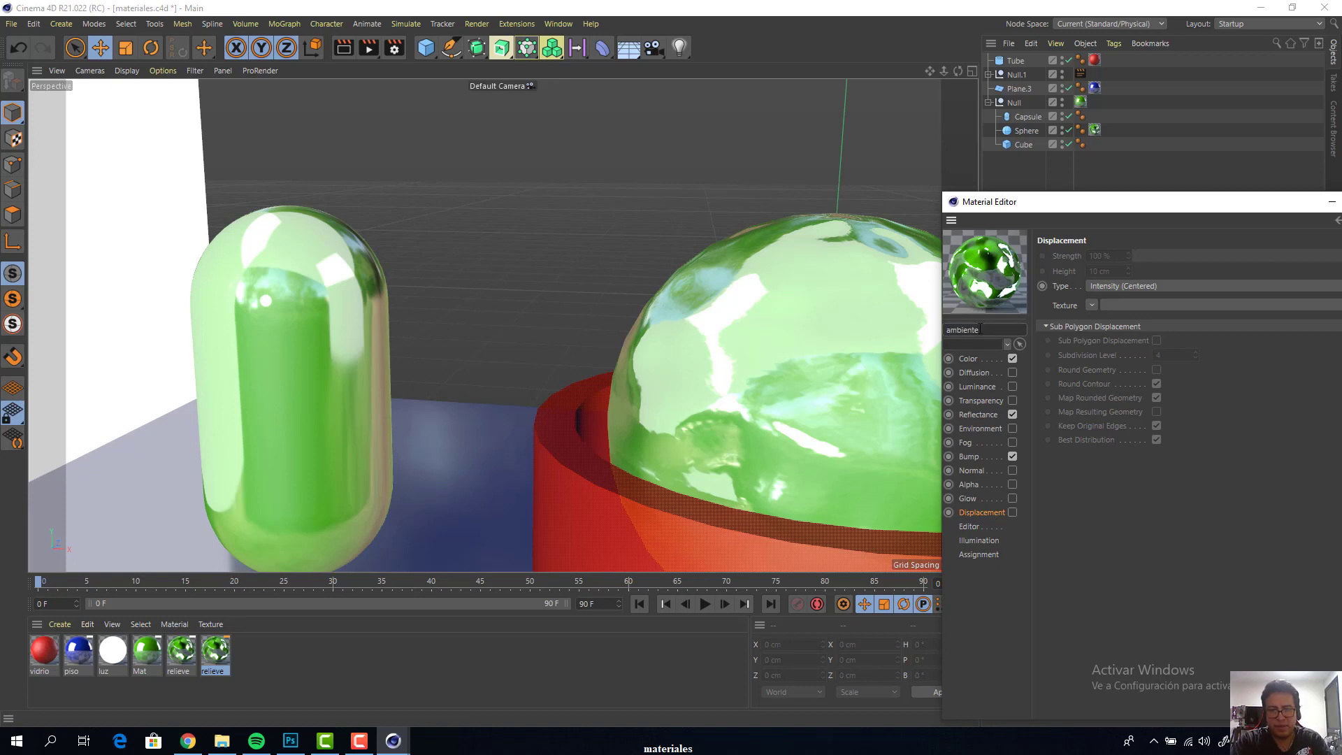
pyautogui.press('Return')
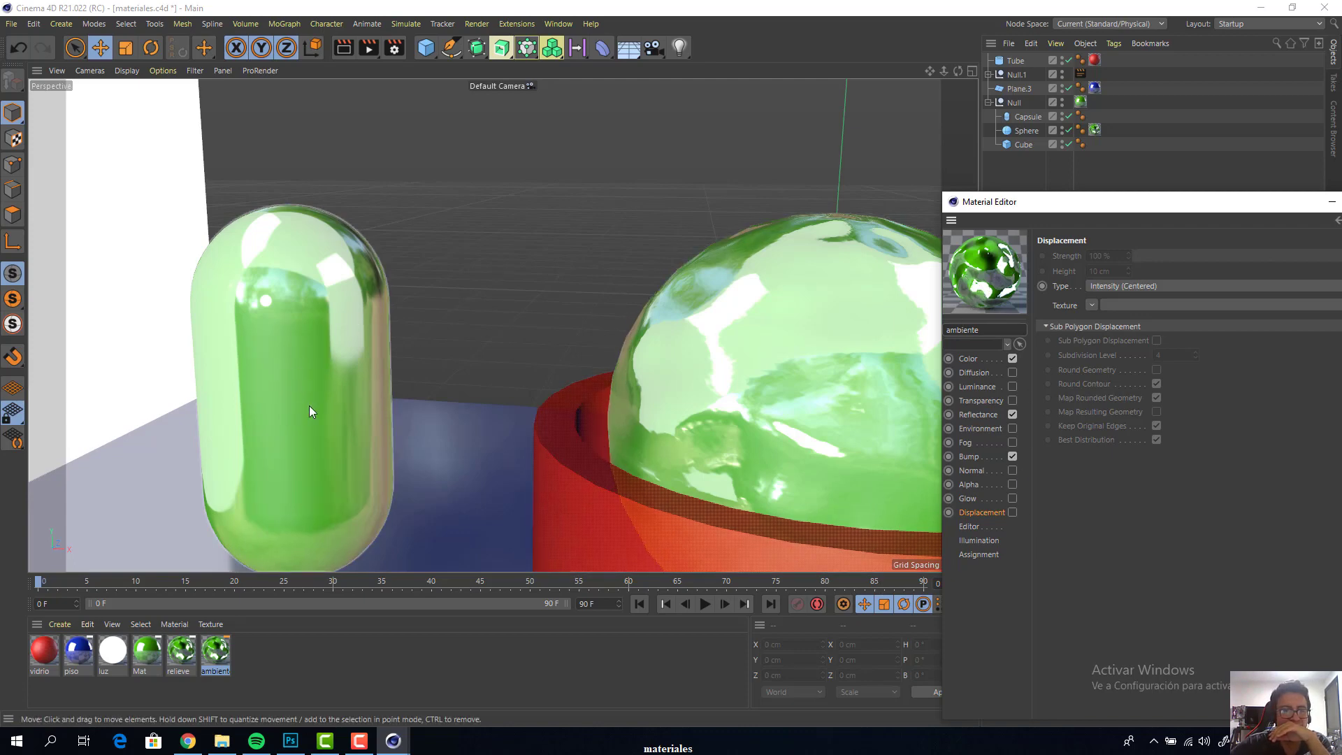
# Apply the ambiente material to the capsule and turn off its Bump channel
pyautogui.click(1094, 130)
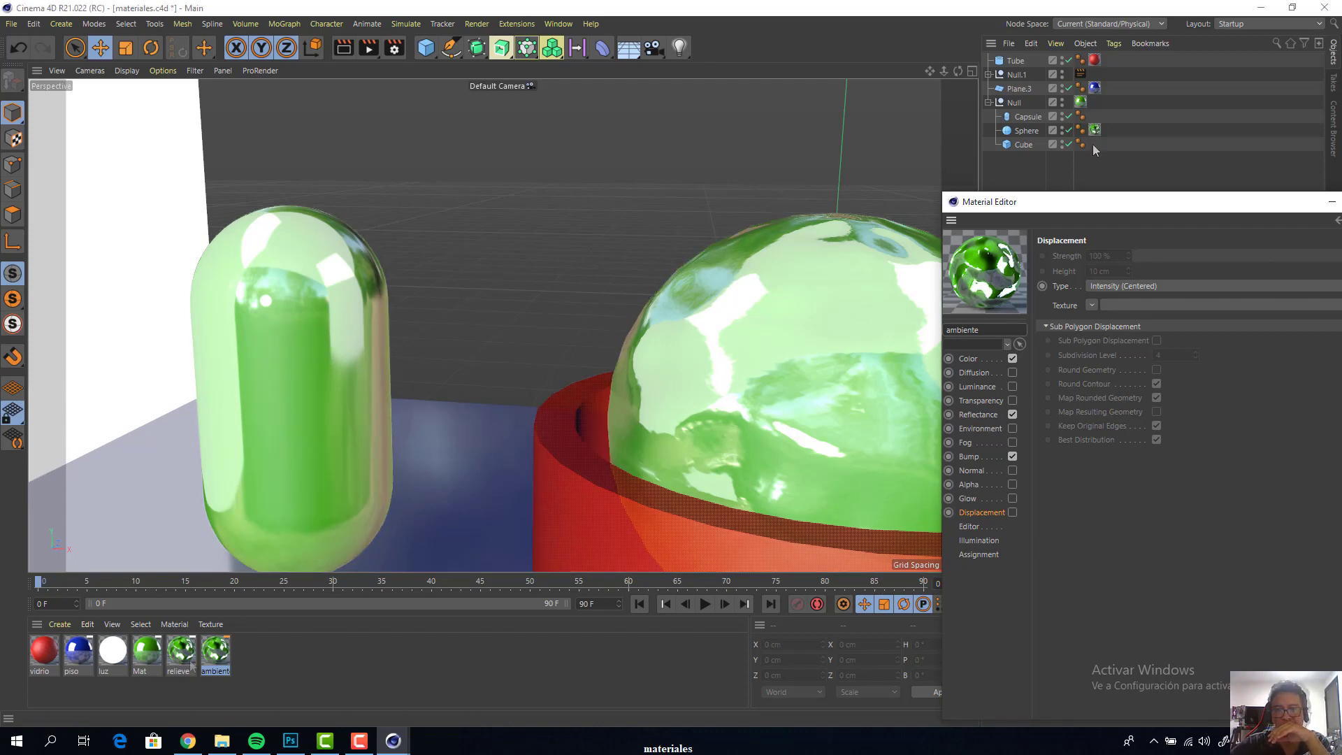
pyautogui.moveTo(181, 650); pyautogui.dragTo(265, 403)
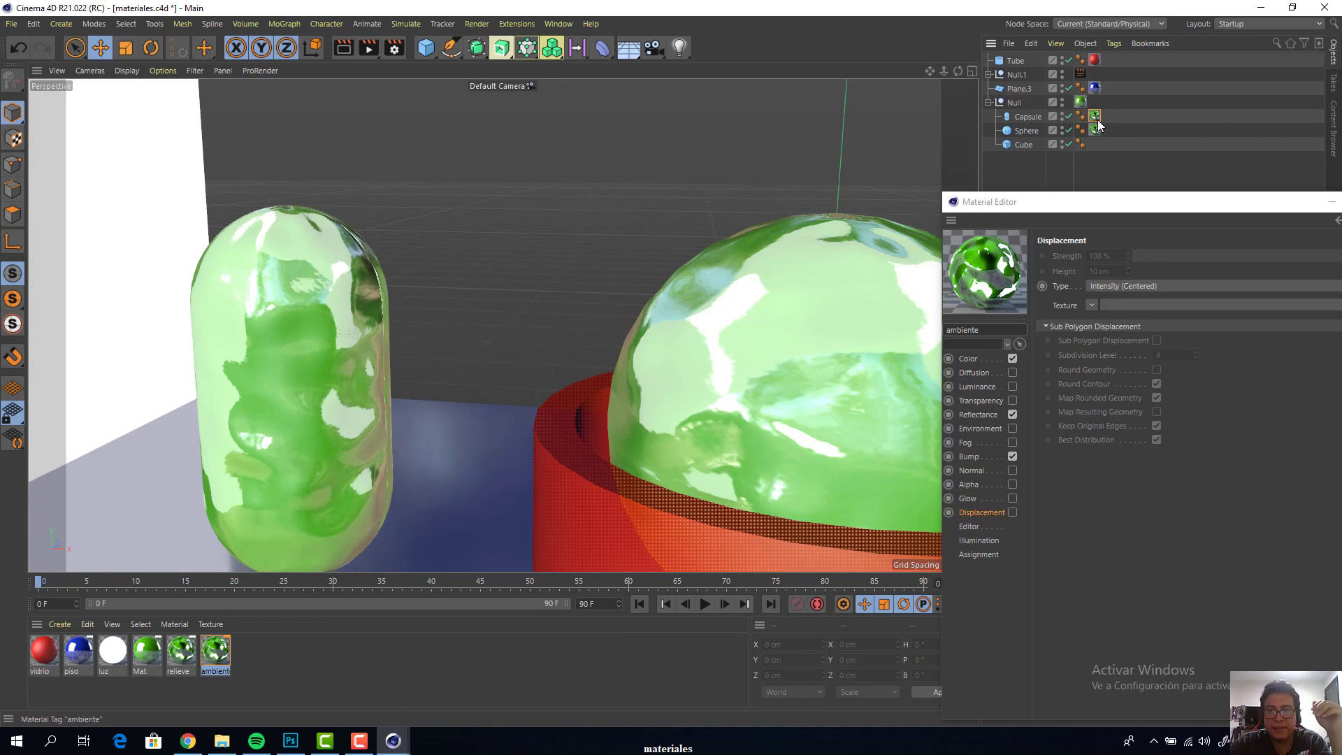
pyautogui.click(977, 458)
pyautogui.click(1012, 458)
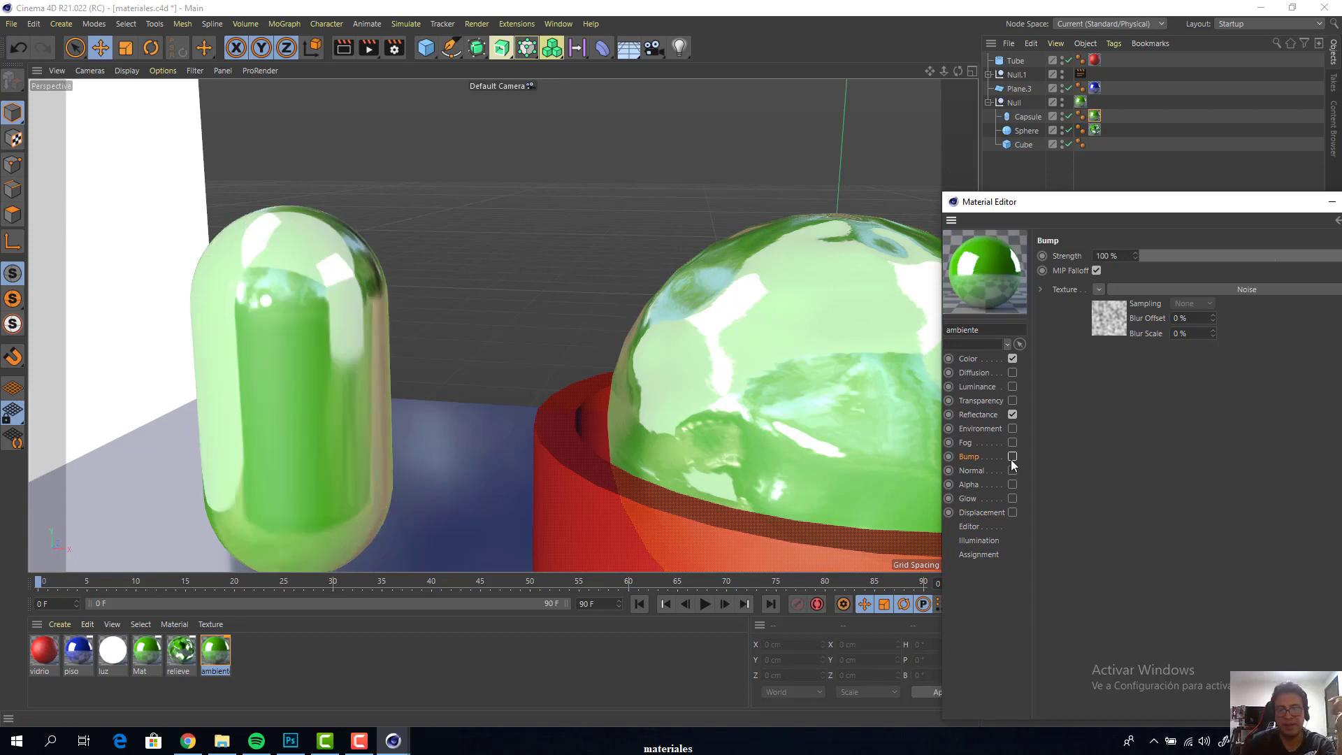
# Enable the Environment channel of the ambiente material
pyautogui.click(983, 403)
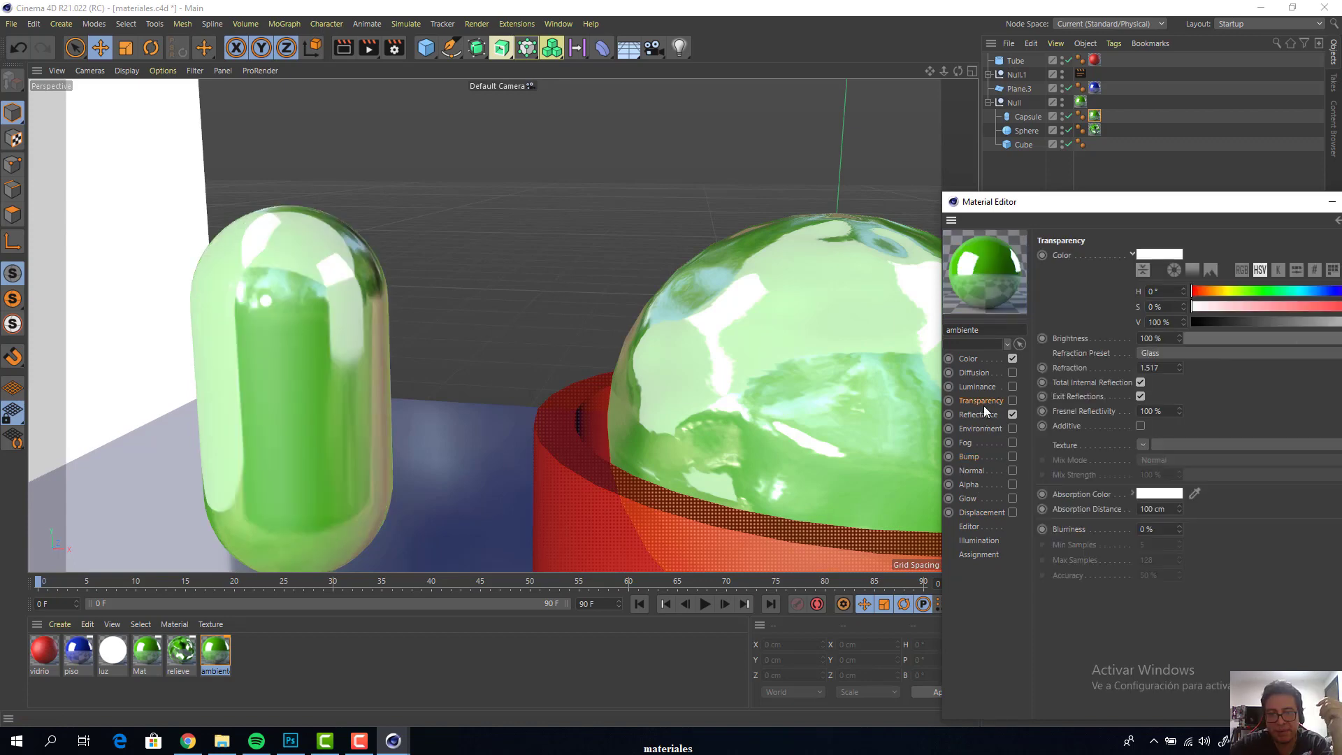
pyautogui.moveTo(1115, 210); pyautogui.dragTo(508, 103)
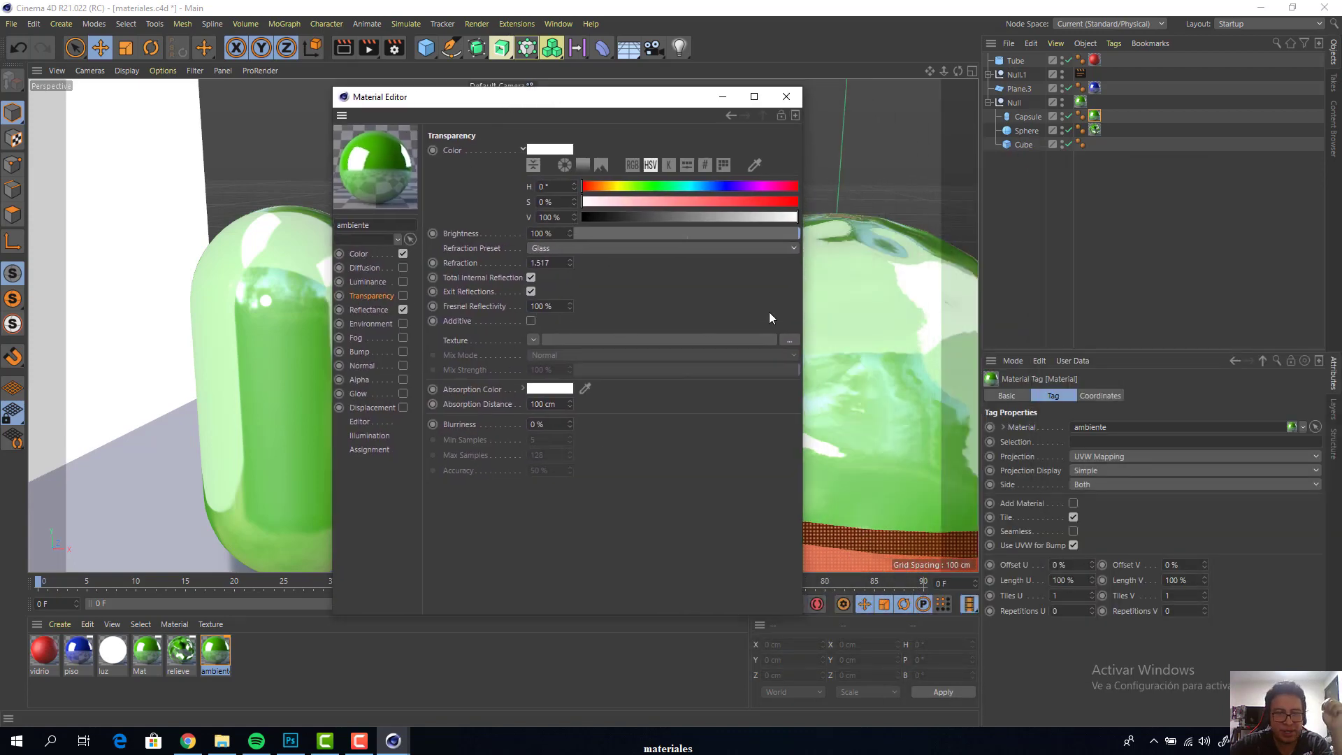
pyautogui.click(381, 324)
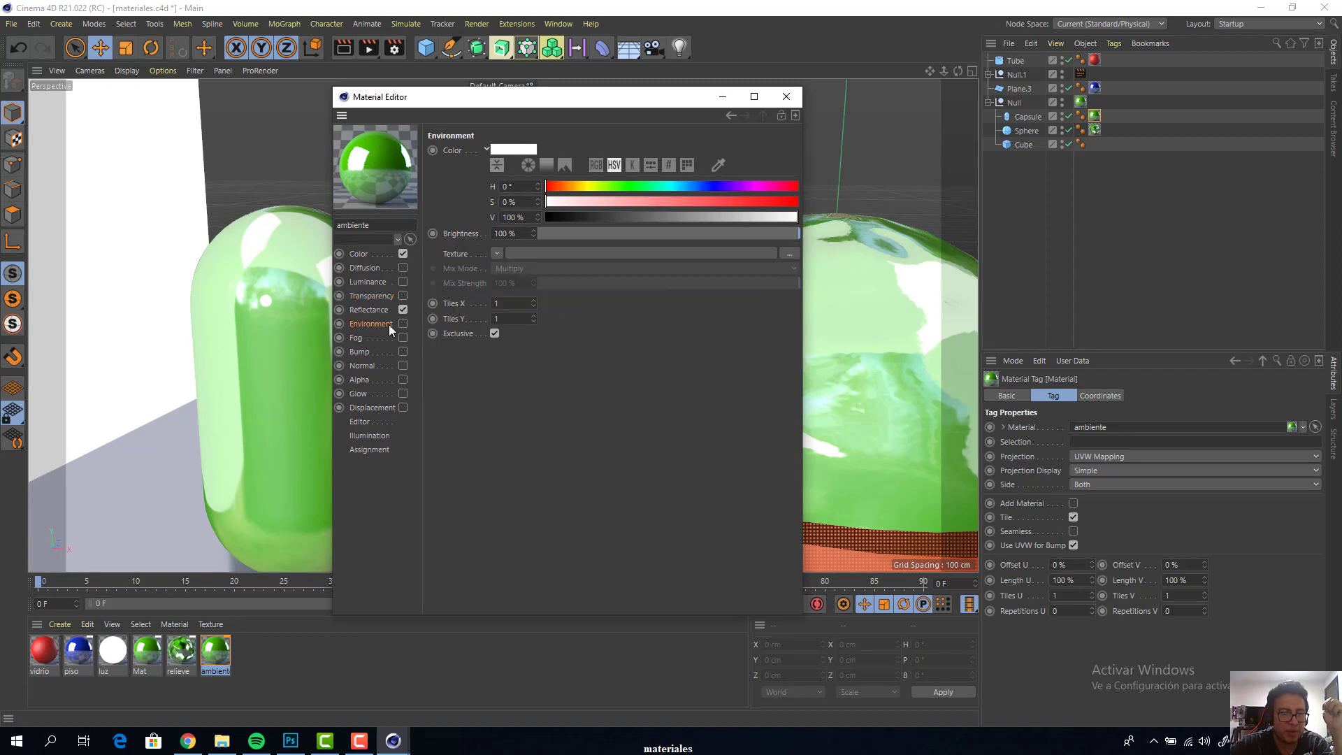
pyautogui.click(403, 324)
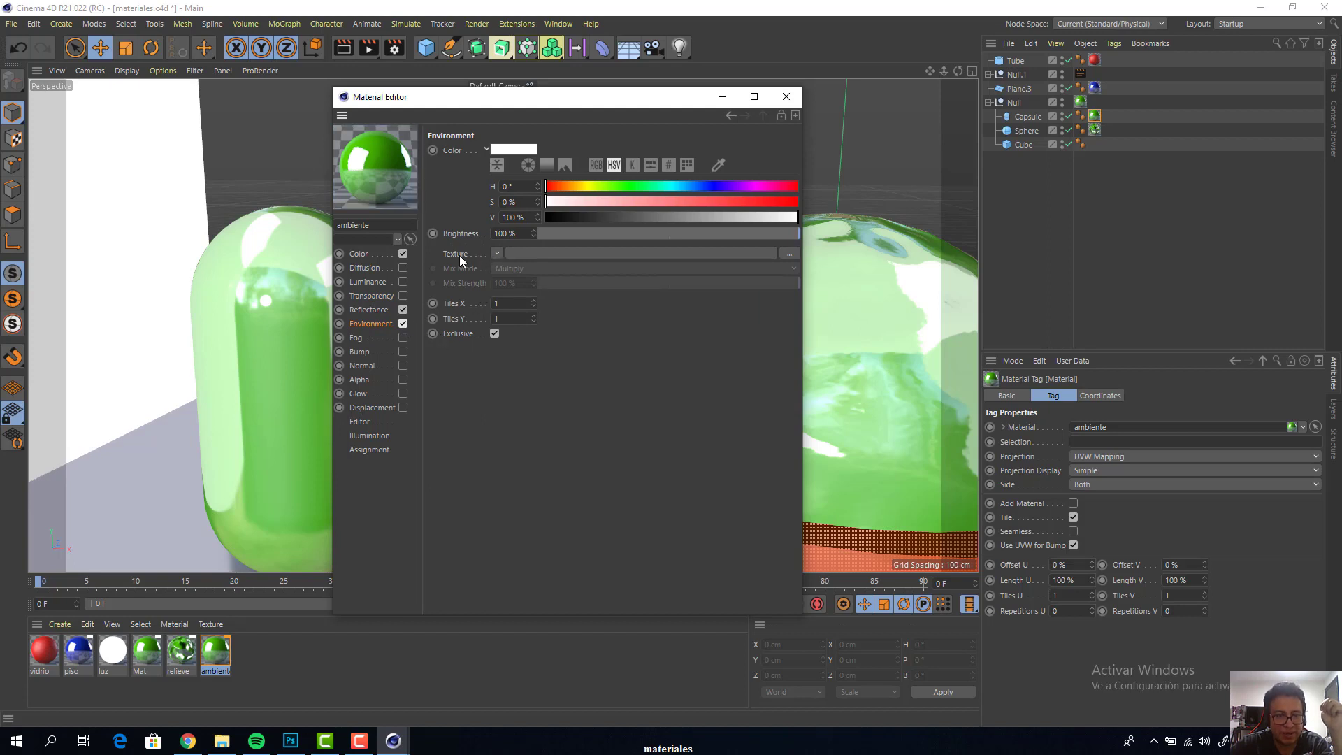
pyautogui.click(495, 253)
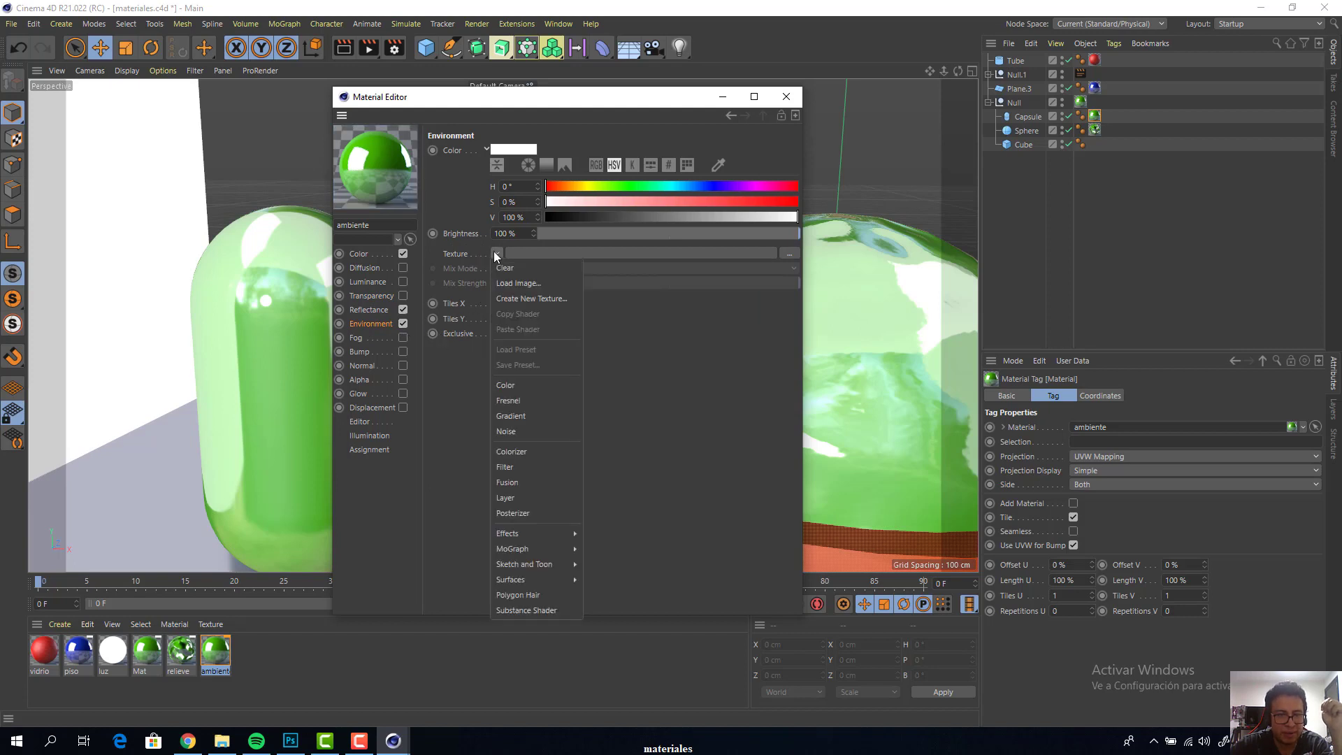
pyautogui.click(530, 283)
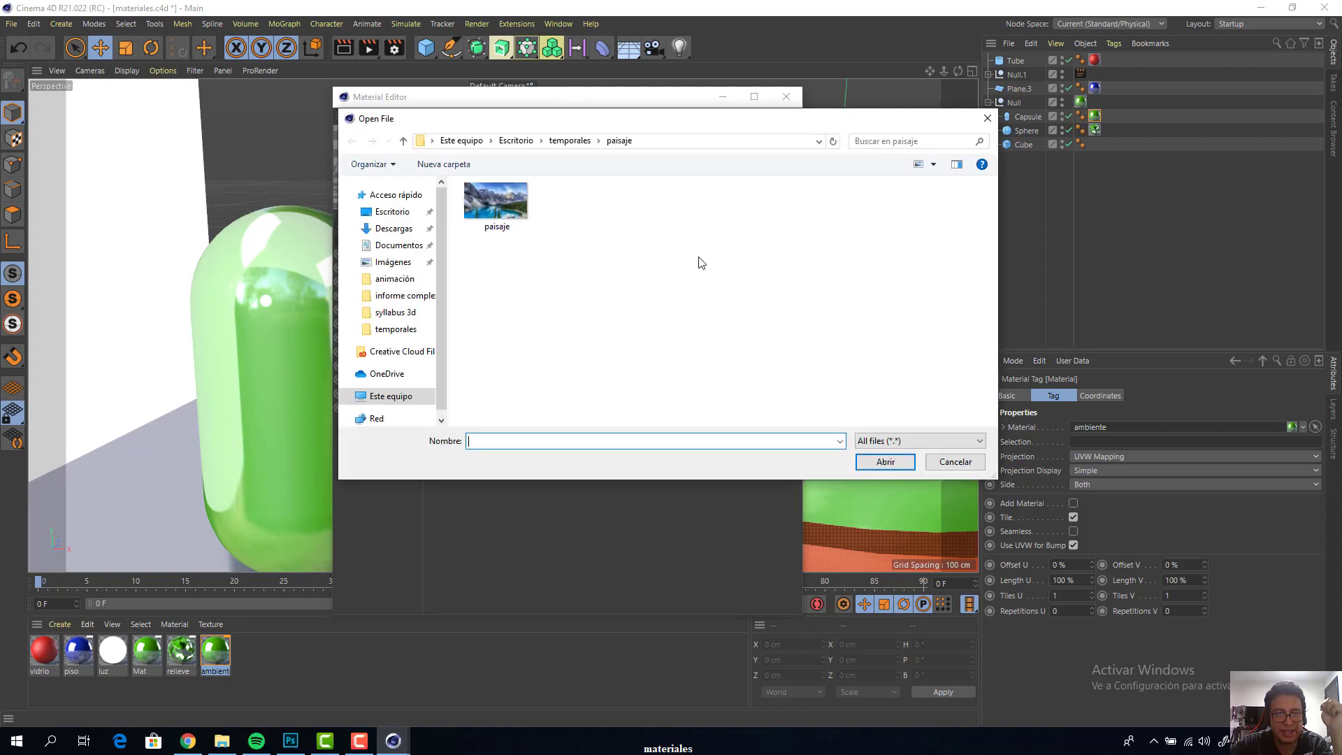
pyautogui.click(987, 118)
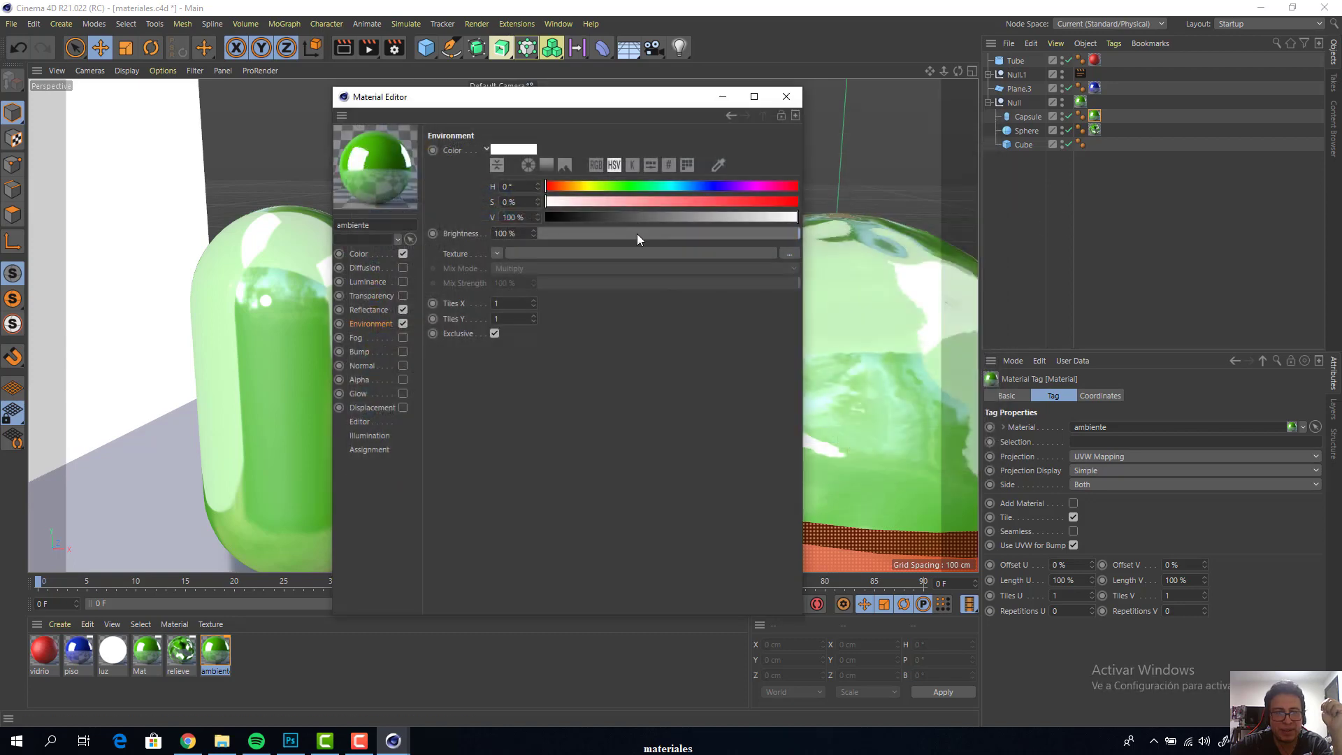
pyautogui.click(786, 255)
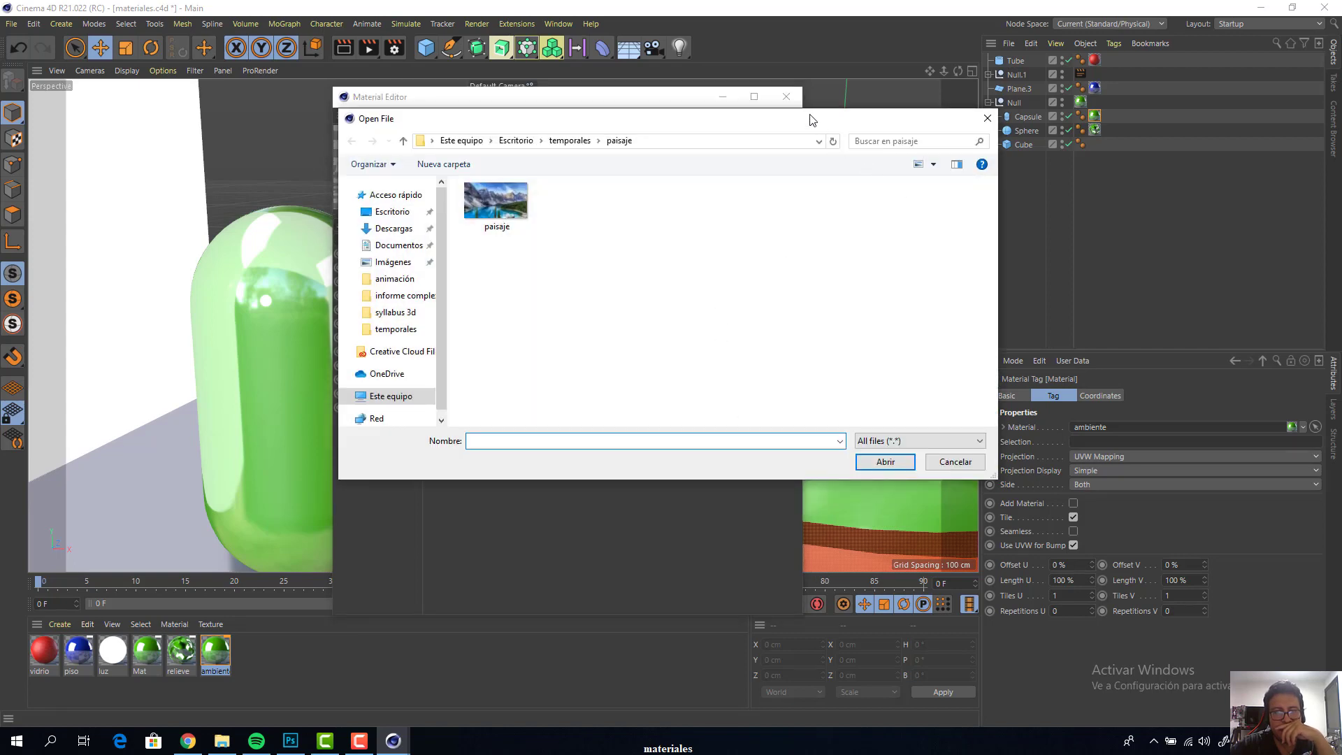
pyautogui.moveTo(812, 119); pyautogui.dragTo(838, 363)
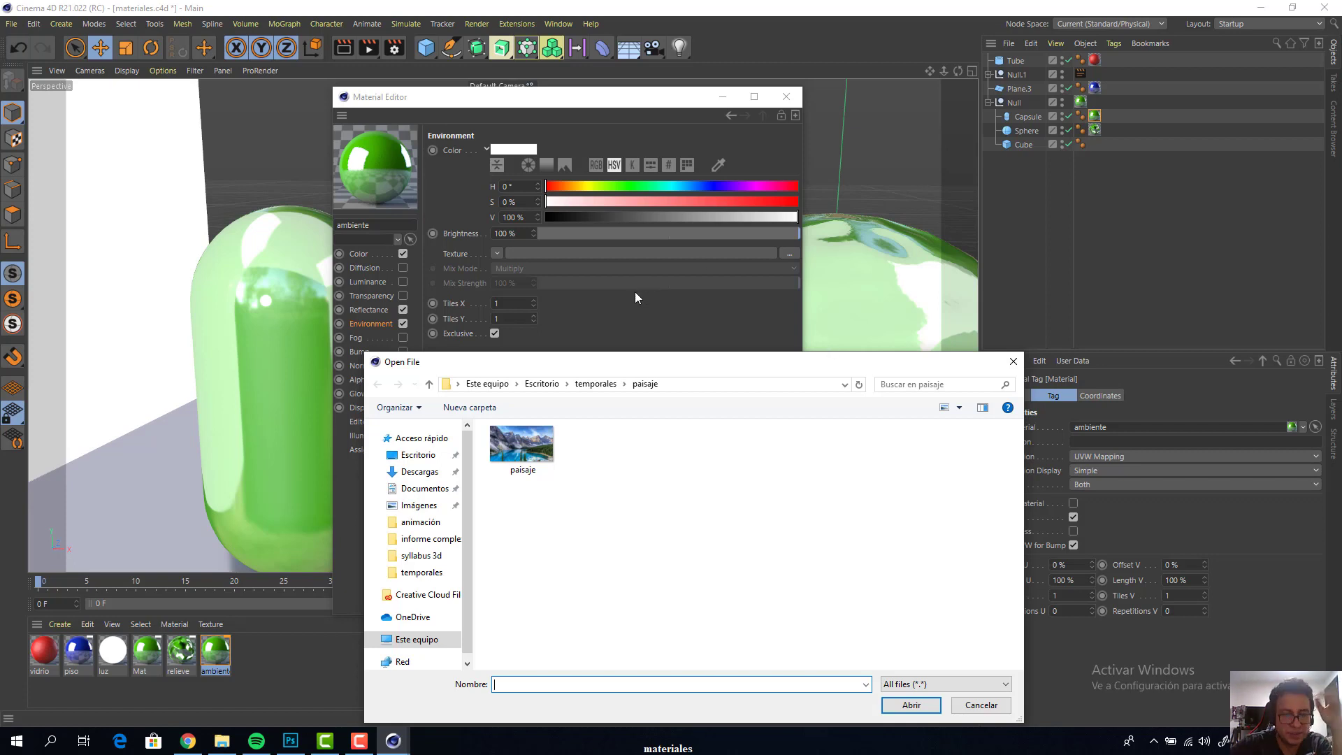
pyautogui.click(1013, 361)
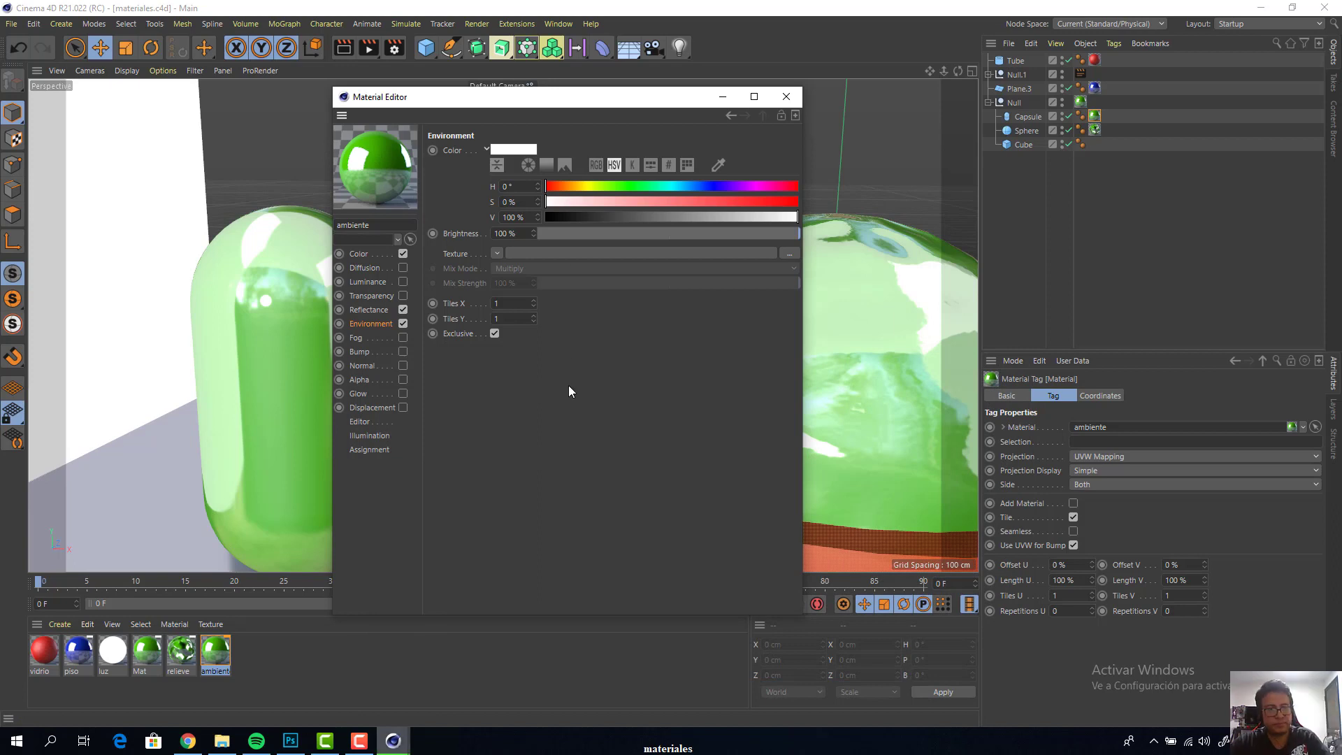
# Save the current project under its existing name
pyautogui.hotkey('ctrl', 's')
pyautogui.click(12, 24)
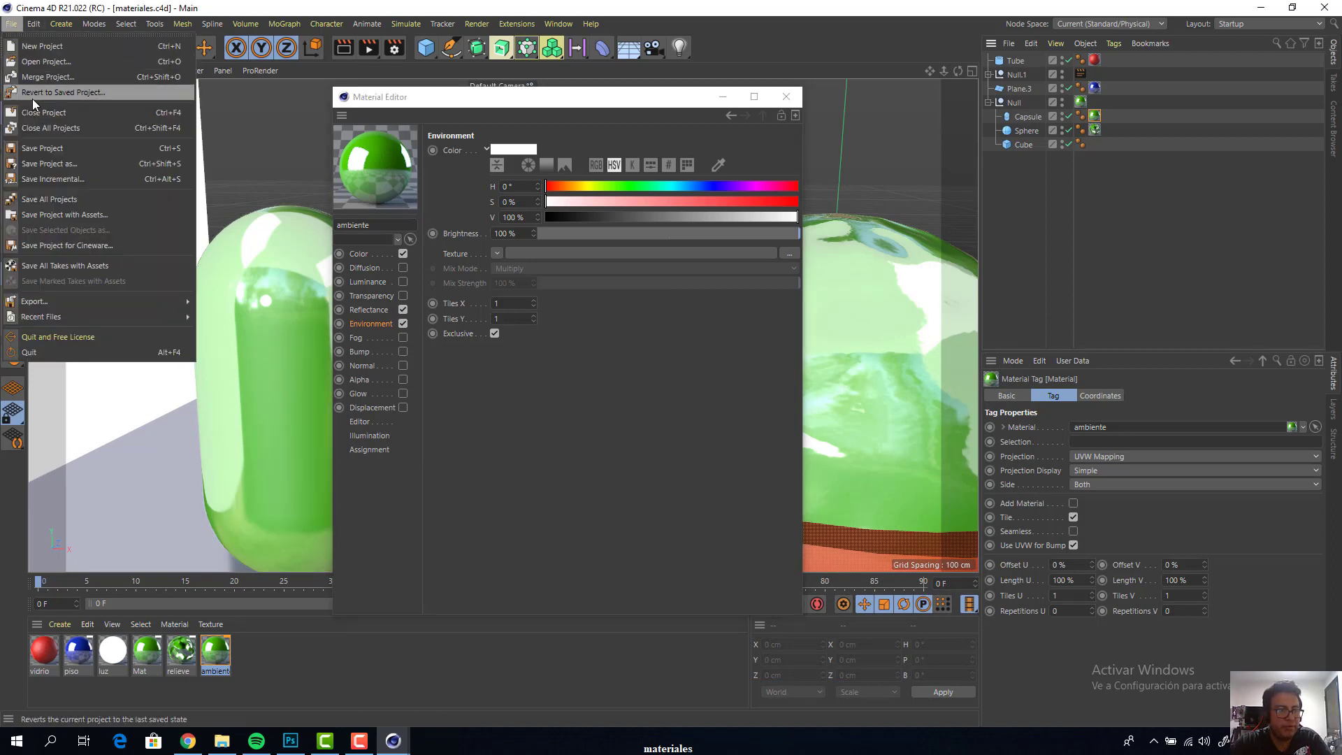
pyautogui.click(73, 150)
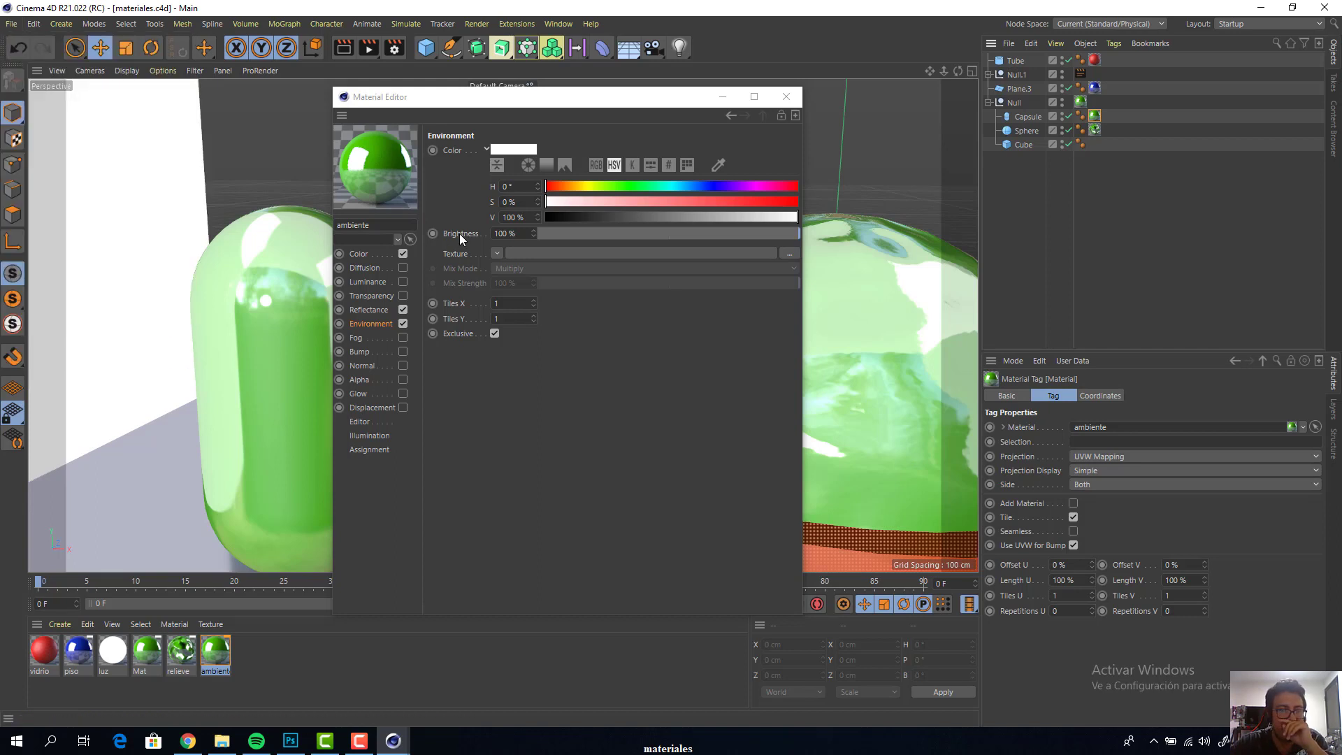
# Save the project under the name materiales inside a new desktop folder called materiales
pyautogui.click(11, 24)
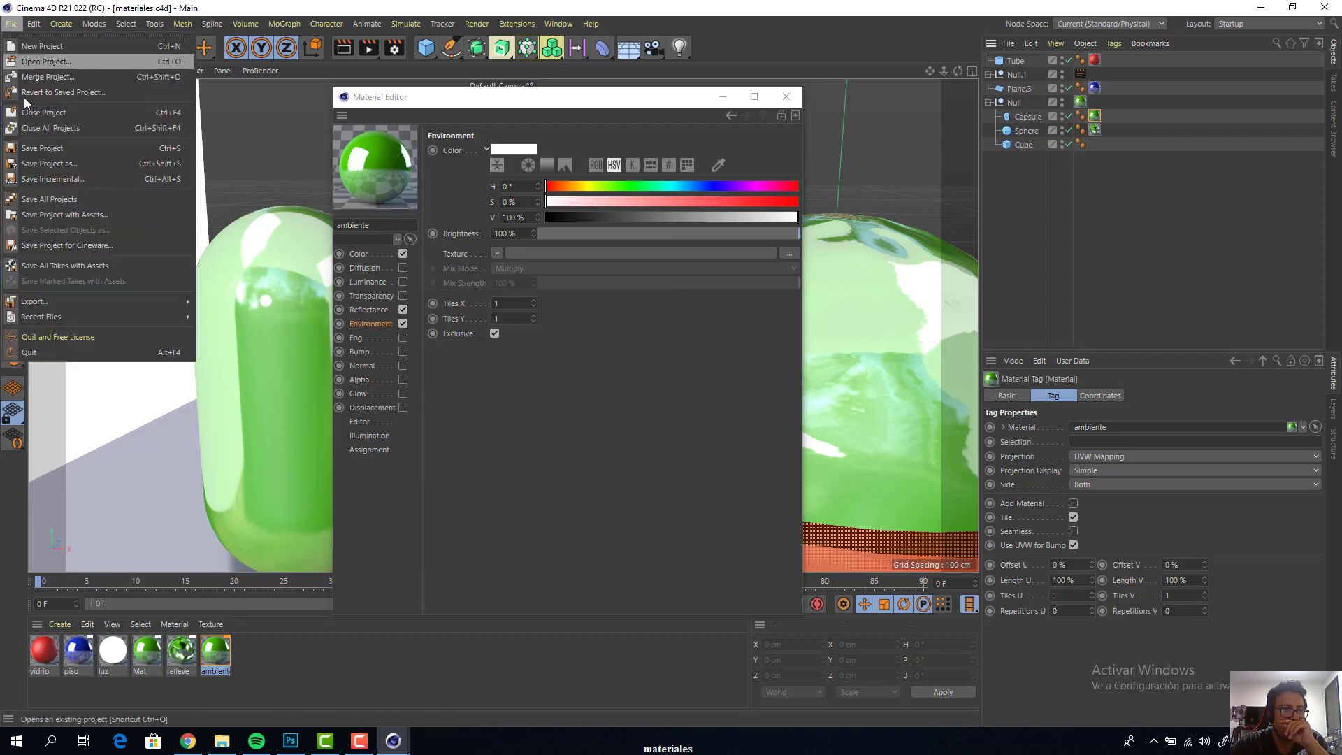
pyautogui.click(50, 170)
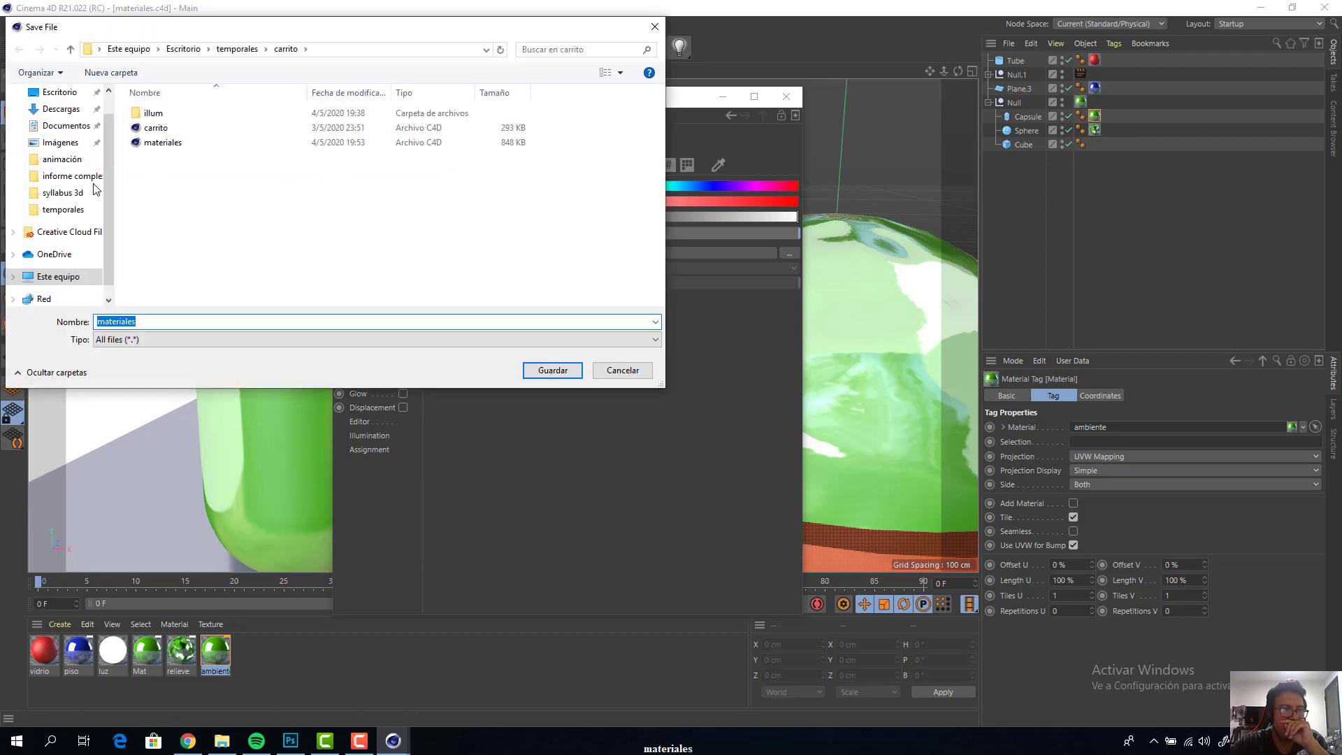
pyautogui.click(56, 92)
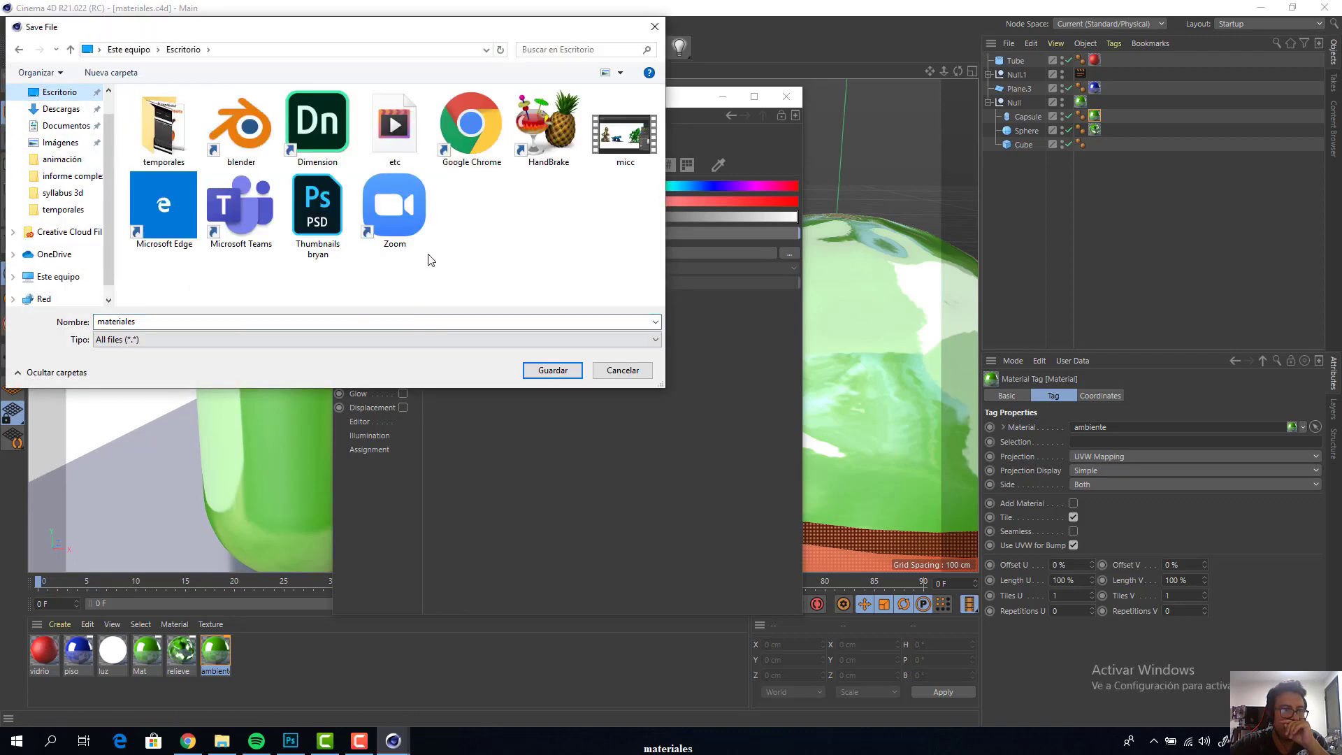
pyautogui.rightClick(487, 213)
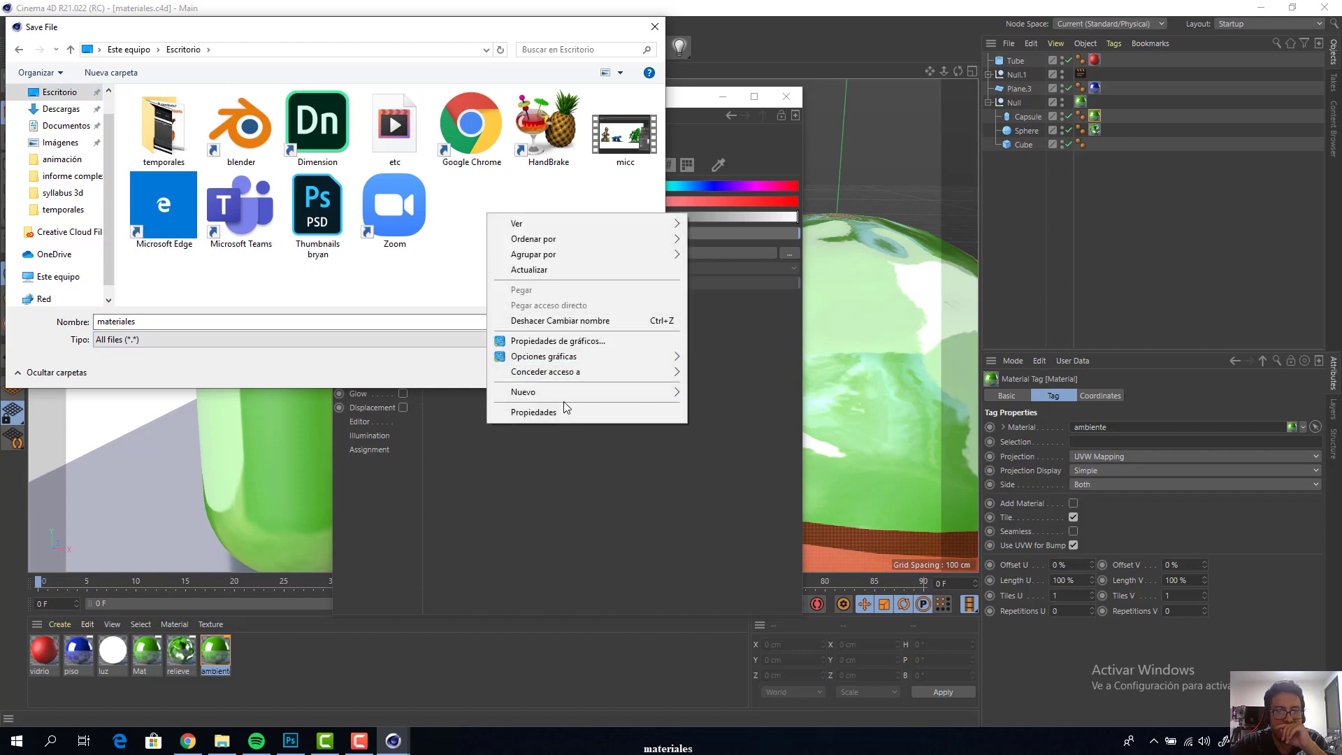
pyautogui.moveTo(572, 397)
pyautogui.click(716, 397)
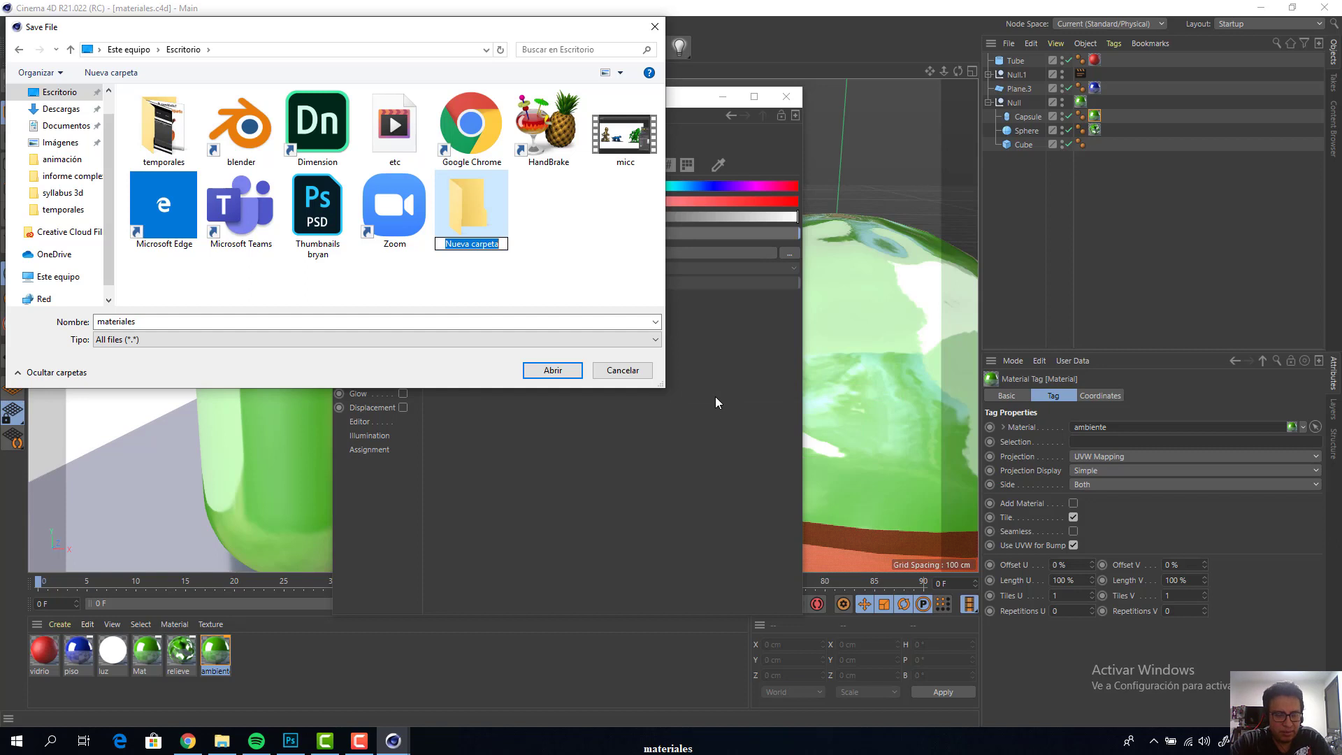
pyautogui.write('materiae')
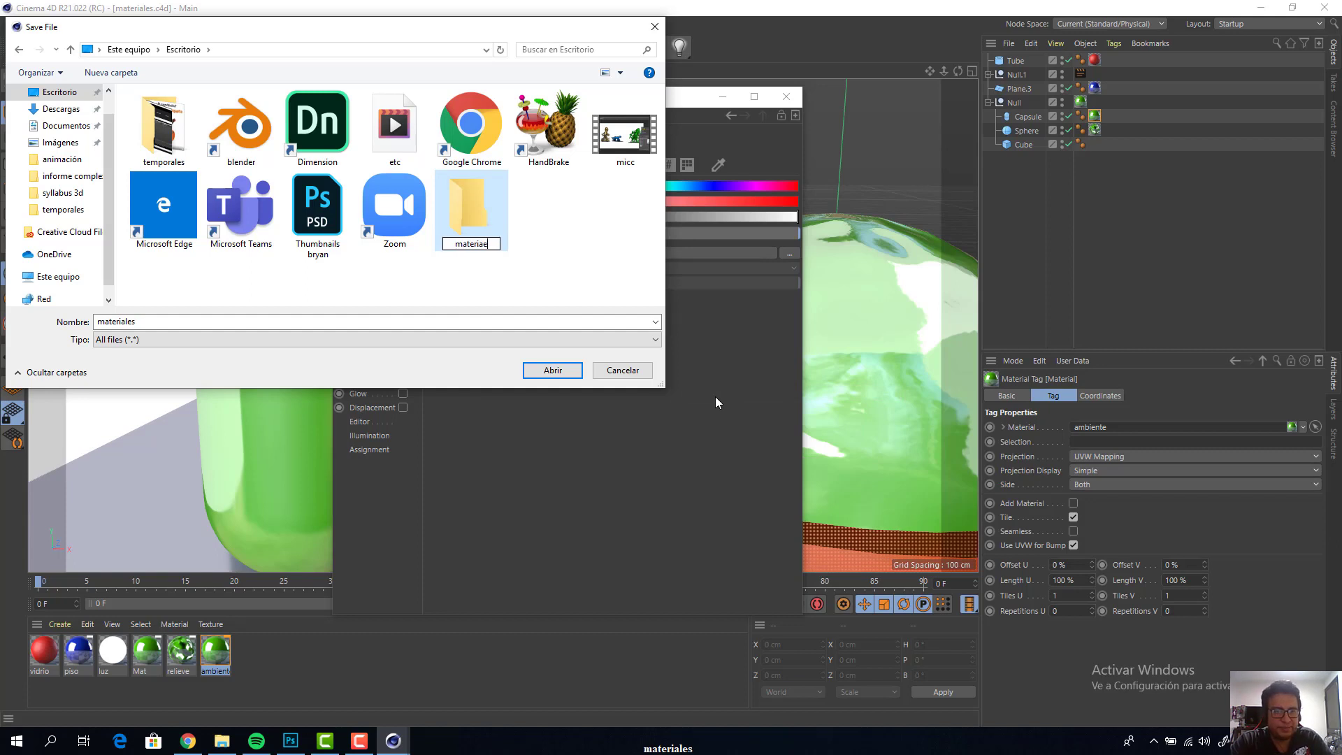
pyautogui.press('BackSpace')
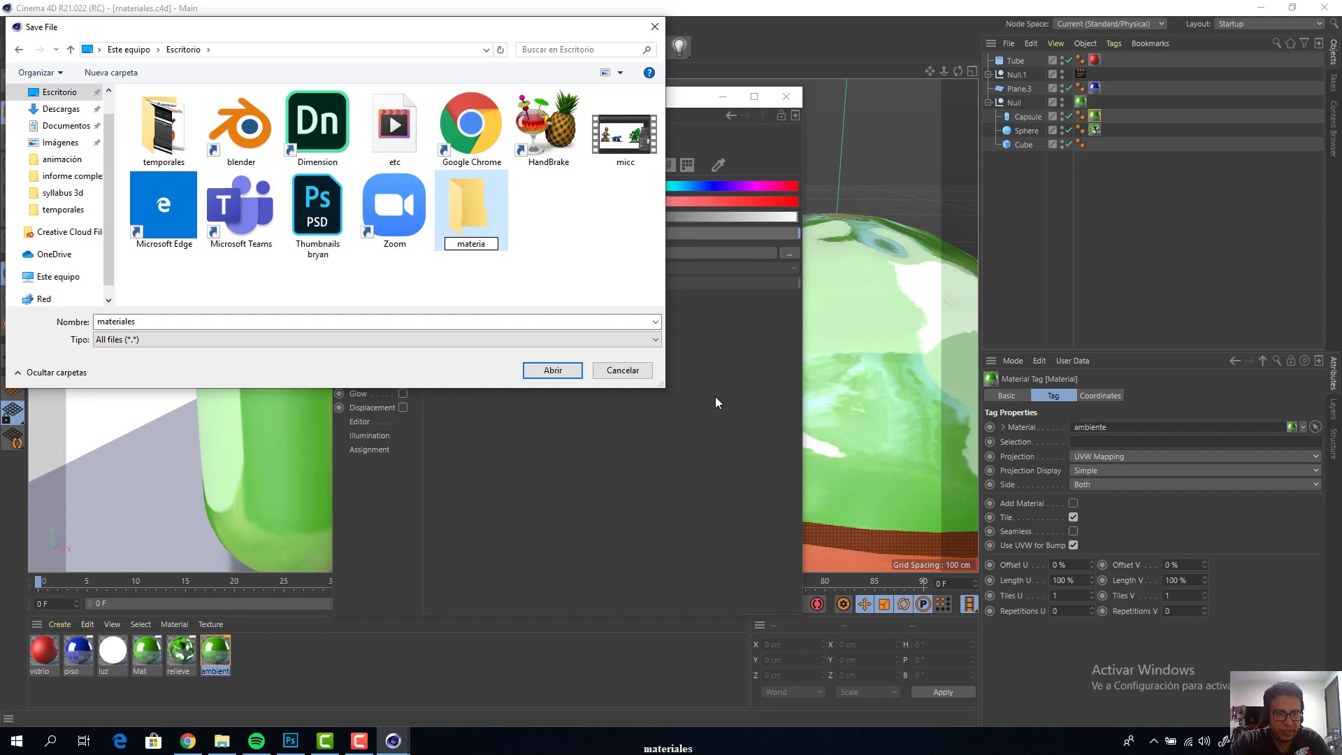
pyautogui.write('les')
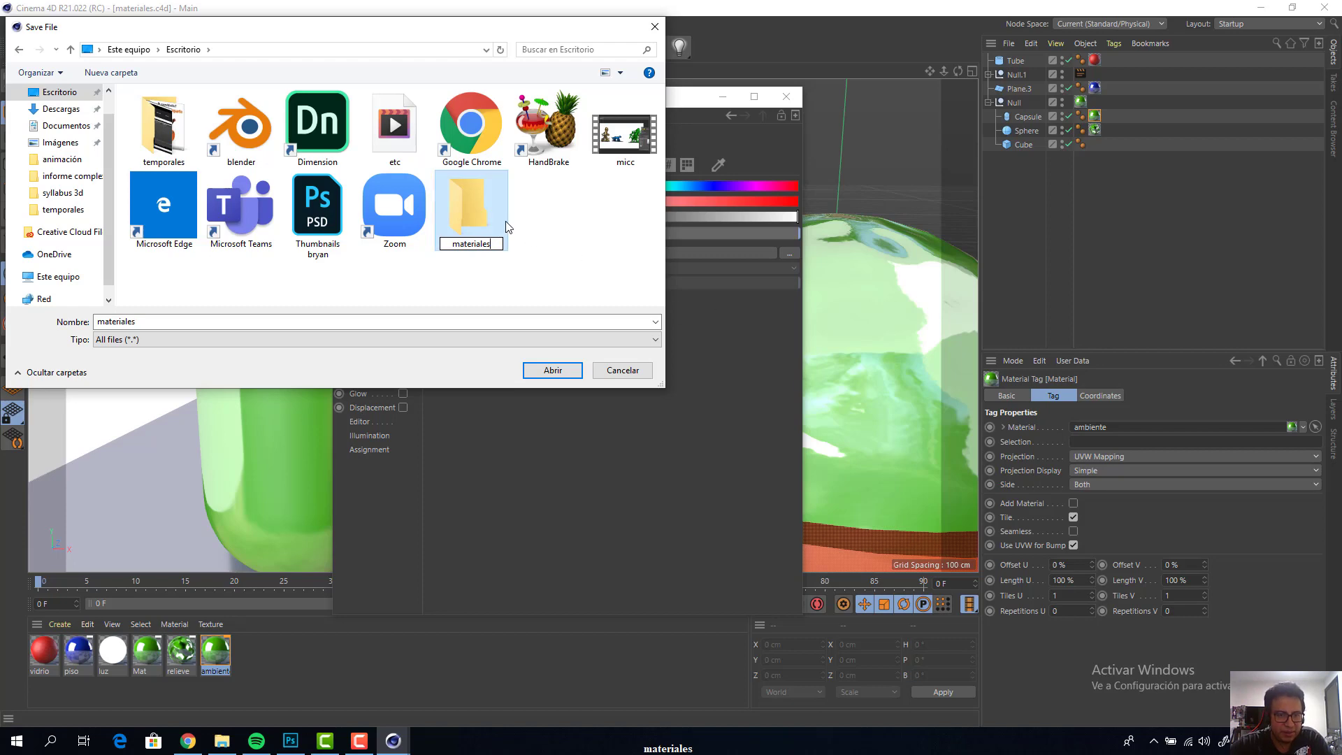
pyautogui.doubleClick(489, 224)
pyautogui.click(547, 368)
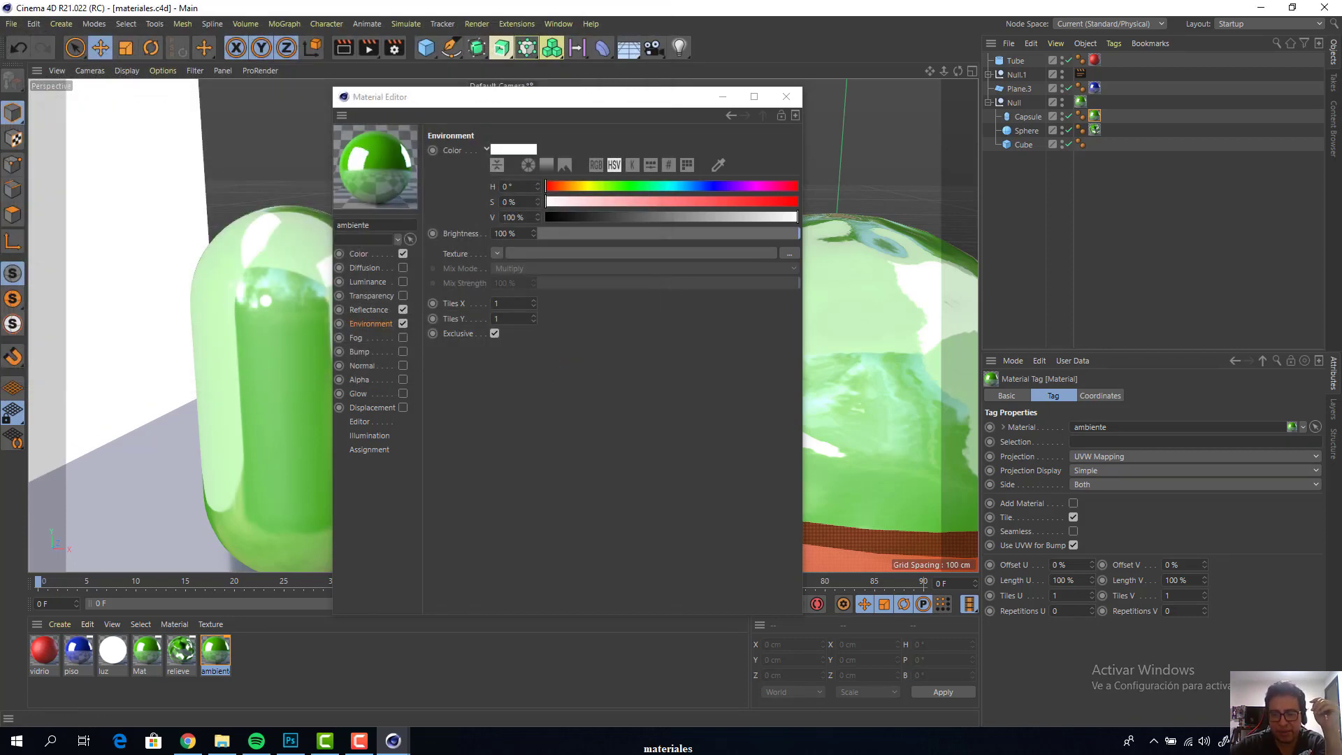
# Open the materiales folder on the desktop and check the saved project file
pyautogui.press('super+d')
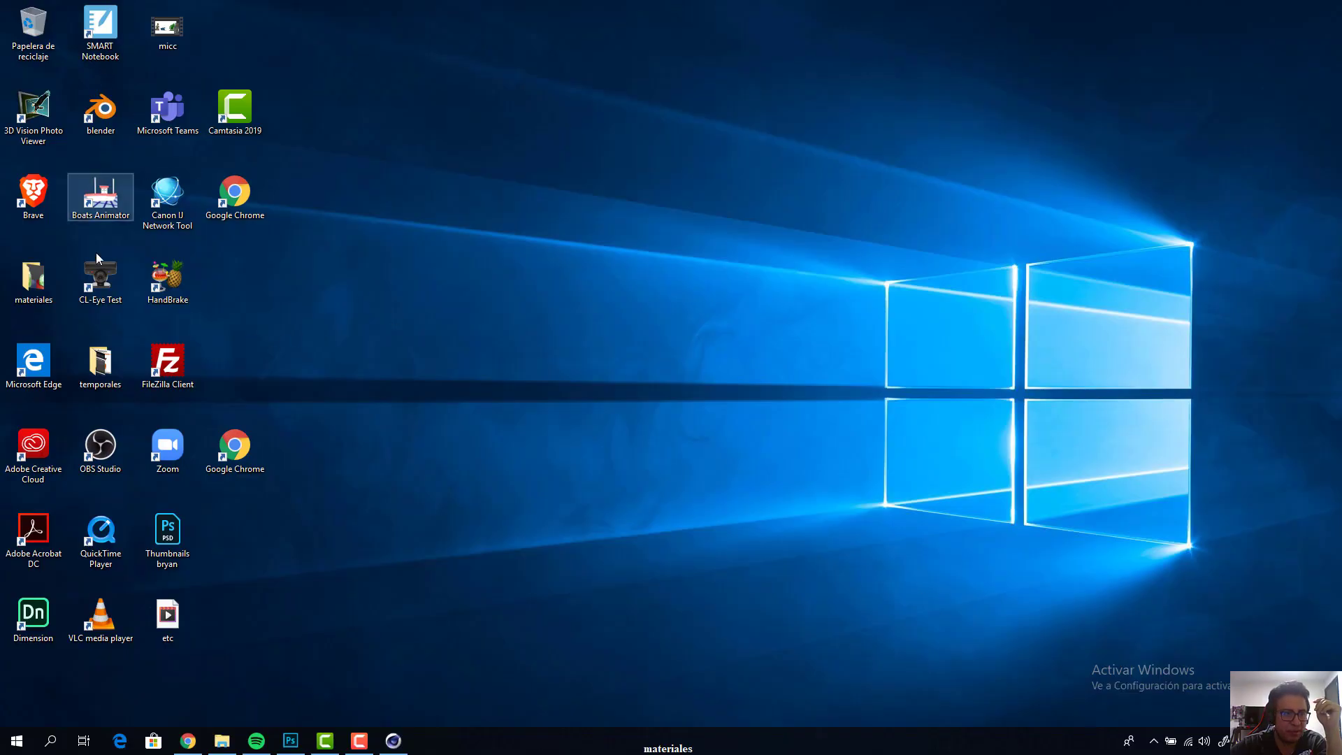
pyautogui.doubleClick(33, 284)
pyautogui.click(495, 306)
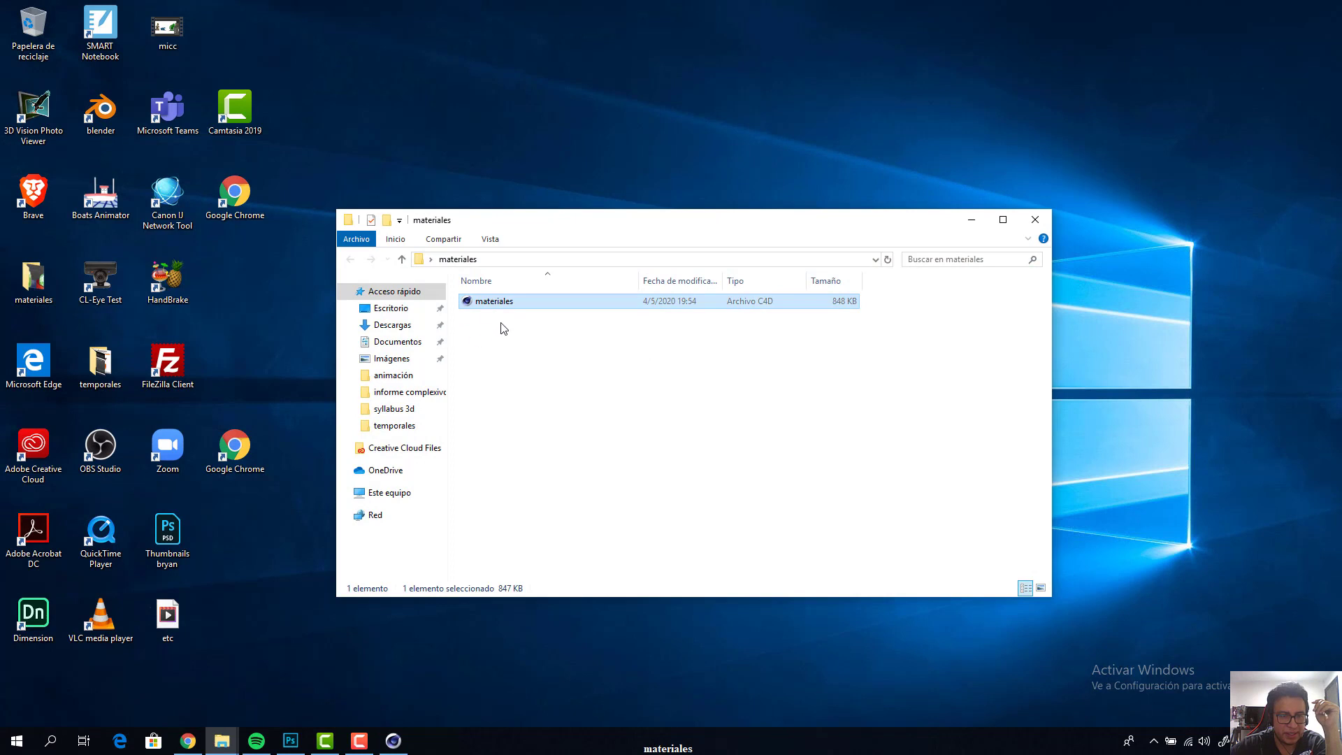
pyautogui.click(562, 437)
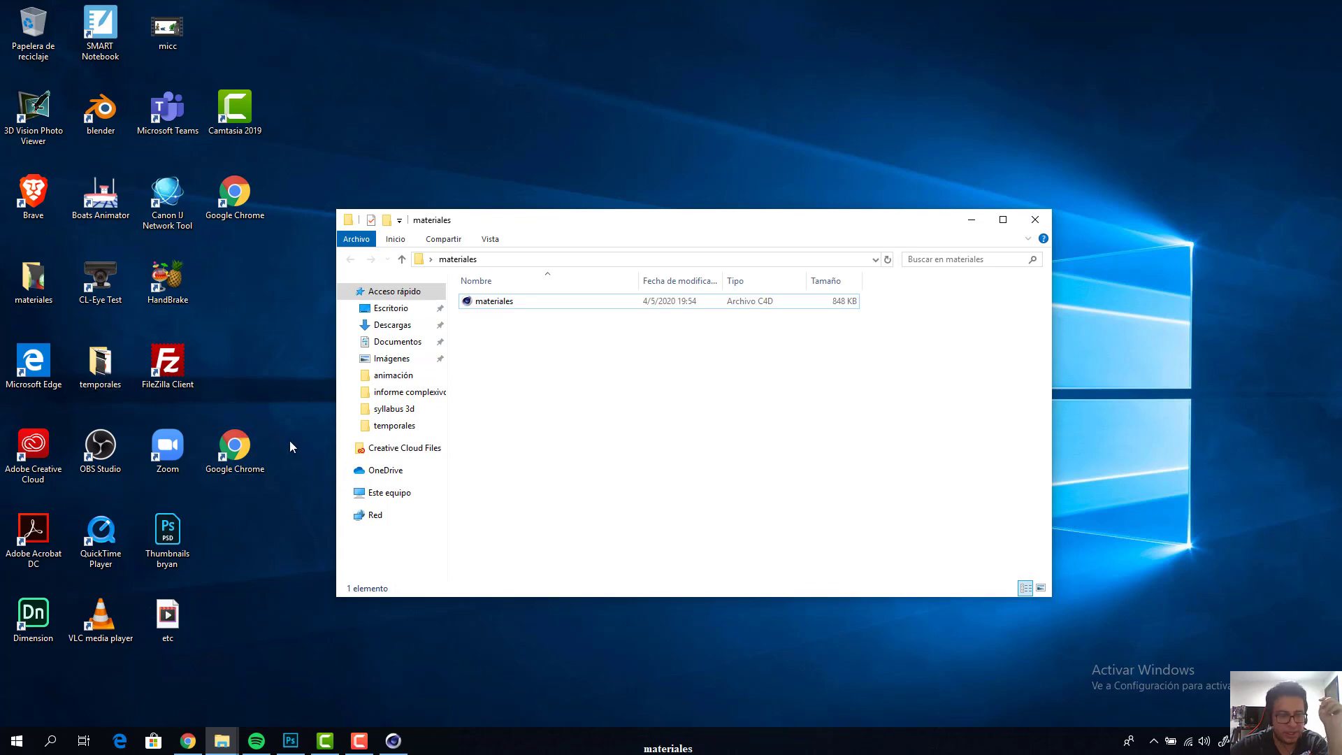
# Return to Cinema 4D and load the paisaje image as the ambiente material's Environment texture, copying it to the project location
pyautogui.click(391, 743)
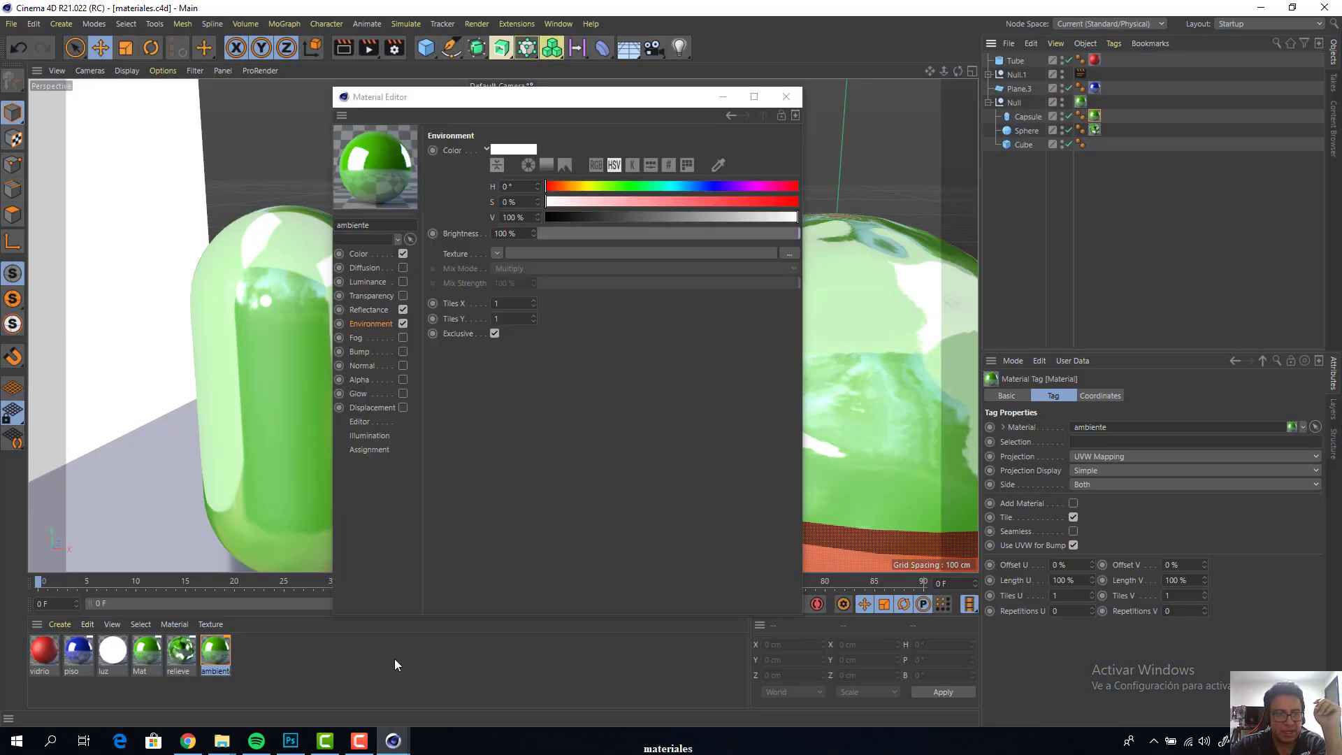
pyautogui.click(375, 325)
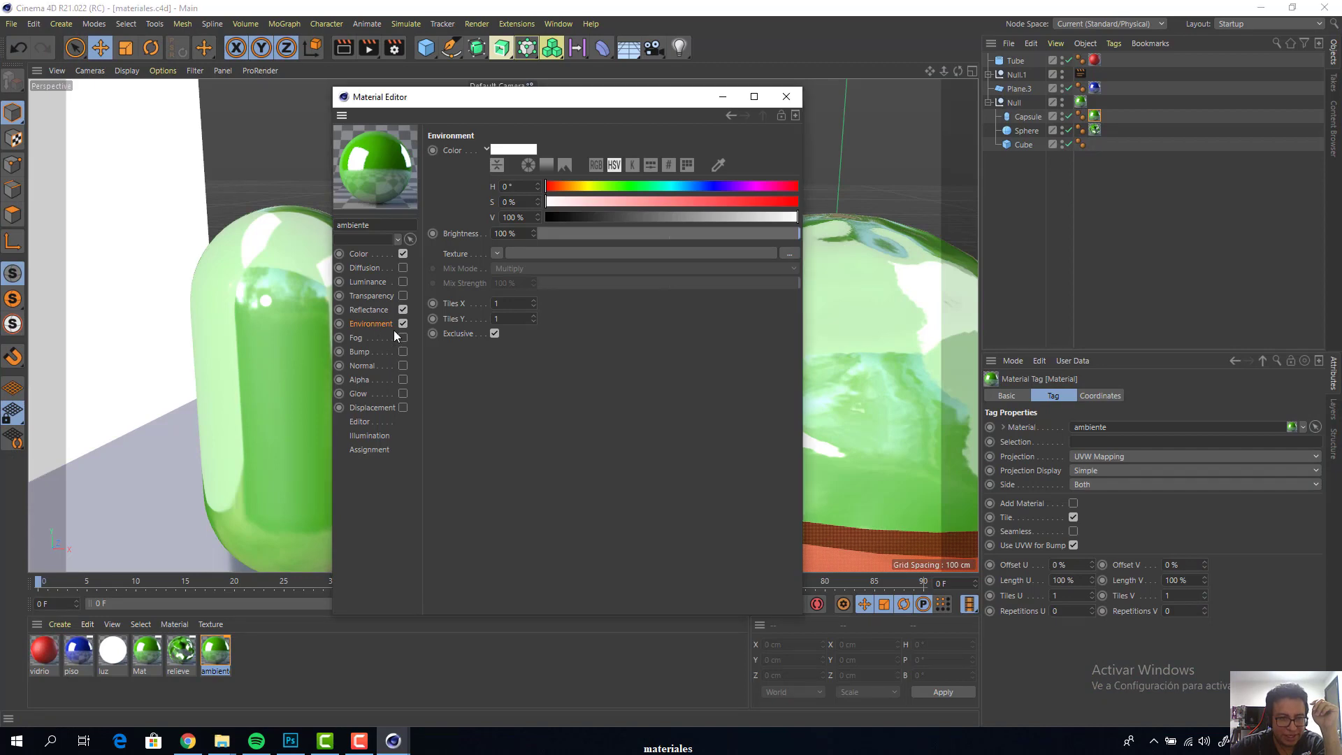
pyautogui.click(789, 258)
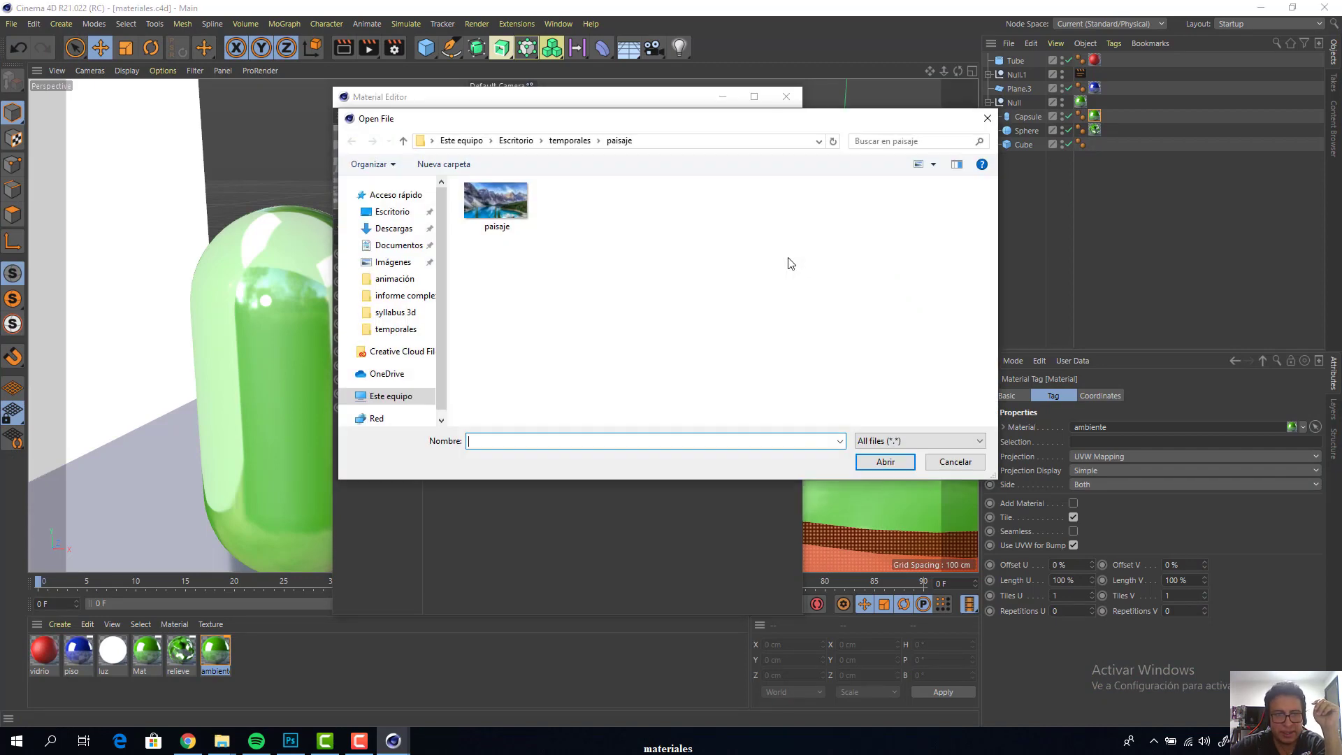
pyautogui.click(529, 210)
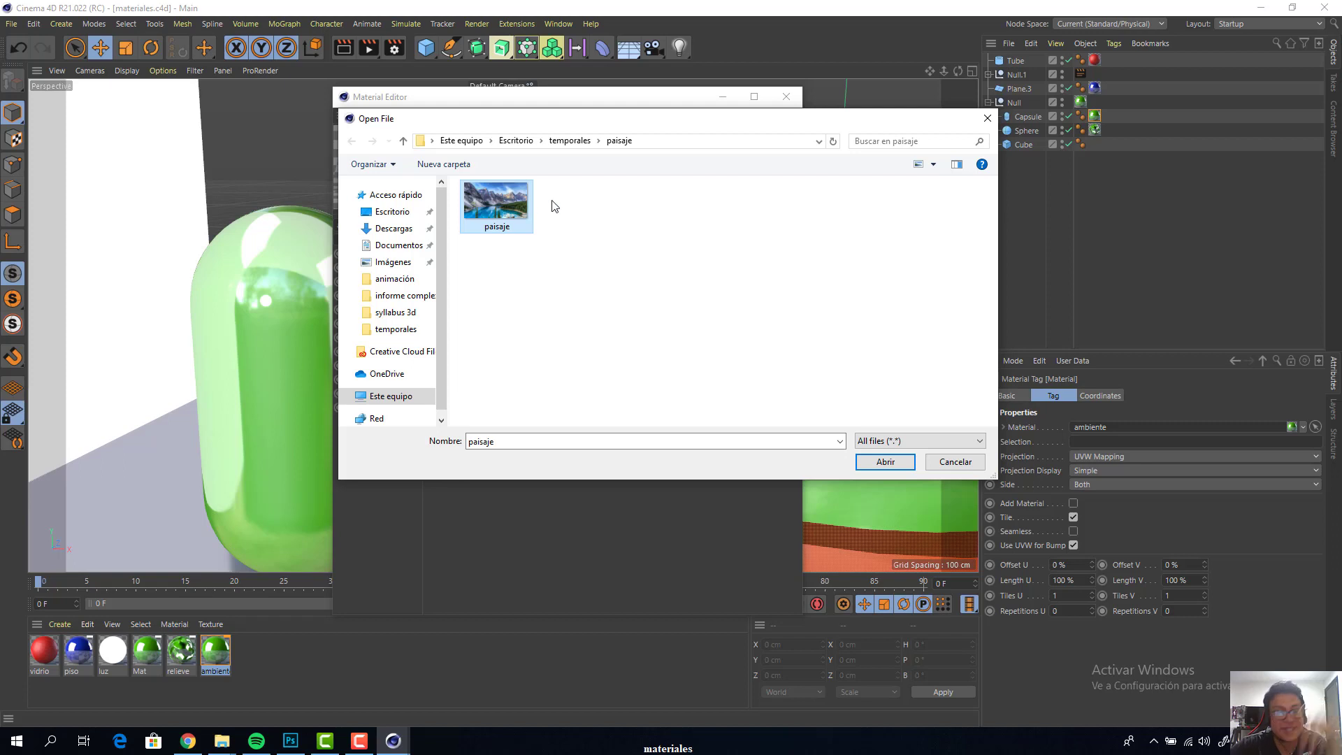
pyautogui.moveTo(634, 128); pyautogui.dragTo(780, 108)
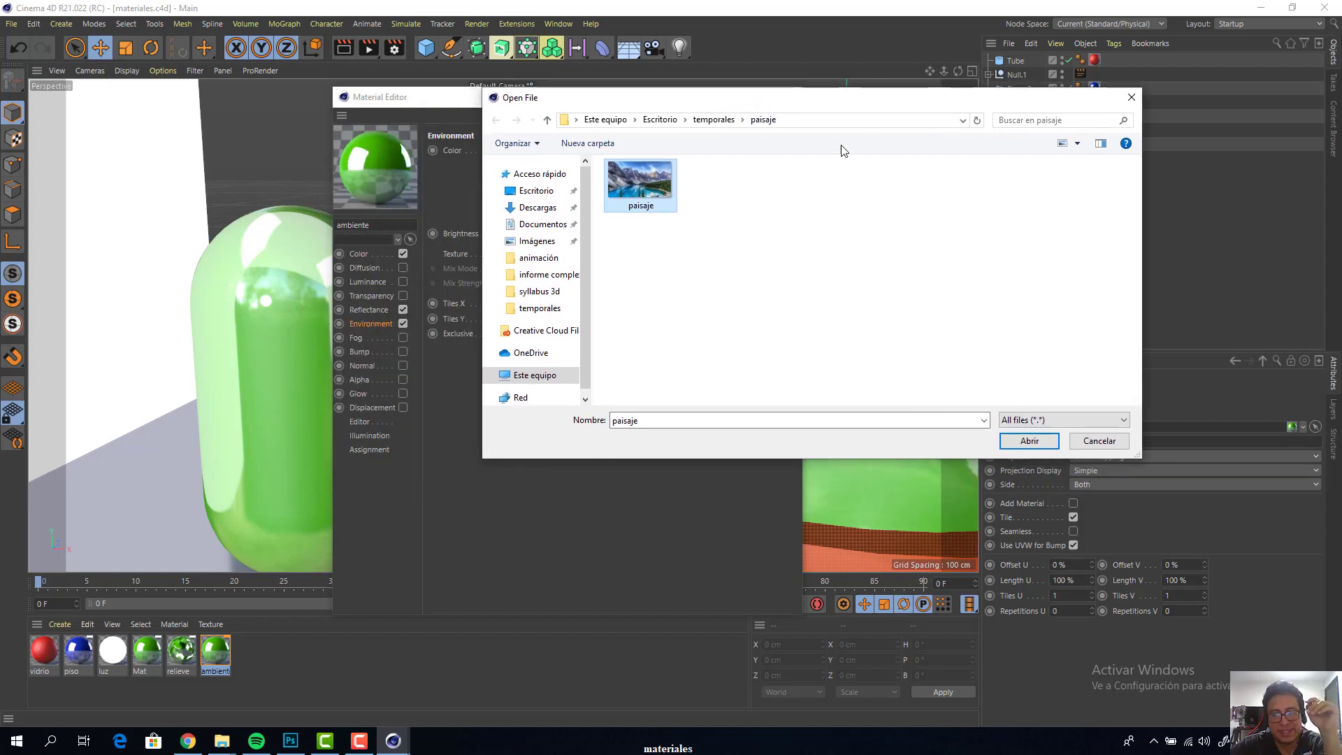
pyautogui.click(1028, 442)
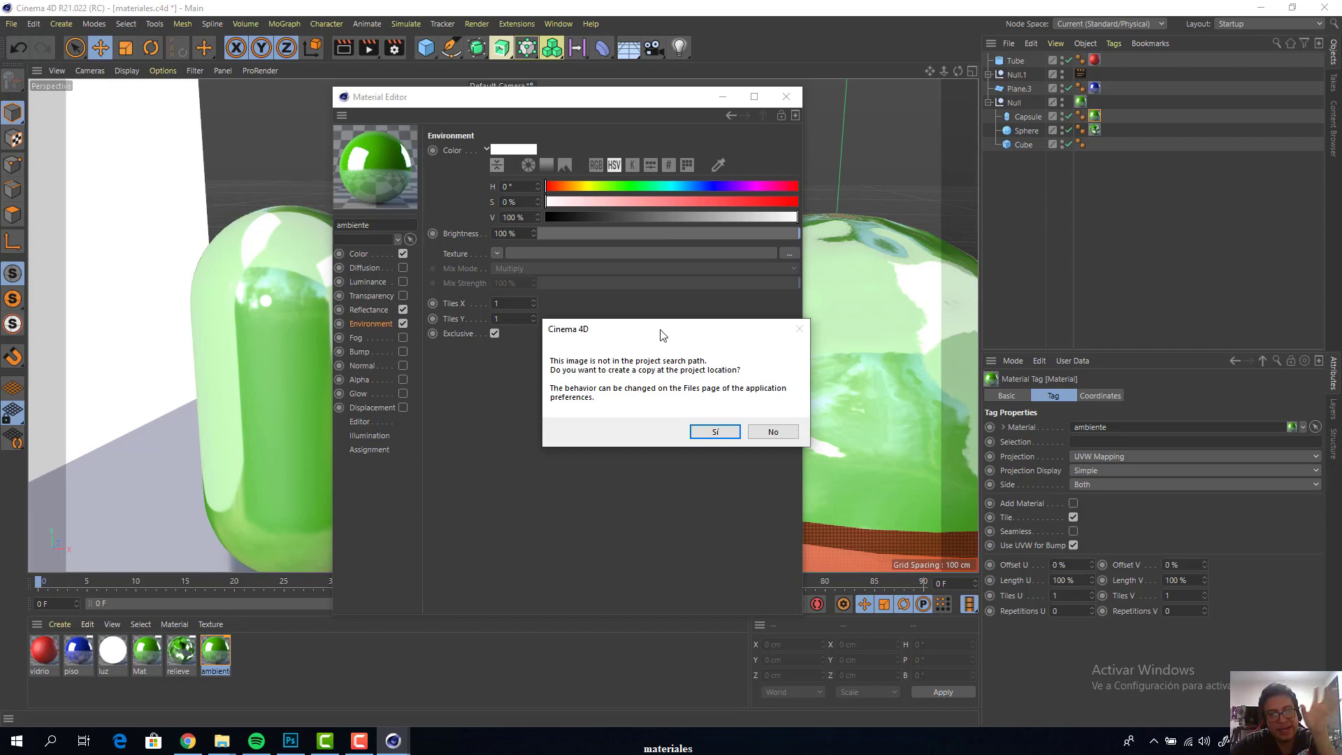
pyautogui.moveTo(662, 335); pyautogui.dragTo(647, 274)
pyautogui.click(700, 372)
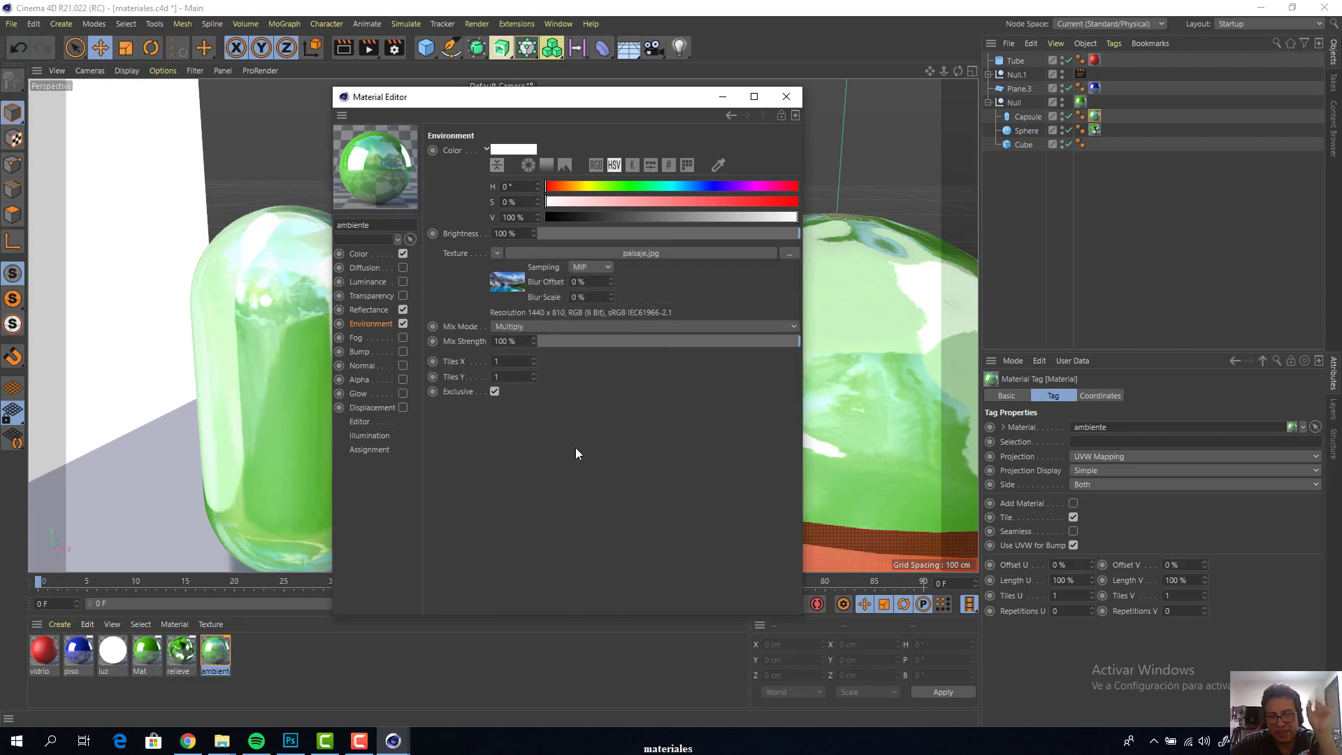
# Open the tex subfolder of the desktop's materiales folder and check the copied paisaje image
pyautogui.press('super+d')
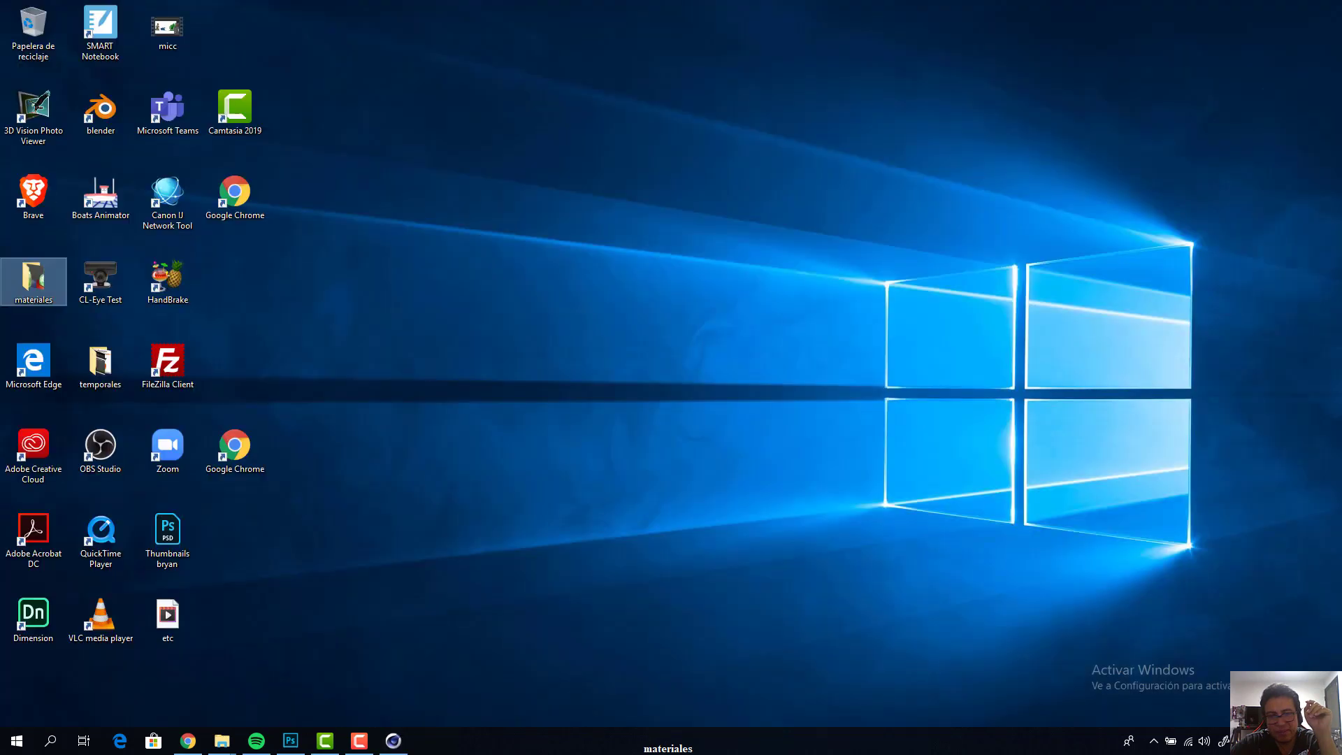
pyautogui.doubleClick(54, 279)
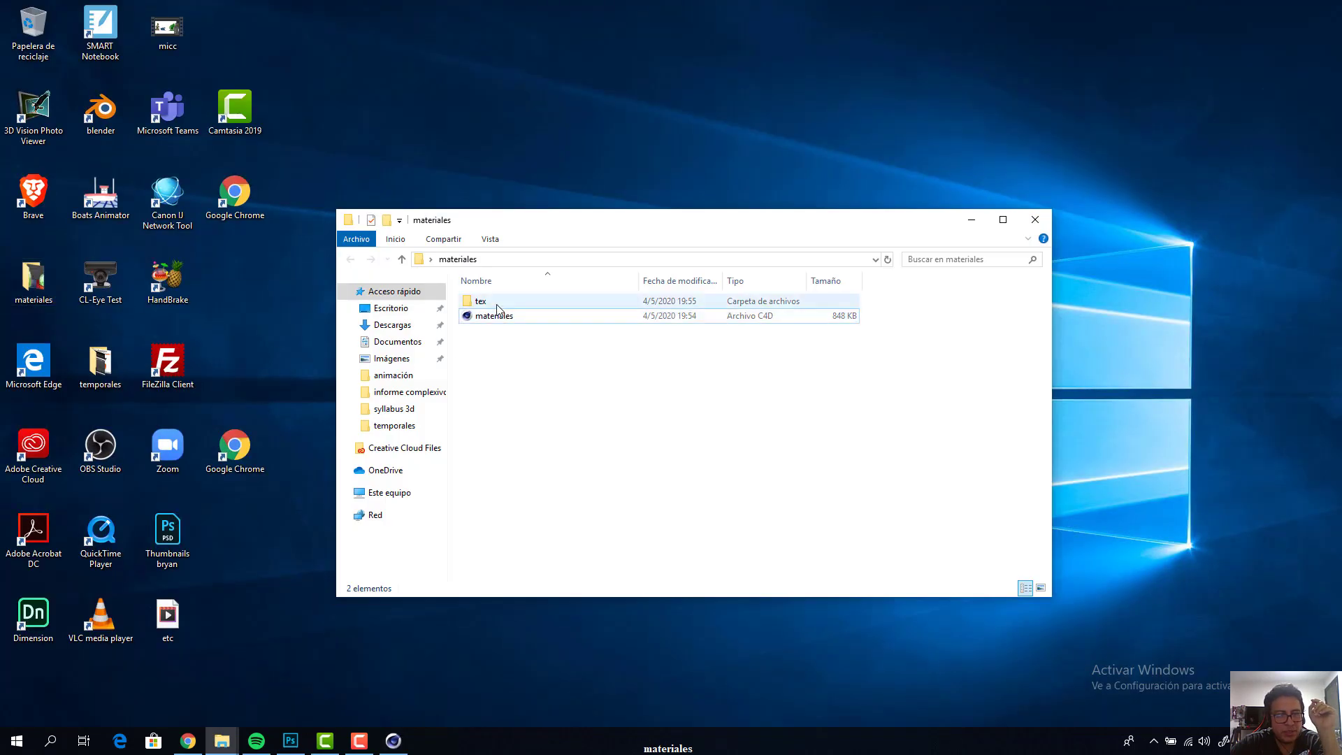
pyautogui.doubleClick(498, 304)
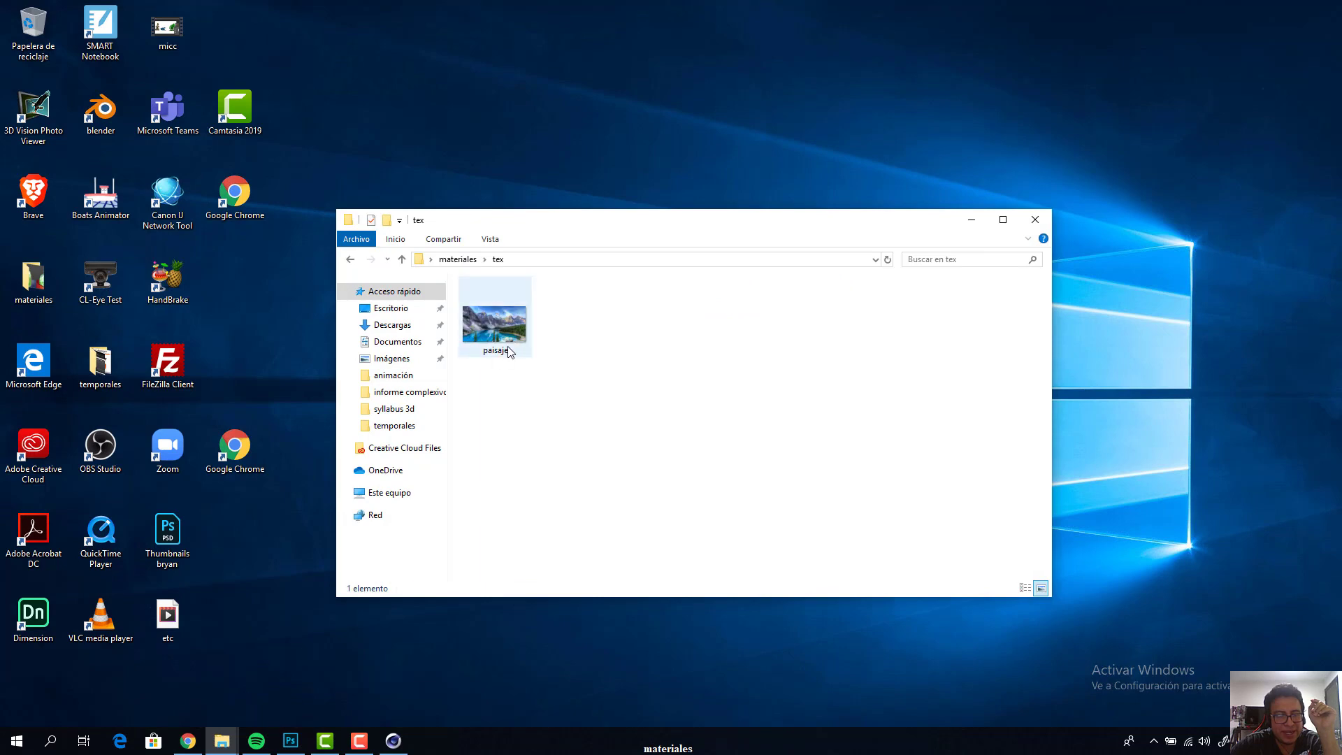
pyautogui.click(509, 352)
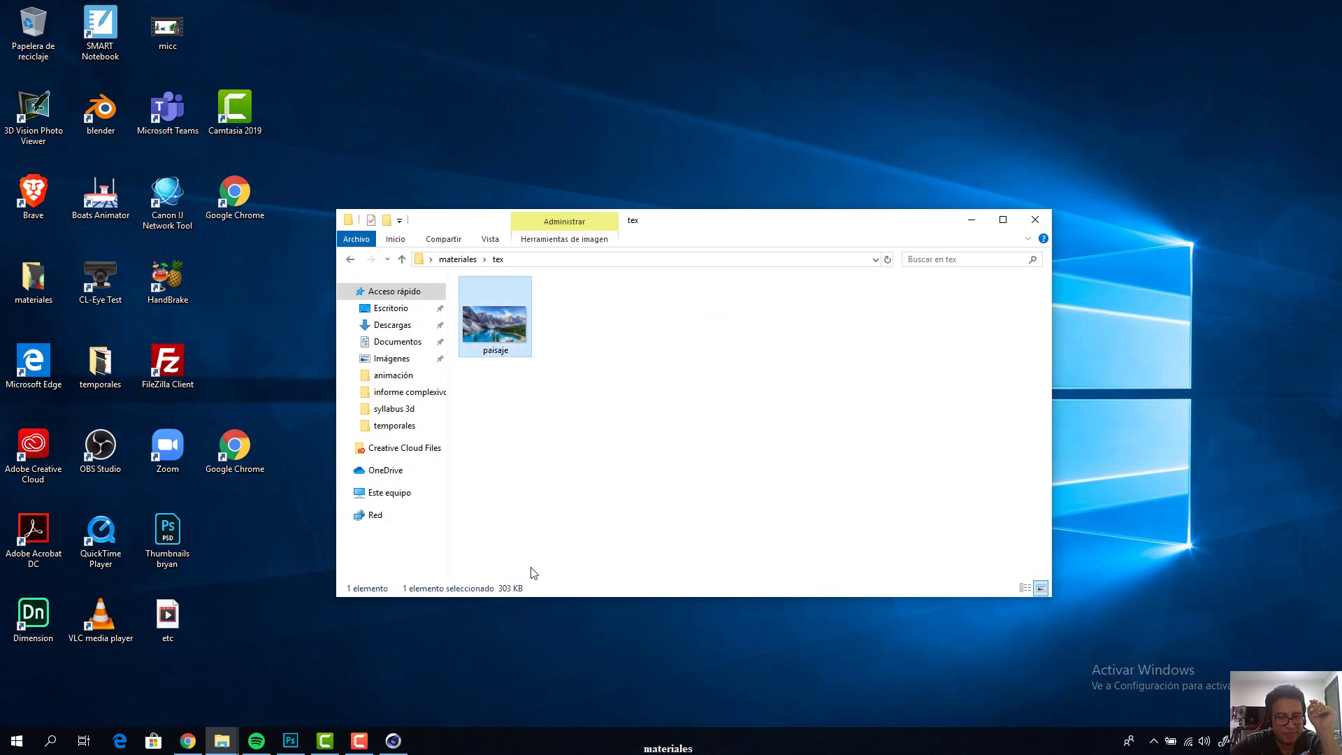
# Return to Cinema 4D, uncover the capsule by moving the Material Editor aside, and render the viewport to examine its environment reflection
pyautogui.click(400, 742)
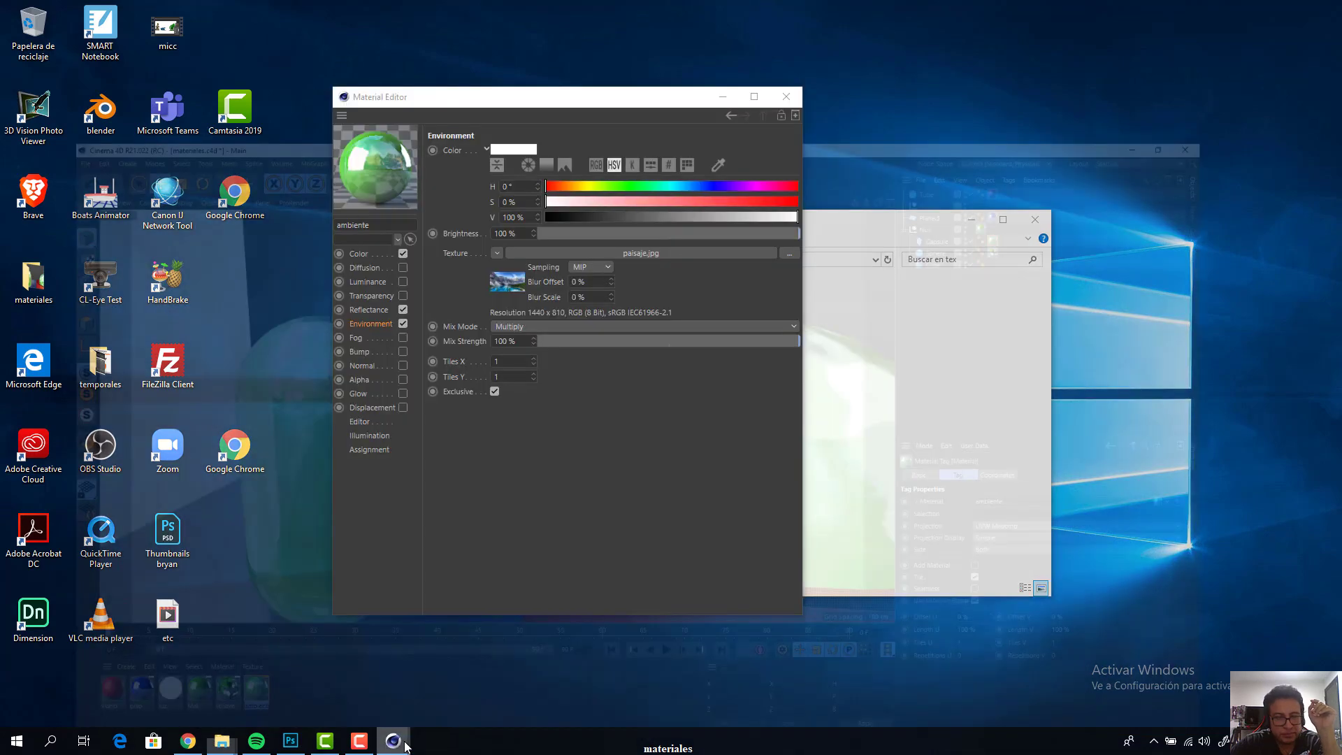
pyautogui.moveTo(490, 101); pyautogui.dragTo(768, 56)
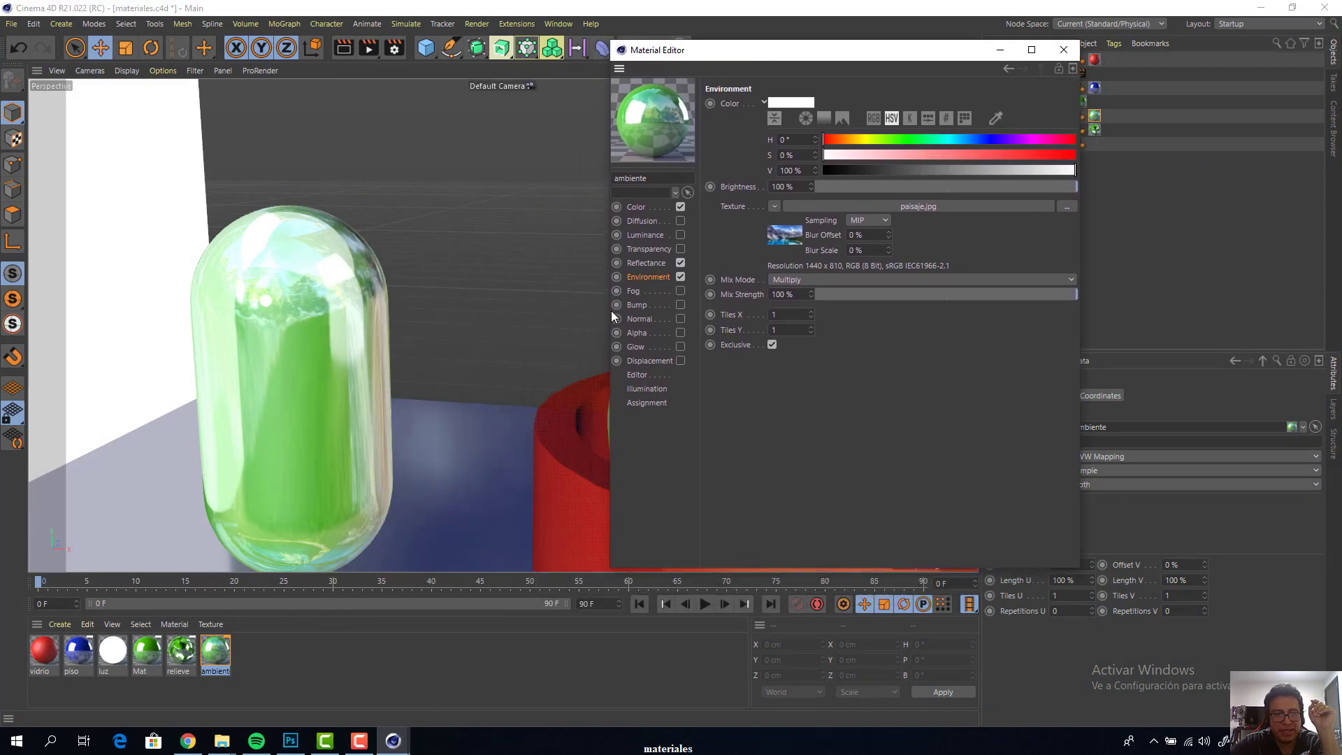
pyautogui.scroll(3, 237, 308)
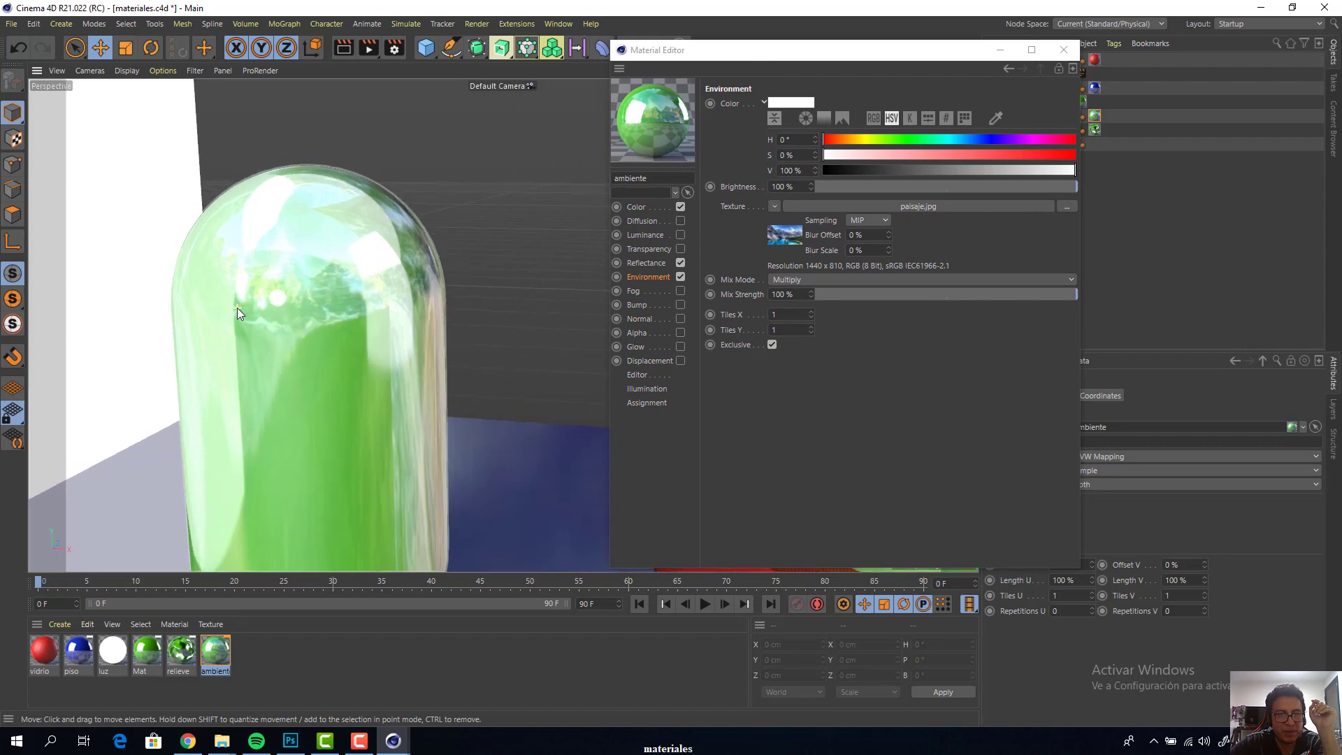
pyautogui.scroll(-1, 237, 308)
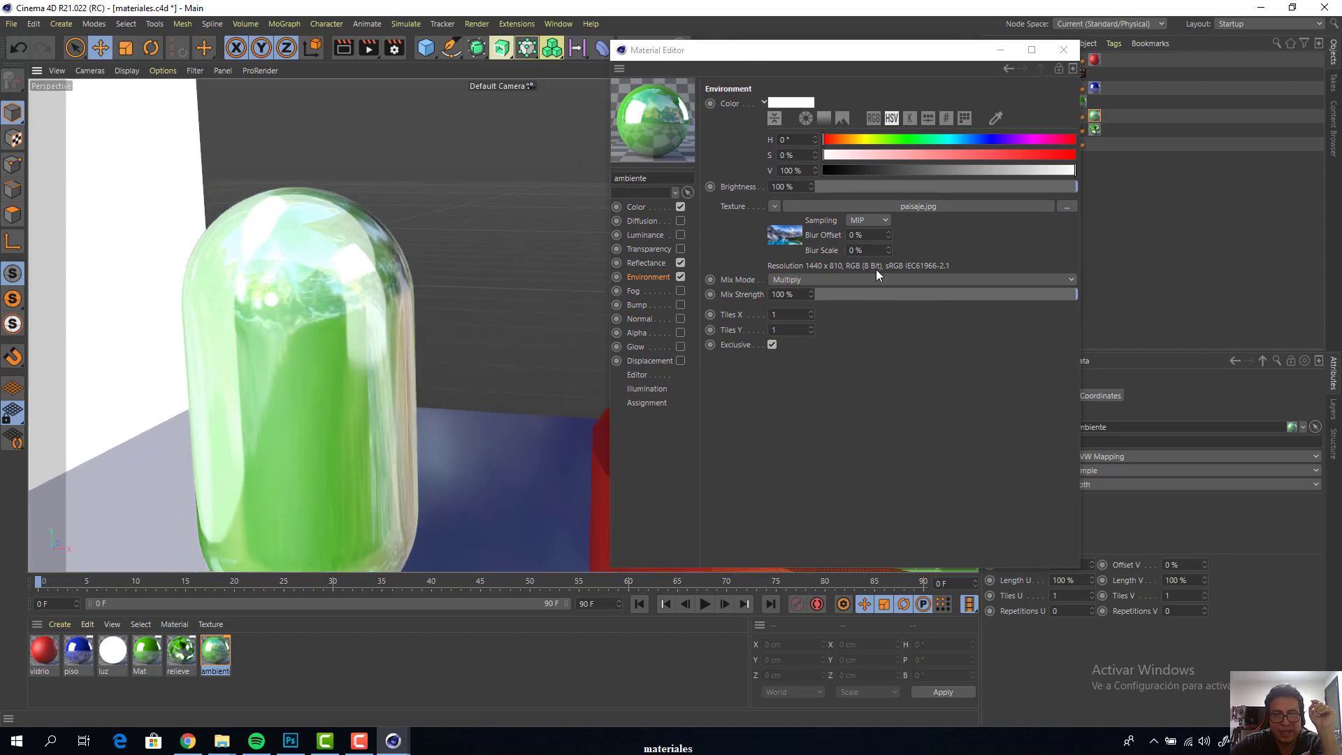
pyautogui.click(492, 234)
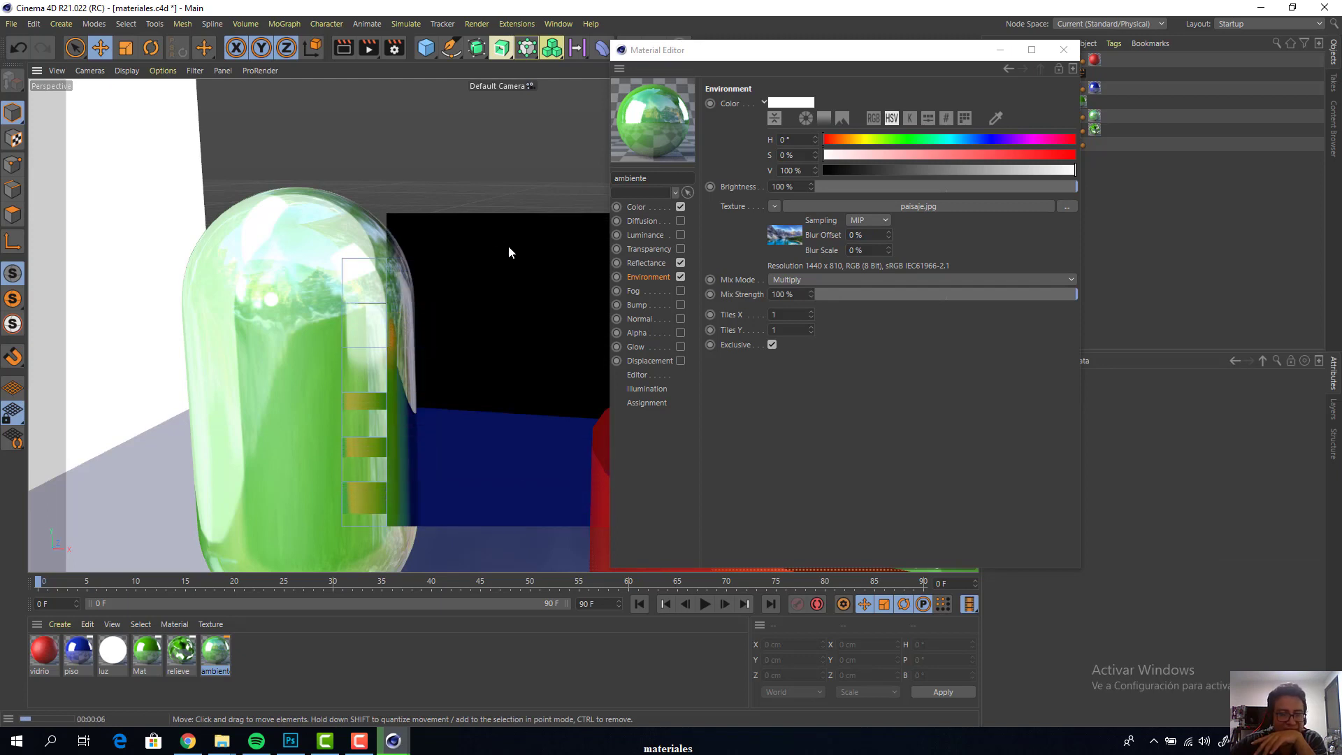
pyautogui.click(359, 740)
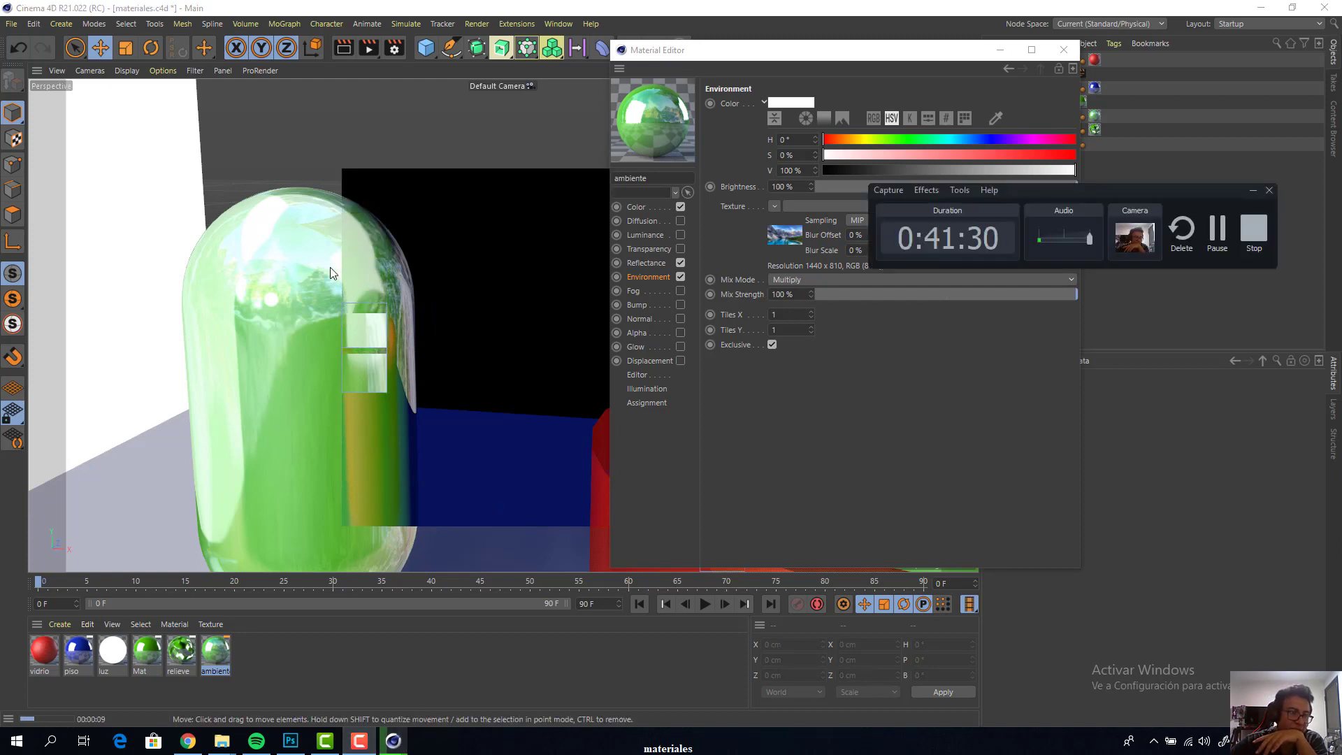
pyautogui.click(1220, 228)
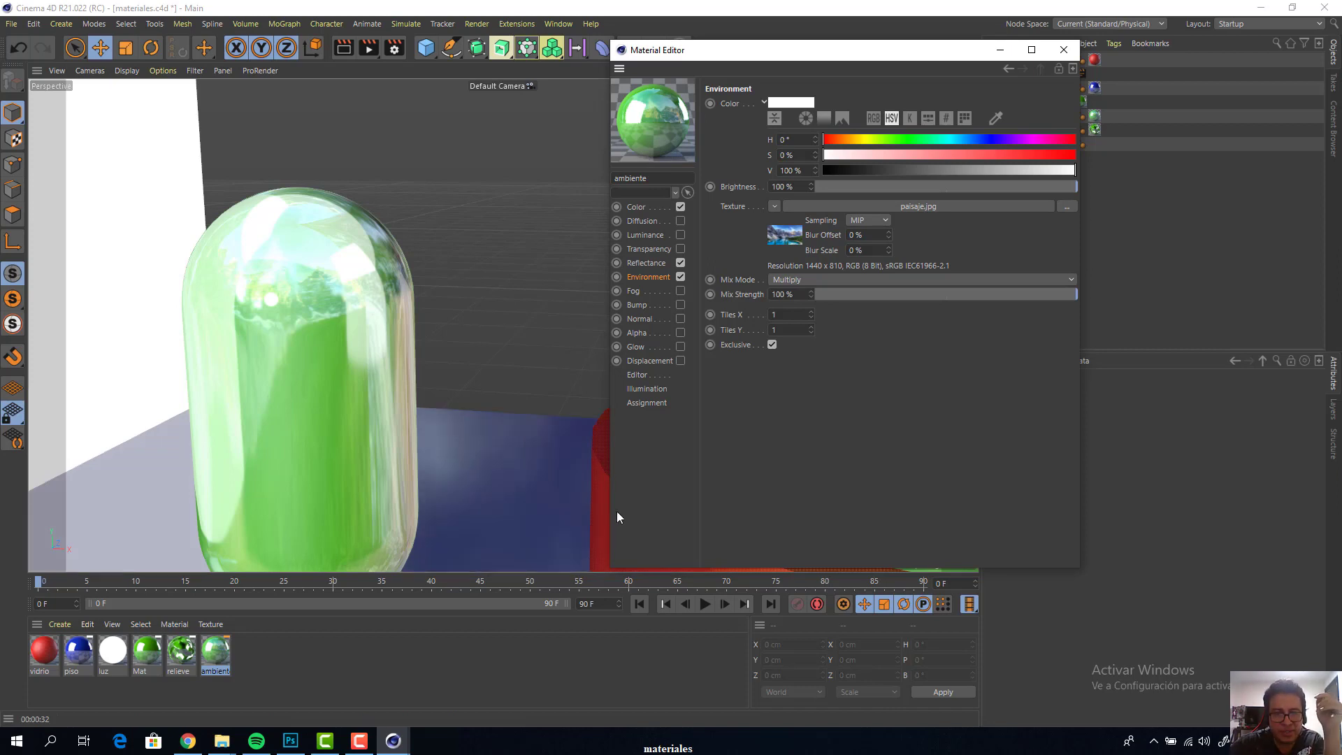
# Enable the Glow channel on the ambiente material, view its Alpha channel settings, and close the Material Editor
pyautogui.click(635, 347)
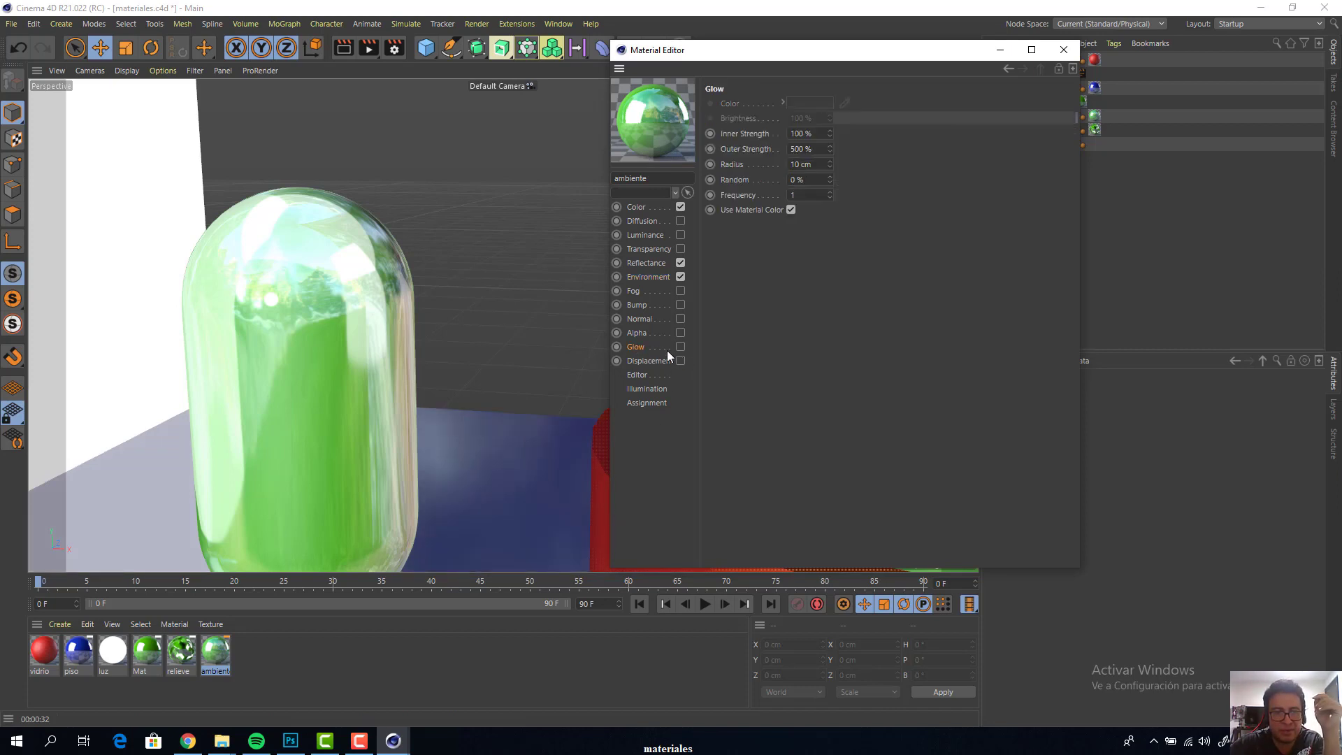
pyautogui.click(680, 347)
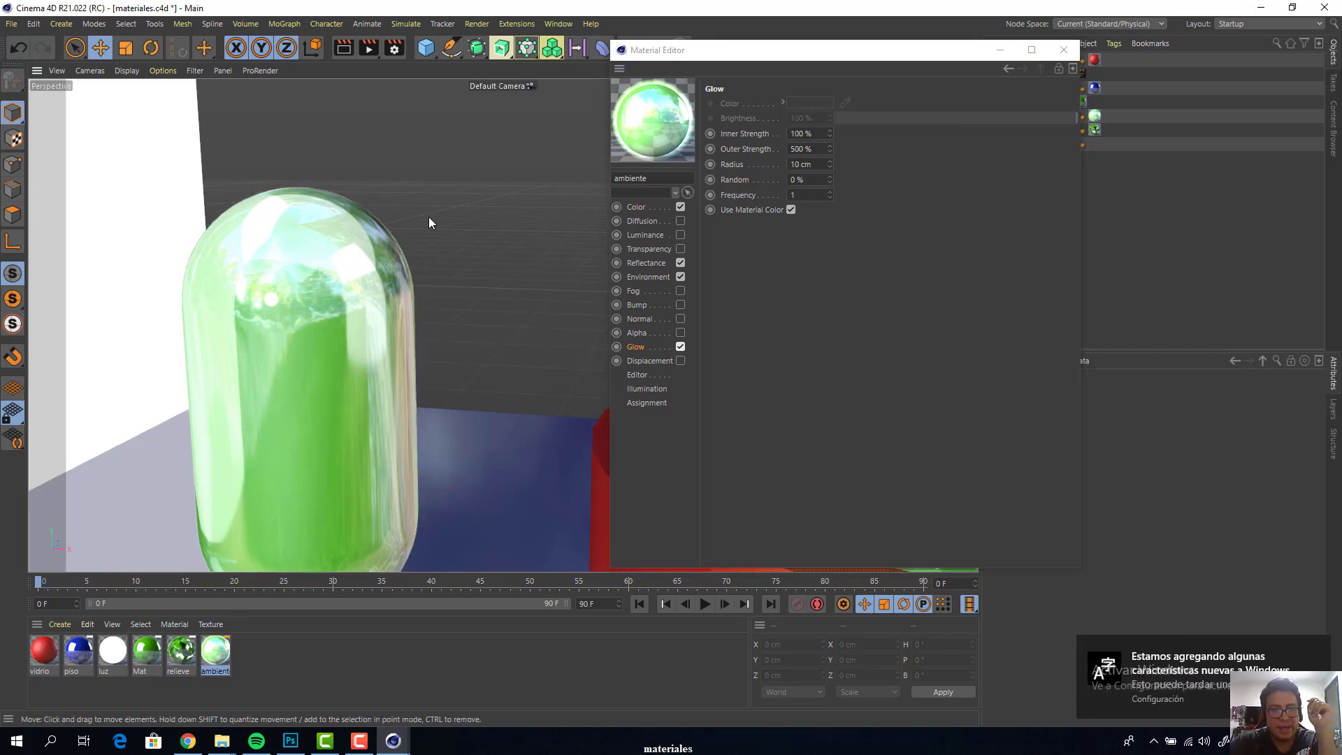
pyautogui.moveTo(753, 52); pyautogui.dragTo(874, 45)
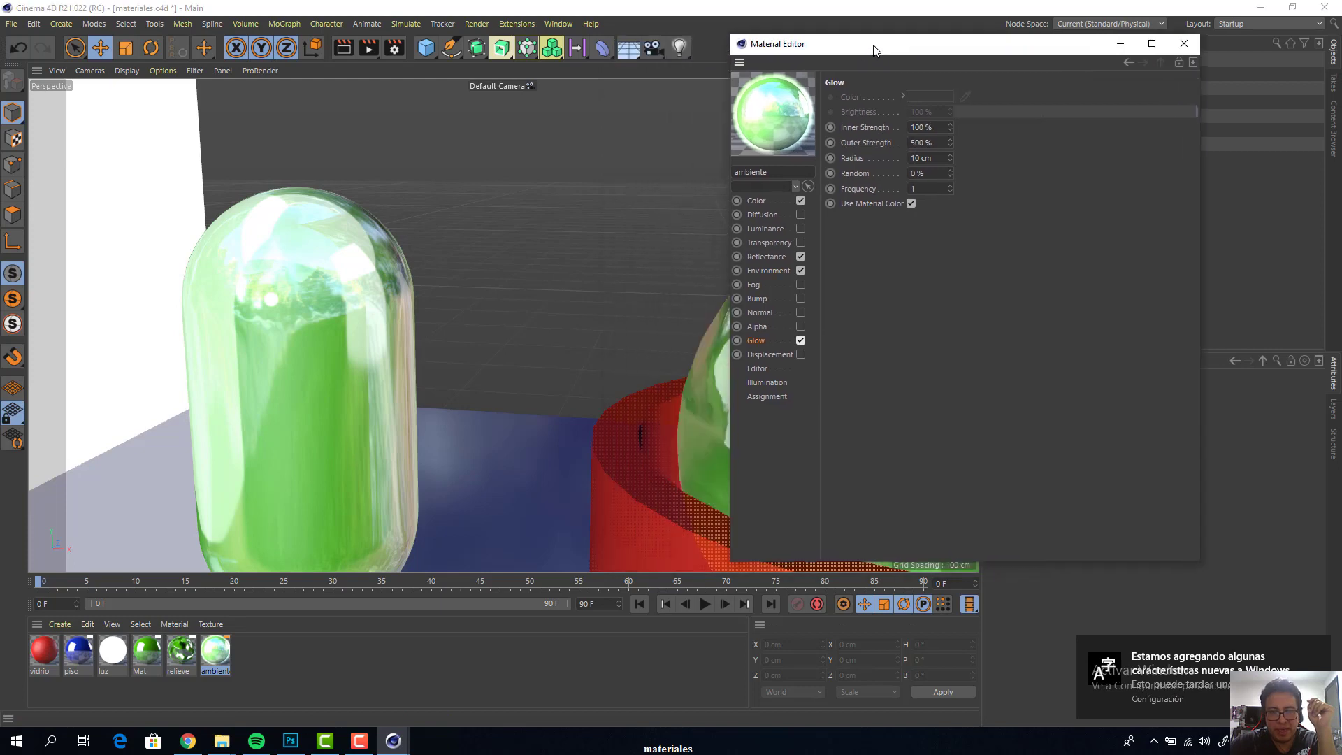
pyautogui.click(765, 331)
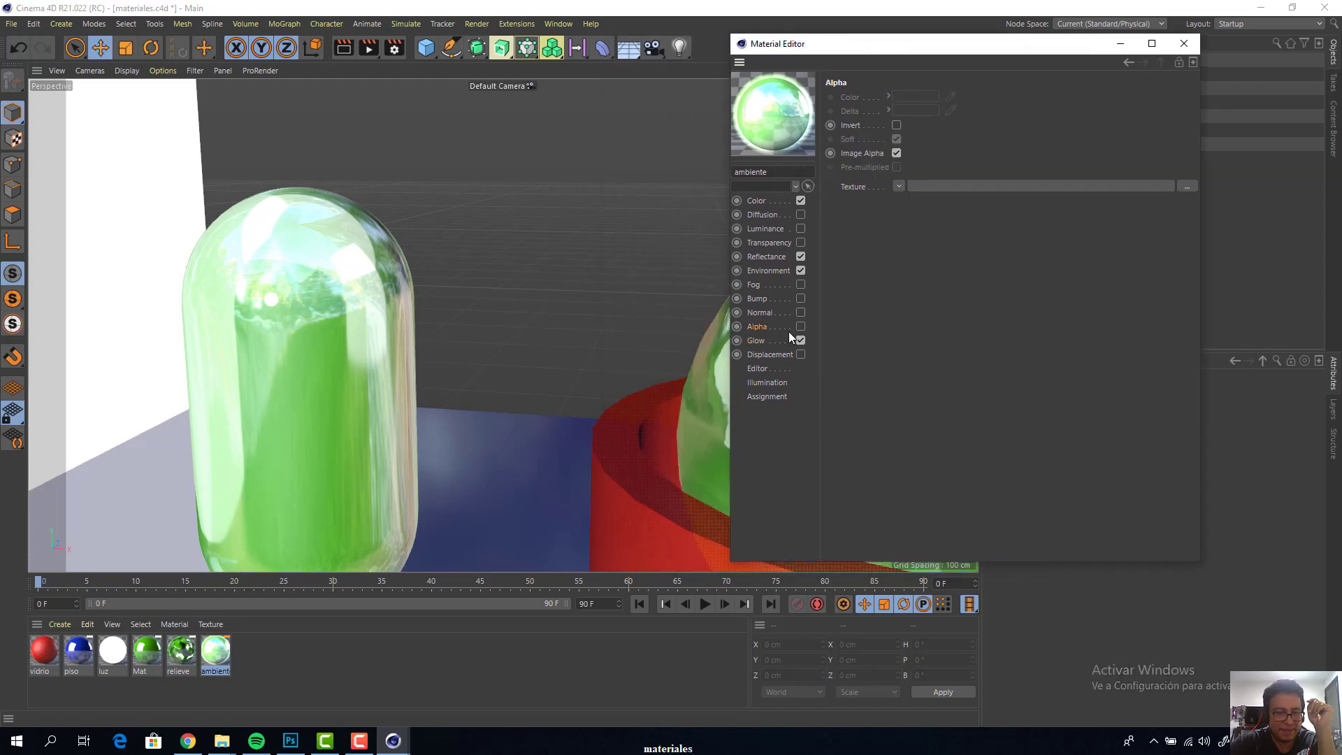
pyautogui.click(1185, 44)
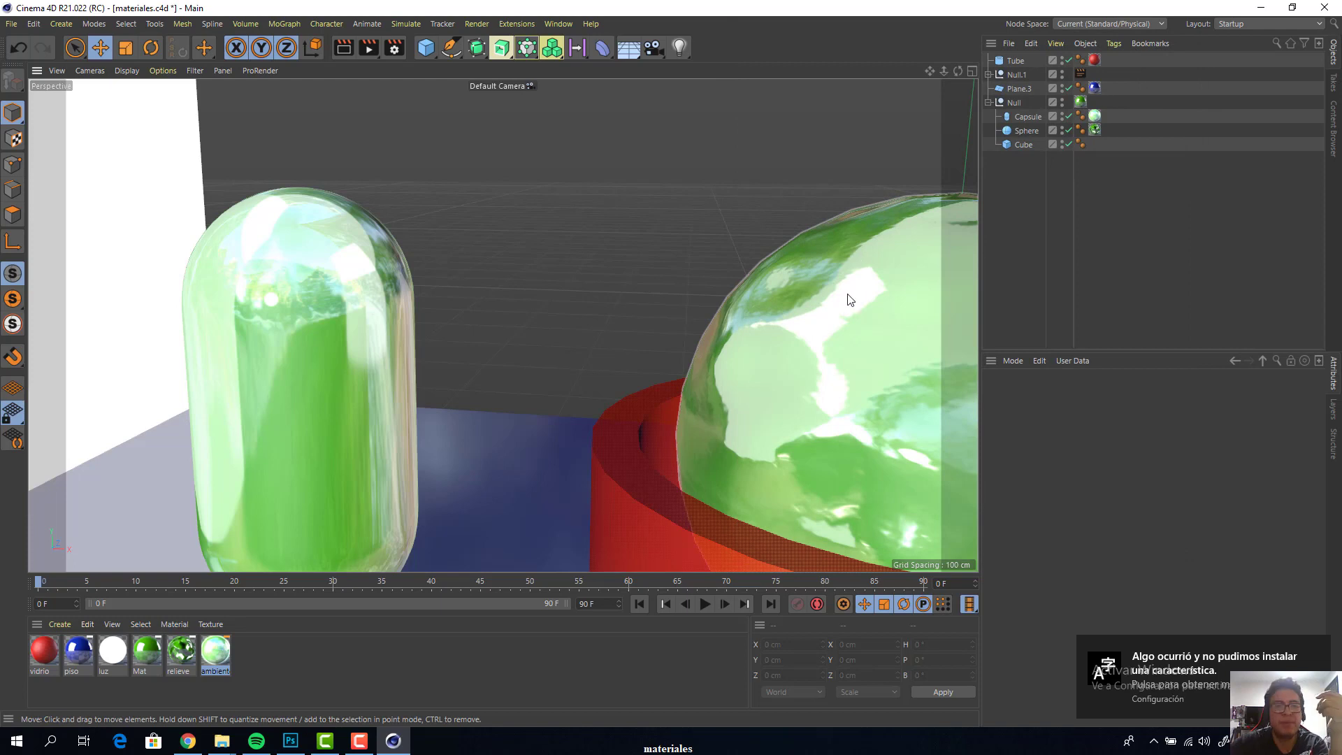
# Start a new empty Cinema 4D project and add a cube to the scene
pyautogui.click(571, 26)
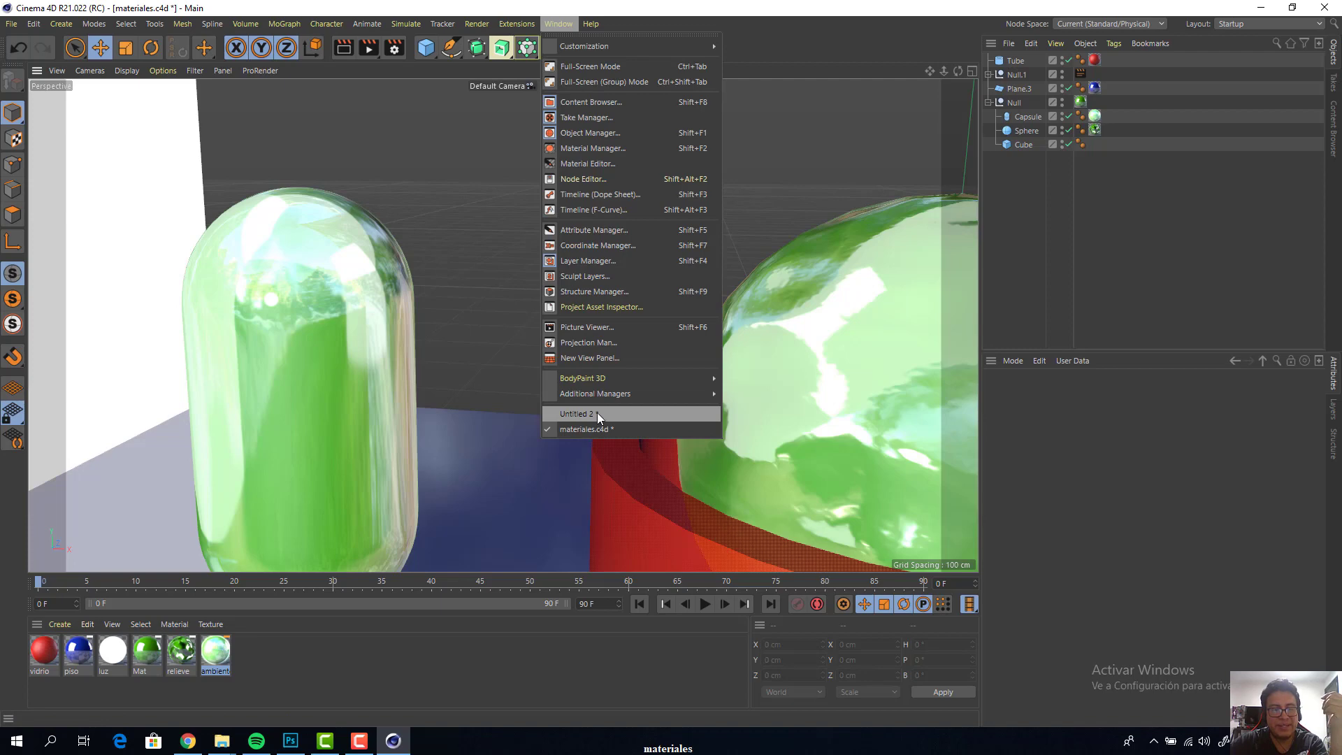
pyautogui.click(492, 270)
pyautogui.hotkey('ctrl', 'n')
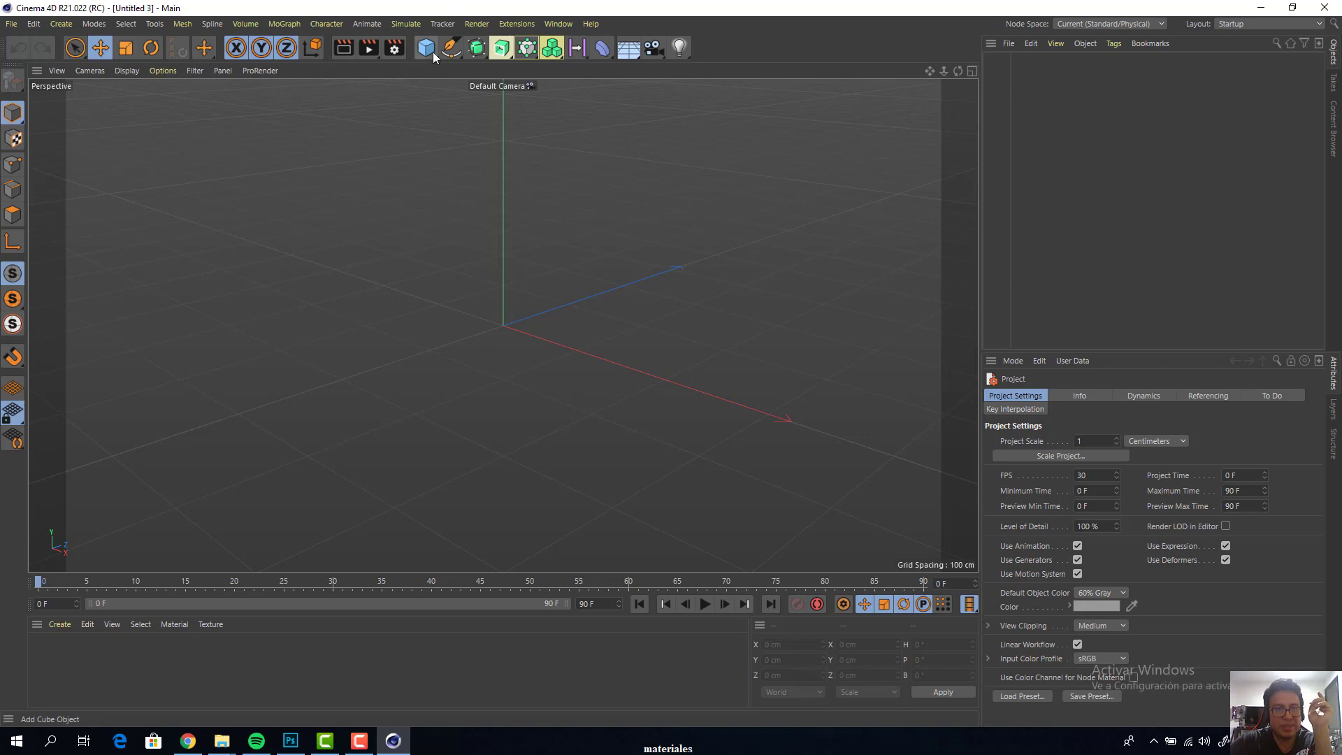
pyautogui.moveTo(429, 49); pyautogui.dragTo(480, 63)
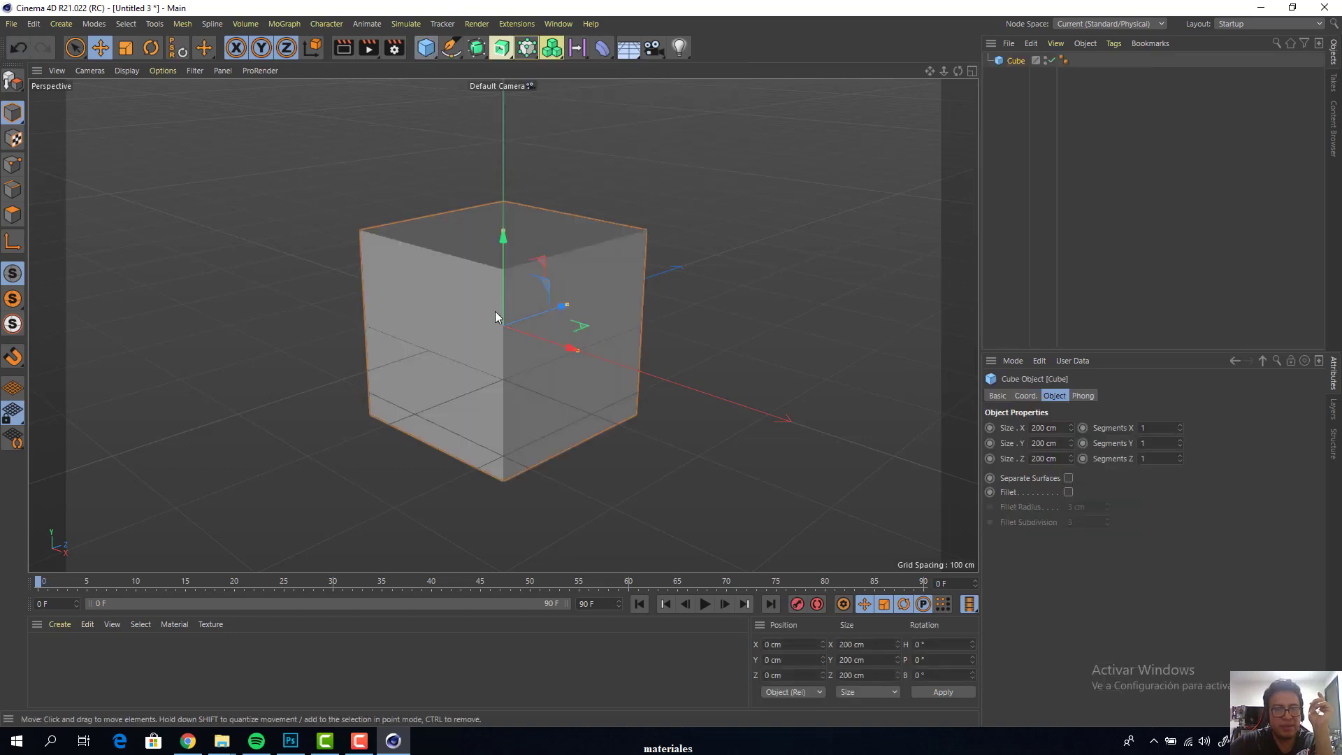
pyautogui.scroll(4, 543, 325)
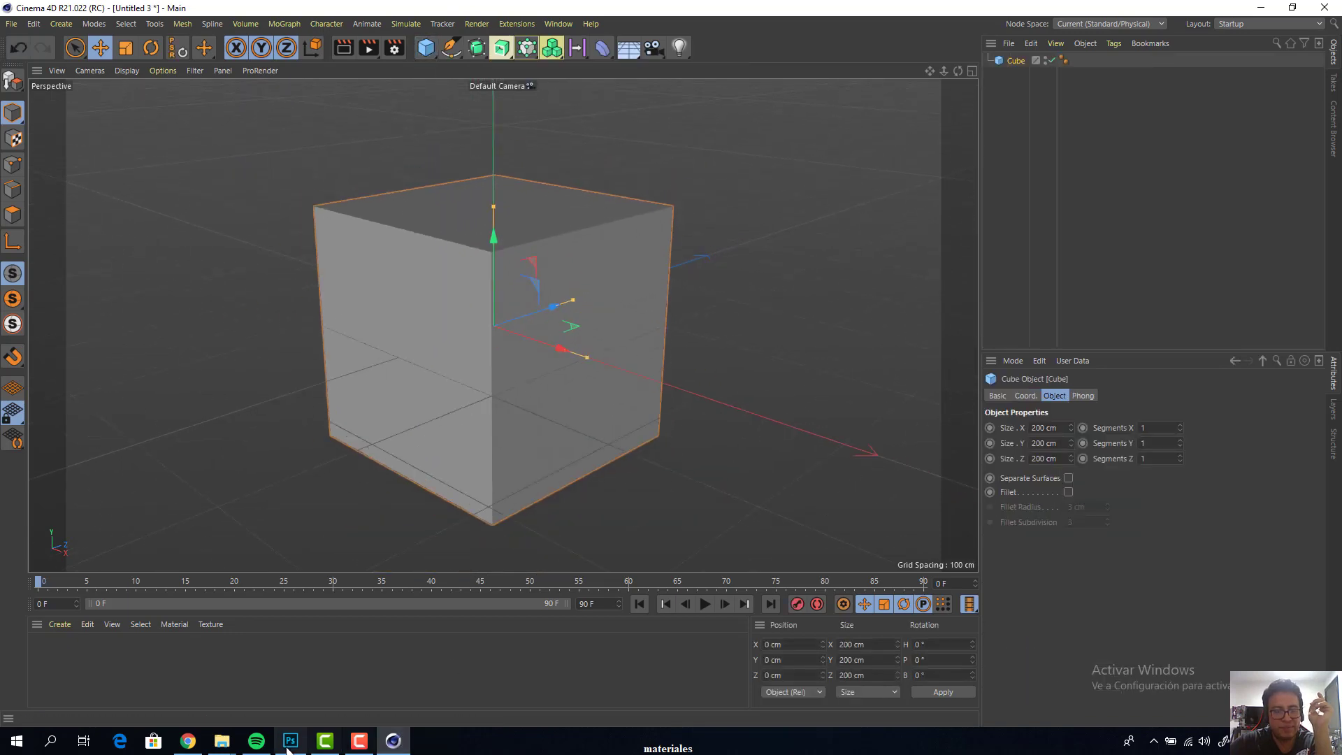
# Switch to Photoshop and create a new document from the HDTV 1080p preset with width and height set to 1000 pixels
pyautogui.click(289, 742)
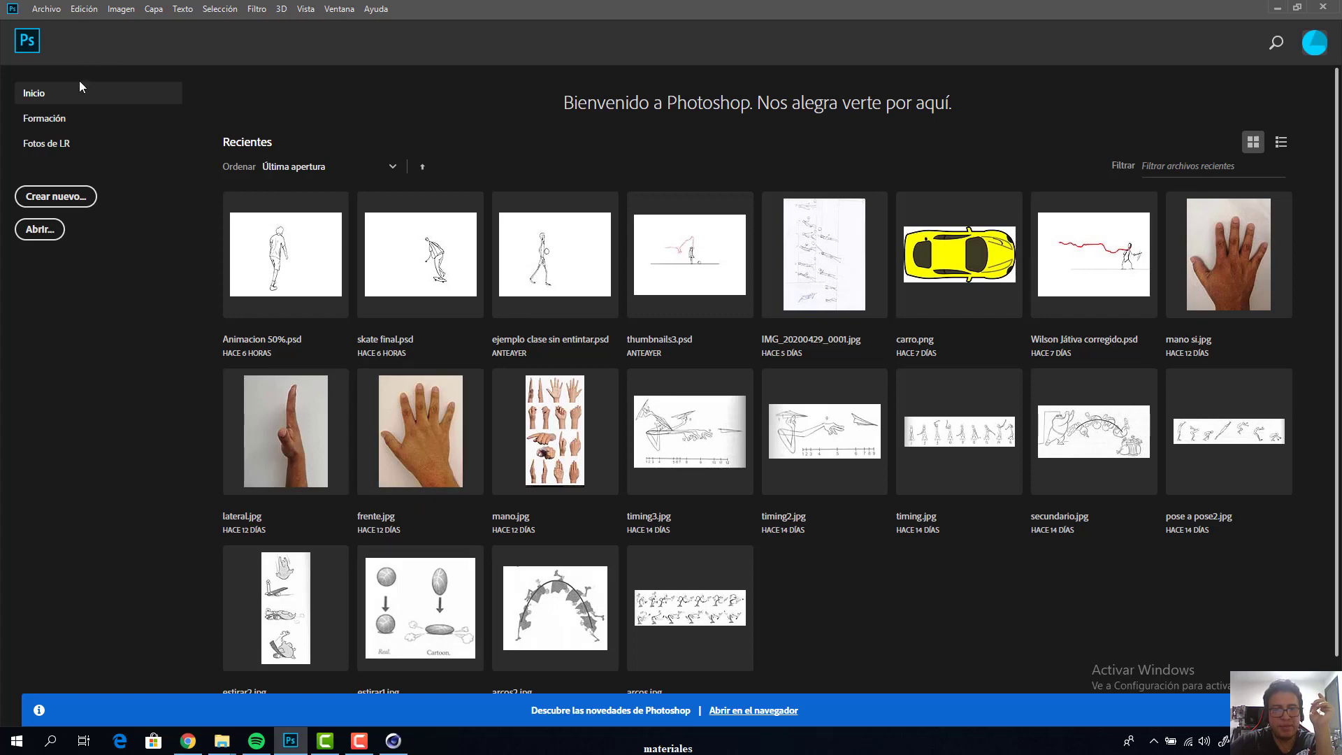
pyautogui.click(40, 11)
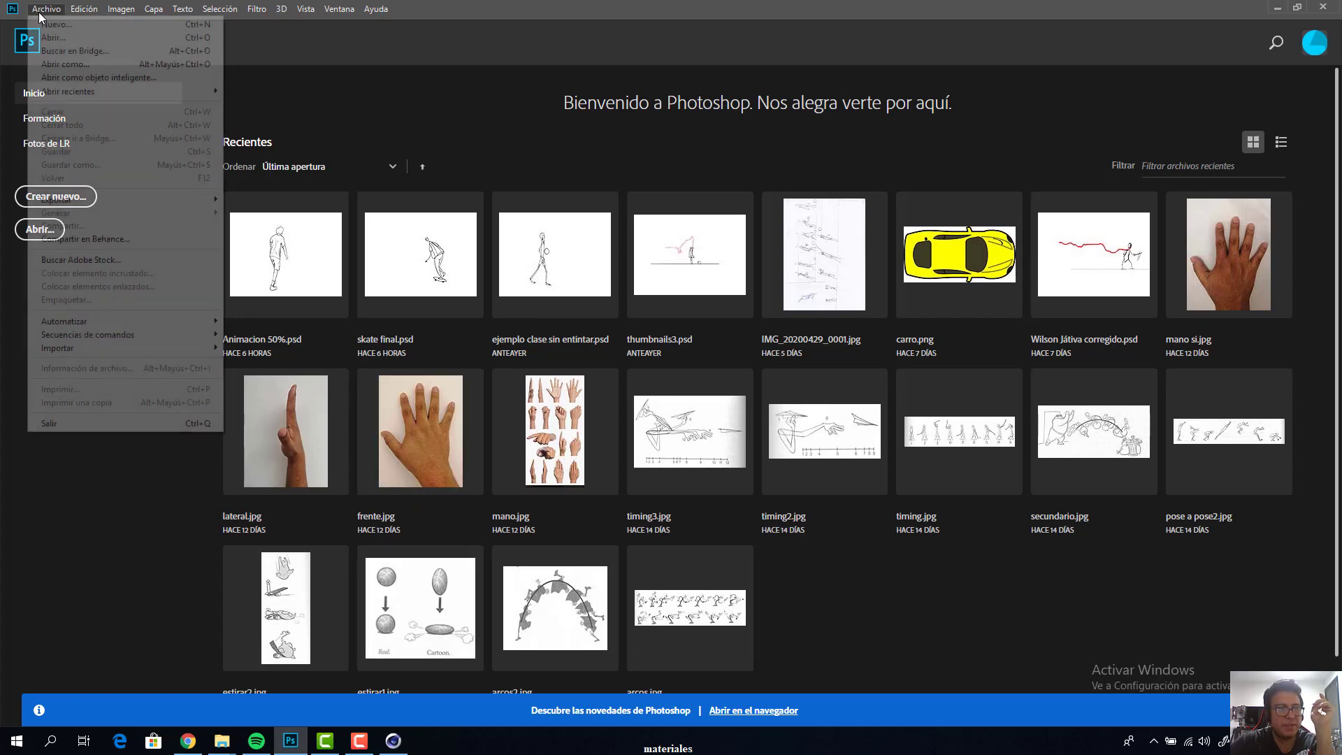
pyautogui.click(62, 27)
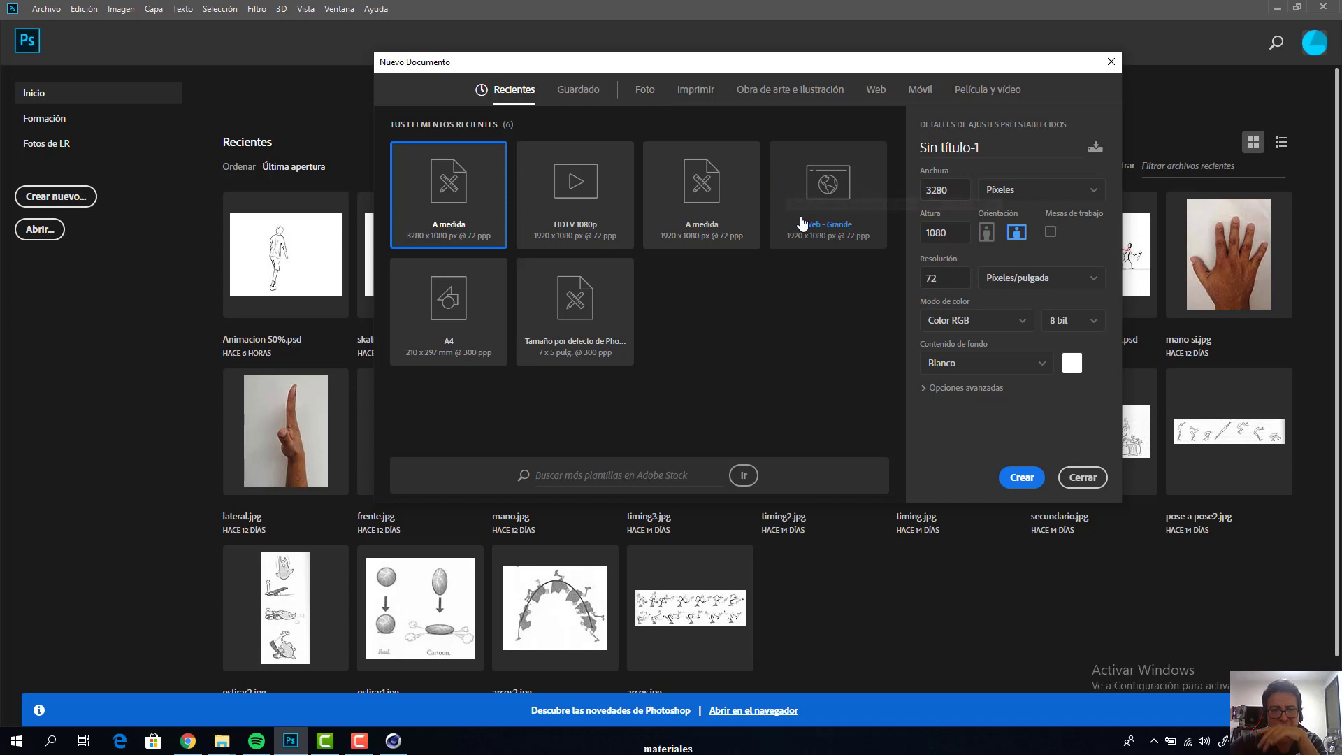
pyautogui.click(590, 215)
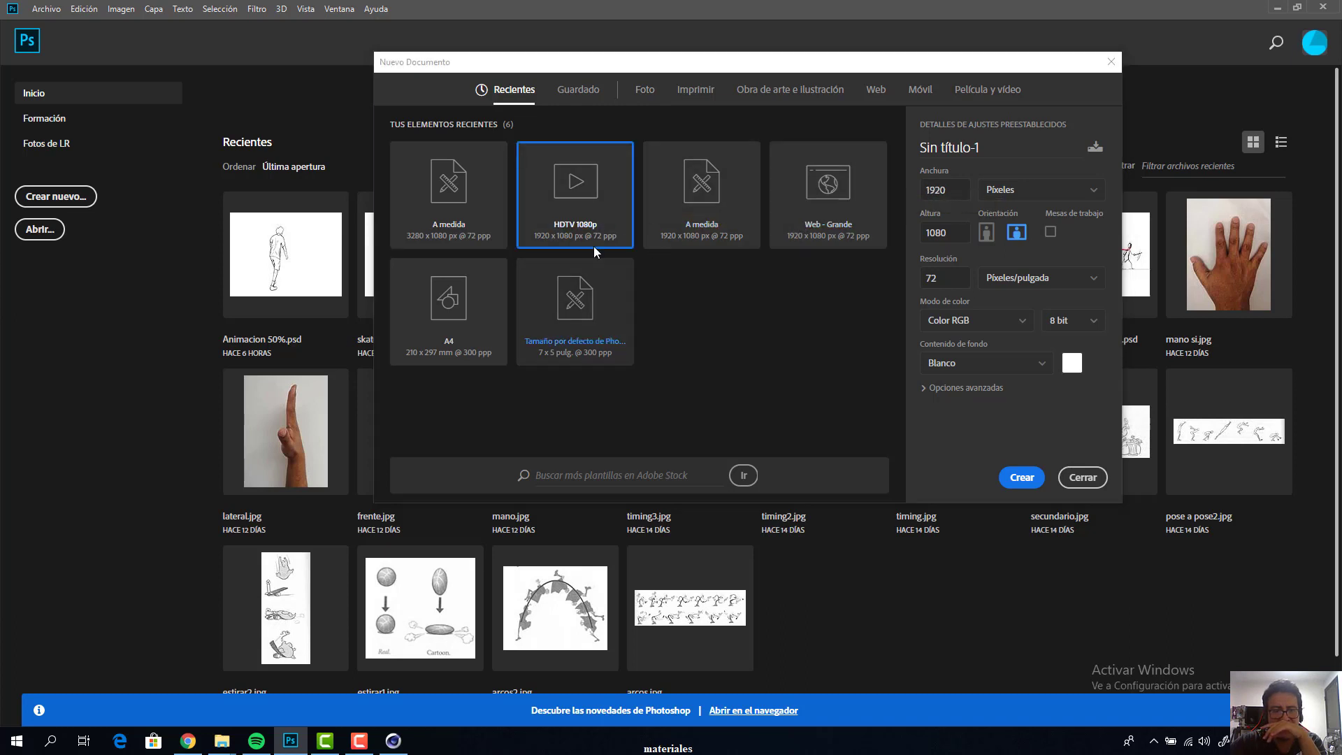
pyautogui.doubleClick(935, 189)
pyautogui.write('1000')
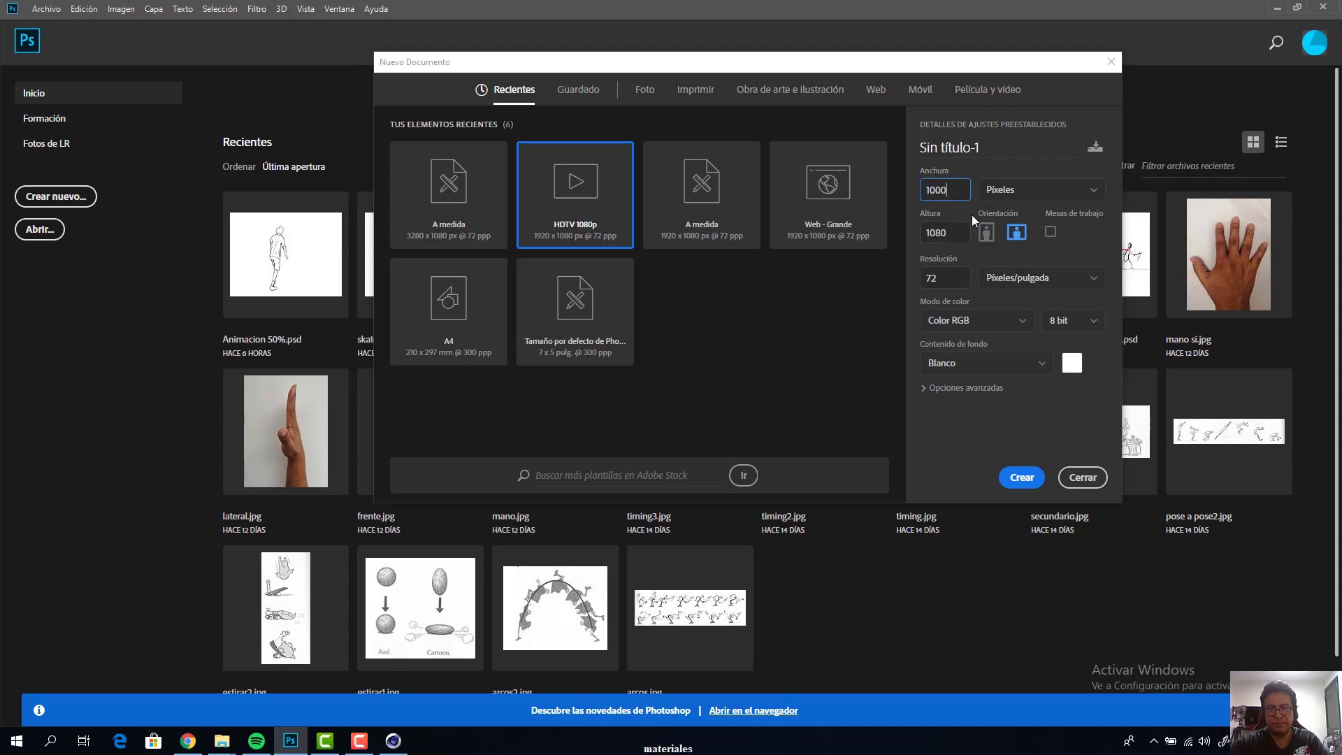
pyautogui.press('Tab')
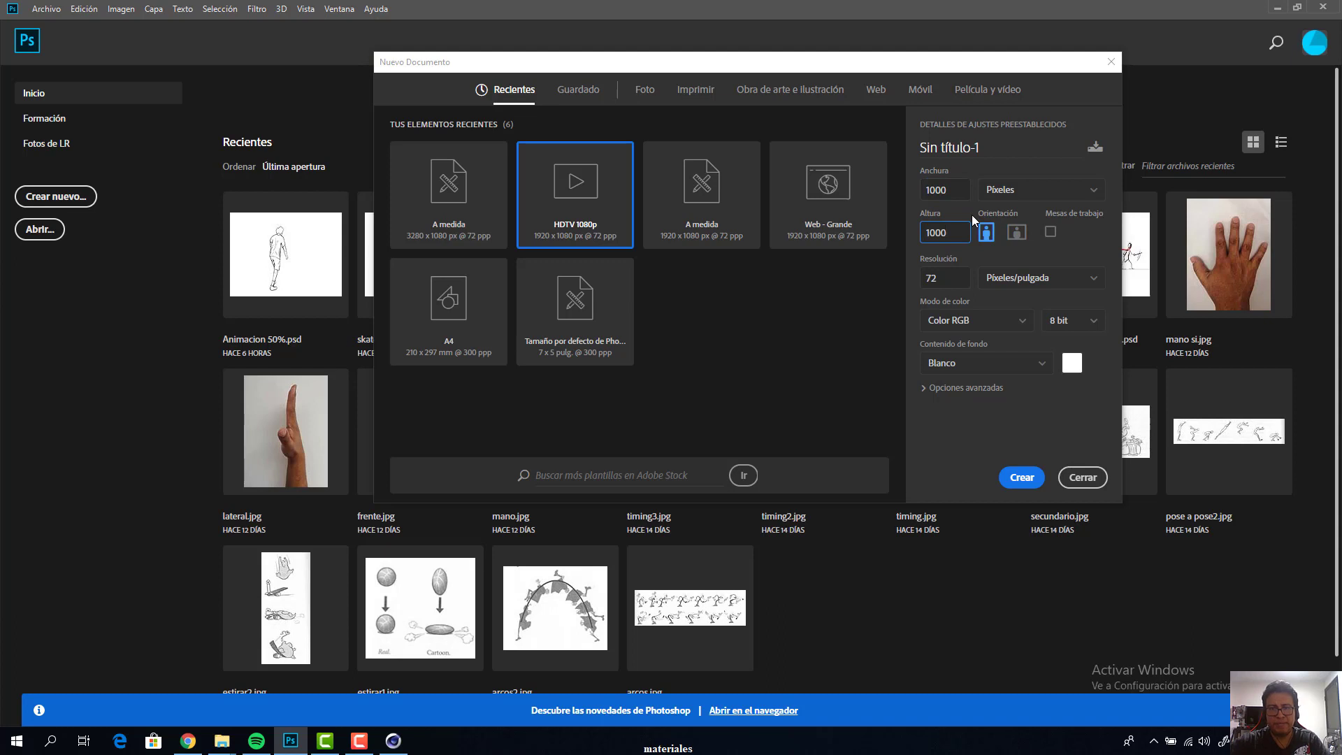
pyautogui.press('Tab')
pyautogui.click(1021, 483)
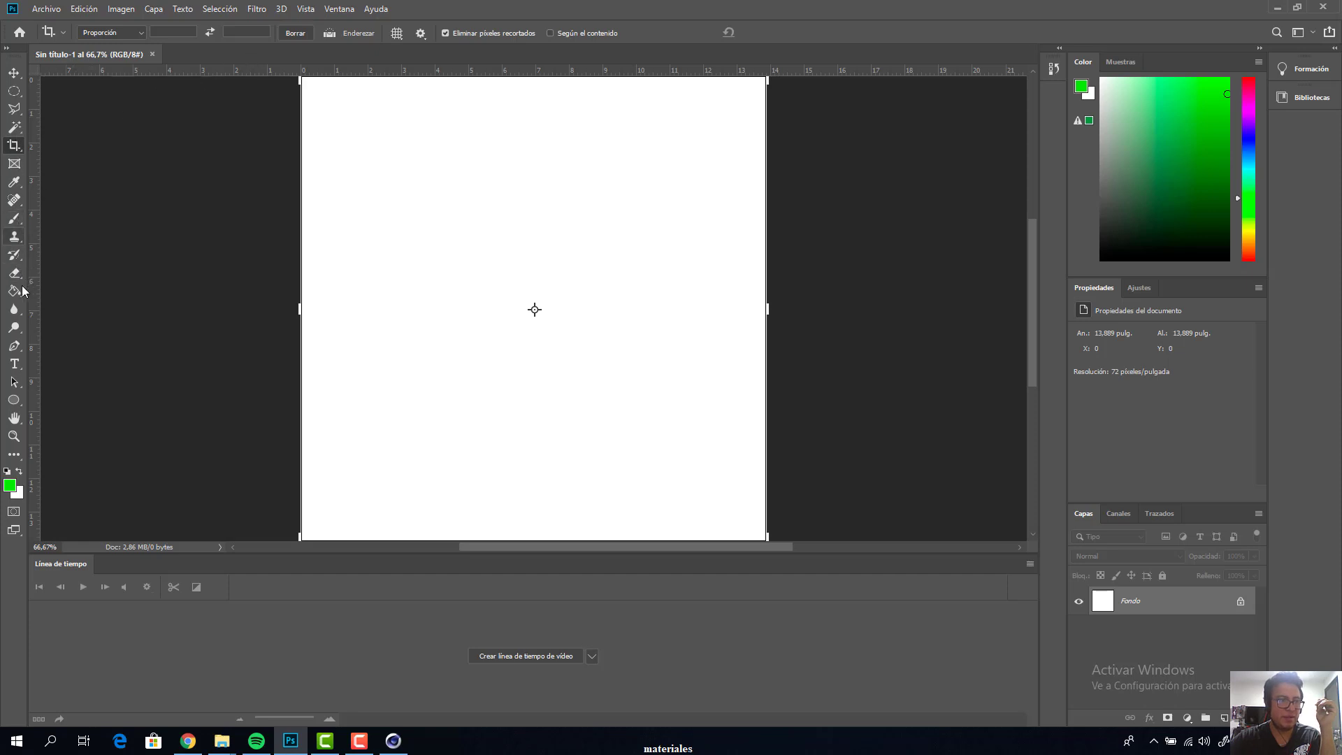
# Add the text "cinema 4d" in the upper part of the white canvas
pyautogui.click(14, 363)
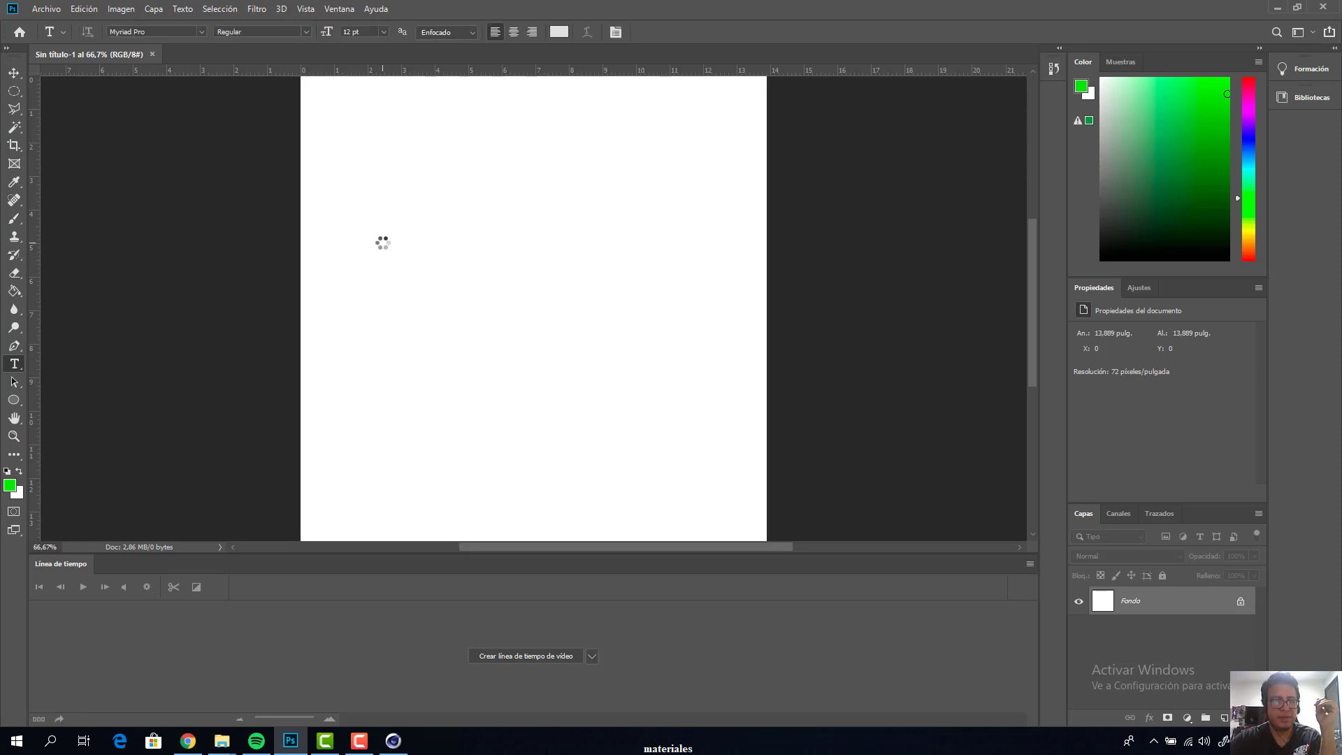
pyautogui.keyDown('alt'); pyautogui.click(362, 139); pyautogui.keyUp('alt')
pyautogui.moveTo(517, 335); pyautogui.dragTo(385, 211)
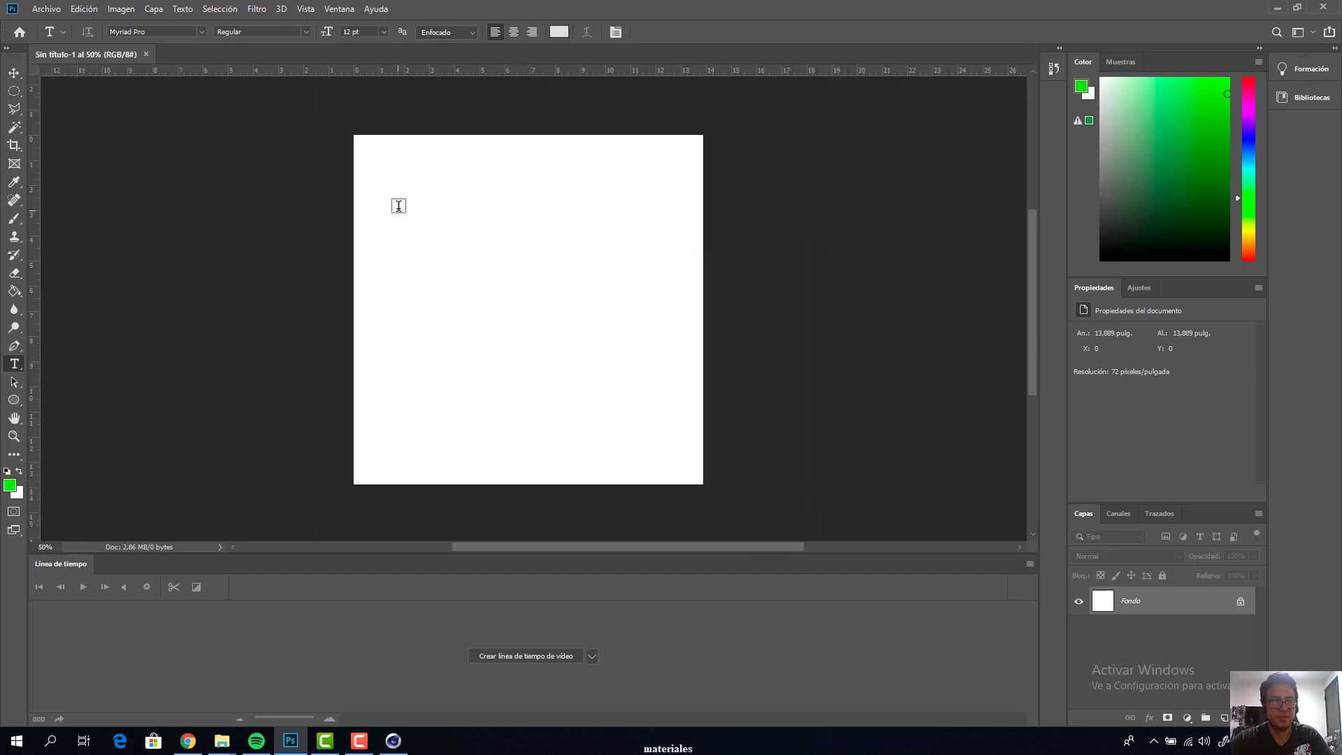
pyautogui.click(398, 207)
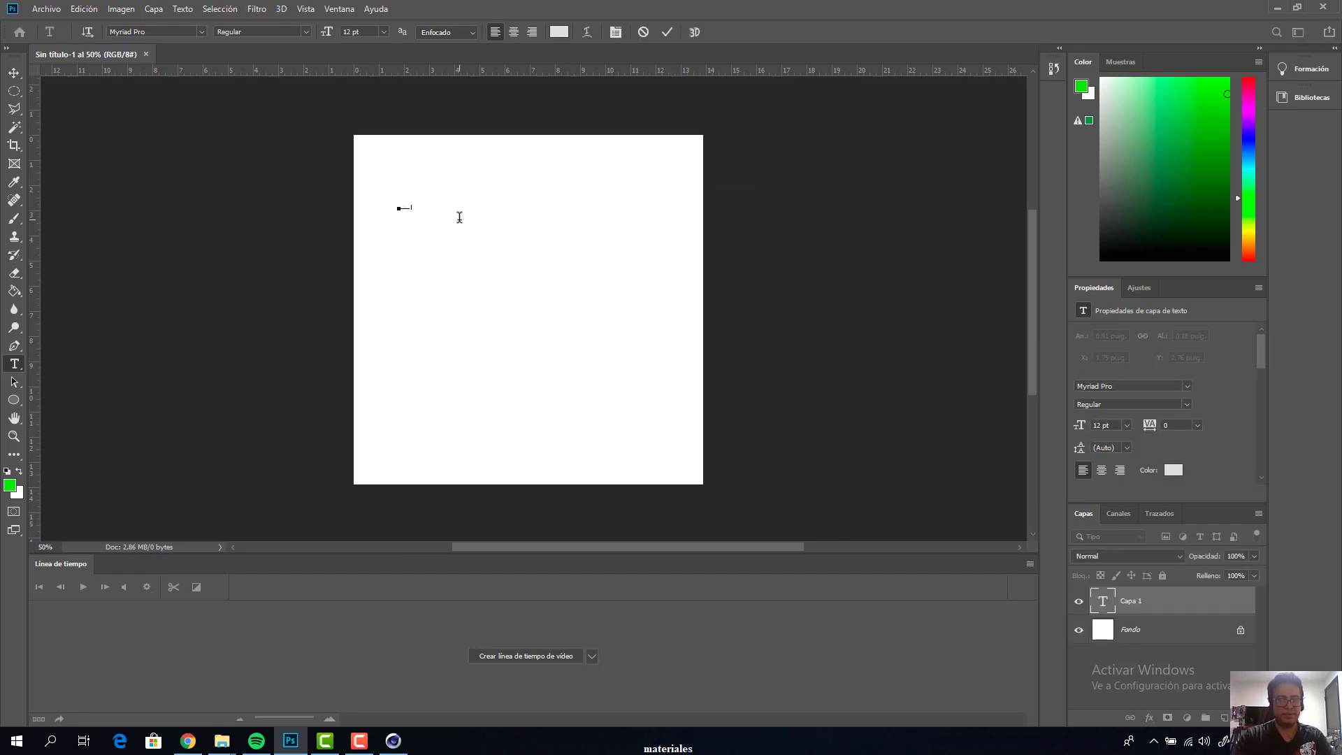
pyautogui.click(14, 73)
# Scale the cinema 4d text proportionally to about 1364% so it spans most of the canvas width
pyautogui.keyDown('ctrl'); pyautogui.click(441, 216); pyautogui.keyUp('ctrl')
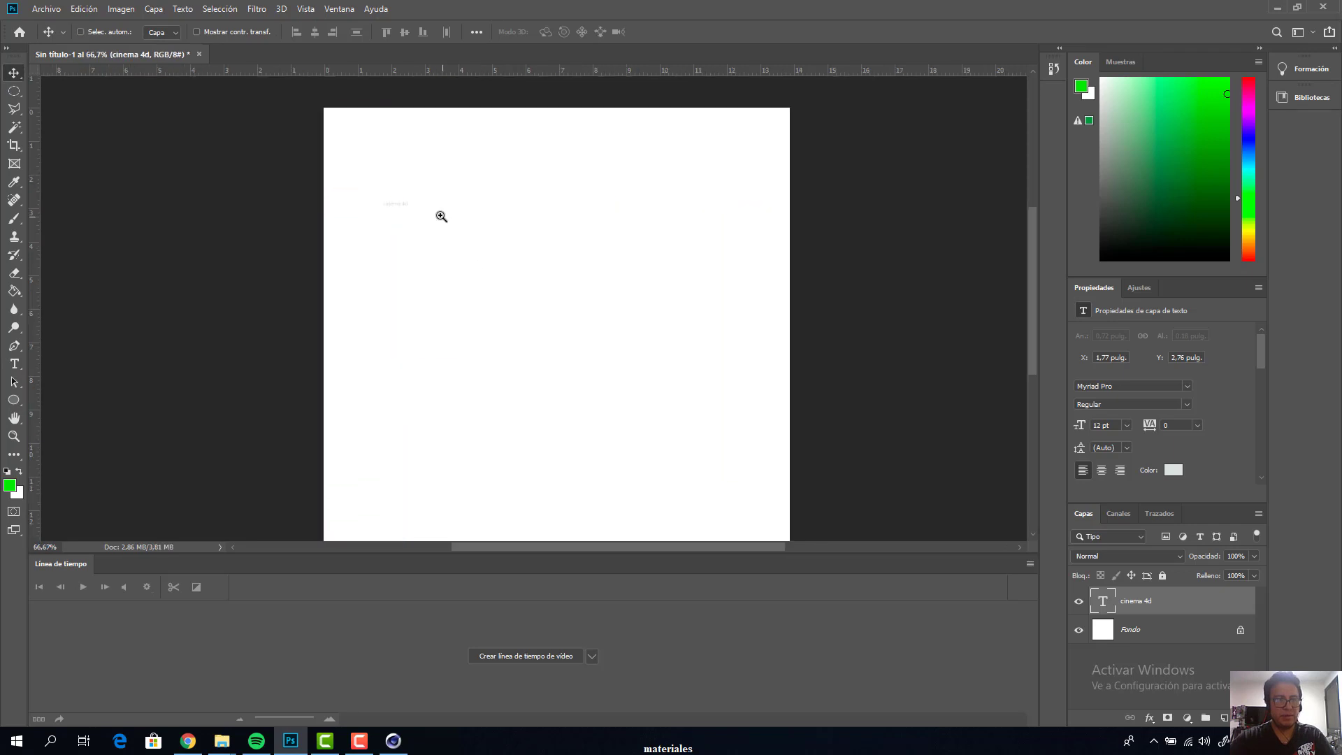
pyautogui.keyDown('ctrl'); pyautogui.click(441, 216); pyautogui.keyUp('ctrl')
pyautogui.hotkey('ctrl', 't')
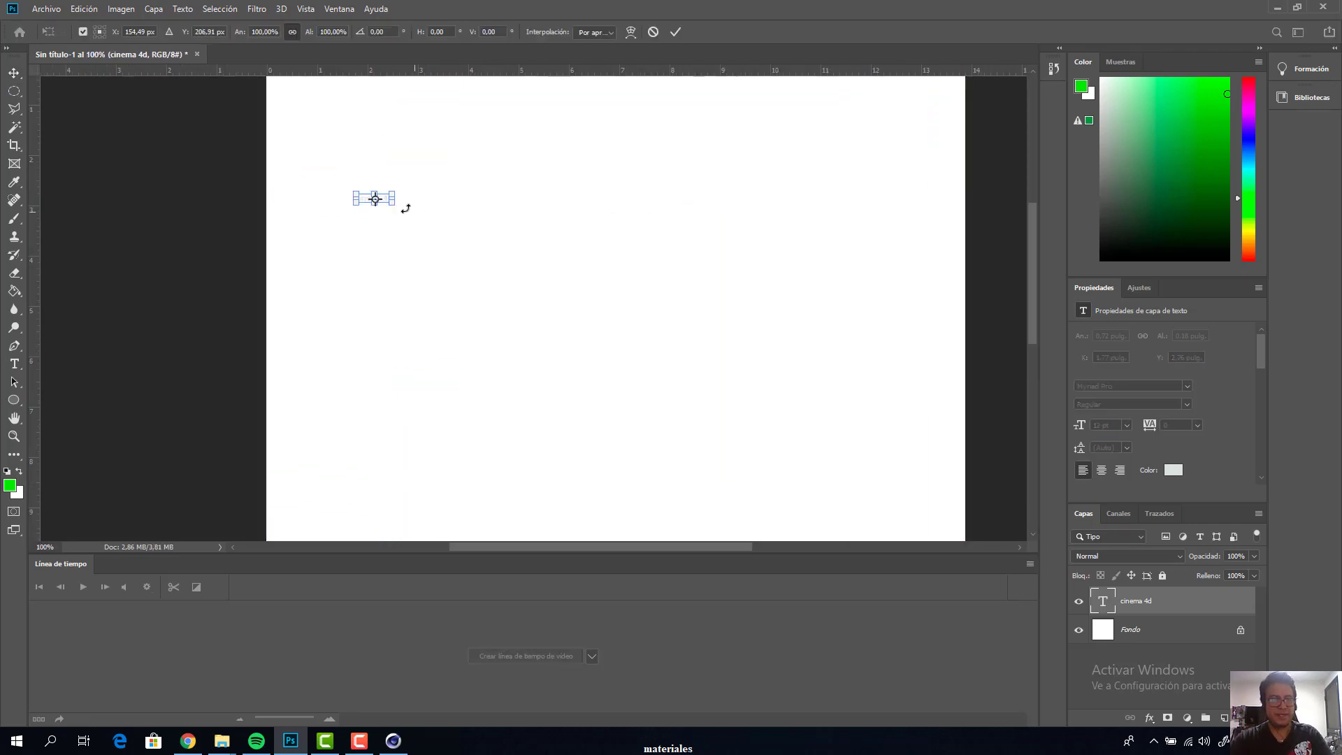
pyautogui.moveTo(393, 204); pyautogui.dragTo(841, 374)
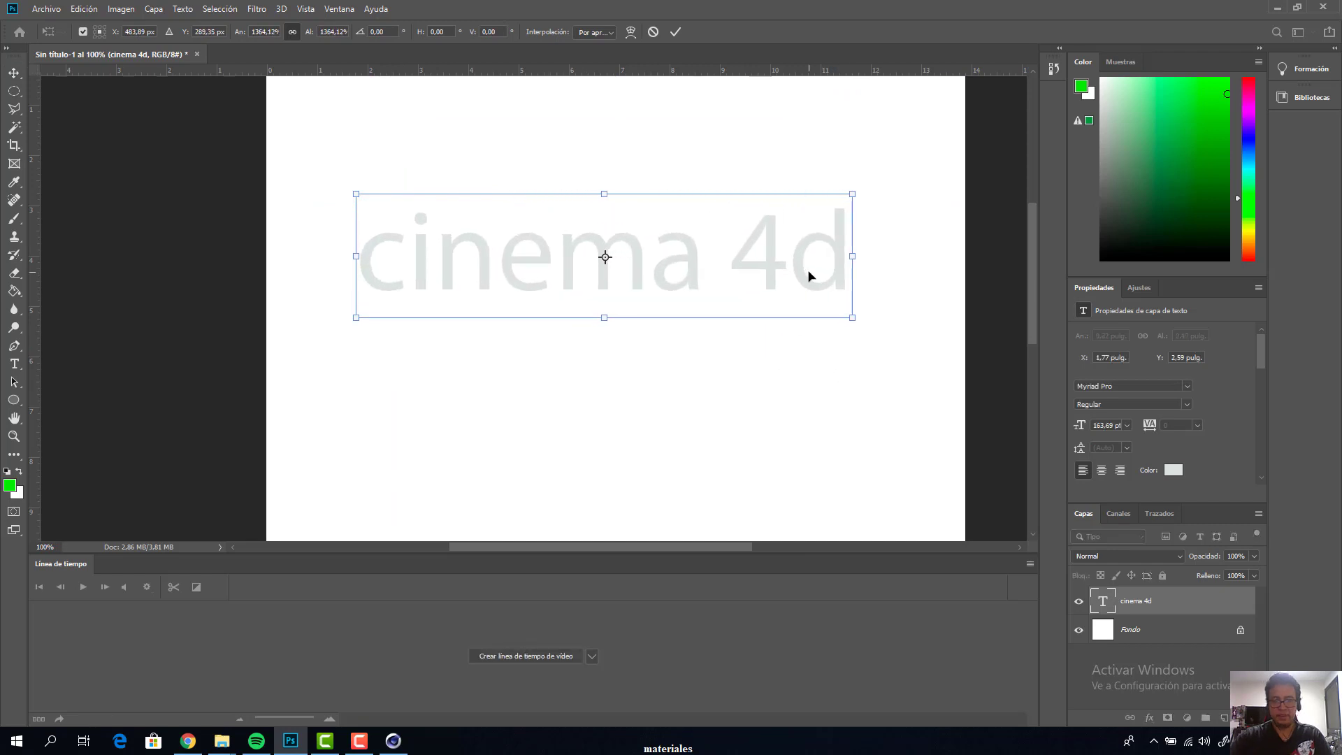
pyautogui.press('Return')
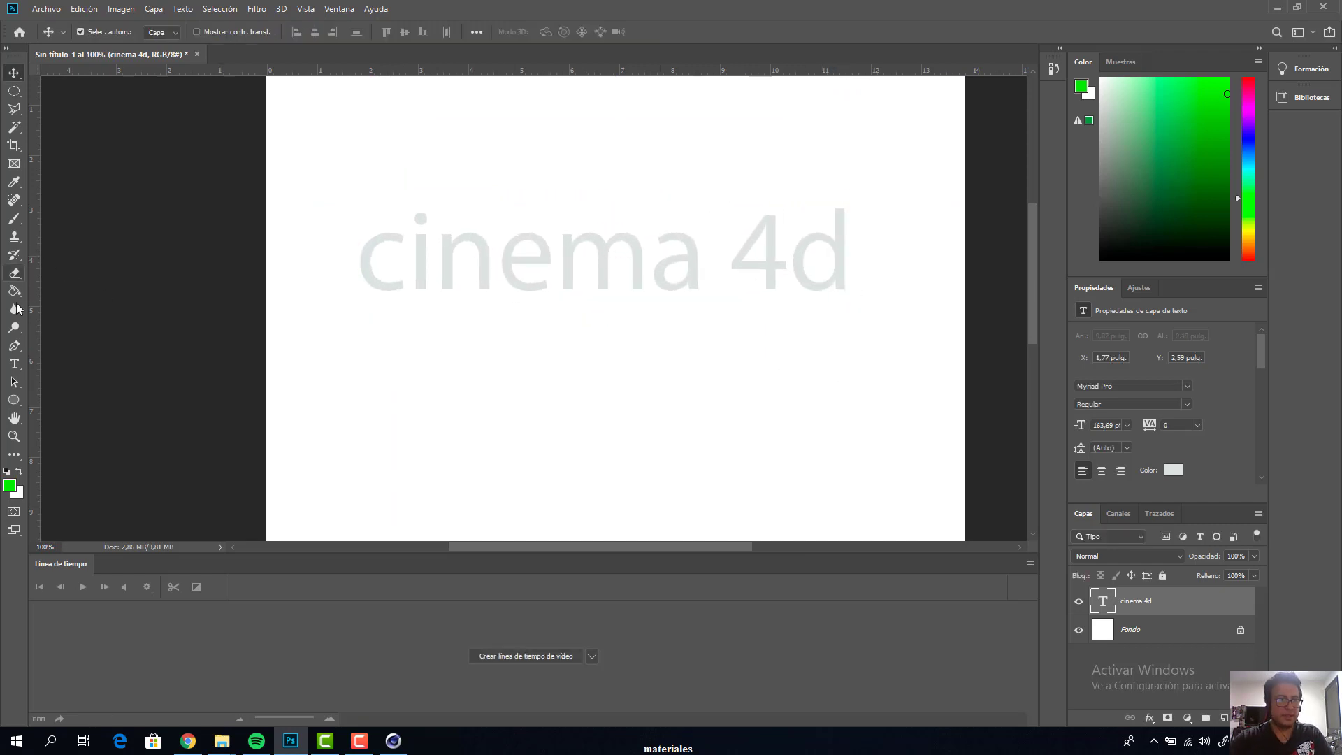
# Color the cinema 4d text black and set its font to Impact Regular
pyautogui.click(14, 363)
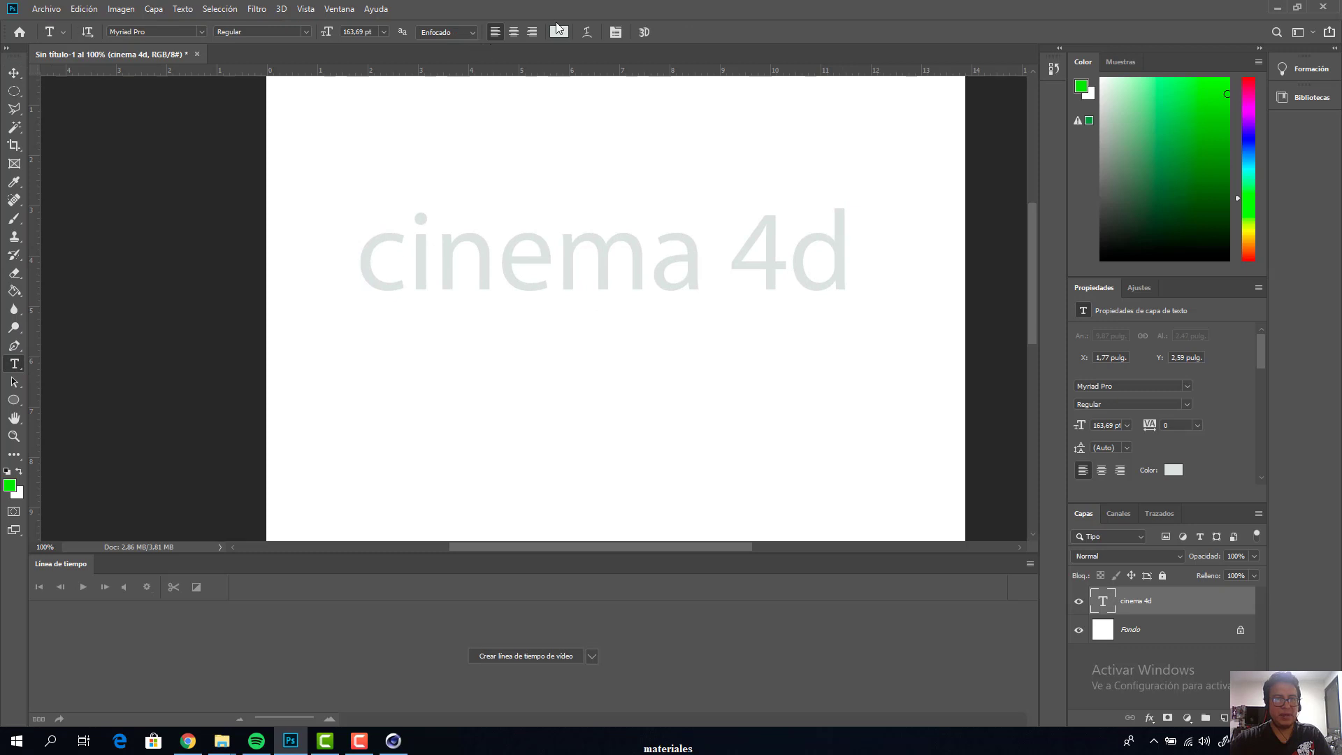
pyautogui.click(557, 32)
pyautogui.moveTo(508, 304); pyautogui.dragTo(466, 357)
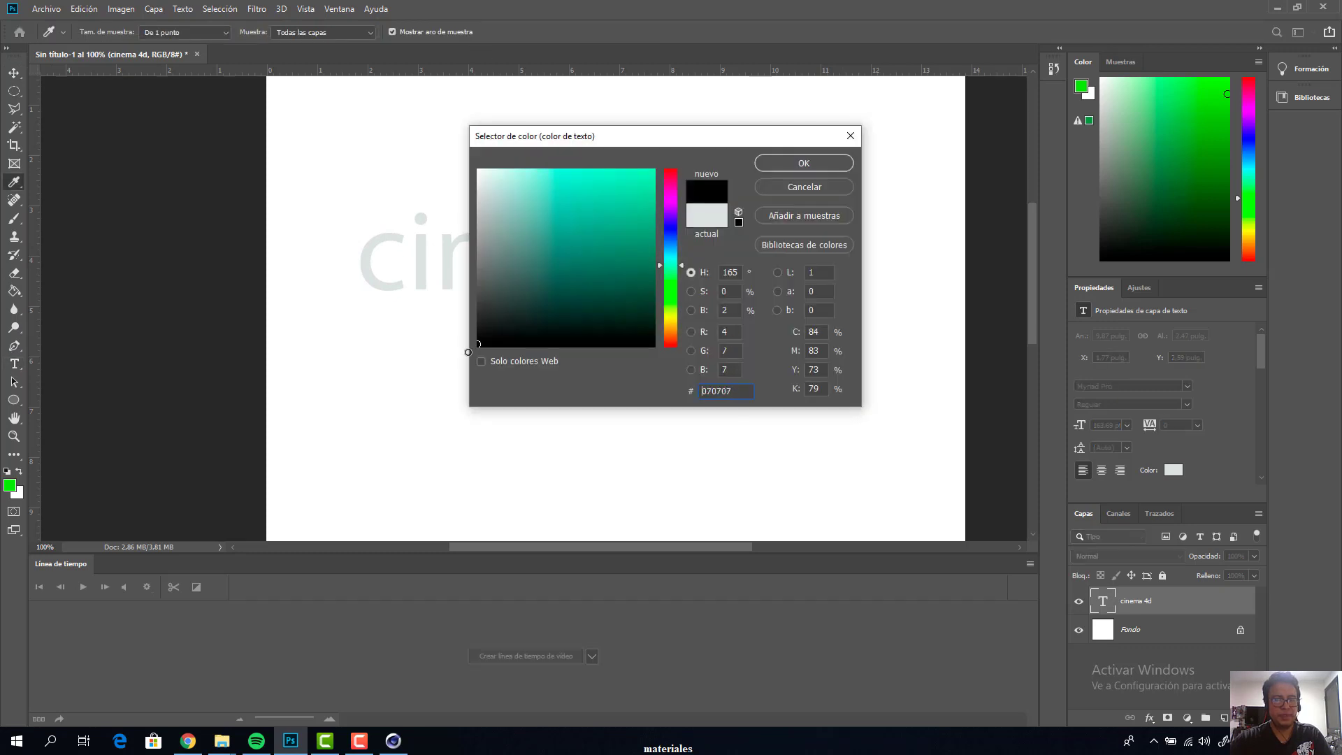
pyautogui.click(797, 162)
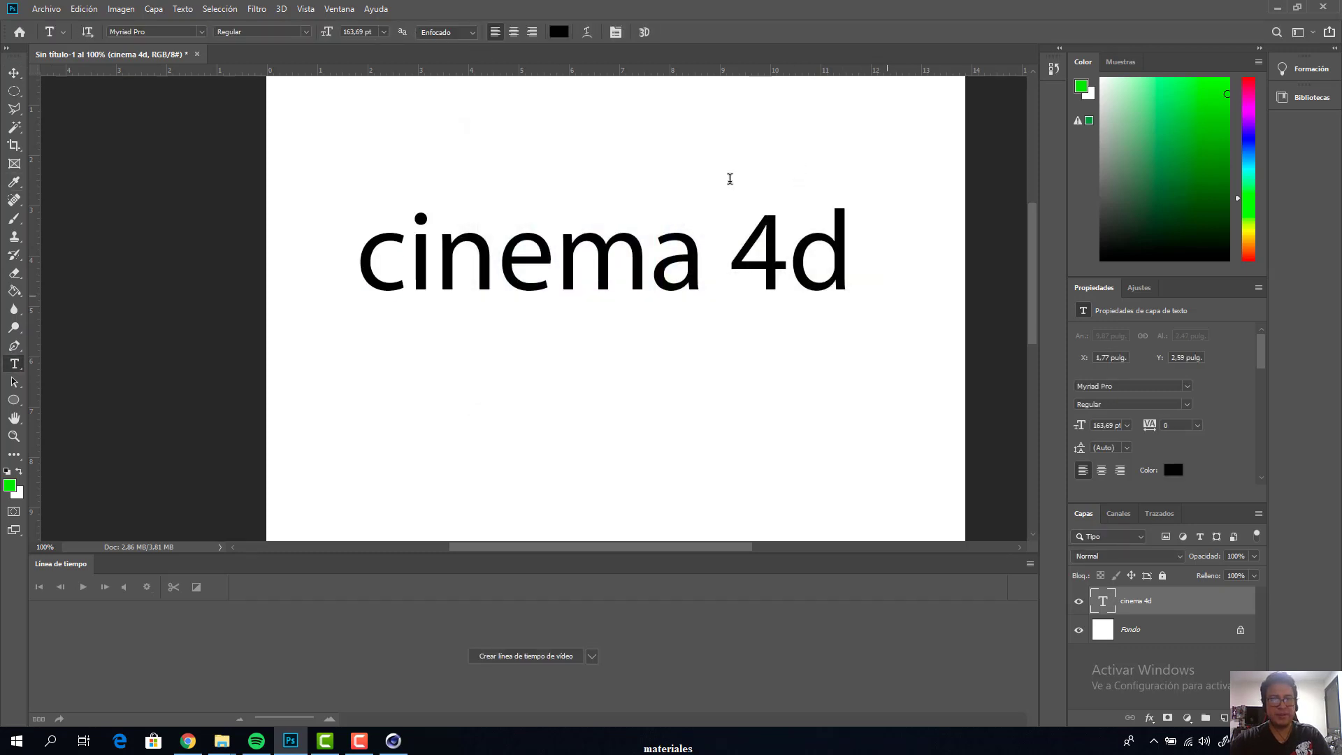
pyautogui.click(149, 32)
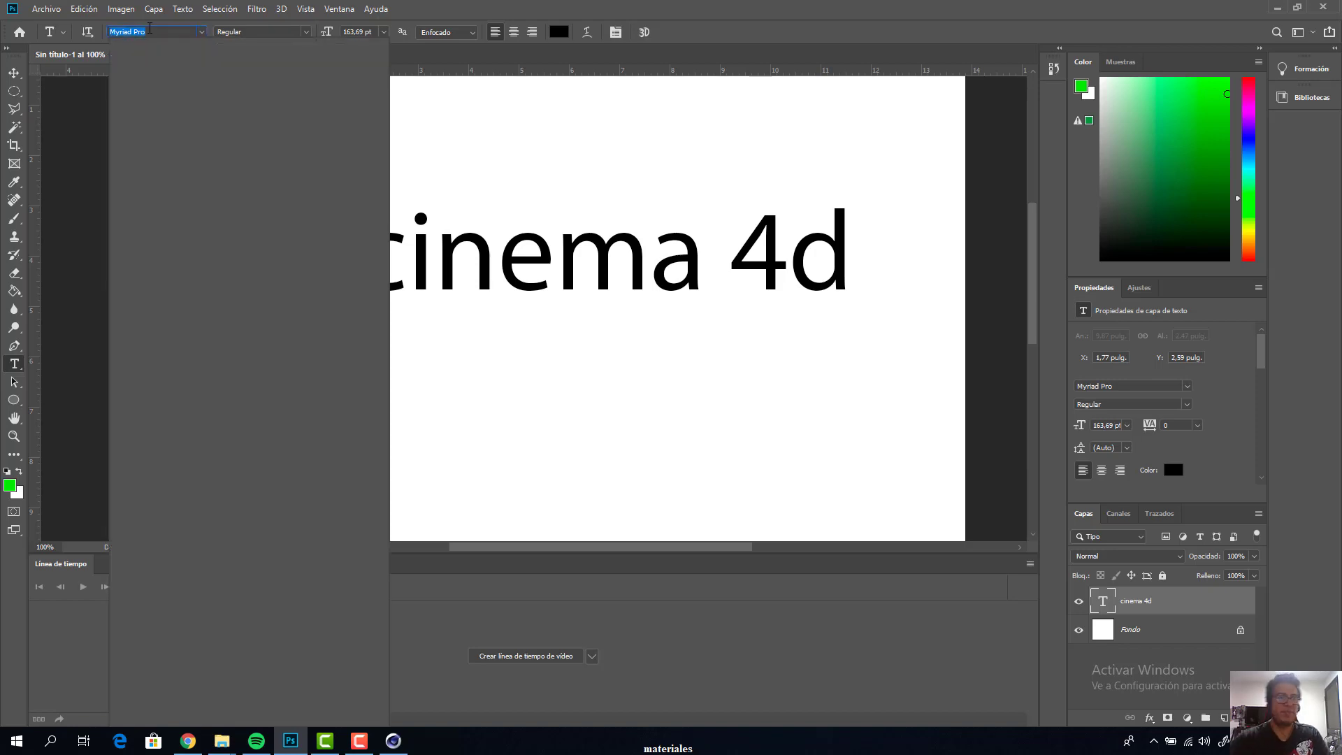
pyautogui.write('im')
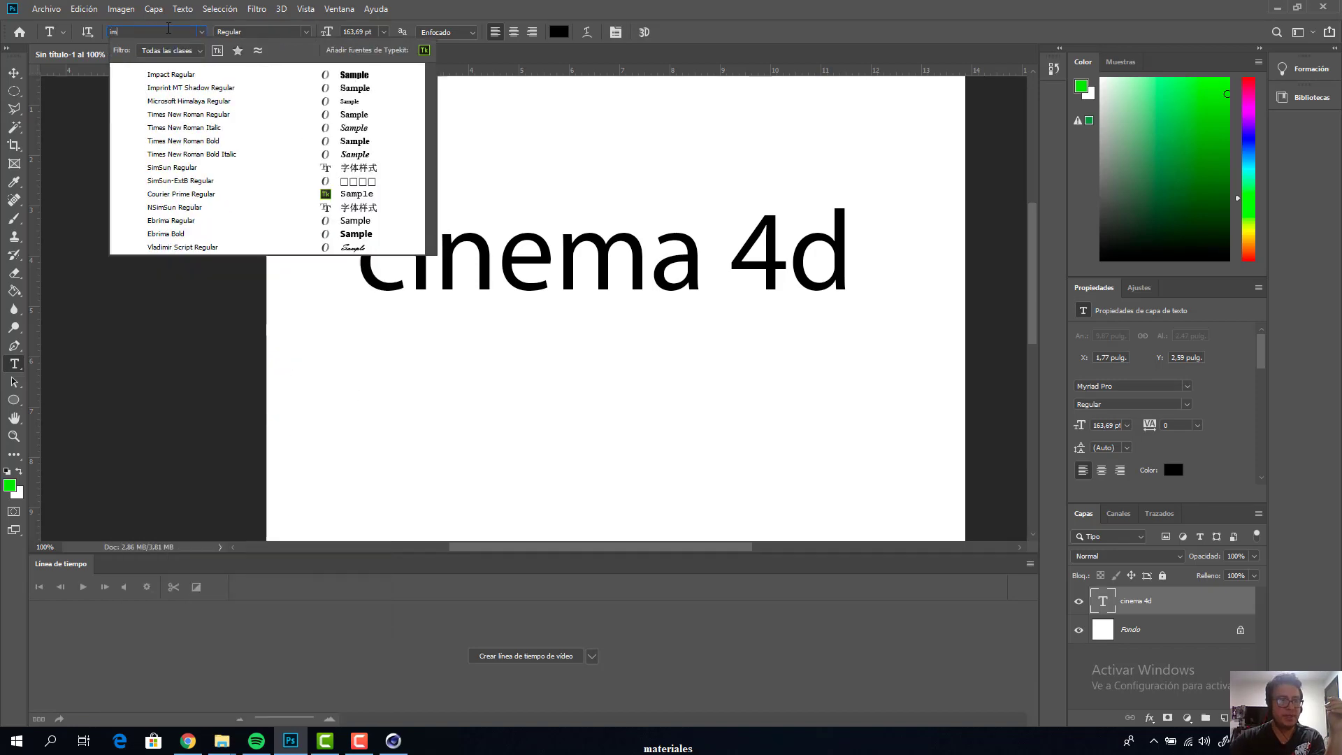
pyautogui.click(174, 77)
# Reposition the cinema 4d text on the canvas and make four copies of its layer
pyautogui.click(14, 73)
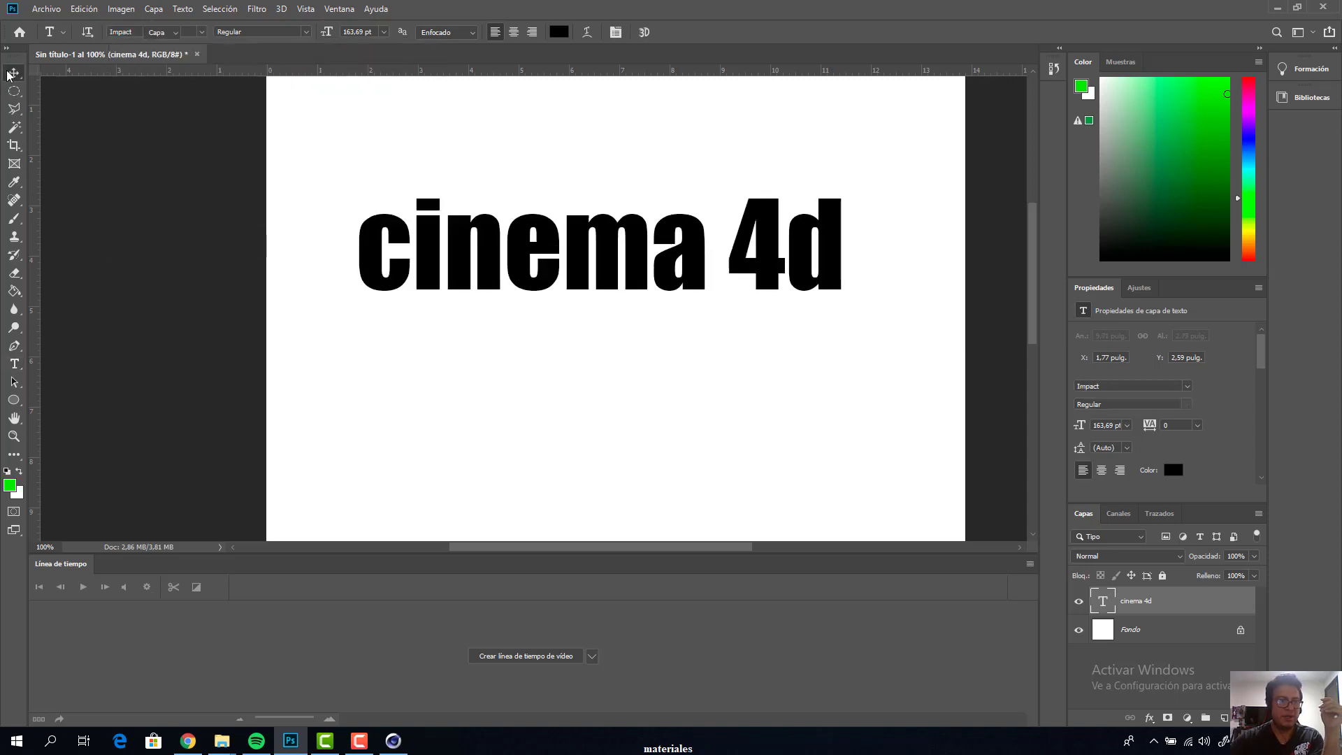
pyautogui.hotkey('ctrl', '-')
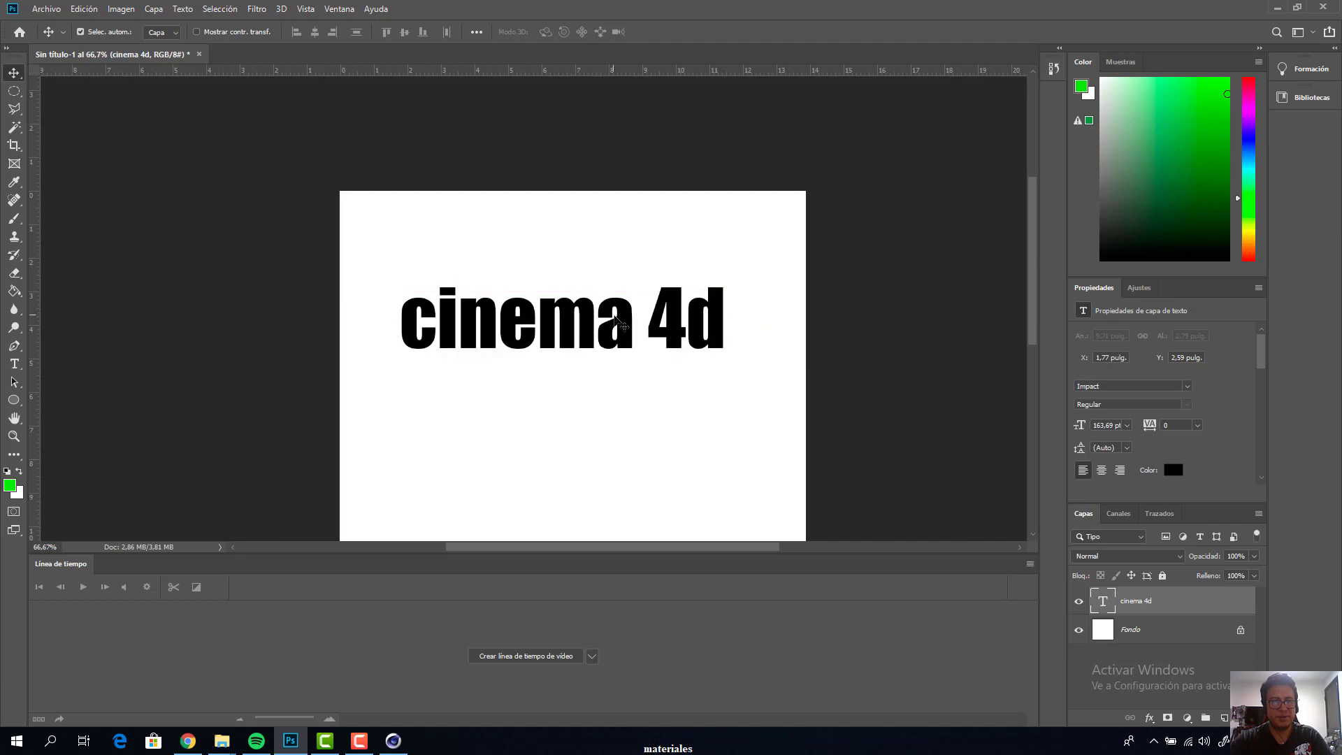
pyautogui.moveTo(625, 326); pyautogui.dragTo(638, 416)
pyautogui.press('space')
pyautogui.click(906, 301)
pyautogui.press('space')
pyautogui.keyDown('alt'); pyautogui.click(778, 279); pyautogui.keyUp('alt')
pyautogui.moveTo(530, 245); pyautogui.dragTo(667, 240)
# Save the text image as a JPEG named alfa in the desktop's materiales folder, with quality 12 and the progressive format
pyautogui.hotkey('ctrl', 's')
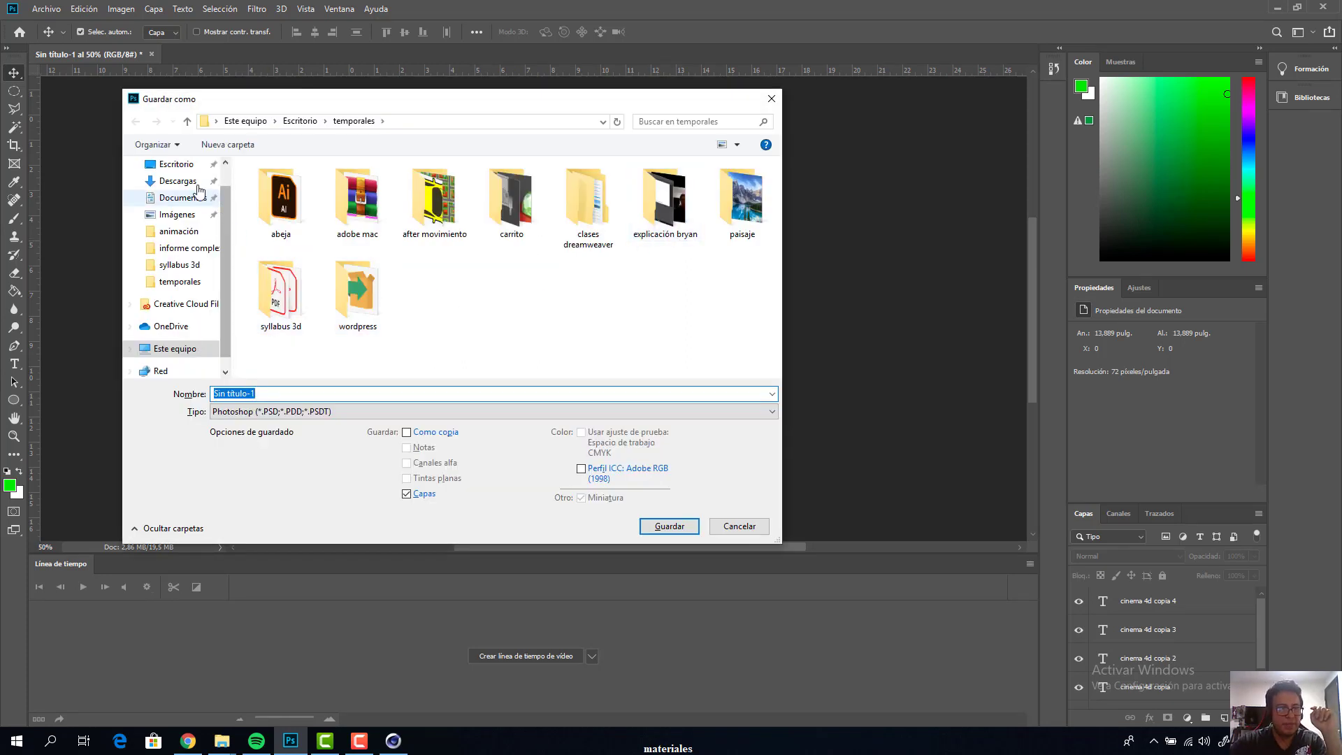
pyautogui.click(183, 167)
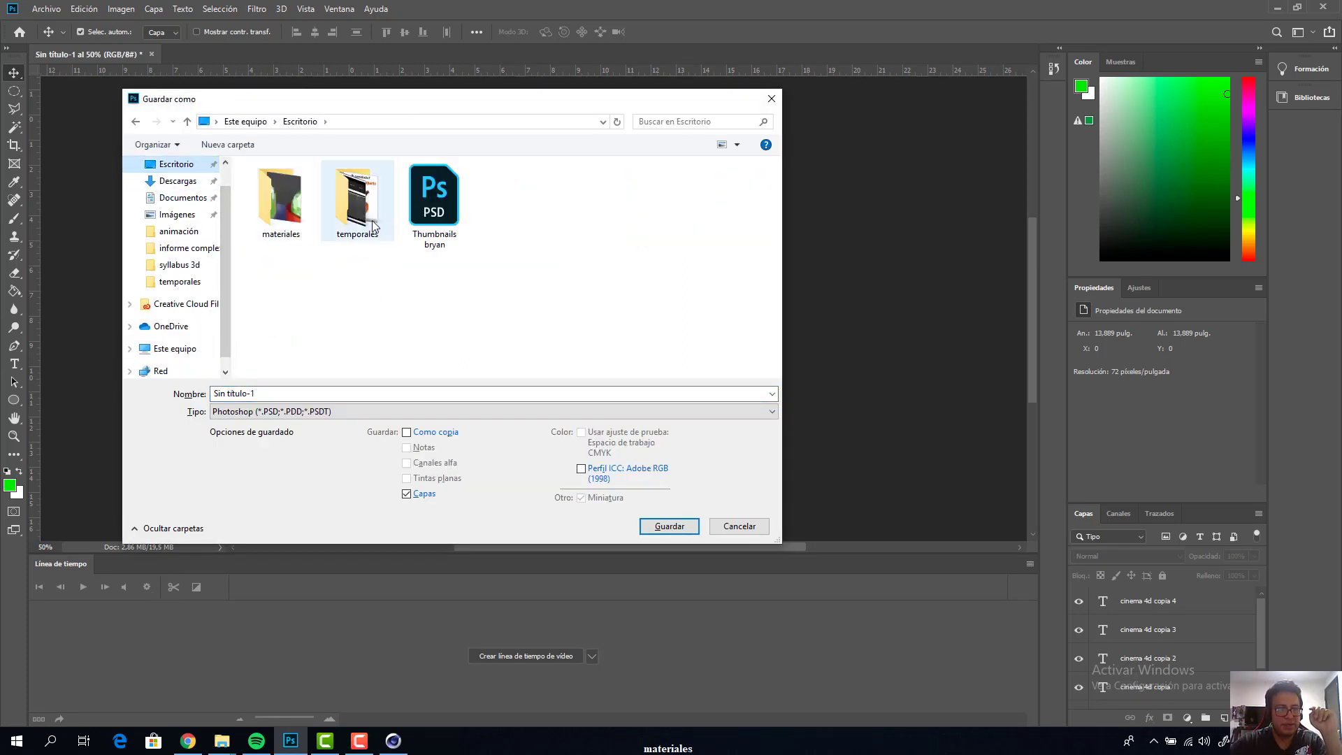
pyautogui.click(287, 222)
pyautogui.doubleClick(288, 222)
pyautogui.click(303, 397)
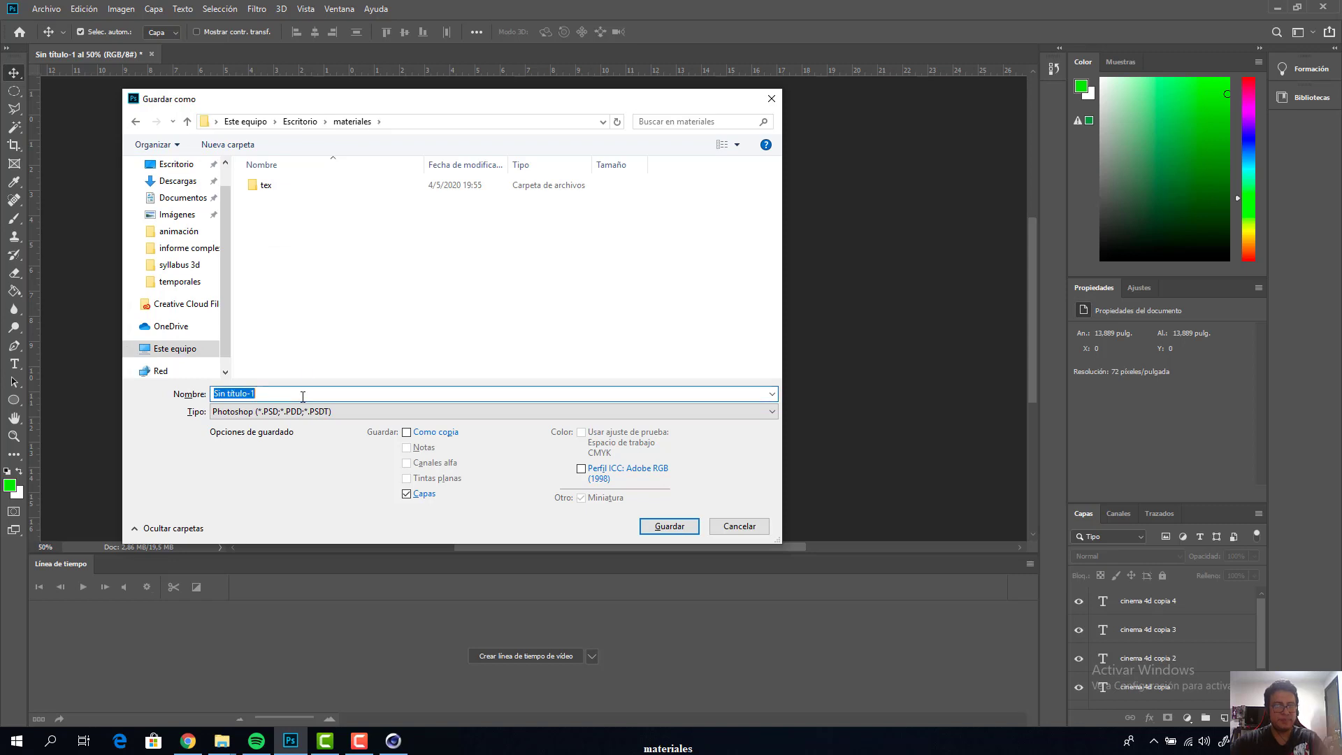
pyautogui.write('alfa')
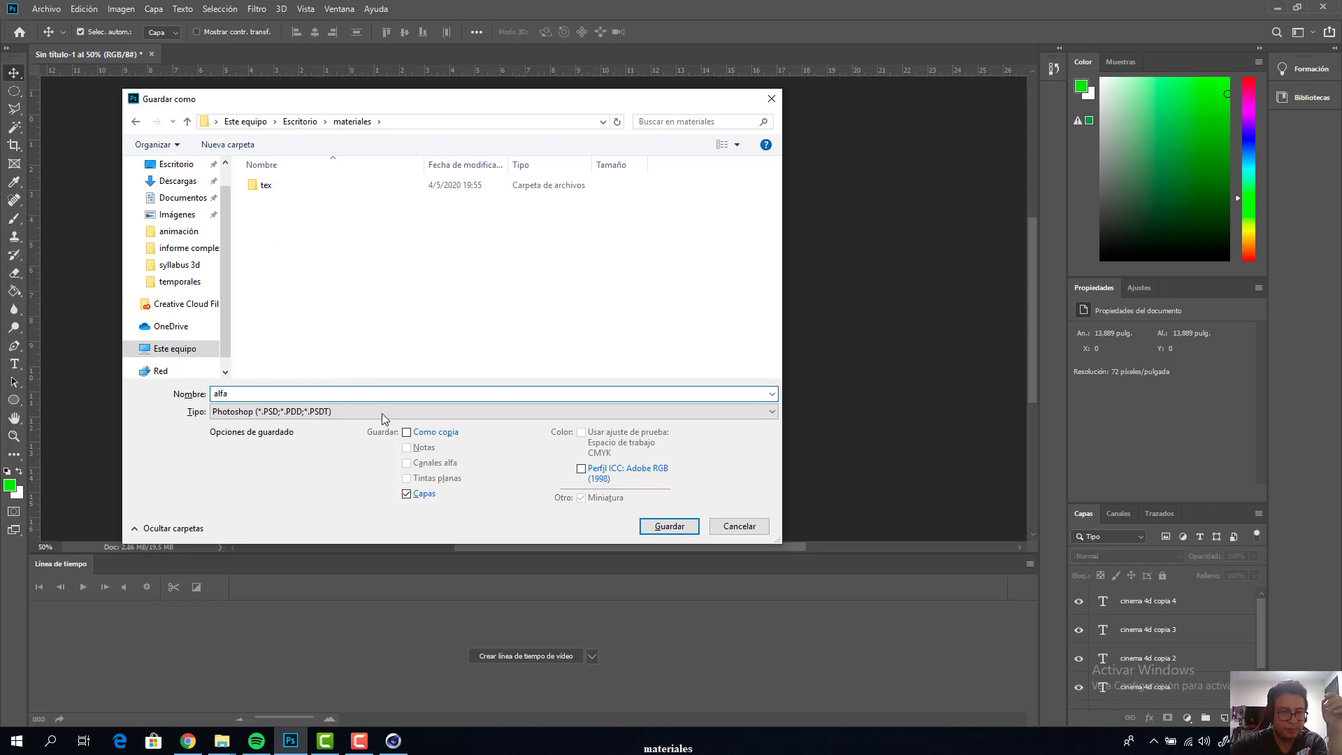
pyautogui.click(382, 419)
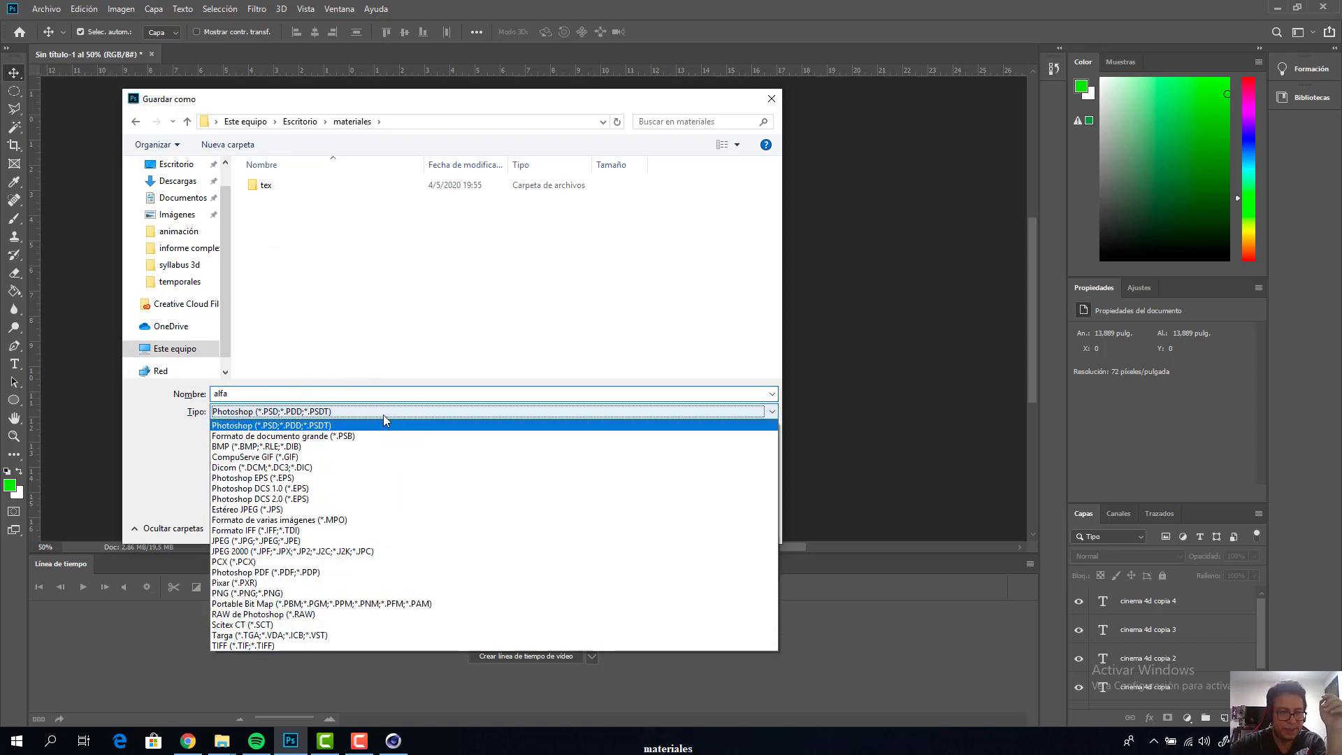
pyautogui.click(323, 543)
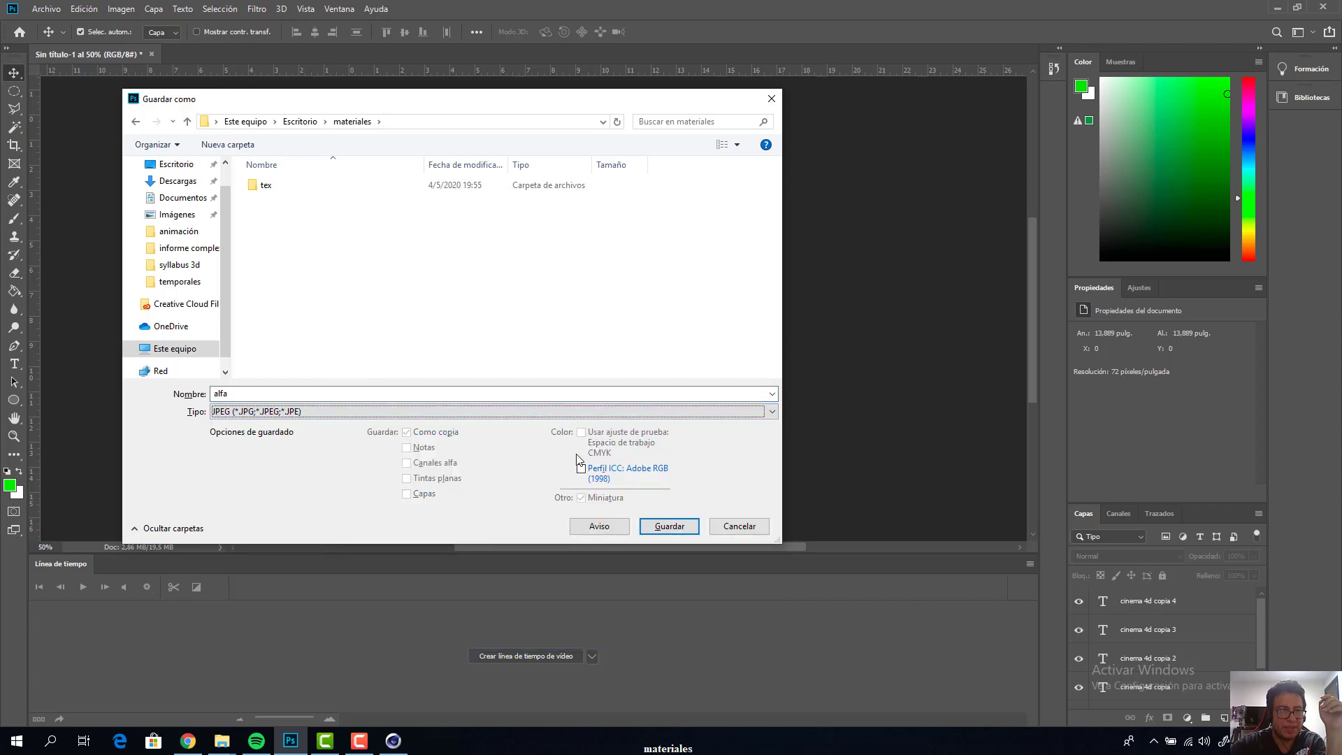
pyautogui.click(661, 525)
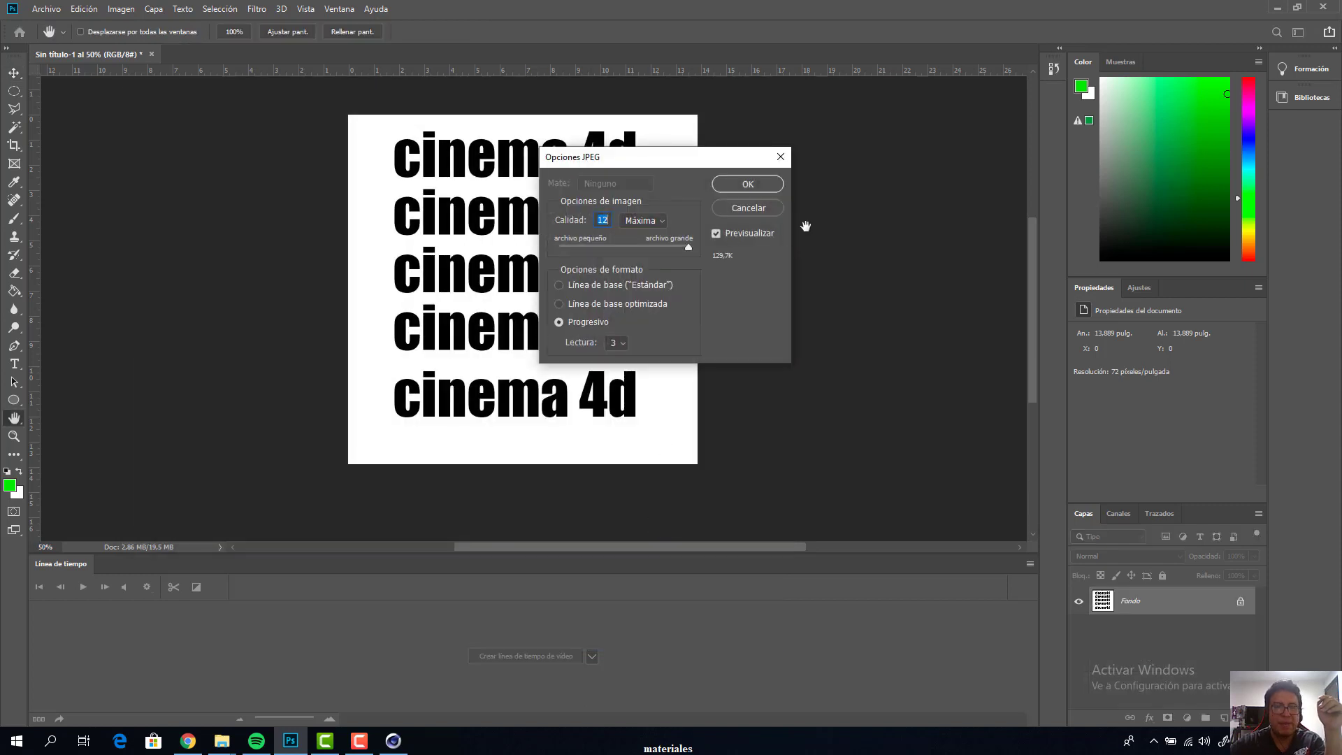
pyautogui.click(754, 186)
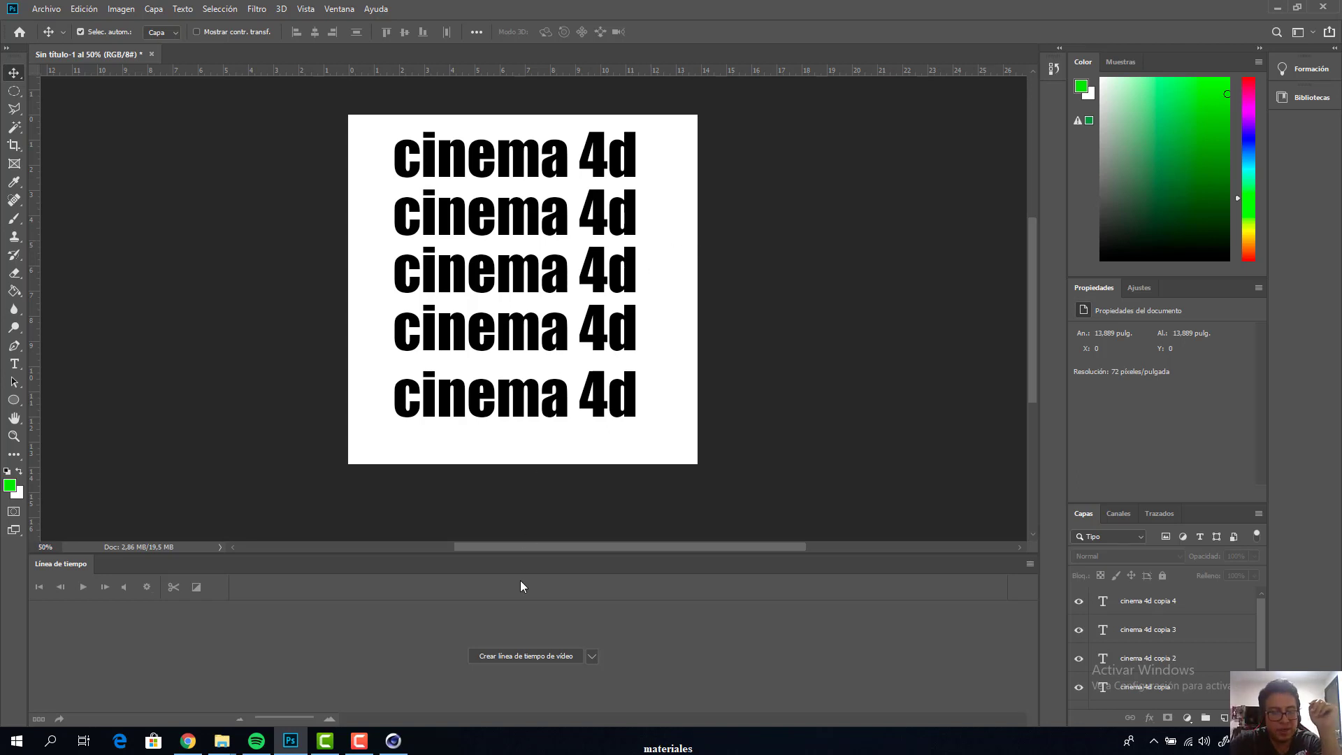
# Switch to Cinema 4D, create a new material and open it for editing
pyautogui.click(393, 741)
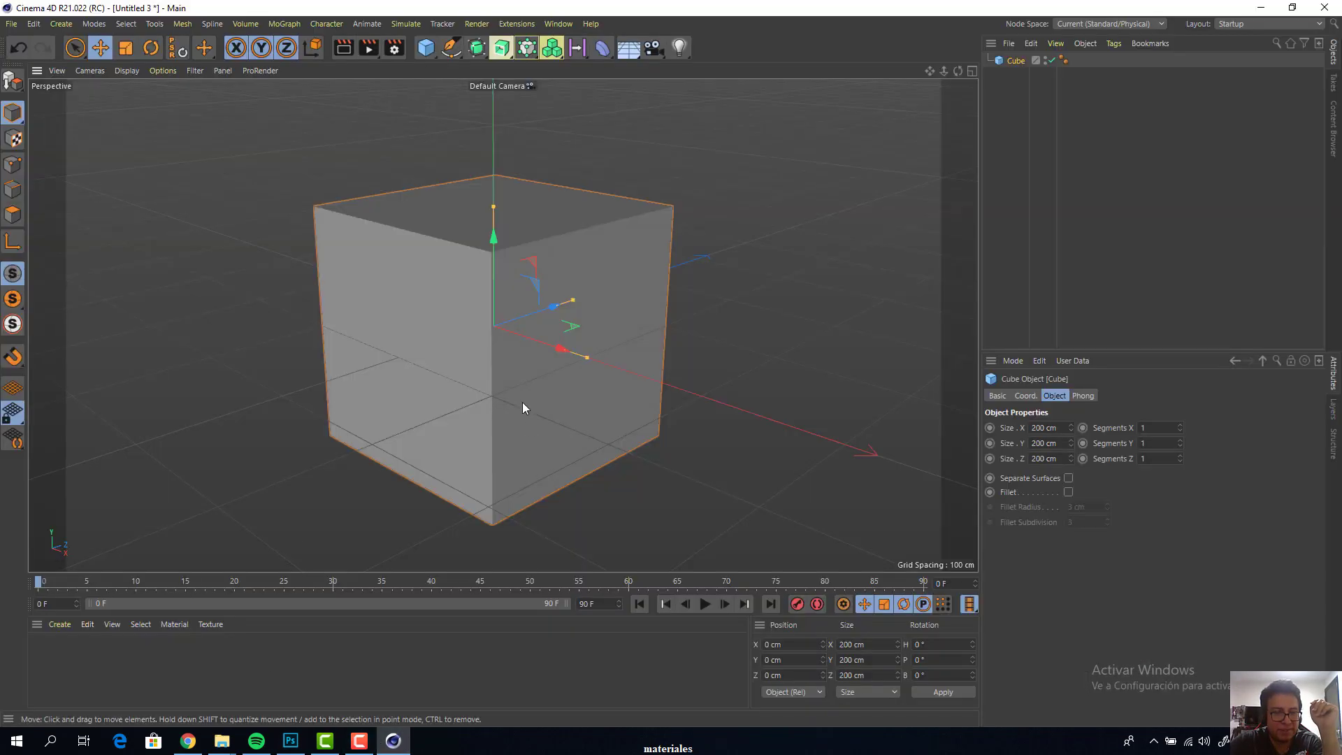
pyautogui.doubleClick(56, 647)
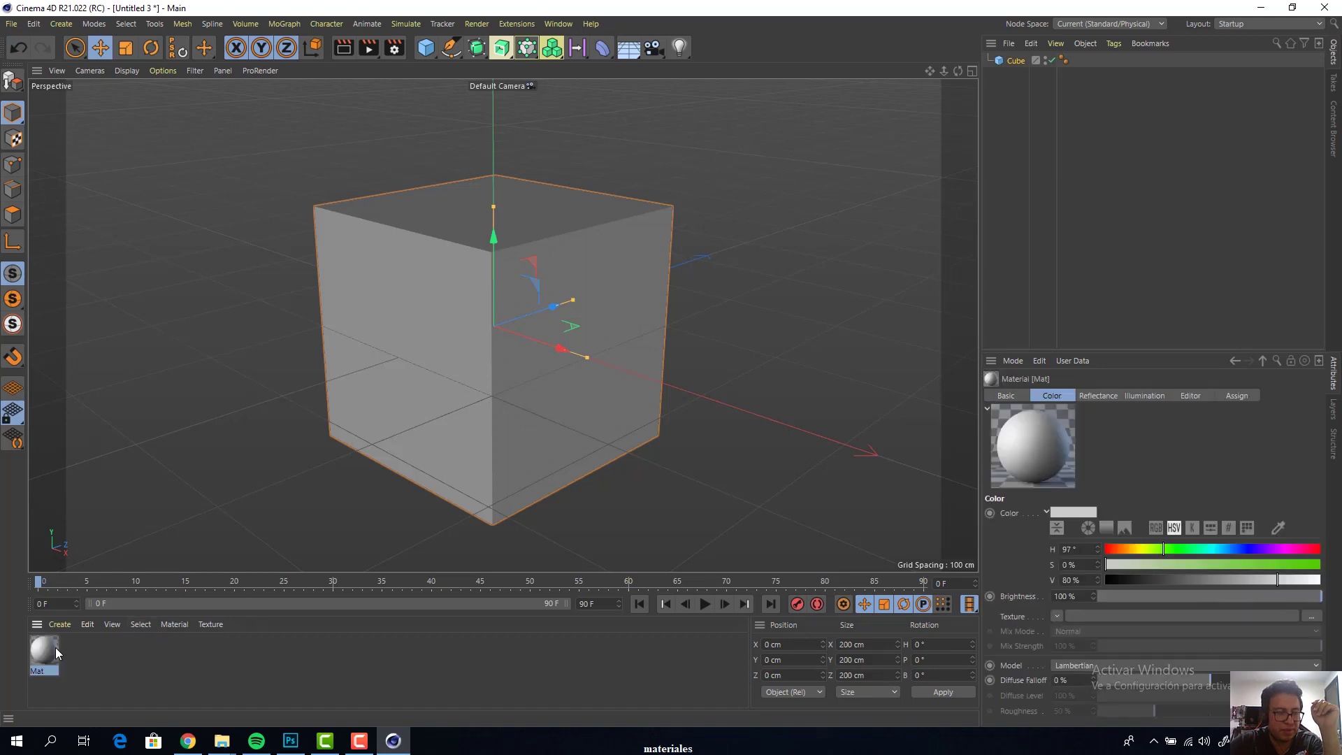
pyautogui.doubleClick(56, 647)
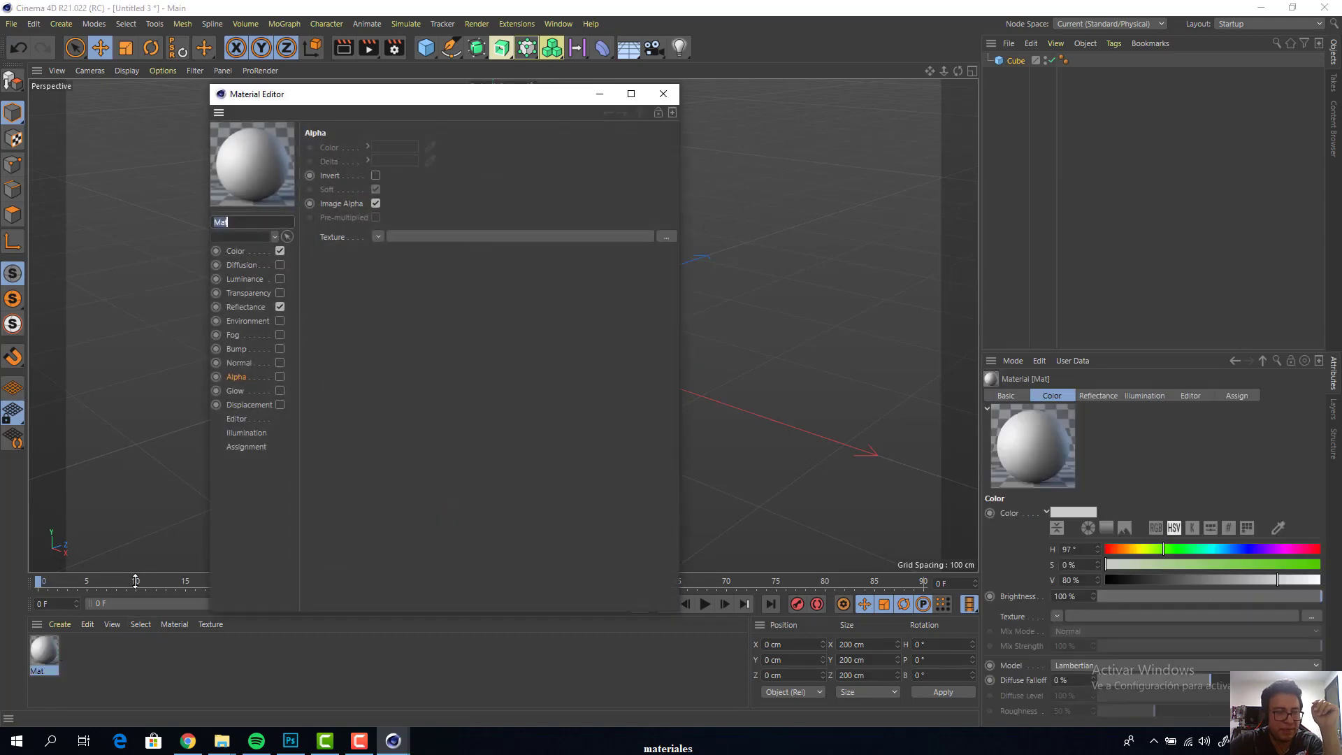
# Load alfa.jpg from the desktop's materiales folder as the material's Color texture, without copying it to the project location
pyautogui.click(237, 252)
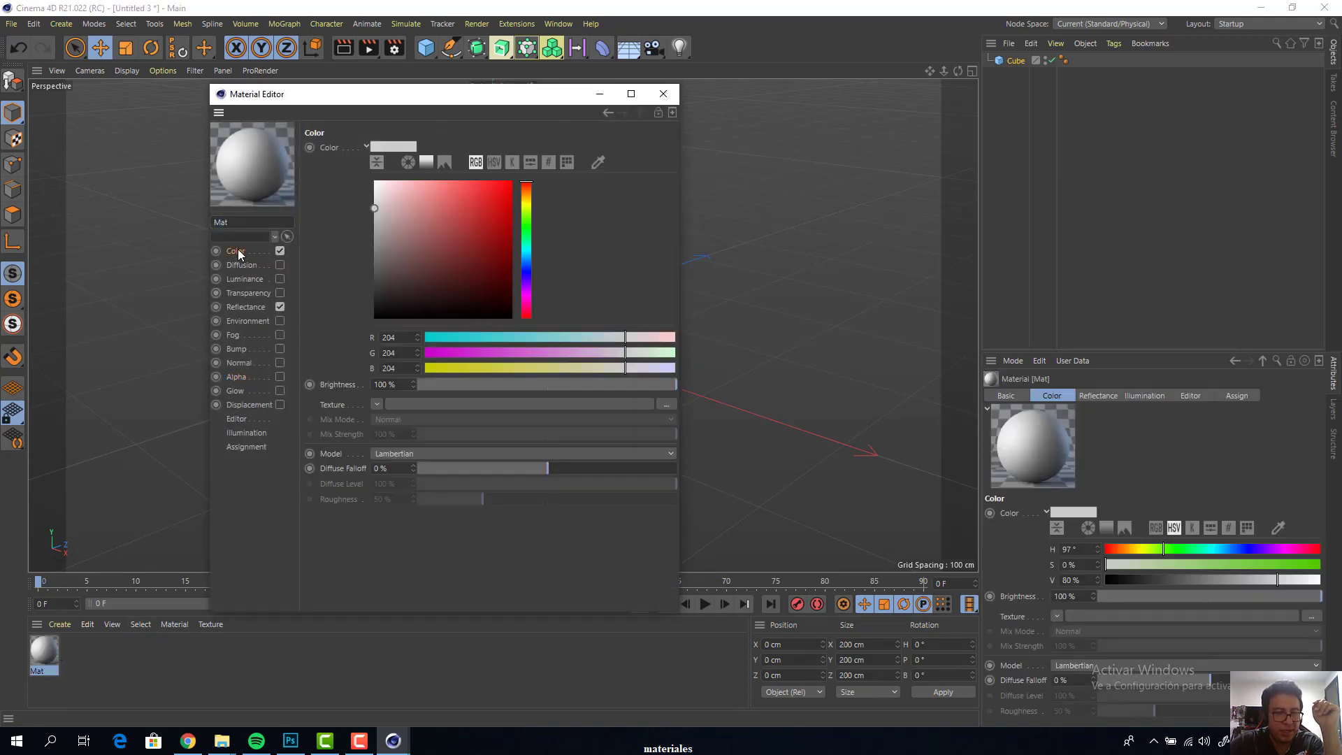
pyautogui.click(666, 405)
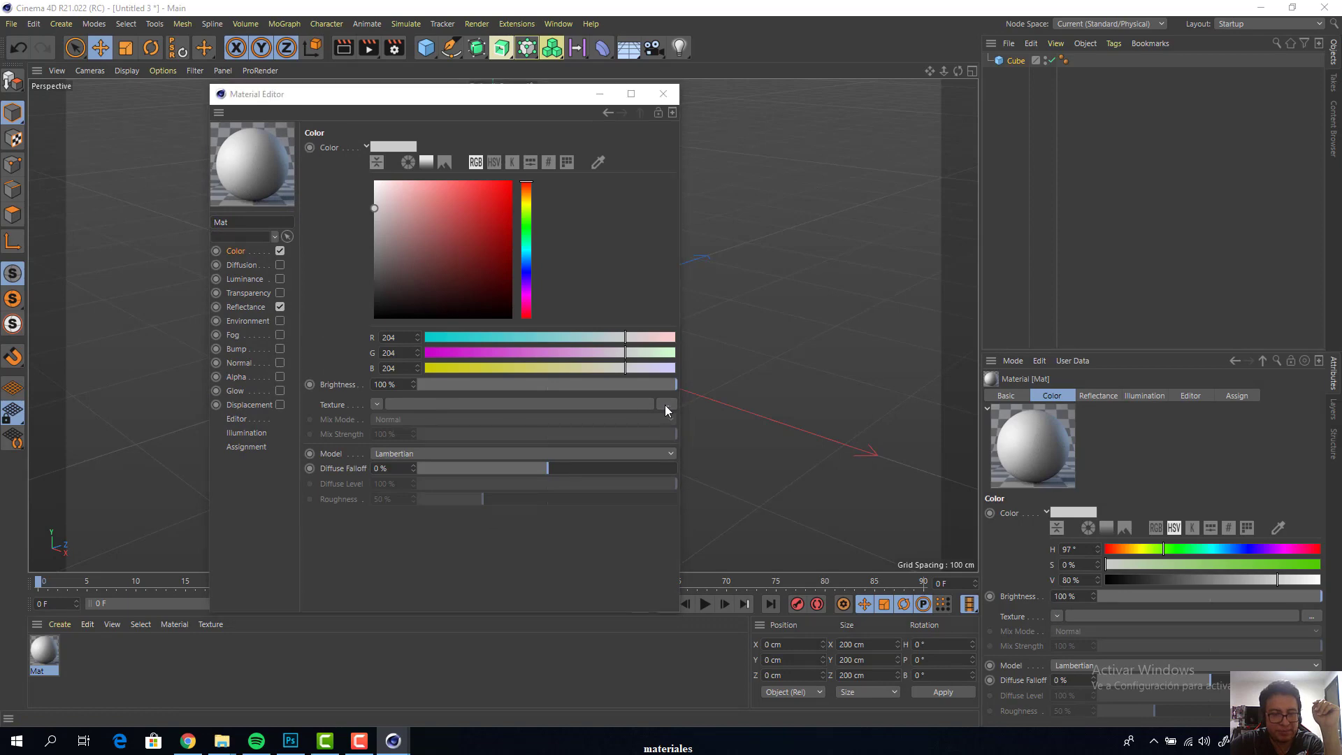
pyautogui.click(441, 138)
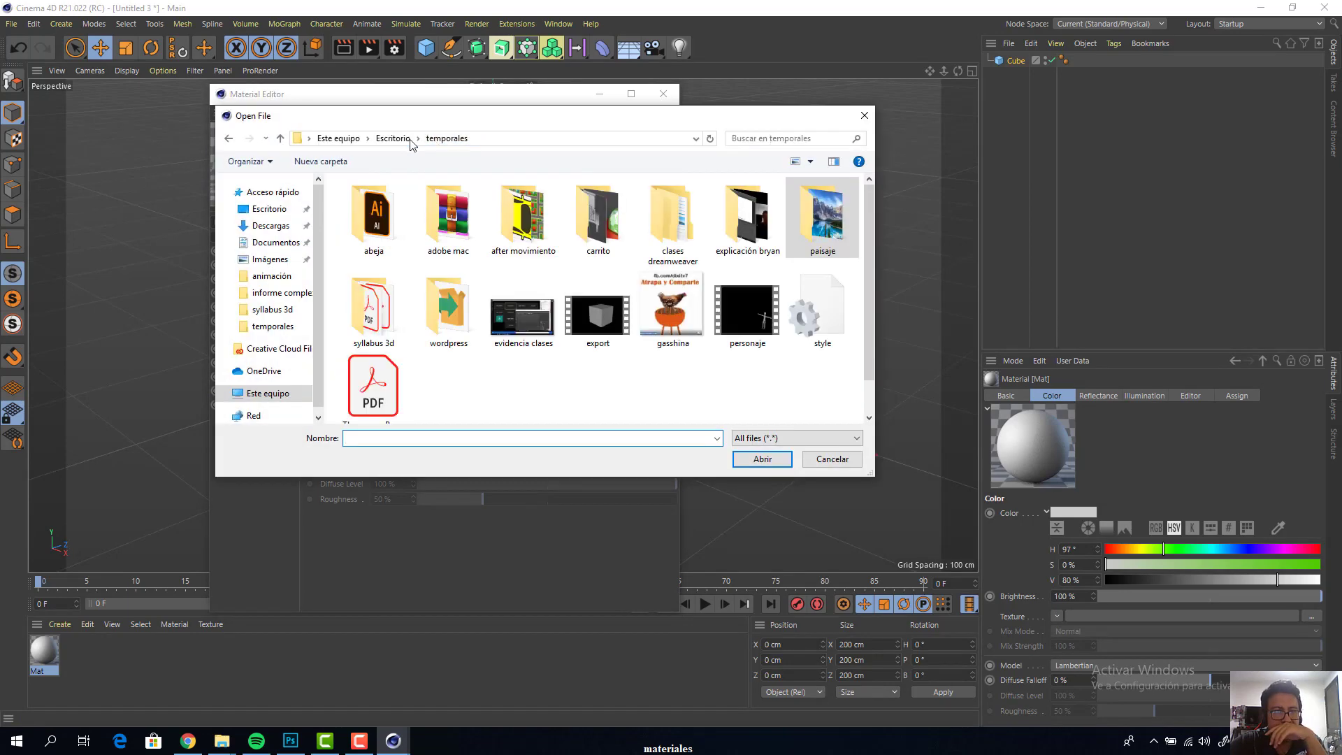
pyautogui.click(395, 138)
pyautogui.doubleClick(376, 223)
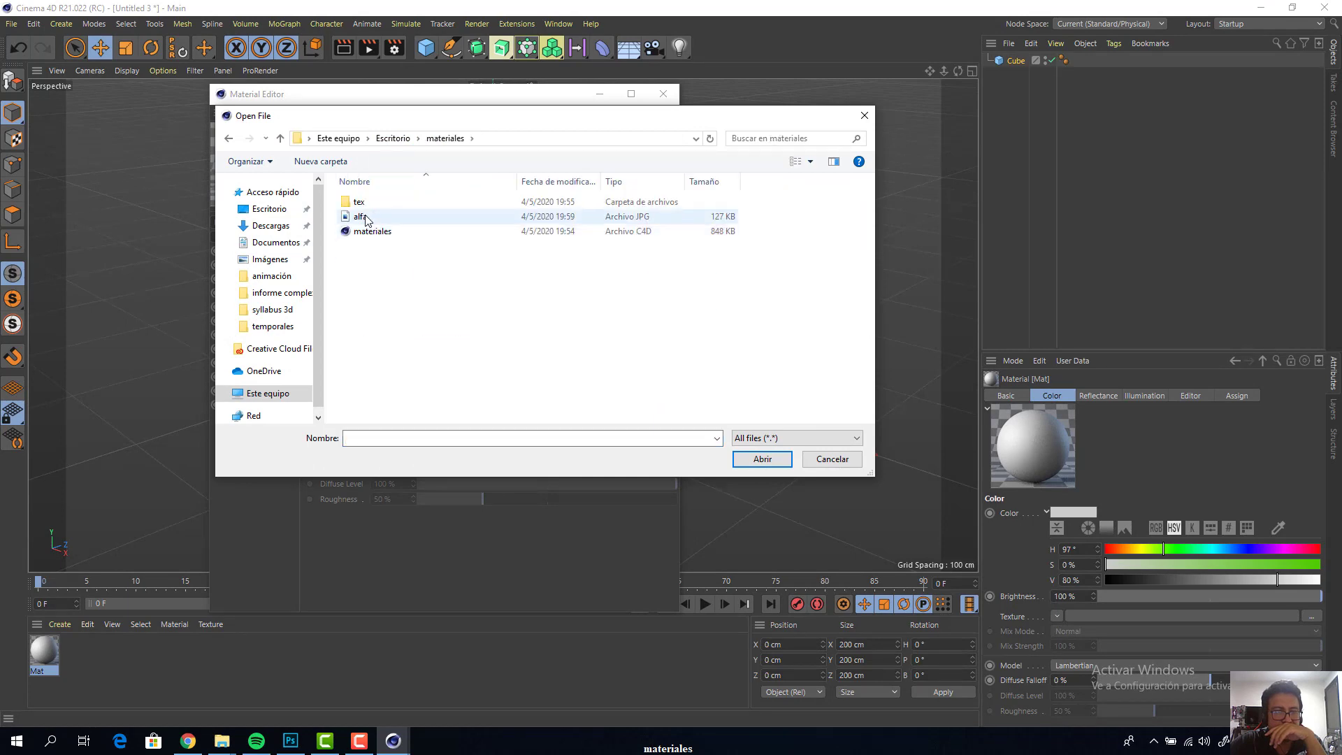
pyautogui.click(366, 220)
pyautogui.doubleClick(360, 218)
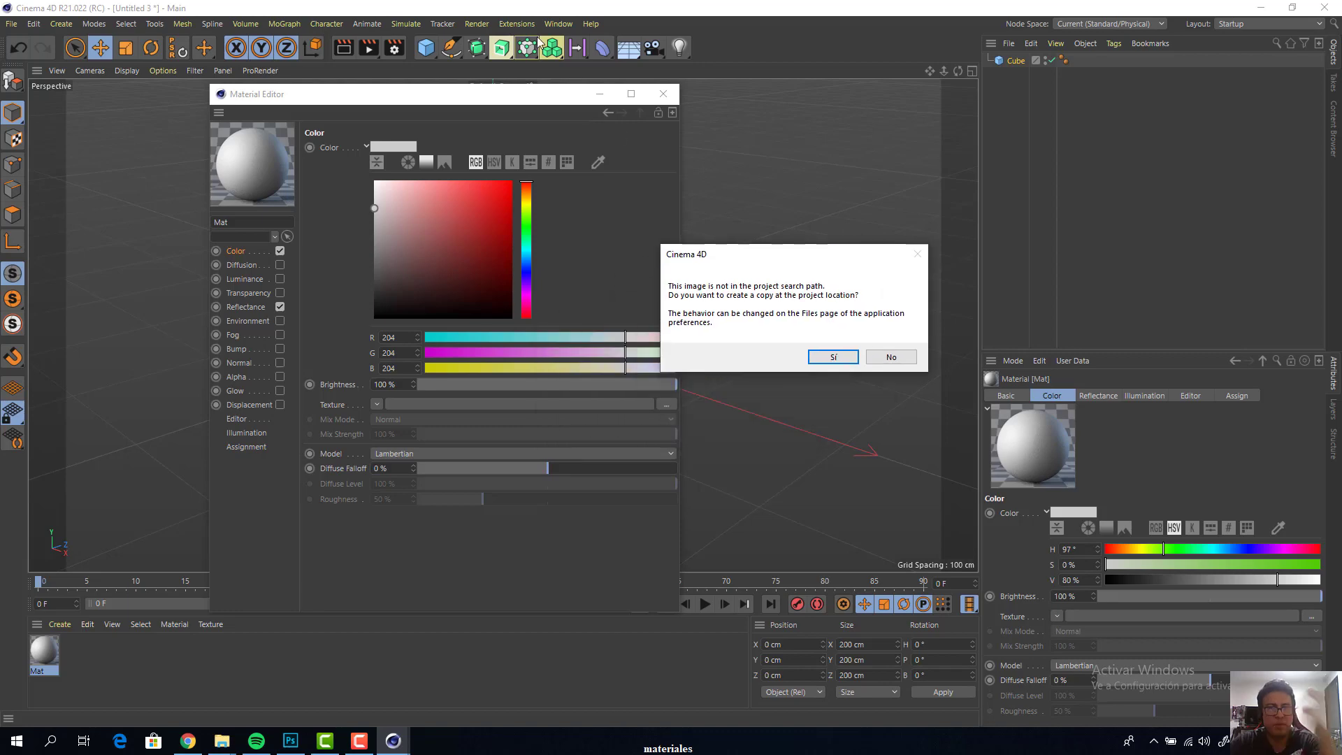
pyautogui.click(890, 359)
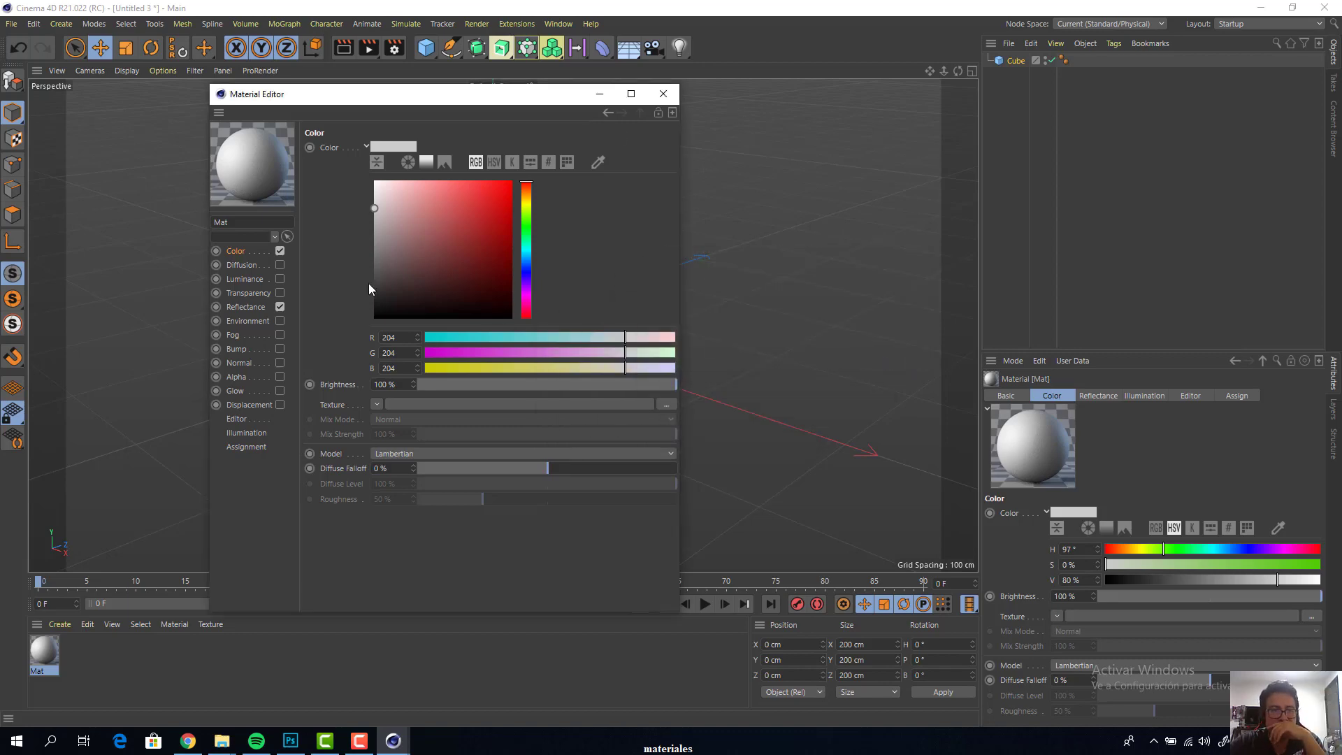
# Apply the textured material to the cube and render the perspective view
pyautogui.moveTo(527, 97); pyautogui.dragTo(847, 97)
pyautogui.moveTo(45, 652); pyautogui.dragTo(391, 349)
pyautogui.moveTo(665, 98); pyautogui.dragTo(1003, 146)
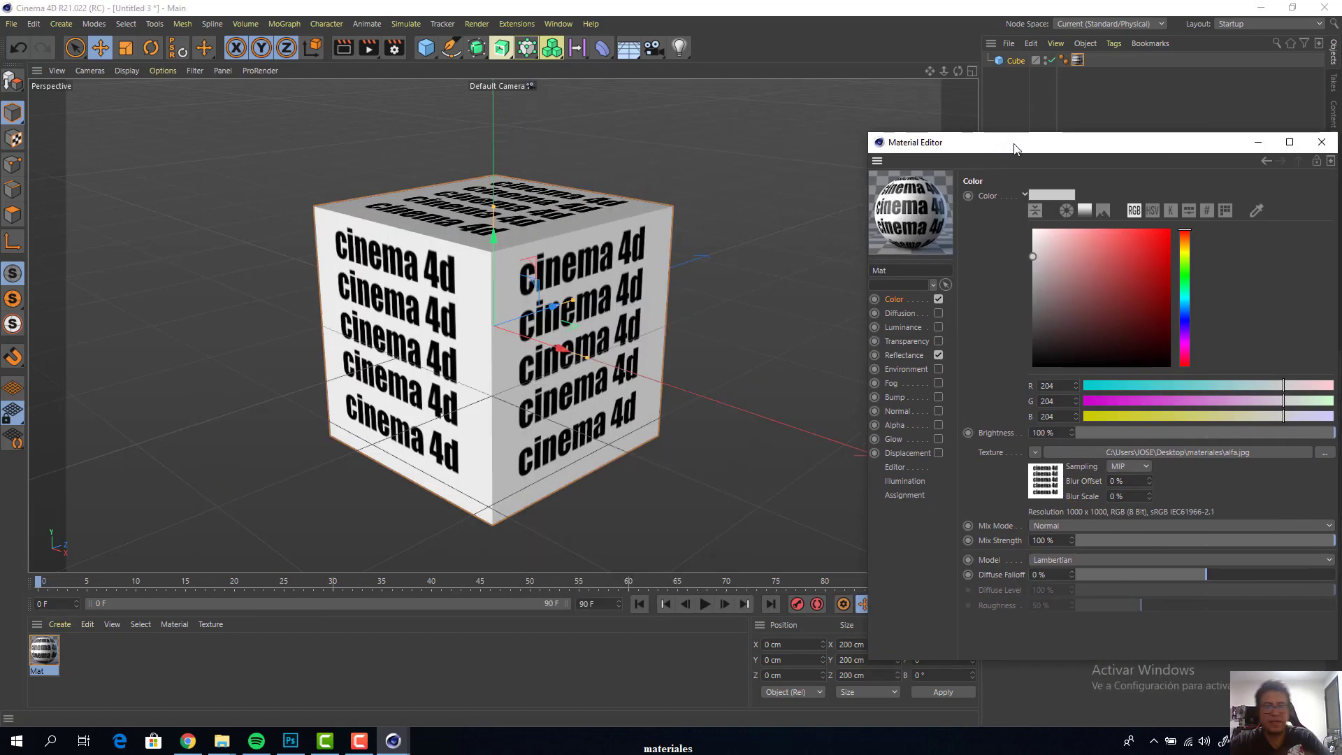
pyautogui.hotkey('ctrl', 'r')
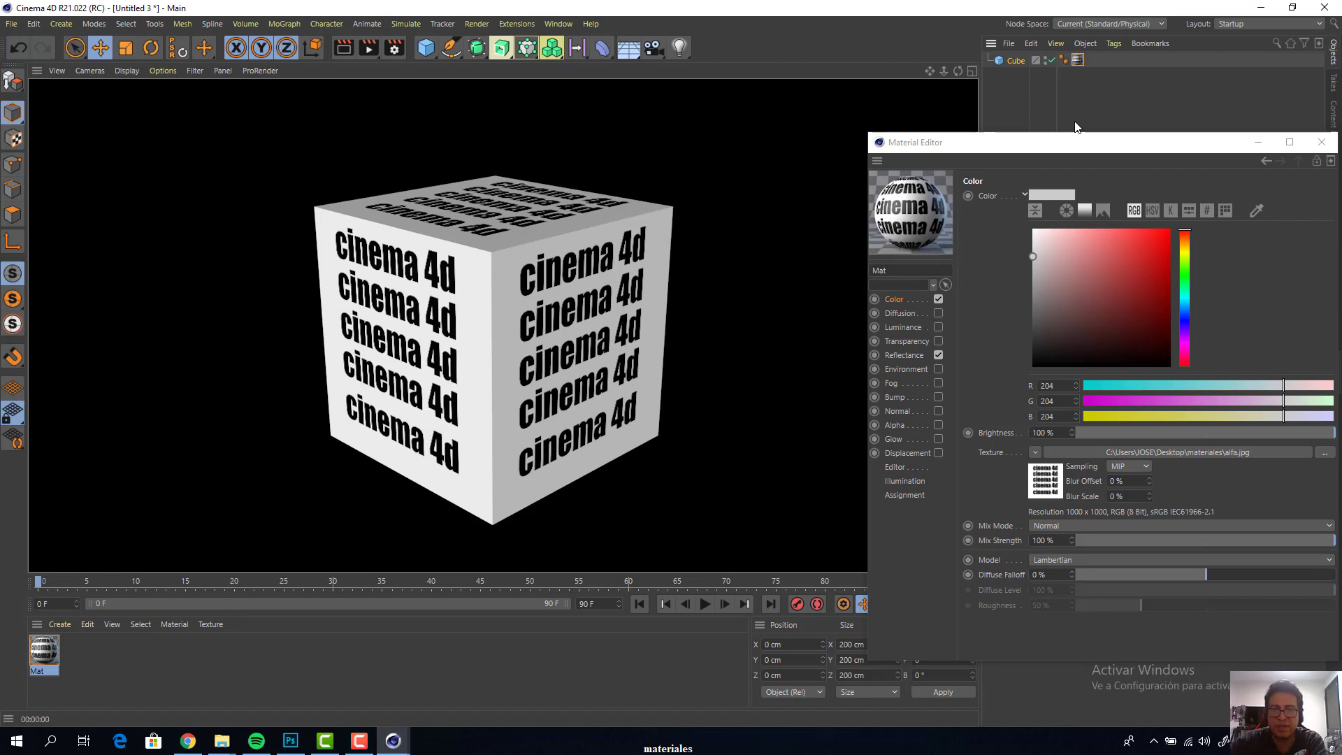
# Enable the material's Alpha channel with alfa.jpg as its texture, without copying it to the project, and render the view
pyautogui.moveTo(1077, 142); pyautogui.dragTo(647, 106)
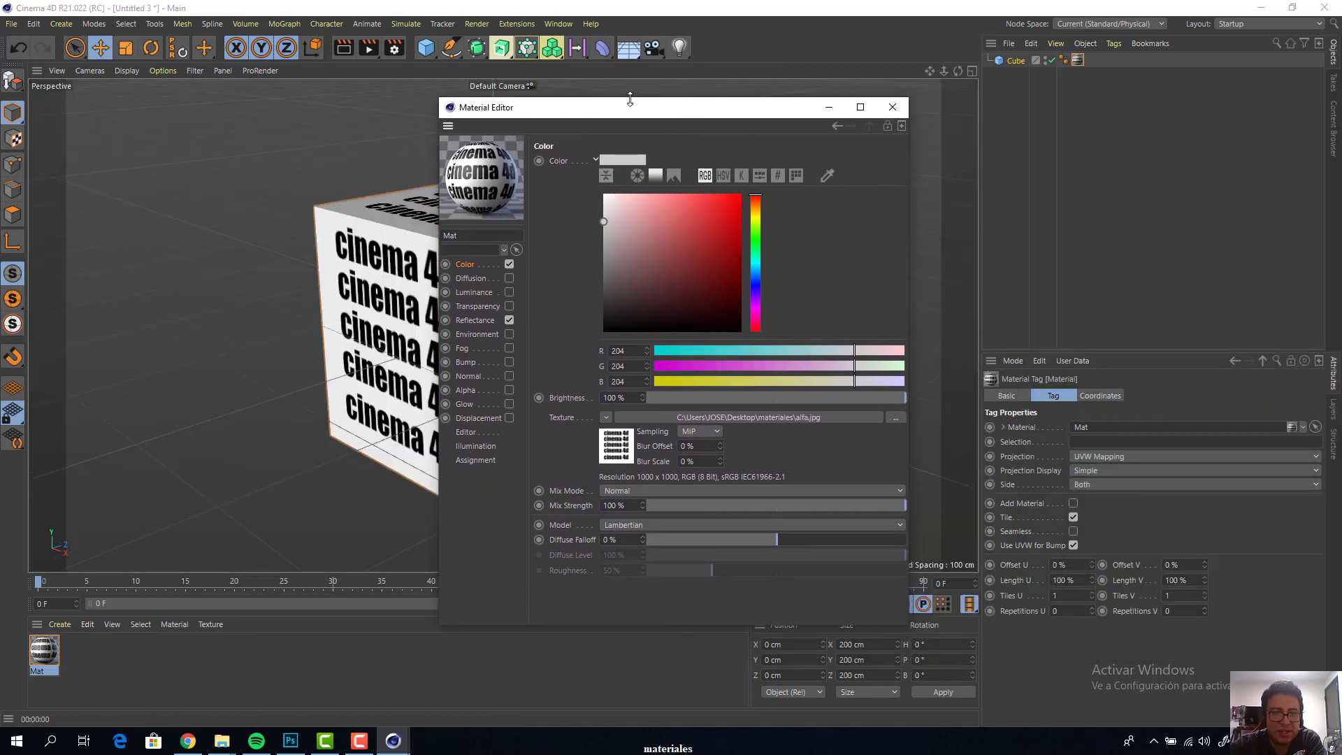
pyautogui.moveTo(631, 108); pyautogui.dragTo(820, 93)
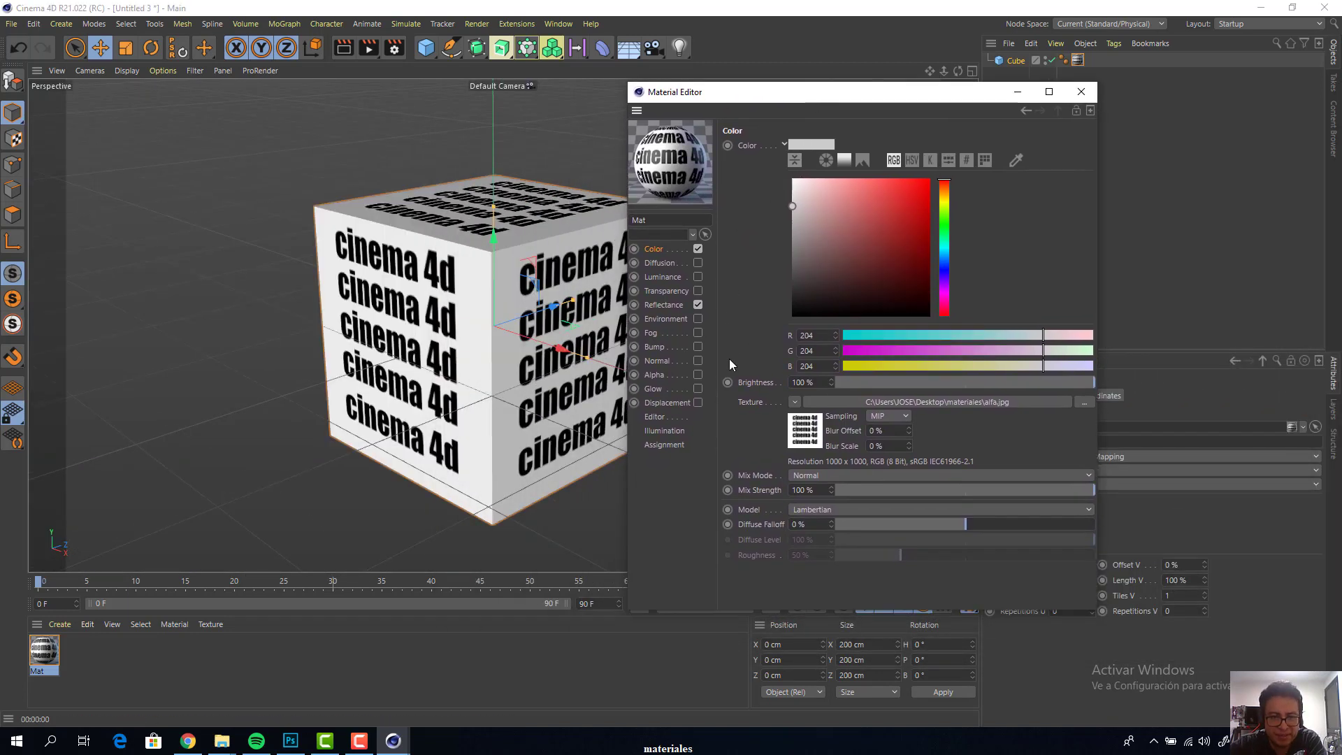
pyautogui.click(673, 375)
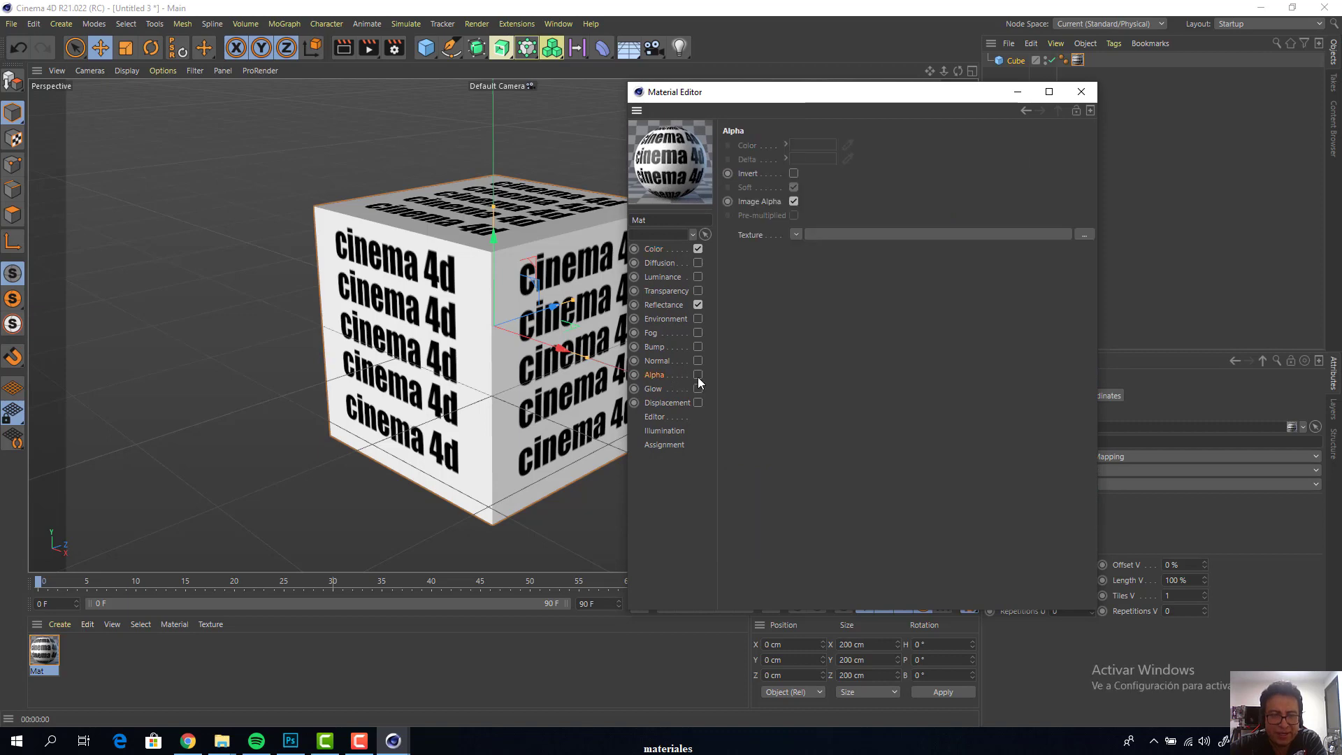
pyautogui.click(698, 375)
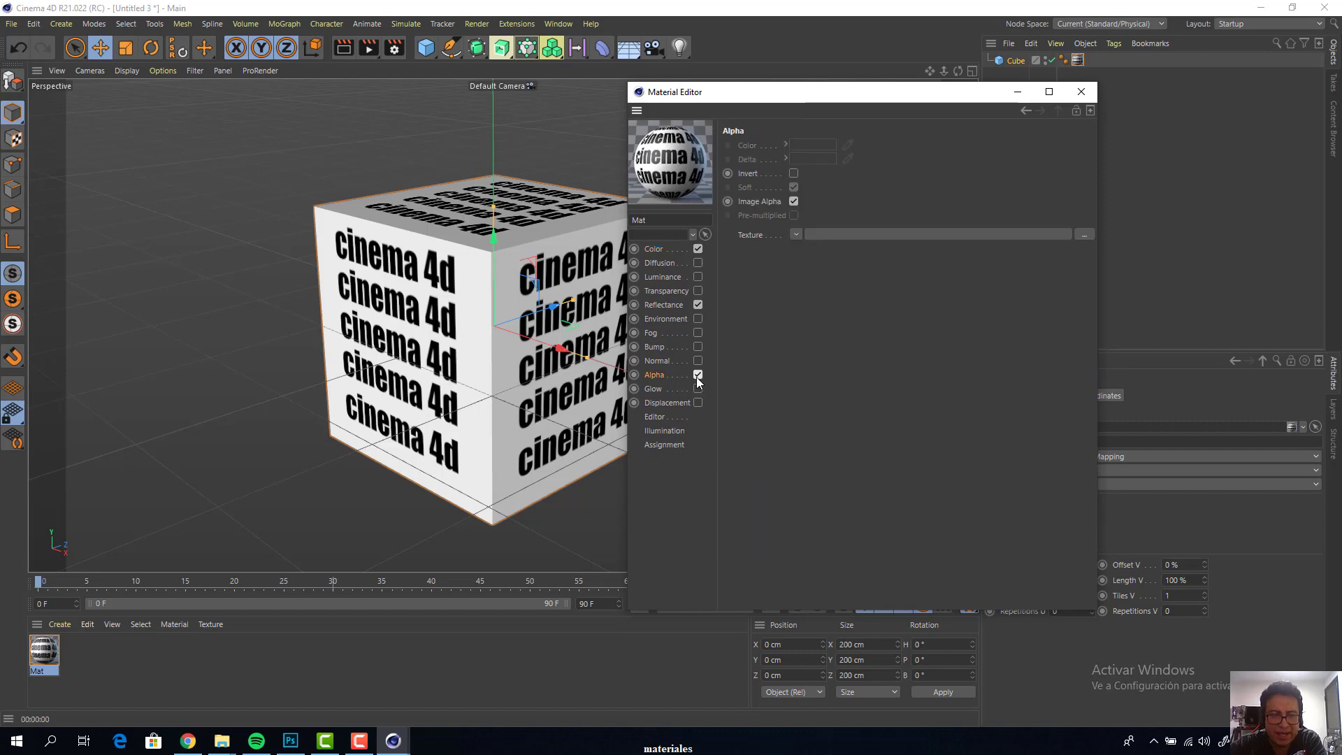
pyautogui.click(1084, 235)
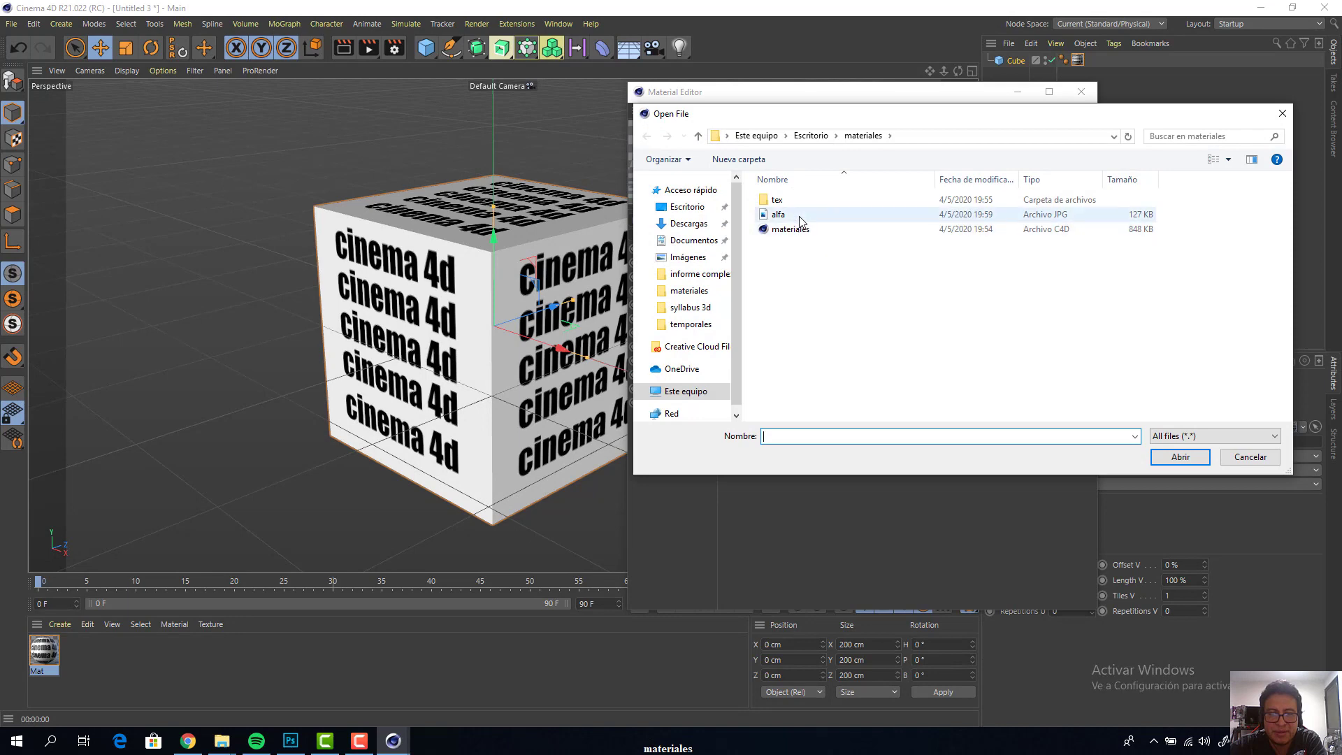
pyautogui.doubleClick(799, 216)
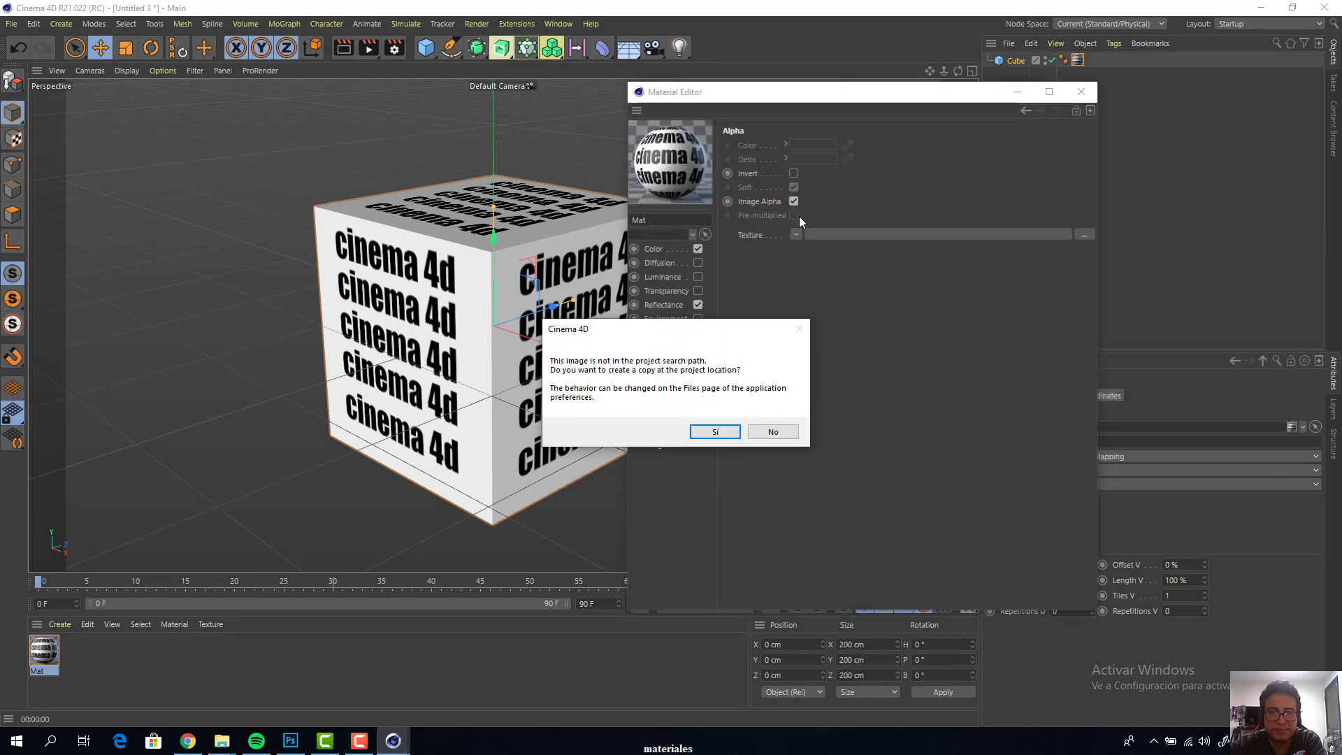
pyautogui.click(772, 432)
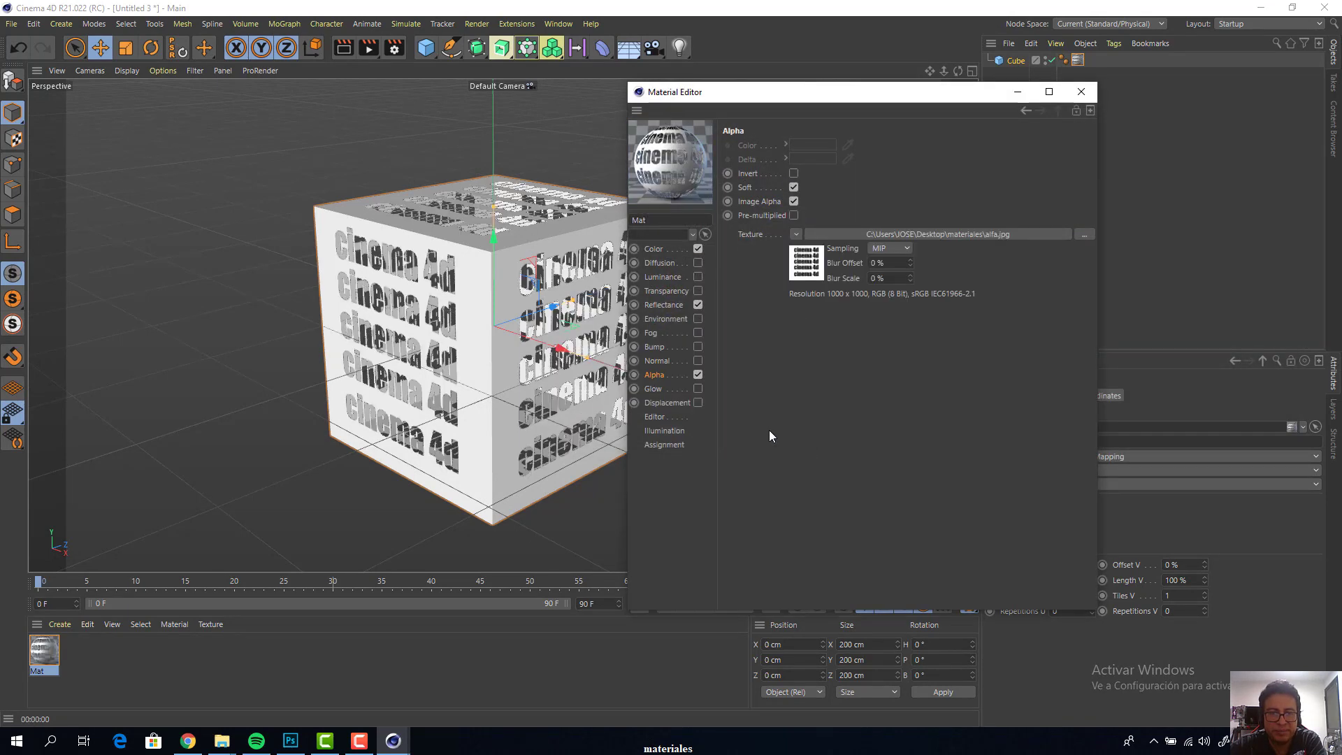
pyautogui.moveTo(848, 102); pyautogui.dragTo(932, 103)
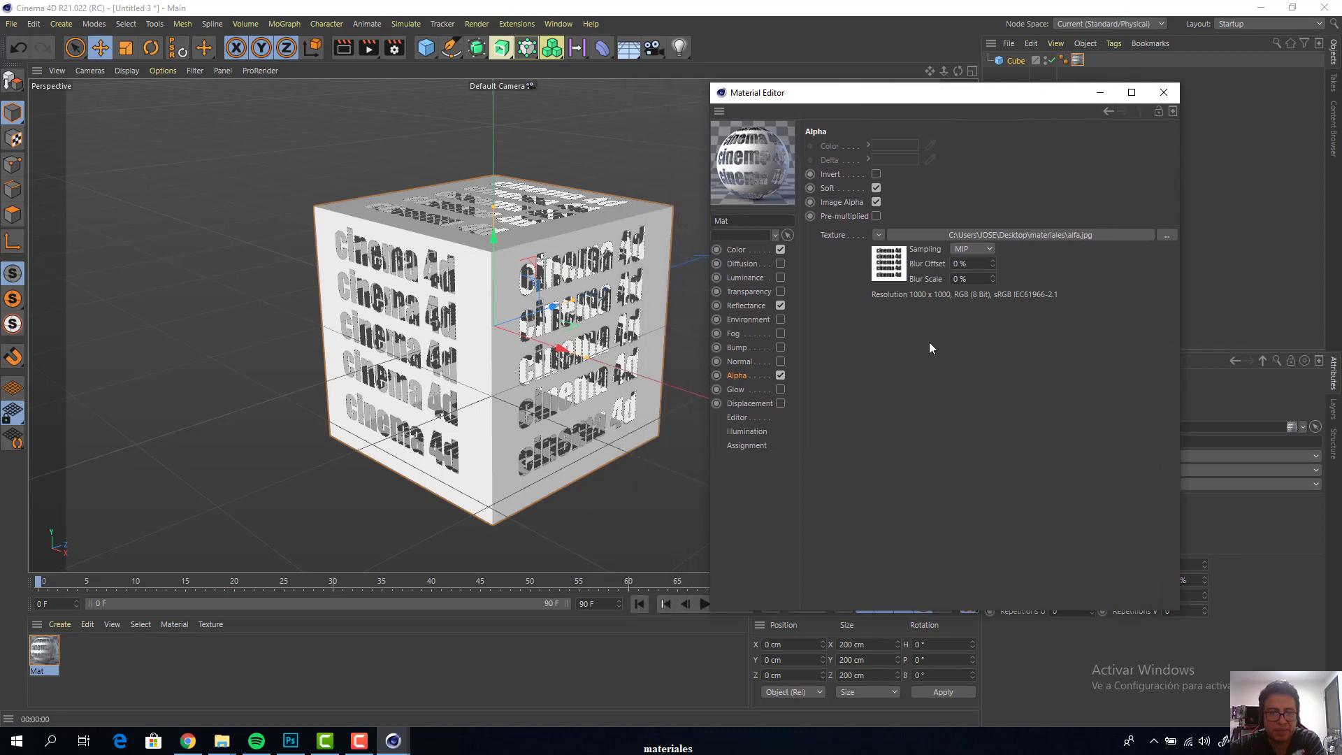
pyautogui.hotkey('ctrl', 'r')
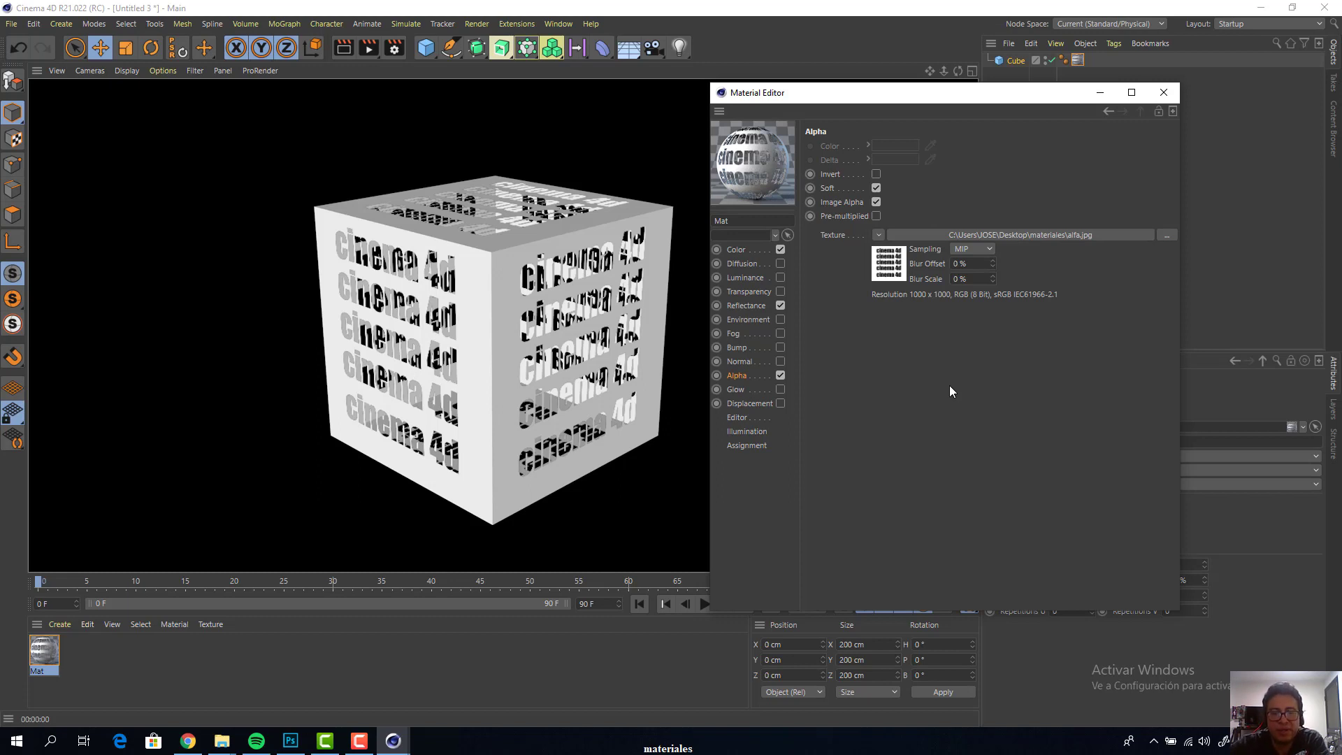
# Invert the material's Alpha channel and render the cube in the view
pyautogui.click(876, 174)
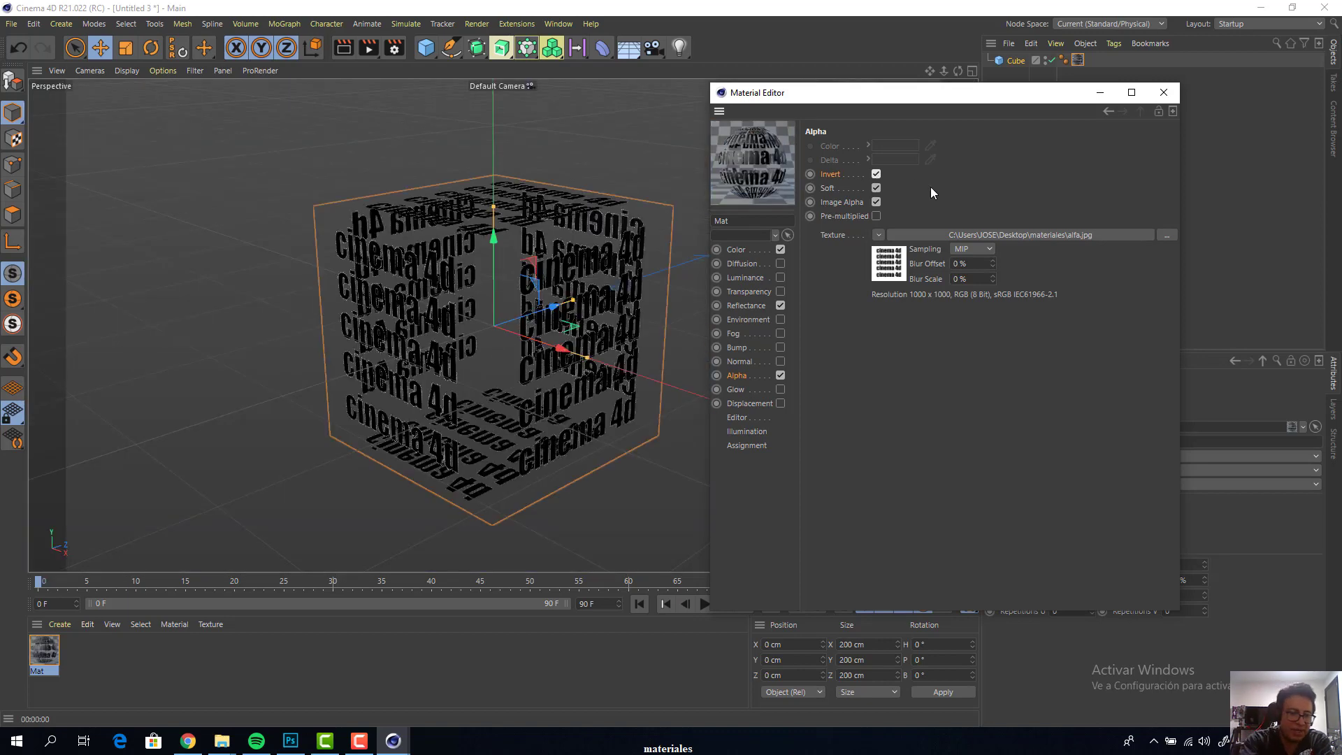
pyautogui.hotkey('ctrl', 'r')
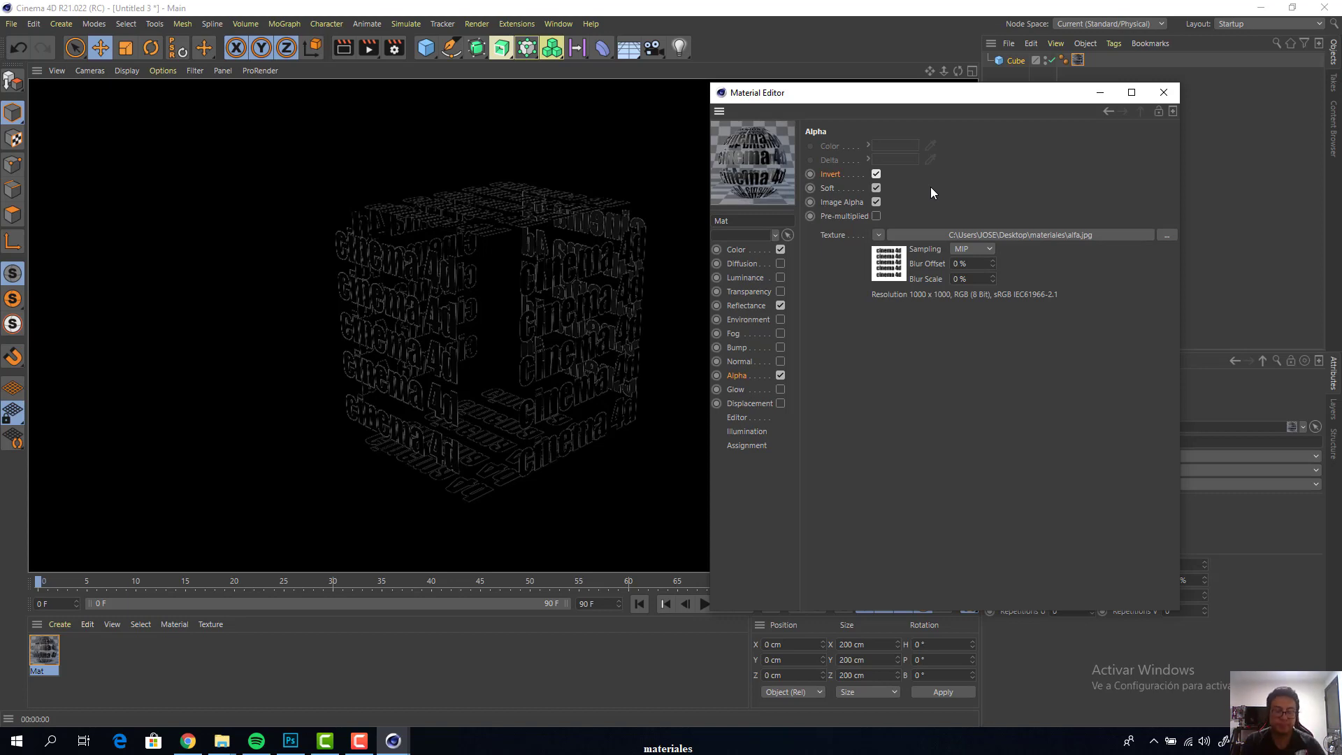
pyautogui.click(506, 498)
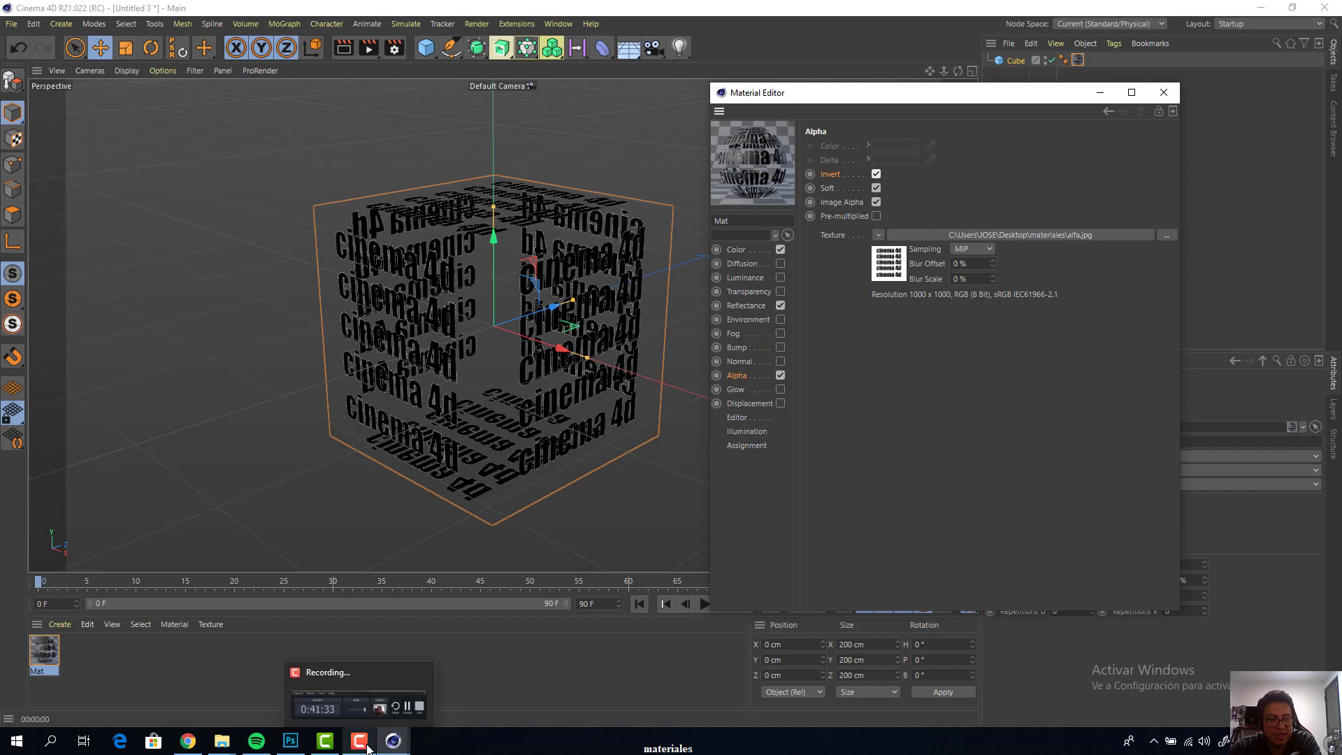
pyautogui.click(382, 699)
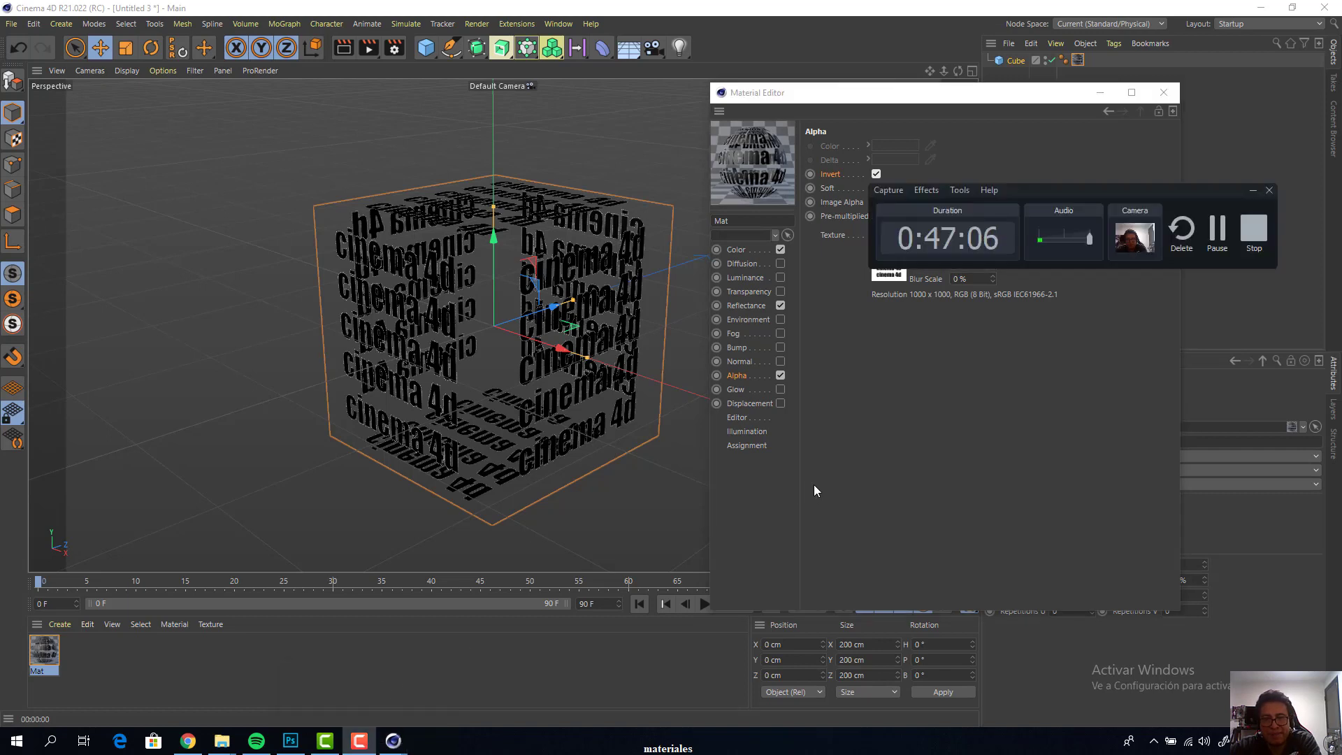